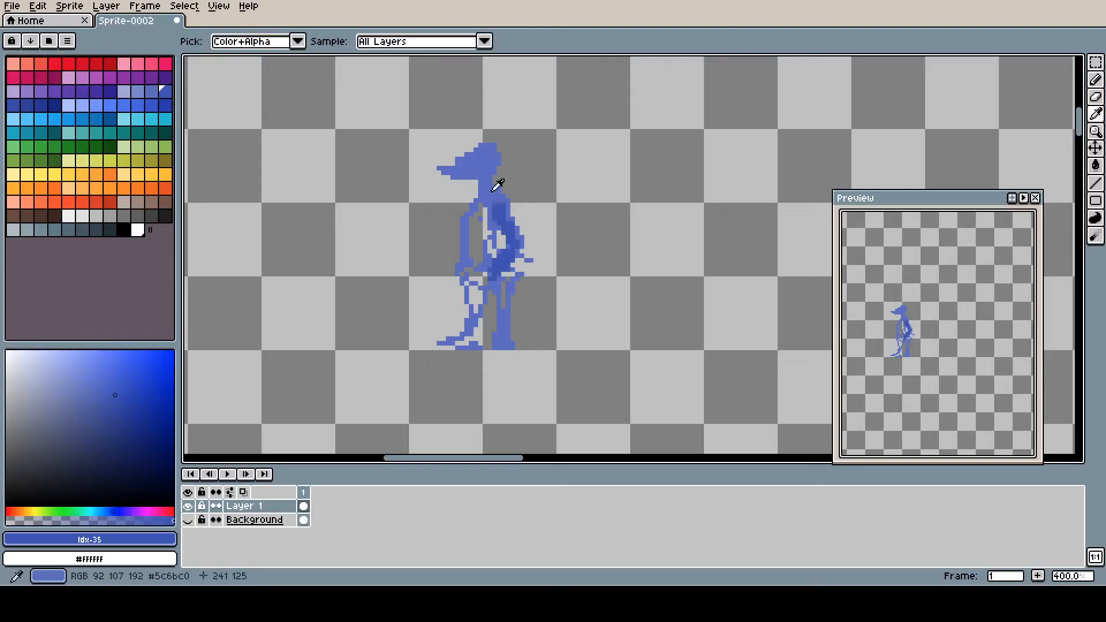
# Step: Fill the side-view figure's torso and snout with medium blue and paint the two legs in two shades of red
pyautogui.keyDown('alt'); pyautogui.click(499, 188); pyautogui.keyUp('alt')
pyautogui.moveTo(450, 179); pyautogui.dragTo(476, 186)
pyautogui.keyDown('alt'); pyautogui.click(496, 148); pyautogui.keyUp('alt')
pyautogui.click(96, 63)
pyautogui.moveTo(490, 249); pyautogui.dragTo(499, 346)
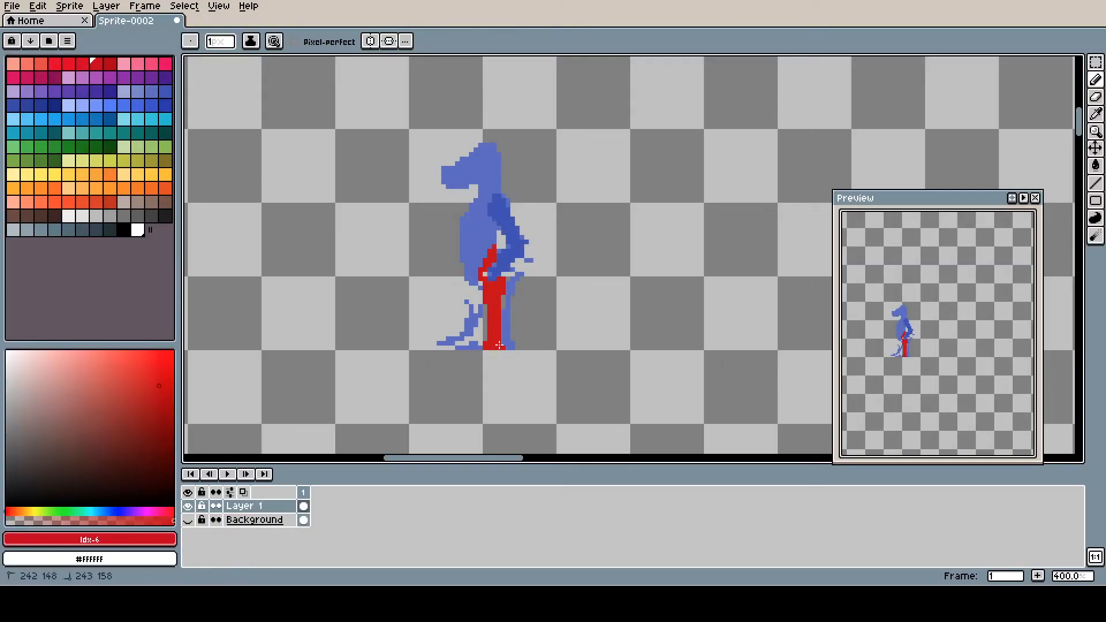
pyautogui.click(83, 63)
pyautogui.press('g')
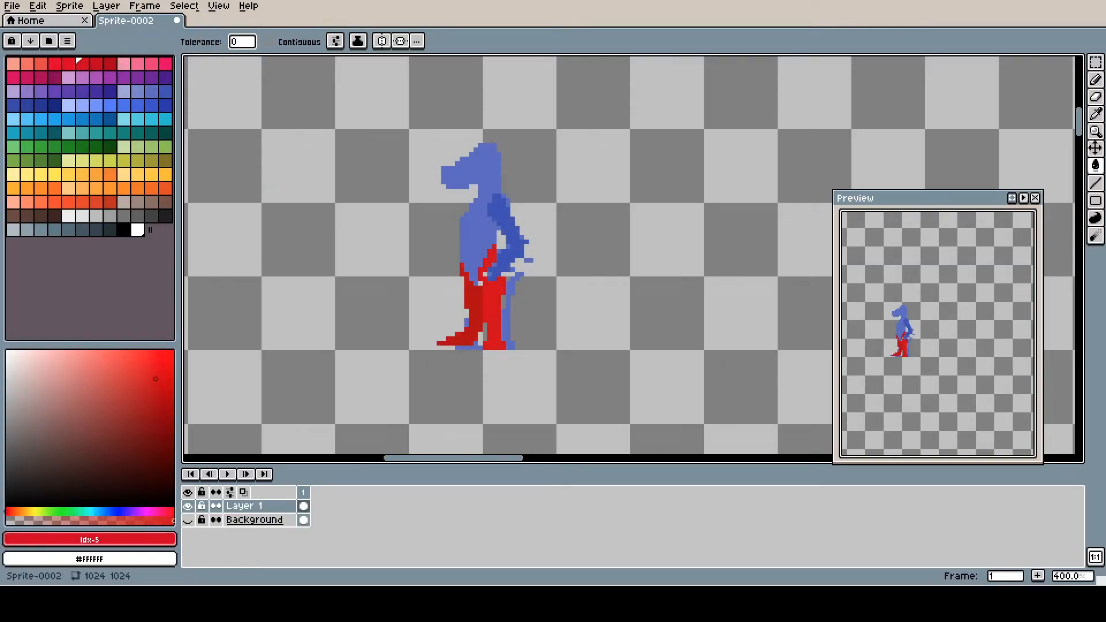
# Step: Reshape the side-view figure's head and snout with the Pencil tool, keeping the medium blue
pyautogui.press('b')
pyautogui.keyDown('alt'); pyautogui.click(490, 173); pyautogui.keyUp('alt')
pyautogui.keyDown('alt'); pyautogui.click(456, 151); pyautogui.keyUp('alt')
pyautogui.moveTo(458, 159); pyautogui.dragTo(484, 144)
pyautogui.keyDown('alt'); pyautogui.click(486, 167); pyautogui.keyUp('alt')
pyautogui.moveTo(471, 159)
pyautogui.mouseDown()
pyautogui.moveTo(449, 184)
pyautogui.moveTo(504, 164)
pyautogui.mouseUp()
# Step: Draw two upright ears on the side-view head, the near one teal and the far one darker teal
pyautogui.click(137, 133)
pyautogui.click(165, 133)
pyautogui.keyDown('alt'); pyautogui.click(485, 168); pyautogui.keyUp('alt')
pyautogui.moveTo(480, 127); pyautogui.dragTo(471, 159)
# Step: Clean up the side-view figure's hips and trim stray pixels around the bent near arm
pyautogui.keyDown('alt'); pyautogui.click(471, 294); pyautogui.keyUp('alt')
pyautogui.moveTo(467, 268); pyautogui.dragTo(476, 282)
pyautogui.keyDown('alt'); pyautogui.click(453, 266); pyautogui.keyUp('alt')
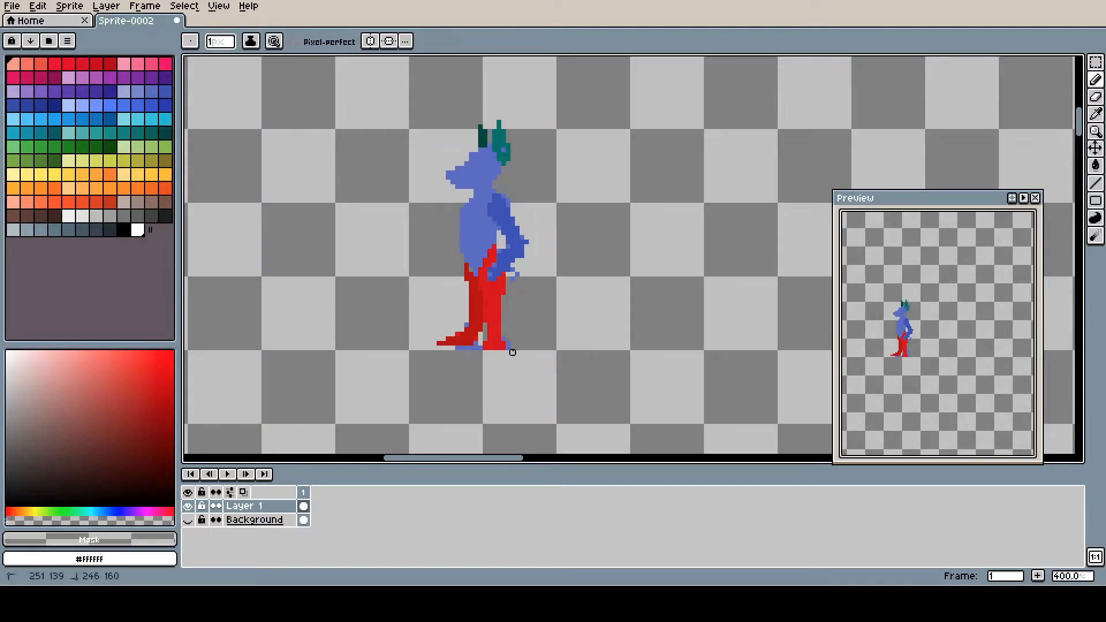
pyautogui.keyDown('alt'); pyautogui.click(508, 230); pyautogui.keyUp('alt')
pyautogui.moveTo(524, 243); pyautogui.dragTo(509, 274)
# Step: Reshape the side-view figure's near ear in teal and touch up both red feet
pyautogui.keyDown('alt'); pyautogui.click(500, 143); pyautogui.keyUp('alt')
pyautogui.moveTo(499, 122); pyautogui.dragTo(506, 168)
pyautogui.keyDown('alt'); pyautogui.click(477, 311); pyautogui.keyUp('alt')
pyautogui.moveTo(455, 344)
pyautogui.mouseDown()
pyautogui.moveTo(465, 339)
pyautogui.moveTo(503, 344)
pyautogui.moveTo(472, 347)
pyautogui.mouseUp()
pyautogui.keyDown('alt'); pyautogui.click(497, 340); pyautogui.keyUp('alt')
pyautogui.moveTo(503, 347); pyautogui.dragTo(504, 338)
pyautogui.keyDown('alt'); pyautogui.click(474, 285); pyautogui.keyUp('alt')
# Step: Draw a thick purple tail curving down and back from the side-view figure's hips
pyautogui.keyDown('alt'); pyautogui.click(503, 291); pyautogui.keyUp('alt')
pyautogui.moveTo(495, 278)
pyautogui.mouseDown()
pyautogui.moveTo(504, 266)
pyautogui.moveTo(555, 293)
pyautogui.mouseUp()
pyautogui.click(137, 78)
pyautogui.moveTo(504, 279); pyautogui.dragTo(545, 292)
# Step: Refine the side-view figure's near arm, slim the teal ear and touch up the forward foot
pyautogui.keyDown('alt'); pyautogui.click(513, 236); pyautogui.keyUp('alt')
pyautogui.keyDown('alt'); pyautogui.click(494, 299); pyautogui.keyUp('alt')
pyautogui.keyDown('alt'); pyautogui.click(527, 244); pyautogui.keyUp('alt')
pyautogui.keyDown('alt'); pyautogui.click(479, 219); pyautogui.keyUp('alt')
pyautogui.keyDown('alt'); pyautogui.click(499, 144); pyautogui.keyUp('alt')
pyautogui.moveTo(490, 127); pyautogui.dragTo(499, 167)
pyautogui.keyDown('alt'); pyautogui.click(481, 173); pyautogui.keyUp('alt')
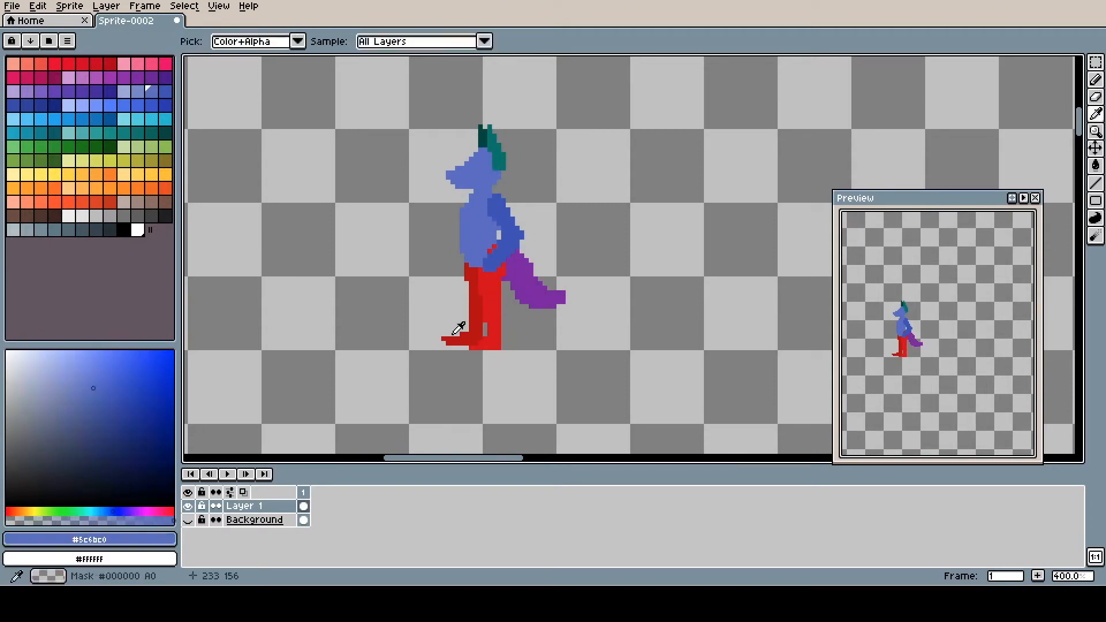
pyautogui.keyDown('alt'); pyautogui.click(453, 334); pyautogui.keyUp('alt')
pyautogui.click(443, 339)
# Step: Select the whole side-view figure and move it about one grid cell down the canvas
pyautogui.moveTo(444, 339); pyautogui.dragTo(370, 339)
pyautogui.click(1095, 63)
pyautogui.moveTo(341, 88); pyautogui.dragTo(554, 429)
pyautogui.moveTo(432, 243); pyautogui.dragTo(427, 315)
pyautogui.moveTo(311, 128); pyautogui.dragTo(216, 61)
# Step: Draw a front-view head in medium blue with two teal ears beside the side-view figure
pyautogui.moveTo(532, 155); pyautogui.dragTo(538, 197)
pyautogui.press('b')
pyautogui.keyDown('alt'); pyautogui.click(321, 180); pyautogui.keyUp('alt')
pyautogui.keyDown('alt'); pyautogui.click(324, 163); pyautogui.keyUp('alt')
pyautogui.moveTo(522, 134)
pyautogui.mouseDown()
pyautogui.moveTo(511, 169)
pyautogui.moveTo(556, 171)
pyautogui.moveTo(515, 168)
pyautogui.mouseUp()
# Step: Draw and fill the front-view figure's torso in medium blue, then slim one ear and turn the face slightly
pyautogui.keyDown('alt'); pyautogui.click(526, 194); pyautogui.keyUp('alt')
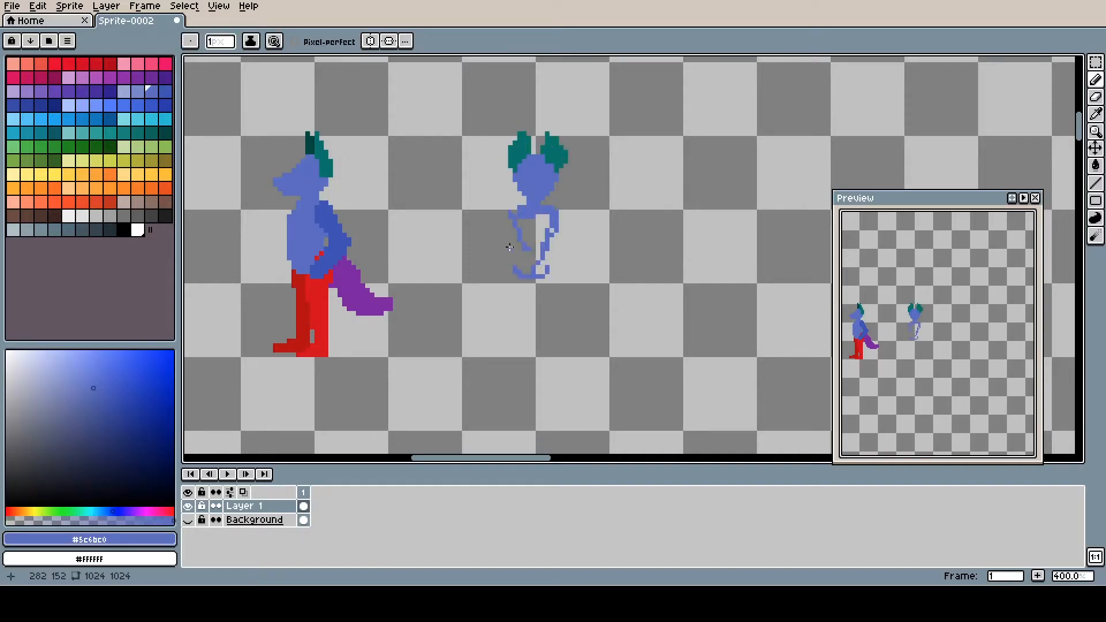
pyautogui.moveTo(533, 272); pyautogui.dragTo(552, 242)
pyautogui.hotkey('ctrl', 'z')
pyautogui.keyDown('alt'); pyautogui.click(566, 179); pyautogui.keyUp('alt')
pyautogui.moveTo(511, 149); pyautogui.dragTo(520, 179)
pyautogui.keyDown('alt'); pyautogui.click(524, 194); pyautogui.keyUp('alt')
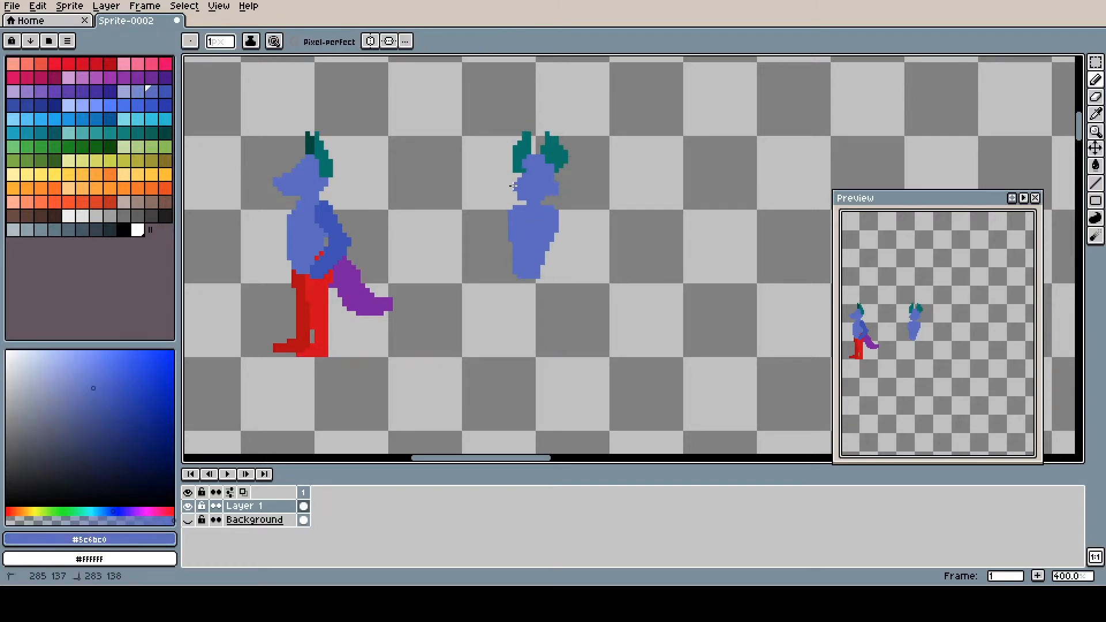
# Step: Outline the front-view figure's two spread legs in bright red below the torso
pyautogui.moveTo(547, 254); pyautogui.dragTo(555, 281)
pyautogui.keyDown('alt'); pyautogui.click(319, 294); pyautogui.keyUp('alt')
pyautogui.moveTo(511, 262); pyautogui.dragTo(522, 355)
pyautogui.moveTo(547, 264); pyautogui.dragTo(587, 355)
# Step: Draw the front-view figure's arms in darker blue, one hanging straight and the other bent at the hip
pyautogui.keyDown('alt'); pyautogui.click(502, 229); pyautogui.keyUp('alt')
pyautogui.moveTo(554, 224); pyautogui.dragTo(554, 241)
pyautogui.hotkey('ctrl', 'z')
pyautogui.keyDown('alt'); pyautogui.click(326, 217); pyautogui.keyUp('alt')
pyautogui.moveTo(508, 213); pyautogui.dragTo(497, 285)
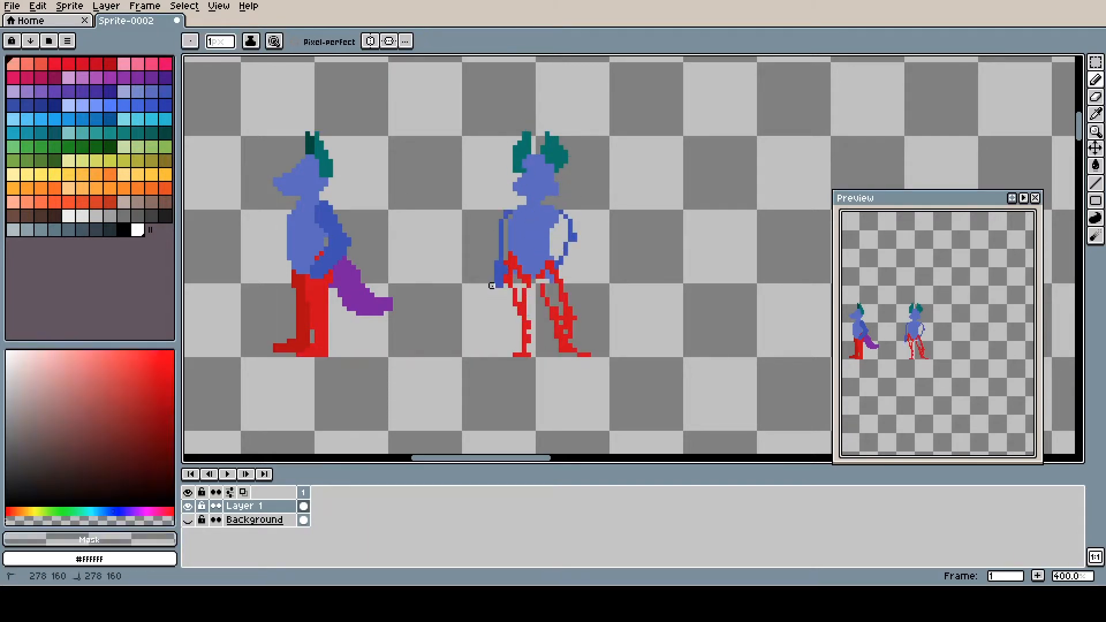
pyautogui.moveTo(561, 217); pyautogui.dragTo(566, 265)
# Step: Fill in the front-view figure's red legs and feet, and recolor both figures' snouts light blue
pyautogui.keyDown('alt'); pyautogui.click(532, 281); pyautogui.keyUp('alt')
pyautogui.moveTo(530, 346); pyautogui.dragTo(557, 283)
pyautogui.keyDown('alt'); pyautogui.click(529, 176); pyautogui.keyUp('alt')
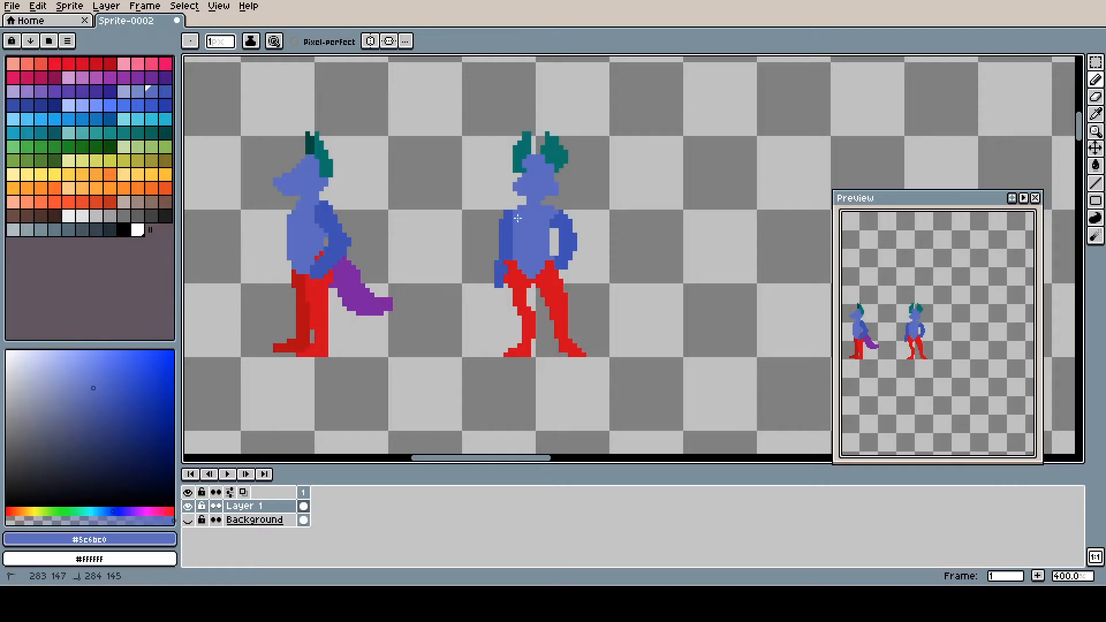
pyautogui.moveTo(277, 180); pyautogui.dragTo(300, 187)
# Step: Thin the side-view figure's tail and add a purple tail behind the front-view figure's legs
pyautogui.keyDown('alt'); pyautogui.click(371, 287); pyautogui.keyUp('alt')
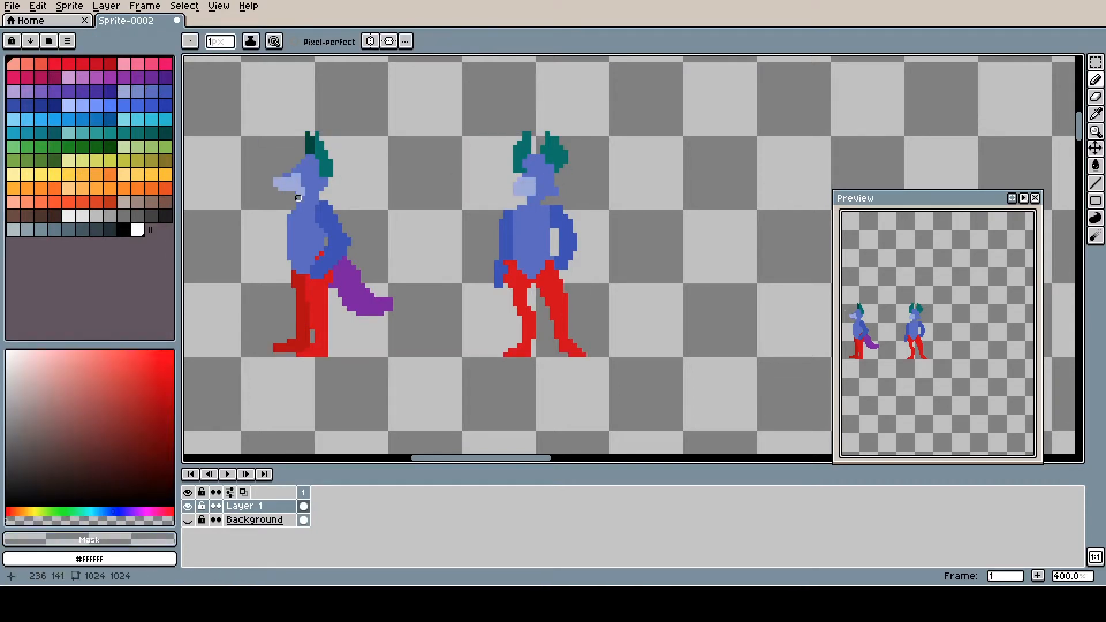
pyautogui.moveTo(385, 301); pyautogui.dragTo(340, 299)
pyautogui.keyDown('alt'); pyautogui.click(352, 282); pyautogui.keyUp('alt')
pyautogui.moveTo(521, 279); pyautogui.dragTo(526, 300)
# Step: Outline a third, striding figure beside the front view, with a blue torso, a bright red near leg and a darker red far leg
pyautogui.keyDown('alt'); pyautogui.click(515, 179); pyautogui.keyUp('alt')
pyautogui.moveTo(574, 171); pyautogui.dragTo(564, 198)
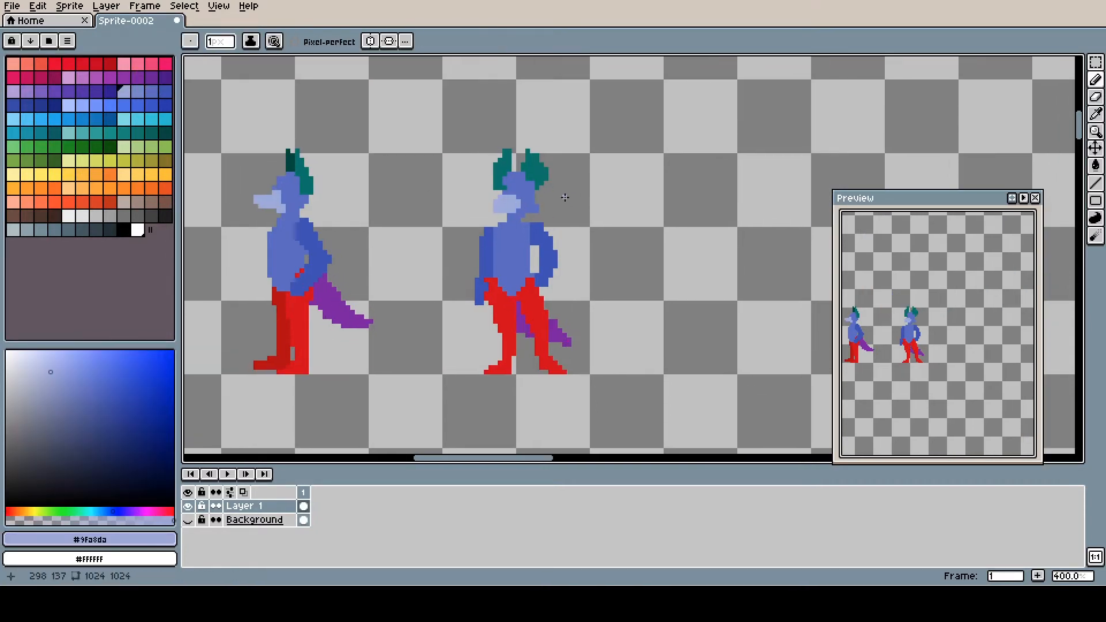
pyautogui.keyDown('alt'); pyautogui.click(317, 242); pyautogui.keyUp('alt')
pyautogui.moveTo(337, 206); pyautogui.dragTo(283, 187)
pyautogui.keyDown('alt'); pyautogui.click(459, 225); pyautogui.keyUp('alt')
pyautogui.moveTo(560, 245); pyautogui.dragTo(439, 253)
pyautogui.keyDown('alt'); pyautogui.click(366, 293); pyautogui.keyUp('alt')
pyautogui.moveTo(541, 276)
pyautogui.mouseDown()
pyautogui.moveTo(501, 361)
pyautogui.moveTo(576, 338)
pyautogui.moveTo(618, 369)
pyautogui.mouseUp()
pyautogui.click(109, 63)
# Step: Save the sprite as foxBase
pyautogui.hotkey('ctrl', 's')
pyautogui.write('foxBase')
pyautogui.press('Return')
# Step: Fill the striding figure's torso and legs, and add two bent arms in darker blue
pyautogui.keyDown('alt'); pyautogui.click(558, 213); pyautogui.keyUp('alt')
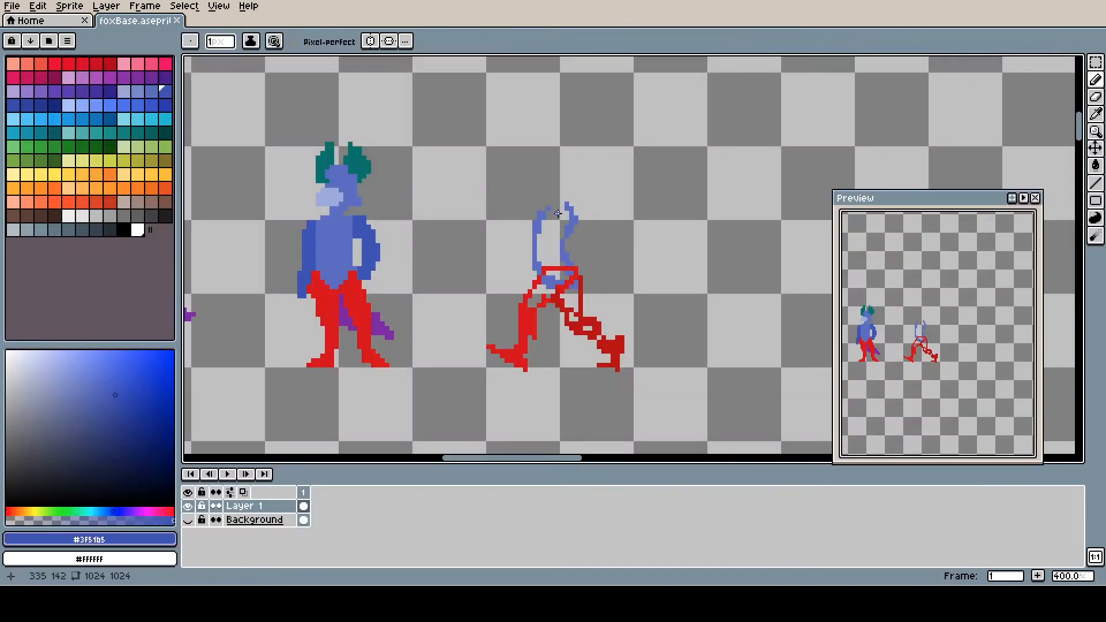
pyautogui.keyDown('alt'); pyautogui.click(539, 224); pyautogui.keyUp('alt')
pyautogui.keyDown('alt'); pyautogui.click(527, 317); pyautogui.keyUp('alt')
pyautogui.moveTo(544, 231)
pyautogui.mouseDown()
pyautogui.moveTo(553, 271)
pyautogui.moveTo(576, 311)
pyautogui.mouseUp()
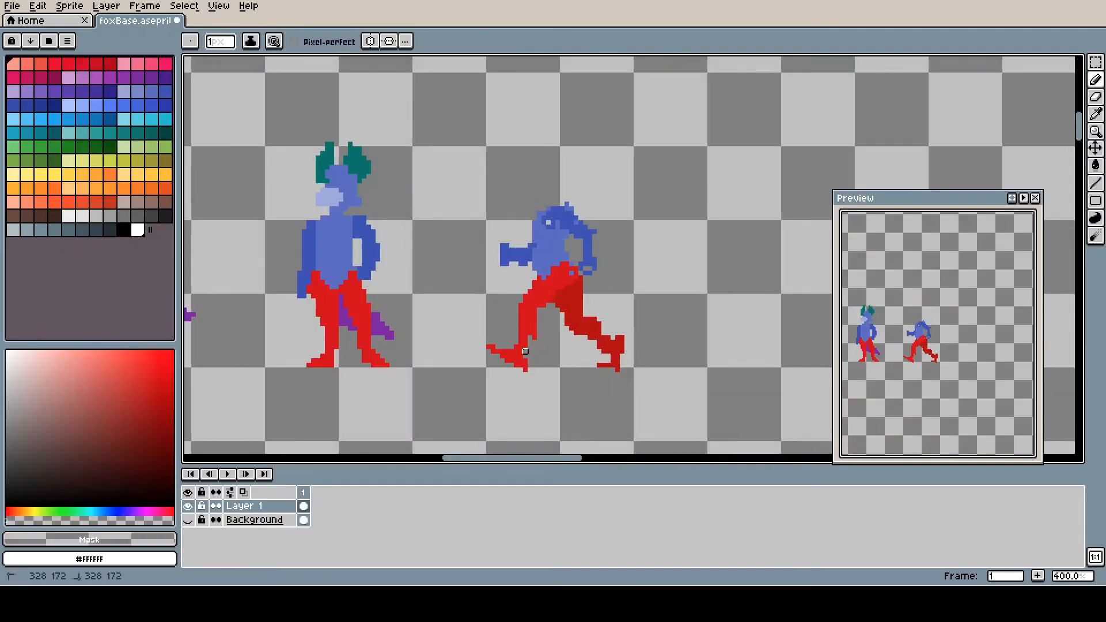
# Step: Draw the striding figure's blue head with a light blue snout and two teal ears
pyautogui.keyDown('alt'); pyautogui.click(547, 242); pyautogui.keyUp('alt')
pyautogui.moveTo(540, 190); pyautogui.dragTo(559, 202)
pyautogui.keyDown('alt'); pyautogui.click(329, 198); pyautogui.keyUp('alt')
pyautogui.moveTo(386, 200); pyautogui.dragTo(434, 199)
pyautogui.moveTo(562, 185); pyautogui.dragTo(583, 196)
pyautogui.keyDown('alt'); pyautogui.click(404, 167); pyautogui.keyUp('alt')
pyautogui.moveTo(605, 149)
pyautogui.mouseDown()
pyautogui.moveTo(615, 176)
pyautogui.moveTo(599, 184)
pyautogui.mouseUp()
pyautogui.moveTo(586, 139); pyautogui.dragTo(587, 151)
pyautogui.keyDown('alt'); pyautogui.click(610, 202); pyautogui.keyUp('alt')
# Step: Add a purple tail trailing behind the striding figure's hips
pyautogui.keyDown('alt'); pyautogui.click(594, 271); pyautogui.keyUp('alt')
pyautogui.moveTo(608, 267); pyautogui.dragTo(571, 325)
pyautogui.keyDown('alt'); pyautogui.click(577, 289); pyautogui.keyUp('alt')
pyautogui.keyDown('alt'); pyautogui.click(398, 317); pyautogui.keyUp('alt')
pyautogui.moveTo(535, 250)
pyautogui.mouseDown()
pyautogui.moveTo(589, 292)
pyautogui.moveTo(541, 280)
pyautogui.moveTo(566, 292)
pyautogui.mouseUp()
# Step: Refine the striding figure's near arm and save the file
pyautogui.keyDown('alt'); pyautogui.click(541, 231); pyautogui.keyUp('alt')
pyautogui.moveTo(548, 227)
pyautogui.mouseDown()
pyautogui.moveTo(546, 243)
pyautogui.moveTo(614, 259)
pyautogui.mouseUp()
pyautogui.keyDown('alt'); pyautogui.click(502, 141); pyautogui.keyUp('alt')
pyautogui.hotkey('ctrl', 's')
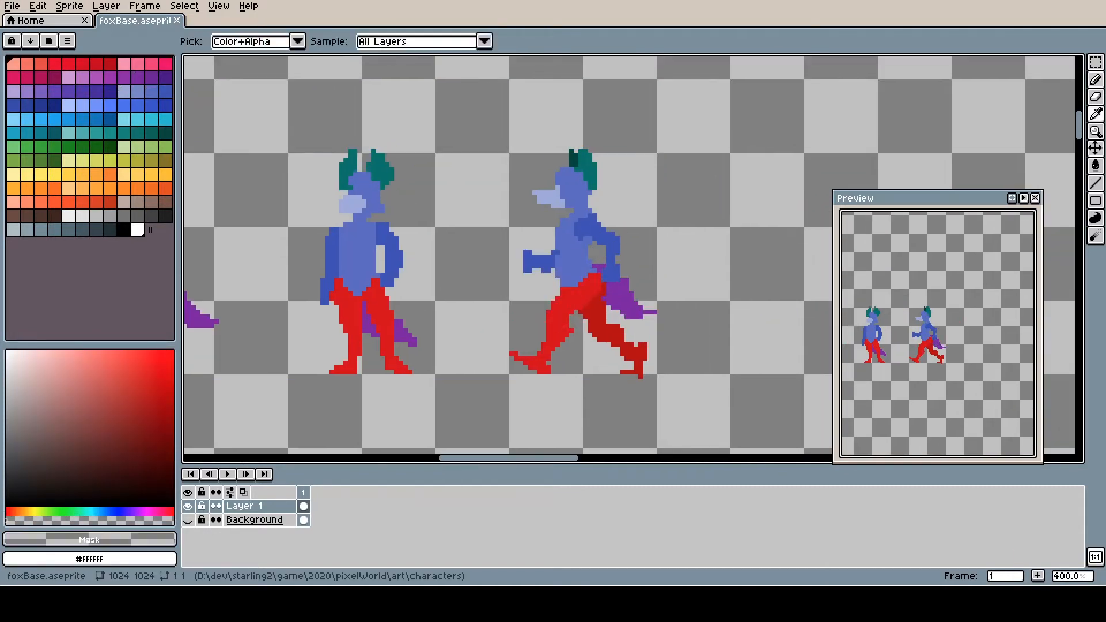
# Step: Copy the striding figure and create a new 64 × 64 sprite
pyautogui.press('m')
pyautogui.moveTo(491, 121); pyautogui.dragTo(698, 416)
pyautogui.hotkey('ctrl', 'c')
pyautogui.hotkey('ctrl', 'n')
pyautogui.write('64')
pyautogui.press('Return')
# Step: Paste the copied figure onto a new layer and hide the Background layer
pyautogui.hotkey('ctrl', 'v')
pyautogui.hotkey('ctrl', 'z')
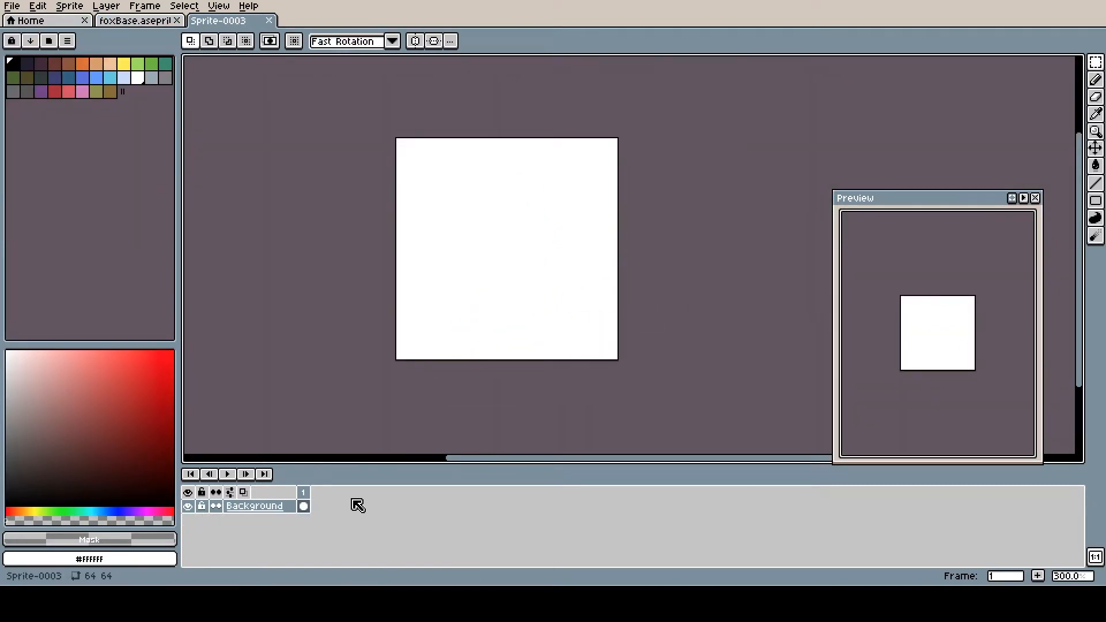
pyautogui.hotkey('shift', 'n')
pyautogui.hotkey('ctrl', 'v')
pyautogui.scroll(1, 566, 242)
pyautogui.click(188, 520)
# Step: Adjust the striding figure's rear lower leg and trim its raised foot
pyautogui.press('q')
pyautogui.moveTo(517, 327); pyautogui.dragTo(533, 351)
pyautogui.hotkey('ctrl', 'd')
pyautogui.press('b')
pyautogui.keyDown('alt'); pyautogui.click(524, 318); pyautogui.keyUp('alt')
pyautogui.moveTo(493, 317); pyautogui.dragTo(497, 326)
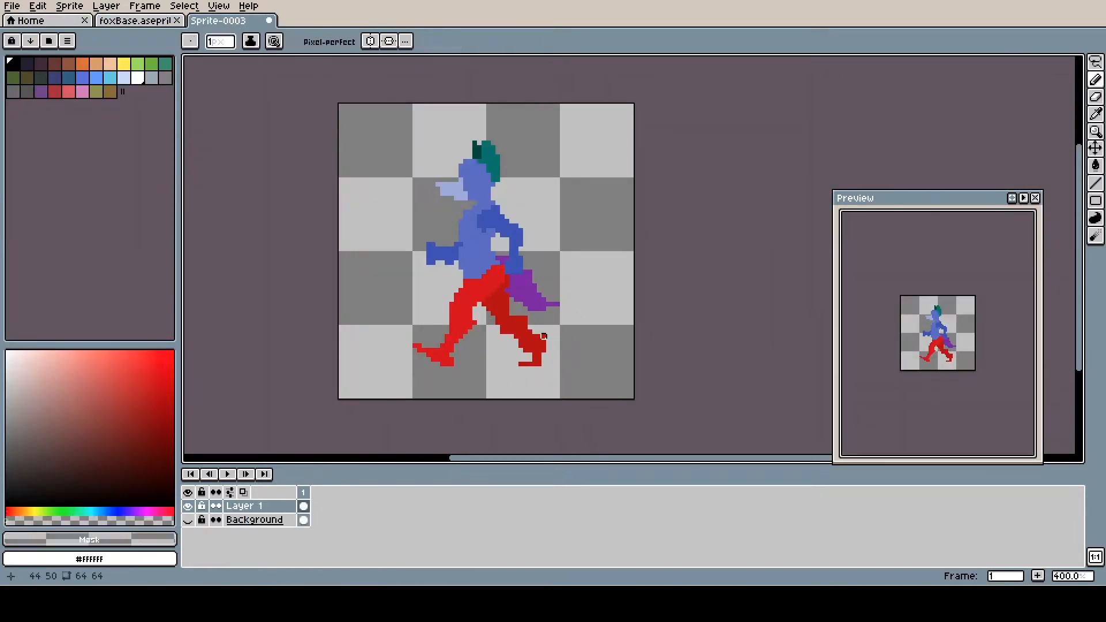
pyautogui.keyDown('alt'); pyautogui.click(502, 332); pyautogui.keyUp('alt')
pyautogui.keyDown('alt'); pyautogui.click(457, 331); pyautogui.keyUp('alt')
pyautogui.hotkey('ctrl', 'z')
# Step: Shorten the striding figure's forward fist and touch up the front edge of the near leg
pyautogui.keyDown('alt'); pyautogui.click(422, 262); pyautogui.keyUp('alt')
pyautogui.moveTo(429, 245); pyautogui.dragTo(429, 263)
pyautogui.keyDown('alt'); pyautogui.click(444, 253); pyautogui.keyUp('alt')
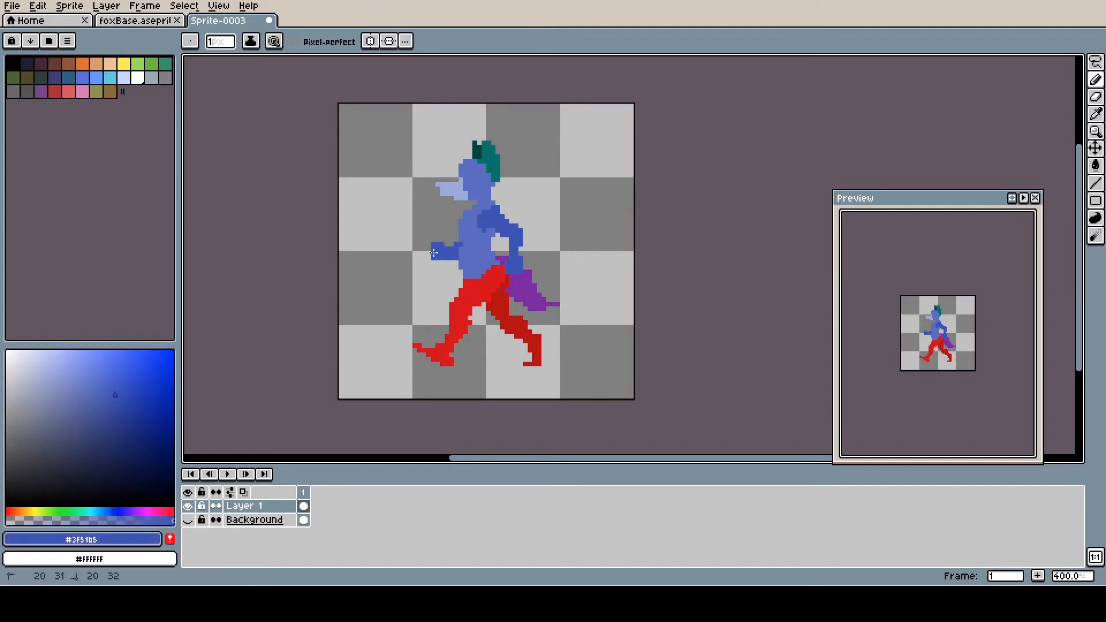
pyautogui.click(441, 244)
pyautogui.keyDown('alt'); pyautogui.click(445, 313); pyautogui.keyUp('alt')
pyautogui.moveTo(447, 313); pyautogui.dragTo(447, 309)
# Step: Place Layer 2 below Layer 1 and load the Google UI palette
pyautogui.moveTo(275, 514); pyautogui.dragTo(276, 515)
pyautogui.click(49, 41)
pyautogui.doubleClick(244, 209)
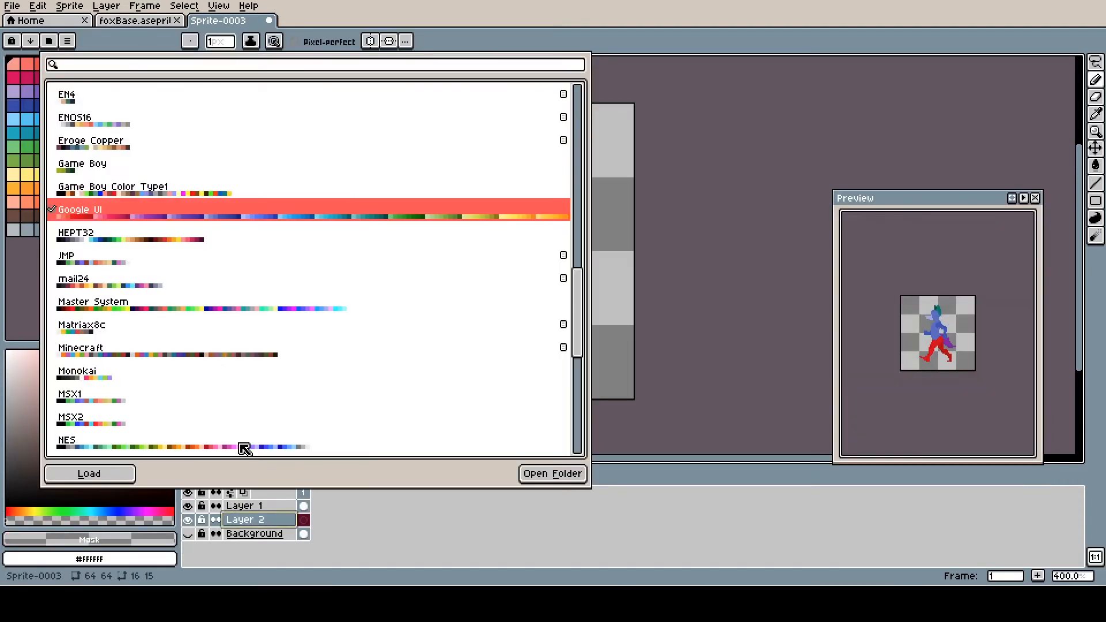
pyautogui.press('Escape')
# Step: Paint a dark slate ground shadow under the feet on Layer 2 and add a second frame
pyautogui.click(110, 230)
pyautogui.moveTo(498, 368); pyautogui.dragTo(456, 366)
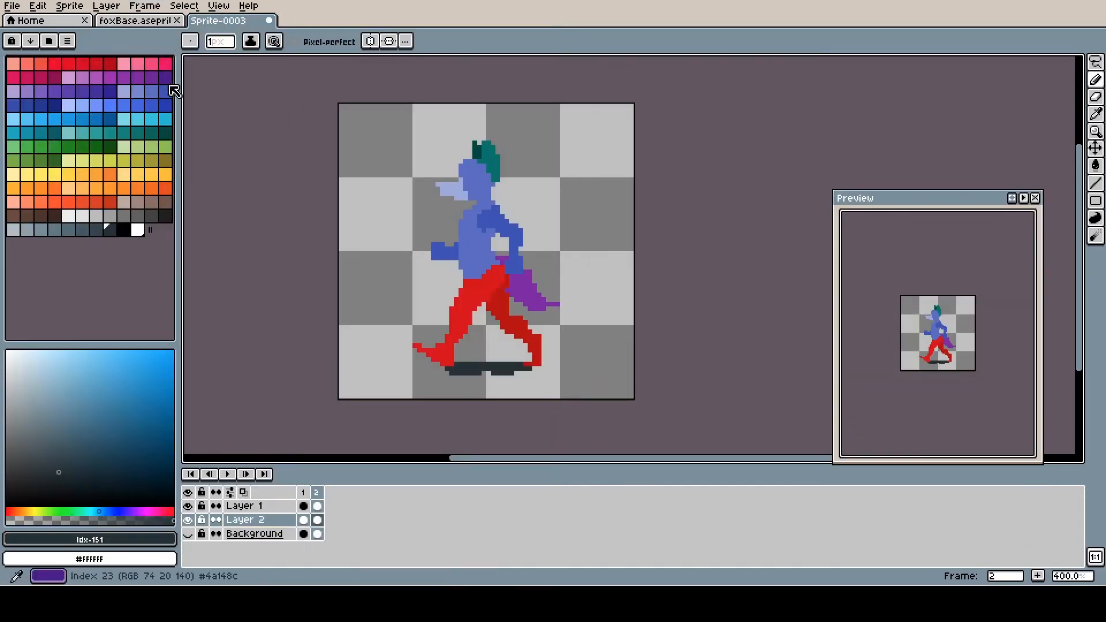
# Step: Redraw the legs in frame 2 as a passing pose, with the near leg under the body and the far foot lifted behind
pyautogui.keyDown('alt'); pyautogui.click(451, 328); pyautogui.keyUp('alt')
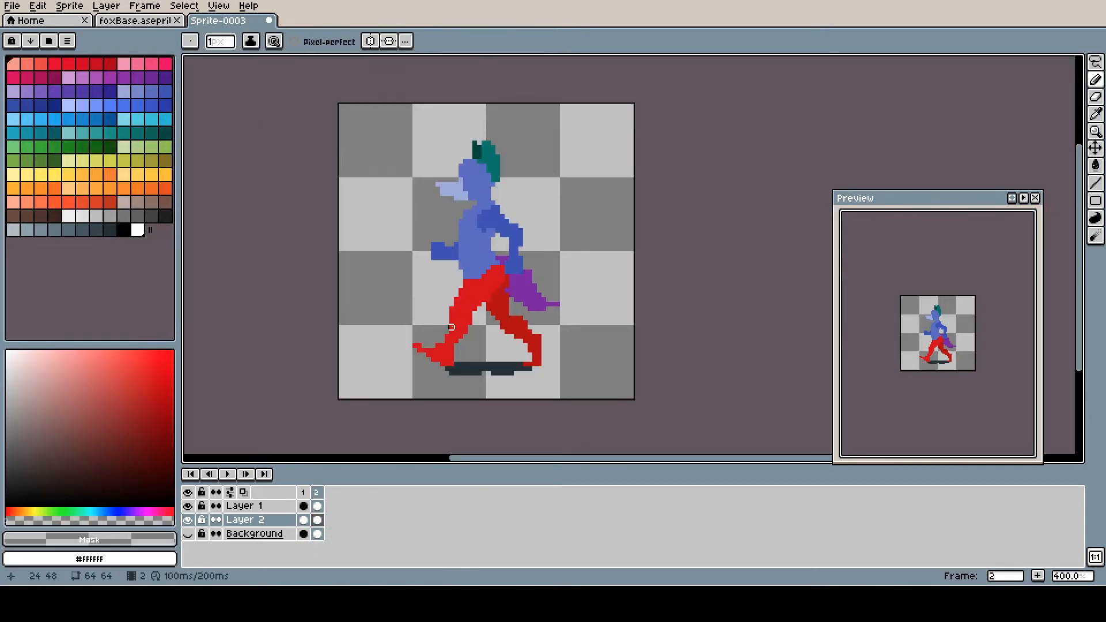
pyautogui.moveTo(483, 315); pyautogui.dragTo(470, 364)
pyautogui.keyDown('alt'); pyautogui.click(507, 345); pyautogui.keyUp('alt')
pyautogui.keyDown('alt'); pyautogui.click(511, 322); pyautogui.keyUp('alt')
pyautogui.moveTo(461, 294); pyautogui.dragTo(466, 327)
pyautogui.keyDown('alt'); pyautogui.click(452, 327); pyautogui.keyUp('alt')
pyautogui.moveTo(537, 362)
pyautogui.mouseDown()
pyautogui.moveTo(521, 323)
pyautogui.moveTo(517, 352)
pyautogui.mouseUp()
pyautogui.keyDown('alt'); pyautogui.click(490, 340); pyautogui.keyUp('alt')
pyautogui.moveTo(498, 346); pyautogui.dragTo(503, 364)
pyautogui.keyDown('alt'); pyautogui.click(510, 321); pyautogui.keyUp('alt')
pyautogui.moveTo(498, 323); pyautogui.dragTo(501, 345)
# Step: Redraw the frame 2 arms on Layer 1 hanging close to the torso and touch up the lifted far leg
pyautogui.press('Down')
pyautogui.press('Up')
pyautogui.moveTo(428, 239); pyautogui.dragTo(424, 248)
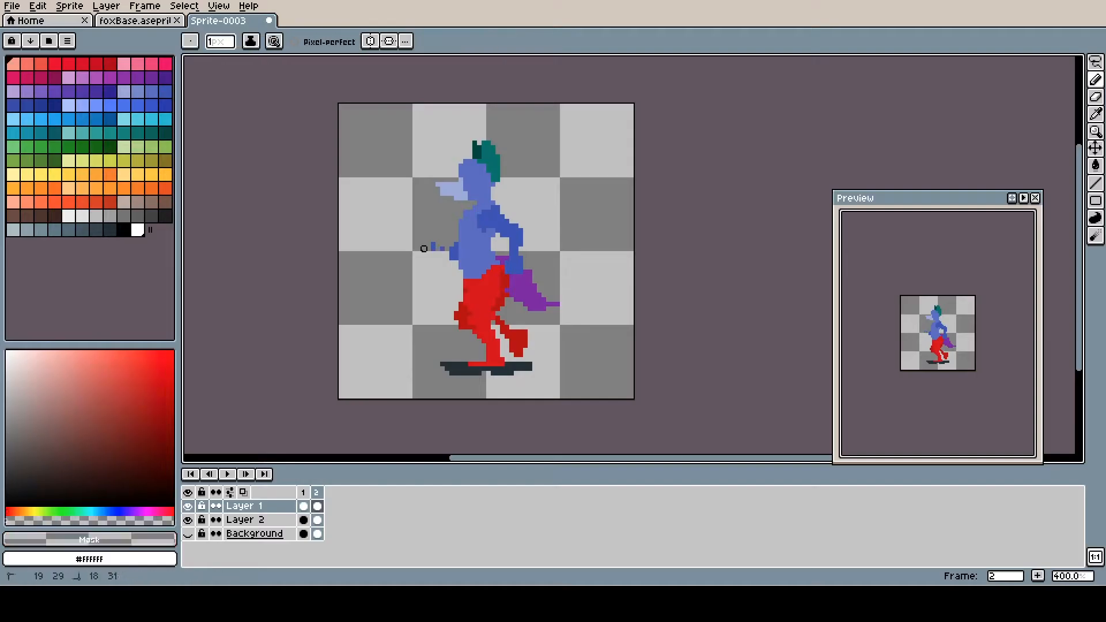
pyautogui.moveTo(512, 268); pyautogui.dragTo(515, 271)
pyautogui.keyDown('alt'); pyautogui.click(494, 223); pyautogui.keyUp('alt')
pyautogui.moveTo(493, 225)
pyautogui.mouseDown()
pyautogui.moveTo(479, 288)
pyautogui.moveTo(499, 266)
pyautogui.mouseUp()
pyautogui.keyDown('alt'); pyautogui.click(505, 320); pyautogui.keyUp('alt')
pyautogui.moveTo(497, 323); pyautogui.dragTo(502, 341)
pyautogui.keyDown('alt'); pyautogui.click(496, 228); pyautogui.keyUp('alt')
pyautogui.click(499, 227)
# Step: Redraw the purple tail in frame 2 so it trails almost horizontally behind the hips
pyautogui.keyDown('alt'); pyautogui.click(541, 277); pyautogui.keyUp('alt')
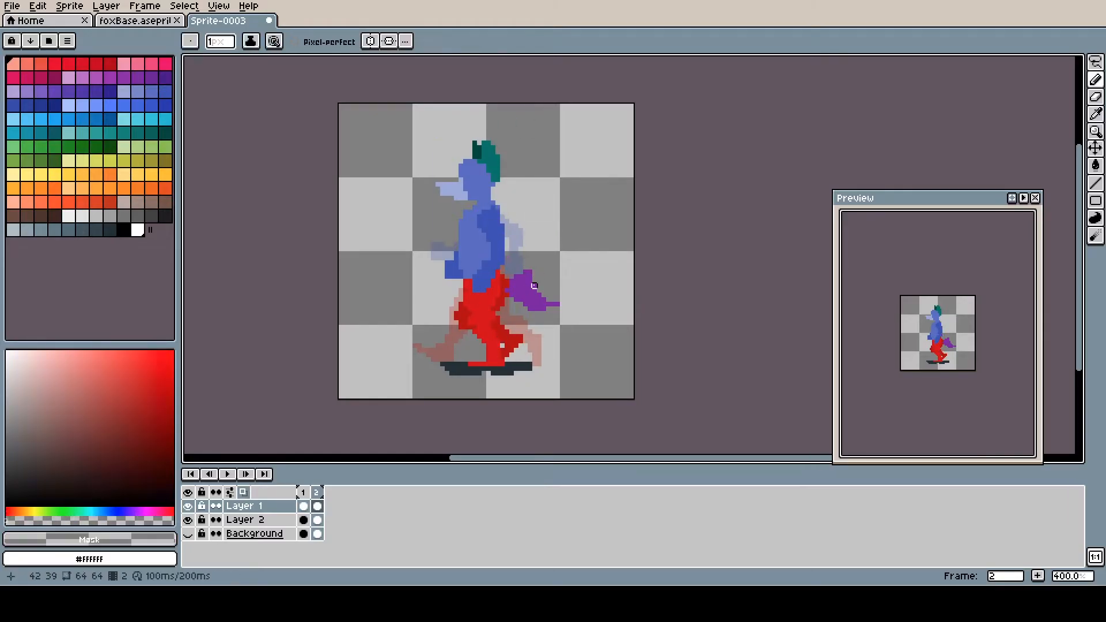
pyautogui.moveTo(553, 304); pyautogui.dragTo(526, 279)
pyautogui.keyDown('alt'); pyautogui.click(514, 288); pyautogui.keyUp('alt')
pyautogui.moveTo(519, 298); pyautogui.dragTo(567, 288)
pyautogui.moveTo(530, 286); pyautogui.dragTo(522, 278)
# Step: Raise the fox's upper body in frame 2 by one pixel and add a third frame
pyautogui.press('m')
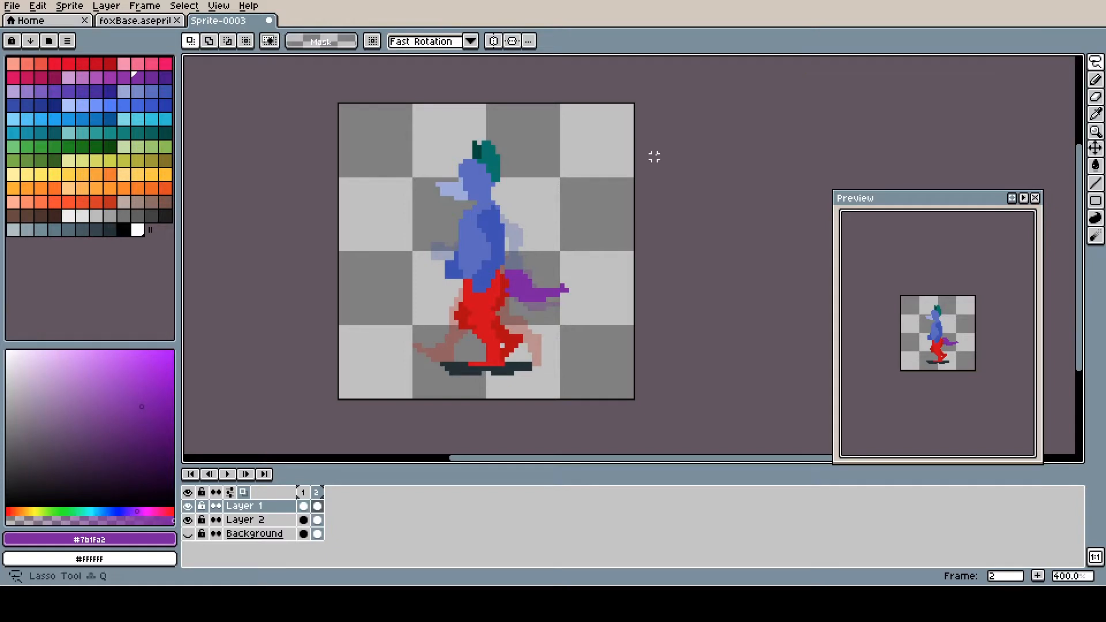
pyautogui.moveTo(542, 202); pyautogui.dragTo(538, 217)
pyautogui.press('Up')
pyautogui.hotkey('ctrl', 'd')
pyautogui.press('b')
pyautogui.keyDown('alt'); pyautogui.click(503, 291); pyautogui.keyUp('alt')
pyautogui.hotkey('alt', 'n')
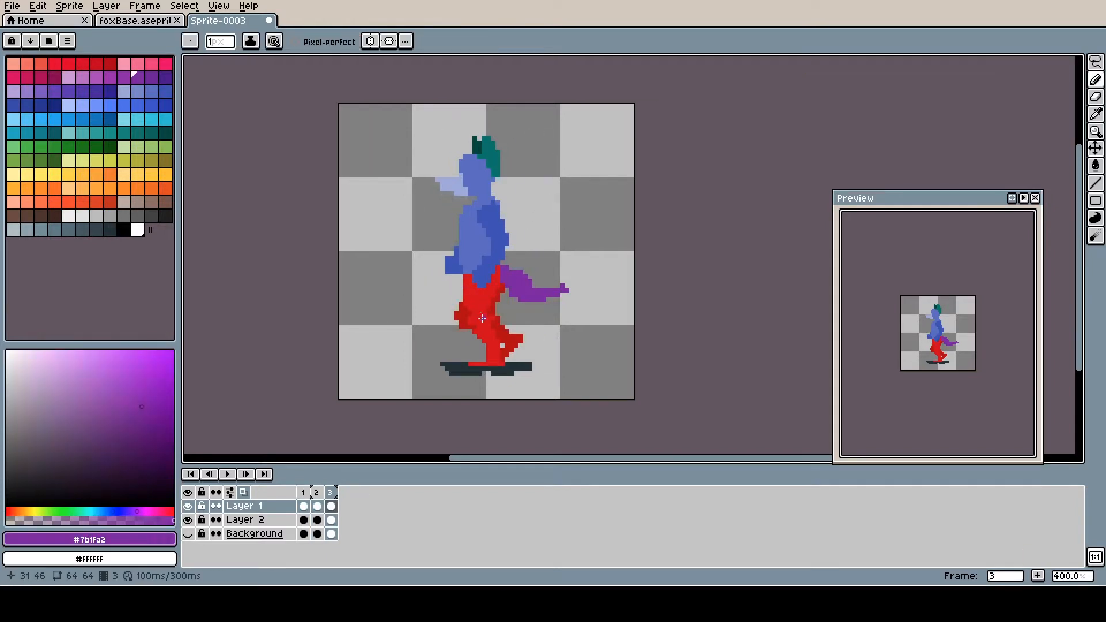
# Step: Raise the head and torso in frame 3 by one more pixel
pyautogui.press('q')
pyautogui.moveTo(519, 198)
pyautogui.mouseDown()
pyautogui.moveTo(488, 281)
pyautogui.moveTo(527, 193)
pyautogui.mouseUp()
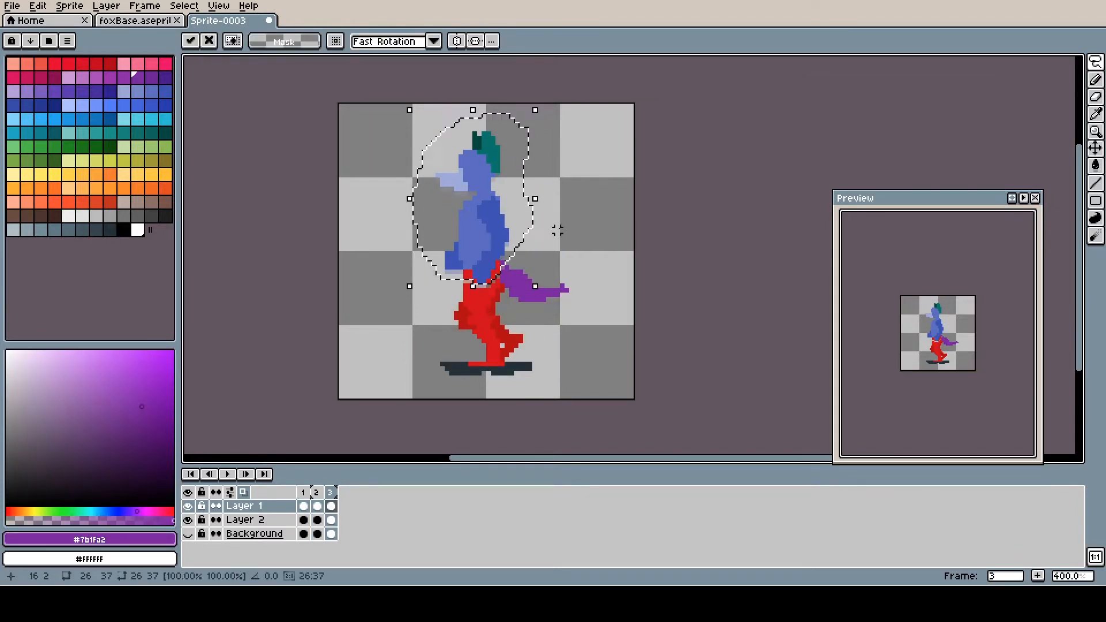
pyautogui.press('Up')
pyautogui.hotkey('ctrl', 'd')
# Step: Redraw frame 3's legs with the far leg lifted forward and the near leg pushing back, and curl the tail upward
pyautogui.press('b')
pyautogui.keyDown('alt'); pyautogui.click(469, 288); pyautogui.keyUp('alt')
pyautogui.moveTo(466, 282); pyautogui.dragTo(462, 279)
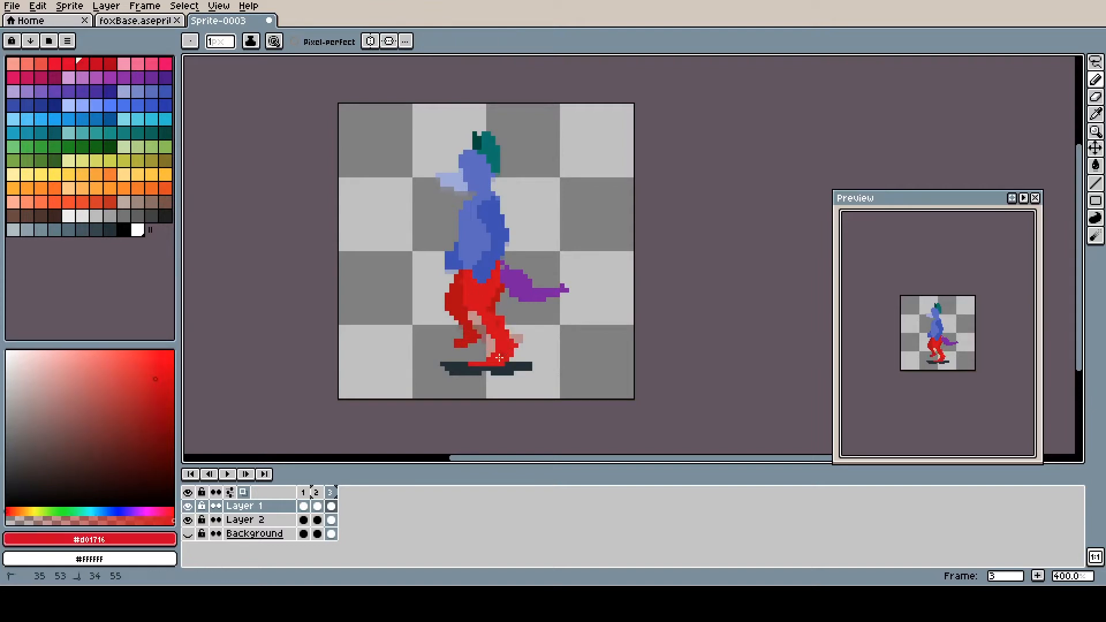
pyautogui.keyDown('alt'); pyautogui.click(450, 279); pyautogui.keyUp('alt')
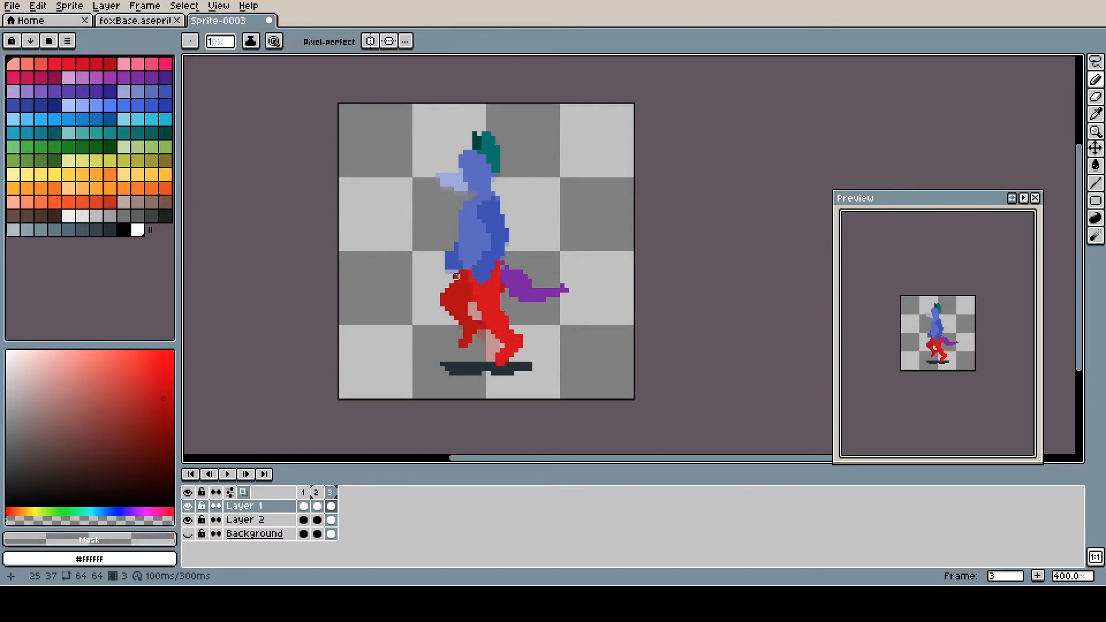
pyautogui.keyDown('alt'); pyautogui.click(525, 283); pyautogui.keyUp('alt')
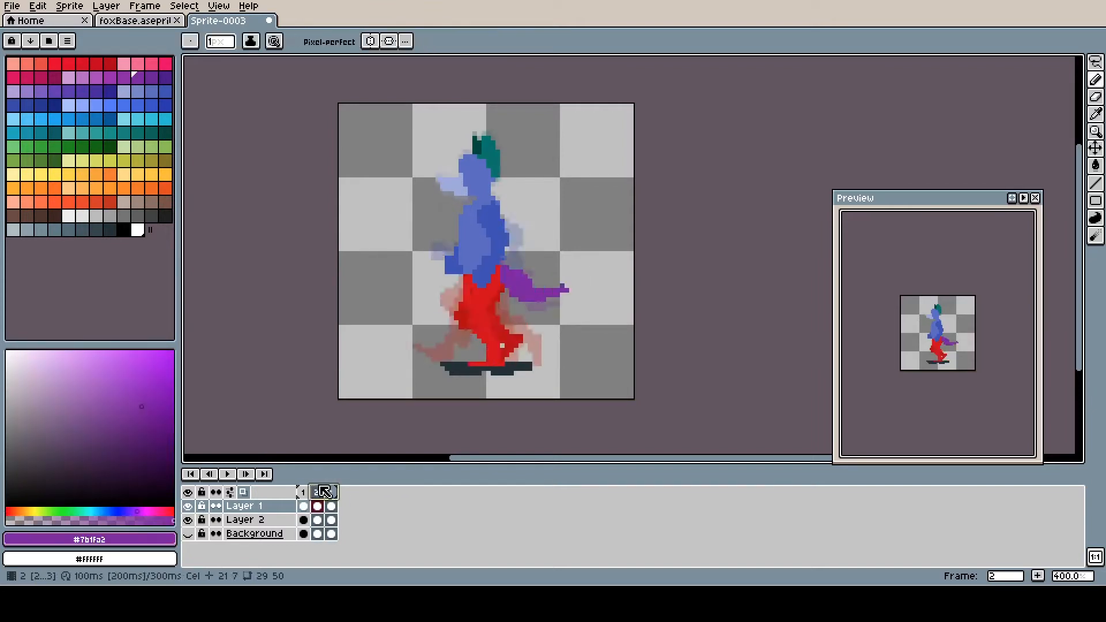
pyautogui.keyDown('alt'); pyautogui.click(482, 297); pyautogui.keyUp('alt')
pyautogui.keyDown('alt'); pyautogui.click(475, 307); pyautogui.keyUp('alt')
# Step: Try moving the third frame, with the raised body, ahead of the striding pose
pyautogui.doubleClick(330, 493)
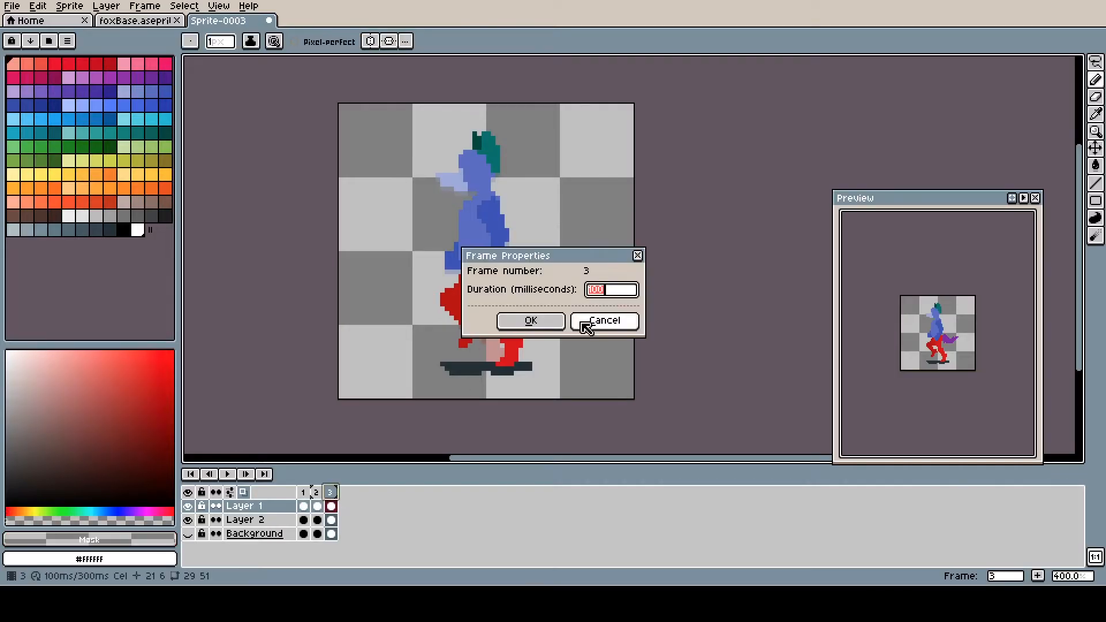
pyautogui.click(593, 323)
pyautogui.moveTo(325, 493); pyautogui.dragTo(300, 493)
pyautogui.click(317, 493)
pyautogui.click(330, 494)
# Step: Redraw the near arm of the passing pose bent at the elbow, with the hand resting at the front of the waist
pyautogui.keyDown('alt'); pyautogui.click(494, 257); pyautogui.keyUp('alt')
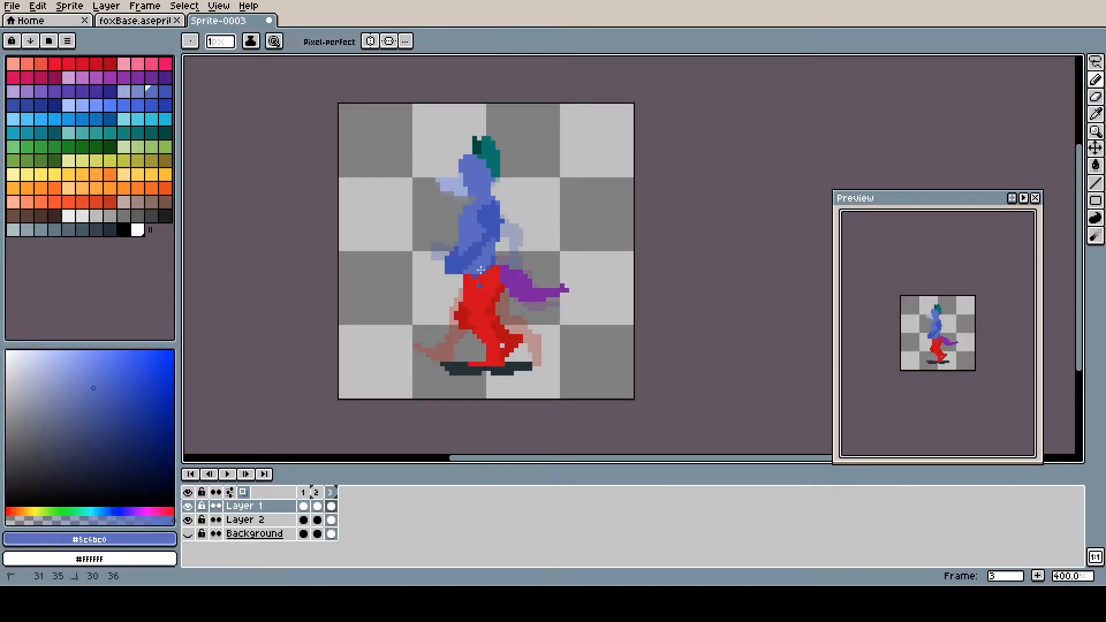
pyautogui.keyDown('alt'); pyautogui.click(447, 252); pyautogui.keyUp('alt')
pyautogui.moveTo(449, 258); pyautogui.dragTo(449, 272)
pyautogui.keyDown('alt'); pyautogui.click(467, 257); pyautogui.keyUp('alt')
pyautogui.moveTo(456, 258)
pyautogui.mouseDown()
pyautogui.moveTo(465, 276)
pyautogui.moveTo(497, 266)
pyautogui.mouseUp()
pyautogui.keyDown('alt'); pyautogui.click(473, 227); pyautogui.keyUp('alt')
pyautogui.keyDown('alt'); pyautogui.click(496, 222); pyautogui.keyUp('alt')
pyautogui.keyDown('alt'); pyautogui.click(484, 288); pyautogui.keyUp('alt')
# Step: Save the sprite as foxWalkLeftAnim in the characters folder and add a fourth frame
pyautogui.hotkey('ctrl', 's')
pyautogui.write('foxWalkLeftAnim')
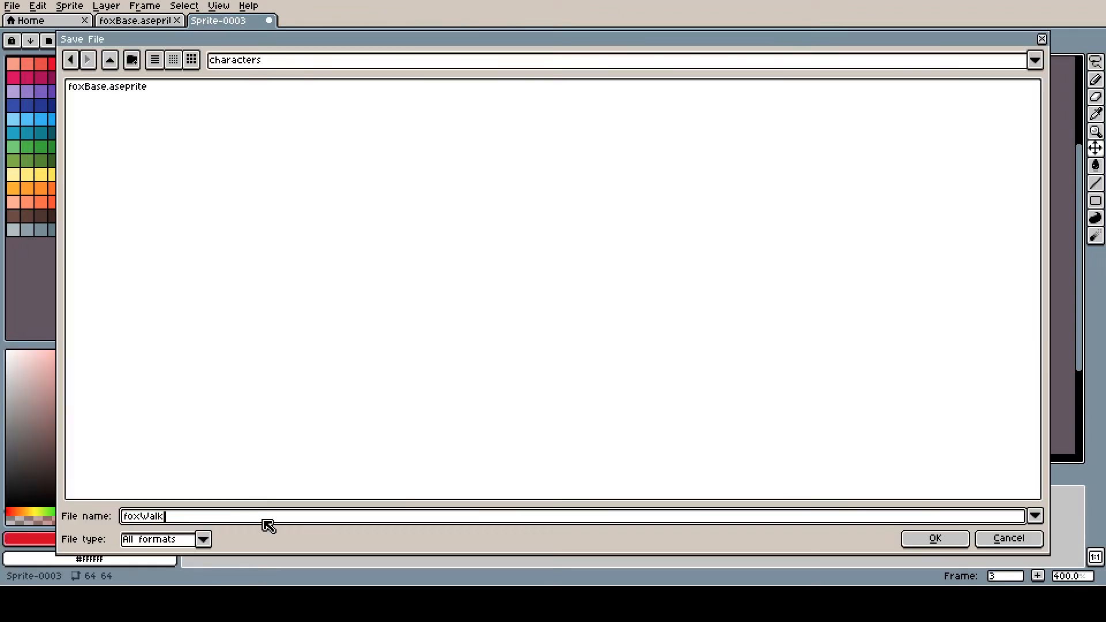
pyautogui.press('Return')
pyautogui.keyDown('alt'); pyautogui.click(496, 239); pyautogui.keyUp('alt')
pyautogui.hotkey('alt', 'n')
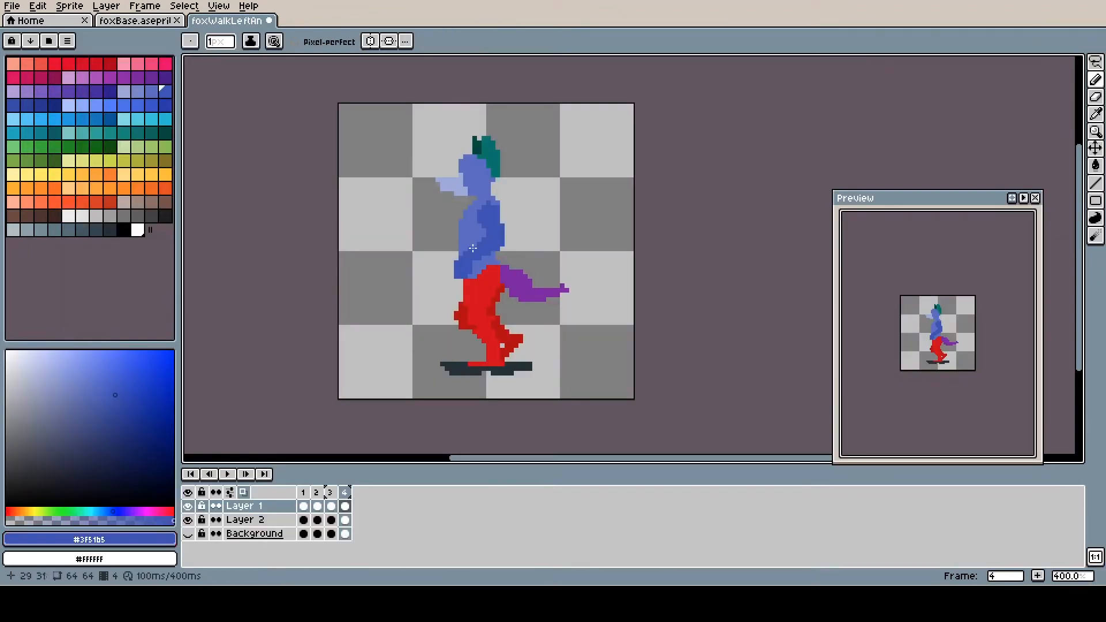
# Step: Redraw the near arm in frame 4 with its forearm reaching forward and repaint the torso around it
pyautogui.keyDown('alt'); pyautogui.click(507, 242); pyautogui.keyUp('alt')
pyautogui.moveTo(501, 228); pyautogui.dragTo(477, 256)
pyautogui.keyDown('alt'); pyautogui.click(473, 249); pyautogui.keyUp('alt')
pyautogui.keyDown('alt'); pyautogui.click(438, 226); pyautogui.keyUp('alt')
pyautogui.keyDown('alt'); pyautogui.click(461, 247); pyautogui.keyUp('alt')
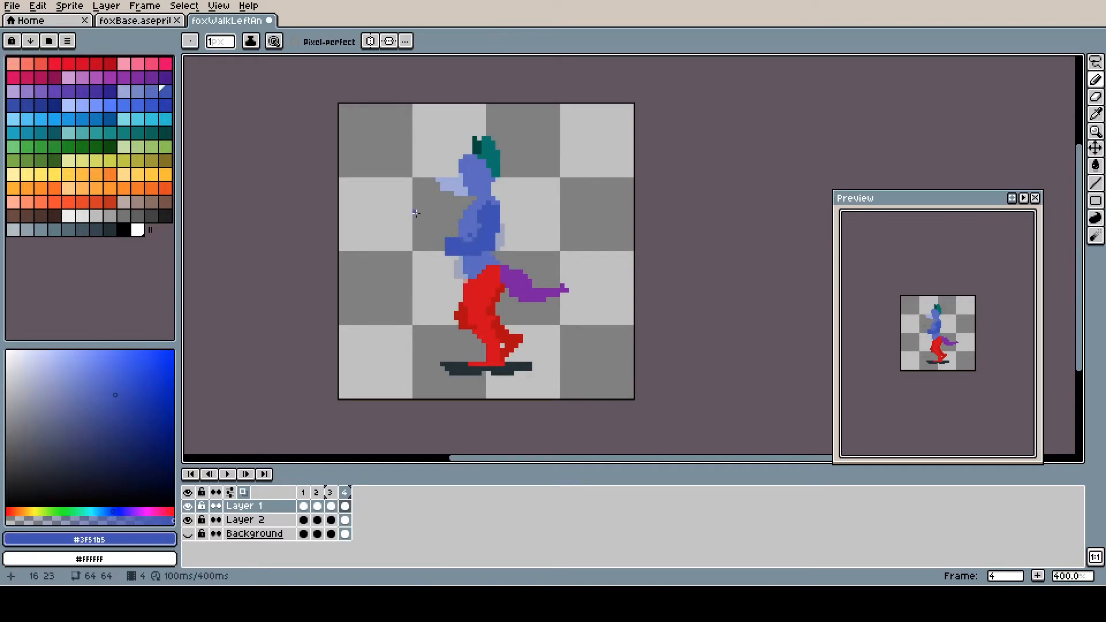
pyautogui.keyDown('alt'); pyautogui.click(508, 254); pyautogui.keyUp('alt')
pyautogui.click(497, 253)
pyautogui.moveTo(475, 208)
pyautogui.mouseDown()
pyautogui.moveTo(433, 244)
pyautogui.moveTo(438, 254)
pyautogui.moveTo(509, 266)
pyautogui.mouseUp()
pyautogui.keyDown('alt'); pyautogui.click(489, 258); pyautogui.keyUp('alt')
# Step: Lower the head and torso in frame 4 by two pixels
pyautogui.keyDown('alt'); pyautogui.click(493, 274); pyautogui.keyUp('alt')
pyautogui.press('q')
pyautogui.press('Down')
pyautogui.press('Down')
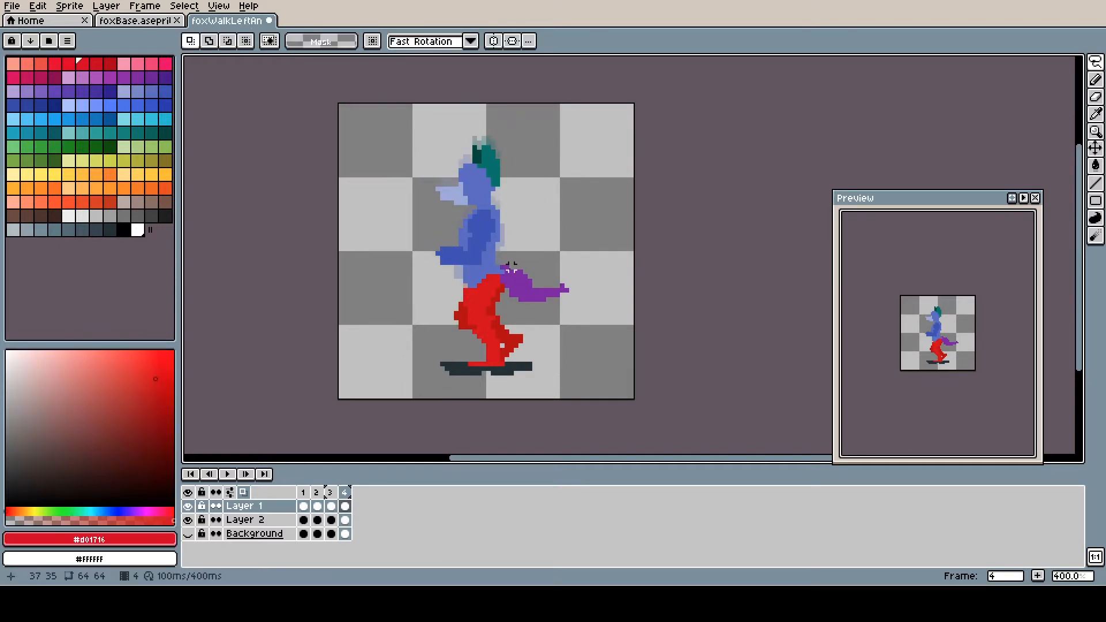
# Step: Redraw frame 4's legs as the opposite stride, with the dark red far leg forward and the near leg behind
pyautogui.press('b')
pyautogui.moveTo(500, 311); pyautogui.dragTo(535, 354)
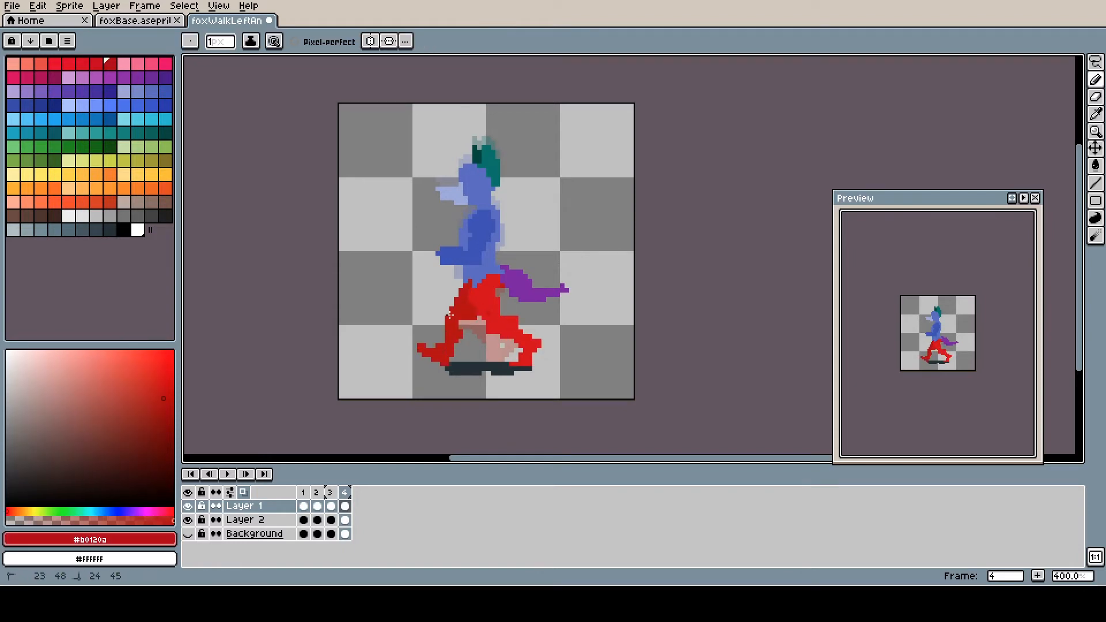
pyautogui.keyDown('alt'); pyautogui.click(507, 323); pyautogui.keyUp('alt')
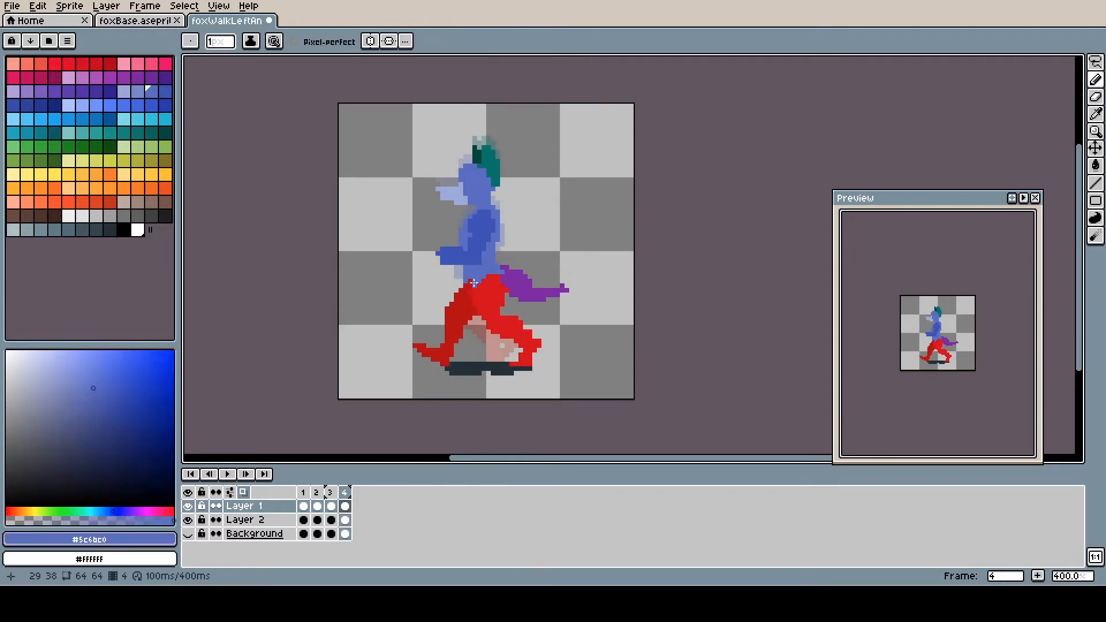
# Step: Draw a bent arm trailing behind the torso in frame 4 and start reworking the tail
pyautogui.keyDown('alt'); pyautogui.click(499, 223); pyautogui.keyUp('alt')
pyautogui.moveTo(499, 223); pyautogui.dragTo(511, 251)
pyautogui.hotkey('ctrl', 'z')
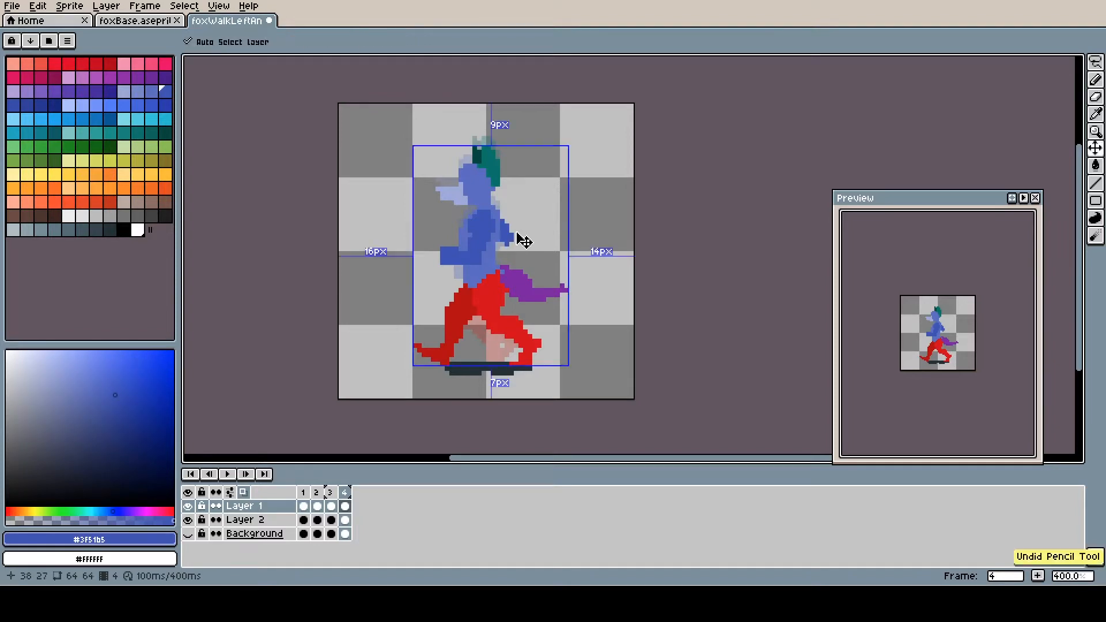
pyautogui.keyDown('alt'); pyautogui.click(507, 307); pyautogui.keyUp('alt')
pyautogui.keyDown('alt'); pyautogui.click(565, 299); pyautogui.keyUp('alt')
pyautogui.moveTo(563, 291); pyautogui.dragTo(519, 276)
# Step: Review the four frames and move the raised-body pose from first to third place in the animation
pyautogui.moveTo(345, 492); pyautogui.dragTo(322, 490)
pyautogui.click(304, 493)
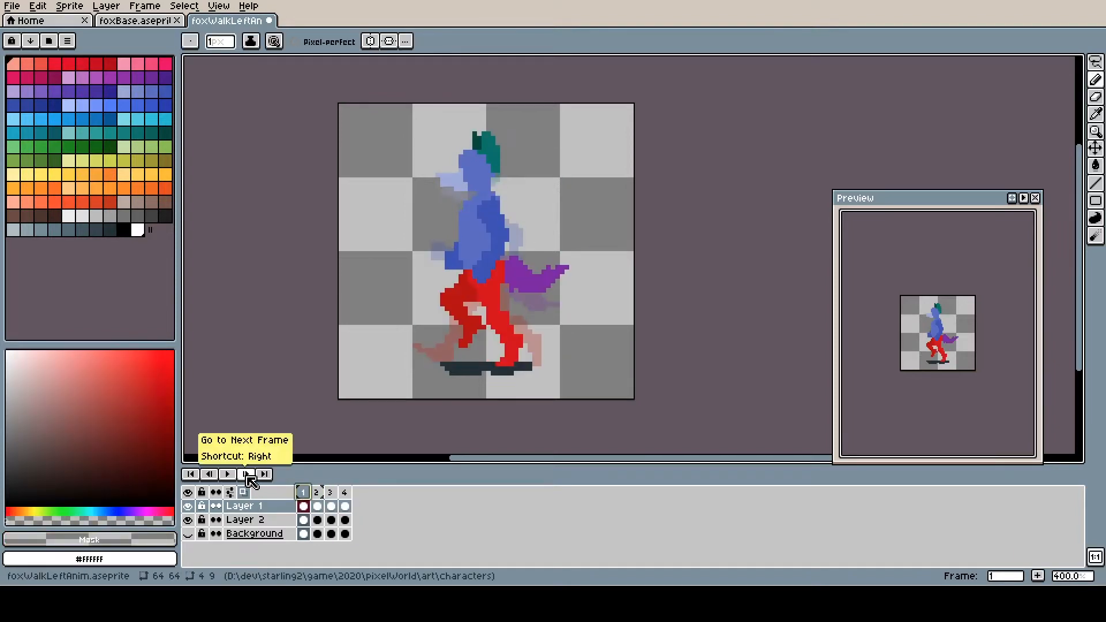
pyautogui.click(316, 506)
pyautogui.click(330, 506)
pyautogui.click(344, 506)
pyautogui.press('Left')
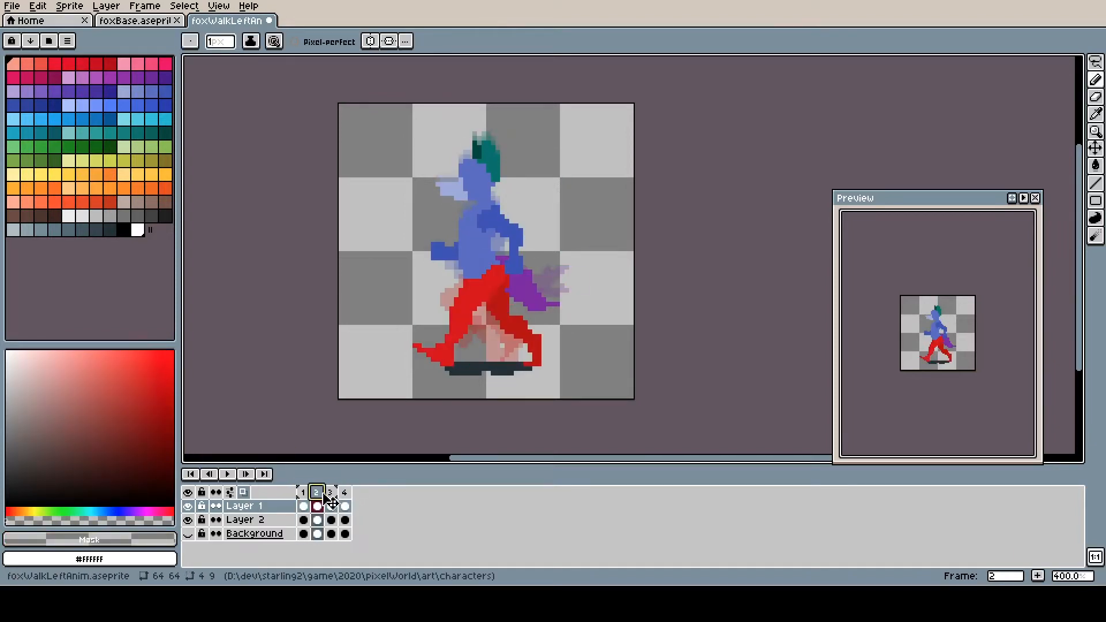
pyautogui.press('Left')
pyautogui.press('Left')
pyautogui.press('Left')
pyautogui.press('Right')
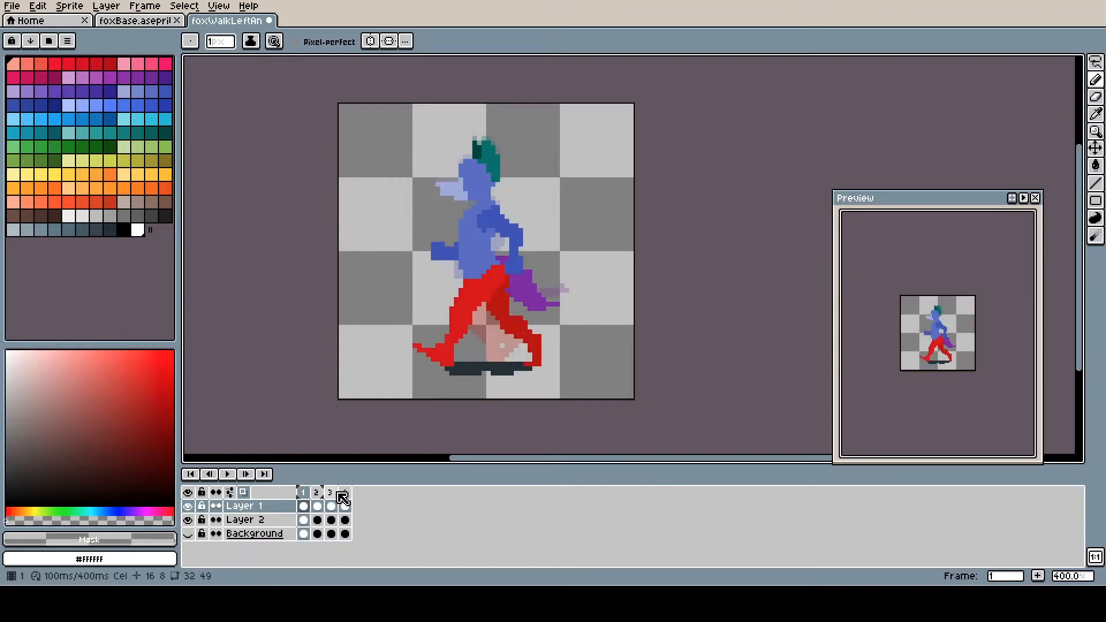
pyautogui.press('Return')
# Step: Reshape the purple tail in frame 3 so that it droops behind the hips
pyautogui.keyDown('alt'); pyautogui.click(537, 335); pyautogui.keyUp('alt')
pyautogui.moveTo(544, 337); pyautogui.dragTo(544, 346)
pyautogui.keyDown('alt'); pyautogui.click(550, 317); pyautogui.keyUp('alt')
pyautogui.moveTo(556, 304); pyautogui.dragTo(514, 295)
pyautogui.keyDown('alt'); pyautogui.click(526, 277); pyautogui.keyUp('alt')
pyautogui.press('Right')
pyautogui.press('Right')
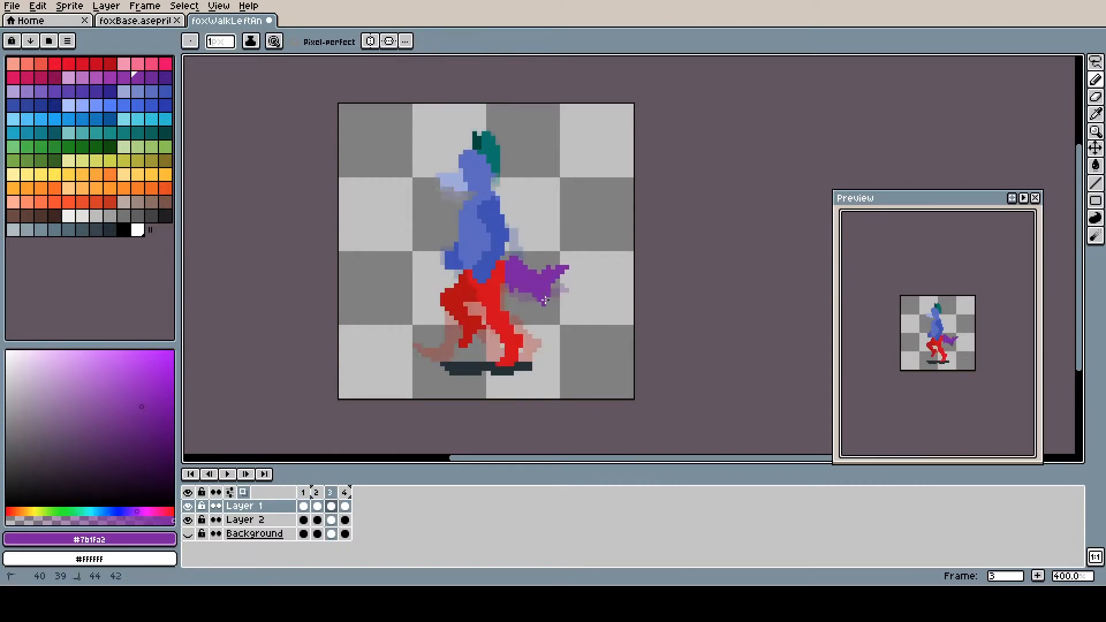
# Step: Redraw frame 4's tail curling upward, save the file and add a fifth frame
pyautogui.press('Right')
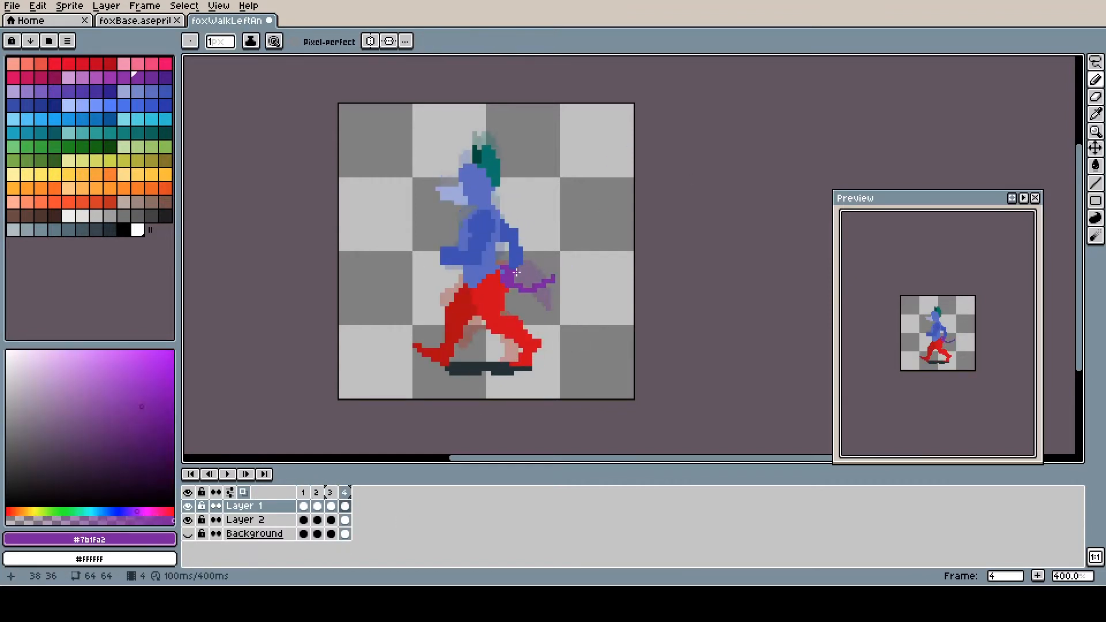
pyautogui.press('Right')
pyautogui.press('Left')
pyautogui.hotkey('alt', 'n')
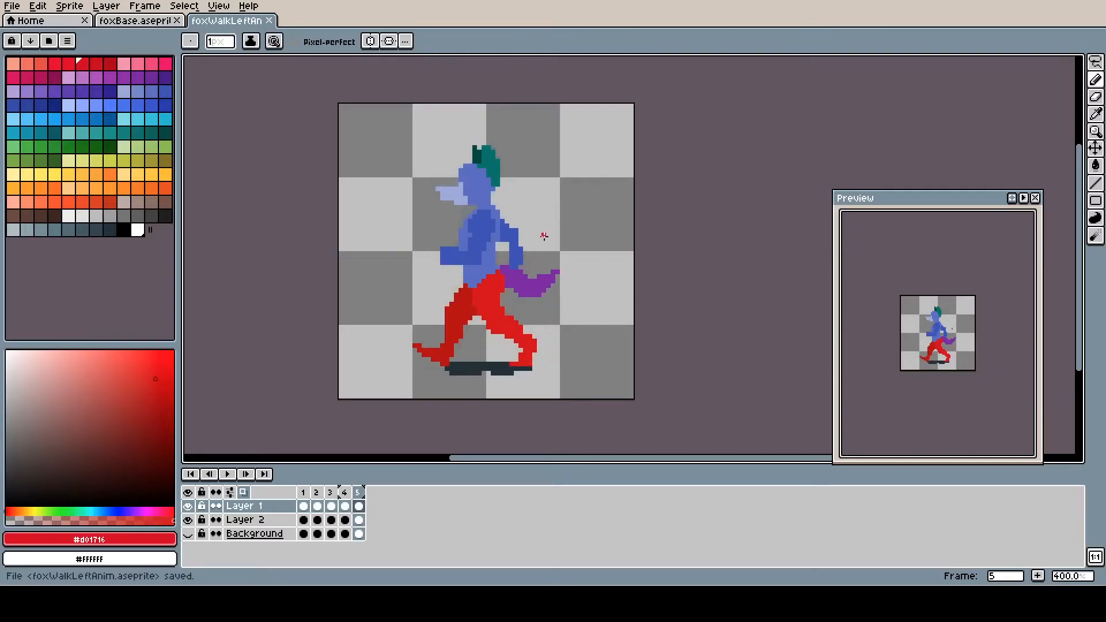
# Step: Raise the head and torso in frame 5 by one pixel
pyautogui.press('q')
pyautogui.moveTo(541, 183); pyautogui.dragTo(553, 230)
pyautogui.press('Up')
pyautogui.hotkey('ctrl', 'd')
pyautogui.press('b')
# Step: Erase the striding legs in frame 5 and draw the dark red far leg planted under the body
pyautogui.keyDown('alt'); pyautogui.click(471, 288); pyautogui.keyUp('alt')
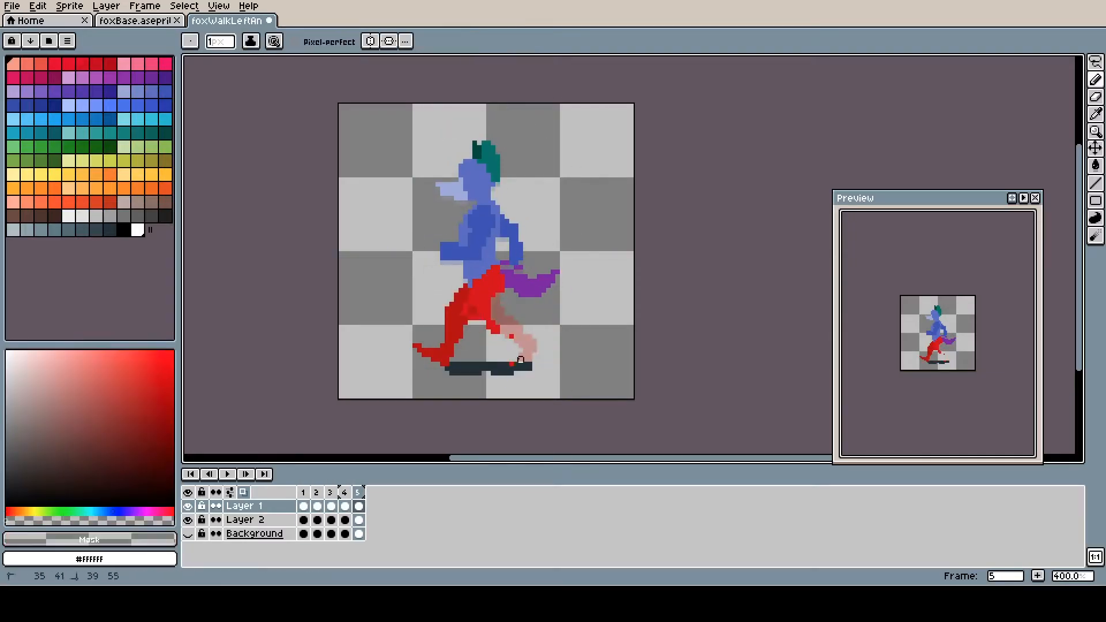
pyautogui.moveTo(452, 364); pyautogui.dragTo(417, 347)
pyautogui.keyDown('alt'); pyautogui.click(461, 295); pyautogui.keyUp('alt')
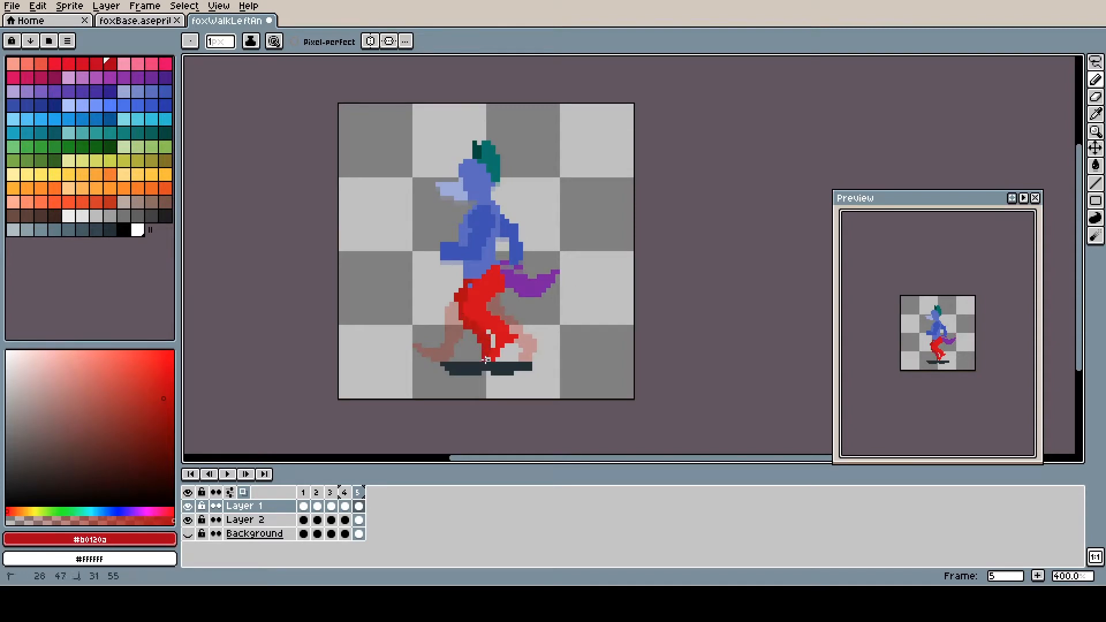
pyautogui.keyDown('alt'); pyautogui.click(472, 348); pyautogui.keyUp('alt')
pyautogui.keyDown('alt'); pyautogui.click(465, 295); pyautogui.keyUp('alt')
pyautogui.moveTo(486, 361)
pyautogui.mouseDown()
pyautogui.moveTo(468, 363)
pyautogui.moveTo(495, 363)
pyautogui.mouseUp()
# Step: Reshape the near leg in frame 5 with a bent knee and the foot lifted behind
pyautogui.keyDown('alt'); pyautogui.click(486, 292); pyautogui.keyUp('alt')
pyautogui.keyDown('alt'); pyautogui.click(491, 337); pyautogui.keyUp('alt')
pyautogui.keyDown('alt'); pyautogui.click(485, 344); pyautogui.keyUp('alt')
pyautogui.keyDown('alt'); pyautogui.click(517, 351); pyautogui.keyUp('alt')
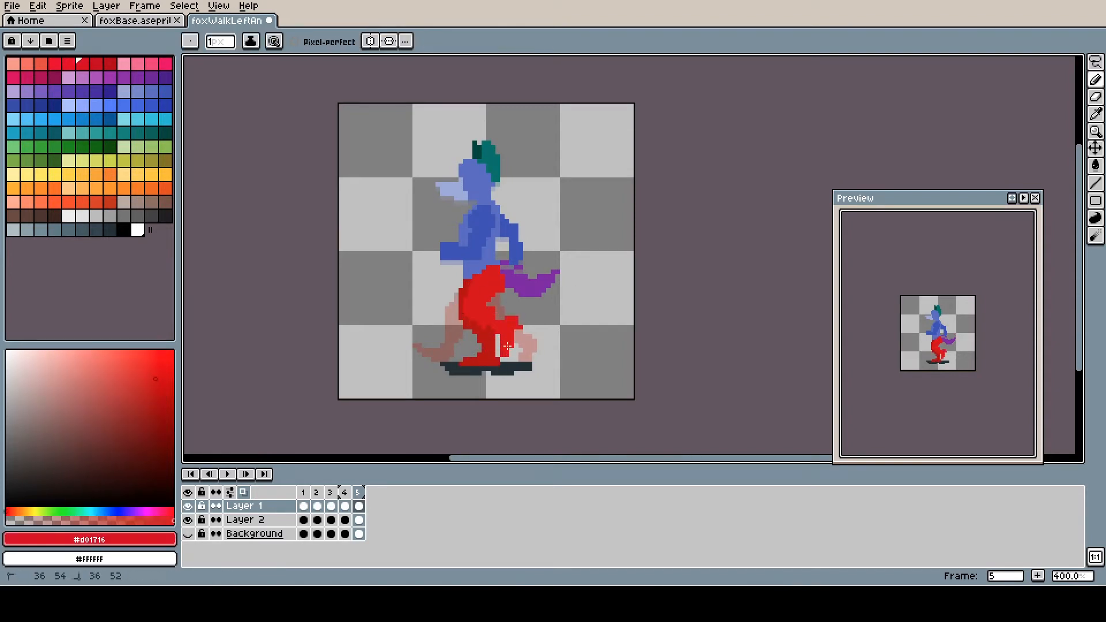
pyautogui.keyDown('alt'); pyautogui.click(490, 322); pyautogui.keyUp('alt')
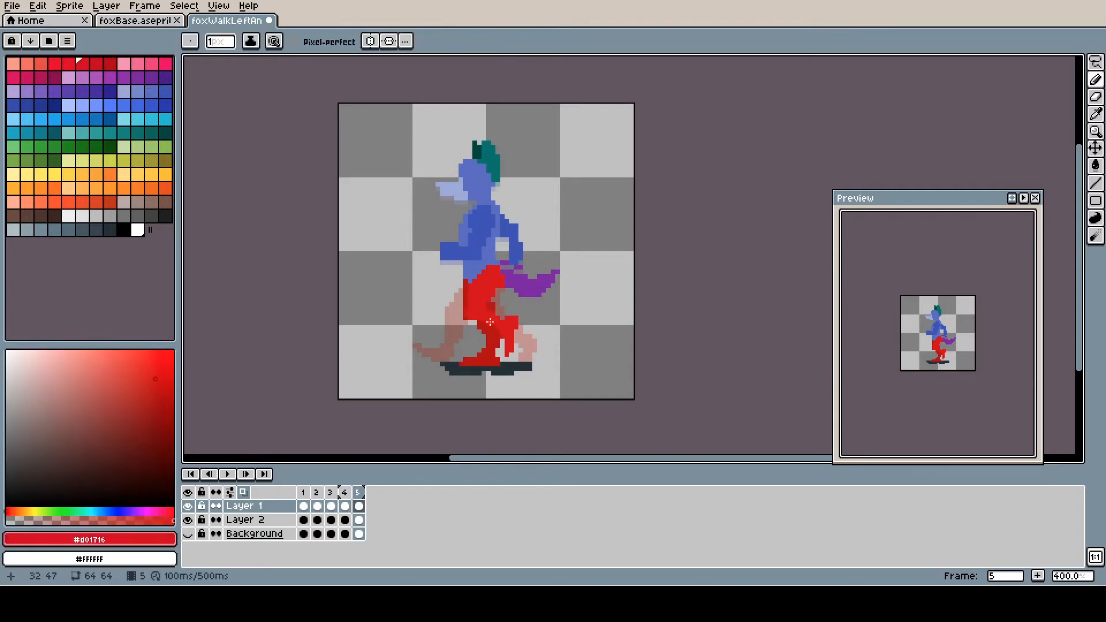
pyautogui.keyDown('alt'); pyautogui.click(454, 323); pyautogui.keyUp('alt')
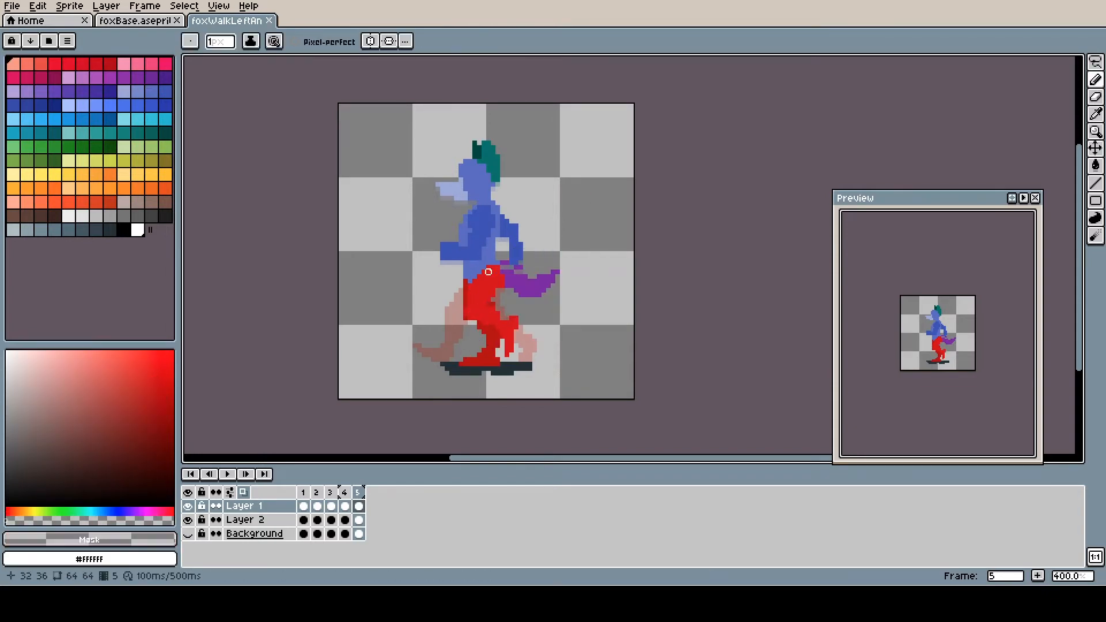
# Step: Redraw frame 5's arms hanging against the torso and slope the tail down behind the hips
pyautogui.moveTo(445, 248); pyautogui.dragTo(466, 257)
pyautogui.keyDown('alt'); pyautogui.click(484, 231); pyautogui.keyUp('alt')
pyautogui.moveTo(488, 242)
pyautogui.mouseDown()
pyautogui.moveTo(470, 283)
pyautogui.moveTo(507, 224)
pyautogui.moveTo(503, 246)
pyautogui.moveTo(480, 258)
pyautogui.moveTo(549, 281)
pyautogui.moveTo(554, 300)
pyautogui.mouseUp()
pyautogui.keyDown('alt'); pyautogui.click(506, 248); pyautogui.keyUp('alt')
pyautogui.keyDown('alt'); pyautogui.click(491, 219); pyautogui.keyUp('alt')
pyautogui.keyDown('alt'); pyautogui.click(461, 242); pyautogui.keyUp('alt')
pyautogui.keyDown('alt'); pyautogui.click(525, 263); pyautogui.keyUp('alt')
pyautogui.keyDown('alt'); pyautogui.click(465, 304); pyautogui.keyUp('alt')
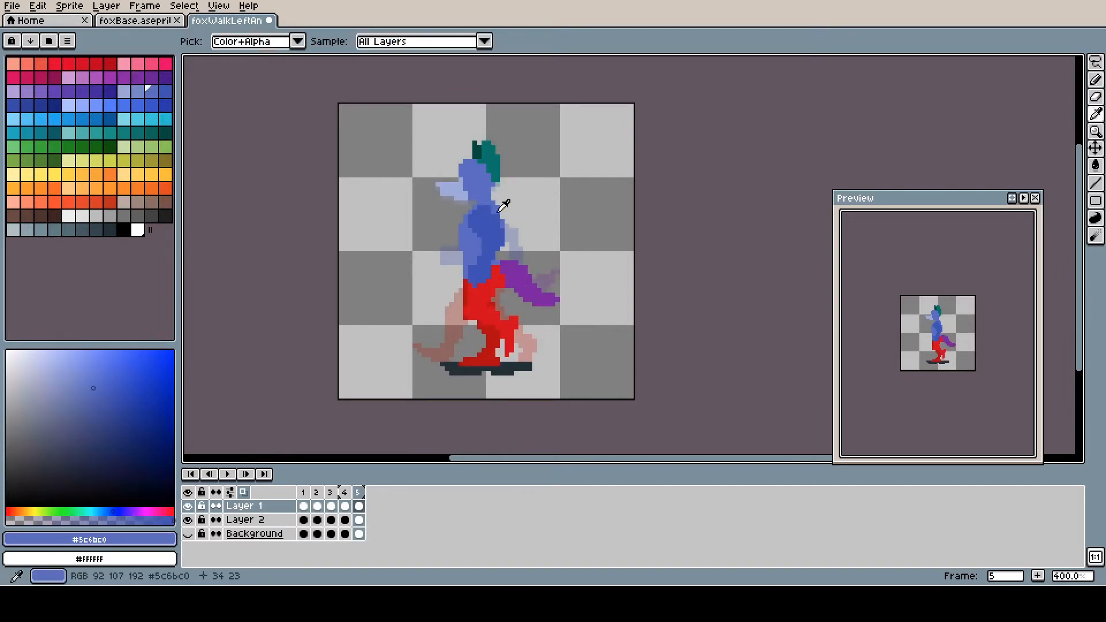
# Step: Touch up the near leg in frame 5 and add a sixth frame
pyautogui.keyDown('alt'); pyautogui.click(501, 306); pyautogui.keyUp('alt')
pyautogui.click(503, 327)
pyautogui.moveTo(473, 320); pyautogui.dragTo(465, 314)
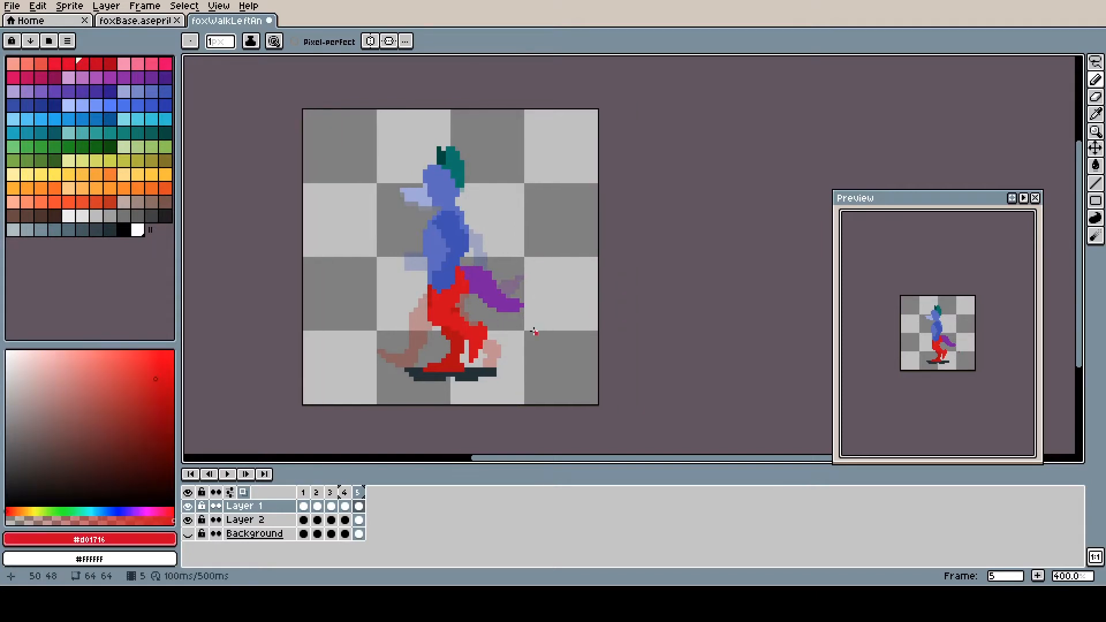
pyautogui.hotkey('alt', 'n')
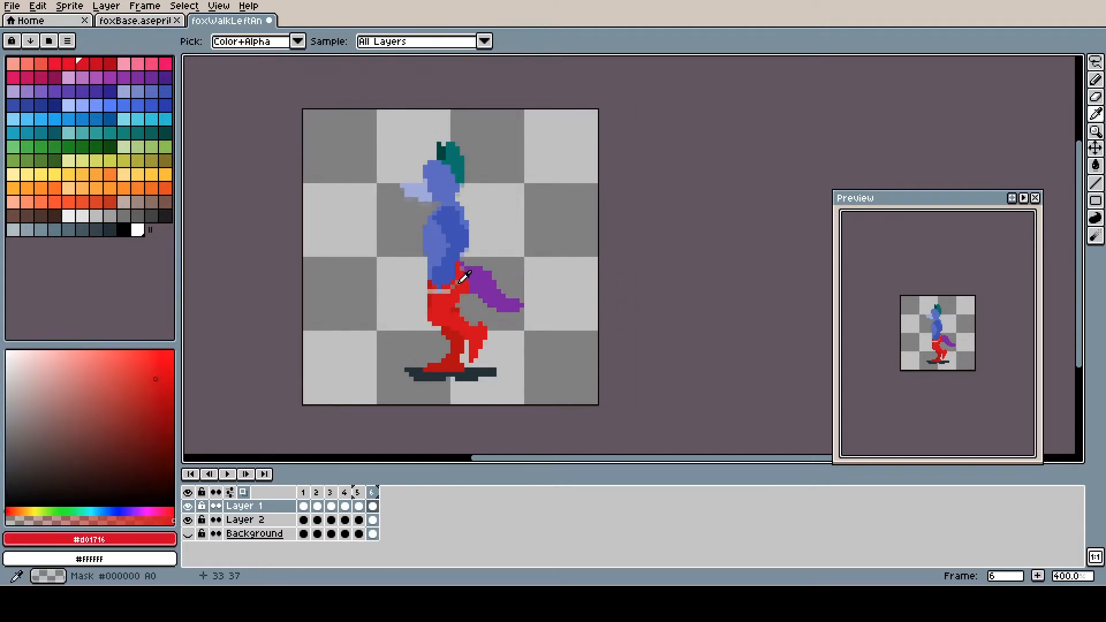
# Step: Raise the upper body in frame 6 by one pixel and redraw the near arm along the back of the torso
pyautogui.keyDown('alt'); pyautogui.click(433, 226); pyautogui.keyUp('alt')
pyautogui.moveTo(432, 221); pyautogui.dragTo(441, 229)
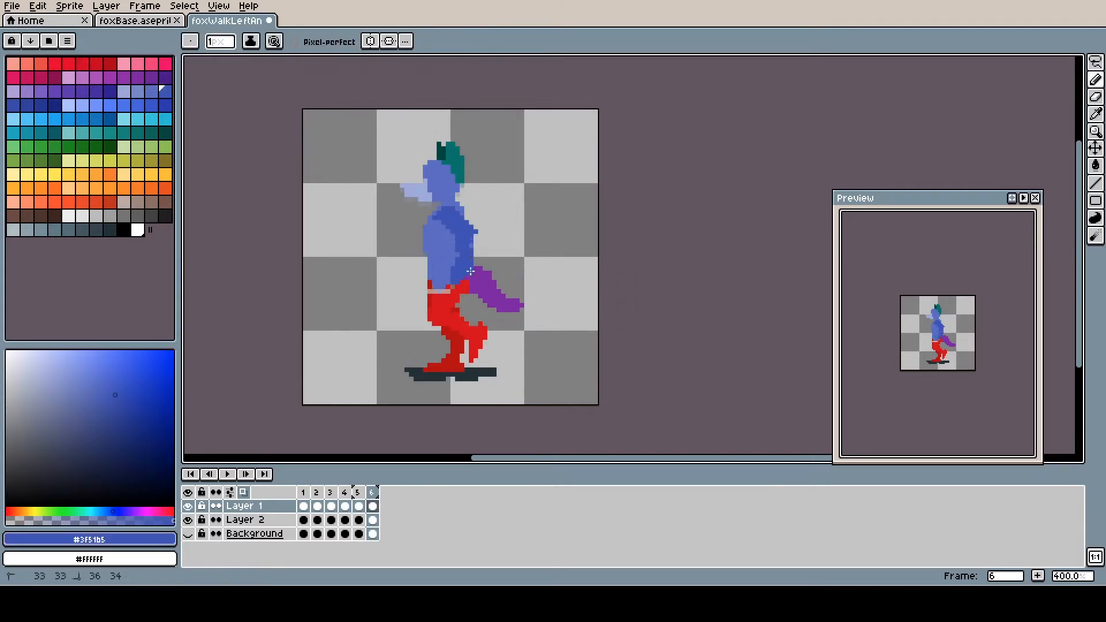
pyautogui.keyDown('alt'); pyautogui.click(443, 297); pyautogui.keyUp('alt')
# Step: Redraw frame 6's legs with the near knee lifted forward and the dark red far leg pushing back
pyautogui.keyDown('alt'); pyautogui.click(430, 280); pyautogui.keyUp('alt')
pyautogui.moveTo(429, 289)
pyautogui.mouseDown()
pyautogui.moveTo(422, 316)
pyautogui.moveTo(471, 338)
pyautogui.mouseUp()
pyautogui.keyDown('alt'); pyautogui.click(465, 298); pyautogui.keyUp('alt')
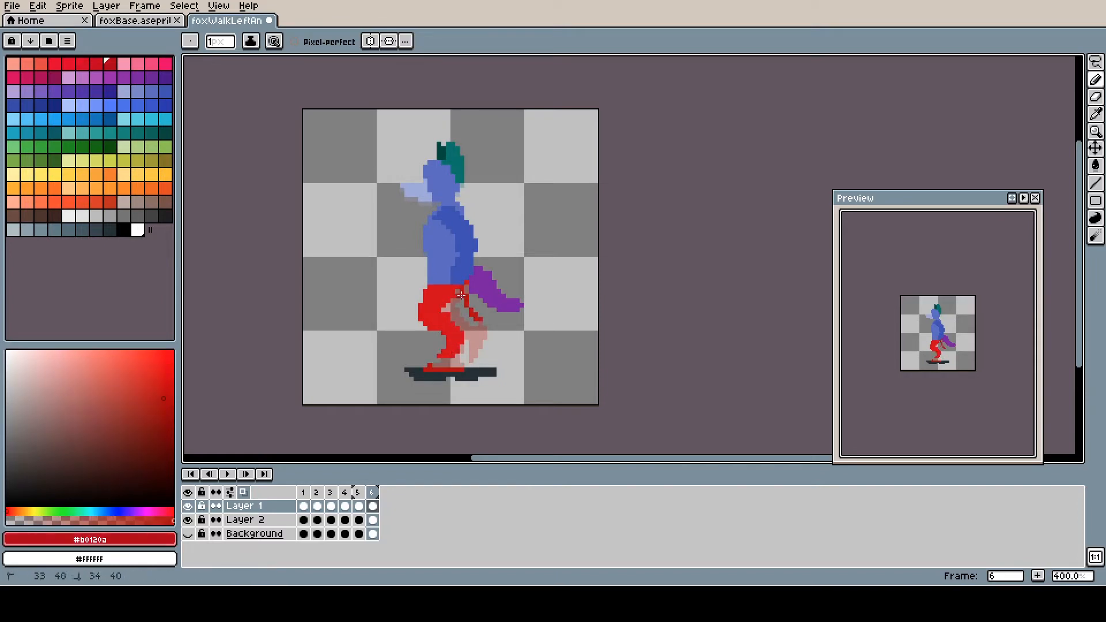
pyautogui.keyDown('alt'); pyautogui.click(460, 345); pyautogui.keyUp('alt')
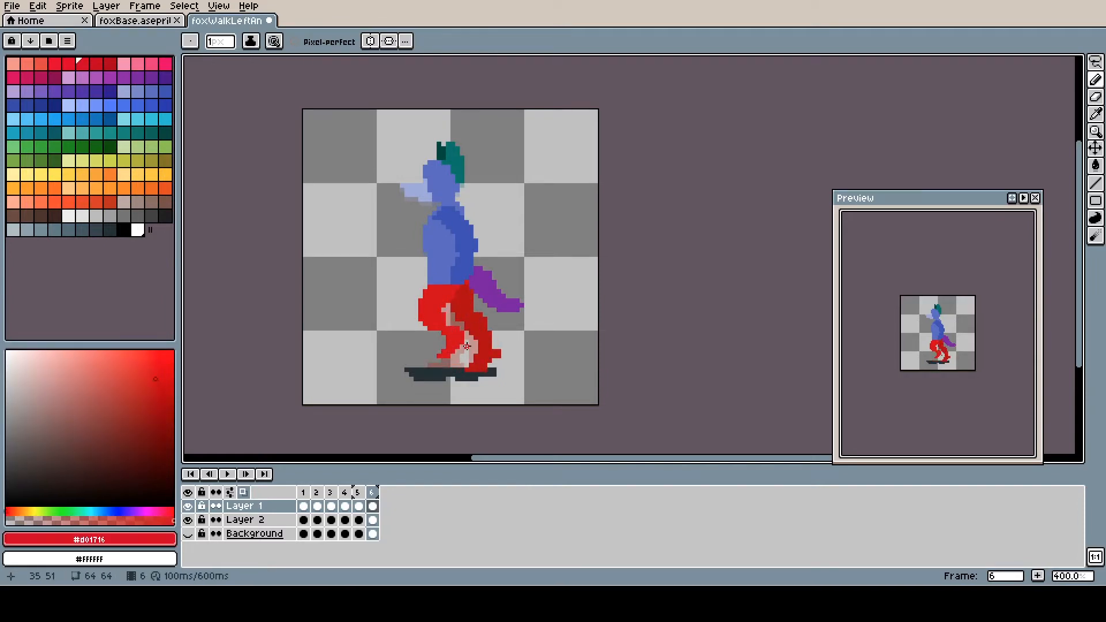
pyautogui.keyDown('alt'); pyautogui.click(464, 266); pyautogui.keyUp('alt')
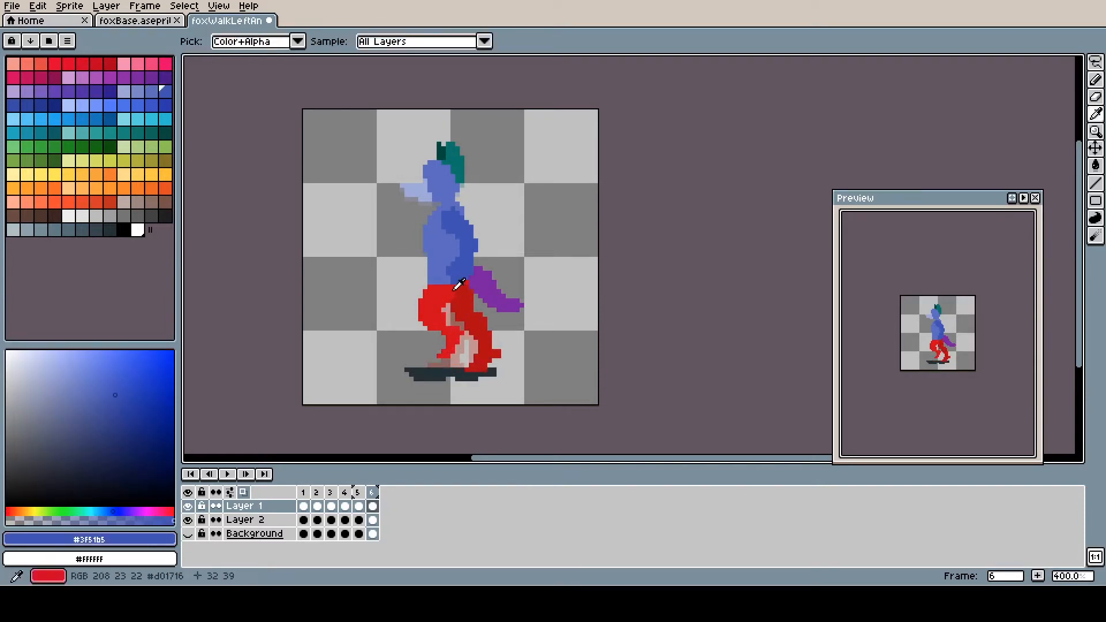
# Step: Redraw frame 6's purple tail sloping steeply down behind the hips and round out the near arm's elbow
pyautogui.click(462, 271)
pyautogui.keyDown('alt'); pyautogui.click(446, 294); pyautogui.keyUp('alt')
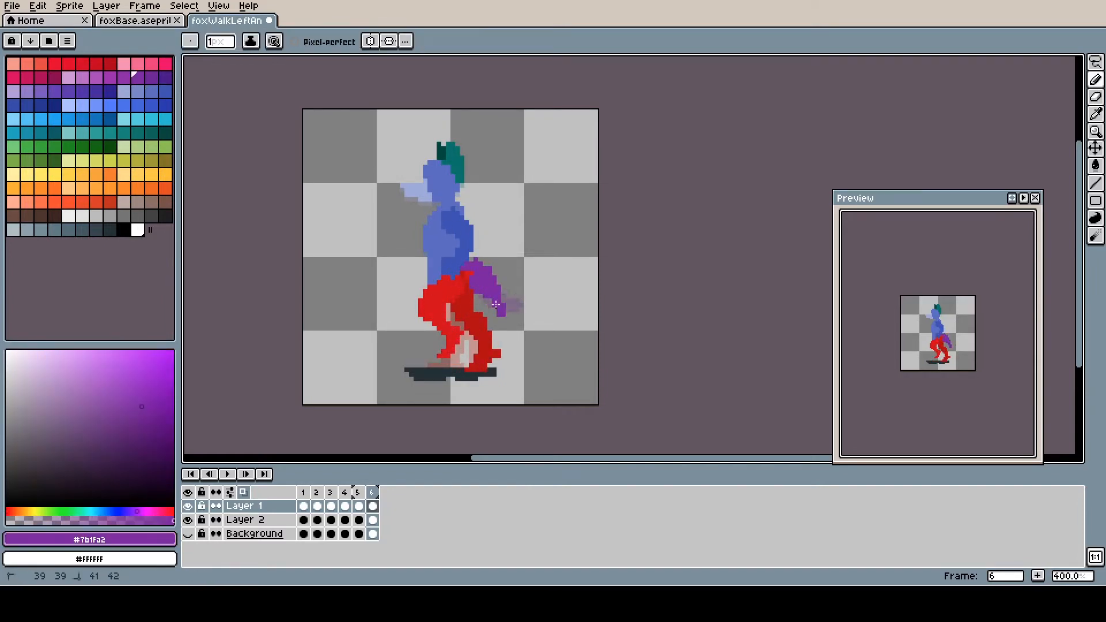
pyautogui.moveTo(496, 305); pyautogui.dragTo(507, 317)
pyautogui.keyDown('alt'); pyautogui.click(460, 266); pyautogui.keyUp('alt')
pyautogui.moveTo(474, 236); pyautogui.dragTo(475, 252)
pyautogui.keyDown('alt'); pyautogui.click(461, 275); pyautogui.keyUp('alt')
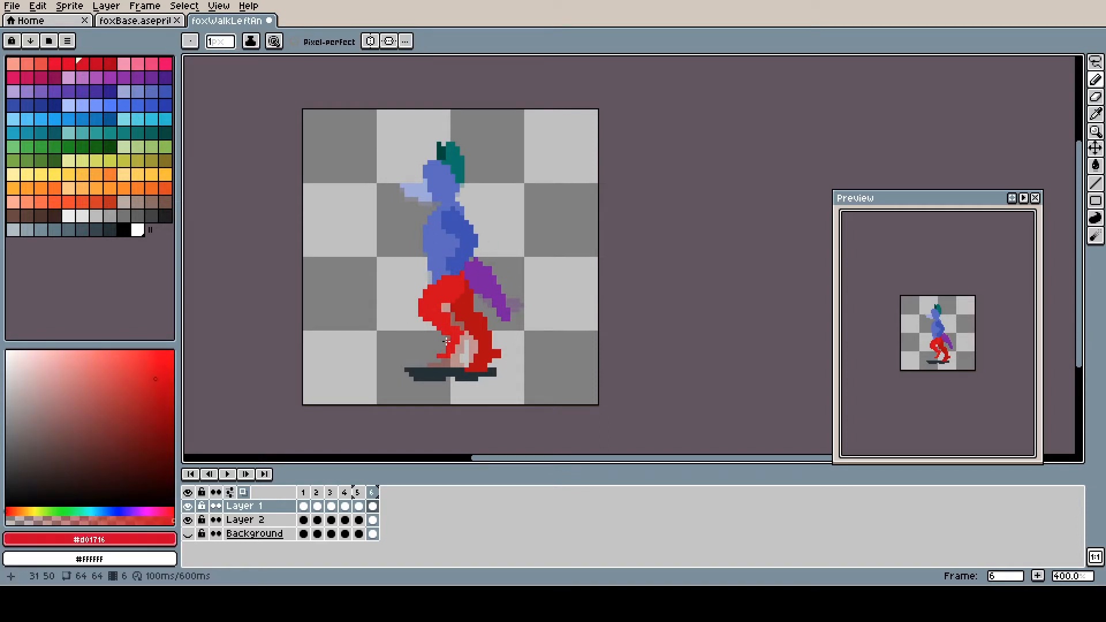
# Step: Play the walk cycle and redraw frame 3's near arm with the hand reaching forward across the waist
pyautogui.click(227, 473)
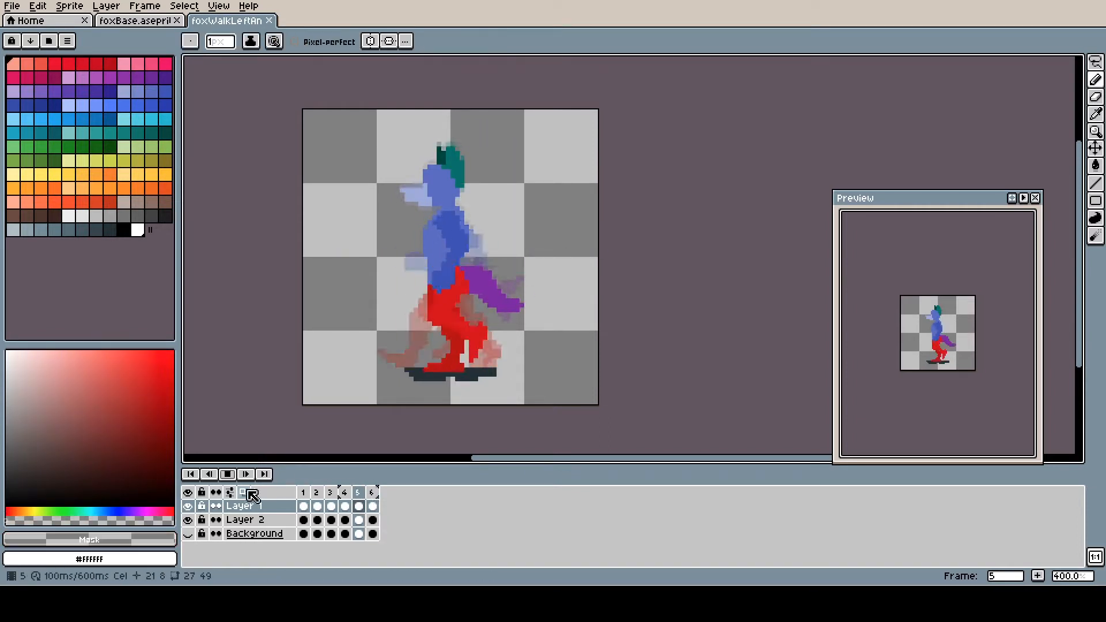
pyautogui.click(349, 493)
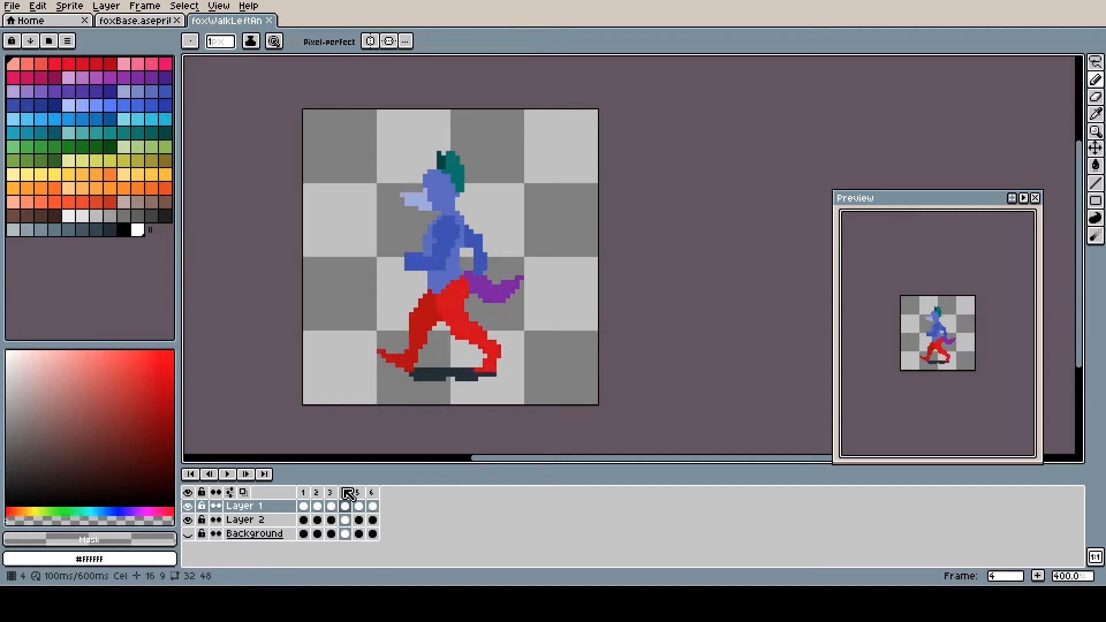
pyautogui.click(227, 474)
pyautogui.keyDown('alt'); pyautogui.click(425, 289); pyautogui.keyUp('alt')
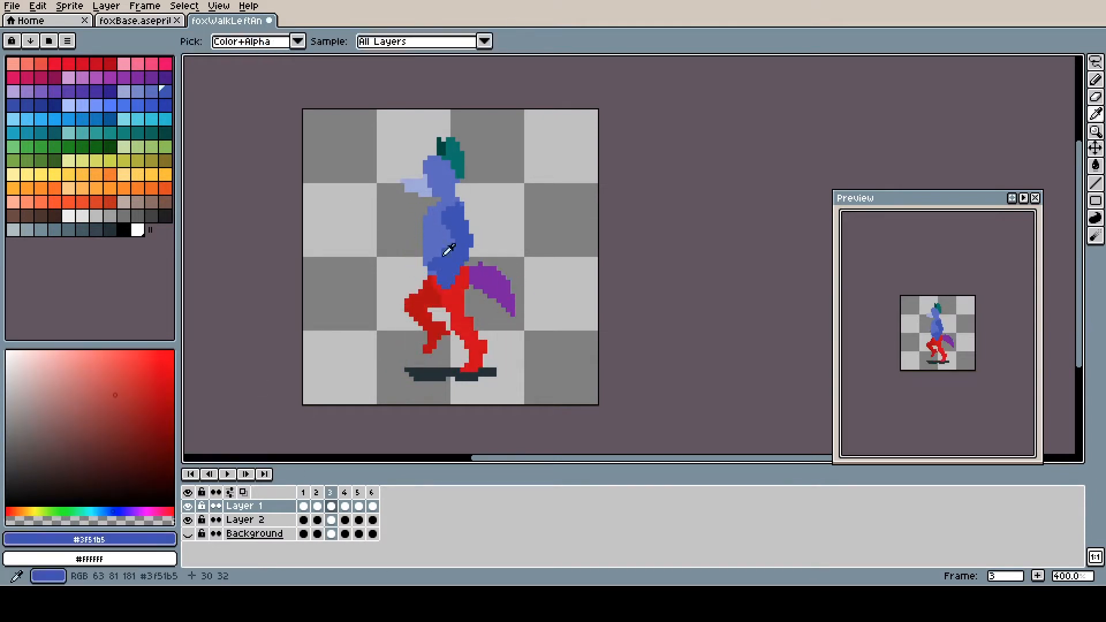
pyautogui.keyDown('alt'); pyautogui.click(471, 260); pyautogui.keyUp('alt')
pyautogui.keyDown('alt'); pyautogui.click(458, 254); pyautogui.keyUp('alt')
pyautogui.keyDown('alt'); pyautogui.click(464, 346); pyautogui.keyUp('alt')
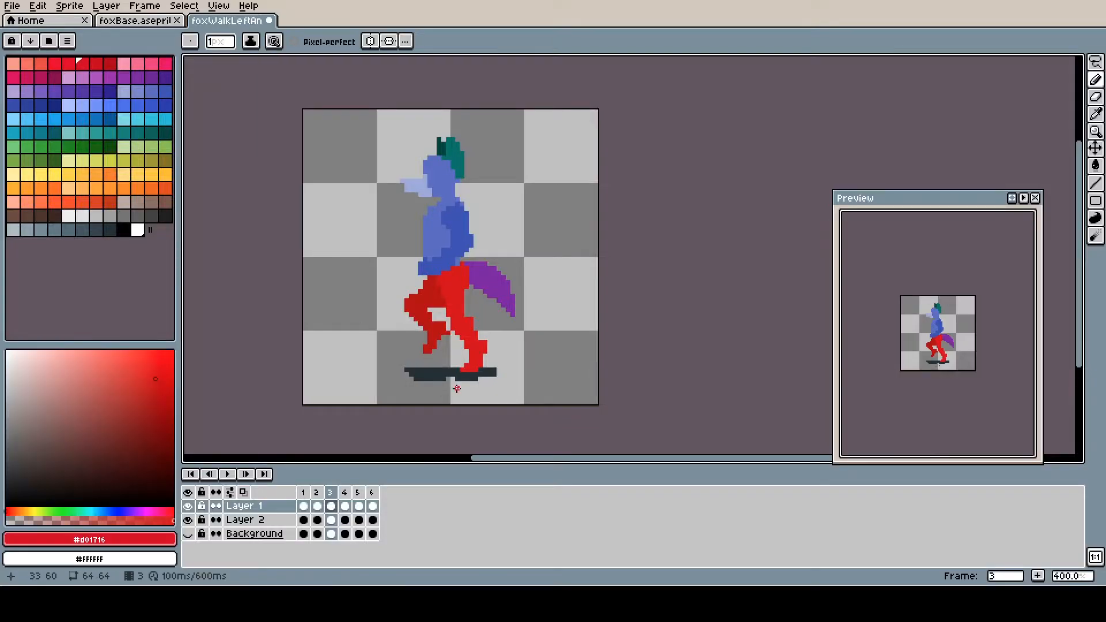
# Step: Touch up the near arm hanging over the hip in frame 2 and save the sprite
pyautogui.press('Left')
pyautogui.keyDown('alt'); pyautogui.click(447, 282); pyautogui.keyUp('alt')
pyautogui.keyDown('alt'); pyautogui.click(416, 278); pyautogui.keyUp('alt')
pyautogui.keyDown('alt'); pyautogui.click(459, 228); pyautogui.keyUp('alt')
pyautogui.moveTo(450, 273); pyautogui.dragTo(438, 279)
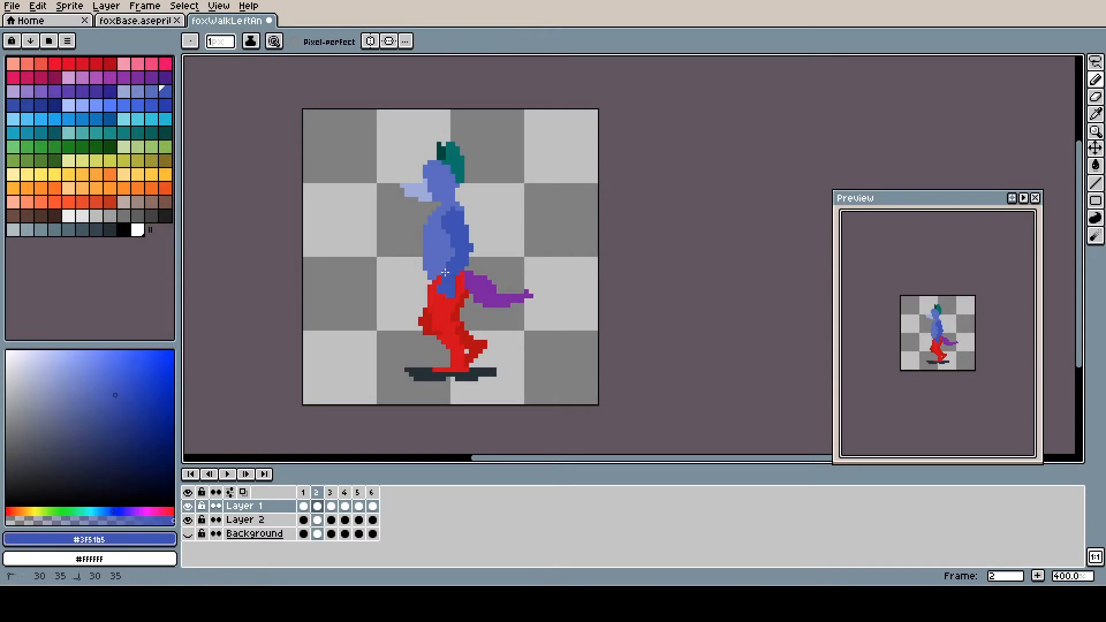
pyautogui.hotkey('ctrl', 's')
# Step: Trim the dark red far knee behind the near leg in frame 2 and play the walk cycle
pyautogui.keyDown('alt'); pyautogui.click(413, 334); pyautogui.keyUp('alt')
pyautogui.moveTo(421, 320); pyautogui.dragTo(425, 333)
pyautogui.moveTo(467, 310); pyautogui.dragTo(458, 314)
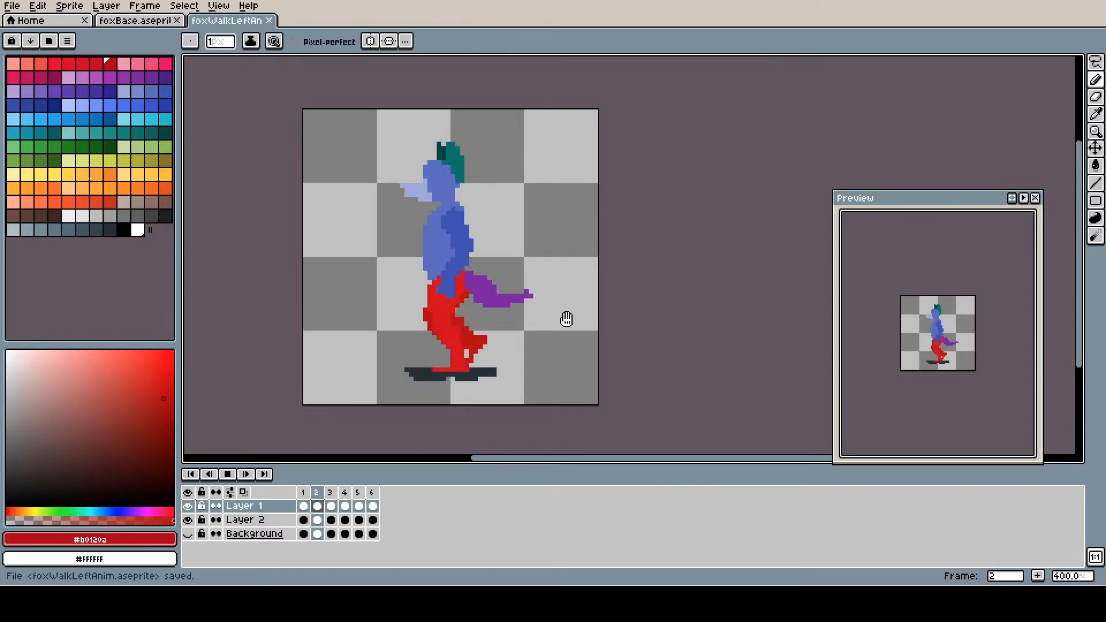
pyautogui.press('Return')
pyautogui.press('9')
pyautogui.press('9')
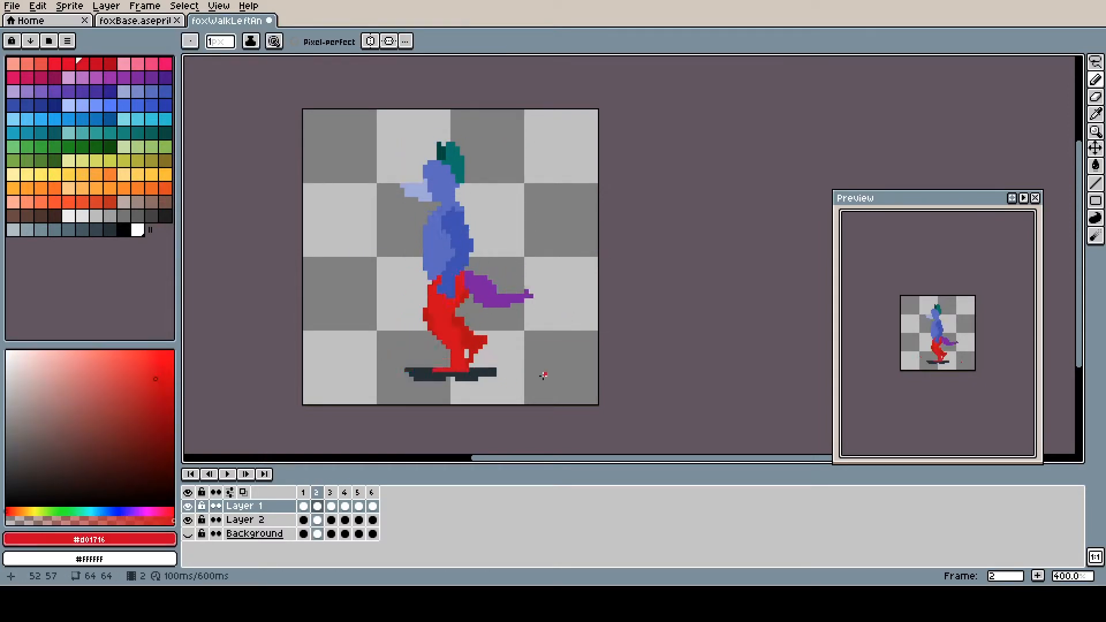
pyautogui.press('Return')
# Step: Reshape the purple tail in frames 1, 2 and 5 for a smoother swing, and save the sprite
pyautogui.keyDown('alt'); pyautogui.click(455, 242); pyautogui.keyUp('alt')
pyautogui.keyDown('alt'); pyautogui.click(501, 291); pyautogui.keyUp('alt')
pyautogui.keyDown('alt'); pyautogui.click(471, 296); pyautogui.keyUp('alt')
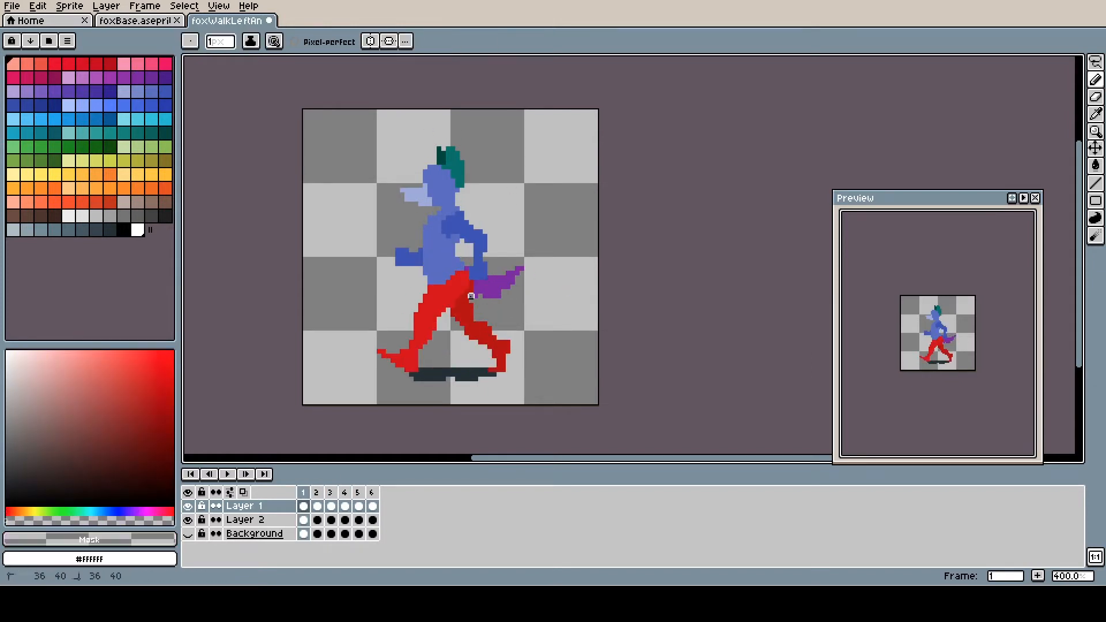
pyautogui.press('Return')
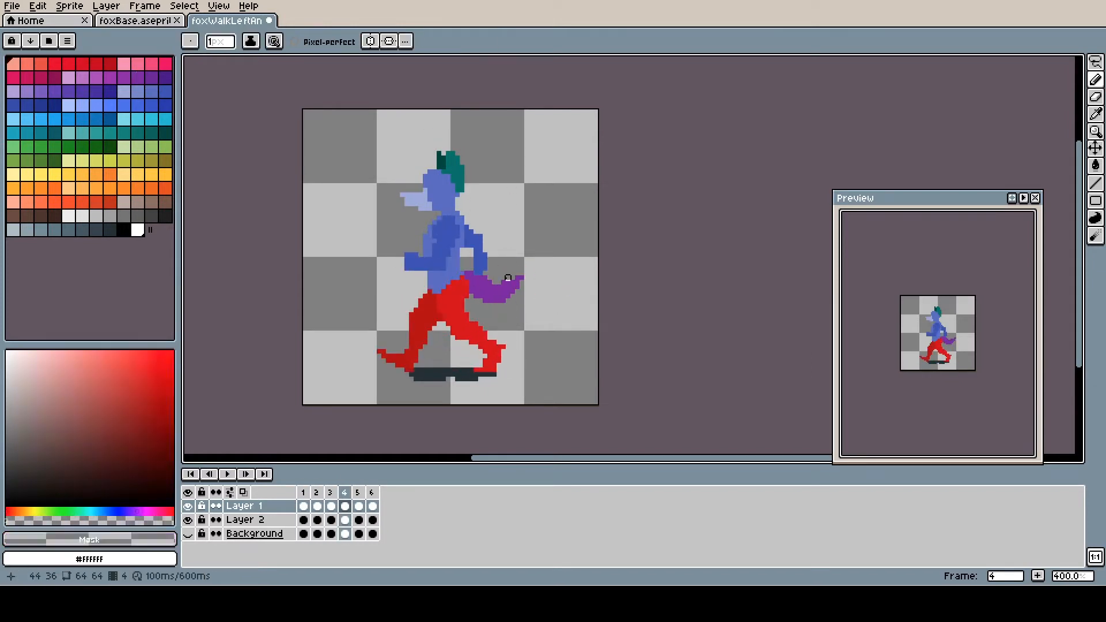
pyautogui.keyDown('alt'); pyautogui.click(499, 305); pyautogui.keyUp('alt')
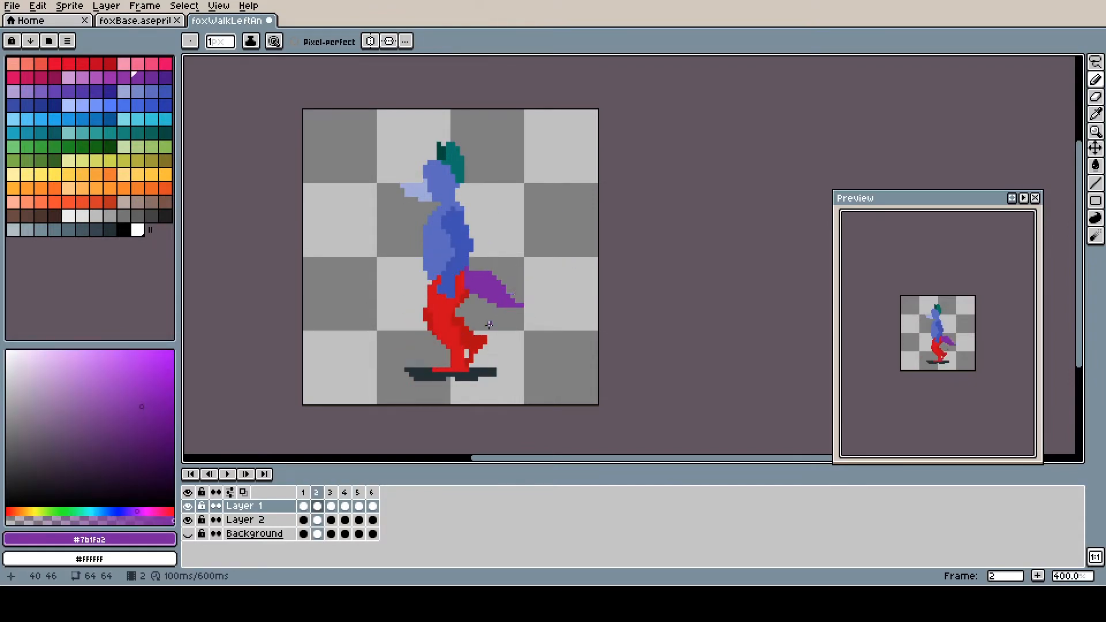
pyautogui.keyDown('alt'); pyautogui.click(522, 296); pyautogui.keyUp('alt')
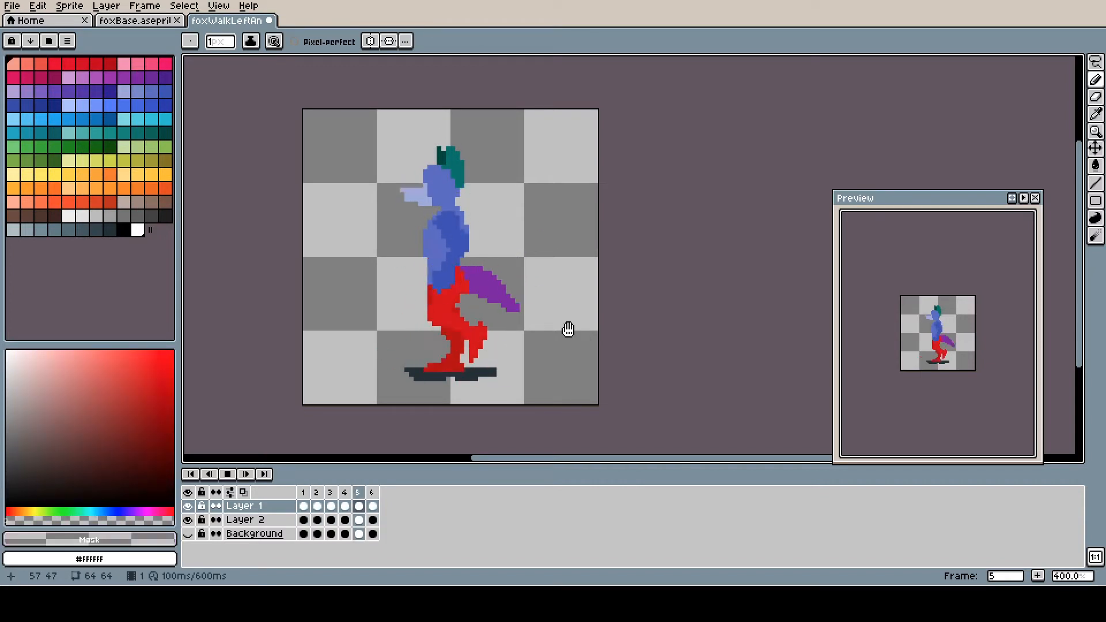
pyautogui.hotkey('ctrl', 's')
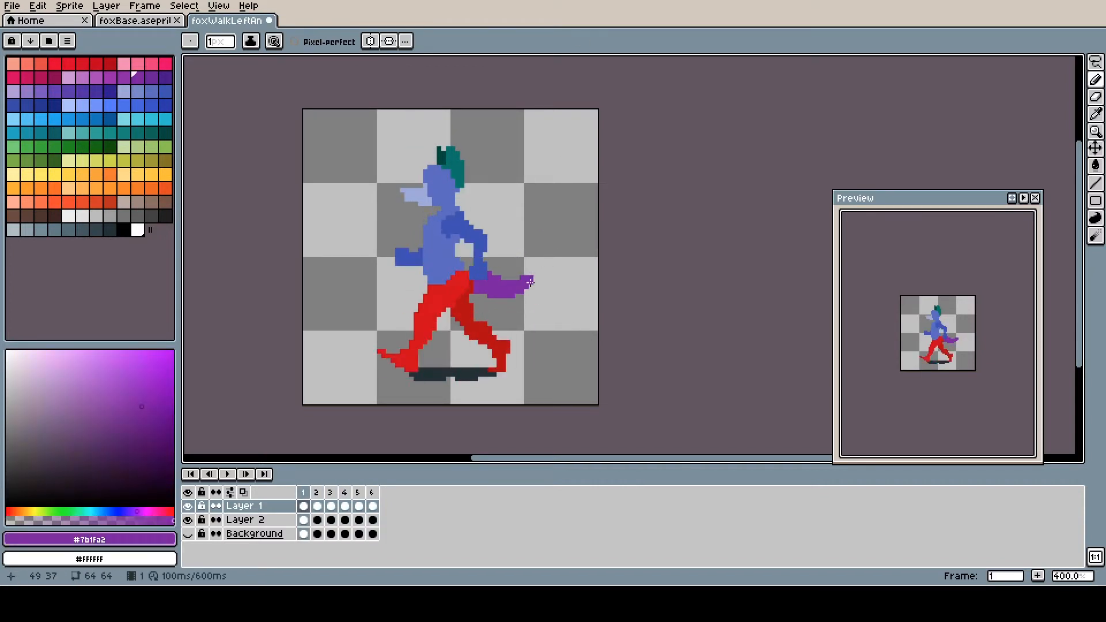
# Step: Lengthen the tail tip in frame 2 and refine the tail and near hip in frame 6
pyautogui.click(527, 301)
pyautogui.press('Return')
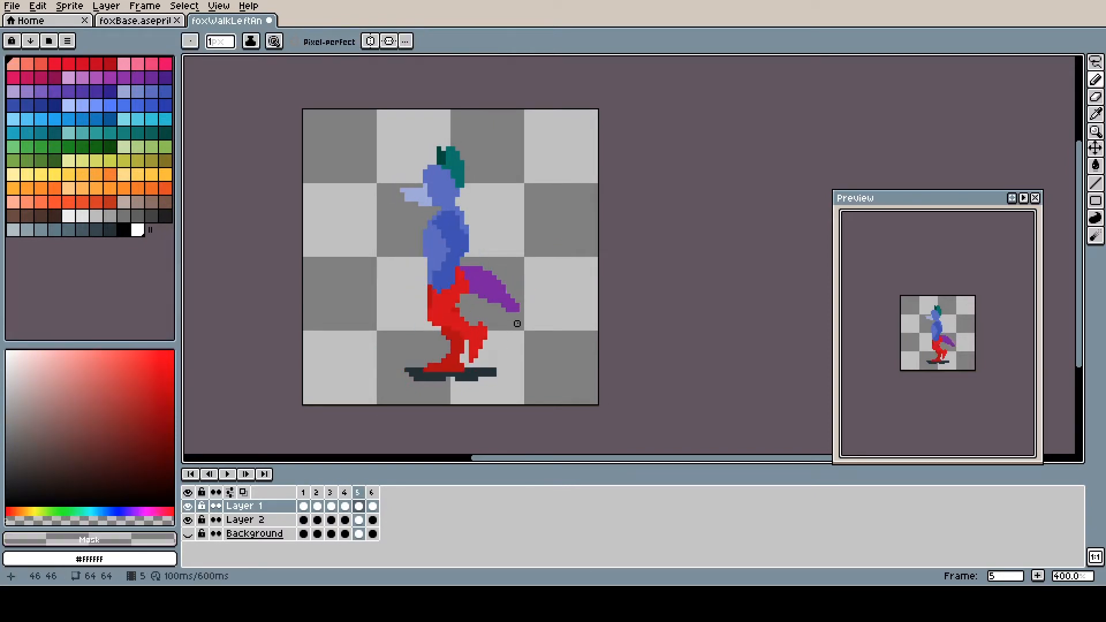
pyautogui.keyDown('alt'); pyautogui.click(494, 287); pyautogui.keyUp('alt')
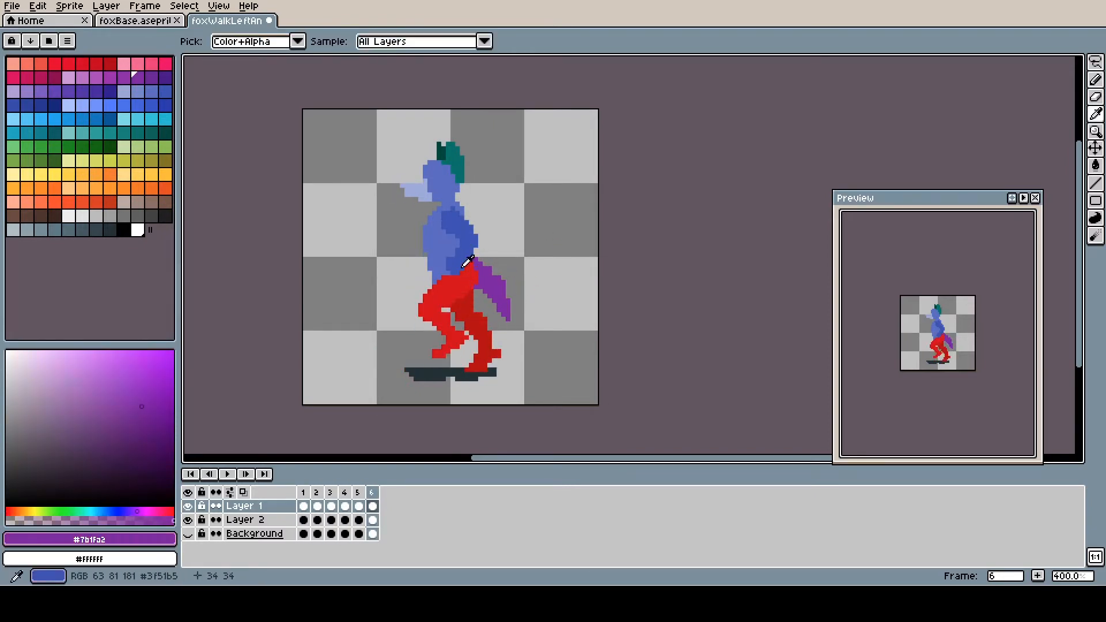
pyautogui.keyDown('alt'); pyautogui.click(496, 353); pyautogui.keyUp('alt')
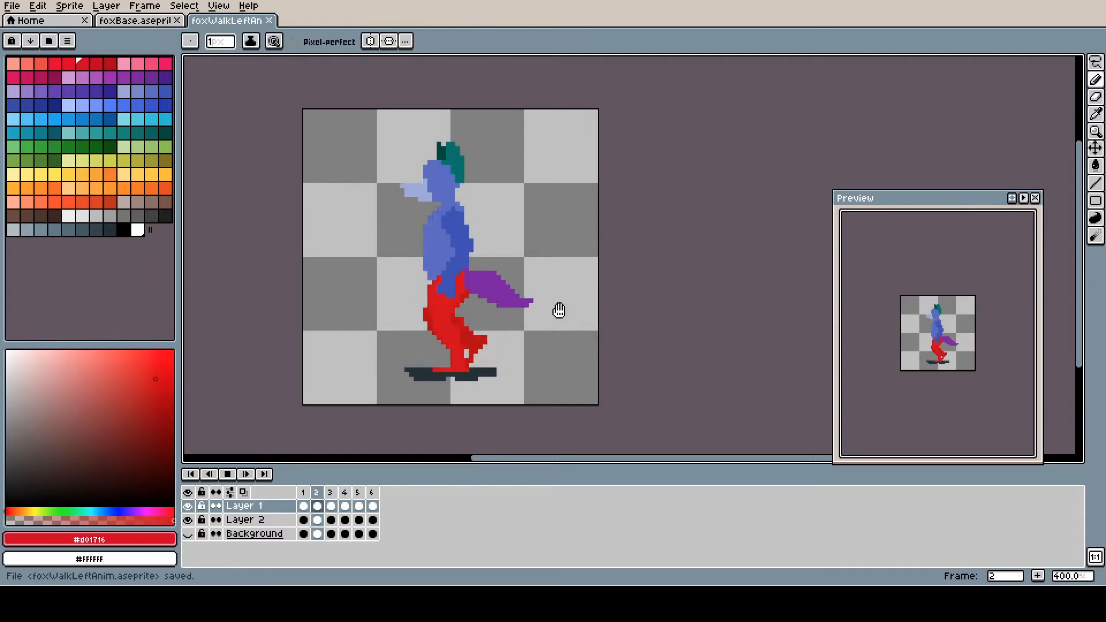
# Step: Trim the forward hand and clean up the dark red far leg in frame 3, and play the walk cycle
pyautogui.keyDown('alt'); pyautogui.click(443, 213); pyautogui.keyUp('alt')
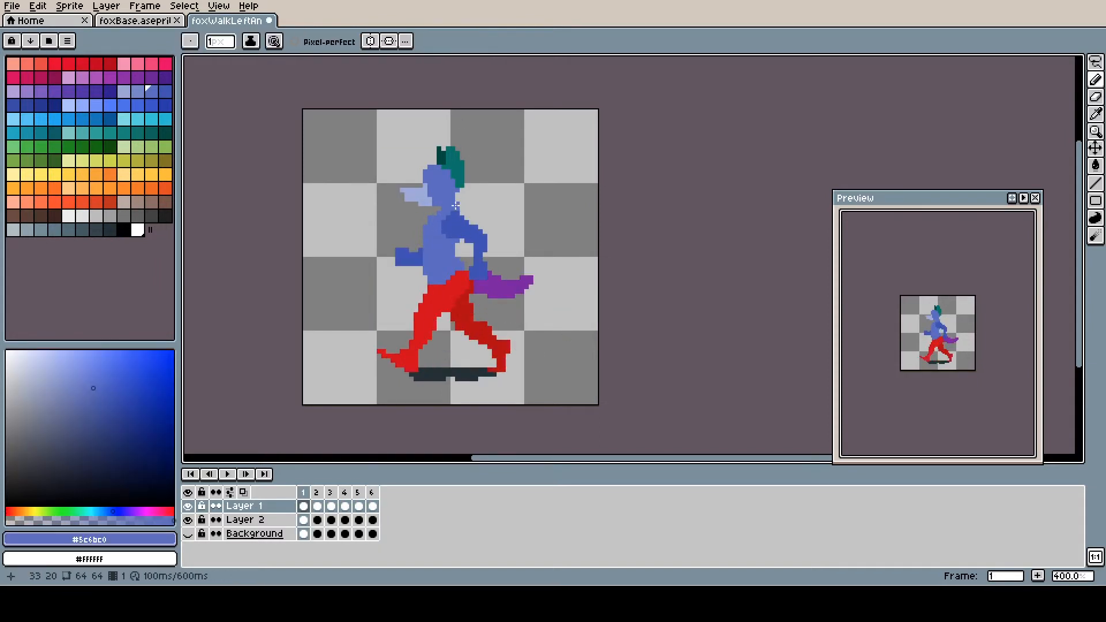
pyautogui.keyDown('alt'); pyautogui.click(415, 263); pyautogui.keyUp('alt')
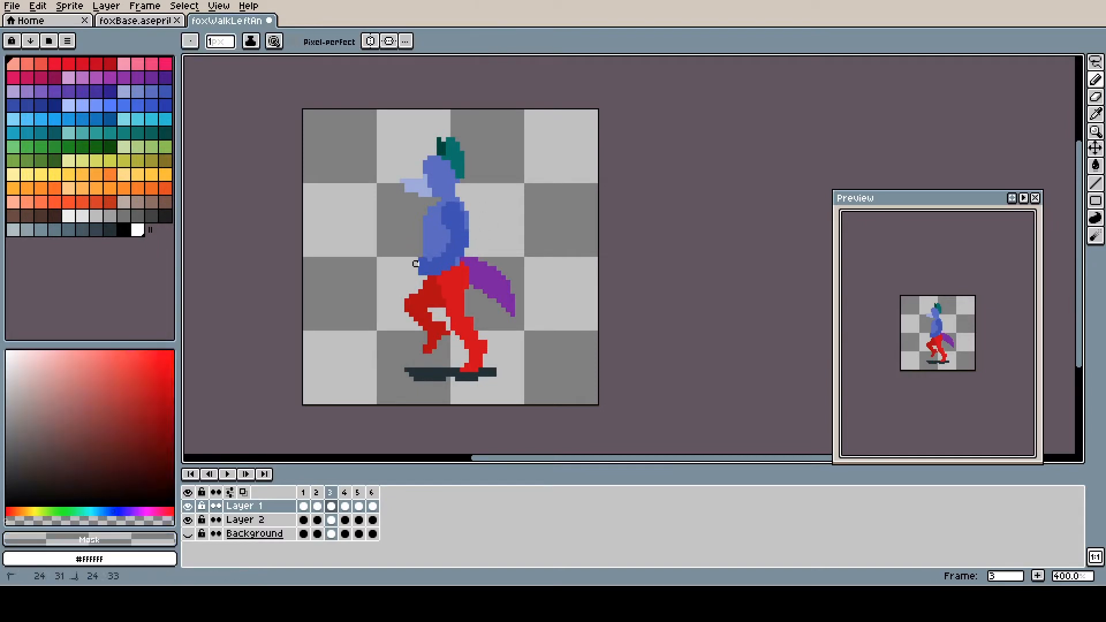
pyautogui.keyDown('alt'); pyautogui.click(430, 266); pyautogui.keyUp('alt')
pyautogui.keyDown('alt'); pyautogui.click(433, 294); pyautogui.keyUp('alt')
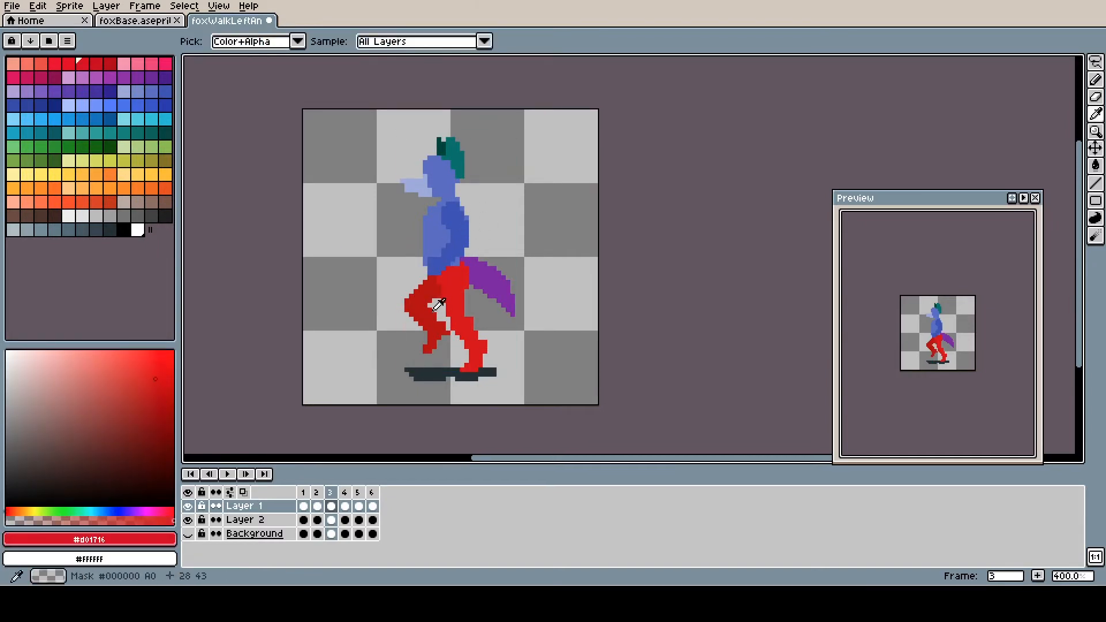
pyautogui.keyDown('alt'); pyautogui.click(439, 304); pyautogui.keyUp('alt')
pyautogui.press('Return')
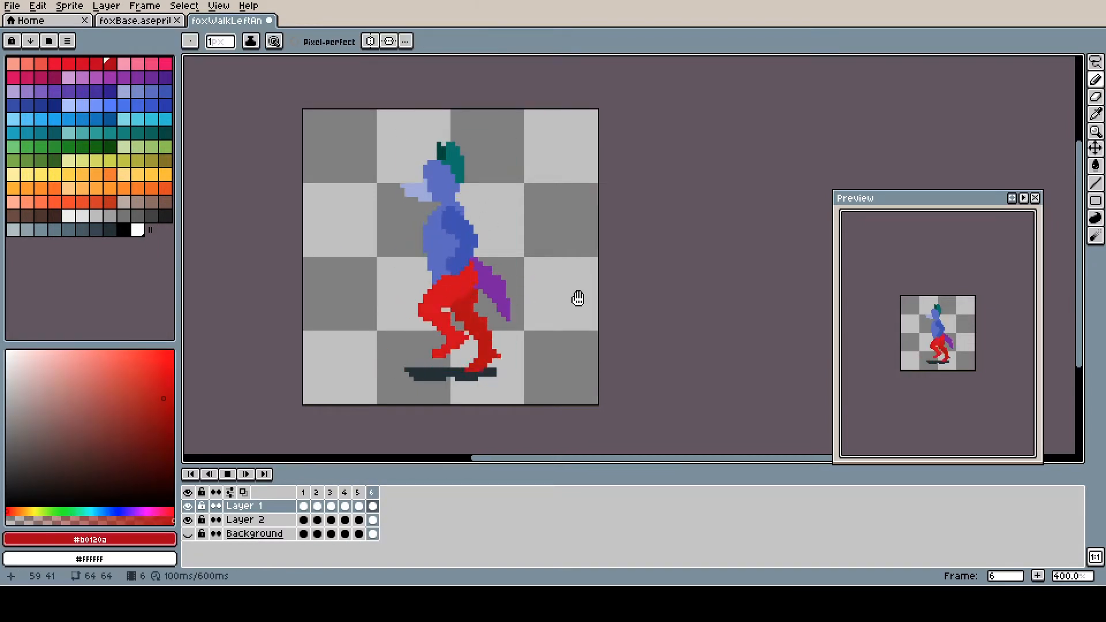
pyautogui.press('Return')
pyautogui.press('g')
pyautogui.click(449, 240)
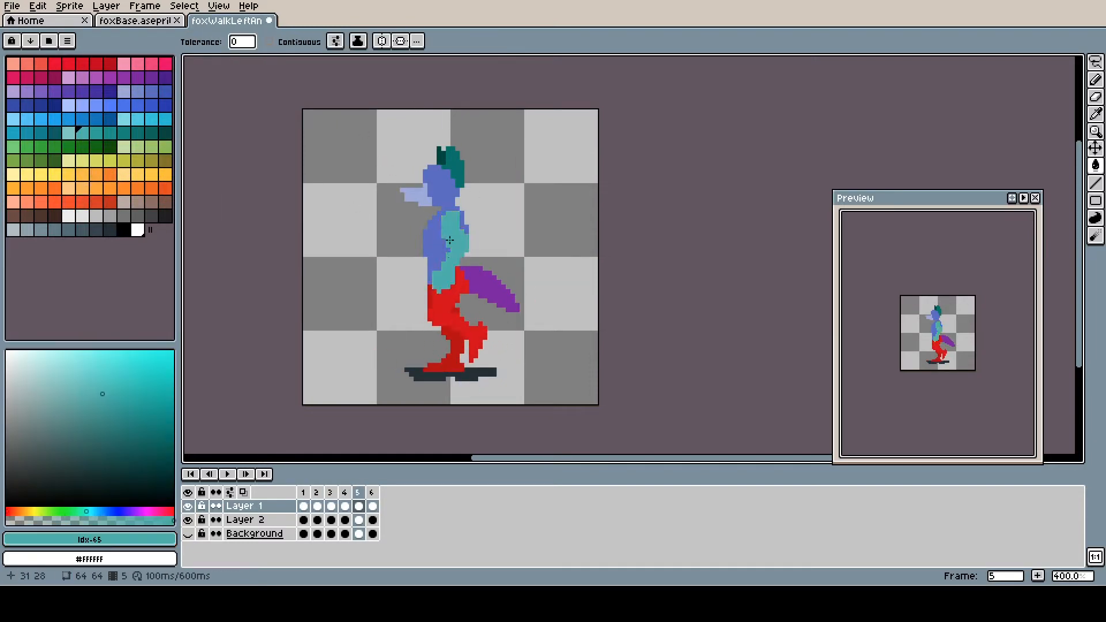
pyautogui.press('Left')
pyautogui.hotkey('ctrl', 'z')
pyautogui.press('Left')
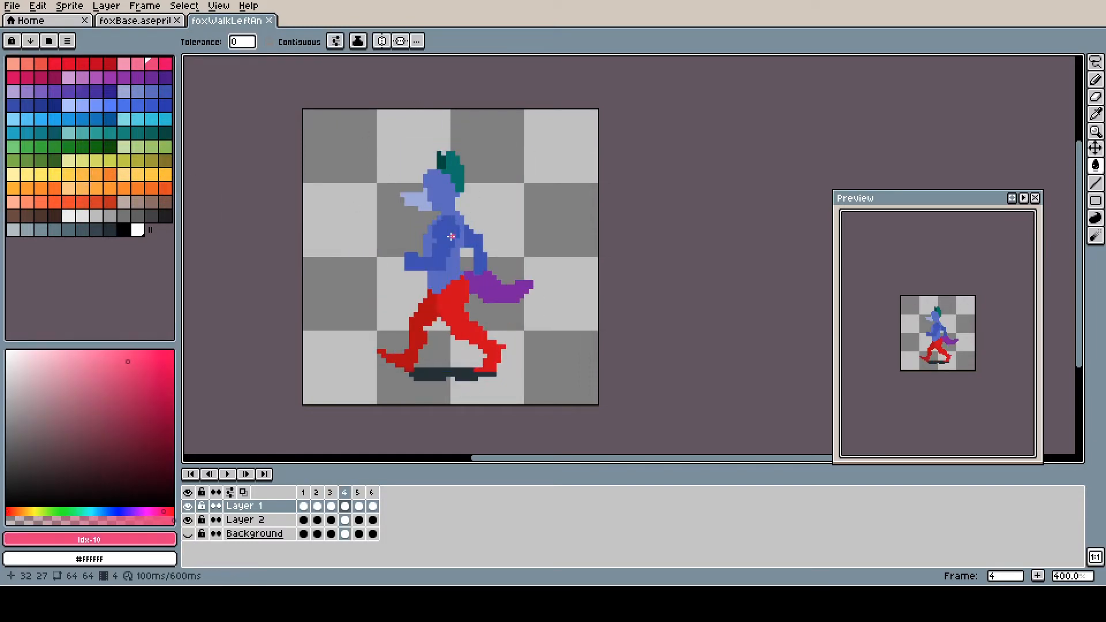
# Step: Fill the far arm with a darker blue in frames 4 and 1 and save the sprite
pyautogui.keyDown('alt'); pyautogui.click(451, 237); pyautogui.keyUp('alt')
pyautogui.click(479, 254)
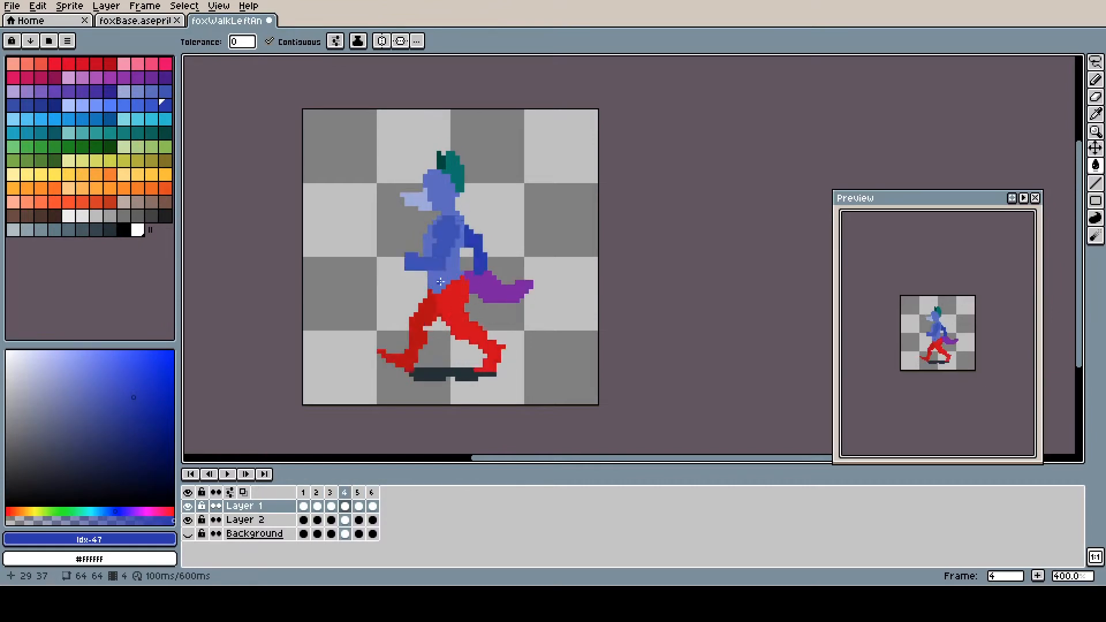
pyautogui.press('Left')
pyautogui.hotkey('ctrl', 's')
pyautogui.press('b')
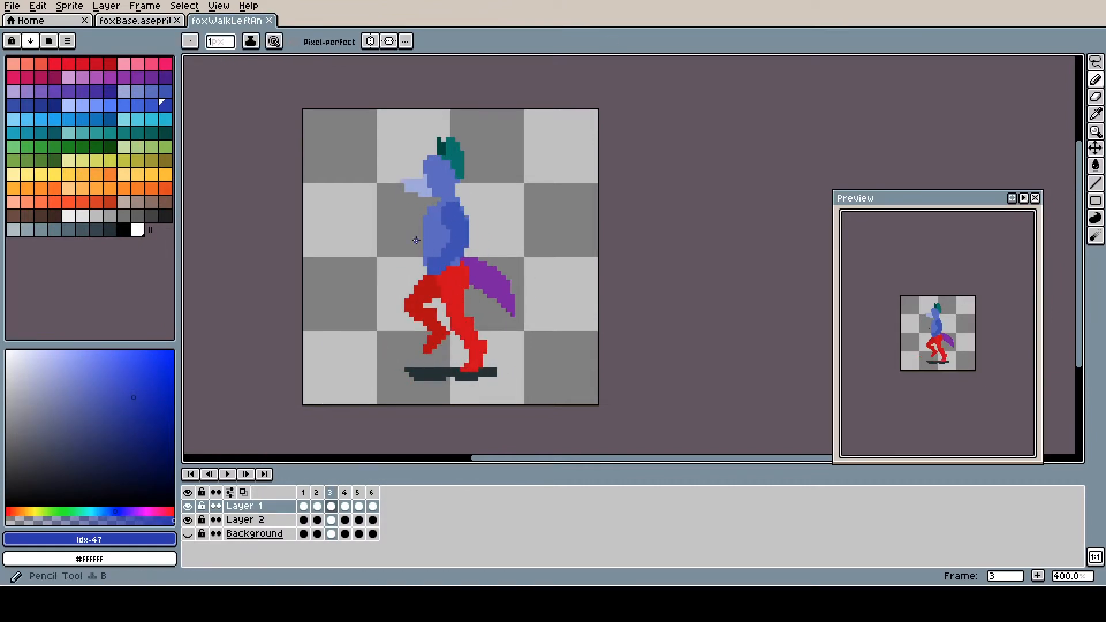
pyautogui.click(378, 494)
pyautogui.press('Return')
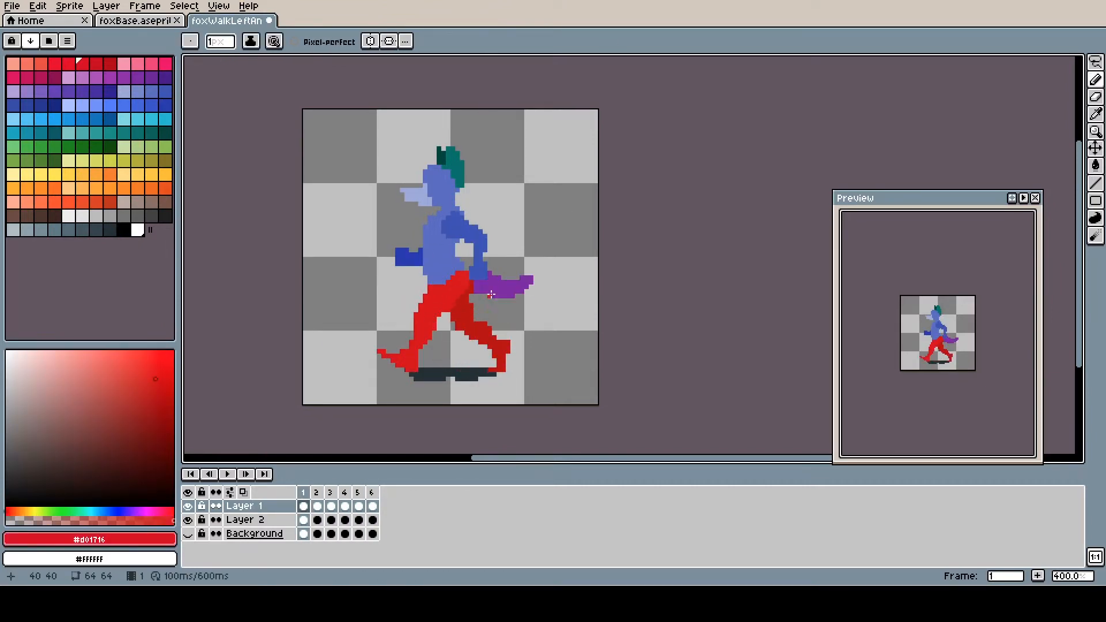
pyautogui.keyDown('alt'); pyautogui.click(476, 191); pyautogui.keyUp('alt')
pyautogui.hotkey('ctrl', 's')
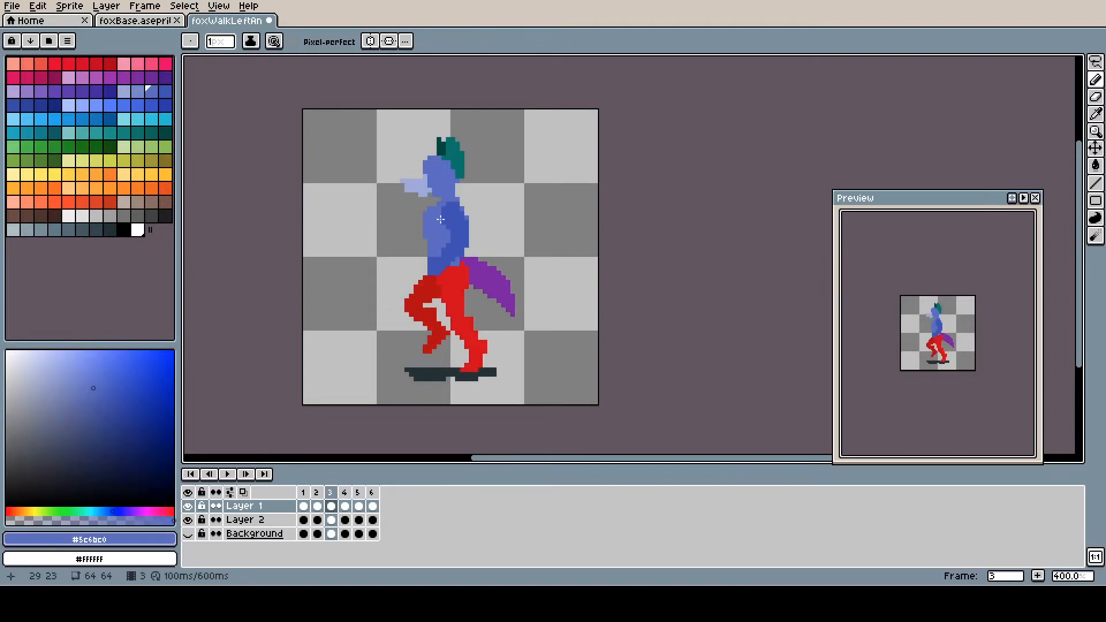
# Step: Touch up the torso's front edge in frame 3 and reshape the chest outline in frame 6
pyautogui.keyDown('alt'); pyautogui.click(425, 260); pyautogui.keyUp('alt')
pyautogui.click(425, 260)
pyautogui.press('Left')
pyautogui.keyDown('alt'); pyautogui.click(365, 259); pyautogui.keyUp('alt')
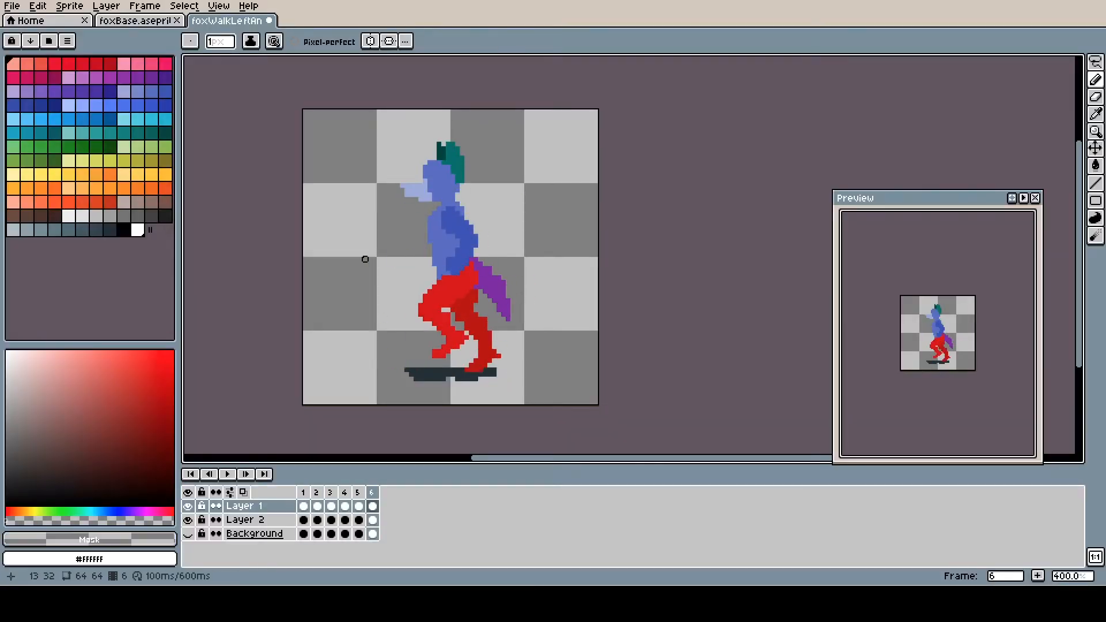
pyautogui.keyDown('alt'); pyautogui.click(438, 230); pyautogui.keyUp('alt')
pyautogui.press('Right')
pyautogui.press('Left')
pyautogui.keyDown('alt'); pyautogui.click(393, 278); pyautogui.keyUp('alt')
# Step: Examine the fox's silhouette in frames 6 and 3 against the white Background layer
pyautogui.click(187, 533)
pyautogui.keyDown('alt'); pyautogui.click(438, 230); pyautogui.keyUp('alt')
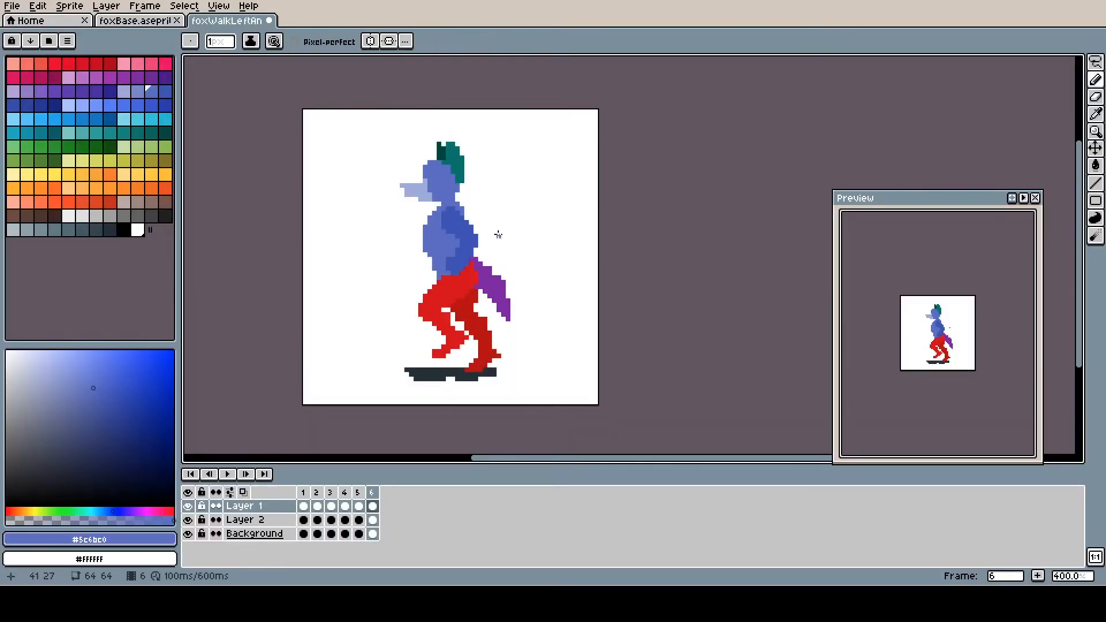
pyautogui.click(187, 534)
pyautogui.keyDown('alt'); pyautogui.click(420, 240); pyautogui.keyUp('alt')
pyautogui.click(188, 533)
pyautogui.press('Left')
pyautogui.press('Left')
pyautogui.press('Left')
pyautogui.click(165, 105)
pyautogui.keyDown('alt'); pyautogui.click(438, 230); pyautogui.keyUp('alt')
pyautogui.click(187, 533)
pyautogui.click(187, 534)
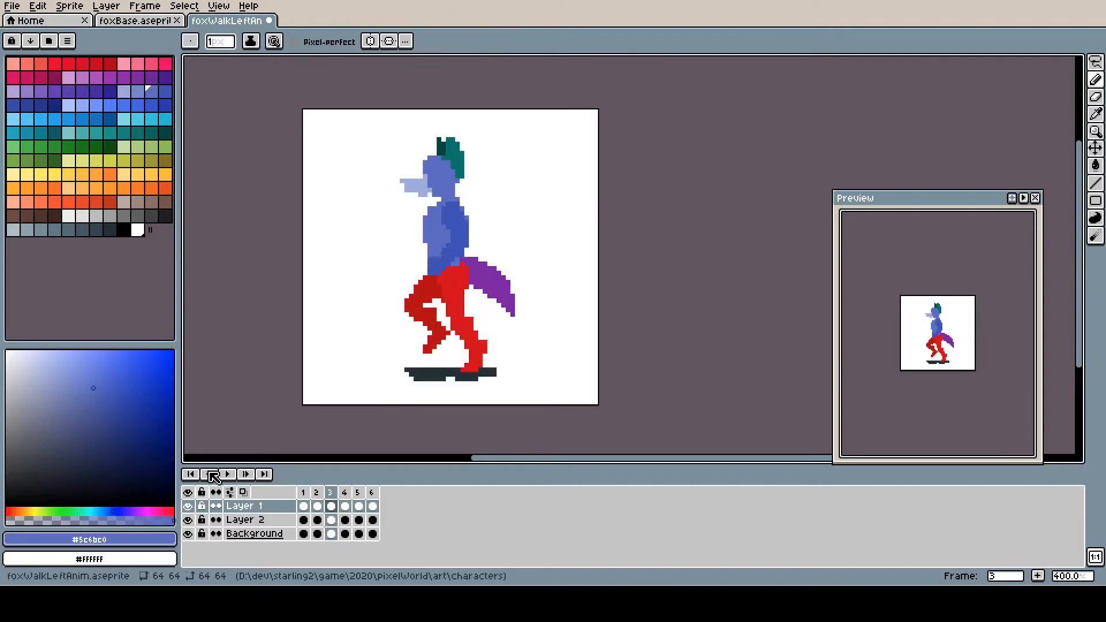
# Step: Slim the front of the torso in frame 6, hide the Background layer, and save the sprite
pyautogui.press('Left')
pyautogui.press('Left')
pyautogui.press('Left')
pyautogui.press('Right')
pyautogui.press('Left')
pyautogui.keyDown('alt'); pyautogui.click(447, 282); pyautogui.keyUp('alt')
pyautogui.click(188, 534)
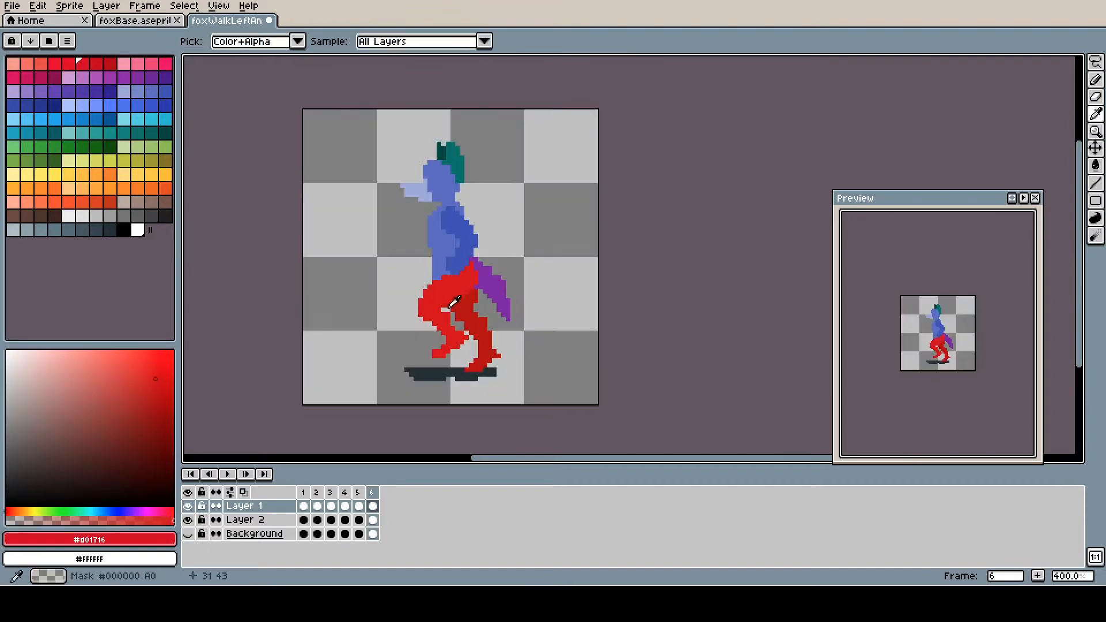
pyautogui.hotkey('ctrl', 's')
pyautogui.press('Return')
# Step: Switch to the foxBase sprite and paint the blue head and torso of a back-view fox beside the three-quarter pose
pyautogui.click(134, 20)
pyautogui.hotkey('ctrl', 'z')
pyautogui.keyDown('alt'); pyautogui.click(365, 232); pyautogui.keyUp('alt')
pyautogui.moveTo(531, 213)
pyautogui.mouseDown()
pyautogui.moveTo(460, 202)
pyautogui.moveTo(478, 167)
pyautogui.mouseUp()
pyautogui.keyDown('alt'); pyautogui.click(491, 282); pyautogui.keyUp('alt')
# Step: Draw the back-view fox's two red legs in a standing pose with the feet apart
pyautogui.keyDown('alt'); pyautogui.click(308, 288); pyautogui.keyUp('alt')
pyautogui.moveTo(448, 276); pyautogui.dragTo(467, 346)
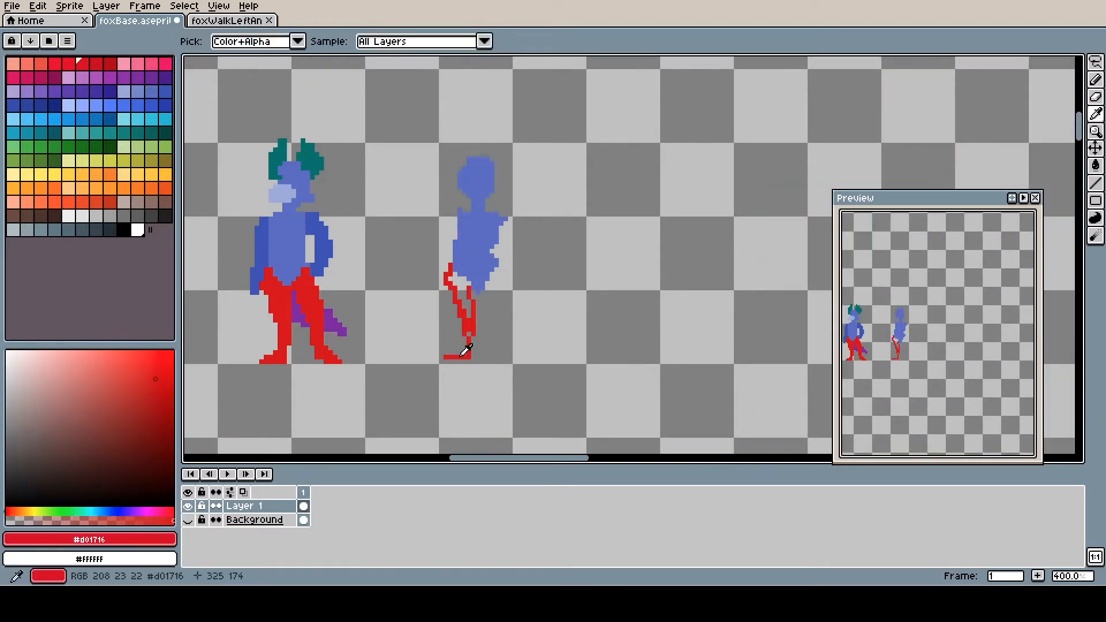
pyautogui.moveTo(495, 260); pyautogui.dragTo(527, 354)
pyautogui.moveTo(453, 266); pyautogui.dragTo(462, 269)
pyautogui.keyDown('alt'); pyautogui.click(476, 288); pyautogui.keyUp('alt')
# Step: Paint the back-view fox's bent arms in the darker blue on both sides of the torso
pyautogui.moveTo(455, 213)
pyautogui.mouseDown()
pyautogui.moveTo(438, 245)
pyautogui.moveTo(442, 267)
pyautogui.mouseUp()
pyautogui.keyDown('alt'); pyautogui.click(448, 253); pyautogui.keyUp('alt')
pyautogui.hotkey('ctrl', 'z')
pyautogui.keyDown('alt'); pyautogui.click(451, 225); pyautogui.keyUp('alt')
pyautogui.keyDown('alt'); pyautogui.click(461, 236); pyautogui.keyUp('alt')
# Step: Add two dark teal ears to the back-view fox's head and tidy the head and neck in blue
pyautogui.moveTo(492, 167)
pyautogui.mouseDown()
pyautogui.moveTo(496, 190)
pyautogui.moveTo(471, 143)
pyautogui.moveTo(460, 170)
pyautogui.moveTo(504, 173)
pyautogui.moveTo(469, 141)
pyautogui.mouseUp()
pyautogui.keyDown('alt'); pyautogui.click(311, 160); pyautogui.keyUp('alt')
pyautogui.hotkey('ctrl', 'z')
pyautogui.keyDown('alt'); pyautogui.click(468, 144); pyautogui.keyUp('alt')
pyautogui.keyDown('alt'); pyautogui.click(474, 149); pyautogui.keyUp('alt')
pyautogui.keyDown('alt'); pyautogui.click(450, 163); pyautogui.keyUp('alt')
pyautogui.keyDown('alt'); pyautogui.click(476, 197); pyautogui.keyUp('alt')
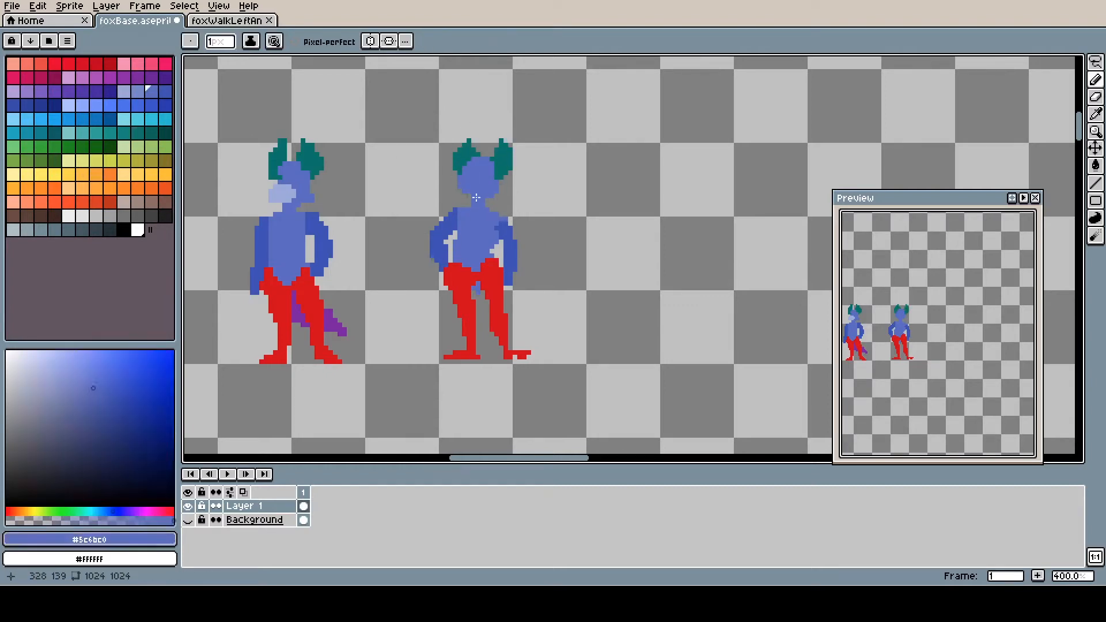
# Step: Paint the back-view fox's purple tail curving down across one leg and reshape the red feet
pyautogui.keyDown('alt'); pyautogui.click(300, 311); pyautogui.keyUp('alt')
pyautogui.moveTo(496, 311); pyautogui.dragTo(486, 280)
pyautogui.moveTo(500, 354); pyautogui.dragTo(505, 323)
pyautogui.keyDown('alt'); pyautogui.click(472, 349); pyautogui.keyUp('alt')
pyautogui.moveTo(482, 355); pyautogui.dragTo(478, 346)
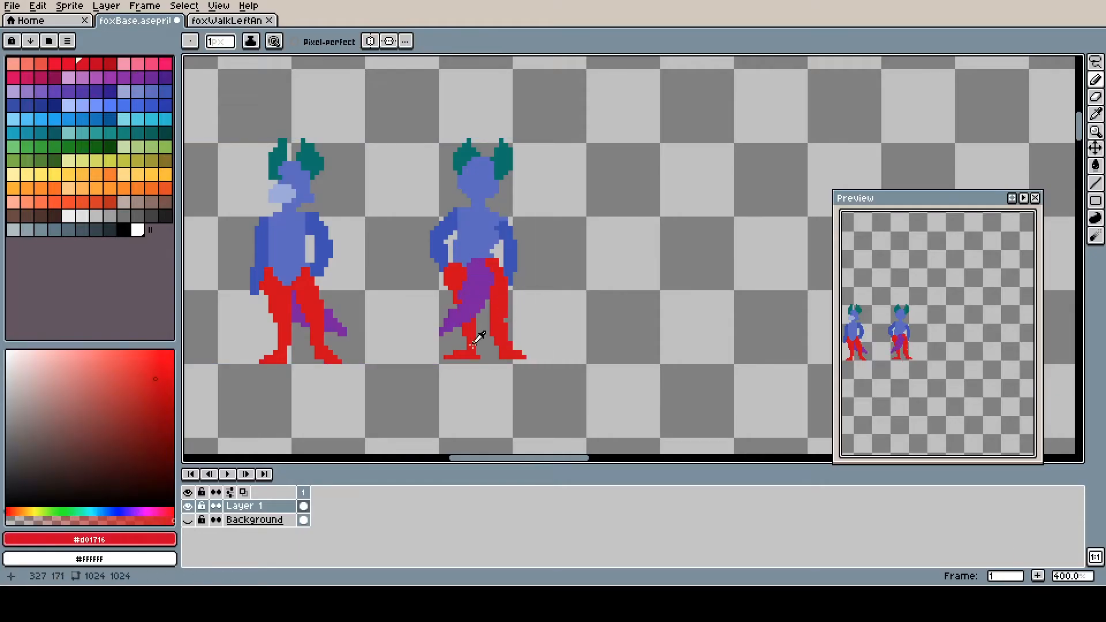
pyautogui.keyDown('alt'); pyautogui.click(484, 340); pyautogui.keyUp('alt')
# Step: Refine the hips, legs and arm edges of the back-view fox and save foxBase
pyautogui.moveTo(446, 268); pyautogui.dragTo(446, 286)
pyautogui.keyDown('alt'); pyautogui.click(496, 305); pyautogui.keyUp('alt')
pyautogui.keyDown('alt'); pyautogui.click(514, 294); pyautogui.keyUp('alt')
pyautogui.keyDown('alt'); pyautogui.click(510, 278); pyautogui.keyUp('alt')
pyautogui.moveTo(509, 247); pyautogui.dragTo(747, 242)
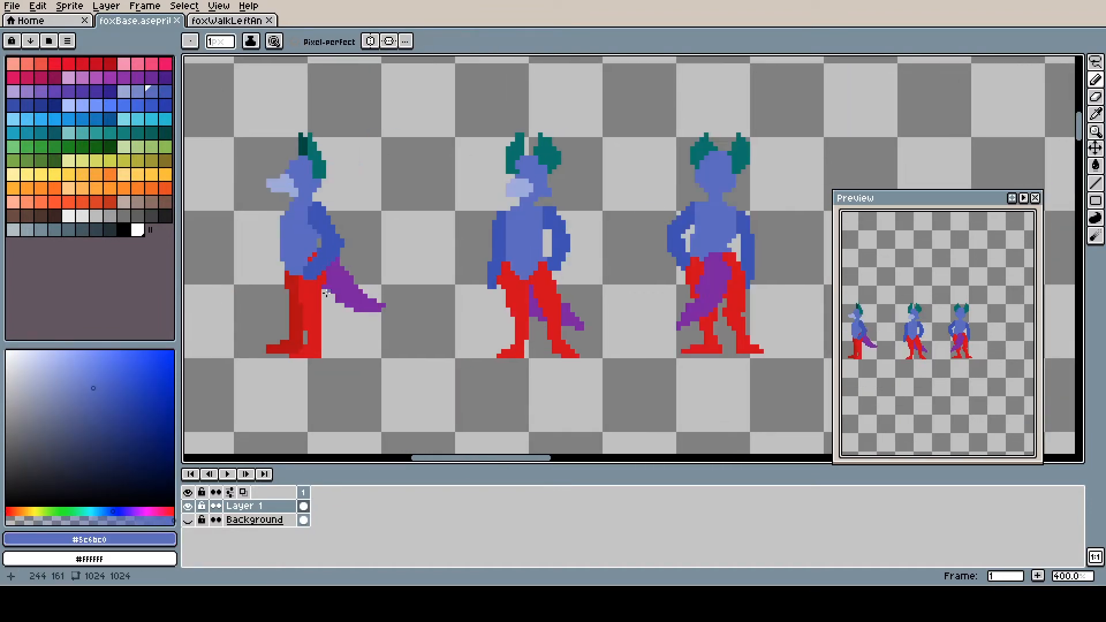
# Step: Refine the side-view fox's legs and hips with red and darker red pixels and clean up their edges
pyautogui.keyDown('alt'); pyautogui.click(311, 314); pyautogui.keyUp('alt')
pyautogui.keyDown('alt'); pyautogui.click(326, 312); pyautogui.keyUp('alt')
pyautogui.keyDown('alt'); pyautogui.click(311, 311); pyautogui.keyUp('alt')
pyautogui.keyDown('alt'); pyautogui.click(330, 331); pyautogui.keyUp('alt')
pyautogui.moveTo(324, 347)
pyautogui.mouseDown()
pyautogui.moveTo(320, 361)
pyautogui.moveTo(301, 347)
pyautogui.moveTo(301, 322)
pyautogui.mouseUp()
pyautogui.keyDown('alt'); pyautogui.click(291, 336); pyautogui.keyUp('alt')
pyautogui.keyDown('alt'); pyautogui.click(281, 334); pyautogui.keyUp('alt')
pyautogui.keyDown('alt'); pyautogui.click(294, 306); pyautogui.keyUp('alt')
pyautogui.moveTo(282, 273); pyautogui.dragTo(306, 345)
pyautogui.keyDown('alt'); pyautogui.click(275, 282); pyautogui.keyUp('alt')
pyautogui.keyDown('alt'); pyautogui.click(292, 327); pyautogui.keyUp('alt')
pyautogui.keyDown('alt'); pyautogui.click(282, 336); pyautogui.keyUp('alt')
# Step: Reshape the side-view fox's bent arm in darker blue and tidy the torso, waist and hip around it
pyautogui.moveTo(342, 239); pyautogui.dragTo(338, 257)
pyautogui.keyDown('alt'); pyautogui.click(326, 229); pyautogui.keyUp('alt')
pyautogui.moveTo(305, 207); pyautogui.dragTo(303, 267)
pyautogui.keyDown('alt'); pyautogui.click(314, 285); pyautogui.keyUp('alt')
pyautogui.moveTo(321, 266); pyautogui.dragTo(308, 278)
pyautogui.keyDown('alt'); pyautogui.click(344, 253); pyautogui.keyUp('alt')
pyautogui.moveTo(337, 243); pyautogui.dragTo(322, 257)
pyautogui.keyDown('alt'); pyautogui.click(323, 248); pyautogui.keyUp('alt')
pyautogui.keyDown('alt'); pyautogui.click(340, 254); pyautogui.keyUp('alt')
pyautogui.keyDown('alt'); pyautogui.click(296, 248); pyautogui.keyUp('alt')
pyautogui.moveTo(331, 229)
pyautogui.mouseDown()
pyautogui.moveTo(333, 253)
pyautogui.moveTo(301, 271)
pyautogui.mouseUp()
pyautogui.keyDown('alt'); pyautogui.click(317, 259); pyautogui.keyUp('alt')
pyautogui.moveTo(312, 273); pyautogui.dragTo(308, 294)
pyautogui.keyDown('alt'); pyautogui.click(327, 248); pyautogui.keyUp('alt')
pyautogui.keyDown('alt'); pyautogui.click(340, 238); pyautogui.keyUp('alt')
pyautogui.moveTo(319, 248)
pyautogui.mouseDown()
pyautogui.moveTo(356, 287)
pyautogui.moveTo(314, 252)
pyautogui.mouseUp()
pyautogui.keyDown('alt'); pyautogui.click(320, 225); pyautogui.keyUp('alt')
pyautogui.moveTo(305, 222); pyautogui.dragTo(296, 213)
pyautogui.keyDown('alt'); pyautogui.click(317, 299); pyautogui.keyUp('alt')
# Step: Start a walking back-view pose beside the standing one with a blue torso outline, red standing leg and dark red raised leg
pyautogui.moveTo(687, 225); pyautogui.dragTo(248, 202)
pyautogui.keyDown('alt'); pyautogui.click(281, 202); pyautogui.keyUp('alt')
pyautogui.moveTo(436, 226)
pyautogui.mouseDown()
pyautogui.moveTo(462, 226)
pyautogui.moveTo(428, 260)
pyautogui.mouseUp()
pyautogui.keyDown('alt'); pyautogui.click(299, 264); pyautogui.keyUp('alt')
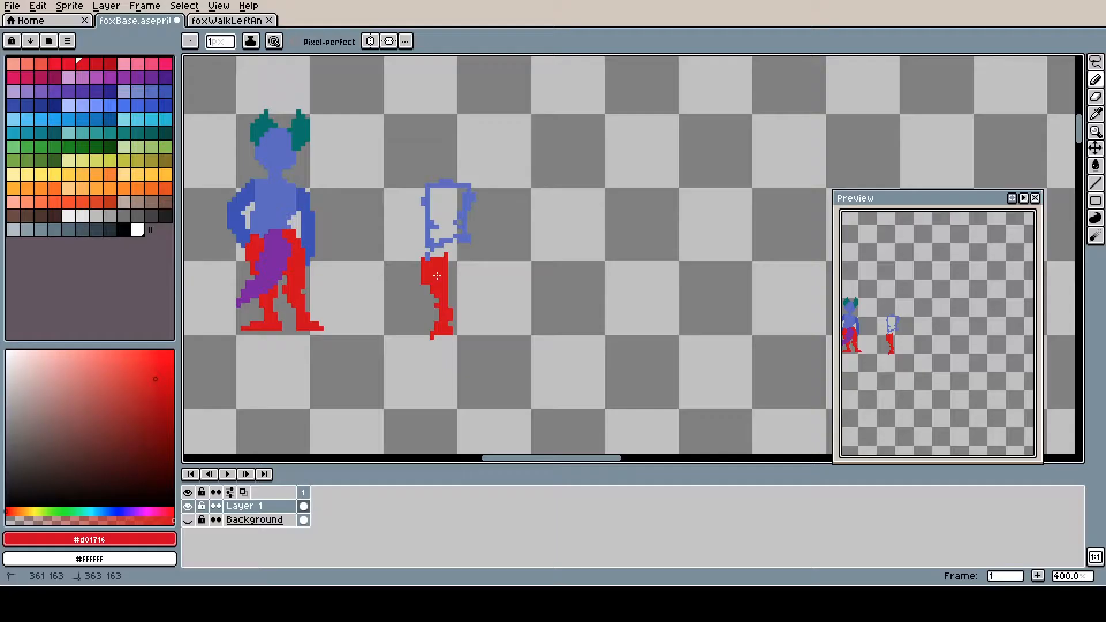
pyautogui.keyDown('alt'); pyautogui.click(465, 251); pyautogui.keyUp('alt')
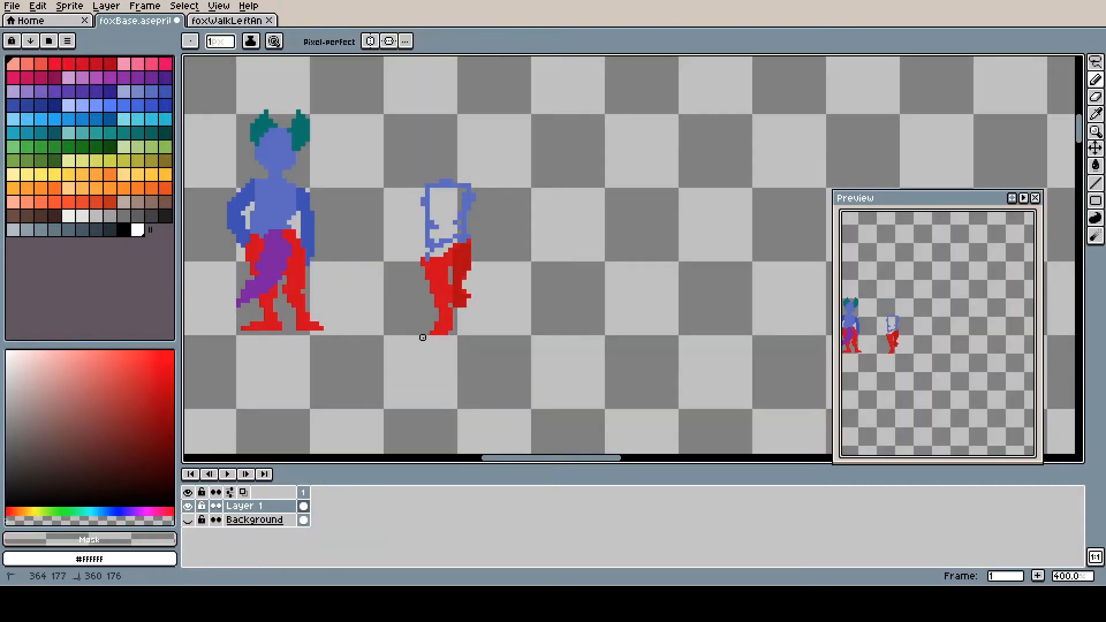
# Step: Fill the walking pose's torso blue, add darker blue bent arms and refine the hips and raised foot
pyautogui.keyDown('alt'); pyautogui.click(453, 192); pyautogui.keyUp('alt')
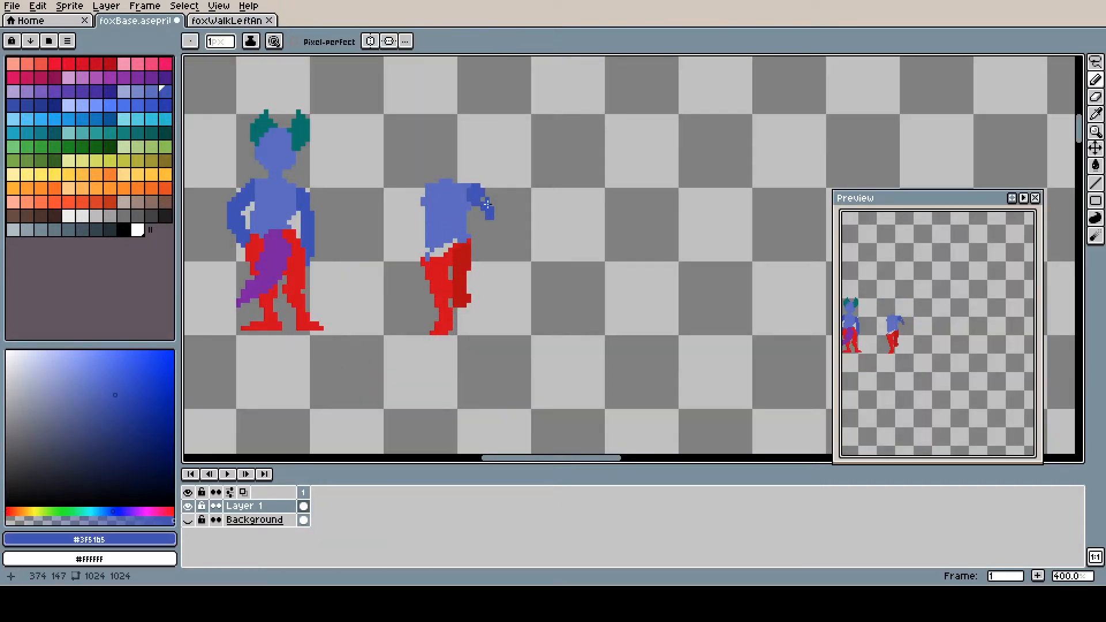
pyautogui.moveTo(423, 190); pyautogui.dragTo(415, 206)
pyautogui.keyDown('alt'); pyautogui.click(438, 271); pyautogui.keyUp('alt')
pyautogui.moveTo(437, 243); pyautogui.dragTo(425, 257)
pyautogui.keyDown('alt'); pyautogui.click(462, 253); pyautogui.keyUp('alt')
pyautogui.moveTo(465, 291); pyautogui.dragTo(473, 296)
pyautogui.keyDown('alt'); pyautogui.click(489, 279); pyautogui.keyUp('alt')
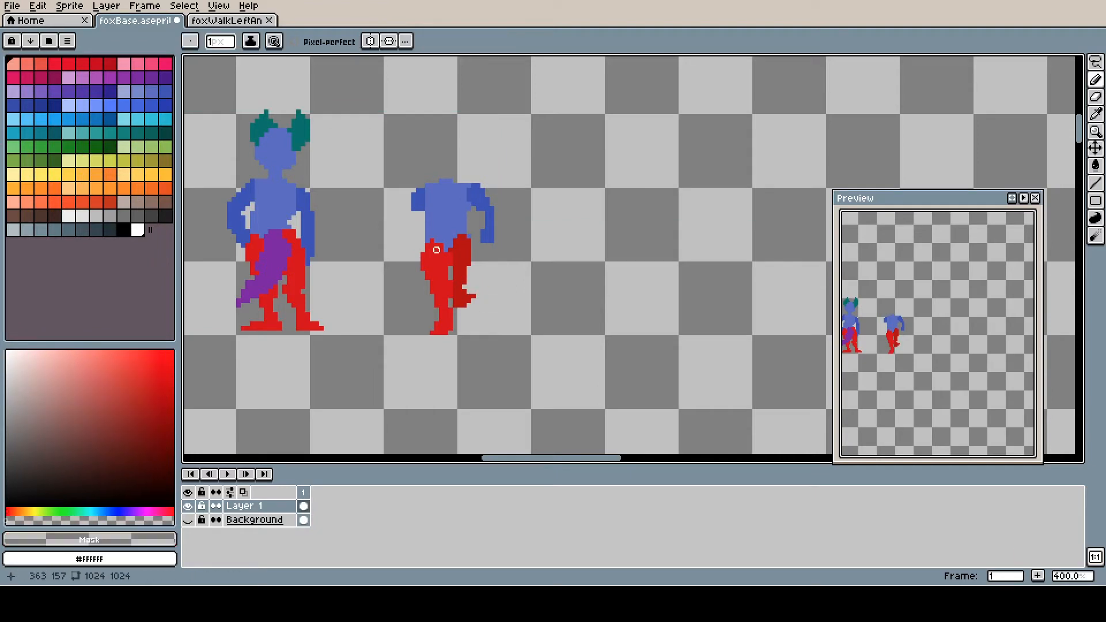
# Step: Paint a short purple tail on the walking pose and copy the standing back-view fox's head onto it
pyautogui.keyDown('alt'); pyautogui.click(274, 257); pyautogui.keyUp('alt')
pyautogui.moveTo(444, 238)
pyautogui.mouseDown()
pyautogui.moveTo(448, 271)
pyautogui.moveTo(468, 278)
pyautogui.mouseUp()
pyautogui.press('q')
pyautogui.moveTo(275, 97); pyautogui.dragTo(288, 95)
pyautogui.keyDown('ctrl'); pyautogui.moveTo(294, 155); pyautogui.dragTo(465, 156); pyautogui.keyUp('ctrl')
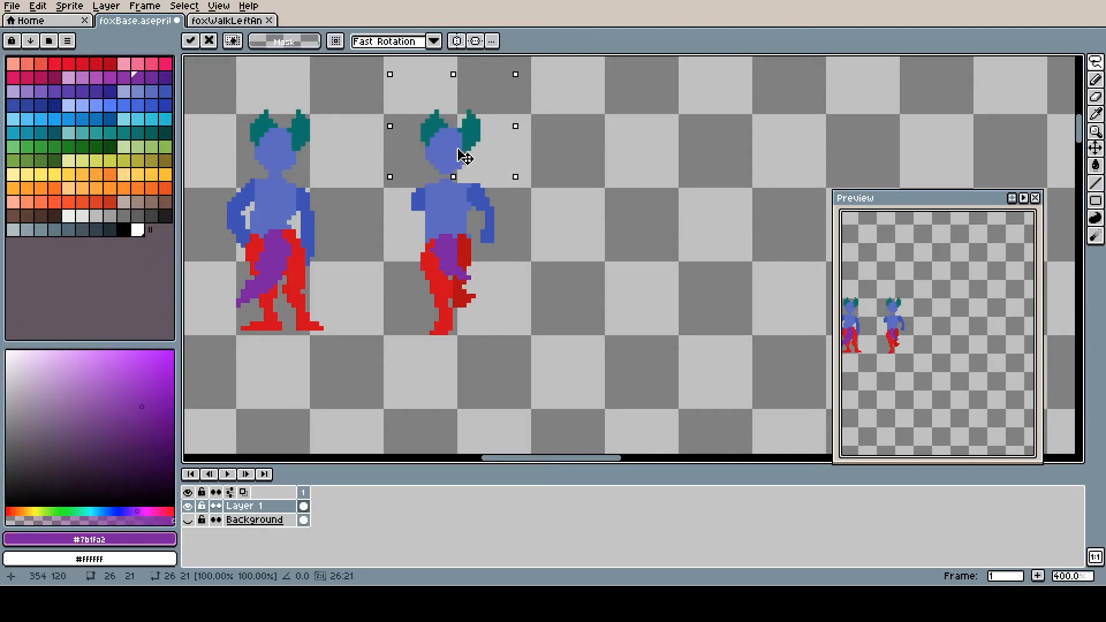
# Step: Refine the walking pose's ears, head and body edges, and save foxBase
pyautogui.hotkey('ctrl', 'd')
pyautogui.press('b')
pyautogui.keyDown('alt'); pyautogui.click(441, 168); pyautogui.keyUp('alt')
pyautogui.keyDown('alt'); pyautogui.click(429, 132); pyautogui.keyUp('alt')
pyautogui.moveTo(427, 121)
pyautogui.mouseDown()
pyautogui.moveTo(430, 112)
pyautogui.moveTo(469, 165)
pyautogui.mouseUp()
pyautogui.keyDown('alt'); pyautogui.click(449, 115); pyautogui.keyUp('alt')
pyautogui.keyDown('alt'); pyautogui.click(451, 151); pyautogui.keyUp('alt')
pyautogui.keyDown('alt'); pyautogui.click(301, 249); pyautogui.keyUp('alt')
pyautogui.hotkey('ctrl', 's')
pyautogui.keyDown('alt'); pyautogui.click(439, 235); pyautogui.keyUp('alt')
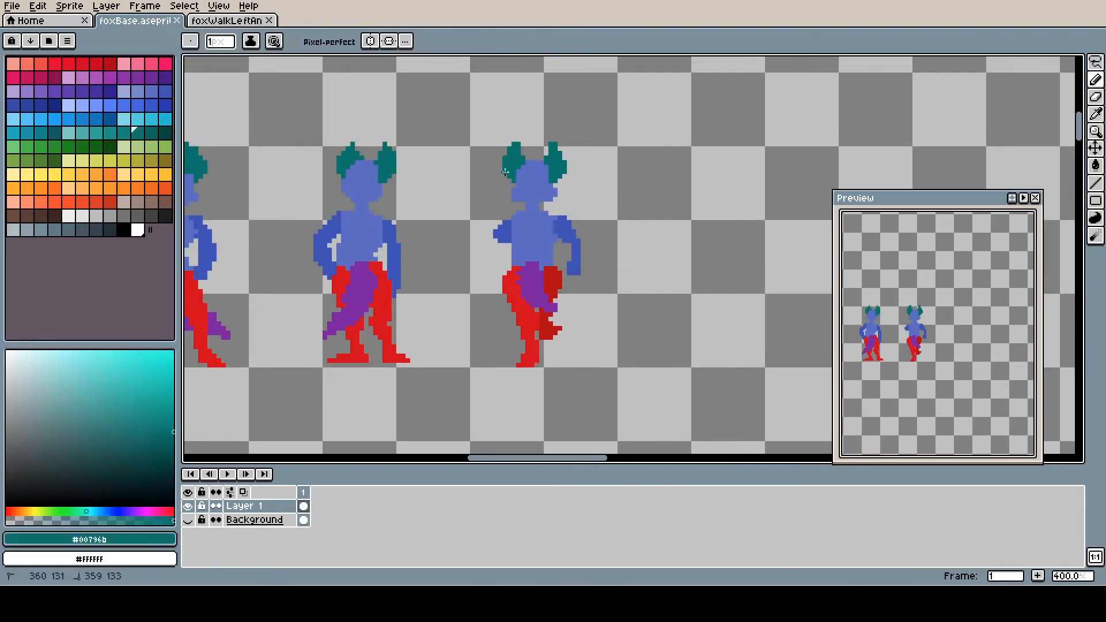
# Step: Copy the walking back-view pose into a new 64 by 64 sprite, with a dark ground shadow on its own layer, saved as foxWalkBack
pyautogui.press('q')
pyautogui.moveTo(578, 188); pyautogui.dragTo(553, 124)
pyautogui.keyDown('alt'); pyautogui.click(558, 119); pyautogui.keyUp('alt')
pyautogui.hotkey('ctrl', 'c')
pyautogui.hotkey('ctrl', 'n')
pyautogui.press('Return')
pyautogui.hotkey('shift', 'n')
pyautogui.hotkey('ctrl', 'v')
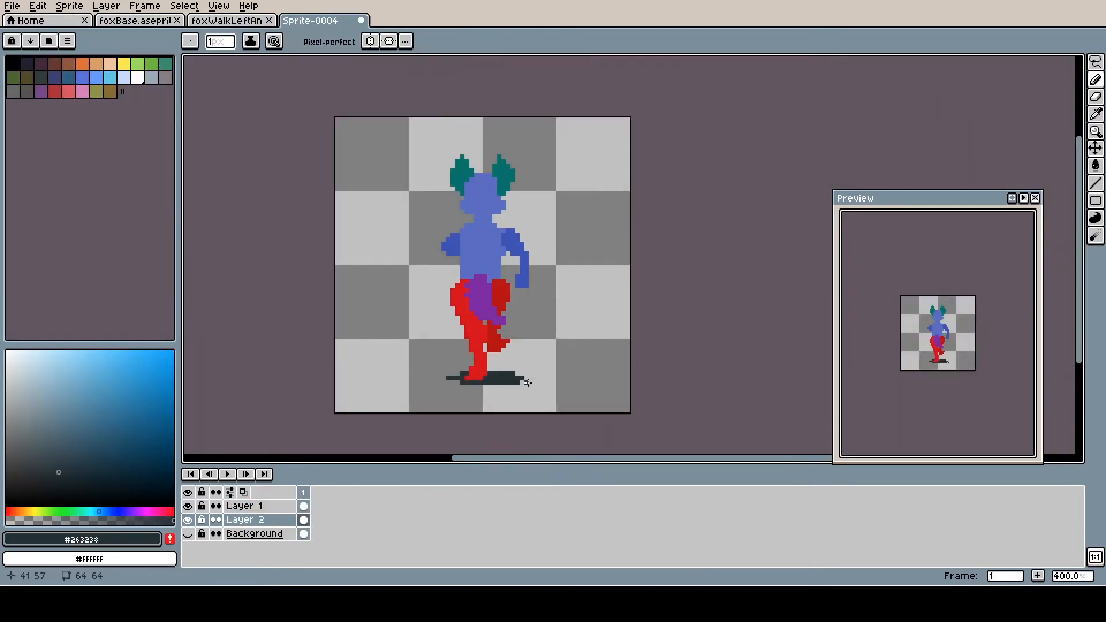
pyautogui.hotkey('ctrl', 's')
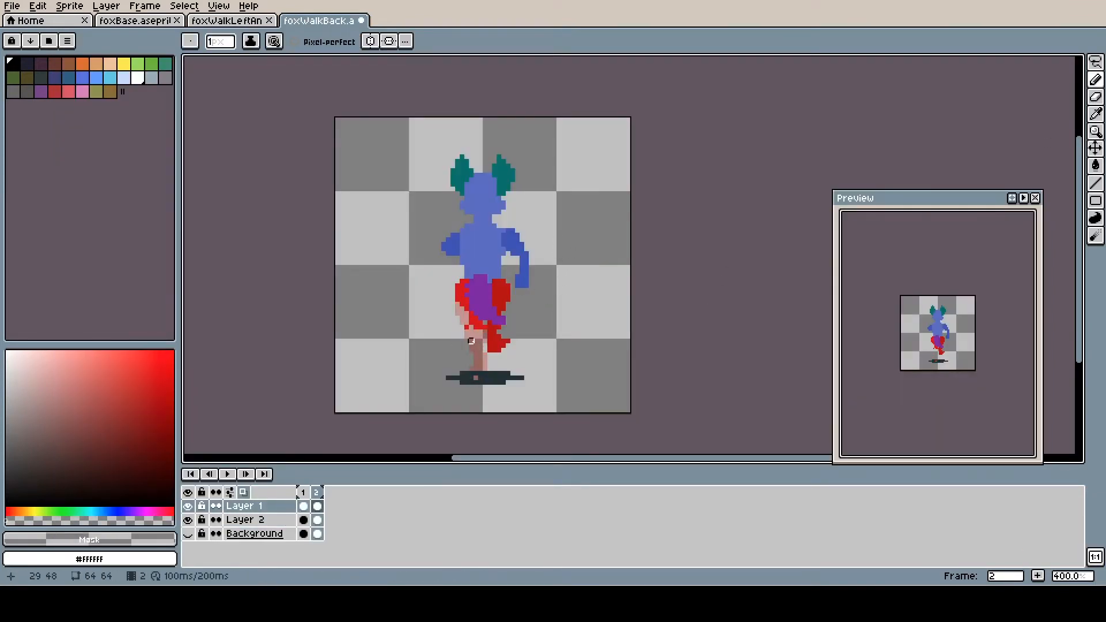
# Step: Reshape the fox's darker blue arms in frame 1 and touch up the hip beside the tail
pyautogui.press('Left')
pyautogui.keyDown('alt'); pyautogui.click(453, 247); pyautogui.keyUp('alt')
pyautogui.moveTo(449, 259); pyautogui.dragTo(456, 267)
pyautogui.rightClick(446, 245)
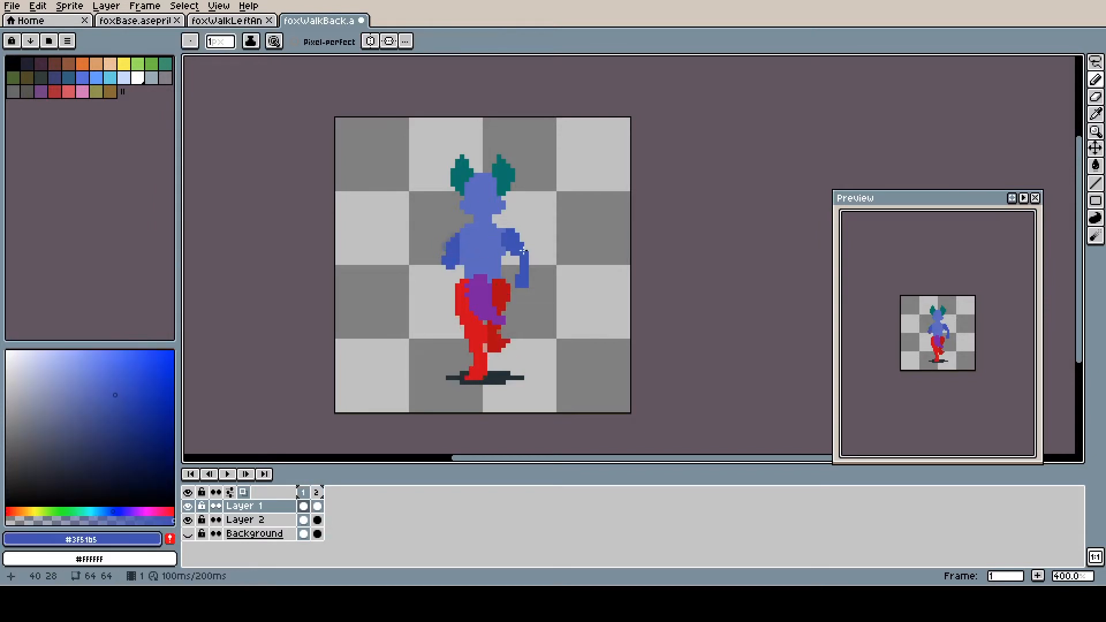
pyautogui.rightClick(522, 283)
pyautogui.moveTo(522, 237)
pyautogui.mouseDown()
pyautogui.moveTo(527, 250)
pyautogui.moveTo(504, 277)
pyautogui.mouseUp()
pyautogui.keyDown('alt'); pyautogui.click(498, 298); pyautogui.keyUp('alt')
pyautogui.rightClick(491, 291)
pyautogui.keyDown('alt'); pyautogui.click(496, 271); pyautogui.keyUp('alt')
# Step: Shift the fox's head, torso and arms down by one pixel in frame 2
pyautogui.press('Left')
pyautogui.press('Right')
pyautogui.press('q')
pyautogui.moveTo(419, 171)
pyautogui.mouseDown()
pyautogui.moveTo(519, 129)
pyautogui.moveTo(426, 271)
pyautogui.mouseUp()
pyautogui.press('Down')
pyautogui.hotkey('ctrl', 'd')
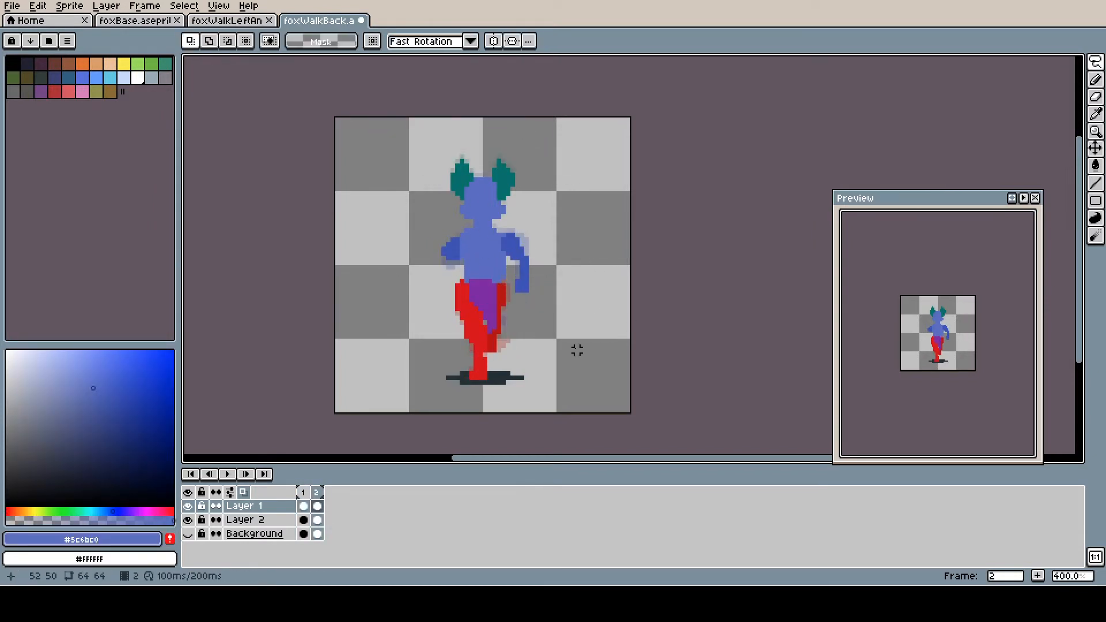
# Step: Add frame 3 and move the fox's upper body up by one pixel in it
pyautogui.hotkey('alt', 'n')
pyautogui.press('b')
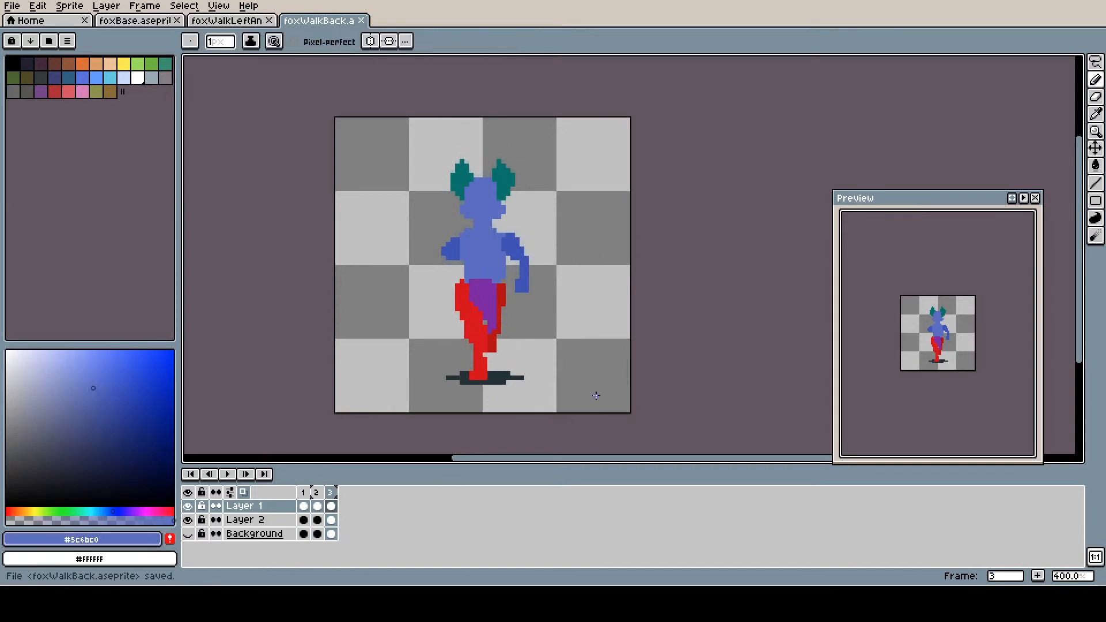
pyautogui.keyDown('alt'); pyautogui.click(521, 272); pyautogui.keyUp('alt')
pyautogui.press('Left')
pyautogui.keyDown('alt'); pyautogui.click(555, 303); pyautogui.keyUp('alt')
pyautogui.press('Right')
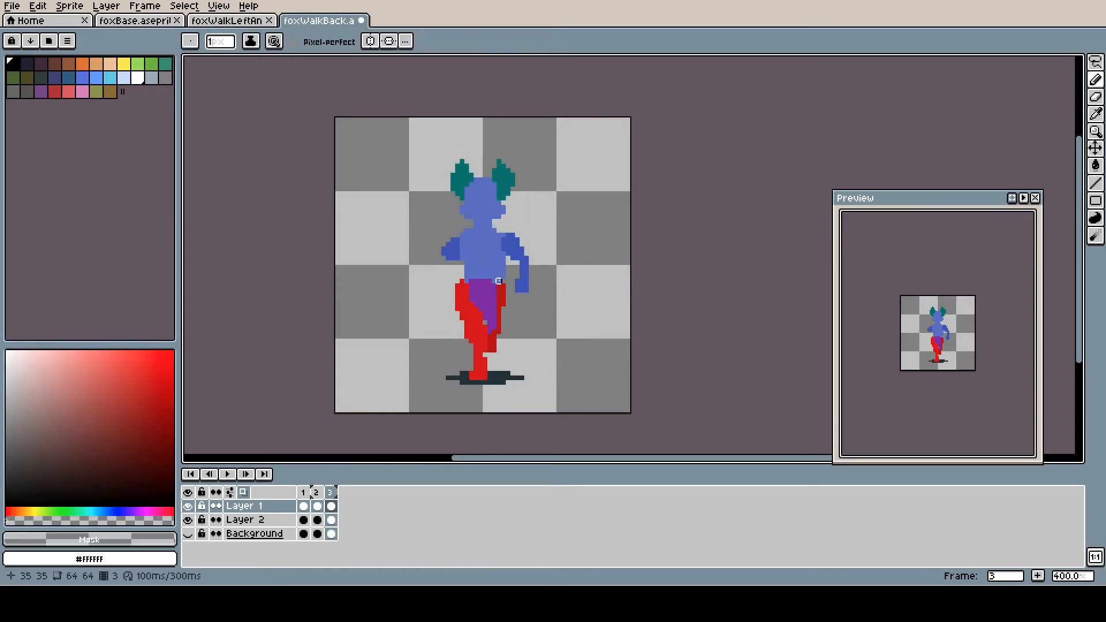
pyautogui.moveTo(504, 272); pyautogui.dragTo(499, 281)
pyautogui.press('q')
pyautogui.moveTo(466, 166); pyautogui.dragTo(554, 254)
pyautogui.press('Up')
pyautogui.hotkey('ctrl', 'd')
# Step: Redraw both arms in frame 3 so they swing outward, and fill in the torso edges
pyautogui.press('b')
pyautogui.keyDown('alt'); pyautogui.click(519, 251); pyautogui.keyUp('alt')
pyautogui.moveTo(453, 251); pyautogui.dragTo(435, 270)
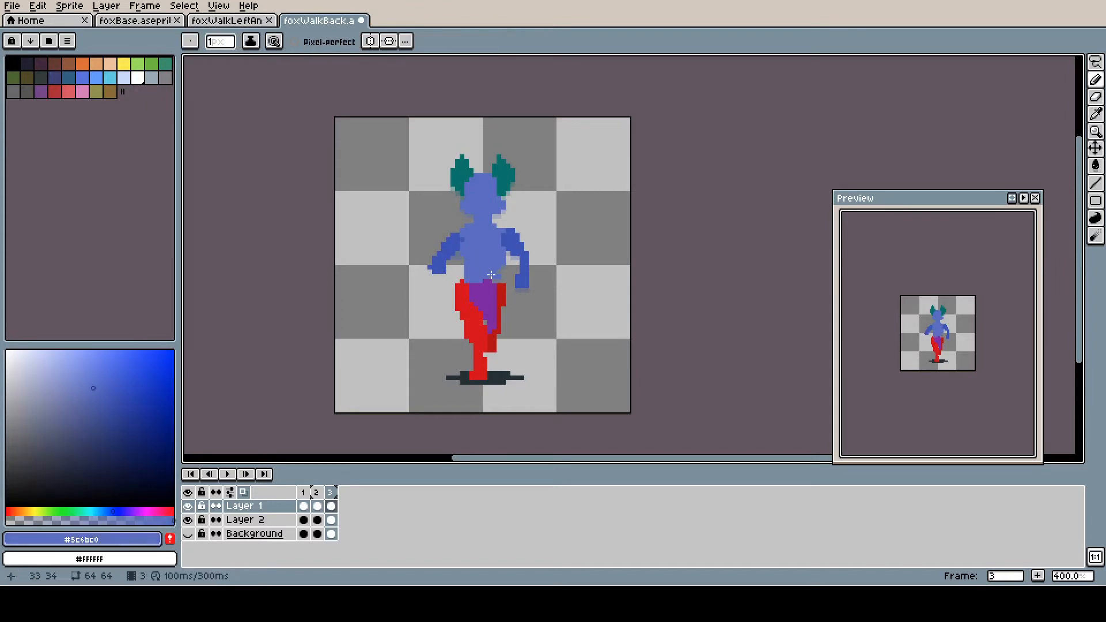
pyautogui.keyDown('alt'); pyautogui.click(541, 257); pyautogui.keyUp('alt')
pyautogui.moveTo(536, 262); pyautogui.dragTo(526, 248)
pyautogui.keyDown('alt'); pyautogui.click(513, 249); pyautogui.keyUp('alt')
pyautogui.keyDown('alt'); pyautogui.click(500, 234); pyautogui.keyUp('alt')
pyautogui.keyDown('alt'); pyautogui.click(525, 247); pyautogui.keyUp('alt')
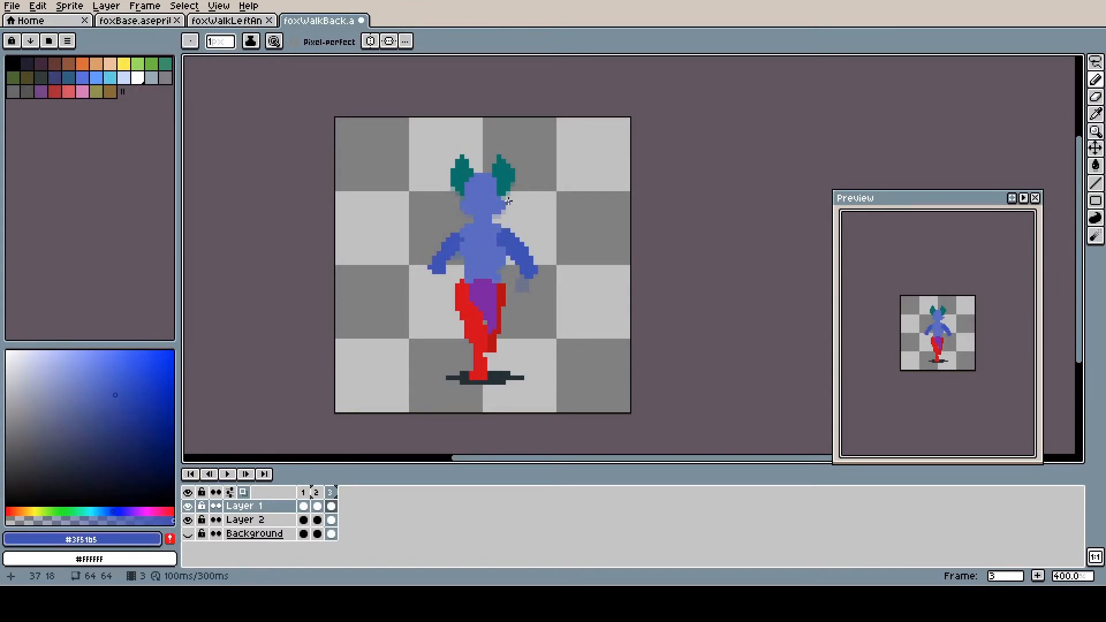
pyautogui.keyDown('alt'); pyautogui.click(500, 225); pyautogui.keyUp('alt')
pyautogui.click(500, 253)
pyautogui.keyDown('alt'); pyautogui.click(488, 269); pyautogui.keyUp('alt')
# Step: Trim the hands and smooth the shoulders and forearms of the outstretched arms in frame 3
pyautogui.keyDown('alt'); pyautogui.click(433, 254); pyautogui.keyUp('alt')
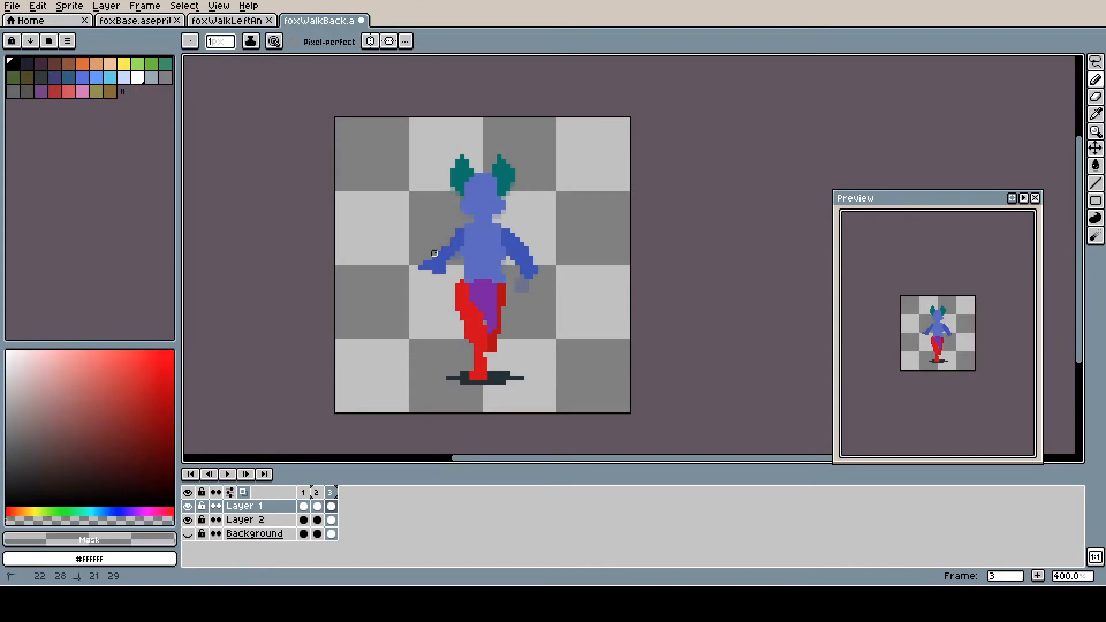
pyautogui.keyDown('alt'); pyautogui.click(440, 265); pyautogui.keyUp('alt')
pyautogui.click(430, 263)
pyautogui.keyDown('alt'); pyautogui.click(425, 261); pyautogui.keyUp('alt')
pyautogui.keyDown('alt'); pyautogui.click(458, 234); pyautogui.keyUp('alt')
pyautogui.moveTo(510, 232); pyautogui.dragTo(524, 247)
pyautogui.keyDown('alt'); pyautogui.click(533, 260); pyautogui.keyUp('alt')
pyautogui.keyDown('alt'); pyautogui.click(459, 247); pyautogui.keyUp('alt')
# Step: Swap the leg poses in frame 3, planting the dark red leg on the ground and shortening the bright red one
pyautogui.keyDown('alt'); pyautogui.click(480, 369); pyautogui.keyUp('alt')
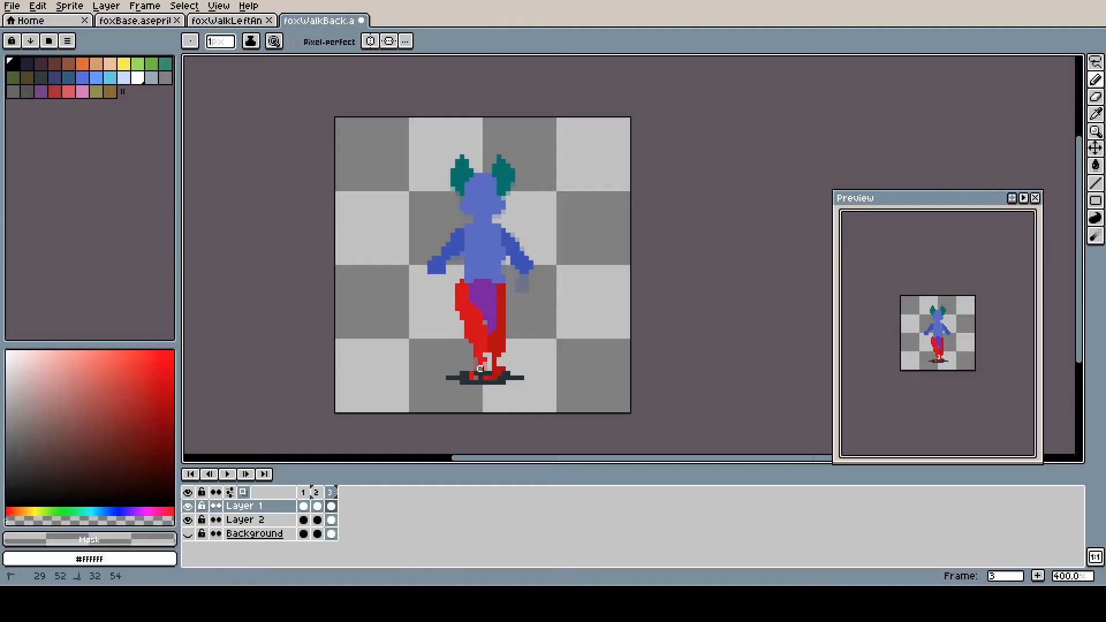
pyautogui.moveTo(508, 290); pyautogui.dragTo(506, 305)
pyautogui.moveTo(485, 345)
pyautogui.mouseDown()
pyautogui.moveTo(486, 376)
pyautogui.moveTo(508, 373)
pyautogui.mouseUp()
pyautogui.keyDown('alt'); pyautogui.click(508, 367); pyautogui.keyUp('alt')
pyautogui.moveTo(458, 294)
pyautogui.mouseDown()
pyautogui.moveTo(457, 263)
pyautogui.moveTo(483, 279)
pyautogui.moveTo(478, 330)
pyautogui.mouseUp()
pyautogui.keyDown('alt'); pyautogui.click(500, 315); pyautogui.keyUp('alt')
pyautogui.moveTo(494, 305); pyautogui.dragTo(489, 332)
pyautogui.keyDown('alt'); pyautogui.click(460, 334); pyautogui.keyUp('alt')
pyautogui.moveTo(467, 328); pyautogui.dragTo(494, 367)
# Step: Refine the purple tail, waist and hips of the fox in frame 3
pyautogui.keyDown('alt'); pyautogui.click(490, 289); pyautogui.keyUp('alt')
pyautogui.click(476, 290)
pyautogui.keyDown('alt'); pyautogui.click(490, 266); pyautogui.keyUp('alt')
pyautogui.keyDown('alt'); pyautogui.click(531, 355); pyautogui.keyUp('alt')
pyautogui.keyDown('alt'); pyautogui.click(479, 269); pyautogui.keyUp('alt')
pyautogui.keyDown('alt'); pyautogui.click(466, 294); pyautogui.keyUp('alt')
# Step: Add frame 4 and adjust the edges of the red legs in it
pyautogui.hotkey('alt', 'n')
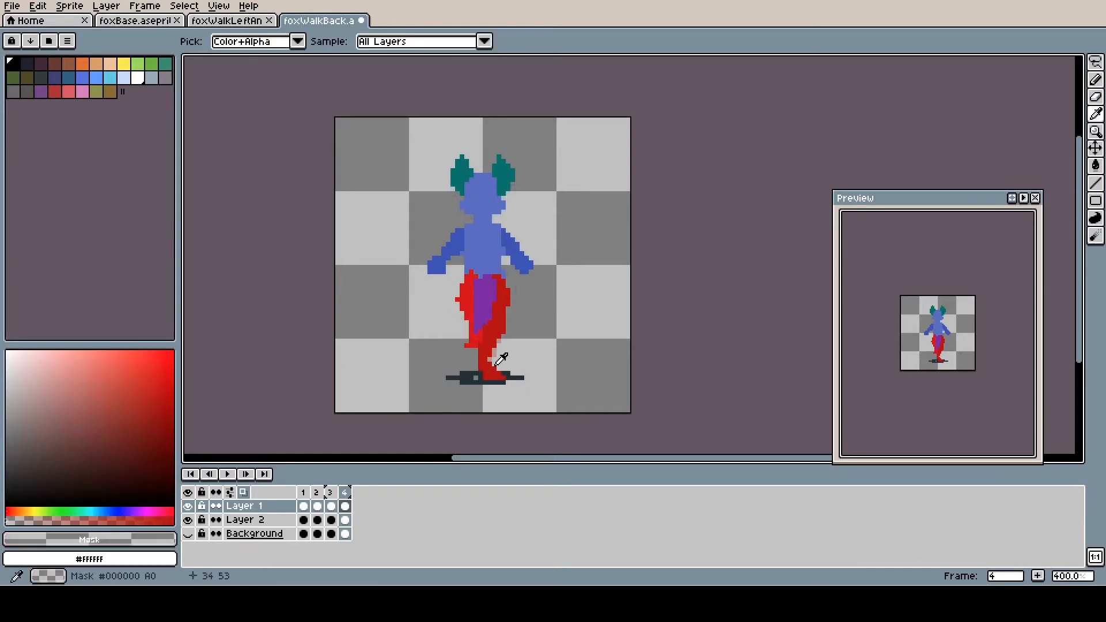
pyautogui.keyDown('alt'); pyautogui.click(488, 366); pyautogui.keyUp('alt')
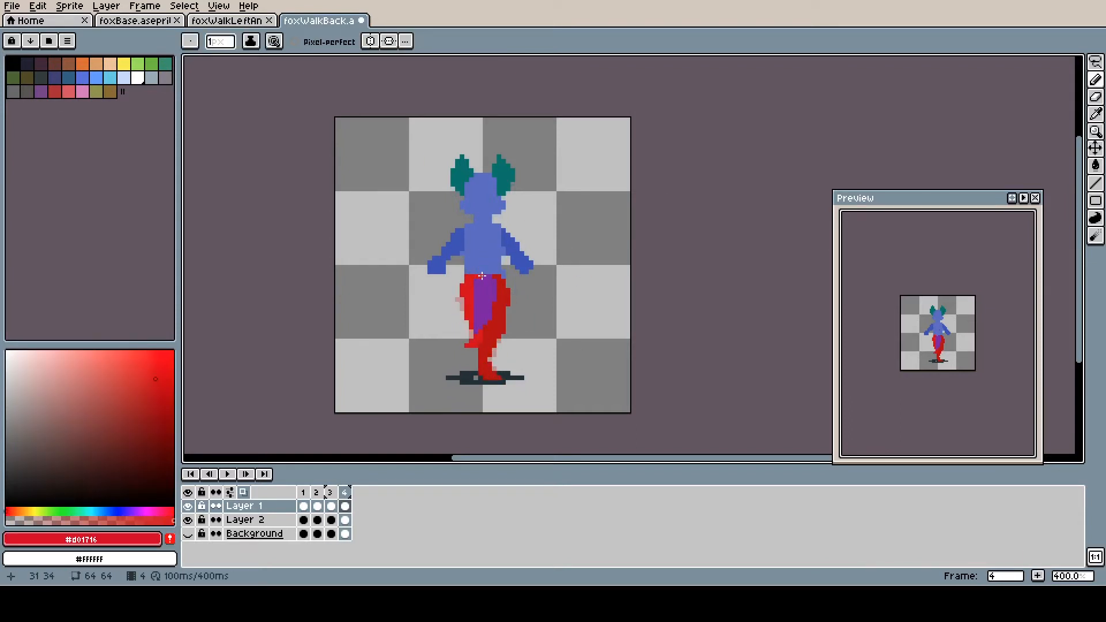
pyautogui.click(504, 328)
# Step: Redraw both arms closer to the body in frame 4 and save foxWalkBack
pyautogui.moveTo(435, 260)
pyautogui.mouseDown()
pyautogui.moveTo(433, 274)
pyautogui.moveTo(444, 277)
pyautogui.mouseUp()
pyautogui.keyDown('alt'); pyautogui.click(448, 257); pyautogui.keyUp('alt')
pyautogui.keyDown('alt'); pyautogui.click(537, 267); pyautogui.keyUp('alt')
pyautogui.moveTo(523, 267); pyautogui.dragTo(519, 246)
pyautogui.keyDown('alt'); pyautogui.click(513, 257); pyautogui.keyUp('alt')
pyautogui.hotkey('ctrl', 's')
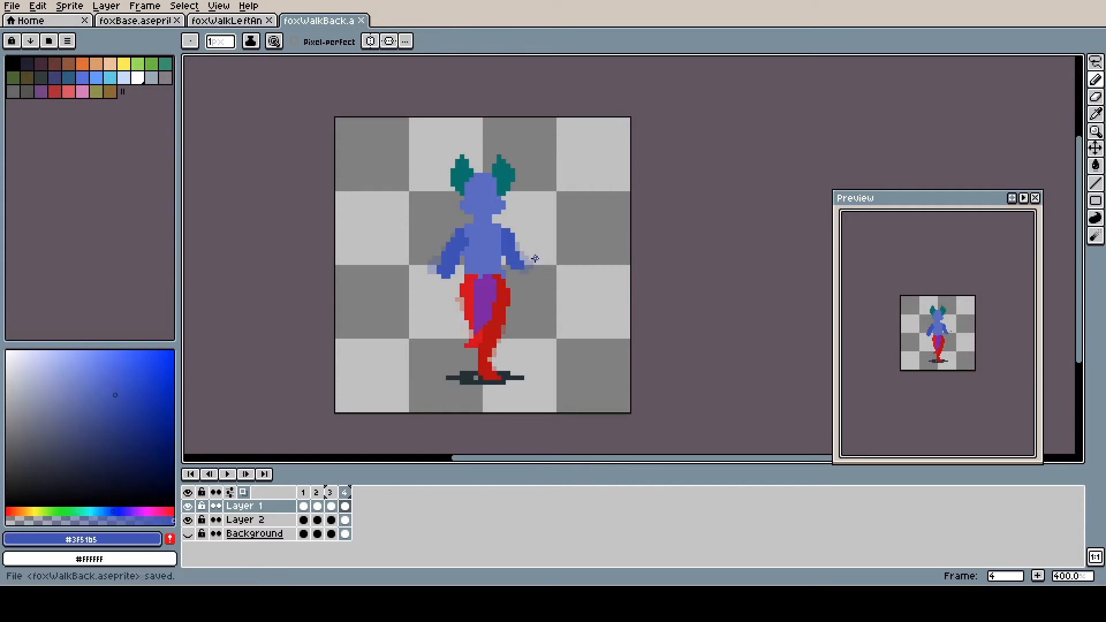
# Step: Add frame 5, lower the fox's upper body by one pixel and repaint the purple tail in a curve
pyautogui.press('Left')
pyautogui.keyDown('alt'); pyautogui.click(485, 294); pyautogui.keyUp('alt')
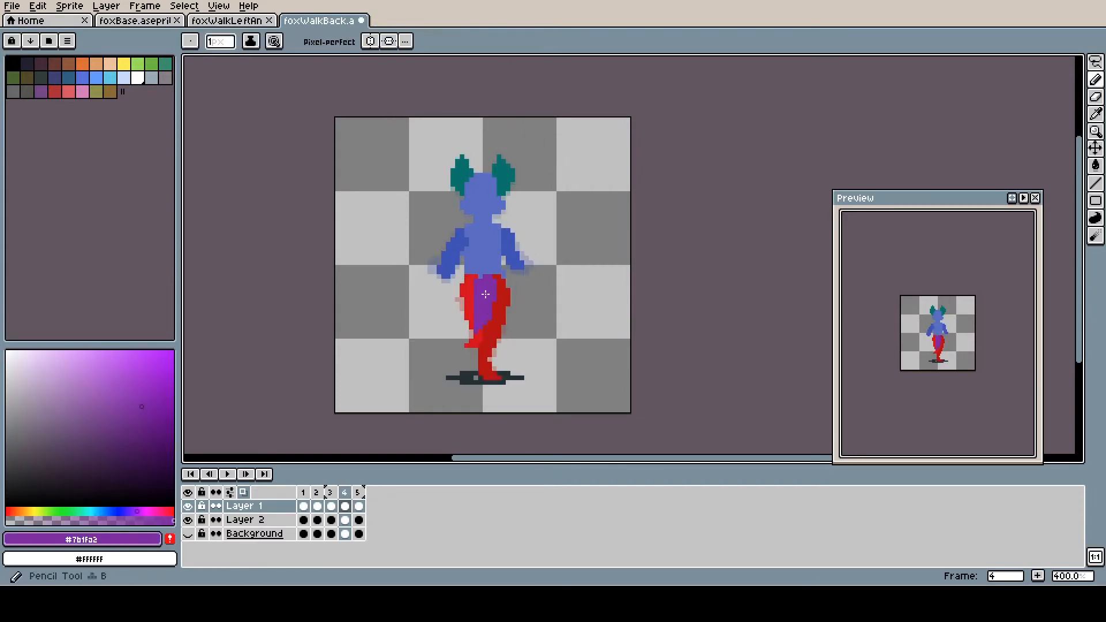
pyautogui.press('Right')
pyautogui.keyDown('alt'); pyautogui.click(480, 336); pyautogui.keyUp('alt')
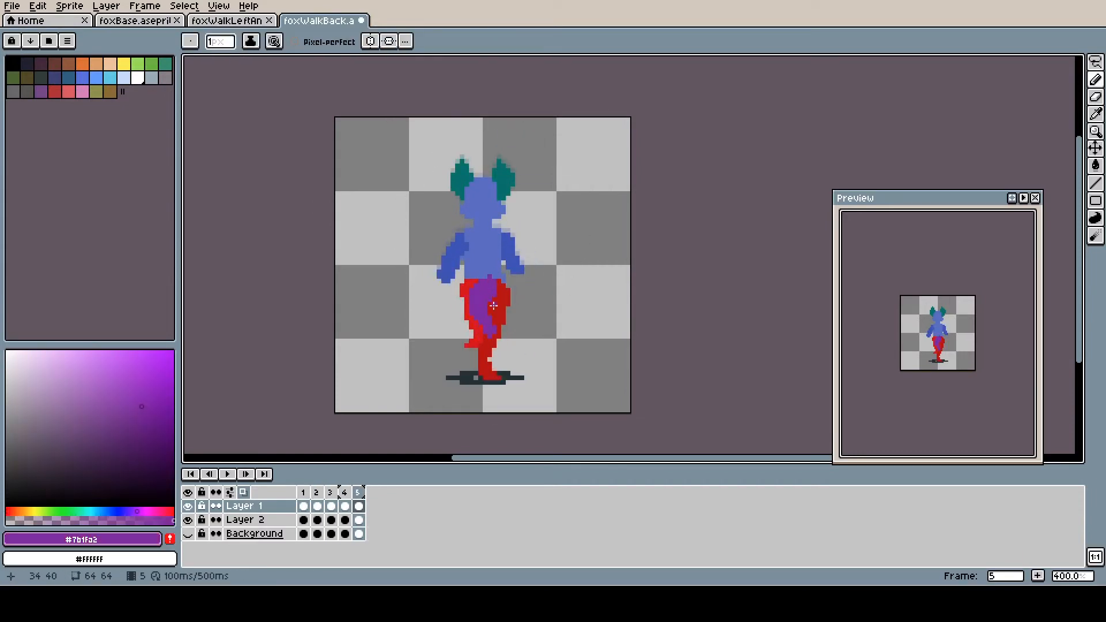
# Step: Redraw the arms in frame 5, shortening one and letting the other hang close beside the torso
pyautogui.keyDown('alt'); pyautogui.click(509, 247); pyautogui.keyUp('alt')
pyautogui.moveTo(506, 230)
pyautogui.mouseDown()
pyautogui.moveTo(503, 258)
pyautogui.moveTo(516, 253)
pyautogui.mouseUp()
pyautogui.keyDown('alt'); pyautogui.click(526, 253); pyautogui.keyUp('alt')
pyautogui.moveTo(440, 276); pyautogui.dragTo(447, 249)
pyautogui.keyDown('alt'); pyautogui.click(453, 257); pyautogui.keyUp('alt')
pyautogui.moveTo(462, 231); pyautogui.dragTo(457, 279)
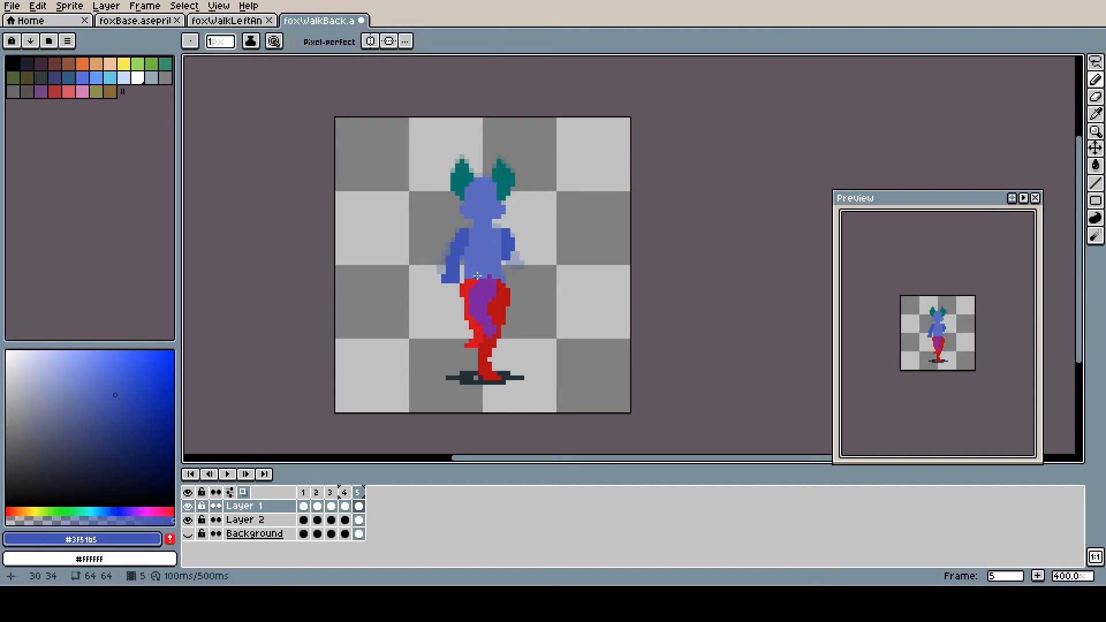
# Step: Narrow and reshape the legs in frame 5, and add a sixth frame to the cycle
pyautogui.keyDown('alt'); pyautogui.click(487, 283); pyautogui.keyUp('alt')
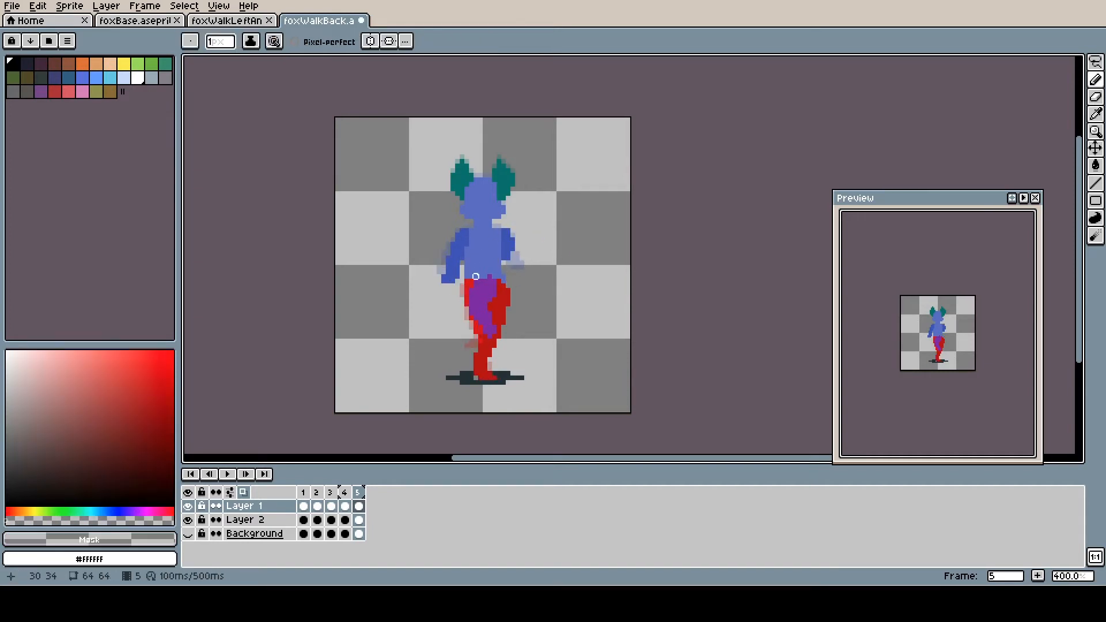
pyautogui.press('Right')
pyautogui.press('Right')
pyautogui.keyDown('alt'); pyautogui.click(513, 376); pyautogui.keyUp('alt')
pyautogui.press('Right')
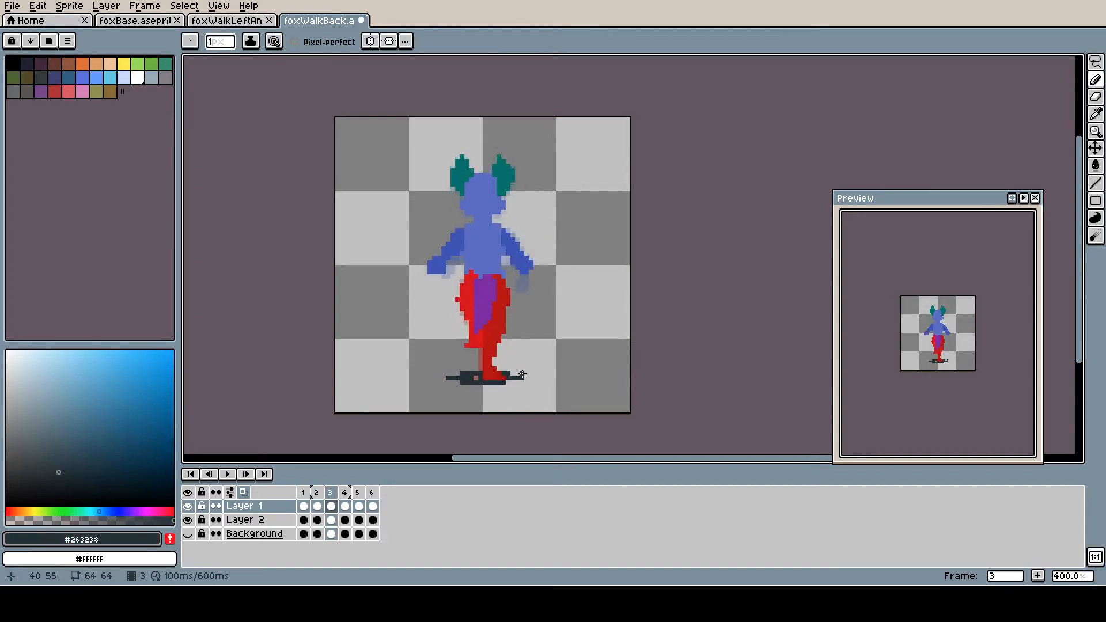
pyautogui.press('Right')
pyautogui.press('Right')
# Step: Extend the bright red leg to the ground in front of the dark red one in frame 5 and save
pyautogui.keyDown('alt'); pyautogui.click(476, 345); pyautogui.keyUp('alt')
pyautogui.moveTo(481, 353)
pyautogui.mouseDown()
pyautogui.moveTo(469, 378)
pyautogui.moveTo(485, 362)
pyautogui.moveTo(490, 373)
pyautogui.mouseUp()
pyautogui.keyDown('alt'); pyautogui.click(501, 378); pyautogui.keyUp('alt')
pyautogui.click(493, 376)
pyautogui.keyDown('alt'); pyautogui.click(480, 352); pyautogui.keyUp('alt')
pyautogui.keyDown('alt'); pyautogui.click(512, 322); pyautogui.keyUp('alt')
pyautogui.hotkey('ctrl', 's')
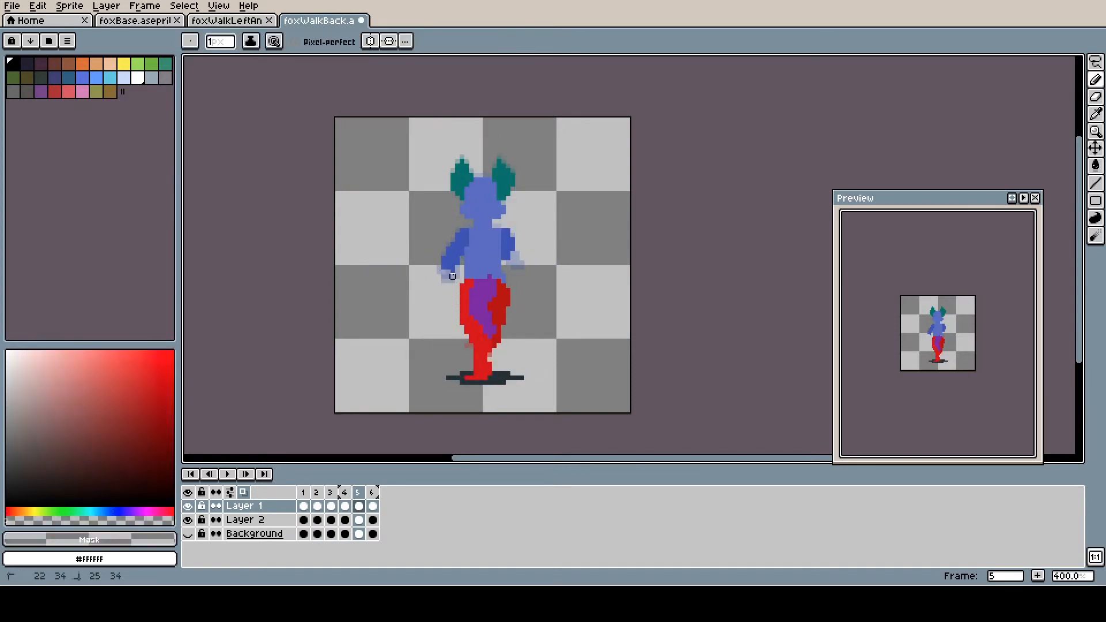
# Step: Extend the fox's right arm outward in frame 5 in dark blue and touch up the dark red leg's outer edge
pyautogui.keyDown('alt'); pyautogui.click(453, 263); pyautogui.keyUp('alt')
pyautogui.moveTo(513, 266); pyautogui.dragTo(522, 256)
pyautogui.keyDown('alt'); pyautogui.click(524, 240); pyautogui.keyUp('alt')
pyautogui.keyDown('alt'); pyautogui.click(513, 256); pyautogui.keyUp('alt')
pyautogui.keyDown('alt'); pyautogui.click(513, 307); pyautogui.keyUp('alt')
pyautogui.moveTo(509, 304); pyautogui.dragTo(508, 300)
pyautogui.keyDown('alt'); pyautogui.click(484, 295); pyautogui.keyUp('alt')
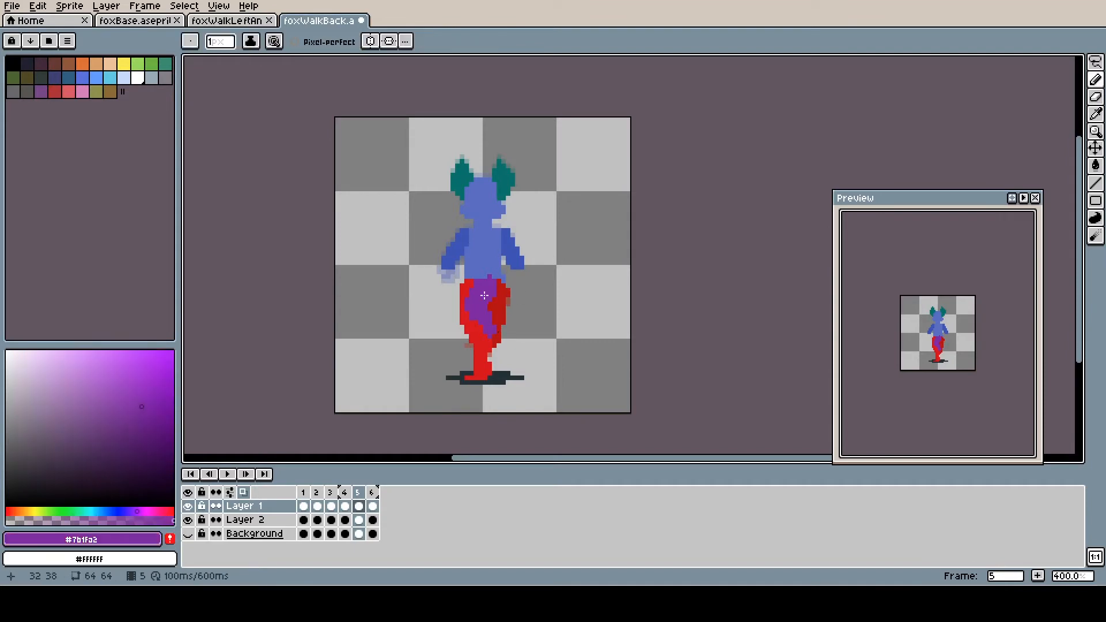
# Step: Turn off onion skinning and load the Google UI palette
pyautogui.press('Return')
pyautogui.click(244, 493)
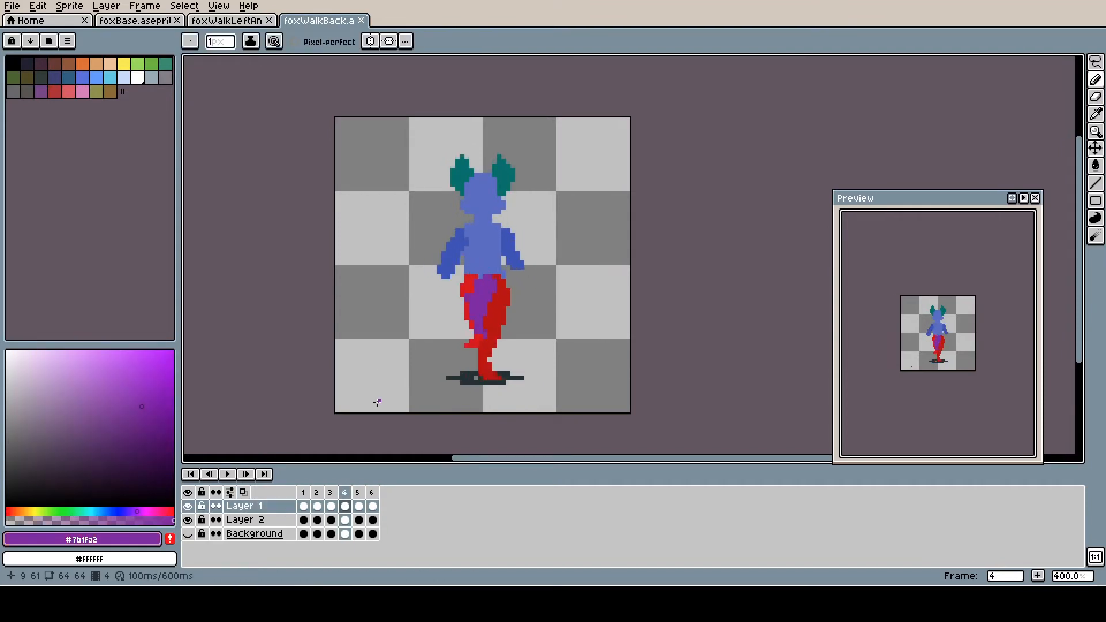
pyautogui.click(49, 41)
pyautogui.doubleClick(288, 208)
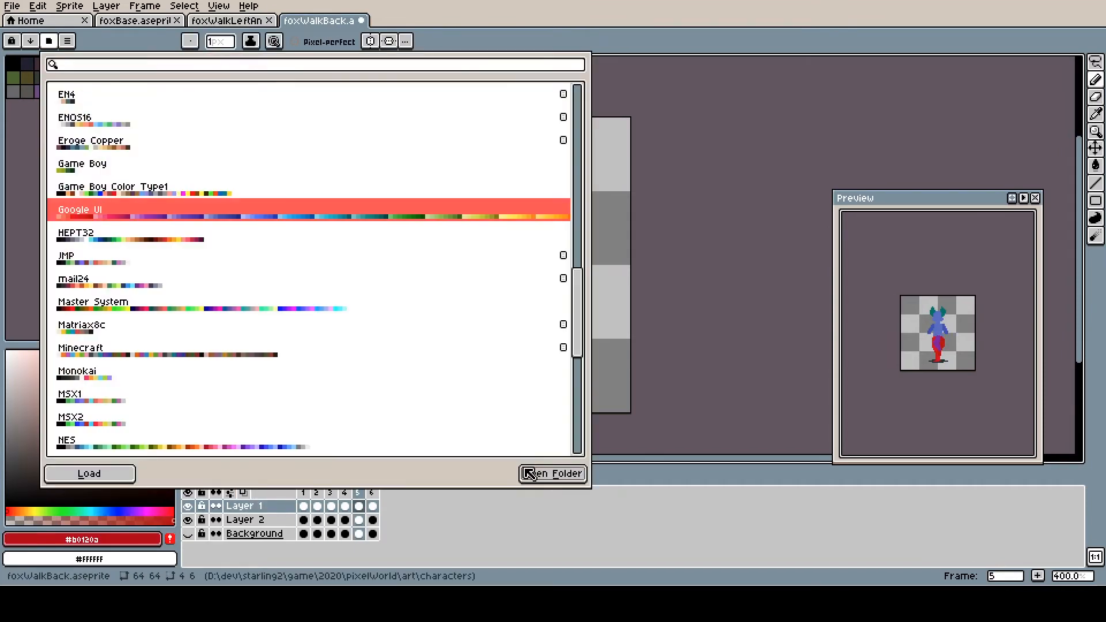
pyautogui.click(40, 78)
# Step: Touch up the fox's lower legs in frame 5 with the existing reds
pyautogui.click(495, 310)
pyautogui.hotkey('ctrl', 'z')
pyautogui.keyDown('alt'); pyautogui.click(500, 311); pyautogui.keyUp('alt')
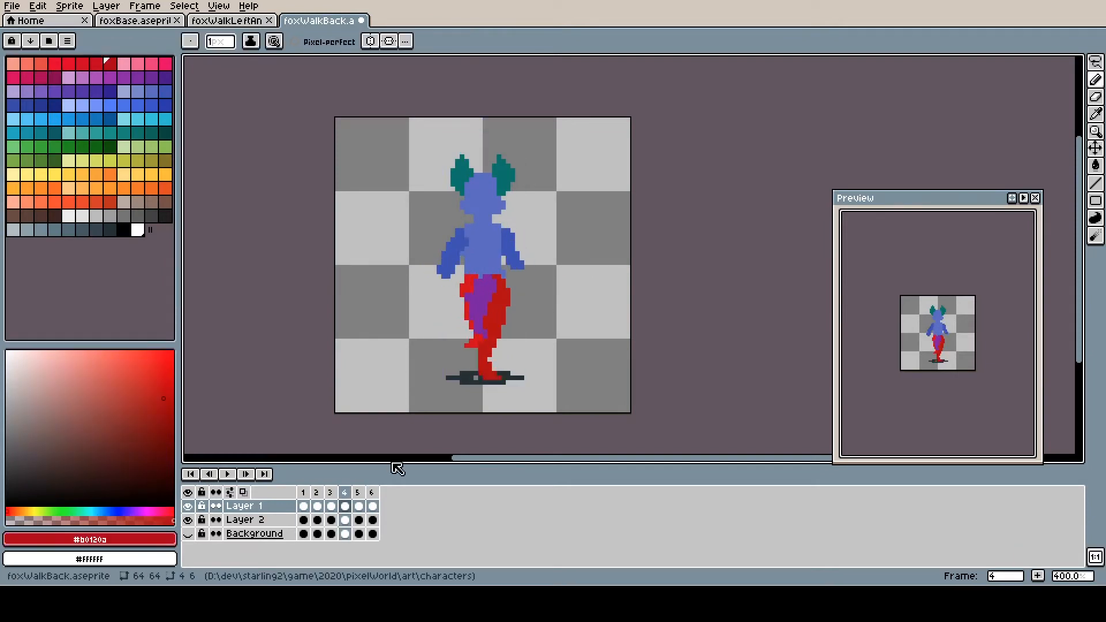
pyautogui.moveTo(476, 368); pyautogui.dragTo(478, 366)
pyautogui.keyDown('alt'); pyautogui.click(499, 323); pyautogui.keyUp('alt')
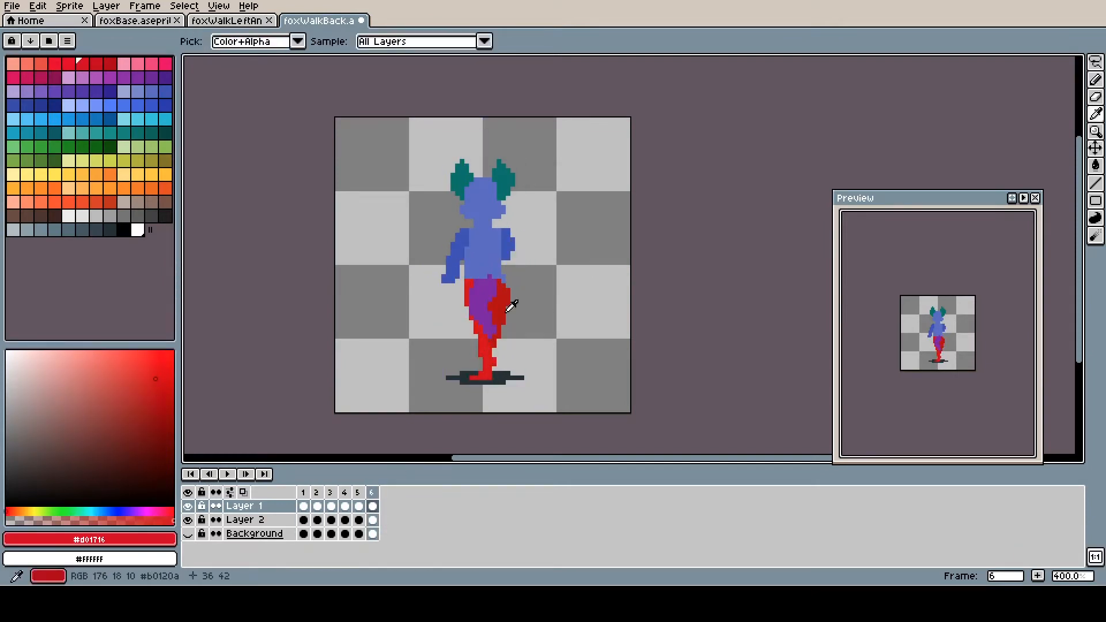
# Step: Repaint the raised leg in frame 6 in dark red #b0120a with a small foot and save
pyautogui.keyDown('alt'); pyautogui.click(510, 306); pyautogui.keyUp('alt')
pyautogui.keyDown('alt'); pyautogui.click(484, 331); pyautogui.keyUp('alt')
pyautogui.press('Right')
pyautogui.keyDown('alt'); pyautogui.click(499, 325); pyautogui.keyUp('alt')
pyautogui.press('Right')
pyautogui.press('Left')
pyautogui.press('Left')
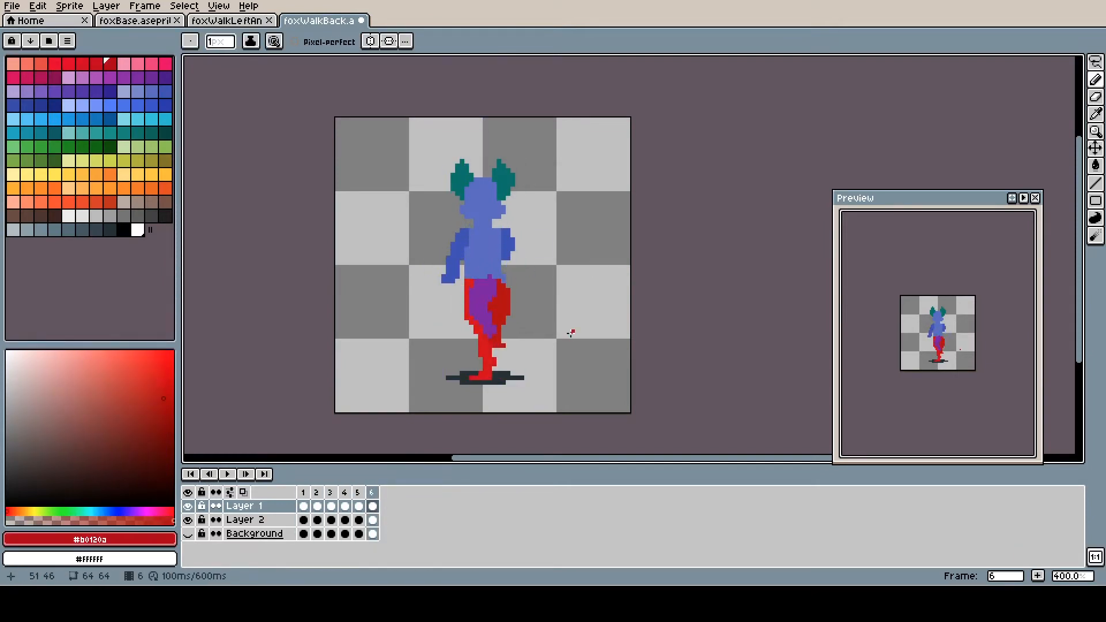
pyautogui.press('Right')
pyautogui.keyDown('alt'); pyautogui.click(499, 305); pyautogui.keyUp('alt')
pyautogui.hotkey('ctrl', 's')
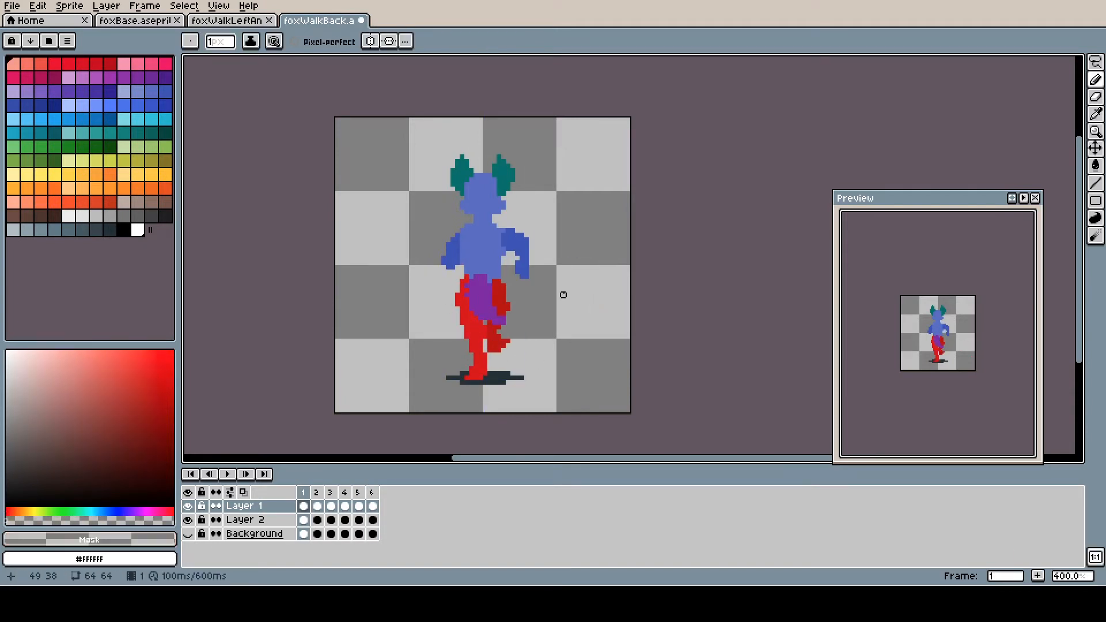
# Step: Repaint the purple tail in frame 5 as a centred taper and fill the uncovered hip with bright red
pyautogui.press('Right')
pyautogui.press('Right')
pyautogui.press('Right')
pyautogui.press('Right')
pyautogui.press('Right')
pyautogui.keyDown('alt'); pyautogui.click(497, 244); pyautogui.keyUp('alt')
pyautogui.keyDown('alt'); pyautogui.click(473, 320); pyautogui.keyUp('alt')
pyautogui.hotkey('ctrl', 'z')
pyautogui.press('Right')
pyautogui.keyDown('alt'); pyautogui.click(508, 326); pyautogui.keyUp('alt')
pyautogui.keyDown('alt'); pyautogui.click(474, 323); pyautogui.keyUp('alt')
pyautogui.press('Right')
pyautogui.press('Right')
pyautogui.press('Right')
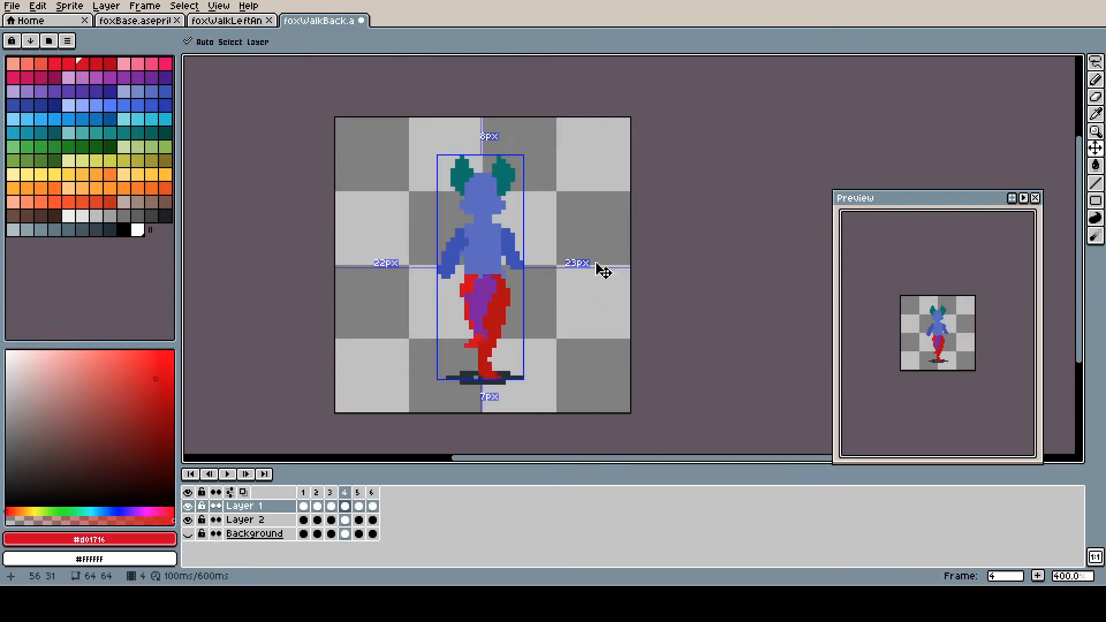
pyautogui.press('b')
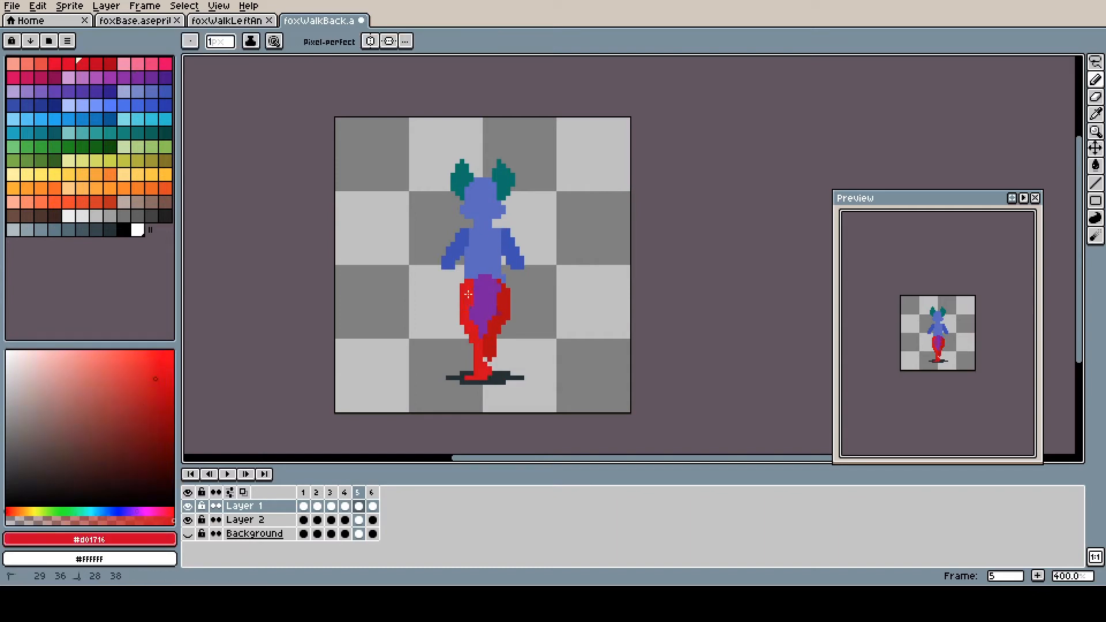
pyautogui.keyDown('alt'); pyautogui.click(486, 304); pyautogui.keyUp('alt')
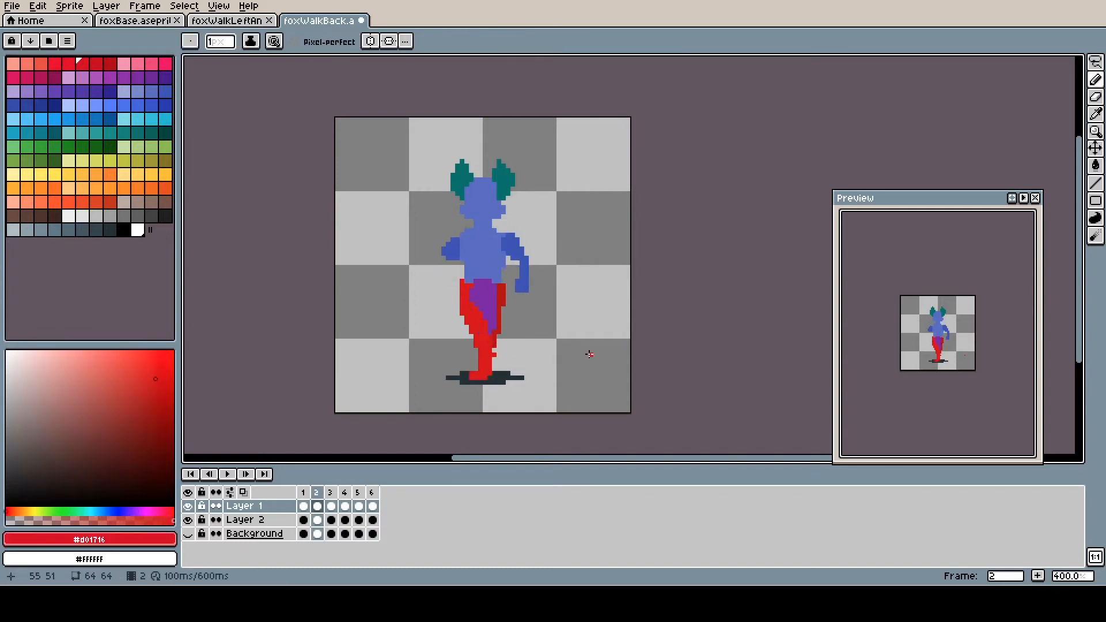
# Step: Shift the tail in frame 4 toward the dark red leg and fill the exposed thigh with bright red
pyautogui.press('Left')
pyautogui.keyDown('alt'); pyautogui.click(485, 304); pyautogui.keyUp('alt')
pyautogui.press('Right')
pyautogui.press('Right')
pyautogui.keyDown('alt'); pyautogui.click(471, 289); pyautogui.keyUp('alt')
pyautogui.press('Right')
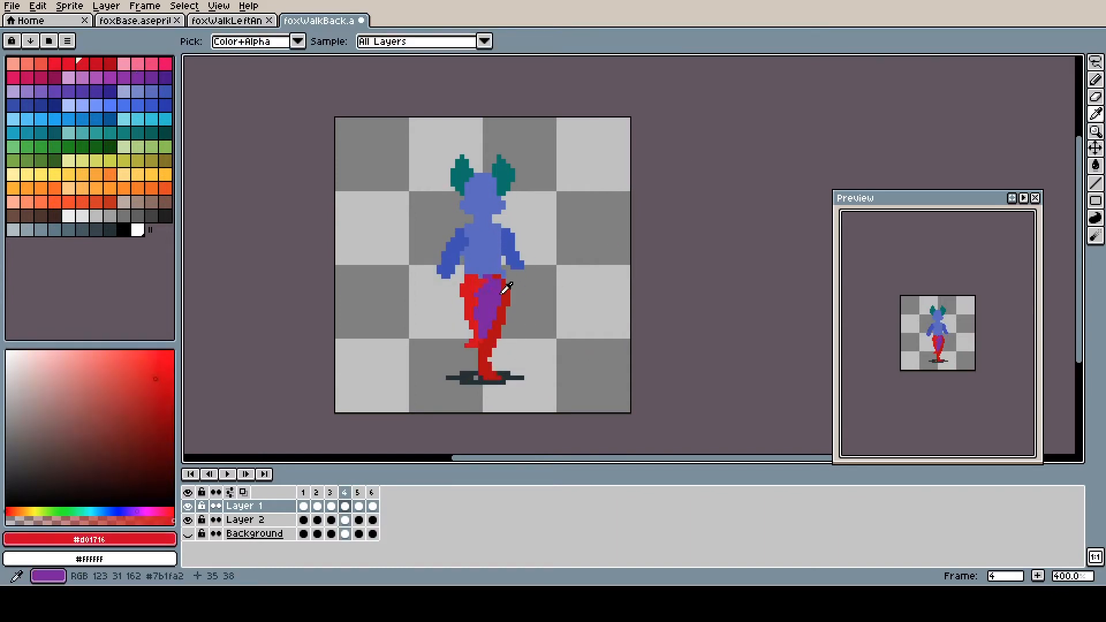
pyautogui.keyDown('alt'); pyautogui.click(499, 294); pyautogui.keyUp('alt')
# Step: Narrow the tail in frames 4 and 5 on the side of the bright red leg
pyautogui.press('Right')
pyautogui.keyDown('alt'); pyautogui.click(497, 317); pyautogui.keyUp('alt')
pyautogui.press('Right')
pyautogui.press('Right')
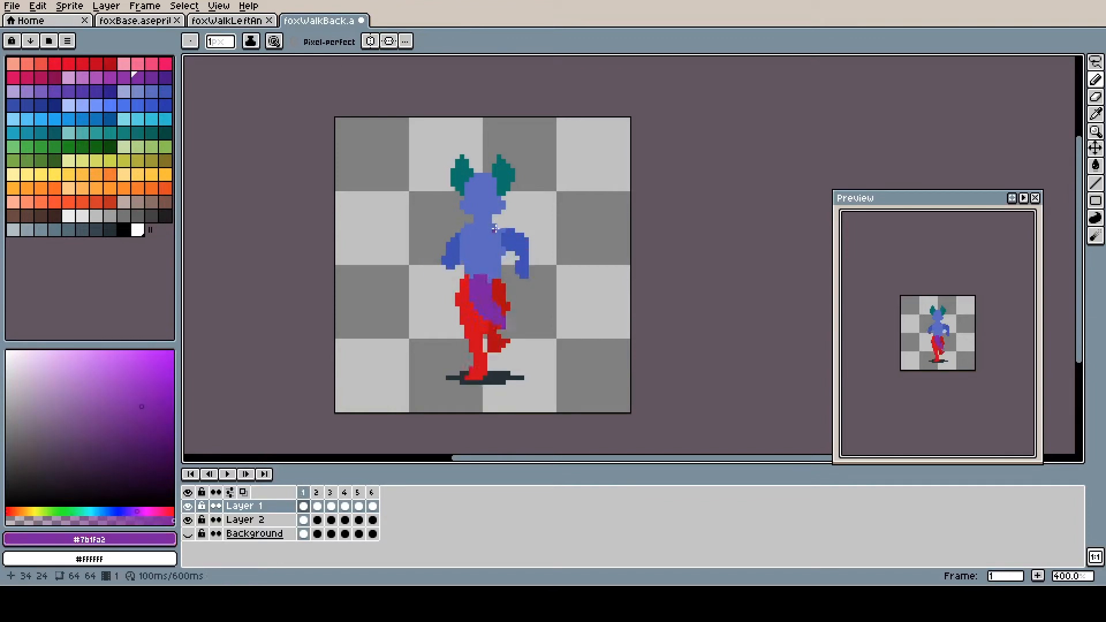
pyautogui.press('Right')
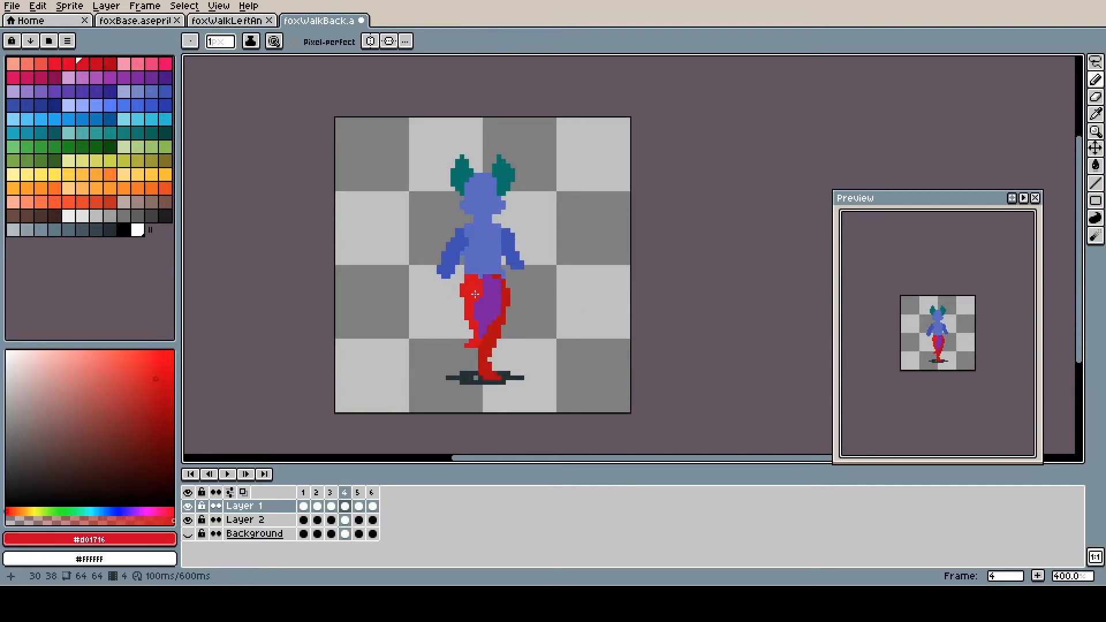
pyautogui.keyDown('alt'); pyautogui.click(491, 339); pyautogui.keyUp('alt')
pyautogui.press('Right')
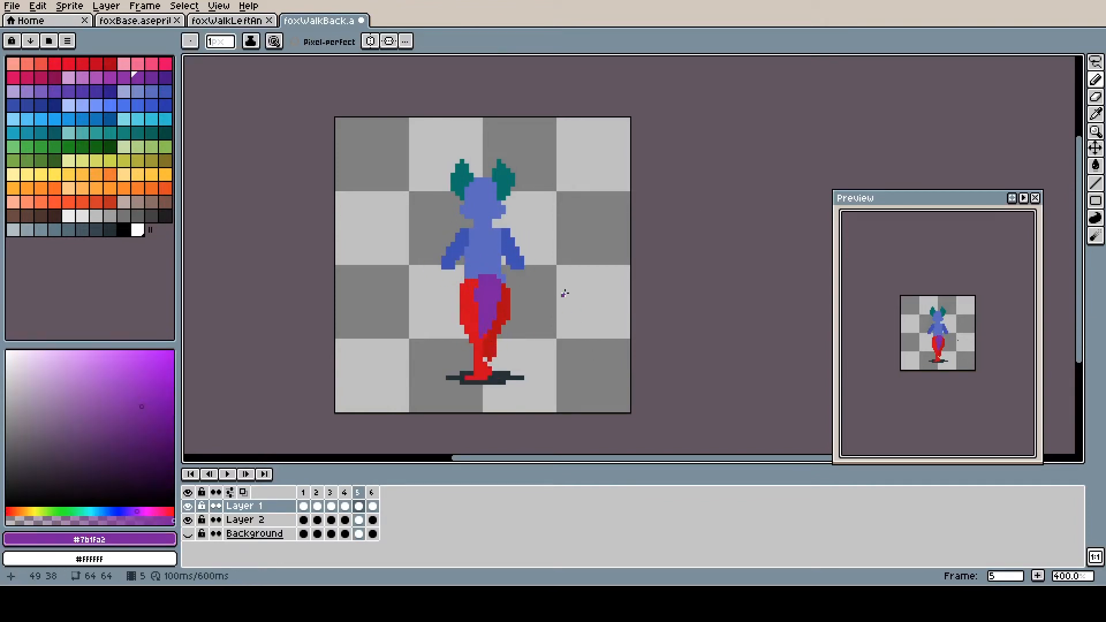
# Step: Move the tail in frame 6 toward the dark red leg and trim its top edge with the body blue
pyautogui.press('Right')
pyautogui.press('Right')
pyautogui.press('Right')
pyautogui.press('Right')
pyautogui.press('Right')
pyautogui.press('Left')
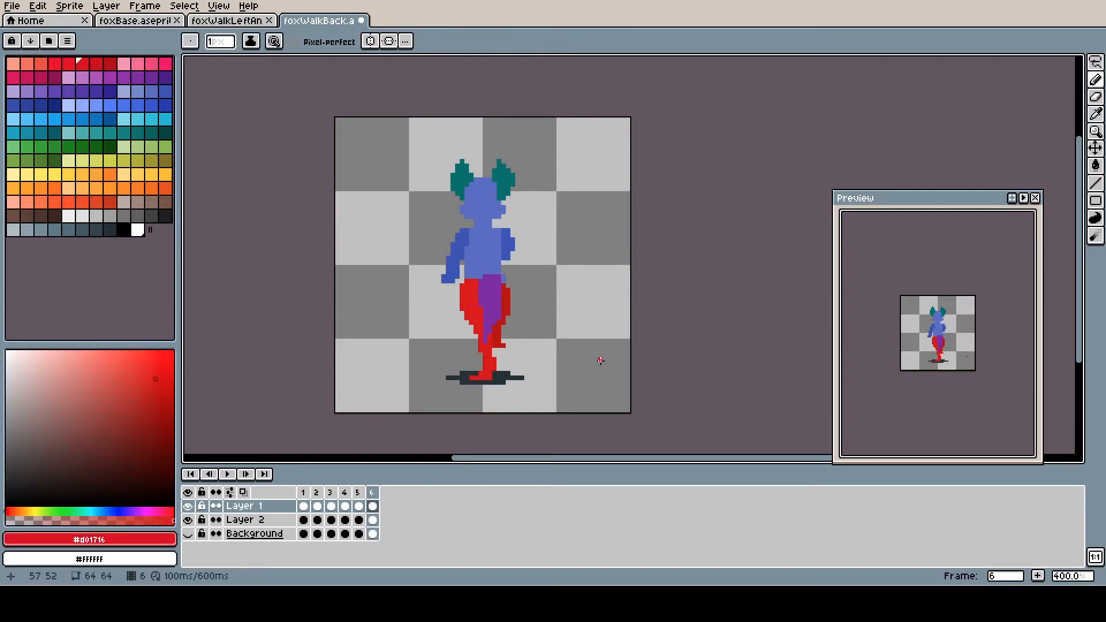
pyautogui.keyDown('alt'); pyautogui.click(503, 309); pyautogui.keyUp('alt')
pyautogui.keyDown('alt'); pyautogui.click(503, 277); pyautogui.keyUp('alt')
pyautogui.moveTo(480, 272); pyautogui.dragTo(490, 272)
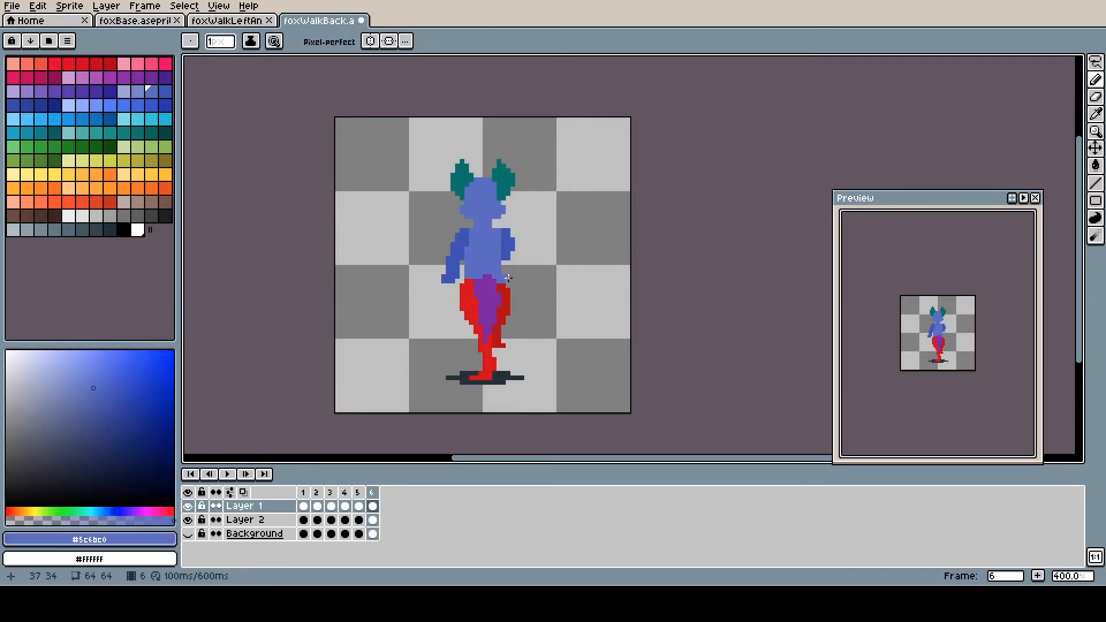
pyautogui.keyDown('alt'); pyautogui.click(494, 292); pyautogui.keyUp('alt')
# Step: Round off the tail's top in frame 5 with the body blue and touch up the bright red leg in frame 4
pyautogui.press('Left')
pyautogui.keyDown('alt'); pyautogui.click(503, 276); pyautogui.keyUp('alt')
pyautogui.keyDown('alt'); pyautogui.click(503, 309); pyautogui.keyUp('alt')
pyautogui.press('Right')
pyautogui.press('Left')
pyautogui.press('Left')
pyautogui.keyDown('alt'); pyautogui.click(472, 338); pyautogui.keyUp('alt')
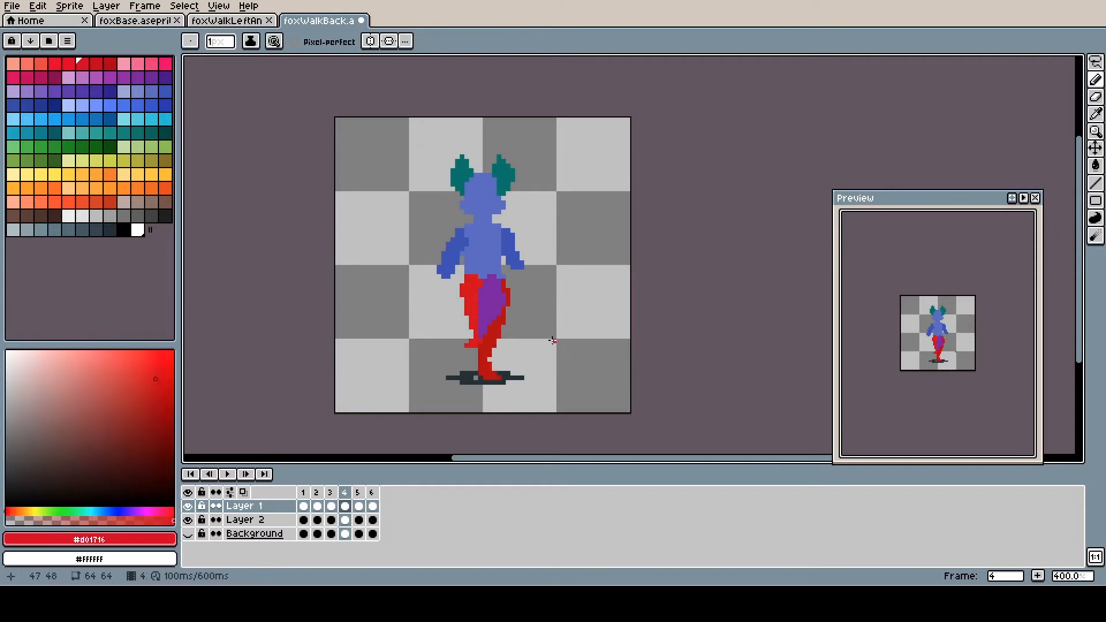
# Step: Trim the outlines of the arms in frames 3 and 6, slimming the fox's left arm in frame 6
pyautogui.keyDown('alt'); pyautogui.click(522, 273); pyautogui.keyUp('alt')
pyautogui.press('Right')
pyautogui.keyDown('alt'); pyautogui.click(610, 249); pyautogui.keyUp('alt')
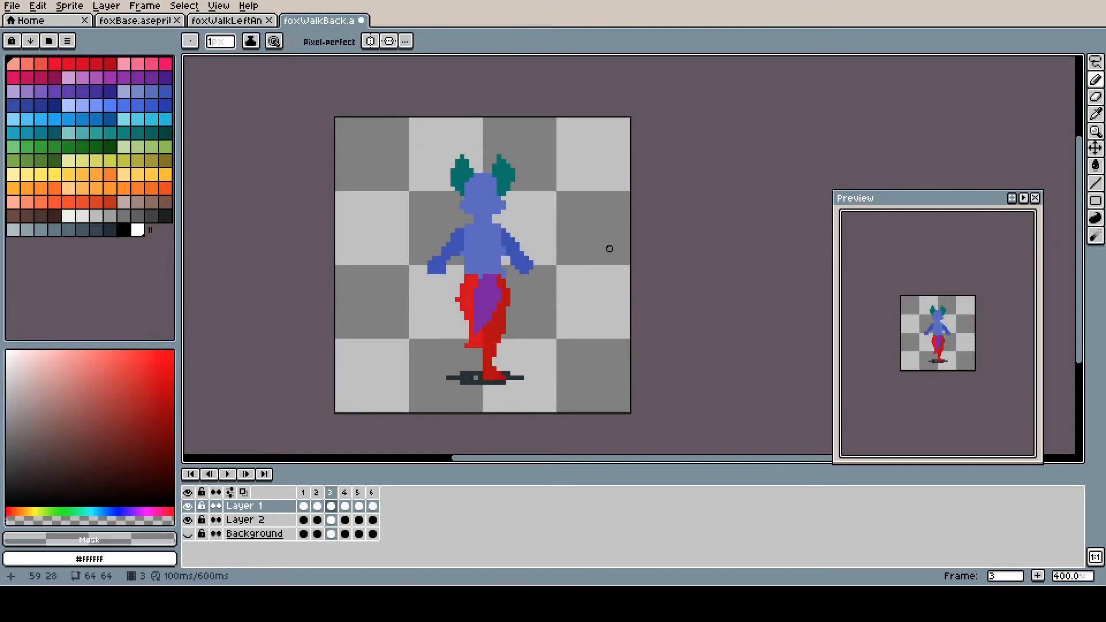
pyautogui.keyDown('alt'); pyautogui.click(516, 257); pyautogui.keyUp('alt')
pyautogui.press('Right')
pyautogui.press('Right')
pyautogui.press('Right')
pyautogui.keyDown('alt'); pyautogui.click(517, 245); pyautogui.keyUp('alt')
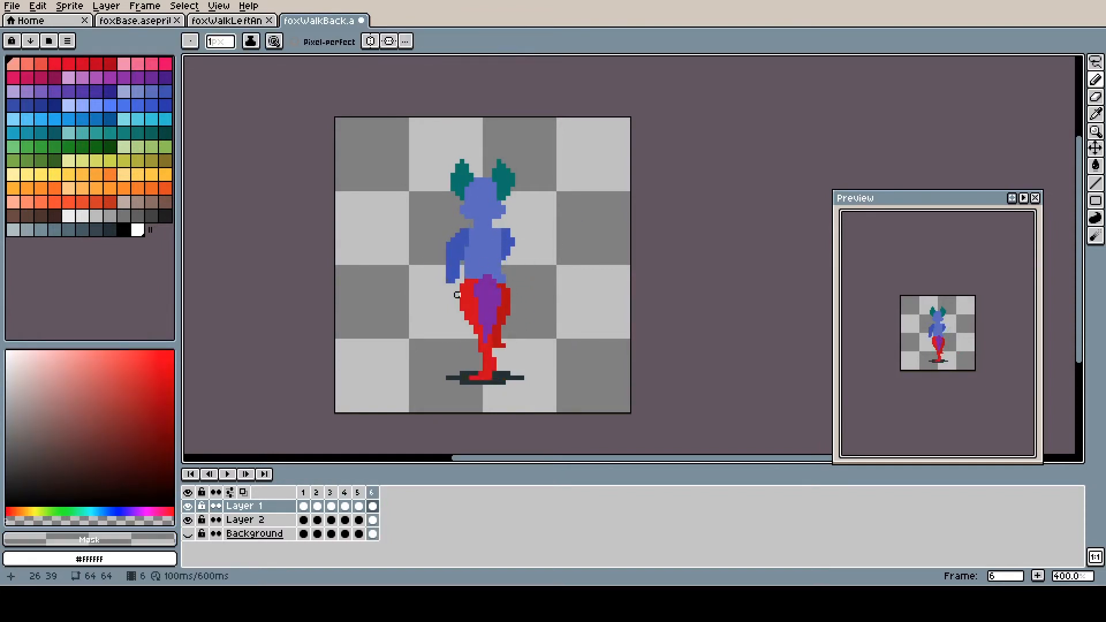
# Step: Redraw the fox's left arm in frame 4 in dark blue, bending it outward from the shoulder
pyautogui.press('Right')
pyautogui.keyDown('alt'); pyautogui.click(519, 253); pyautogui.keyUp('alt')
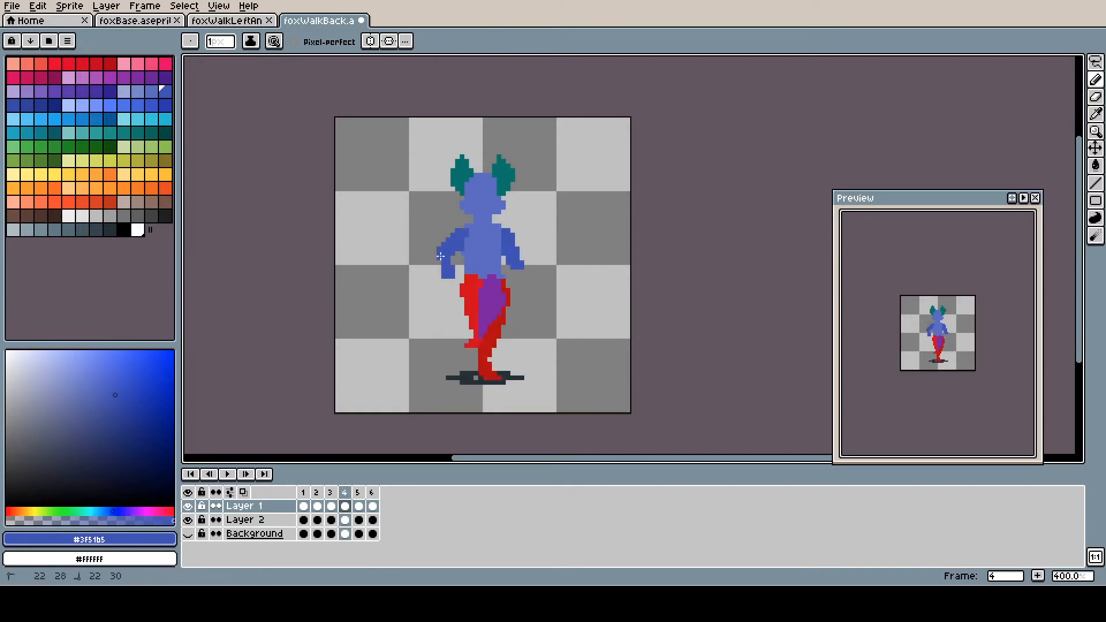
pyautogui.press('Right')
pyautogui.keyDown('alt'); pyautogui.click(524, 331); pyautogui.keyUp('alt')
pyautogui.press('Right')
pyautogui.press('Right')
pyautogui.keyDown('alt'); pyautogui.click(446, 322); pyautogui.keyUp('alt')
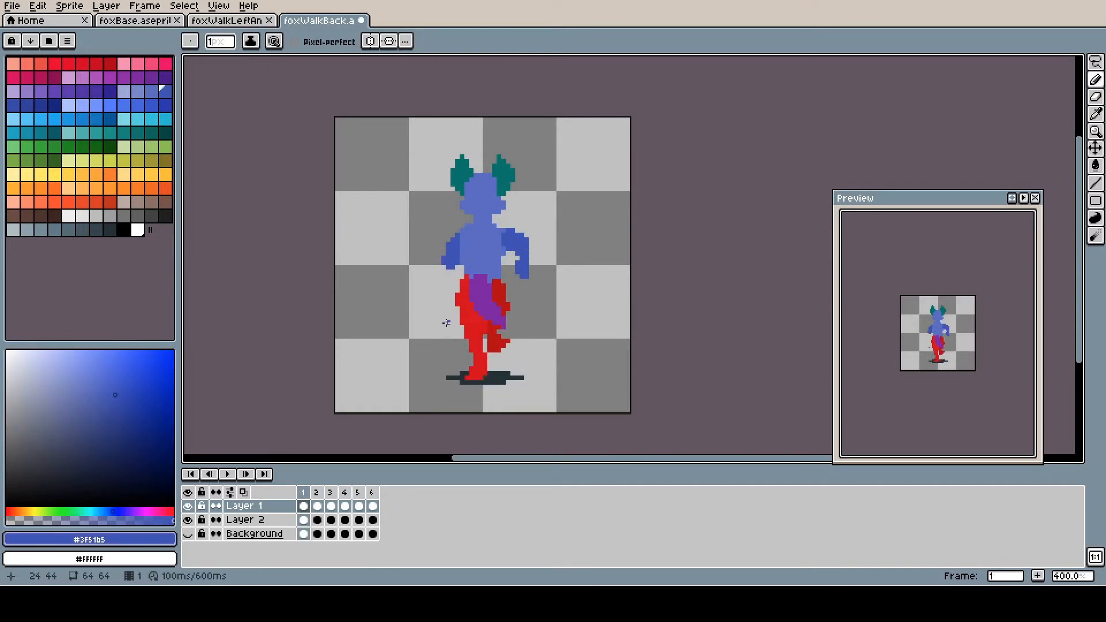
# Step: Lengthen the hand of the fox's left arm in frame 5 with dark blue
pyautogui.press('Right')
pyautogui.press('Right')
pyautogui.press('Right')
pyautogui.keyDown('alt'); pyautogui.click(490, 311); pyautogui.keyUp('alt')
pyautogui.press('Right')
pyautogui.keyDown('alt'); pyautogui.click(513, 260); pyautogui.keyUp('alt')
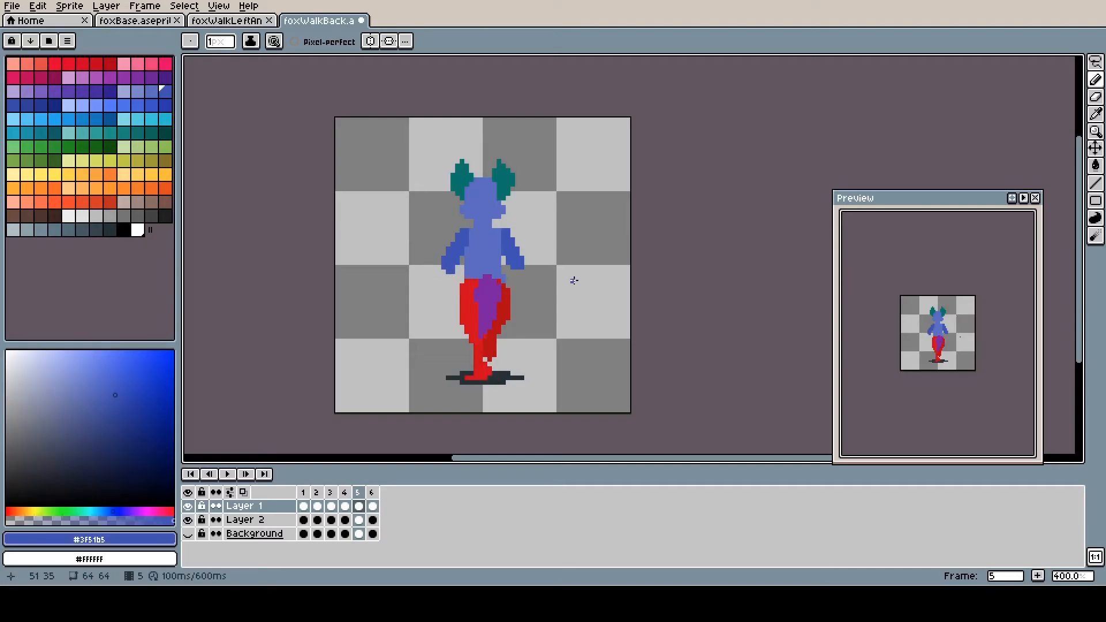
# Step: Slim the bent right arm in frame 1 by trimming its outer elbow
pyautogui.press('Right')
pyautogui.press('Right')
pyautogui.press('Right')
pyautogui.press('Right')
pyautogui.press('Right')
pyautogui.keyDown('alt'); pyautogui.click(439, 328); pyautogui.keyUp('alt')
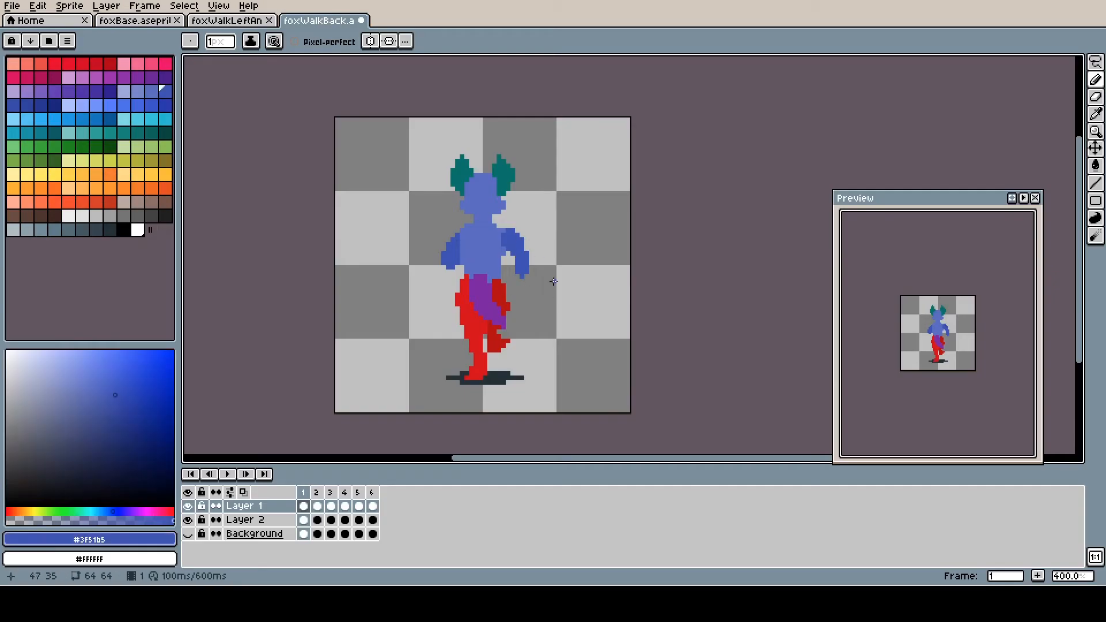
pyautogui.press('Right')
pyautogui.press('Right')
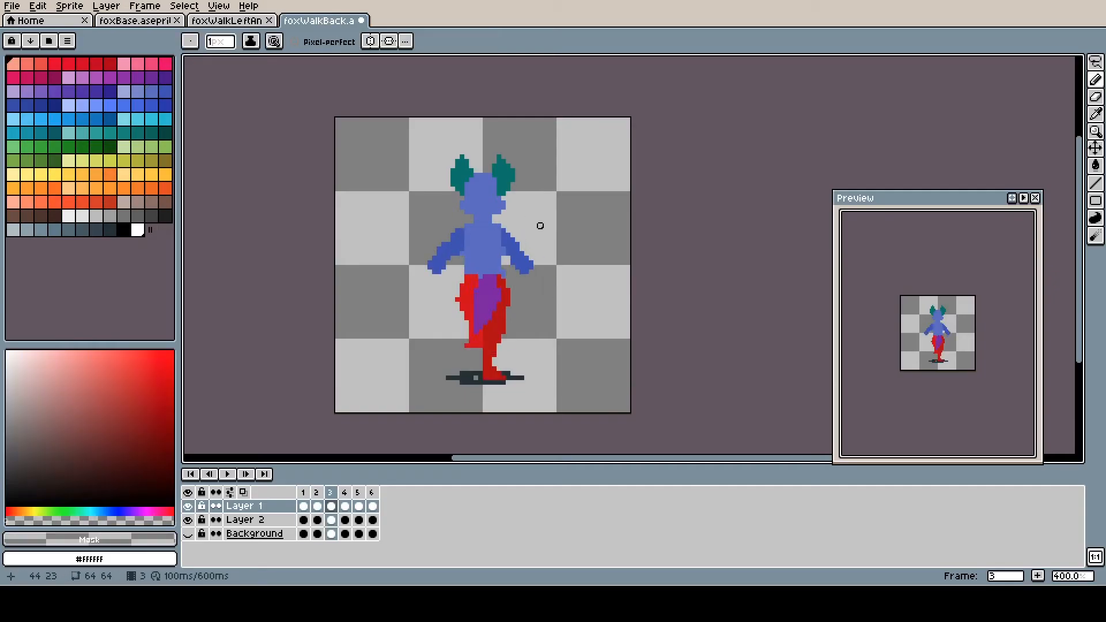
# Step: Thin the left hand in frame 3 and trim the right shoulder in frame 4
pyautogui.keyDown('alt'); pyautogui.click(527, 262); pyautogui.keyUp('alt')
pyautogui.press('Right')
pyautogui.keyDown('alt'); pyautogui.click(507, 217); pyautogui.keyUp('alt')
pyautogui.press('Right')
pyautogui.keyDown('alt'); pyautogui.click(519, 215); pyautogui.keyUp('alt')
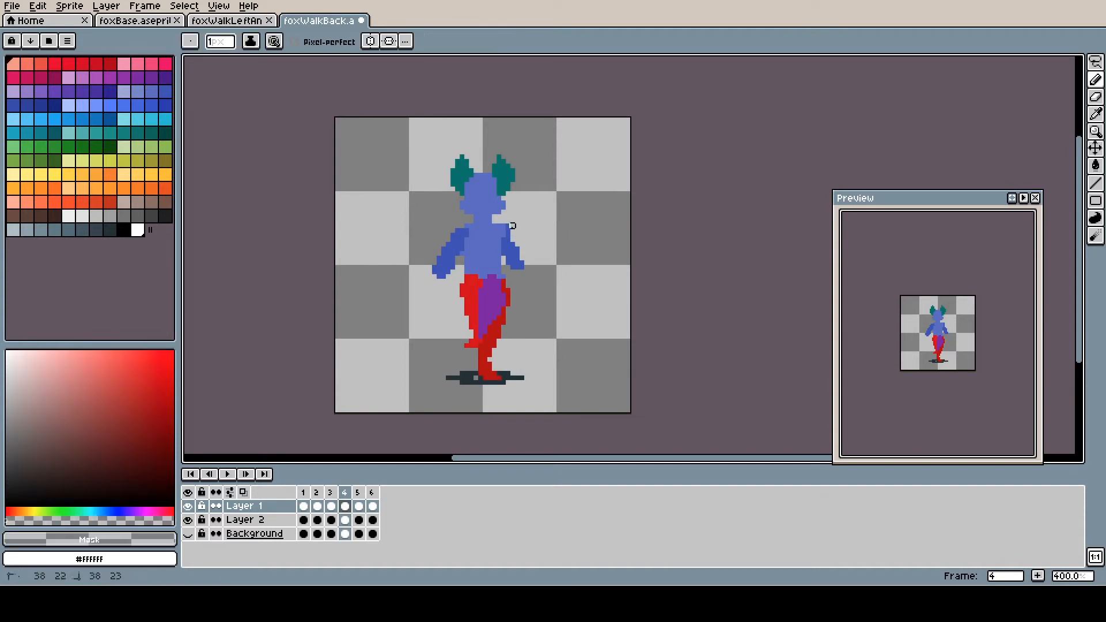
pyautogui.press('Right')
pyautogui.press('Right')
# Step: Shorten the fox's right arm in frame 5 to a stub and blend its shoulder with the body blue
pyautogui.press('Right')
pyautogui.keyDown('alt'); pyautogui.click(535, 212); pyautogui.keyUp('alt')
pyautogui.press('Right')
pyautogui.keyDown('alt'); pyautogui.click(563, 205); pyautogui.keyUp('alt')
pyautogui.press('Right')
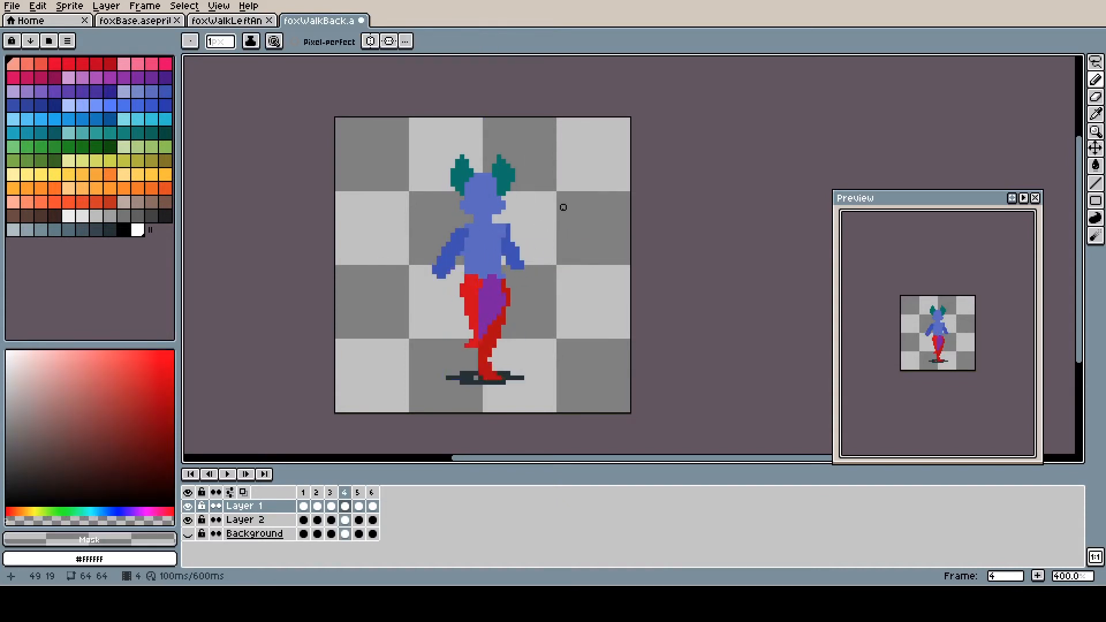
pyautogui.keyDown('alt'); pyautogui.click(578, 289); pyautogui.keyUp('alt')
pyautogui.press('Right')
pyautogui.keyDown('alt'); pyautogui.click(507, 316); pyautogui.keyUp('alt')
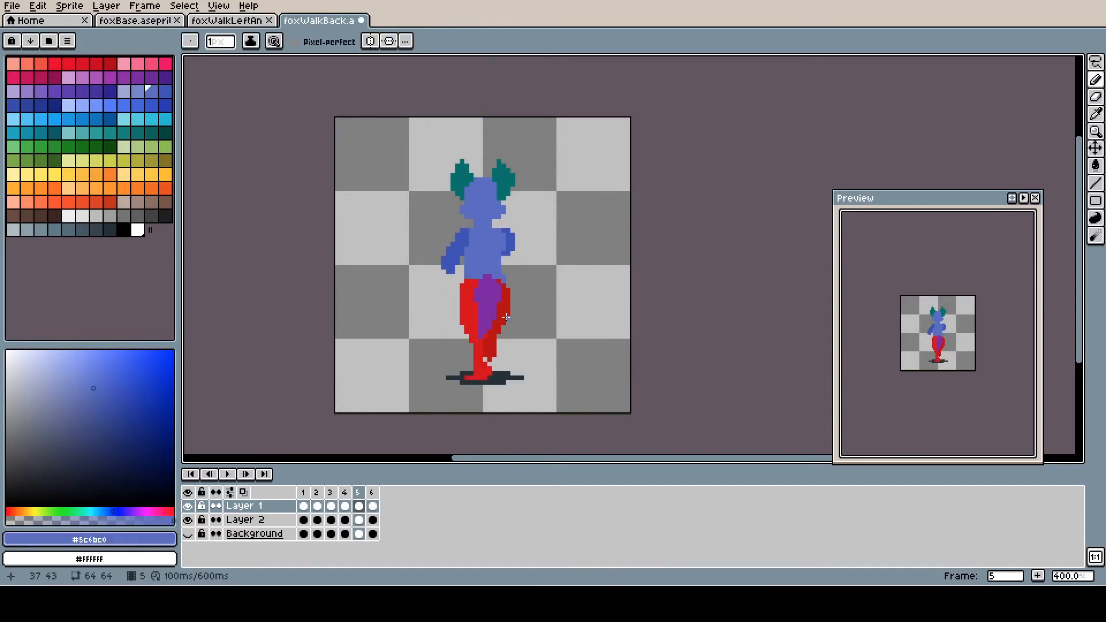
# Step: Reshape the right arm in frame 3, lengthen the one in frame 6, and save the file
pyautogui.press('Right')
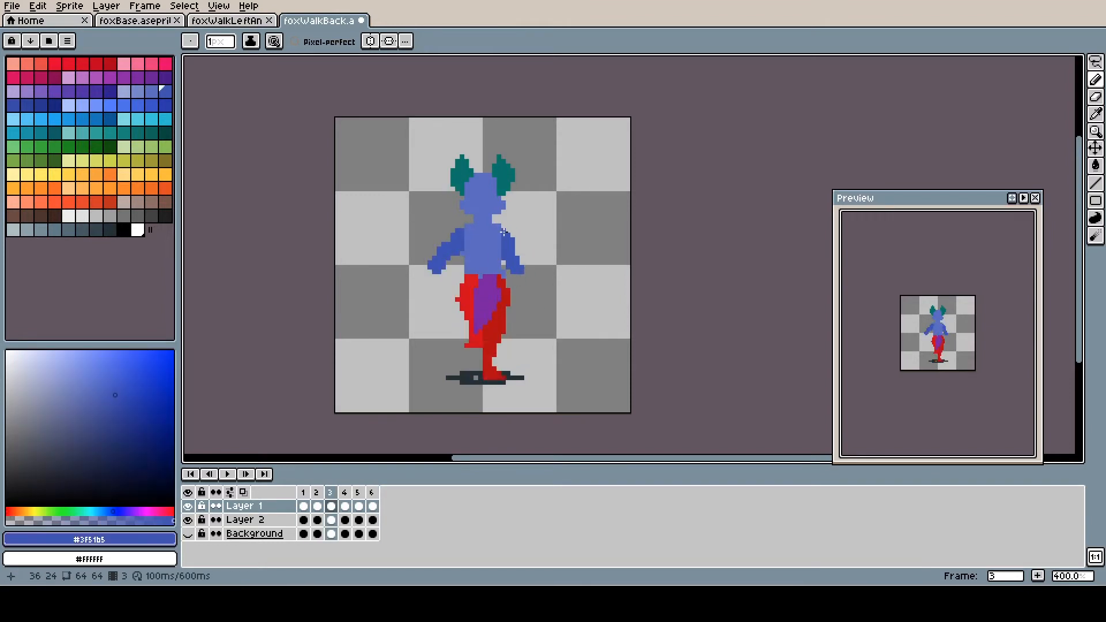
pyautogui.press('Right')
pyautogui.press('Right')
pyautogui.press('Down')
pyautogui.press('Right')
pyautogui.press('Right')
pyautogui.press('Right')
pyautogui.press('Right')
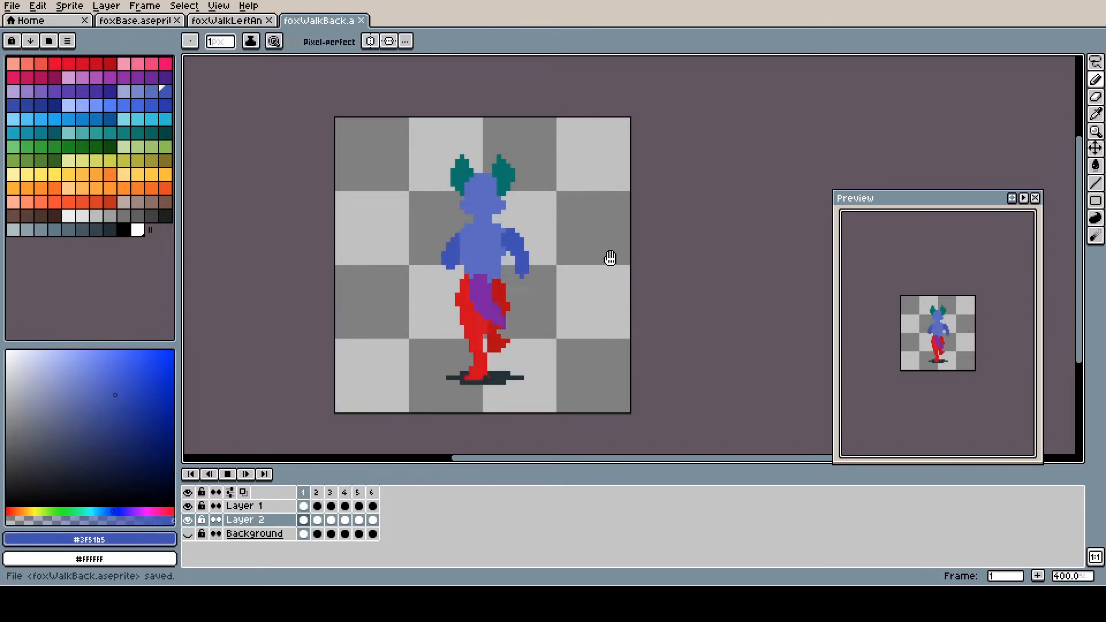
# Step: Switch back to Layer 1, touch up the purple tail, and save the file
pyautogui.press('Left')
pyautogui.keyDown('alt'); pyautogui.click(483, 293); pyautogui.keyUp('alt')
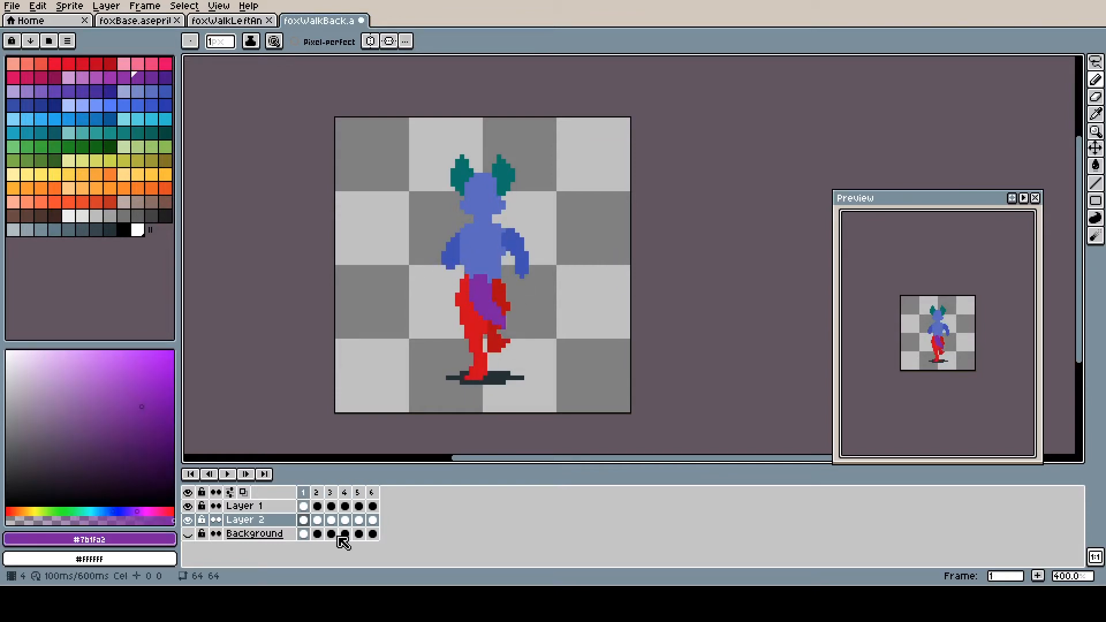
pyautogui.press('Up')
pyautogui.click(483, 292)
pyautogui.keyDown('alt'); pyautogui.click(490, 297); pyautogui.keyUp('alt')
pyautogui.hotkey('ctrl', 's')
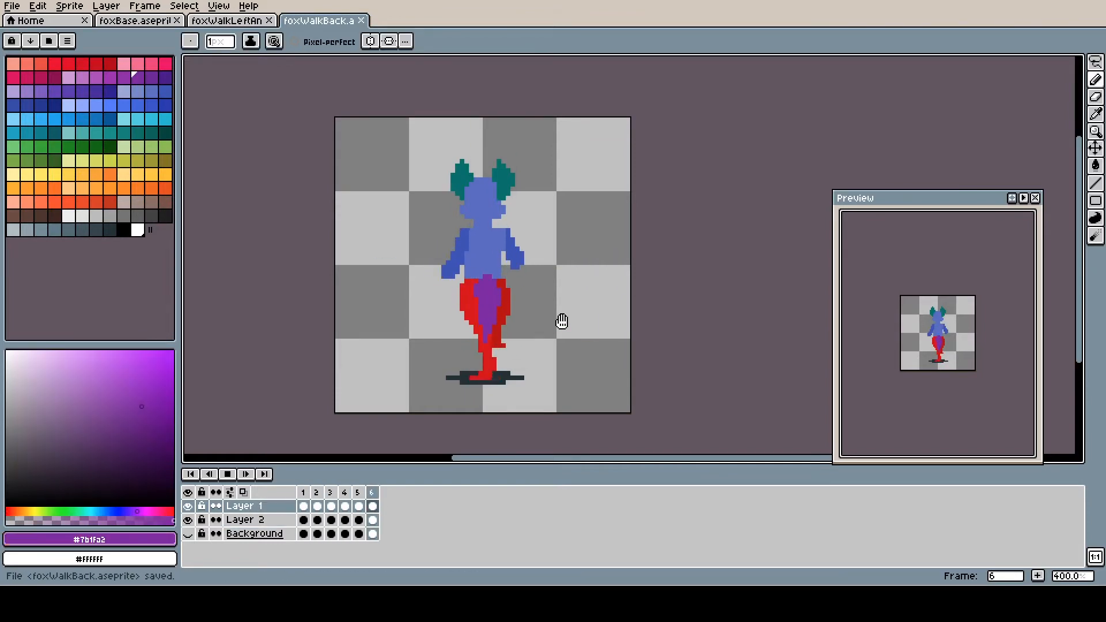
pyautogui.press('Home')
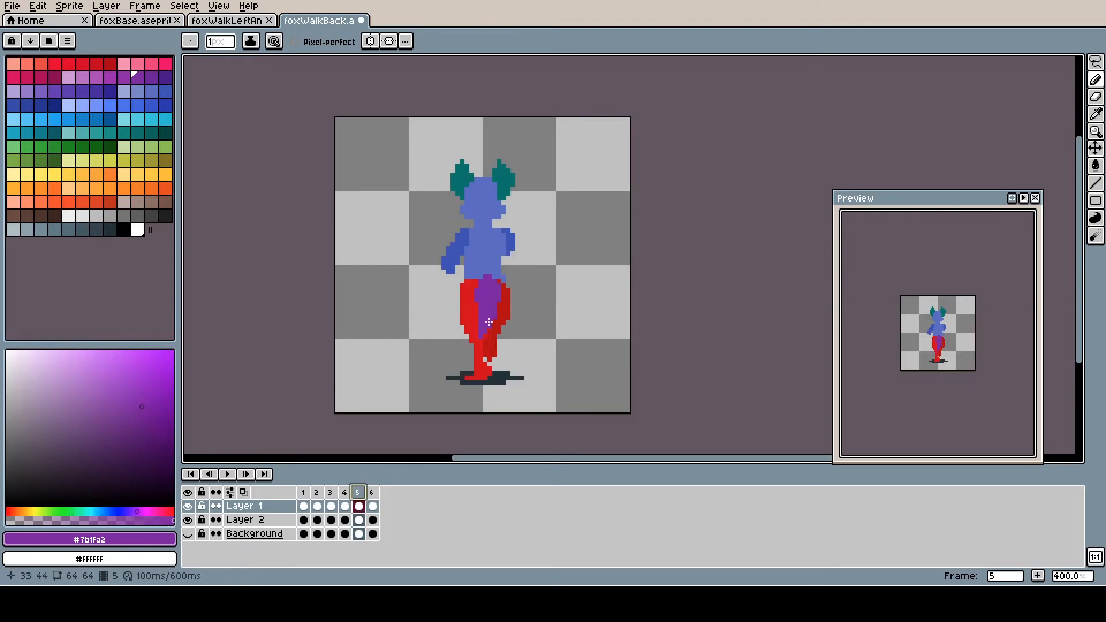
# Step: Curve the tail toward the dark red leg in frames 5 and 6, shorten its tip in frame 2, and save
pyautogui.press('Return')
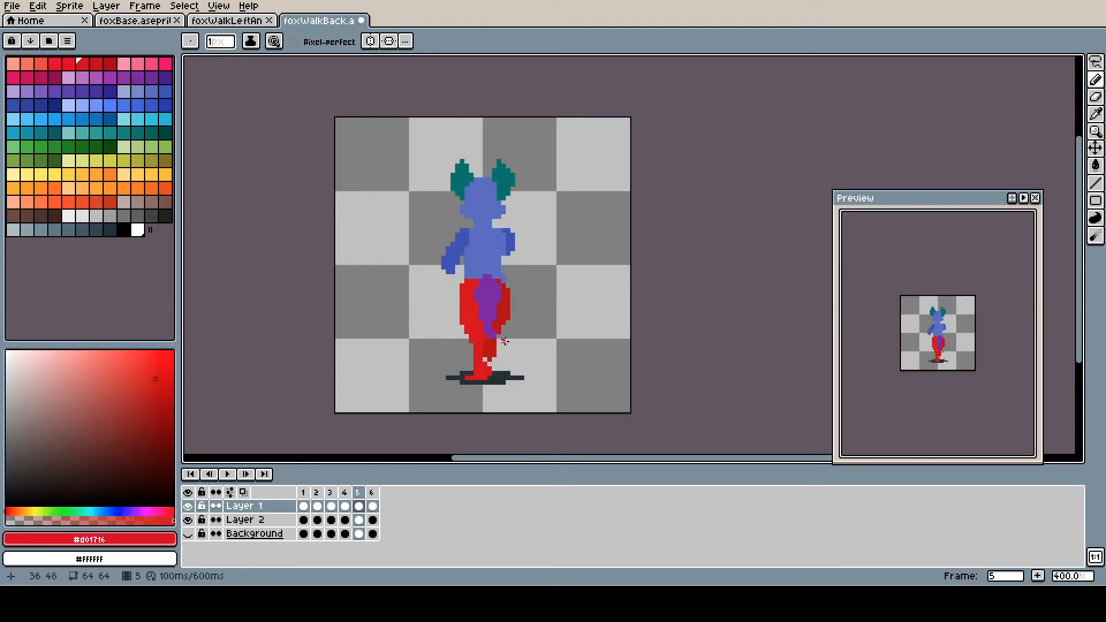
pyautogui.press('Right')
pyautogui.press('Right')
pyautogui.press('Right')
pyautogui.keyDown('alt'); pyautogui.click(487, 321); pyautogui.keyUp('alt')
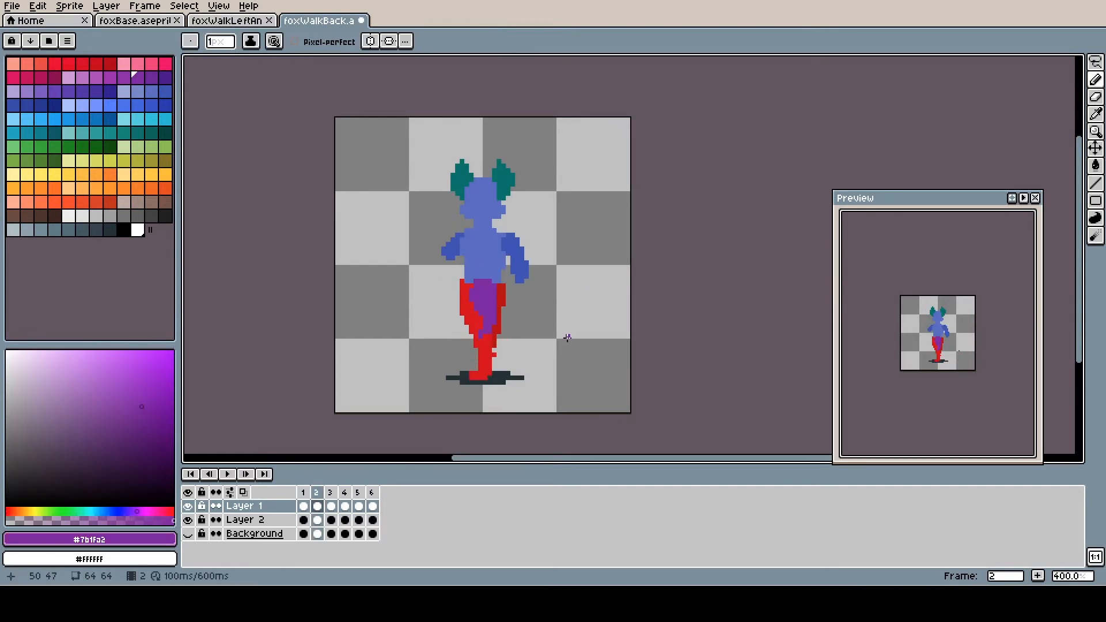
pyautogui.hotkey('ctrl', 's')
pyautogui.press('Right')
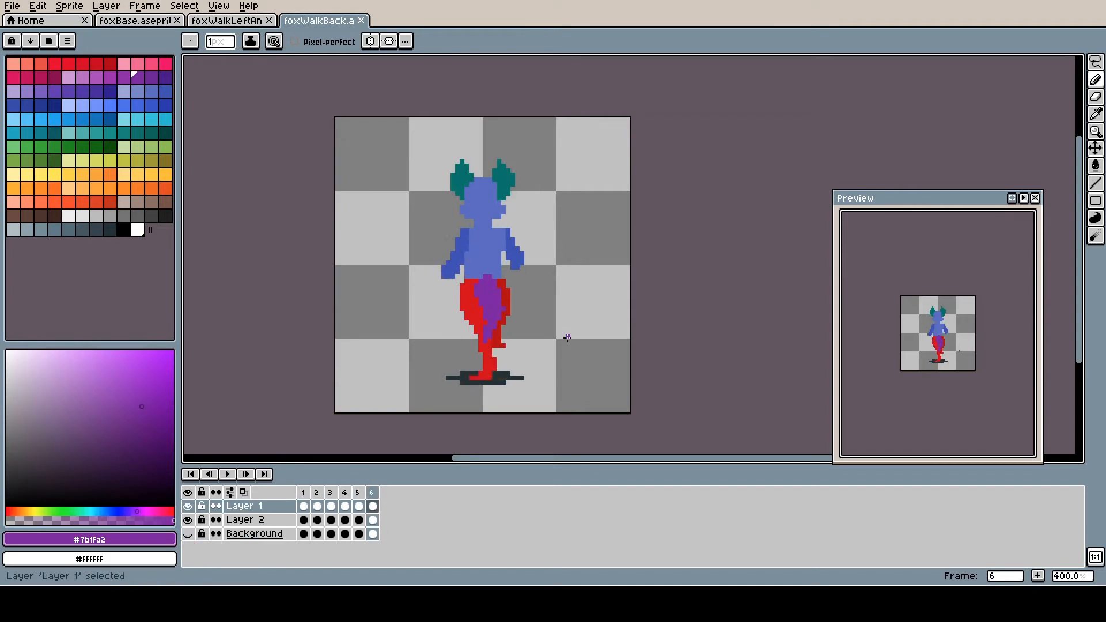
# Step: Trim stray pixels around the fox's lower legs in frames 1 to 3 with the transparent mask colour
pyautogui.press('Right')
pyautogui.keyDown('alt'); pyautogui.click(504, 324); pyautogui.keyUp('alt')
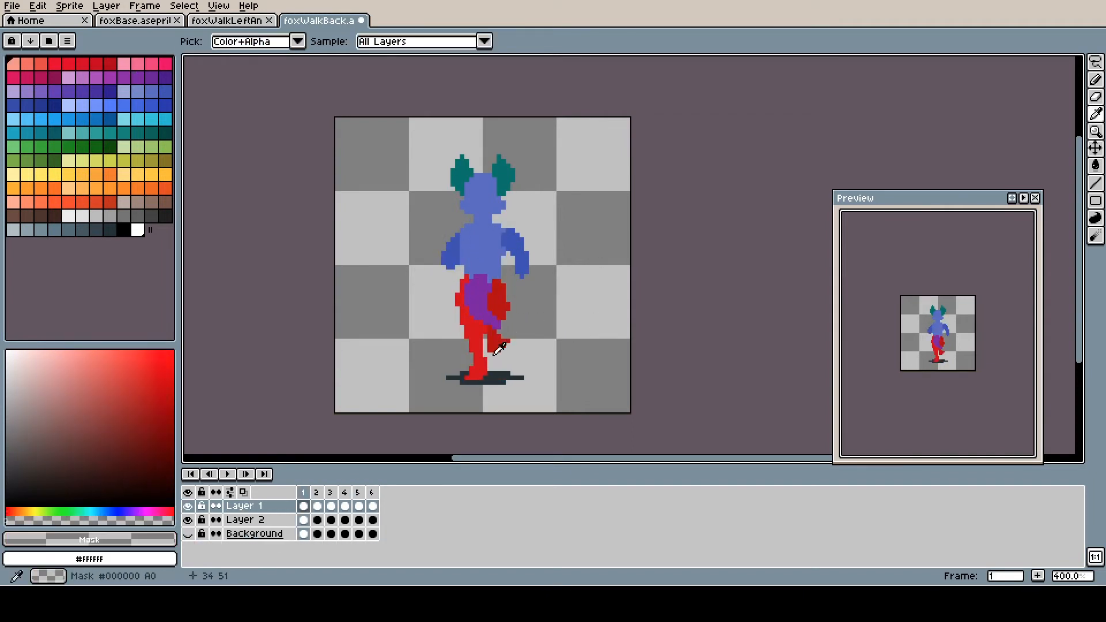
pyautogui.keyDown('alt'); pyautogui.click(499, 348); pyautogui.keyUp('alt')
pyautogui.press('Right')
pyautogui.press('Right')
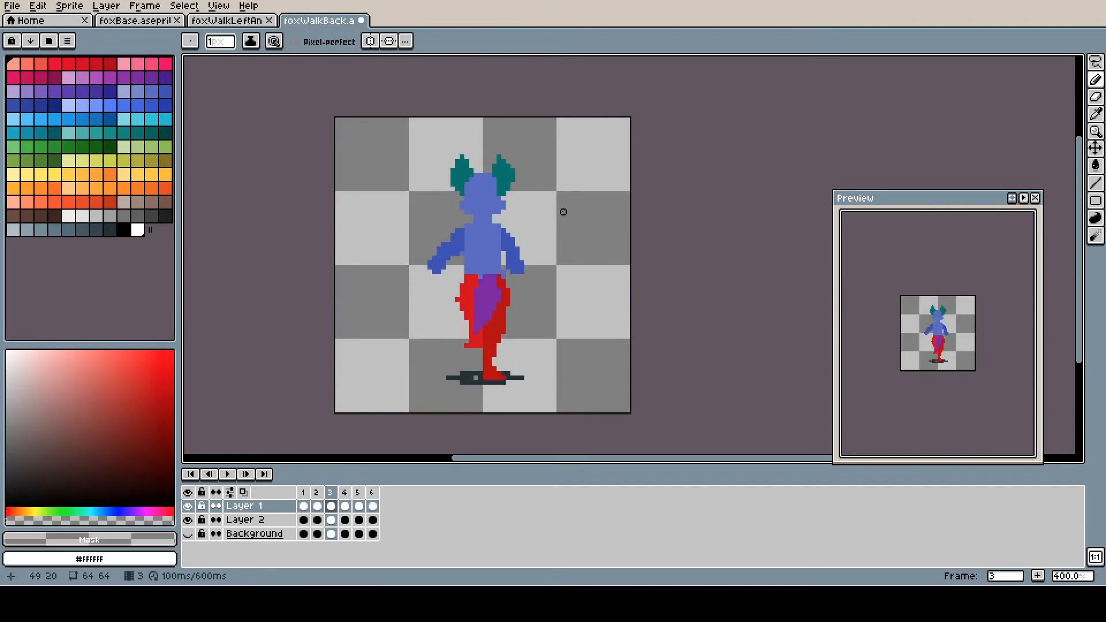
pyautogui.keyDown('alt'); pyautogui.click(499, 355); pyautogui.keyUp('alt')
pyautogui.press('Right')
# Step: Refine the outlines of the bright red and dark red legs in frames 4 and 5, and save the file
pyautogui.moveTo(486, 298); pyautogui.dragTo(481, 312)
pyautogui.keyDown('alt'); pyautogui.click(474, 291); pyautogui.keyUp('alt')
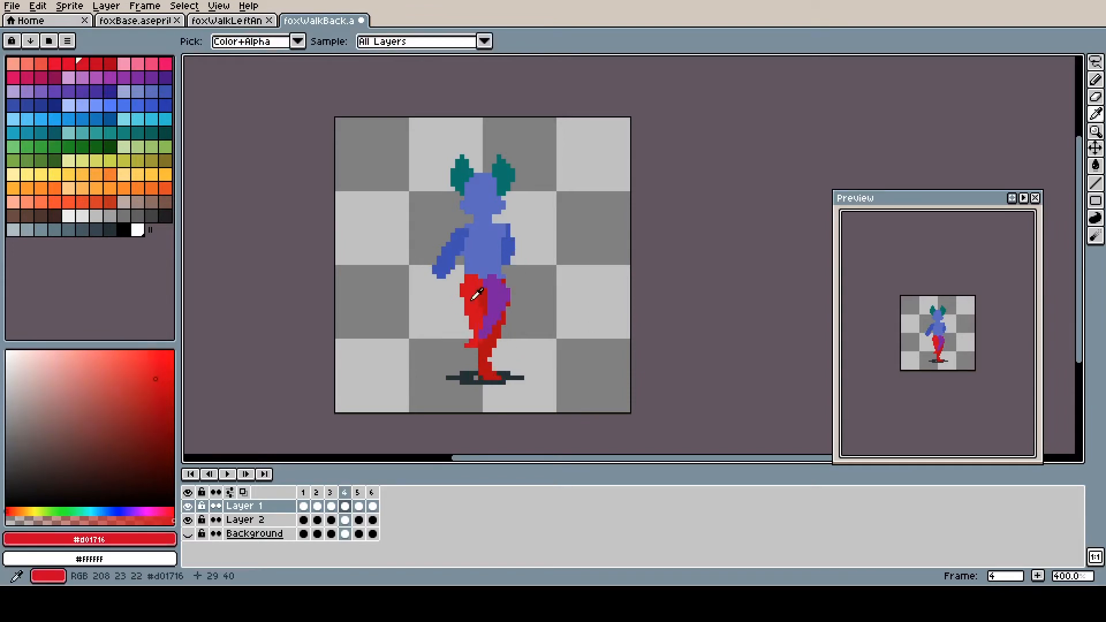
pyautogui.click(471, 340)
pyautogui.keyDown('alt'); pyautogui.click(462, 351); pyautogui.keyUp('alt')
pyautogui.keyDown('alt'); pyautogui.click(485, 353); pyautogui.keyUp('alt')
pyautogui.moveTo(476, 360); pyautogui.dragTo(476, 374)
pyautogui.keyDown('alt'); pyautogui.click(507, 353); pyautogui.keyUp('alt')
pyautogui.keyDown('alt'); pyautogui.click(476, 340); pyautogui.keyUp('alt')
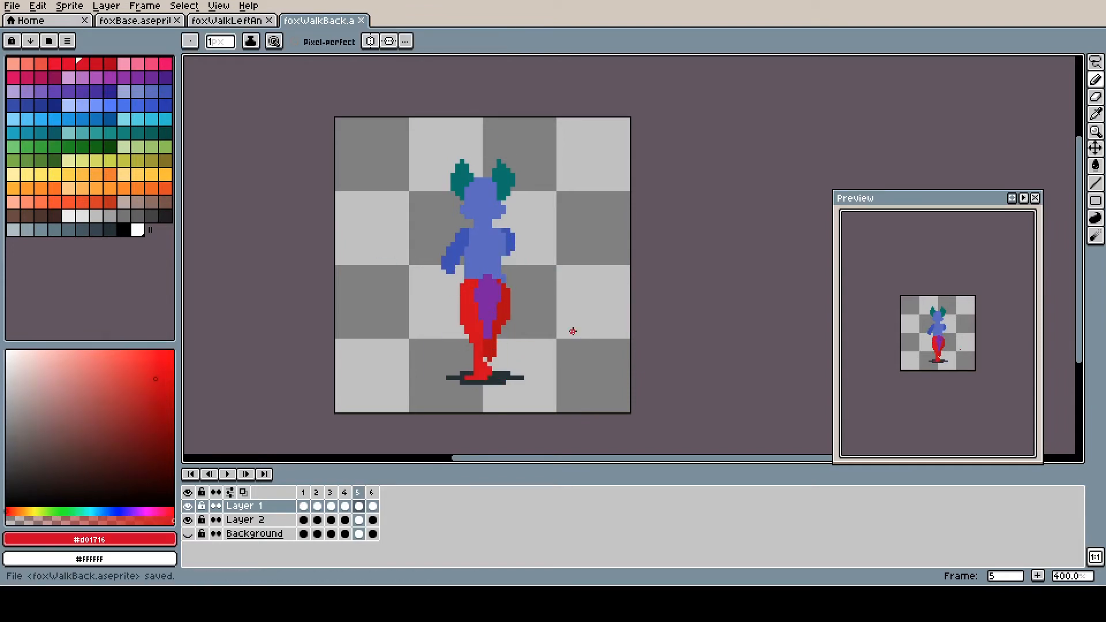
# Step: Compare frames 4 to 6 and play back the back-view walk cycle
pyautogui.press('Right')
pyautogui.press('Left')
pyautogui.press('Left')
pyautogui.press('Right')
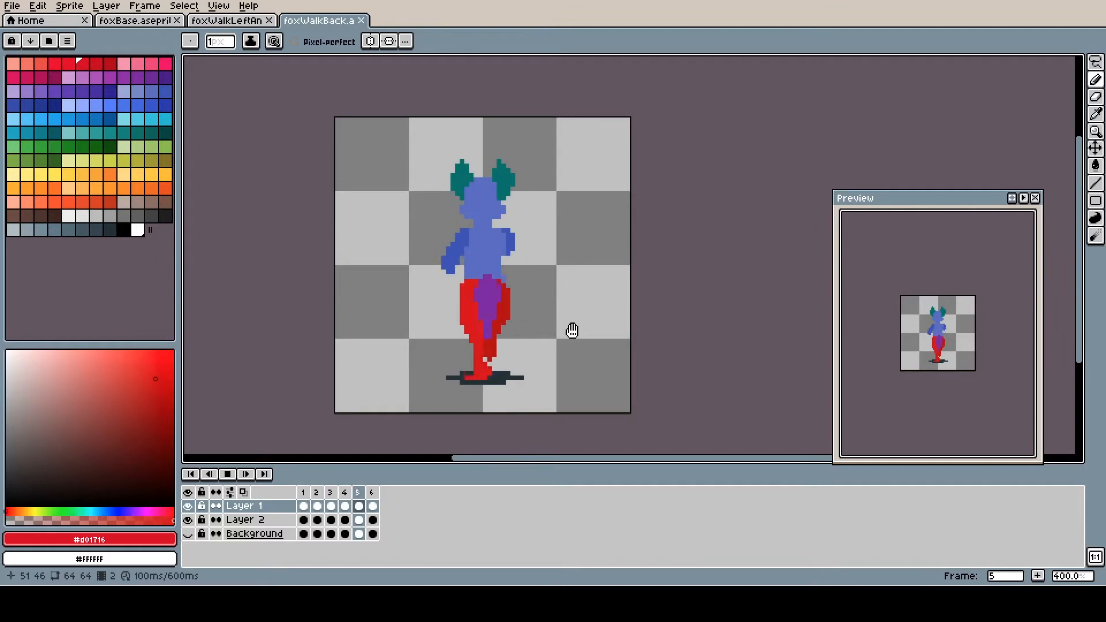
pyautogui.press('Left')
# Step: In foxBase, paint a blue #5c6bc0 torso for a new front-view pose in the gap between the standing foxes
pyautogui.click(136, 21)
pyautogui.moveTo(635, 222)
pyautogui.mouseDown()
pyautogui.moveTo(449, 236)
pyautogui.moveTo(698, 226)
pyautogui.mouseUp()
pyautogui.keyDown('alt'); pyautogui.click(697, 226); pyautogui.keyUp('alt')
pyautogui.moveTo(485, 214); pyautogui.dragTo(518, 213)
pyautogui.press('i')
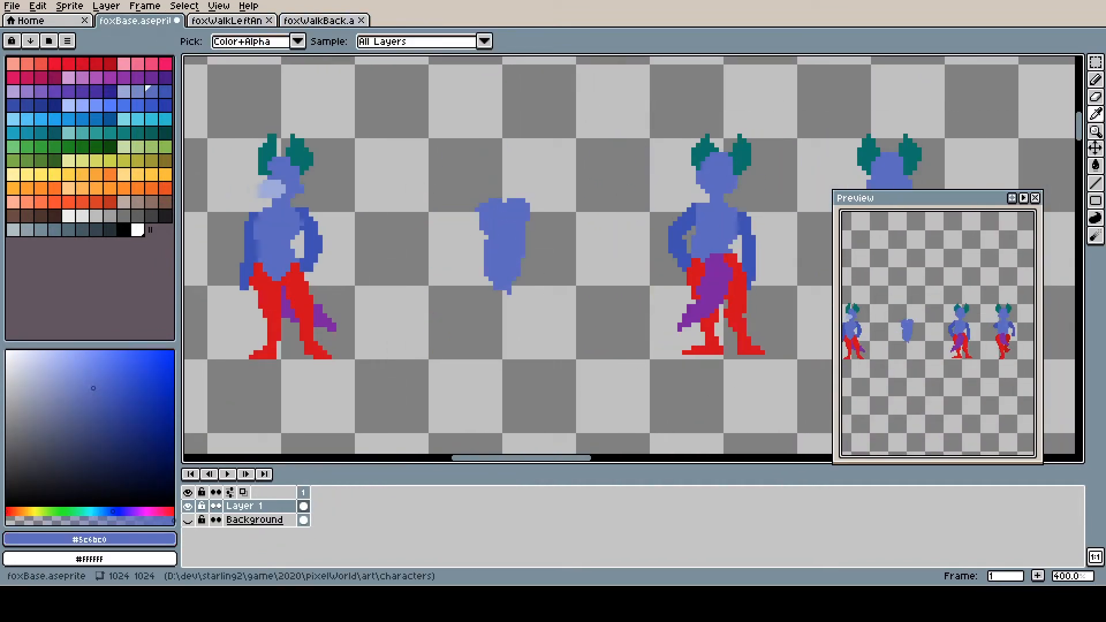
# Step: Paint a bright red standing leg and a shorter dark red raised leg below the new torso
pyautogui.press('b')
pyautogui.keyDown('alt'); pyautogui.click(692, 271); pyautogui.keyUp('alt')
pyautogui.moveTo(490, 268)
pyautogui.mouseDown()
pyautogui.moveTo(497, 317)
pyautogui.moveTo(441, 289)
pyautogui.moveTo(473, 337)
pyautogui.mouseUp()
pyautogui.hscroll(1, 519, 276)
# Step: Add a blue head with a pale blue muzzle and two teal ears above the new torso
pyautogui.keyDown('alt'); pyautogui.click(461, 243); pyautogui.keyUp('alt')
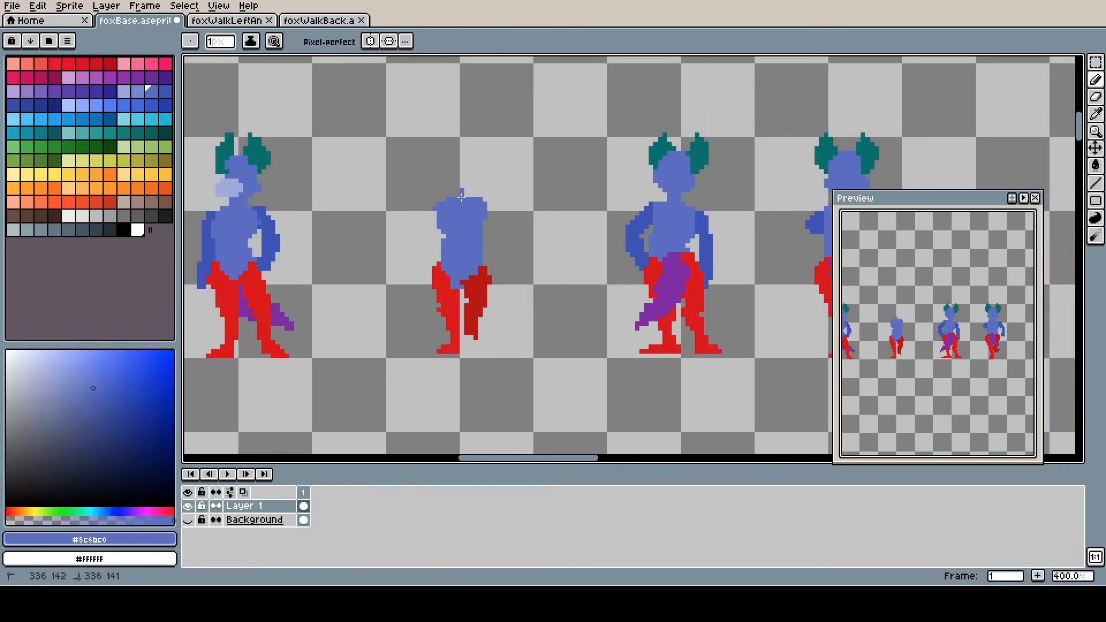
pyautogui.moveTo(464, 167); pyautogui.dragTo(455, 190)
pyautogui.keyDown('alt'); pyautogui.click(256, 153); pyautogui.keyUp('alt')
pyautogui.moveTo(479, 136); pyautogui.dragTo(483, 155)
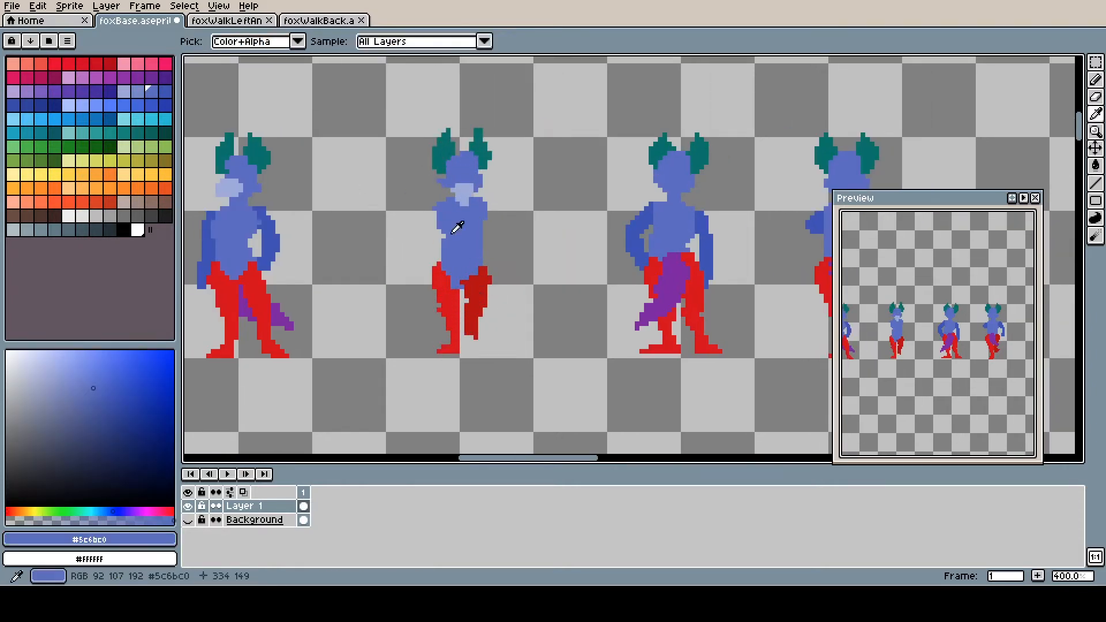
# Step: Reshape the hips of the new pose so the legs taper in under the blue torso
pyautogui.keyDown('alt'); pyautogui.click(461, 277); pyautogui.keyUp('alt')
pyautogui.moveTo(455, 259)
pyautogui.mouseDown()
pyautogui.moveTo(461, 315)
pyautogui.moveTo(479, 259)
pyautogui.mouseUp()
pyautogui.keyDown('alt'); pyautogui.click(464, 230); pyautogui.keyUp('alt')
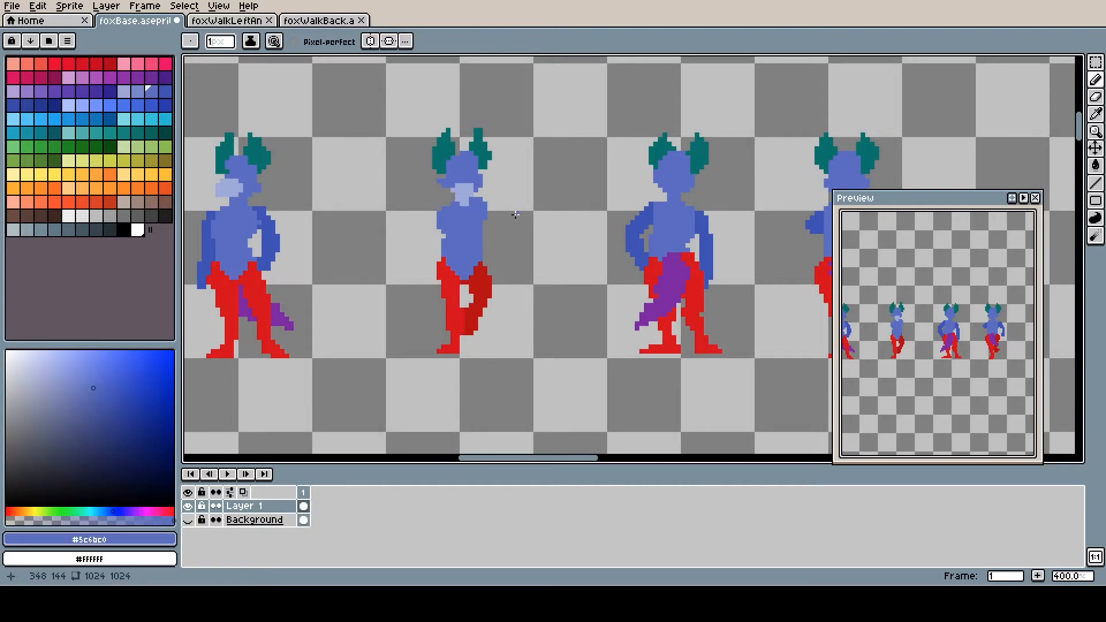
# Step: Paint a long blue arm on one side of the torso and a short dark blue bent arm on the other
pyautogui.moveTo(441, 213); pyautogui.dragTo(424, 263)
pyautogui.keyDown('alt'); pyautogui.click(429, 237); pyautogui.keyUp('alt')
pyautogui.moveTo(500, 230); pyautogui.dragTo(492, 214)
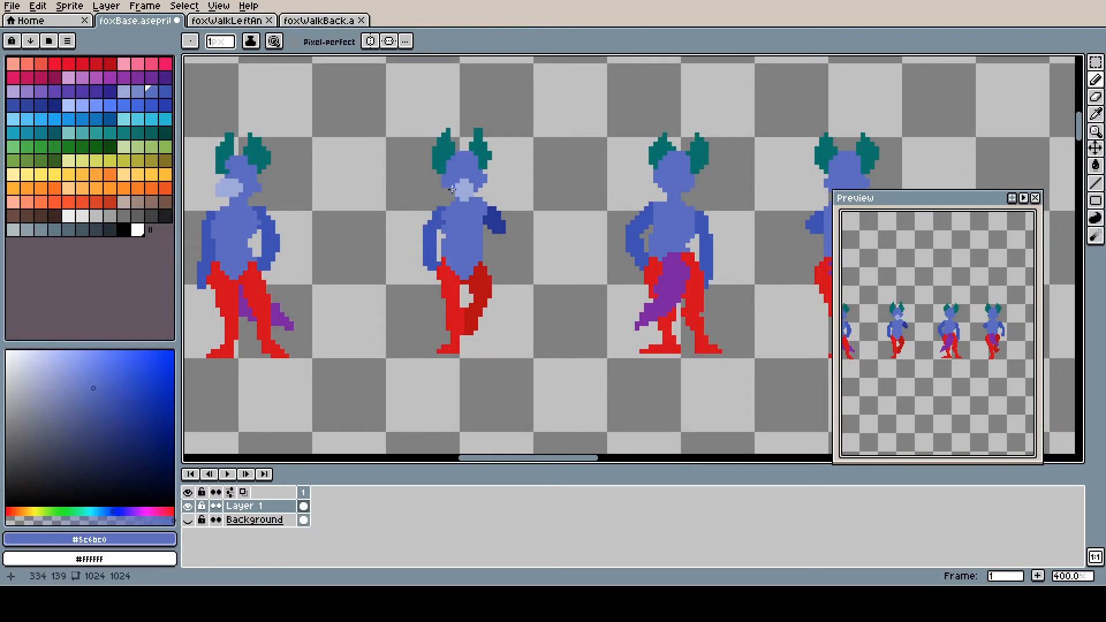
# Step: Slim the lower legs and straighten the long arm of the front-view pose, and save foxBase
pyautogui.keyDown('alt'); pyautogui.click(479, 327); pyautogui.keyUp('alt')
pyautogui.keyDown('alt'); pyautogui.click(421, 240); pyautogui.keyUp('alt')
pyautogui.moveTo(421, 268); pyautogui.dragTo(425, 278)
pyautogui.hotkey('ctrl', 's')
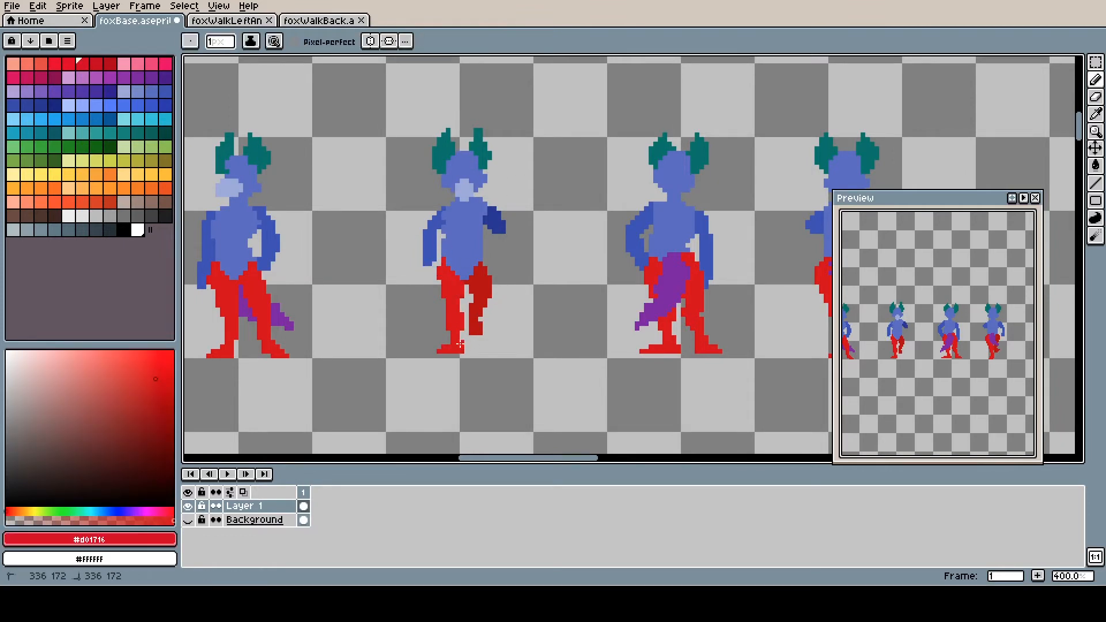
# Step: Copy the finished front-view fox from foxBase into a new sprite
pyautogui.moveTo(383, 73); pyautogui.dragTo(563, 395)
pyautogui.hotkey('ctrl', 'c')
pyautogui.hotkey('ctrl', 'alt', 'v')
pyautogui.scroll(3, 573, 309)
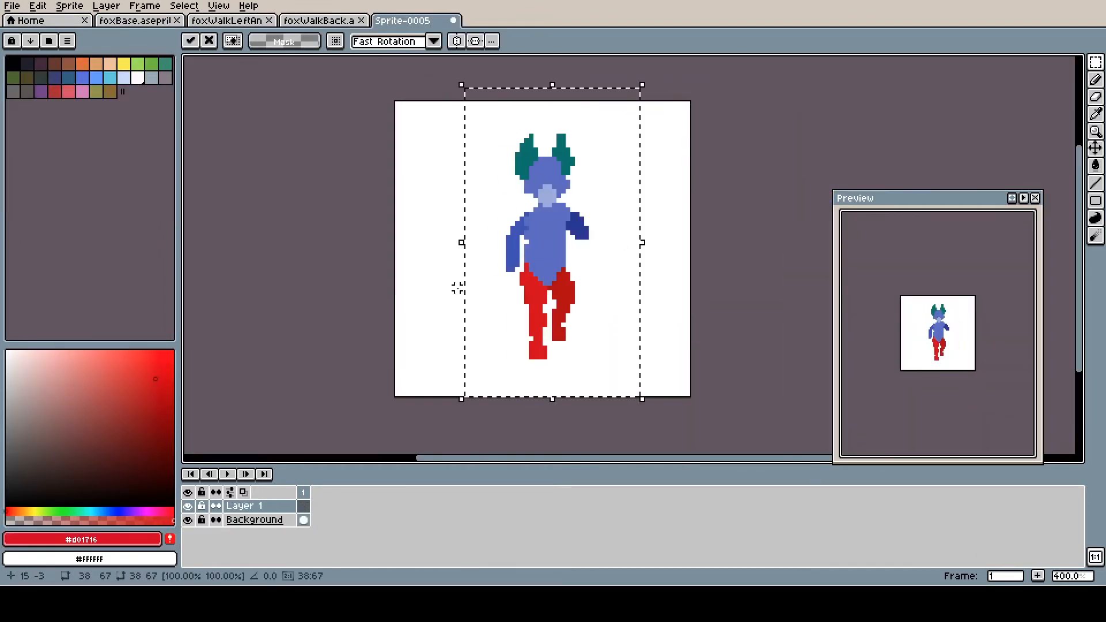
# Step: Add a dark #263238 ground shadow on Layer 2 beneath the fox, and save the sprite as fokWalkForward
pyautogui.doubleClick(245, 520)
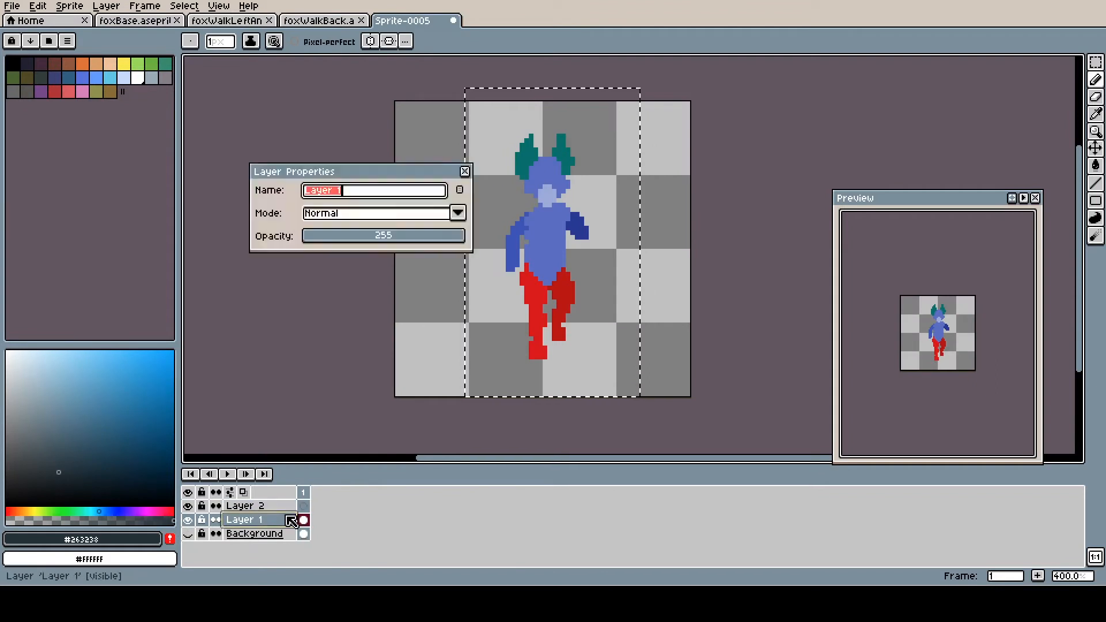
pyautogui.press('Return')
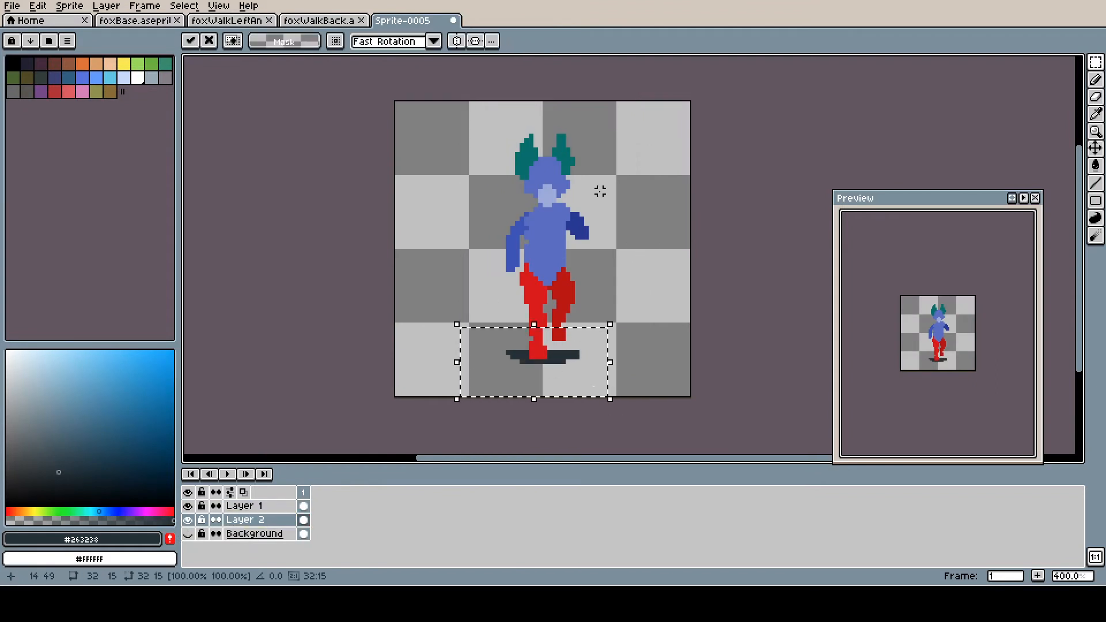
pyautogui.hotkey('ctrl', 's')
pyautogui.press('Return')
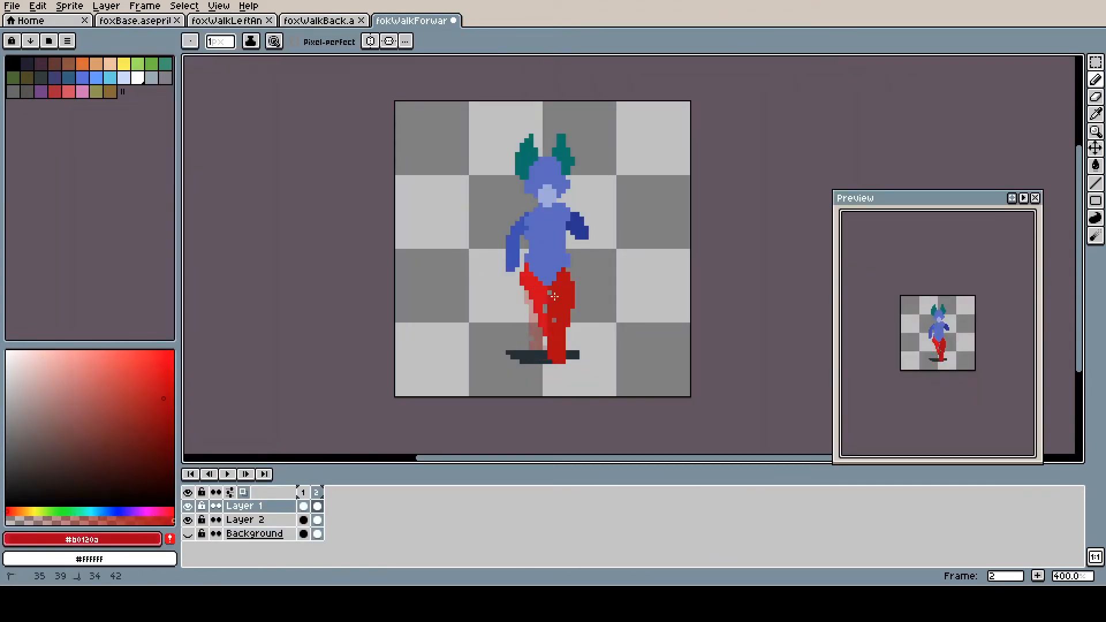
# Step: In frame 2, repaint the dark red leg as the standing leg and lower the upper body by one pixel
pyautogui.moveTo(554, 296); pyautogui.dragTo(564, 346)
pyautogui.keyDown('alt'); pyautogui.click(546, 359); pyautogui.keyUp('alt')
pyautogui.keyDown('alt'); pyautogui.click(543, 297); pyautogui.keyUp('alt')
pyautogui.press('q')
pyautogui.moveTo(516, 111)
pyautogui.mouseDown()
pyautogui.moveTo(484, 166)
pyautogui.moveTo(516, 111)
pyautogui.mouseUp()
pyautogui.press('Down')
pyautogui.keyDown('alt'); pyautogui.click(540, 274); pyautogui.keyUp('alt')
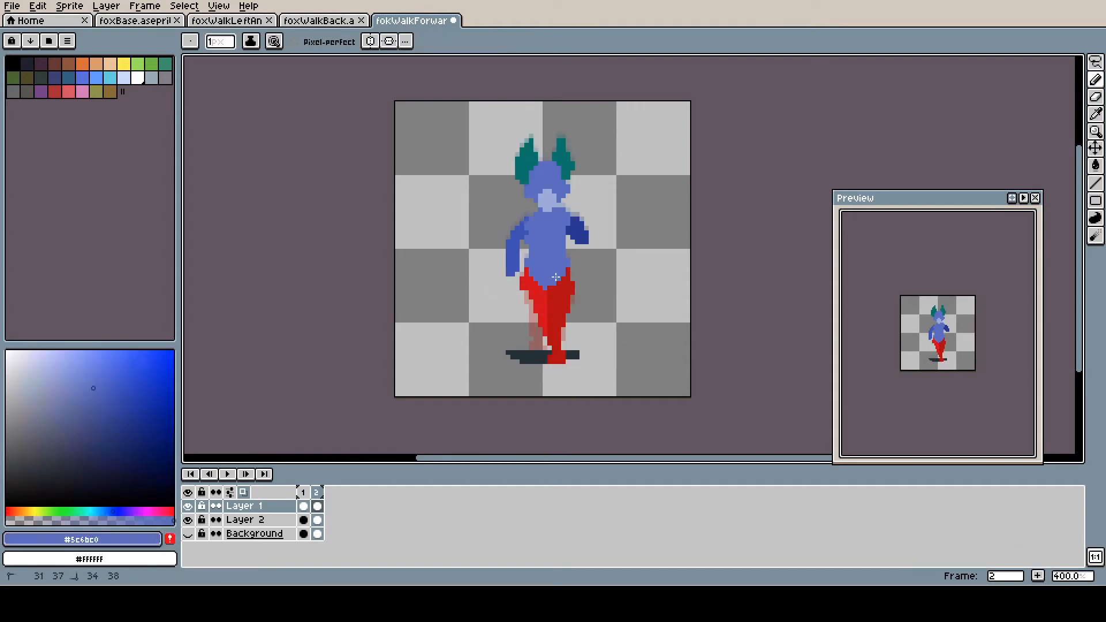
# Step: Blend the hips and shoulder with the body blue and adjust the dark blue arm in frame 2
pyautogui.keyDown('alt'); pyautogui.click(571, 275); pyautogui.keyUp('alt')
pyautogui.keyDown('alt'); pyautogui.click(564, 217); pyautogui.keyUp('alt')
pyautogui.keyDown('alt'); pyautogui.click(593, 239); pyautogui.keyUp('alt')
pyautogui.keyDown('alt'); pyautogui.click(564, 272); pyautogui.keyUp('alt')
pyautogui.moveTo(587, 236)
pyautogui.mouseDown()
pyautogui.moveTo(575, 241)
pyautogui.moveTo(586, 247)
pyautogui.mouseUp()
# Step: In frame 3, raise the upper body by one pixel, shorten the bright red leg and slim the dark red standing leg
pyautogui.press('q')
pyautogui.press('Up')
pyautogui.hotkey('ctrl', 'd')
pyautogui.press('b')
pyautogui.keyDown('alt'); pyautogui.click(526, 312); pyautogui.keyUp('alt')
pyautogui.moveTo(540, 334)
pyautogui.mouseDown()
pyautogui.moveTo(540, 297)
pyautogui.moveTo(521, 308)
pyautogui.mouseUp()
pyautogui.keyDown('alt'); pyautogui.click(534, 297); pyautogui.keyUp('alt')
pyautogui.moveTo(527, 272)
pyautogui.mouseDown()
pyautogui.moveTo(527, 309)
pyautogui.moveTo(557, 286)
pyautogui.mouseUp()
pyautogui.keyDown('alt'); pyautogui.click(554, 311); pyautogui.keyUp('alt')
pyautogui.keyDown('alt'); pyautogui.click(578, 301); pyautogui.keyUp('alt')
pyautogui.moveTo(572, 301); pyautogui.dragTo(564, 320)
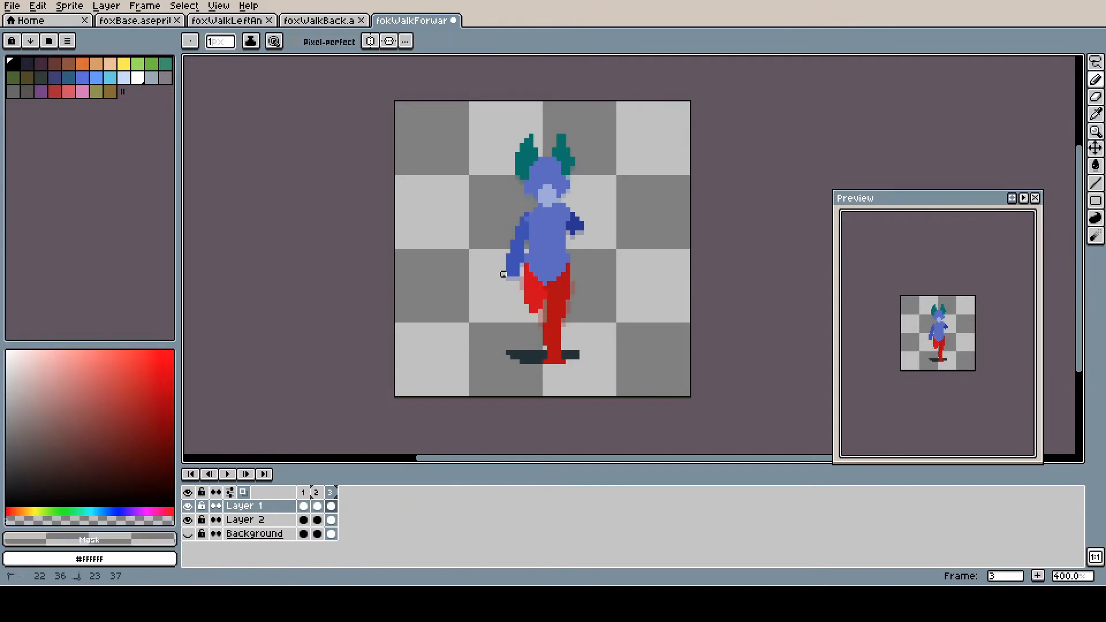
# Step: Shorten the blue arm and lengthen the dark blue arm in frame 3, add frame 4, and save the file
pyautogui.moveTo(503, 274); pyautogui.dragTo(518, 265)
pyautogui.keyDown('alt'); pyautogui.click(575, 223); pyautogui.keyUp('alt')
pyautogui.moveTo(580, 232); pyautogui.dragTo(586, 247)
pyautogui.press('Left')
pyautogui.press('Right')
pyautogui.hotkey('alt', 'n')
pyautogui.hotkey('ctrl', 's')
# Step: Lengthen the bright red leg and reshape the dark red standing leg in frame 4
pyautogui.keyDown('alt'); pyautogui.click(524, 291); pyautogui.keyUp('alt')
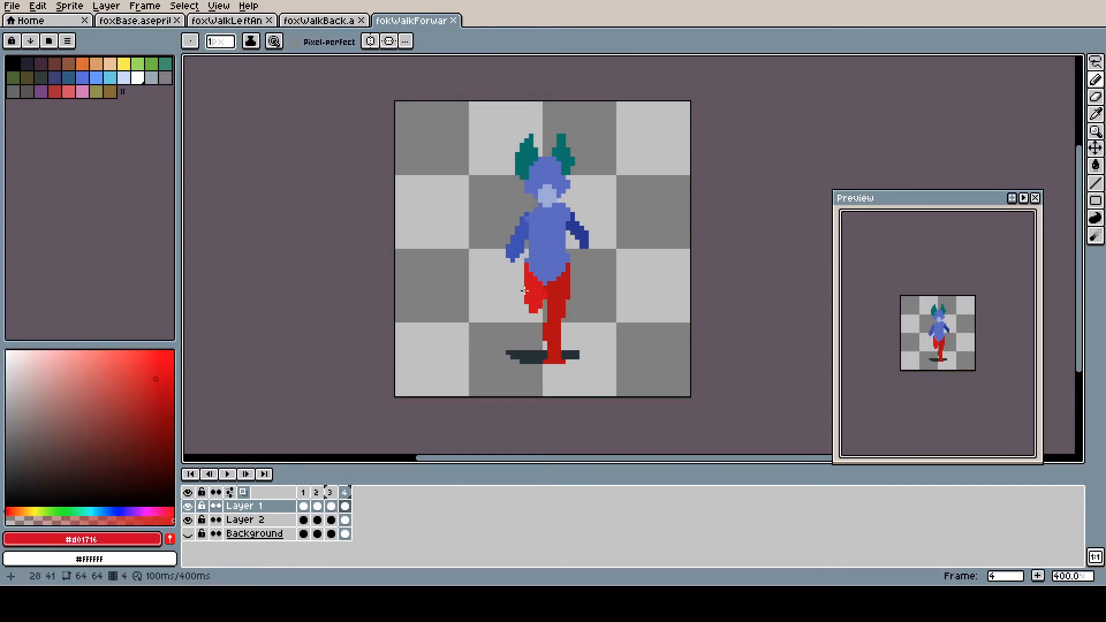
pyautogui.keyDown('alt'); pyautogui.click(578, 318); pyautogui.keyUp('alt')
pyautogui.moveTo(523, 289); pyautogui.dragTo(548, 360)
pyautogui.keyDown('alt'); pyautogui.click(554, 294); pyautogui.keyUp('alt')
pyautogui.moveTo(554, 294); pyautogui.dragTo(561, 356)
# Step: Extend the dark blue arm downward and shorten the blue arm in frame 4, and save the file
pyautogui.keyDown('alt'); pyautogui.click(579, 235); pyautogui.keyUp('alt')
pyautogui.moveTo(583, 259)
pyautogui.mouseDown()
pyautogui.moveTo(582, 244)
pyautogui.moveTo(591, 259)
pyautogui.mouseUp()
pyautogui.keyDown('alt'); pyautogui.click(600, 235); pyautogui.keyUp('alt')
pyautogui.moveTo(587, 233); pyautogui.dragTo(587, 237)
pyautogui.moveTo(509, 252); pyautogui.dragTo(518, 257)
pyautogui.keyDown('alt'); pyautogui.click(518, 240); pyautogui.keyUp('alt')
pyautogui.hotkey('ctrl', 's')
# Step: Add frame 5 and lower the fox's upper body by one pixel in it
pyautogui.hotkey('alt', 'n')
pyautogui.keyDown('alt'); pyautogui.click(578, 306); pyautogui.keyUp('alt')
pyautogui.press('q')
pyautogui.moveTo(507, 109); pyautogui.dragTo(457, 141)
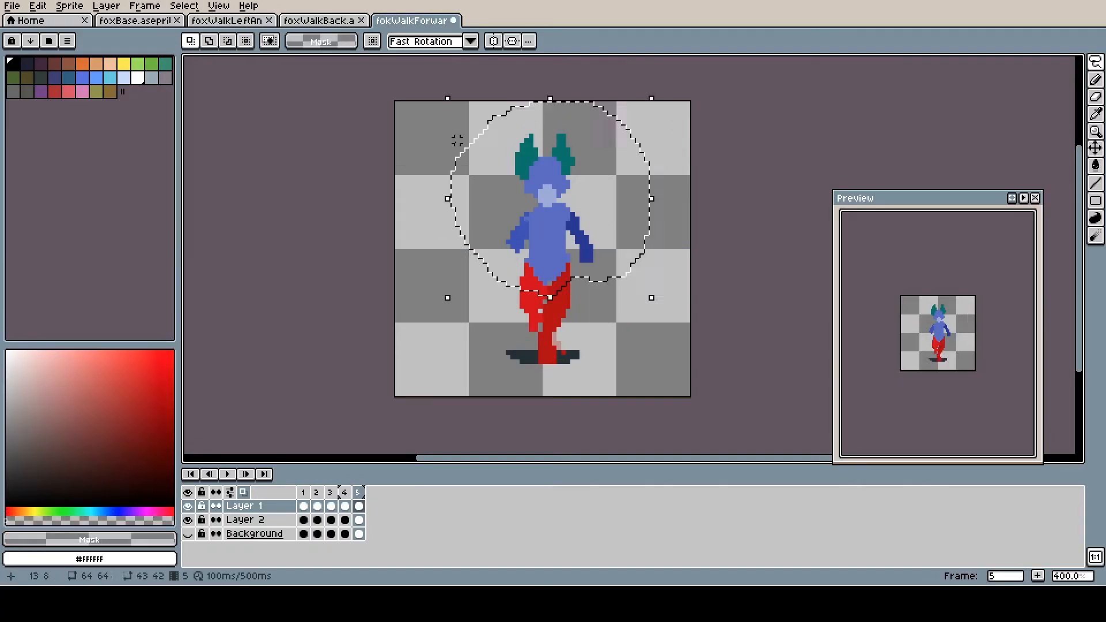
pyautogui.press('Down')
pyautogui.hotkey('ctrl', 'd')
pyautogui.press('b')
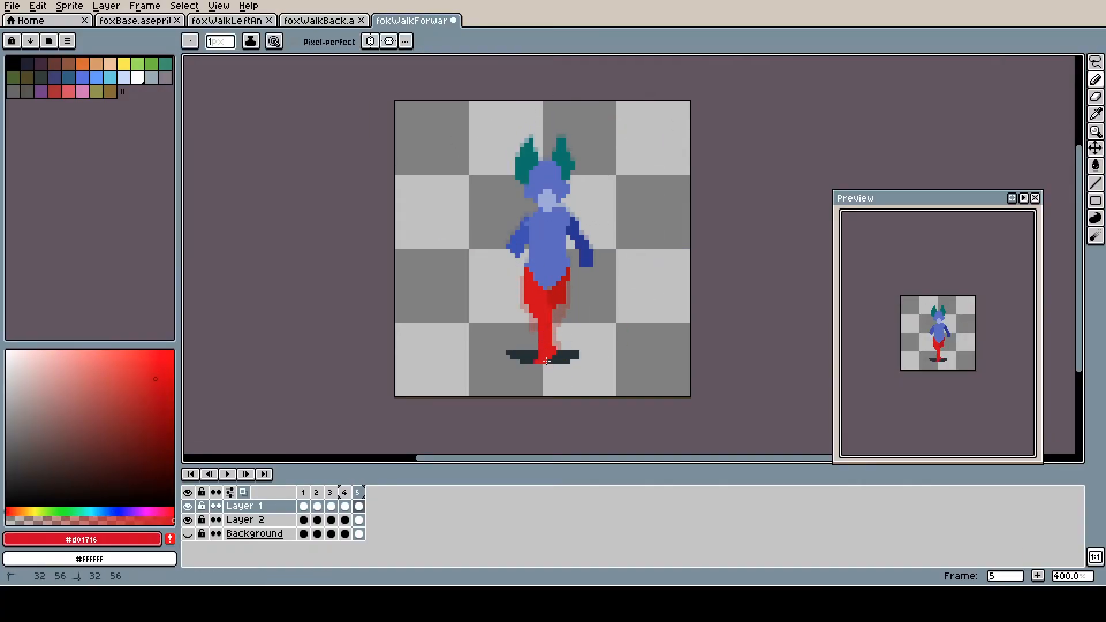
# Step: Finish frame 5 with the bright red leg standing in front of the shortened dark red leg, and save the file
pyautogui.keyDown('alt'); pyautogui.click(557, 281); pyautogui.keyUp('alt')
pyautogui.keyDown('alt'); pyautogui.click(560, 289); pyautogui.keyUp('alt')
pyautogui.keyDown('alt'); pyautogui.click(557, 281); pyautogui.keyUp('alt')
pyautogui.keyDown('alt'); pyautogui.click(562, 291); pyautogui.keyUp('alt')
pyautogui.hotkey('ctrl', 's')
pyautogui.press('Right')
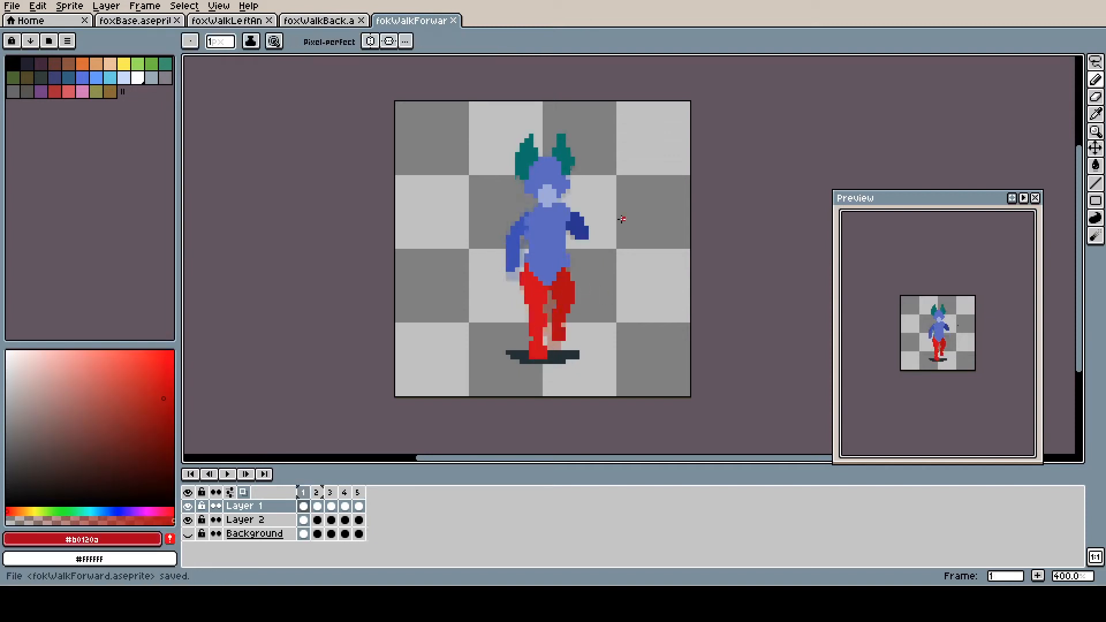
# Step: Raise the fox's upper body by one pixel for the new frame 6
pyautogui.press('Left')
pyautogui.press('q')
pyautogui.moveTo(511, 103); pyautogui.dragTo(467, 207)
pyautogui.press('Up')
pyautogui.hotkey('ctrl', 'd')
pyautogui.press('b')
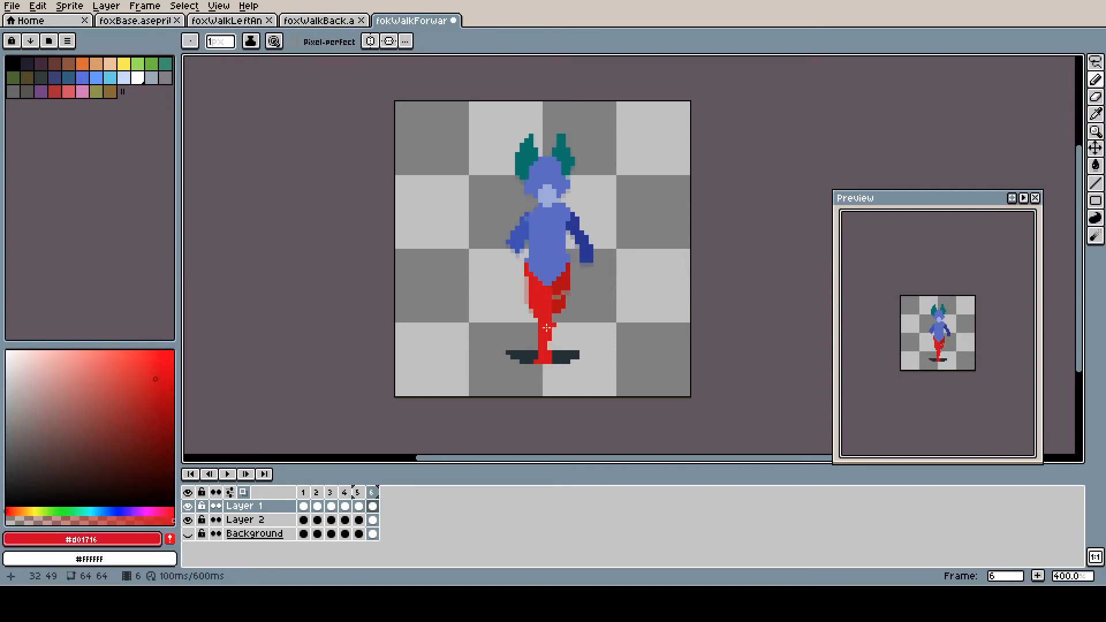
# Step: Reshape the bright red standing leg and the dark red thigh behind it in frame 6
pyautogui.moveTo(551, 313); pyautogui.dragTo(554, 360)
pyautogui.keyDown('alt'); pyautogui.click(567, 331); pyautogui.keyUp('alt')
pyautogui.moveTo(577, 288); pyautogui.dragTo(559, 312)
pyautogui.keyDown('alt'); pyautogui.click(542, 301); pyautogui.keyUp('alt')
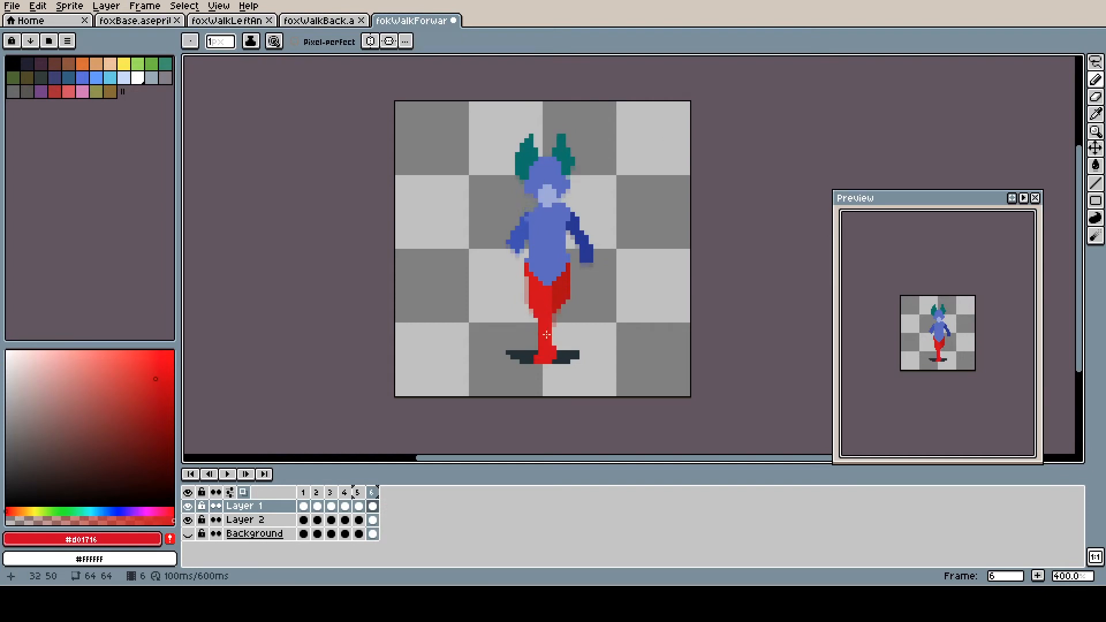
pyautogui.keyDown('alt'); pyautogui.click(563, 314); pyautogui.keyUp('alt')
# Step: Shorten both arms in frame 6 and save the file
pyautogui.keyDown('alt'); pyautogui.click(587, 239); pyautogui.keyUp('alt')
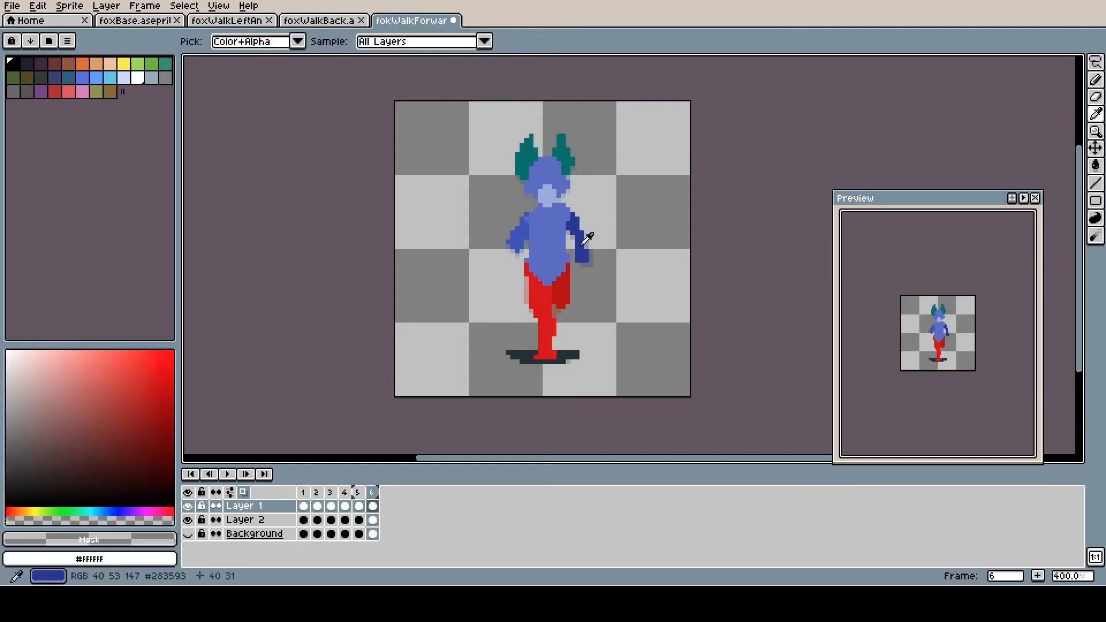
pyautogui.keyDown('alt'); pyautogui.click(514, 244); pyautogui.keyUp('alt')
pyautogui.hotkey('ctrl', 's')
# Step: Play back the six-frame front-view walk cycle to check its motion
pyautogui.press('Left')
pyautogui.press('Return')
pyautogui.press('Return')
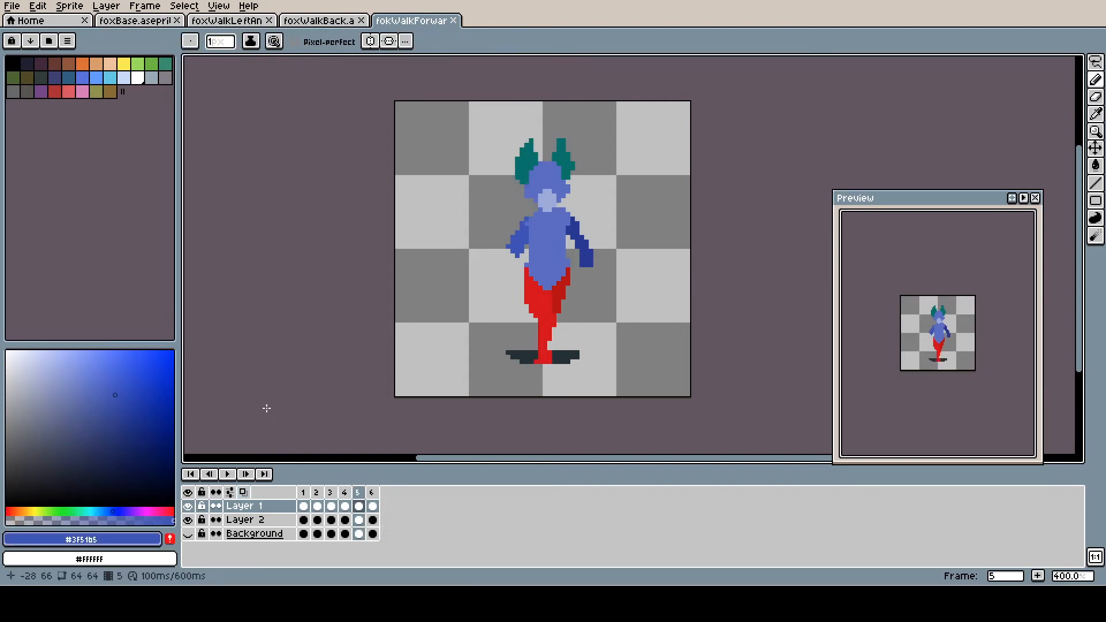
pyautogui.keyDown('alt'); pyautogui.click(628, 301); pyautogui.keyUp('alt')
pyautogui.press('Return')
pyautogui.press('Return')
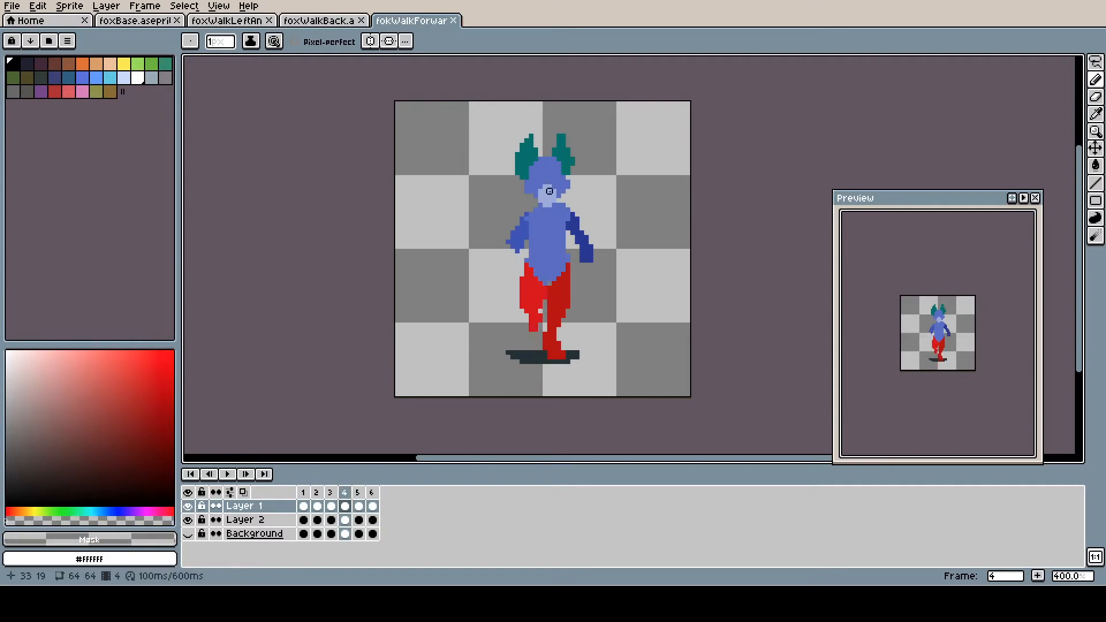
# Step: Shift the fox's head one pixel to the right in the closing frames and patch the neck with body blue
pyautogui.press('q')
pyautogui.moveTo(549, 208); pyautogui.dragTo(552, 211)
pyautogui.click(358, 493)
pyautogui.click(655, 153)
pyautogui.press('Right')
pyautogui.press('b')
pyautogui.keyDown('alt'); pyautogui.click(542, 190); pyautogui.keyUp('alt')
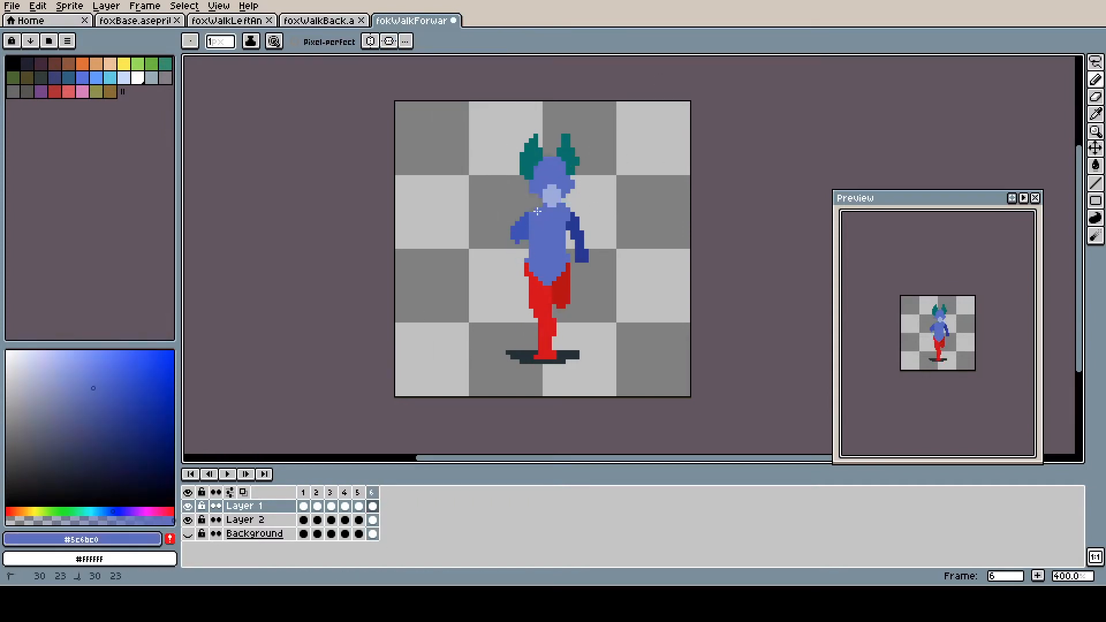
# Step: Recheck the preceding frames, save fokWalkForward, and play back the animation
pyautogui.press('Left')
pyautogui.press('Left')
pyautogui.keyDown('alt'); pyautogui.click(609, 256); pyautogui.keyUp('alt')
pyautogui.hotkey('ctrl', 's')
pyautogui.press('Return')
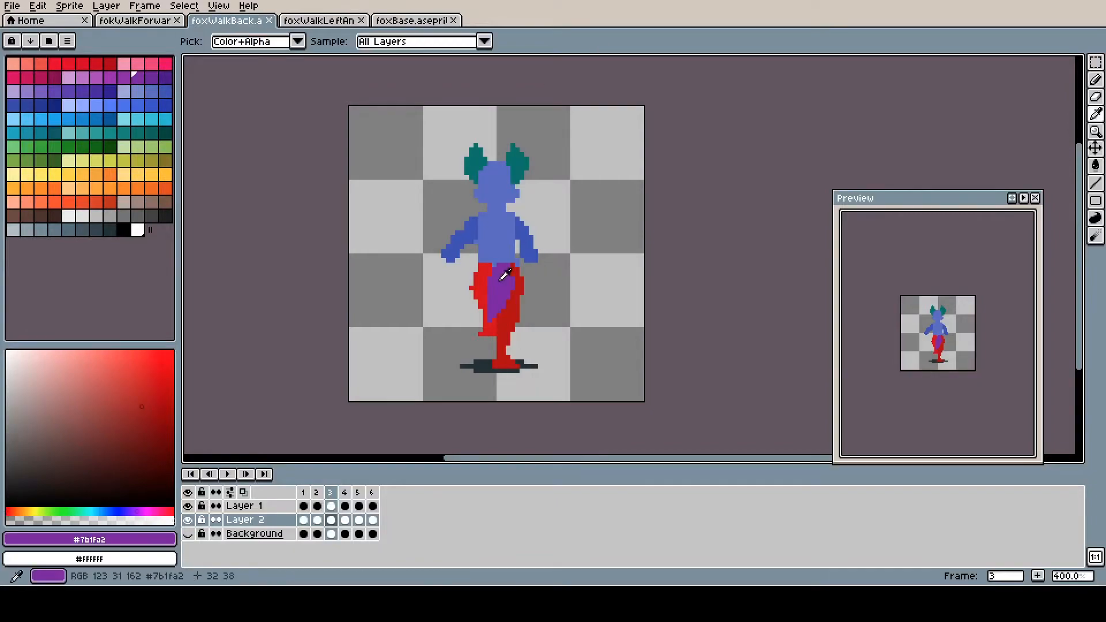
# Step: On Layer 1 of foxWalkBack, extend the purple tail's base up onto the back in frame 3, and check frames 1 and 2
pyautogui.press('Up')
pyautogui.click(494, 263)
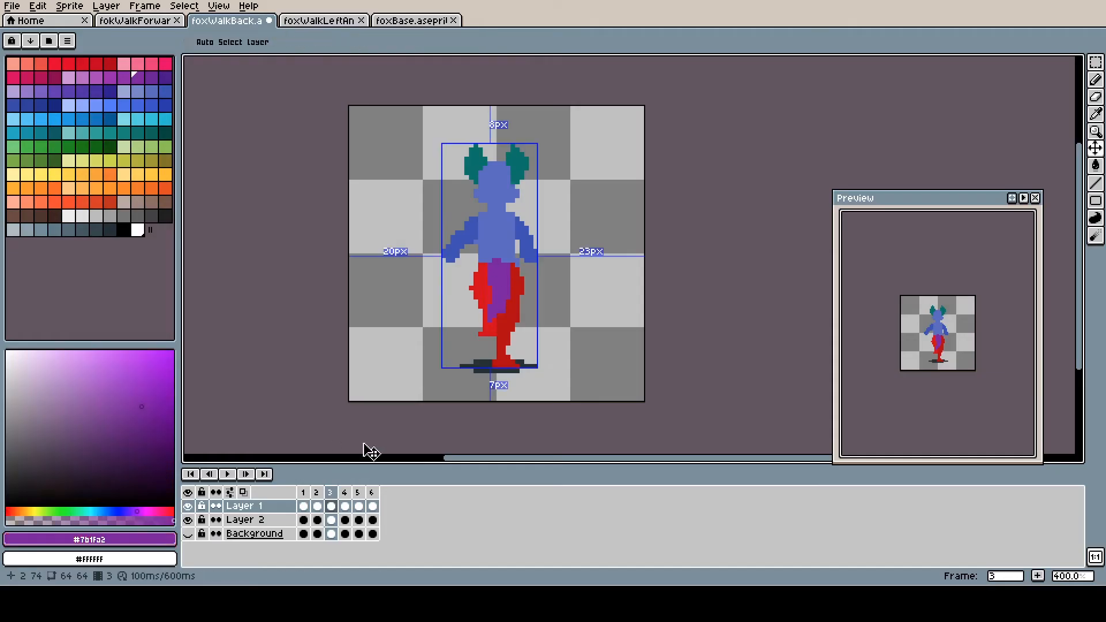
pyautogui.click(303, 493)
pyautogui.keyDown('alt'); pyautogui.click(503, 297); pyautogui.keyUp('alt')
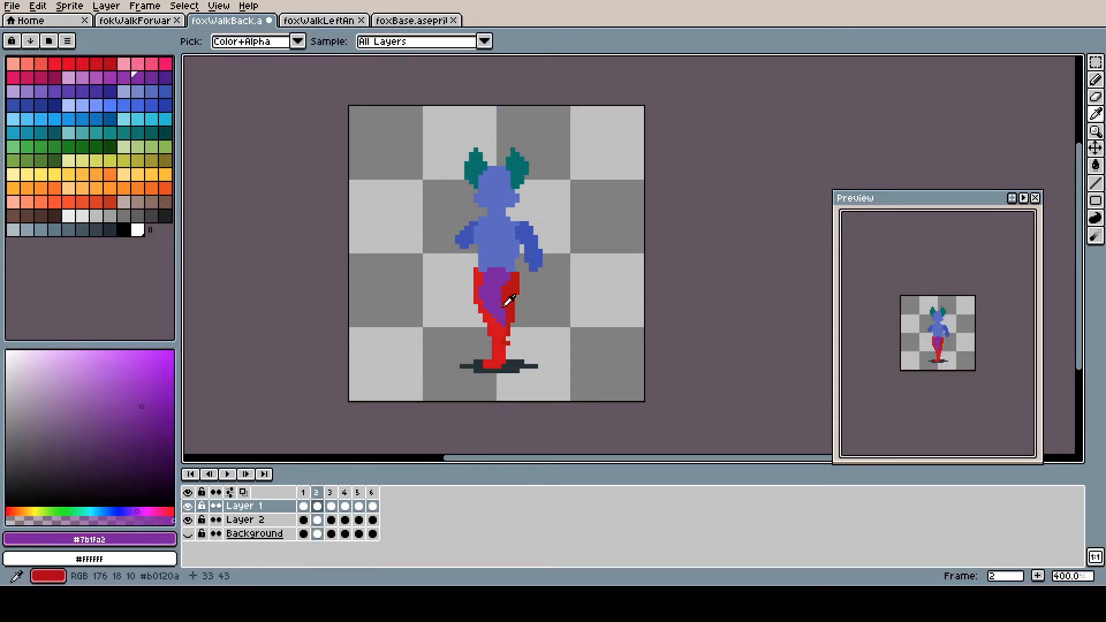
pyautogui.press('Right')
# Step: Widen the tail in frame 3 and angle its tip toward the bright red leg
pyautogui.keyDown('alt'); pyautogui.click(516, 288); pyautogui.keyUp('alt')
pyautogui.keyDown('alt'); pyautogui.click(507, 279); pyautogui.keyUp('alt')
pyautogui.keyDown('alt'); pyautogui.click(521, 267); pyautogui.keyUp('alt')
pyautogui.keyDown('alt'); pyautogui.click(512, 272); pyautogui.keyUp('alt')
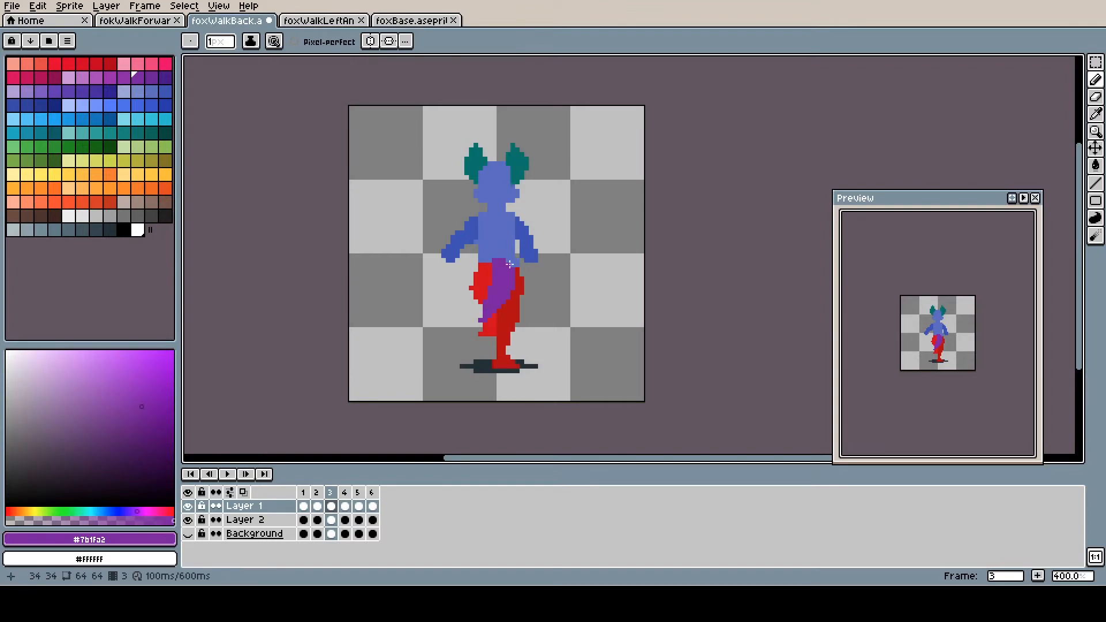
# Step: Refine the tail against the legs in frames 5 and 6, and switch to fokWalkForward
pyautogui.press('Right')
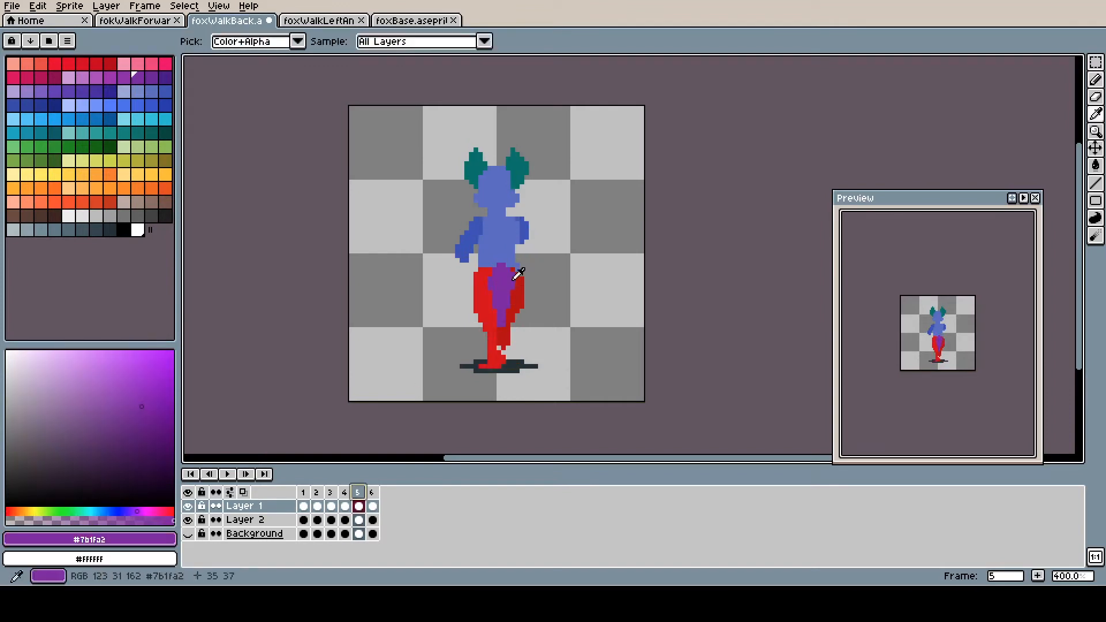
pyautogui.keyDown('alt'); pyautogui.click(507, 323); pyautogui.keyUp('alt')
pyautogui.press('Right')
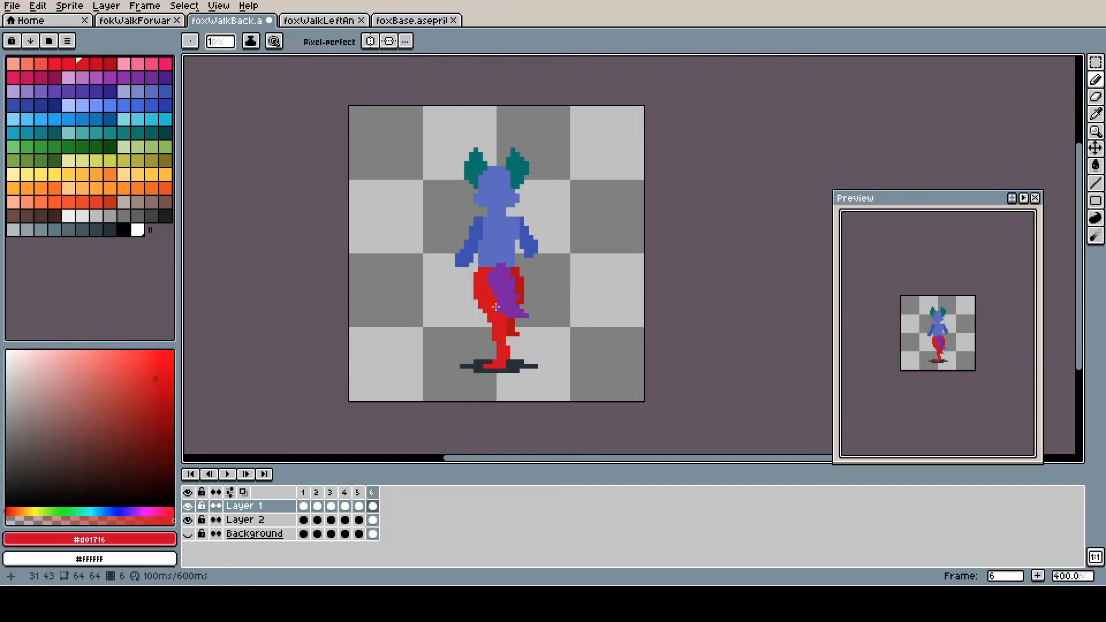
pyautogui.click(144, 21)
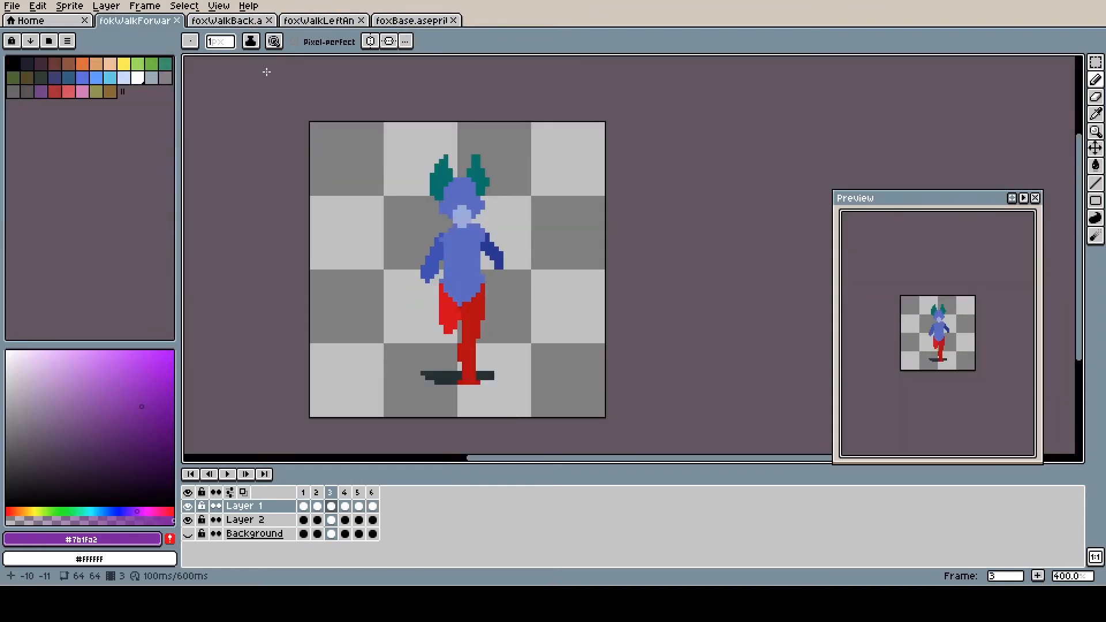
# Step: Step through all six frames of fokWalkForward to review the front-view walk cycle
pyautogui.press('Right')
pyautogui.press('Right')
pyautogui.press('Right')
pyautogui.press('Right')
pyautogui.press('Right')
pyautogui.keyDown('alt'); pyautogui.click(405, 252); pyautogui.keyUp('alt')
pyautogui.press('Right')
pyautogui.press('Right')
pyautogui.press('Right')
pyautogui.press('Right')
pyautogui.press('Right')
pyautogui.press('Right')
pyautogui.press('Right')
pyautogui.press('Right')
# Step: Add a new layer, lower Layer 1's opacity to fade the sketch, and choose black for drawing on Layer 3
pyautogui.hotkey('shift', 'n')
pyautogui.doubleClick(254, 520)
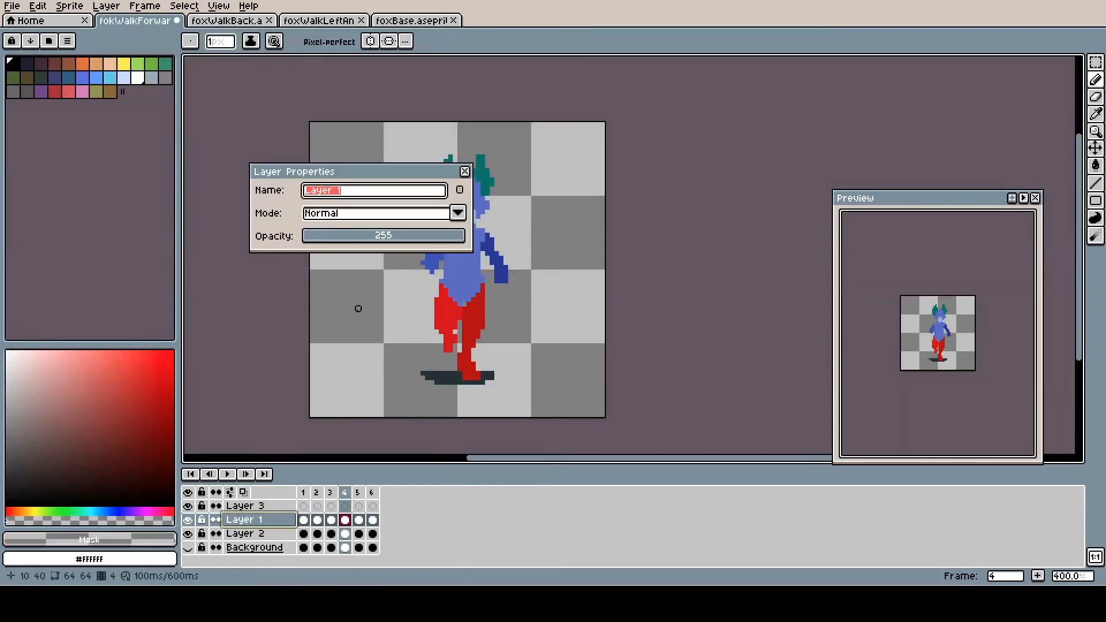
pyautogui.moveTo(392, 235); pyautogui.dragTo(356, 235)
pyautogui.click(253, 506)
pyautogui.click(464, 171)
pyautogui.click(20, 492)
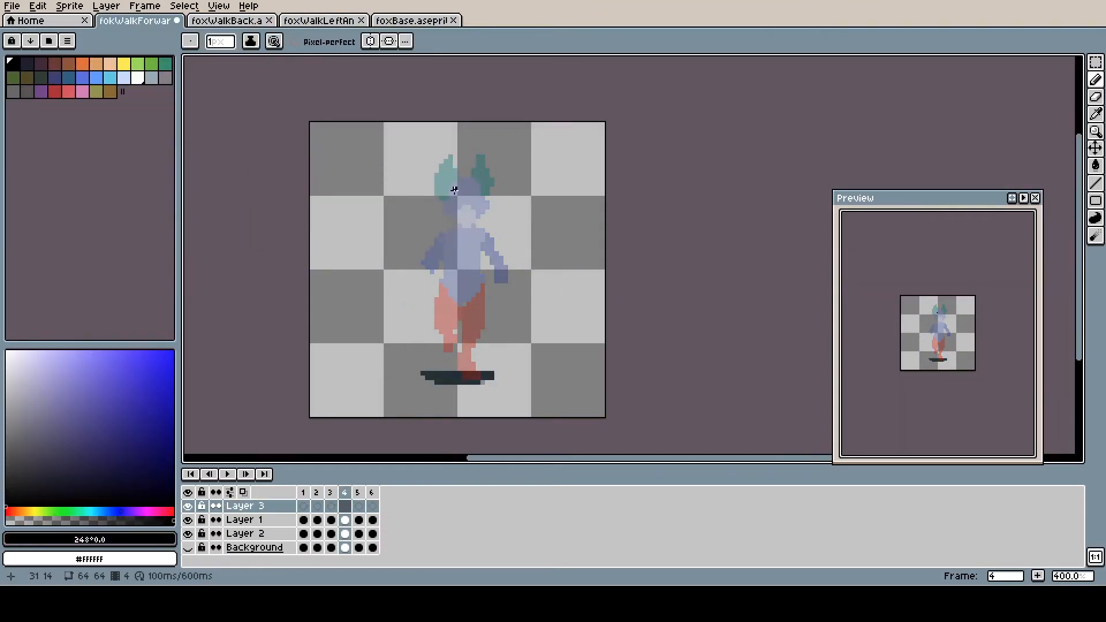
# Step: Outline the fox's ears, head and bent arm in black on Layer 3 in frame 4
pyautogui.scroll(3, 454, 190)
pyautogui.moveTo(444, 195)
pyautogui.mouseDown()
pyautogui.moveTo(435, 166)
pyautogui.moveTo(470, 131)
pyautogui.moveTo(480, 150)
pyautogui.moveTo(518, 124)
pyautogui.mouseUp()
pyautogui.moveTo(446, 205); pyautogui.dragTo(472, 239)
pyautogui.moveTo(541, 205); pyautogui.dragTo(518, 239)
pyautogui.moveTo(463, 259)
pyautogui.mouseDown()
pyautogui.moveTo(477, 206)
pyautogui.moveTo(426, 308)
pyautogui.mouseUp()
pyautogui.hotkey('ctrl', 'z')
# Step: Outline the torso, legs and lowered arm in black over the faded sketch
pyautogui.moveTo(446, 233); pyautogui.dragTo(455, 306)
pyautogui.moveTo(455, 305); pyautogui.dragTo(451, 189)
pyautogui.moveTo(445, 202); pyautogui.dragTo(487, 302)
pyautogui.moveTo(527, 357); pyautogui.dragTo(536, 136)
pyautogui.moveTo(542, 141); pyautogui.dragTo(537, 221)
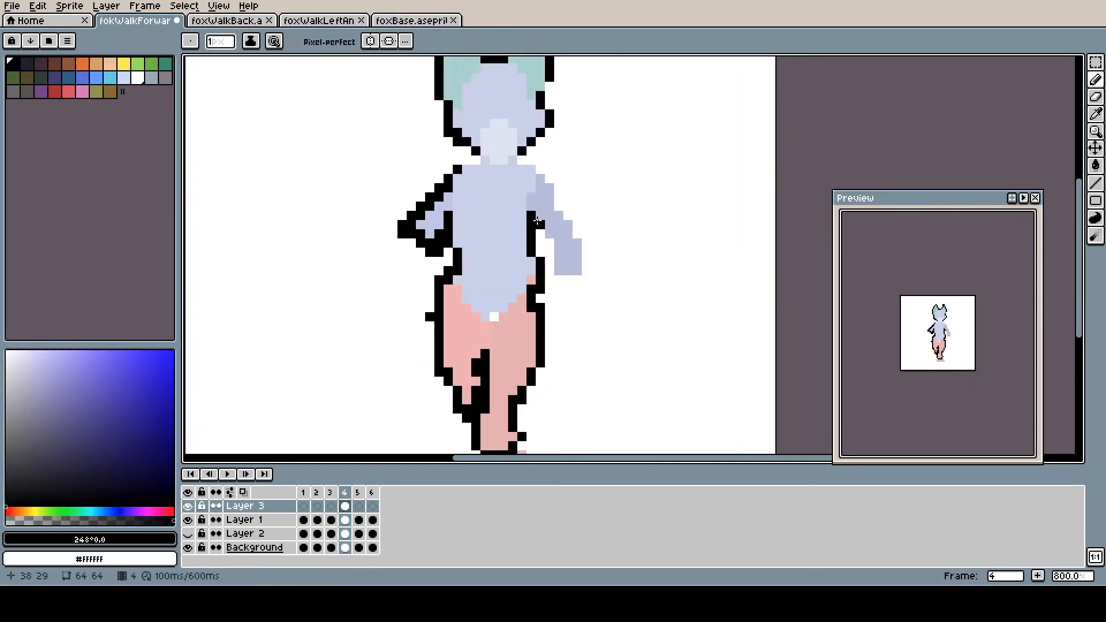
pyautogui.moveTo(522, 160); pyautogui.dragTo(558, 207)
pyautogui.moveTo(477, 272)
pyautogui.mouseDown()
pyautogui.moveTo(482, 188)
pyautogui.moveTo(462, 329)
pyautogui.mouseUp()
pyautogui.click(358, 492)
pyautogui.click(344, 493)
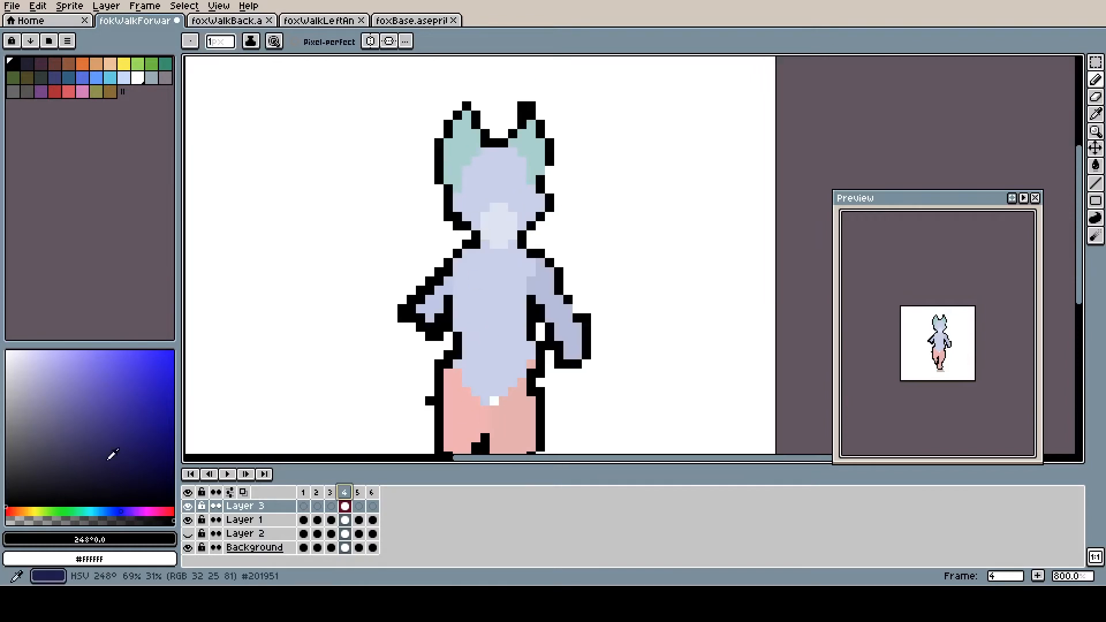
# Step: Color the head orange, the muzzle and inner ears peach, and the outer ears brown
pyautogui.click(21, 511)
pyautogui.click(148, 368)
pyautogui.moveTo(476, 181); pyautogui.dragTo(461, 205)
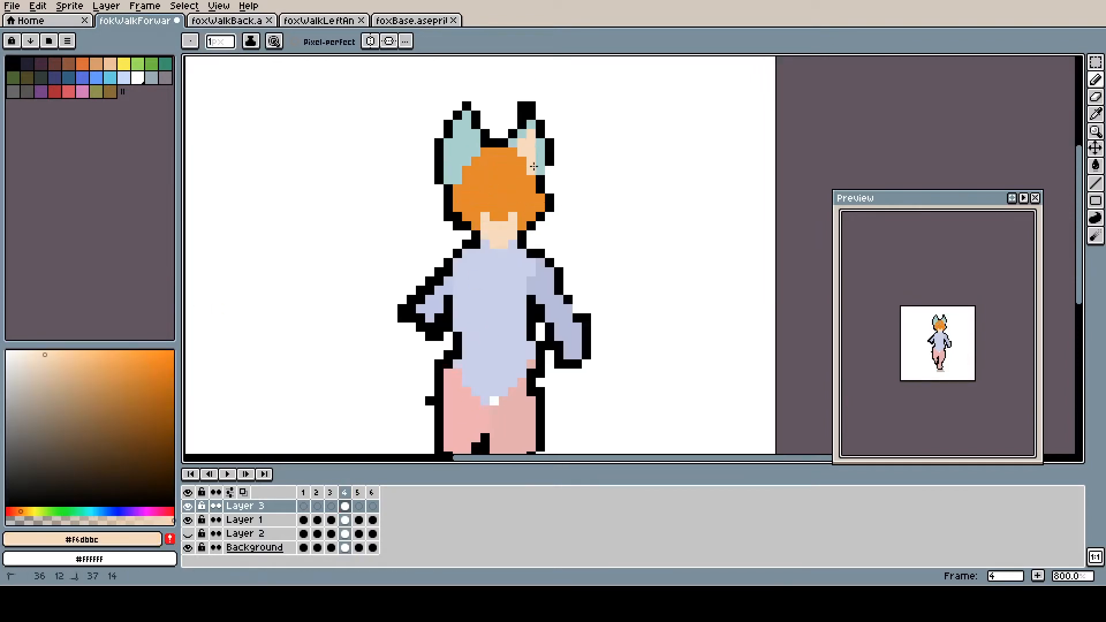
pyautogui.click(448, 180)
pyautogui.moveTo(502, 190); pyautogui.dragTo(492, 187)
pyautogui.keyDown('alt'); pyautogui.click(532, 184); pyautogui.keyUp('alt')
pyautogui.moveTo(549, 149); pyautogui.dragTo(540, 167)
pyautogui.keyDown('alt'); pyautogui.click(522, 154); pyautogui.keyUp('alt')
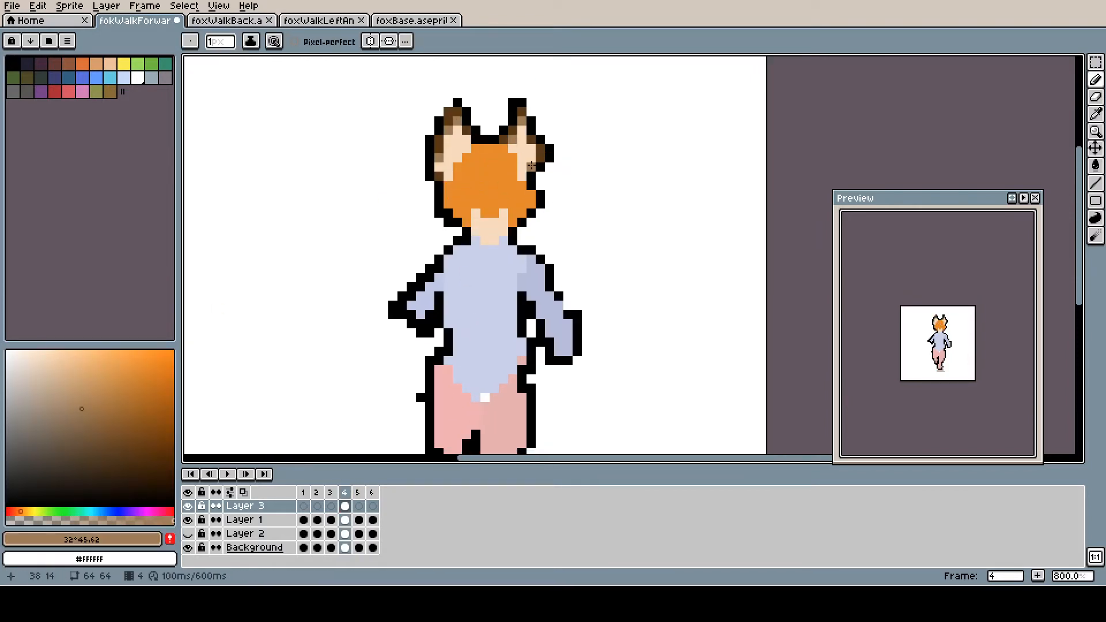
# Step: Draw white eyes with dark brown pupils and add darker orange brow shading on the face
pyautogui.moveTo(485, 190); pyautogui.dragTo(467, 185)
pyautogui.moveTo(513, 186)
pyautogui.mouseDown()
pyautogui.moveTo(513, 194)
pyautogui.moveTo(476, 195)
pyautogui.mouseUp()
pyautogui.click(21, 512)
pyautogui.click(158, 458)
pyautogui.moveTo(504, 186)
pyautogui.mouseDown()
pyautogui.moveTo(503, 195)
pyautogui.moveTo(485, 176)
pyautogui.mouseUp()
pyautogui.keyDown('alt'); pyautogui.click(494, 158); pyautogui.keyUp('alt')
pyautogui.press('alt')
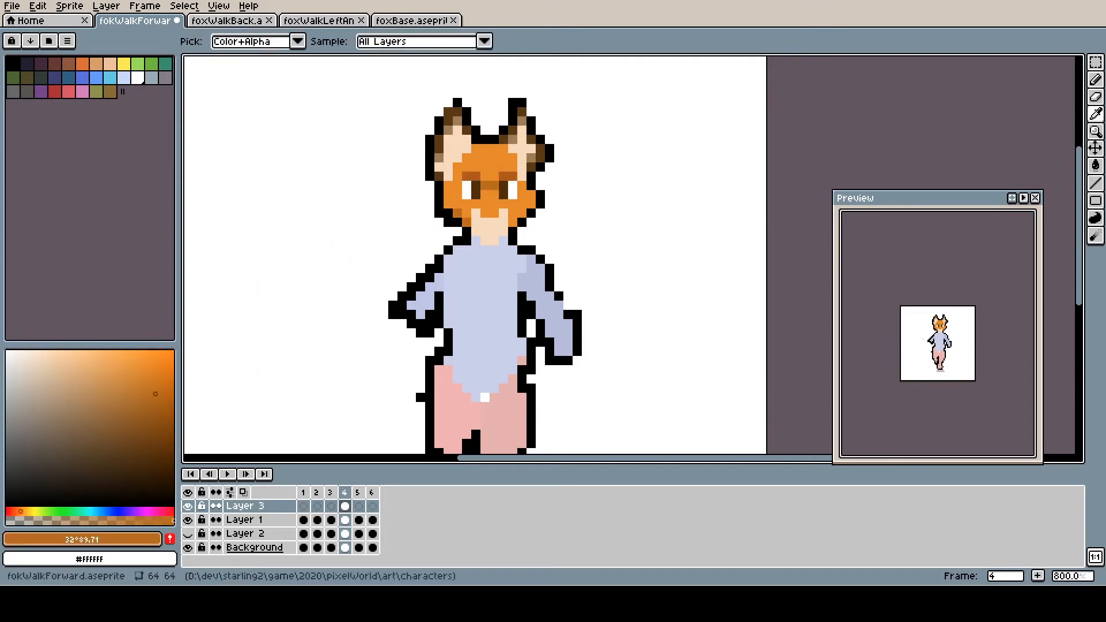
# Step: Add a dark brown nose and shade the underside of the peach muzzle
pyautogui.keyDown('alt'); pyautogui.click(490, 227); pyautogui.keyUp('alt')
pyautogui.moveTo(486, 213); pyautogui.dragTo(503, 231)
pyautogui.click(50, 376)
pyautogui.keyDown('alt'); pyautogui.click(428, 213); pyautogui.keyUp('alt')
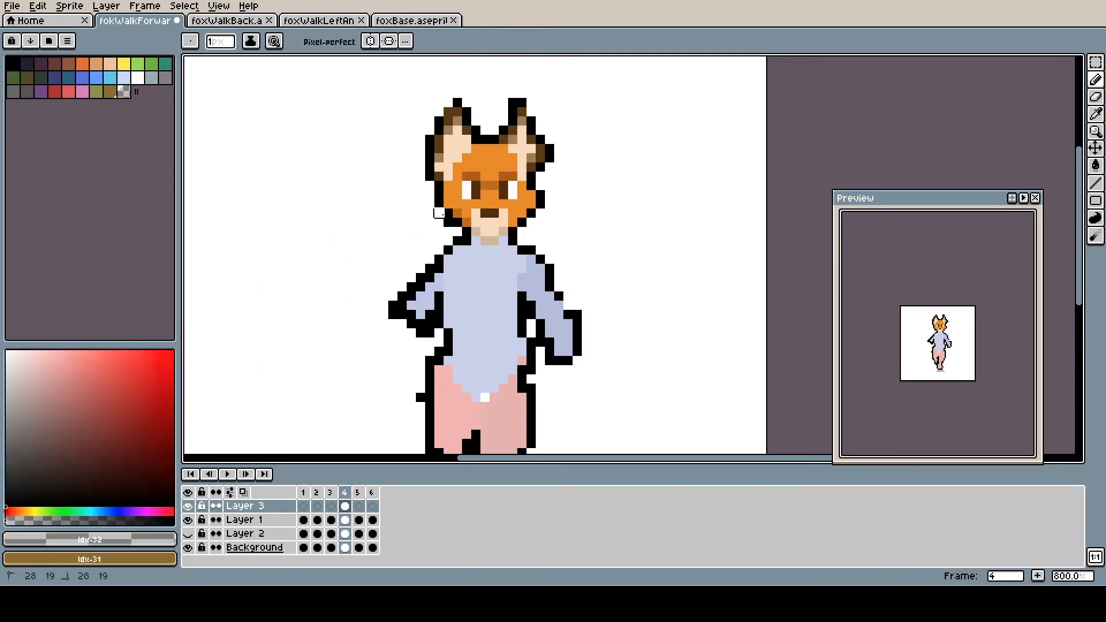
# Step: Clean up the black outline around the cheeks, neck, shoulders and bent arm
pyautogui.moveTo(437, 212); pyautogui.dragTo(448, 222)
pyautogui.moveTo(562, 254); pyautogui.dragTo(542, 198)
pyautogui.moveTo(420, 277); pyautogui.dragTo(410, 267)
pyautogui.keyDown('alt'); pyautogui.click(404, 258); pyautogui.keyUp('alt')
pyautogui.click(410, 257)
pyautogui.moveTo(443, 187); pyautogui.dragTo(430, 257)
pyautogui.keyDown('alt'); pyautogui.click(397, 340); pyautogui.keyUp('alt')
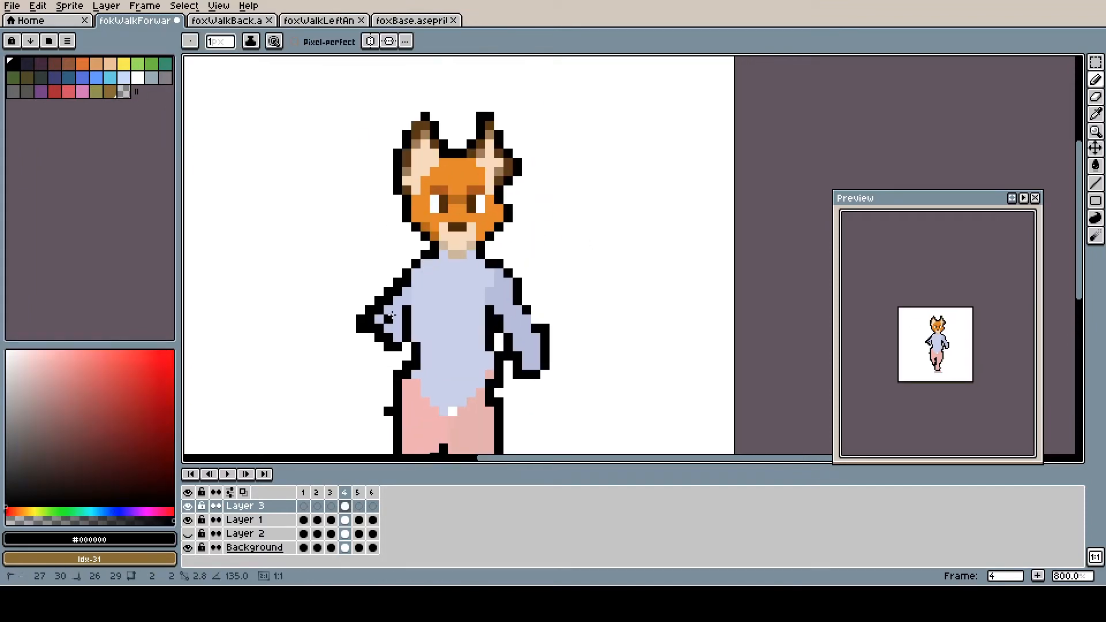
# Step: Add a new layer and paint bright red hair with dark red shading across the forehead
pyautogui.hotkey('shift', 'n')
pyautogui.moveTo(425, 190)
pyautogui.mouseDown()
pyautogui.moveTo(499, 153)
pyautogui.moveTo(427, 173)
pyautogui.moveTo(480, 172)
pyautogui.mouseUp()
pyautogui.click(142, 366)
pyautogui.click(10, 512)
pyautogui.moveTo(435, 153); pyautogui.dragTo(416, 199)
# Step: Erase excess outline beside the ear on Layer 3 and refine the dark red fringe on Layer 4
pyautogui.keyDown('alt'); pyautogui.click(406, 199); pyautogui.keyUp('alt')
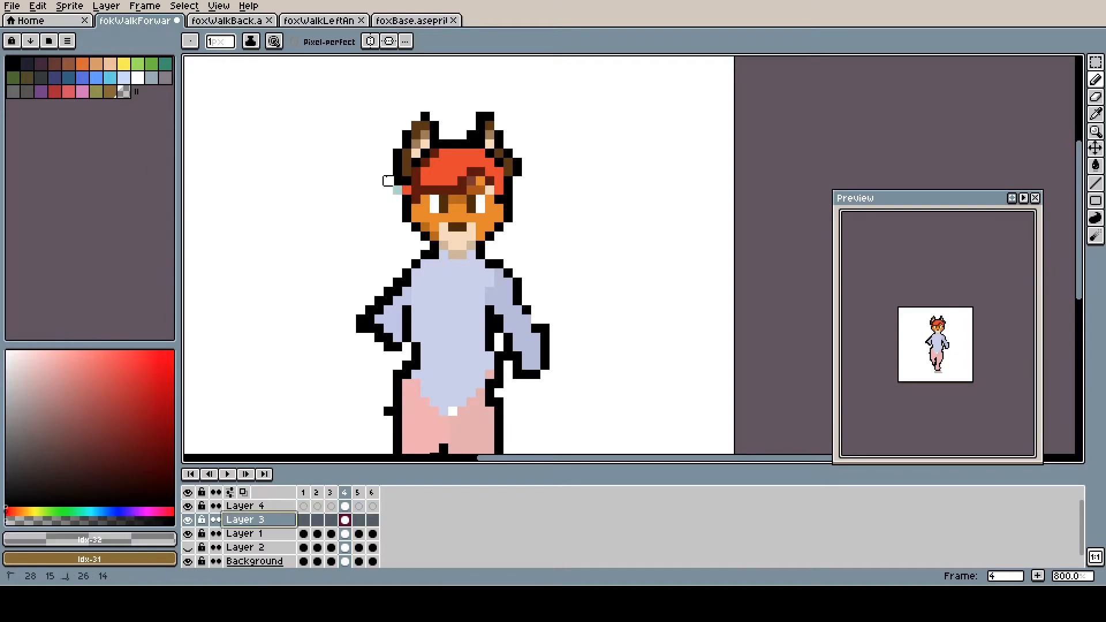
pyautogui.keyDown('alt'); pyautogui.click(461, 181); pyautogui.keyUp('alt')
pyautogui.click(245, 506)
pyautogui.moveTo(481, 162); pyautogui.dragTo(489, 163)
pyautogui.moveTo(481, 242); pyautogui.dragTo(453, 196)
# Step: Paint a yellow tunic over the torso and clean up its edges at the waist
pyautogui.click(35, 512)
pyautogui.click(122, 357)
pyautogui.moveTo(419, 263); pyautogui.dragTo(439, 267)
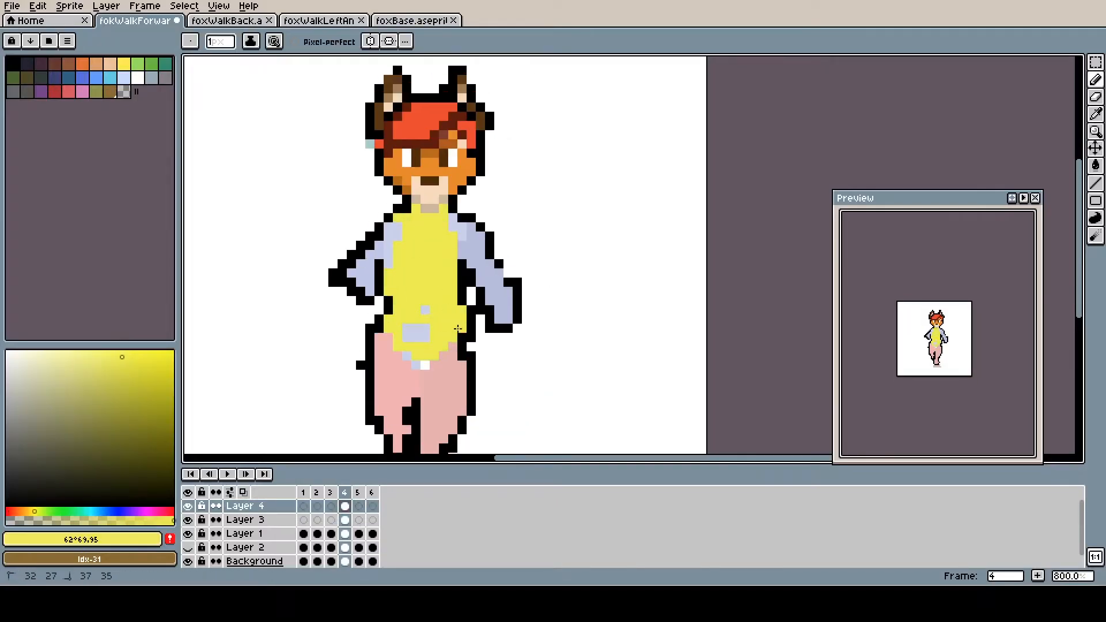
pyautogui.moveTo(425, 310); pyautogui.dragTo(407, 337)
pyautogui.click(123, 92)
pyautogui.moveTo(398, 301); pyautogui.dragTo(388, 264)
# Step: Paint a reddish-brown belt around the waist and add olive shading to the tunic above it
pyautogui.click(9, 512)
pyautogui.click(122, 445)
pyautogui.moveTo(407, 320); pyautogui.dragTo(444, 320)
pyautogui.keyDown('alt'); pyautogui.click(420, 293); pyautogui.keyUp('alt')
pyautogui.moveTo(453, 301)
pyautogui.mouseDown()
pyautogui.moveTo(406, 300)
pyautogui.moveTo(416, 291)
pyautogui.mouseUp()
# Step: Color the bent arm with a yellow sleeve and orange hand, and merge Layer 4 down into Layer 3
pyautogui.keyDown('alt'); pyautogui.click(412, 245); pyautogui.keyUp('alt')
pyautogui.moveTo(397, 227)
pyautogui.mouseDown()
pyautogui.moveTo(352, 274)
pyautogui.moveTo(361, 287)
pyautogui.mouseUp()
pyautogui.keyDown('alt'); pyautogui.click(393, 172); pyautogui.keyUp('alt')
pyautogui.click(124, 91)
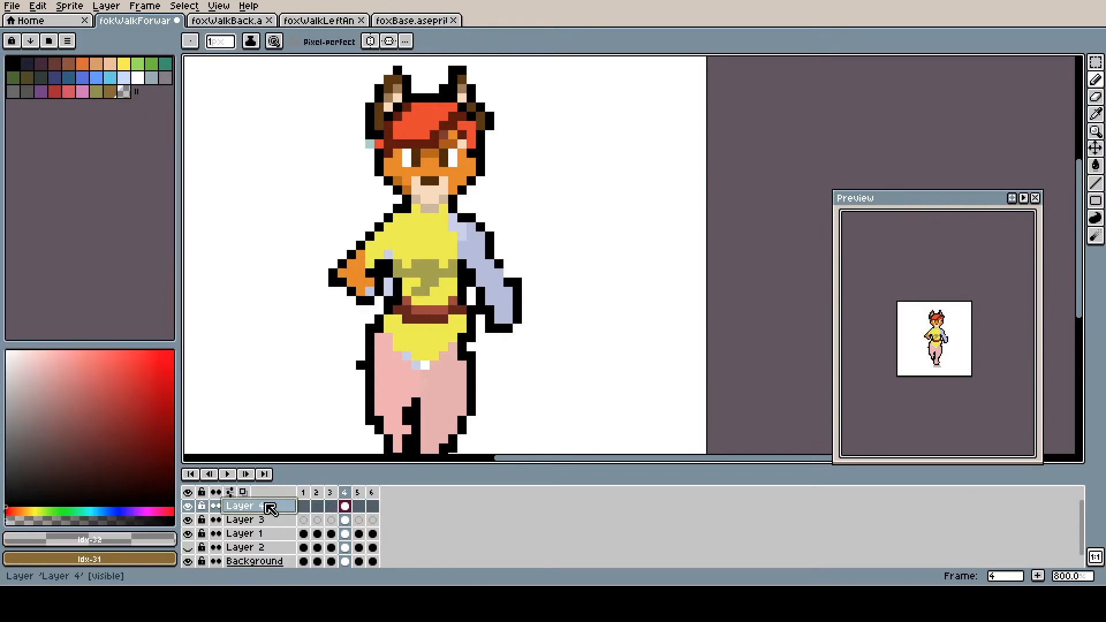
pyautogui.rightClick(267, 506)
pyautogui.click(294, 547)
# Step: Color the lowered arm orange with a yellow sleeve and fill the tunic's hem over the hips
pyautogui.moveTo(477, 248); pyautogui.dragTo(487, 264)
pyautogui.keyDown('alt'); pyautogui.click(464, 172); pyautogui.keyUp('alt')
pyautogui.moveTo(485, 273); pyautogui.dragTo(504, 314)
pyautogui.keyDown('alt'); pyautogui.click(379, 268); pyautogui.keyUp('alt')
pyautogui.moveTo(379, 274)
pyautogui.mouseDown()
pyautogui.moveTo(352, 291)
pyautogui.moveTo(399, 262)
pyautogui.moveTo(451, 282)
pyautogui.moveTo(393, 270)
pyautogui.moveTo(417, 312)
pyautogui.moveTo(454, 333)
pyautogui.mouseUp()
# Step: Shade the tunic in olive tones, brighten the chest and sleeves, and paint an orange neckline
pyautogui.keyDown('alt'); pyautogui.click(435, 219); pyautogui.keyUp('alt')
pyautogui.click(102, 434)
pyautogui.keyDown('alt'); pyautogui.click(462, 173); pyautogui.keyUp('alt')
pyautogui.moveTo(421, 205)
pyautogui.mouseDown()
pyautogui.moveTo(439, 223)
pyautogui.moveTo(416, 222)
pyautogui.mouseUp()
pyautogui.keyDown('alt'); pyautogui.click(467, 247); pyautogui.keyUp('alt')
pyautogui.moveTo(448, 215)
pyautogui.mouseDown()
pyautogui.moveTo(459, 222)
pyautogui.moveTo(421, 251)
pyautogui.mouseUp()
pyautogui.keyDown('alt'); pyautogui.click(503, 260); pyautogui.keyUp('alt')
pyautogui.moveTo(485, 242)
pyautogui.mouseDown()
pyautogui.moveTo(495, 251)
pyautogui.moveTo(503, 242)
pyautogui.mouseUp()
# Step: Add light red highlights to the hair and refine the face, eyes and ear edges
pyautogui.moveTo(421, 117)
pyautogui.mouseDown()
pyautogui.moveTo(487, 148)
pyautogui.moveTo(448, 181)
pyautogui.mouseUp()
pyautogui.keyDown('alt'); pyautogui.click(486, 148); pyautogui.keyUp('alt')
pyautogui.keyDown('alt'); pyautogui.click(522, 163); pyautogui.keyUp('alt')
pyautogui.keyDown('alt'); pyautogui.click(485, 162); pyautogui.keyUp('alt')
pyautogui.keyDown('alt'); pyautogui.click(448, 190); pyautogui.keyUp('alt')
pyautogui.click(124, 92)
pyautogui.keyDown('alt'); pyautogui.click(504, 171); pyautogui.keyUp('alt')
pyautogui.moveTo(550, 181); pyautogui.dragTo(541, 181)
pyautogui.click(124, 91)
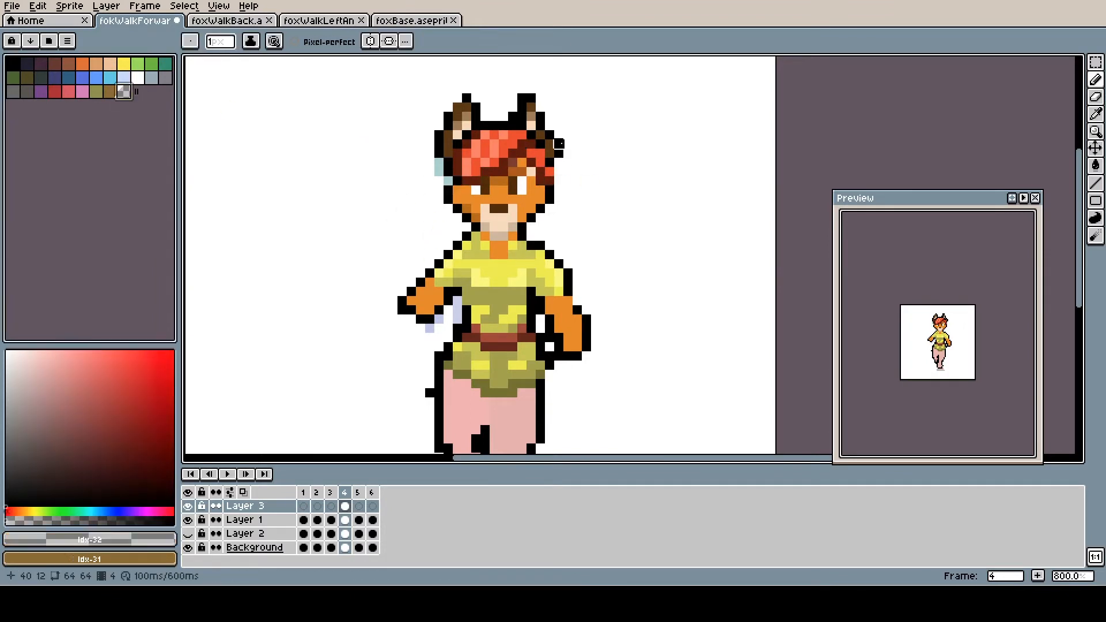
# Step: Correct the black ear outline and add dark olive #757732 shading where the sleeves meet the torso
pyautogui.keyDown('alt'); pyautogui.click(531, 126); pyautogui.keyUp('alt')
pyautogui.moveTo(541, 126); pyautogui.dragTo(559, 135)
pyautogui.keyDown('alt'); pyautogui.click(559, 154); pyautogui.keyUp('alt')
pyautogui.keyDown('alt'); pyautogui.click(522, 292); pyautogui.keyUp('alt')
pyautogui.moveTo(531, 273); pyautogui.dragTo(532, 283)
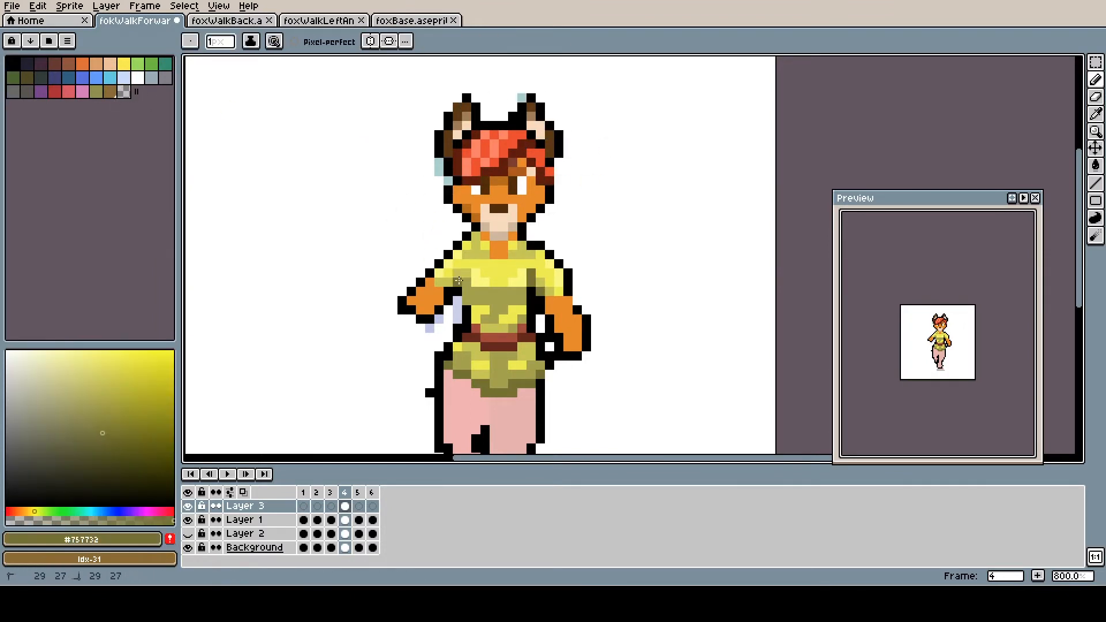
pyautogui.moveTo(458, 273); pyautogui.dragTo(457, 282)
pyautogui.keyDown('alt'); pyautogui.click(448, 291); pyautogui.keyUp('alt')
# Step: Paint red boots on the lower legs and color the thighs above them orange
pyautogui.moveTo(620, 395)
pyautogui.mouseDown()
pyautogui.moveTo(620, 329)
pyautogui.moveTo(606, 297)
pyautogui.mouseUp()
pyautogui.click(55, 91)
pyautogui.moveTo(478, 383); pyautogui.dragTo(493, 421)
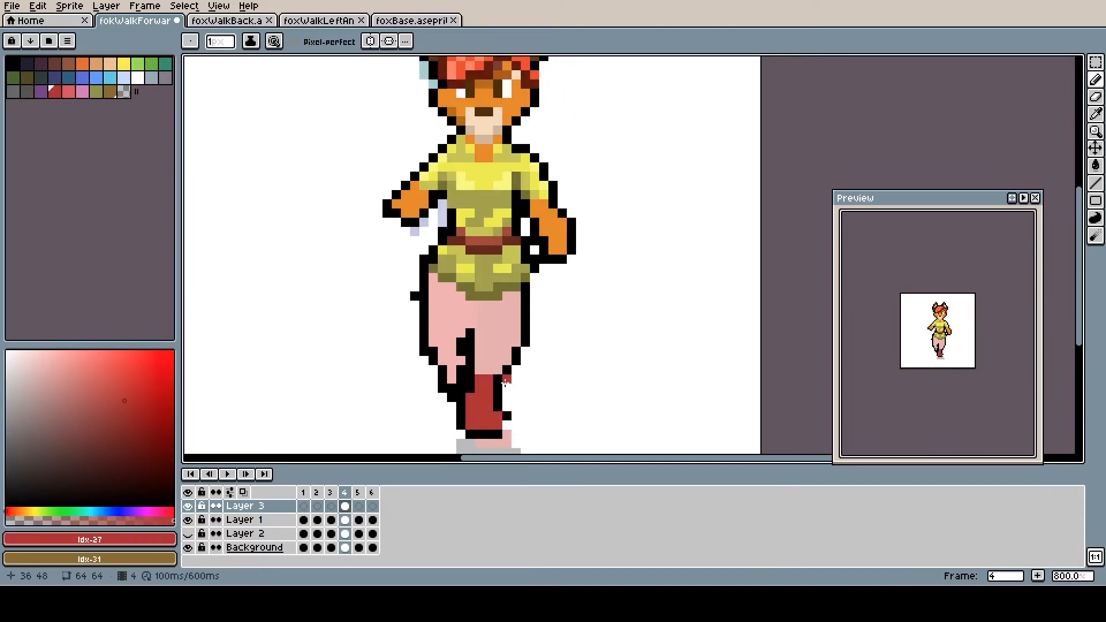
pyautogui.keyDown('alt'); pyautogui.click(559, 242); pyautogui.keyUp('alt')
pyautogui.moveTo(489, 364); pyautogui.dragTo(513, 329)
# Step: Paint brown shorts with darker shading below the tunic and add light orange highlights to the arms and legs
pyautogui.keyDown('alt'); pyautogui.click(484, 242); pyautogui.keyUp('alt')
pyautogui.keyDown('alt'); pyautogui.click(498, 346); pyautogui.keyUp('alt')
pyautogui.moveTo(461, 282); pyautogui.dragTo(452, 375)
pyautogui.moveTo(442, 302)
pyautogui.mouseDown()
pyautogui.moveTo(445, 334)
pyautogui.moveTo(507, 357)
pyautogui.mouseUp()
pyautogui.keyDown('alt'); pyautogui.click(487, 276); pyautogui.keyUp('alt')
pyautogui.moveTo(507, 358); pyautogui.dragTo(504, 307)
pyautogui.keyDown('alt'); pyautogui.click(410, 185); pyautogui.keyUp('alt')
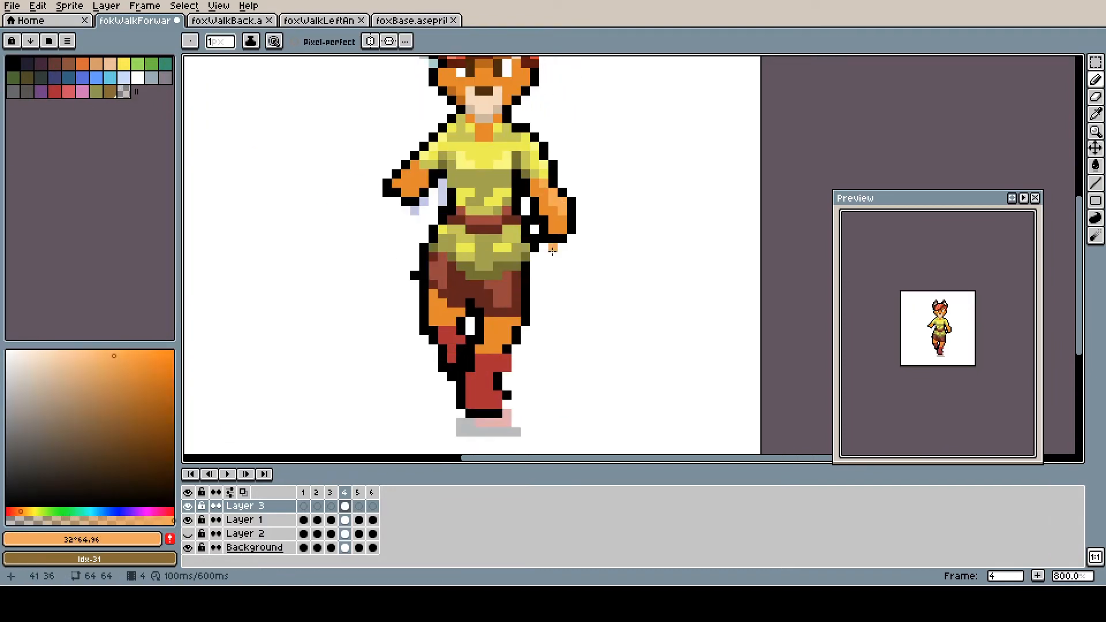
# Step: Compare with frame 3, shade the boots dark red in frame 4, and save fokWalkForward
pyautogui.press('Left')
pyautogui.press('Right')
pyautogui.keyDown('alt'); pyautogui.click(490, 369); pyautogui.keyUp('alt')
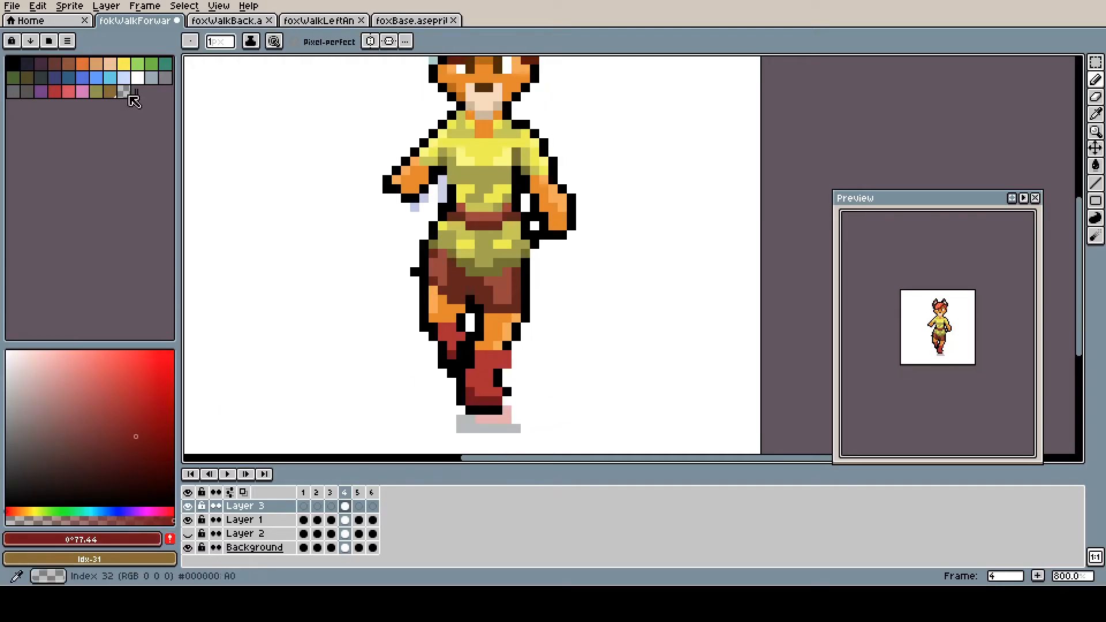
pyautogui.scroll(5, 625, 230)
# Step: Reshape the hair's front with red #e5492b and light red #F98069 strands
pyautogui.keyDown('alt'); pyautogui.click(467, 170); pyautogui.keyUp('alt')
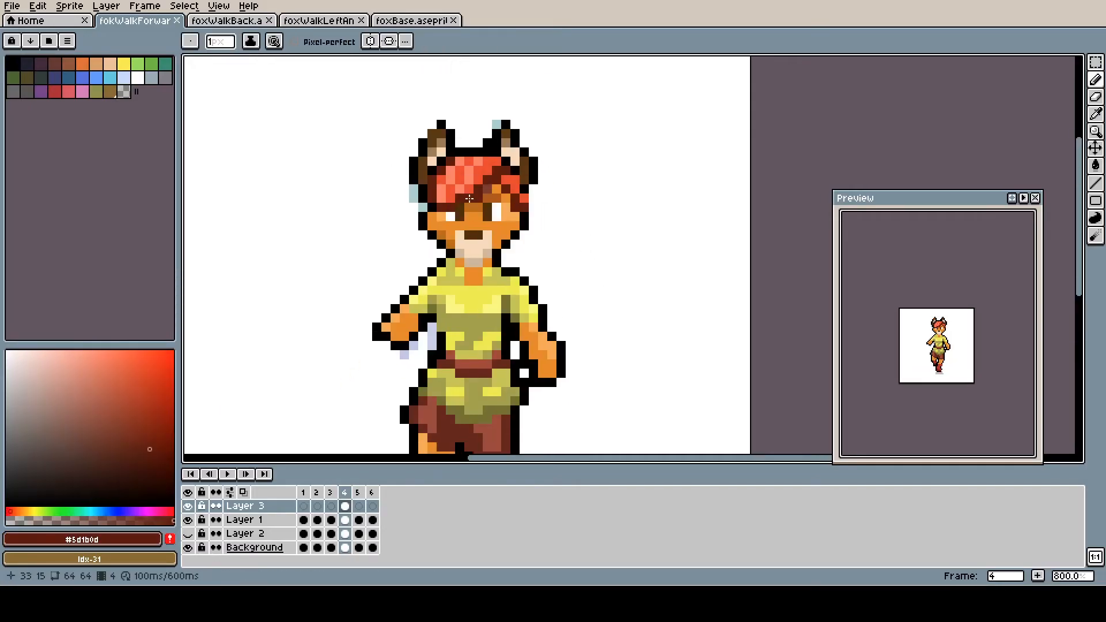
pyautogui.keyDown('alt'); pyautogui.click(529, 194); pyautogui.keyUp('alt')
pyautogui.moveTo(451, 157); pyautogui.dragTo(467, 172)
pyautogui.keyDown('alt'); pyautogui.click(467, 171); pyautogui.keyUp('alt')
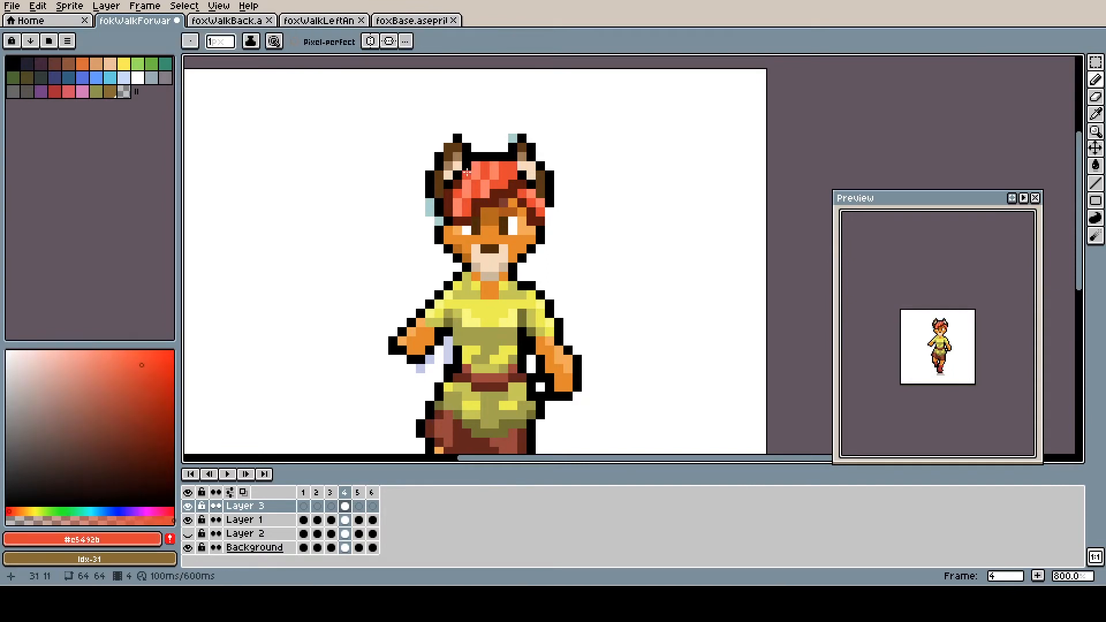
pyautogui.press('alt')
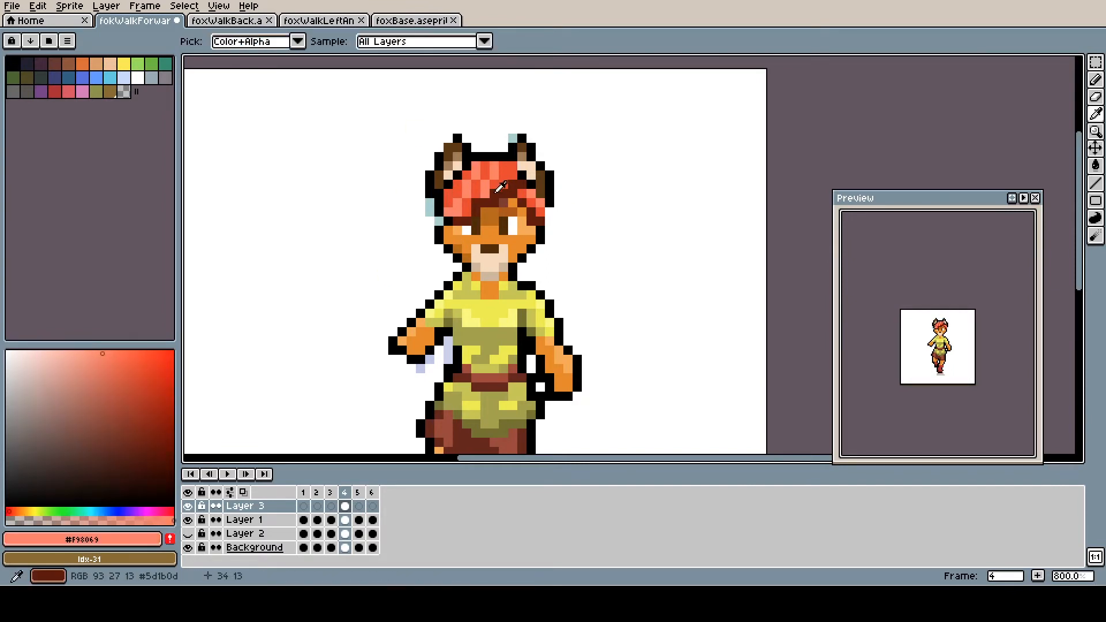
# Step: Break up the hair with dark red #5d1b0d strands and light highlights, and save the file
pyautogui.keyDown('alt'); pyautogui.click(483, 196); pyautogui.keyUp('alt')
pyautogui.click(492, 175)
pyautogui.keyDown('alt'); pyautogui.click(503, 169); pyautogui.keyUp('alt')
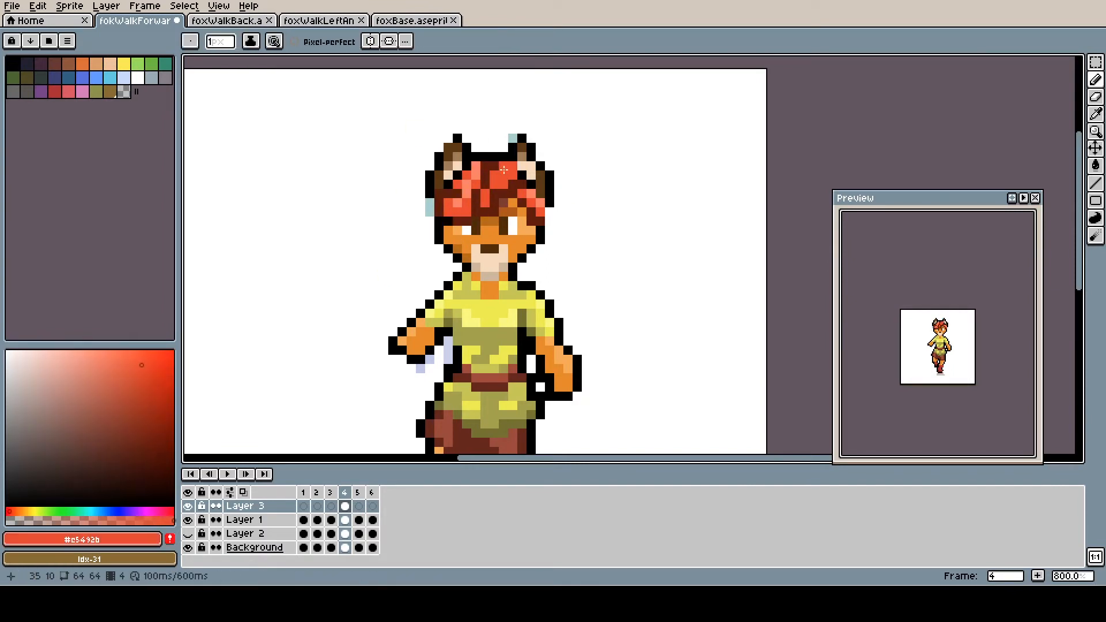
pyautogui.press('alt')
pyautogui.moveTo(467, 197); pyautogui.dragTo(485, 185)
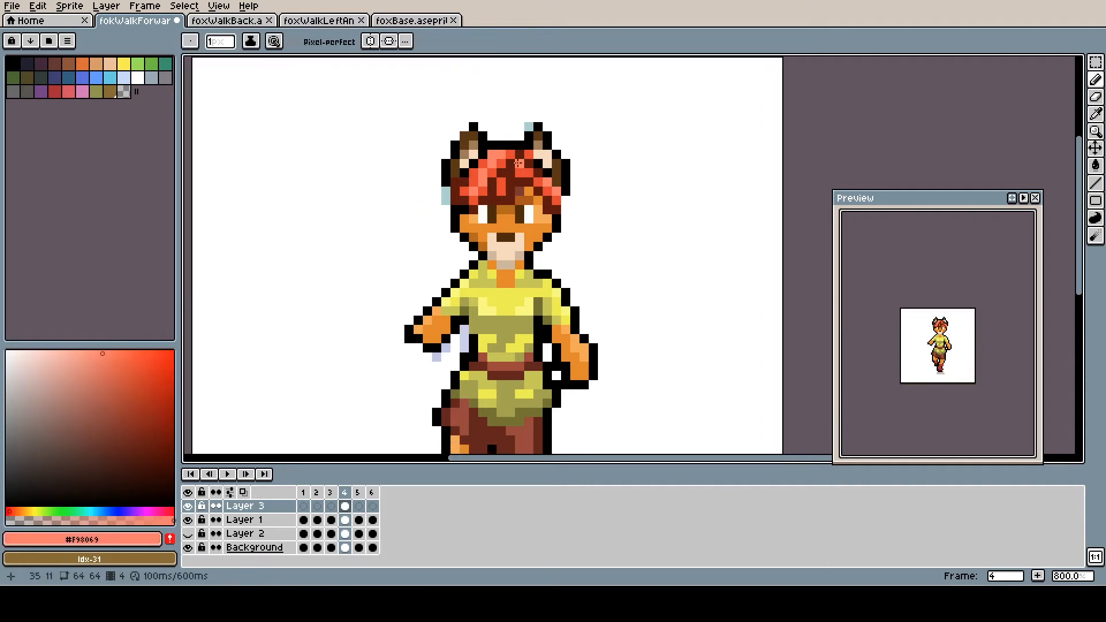
pyautogui.press('alt')
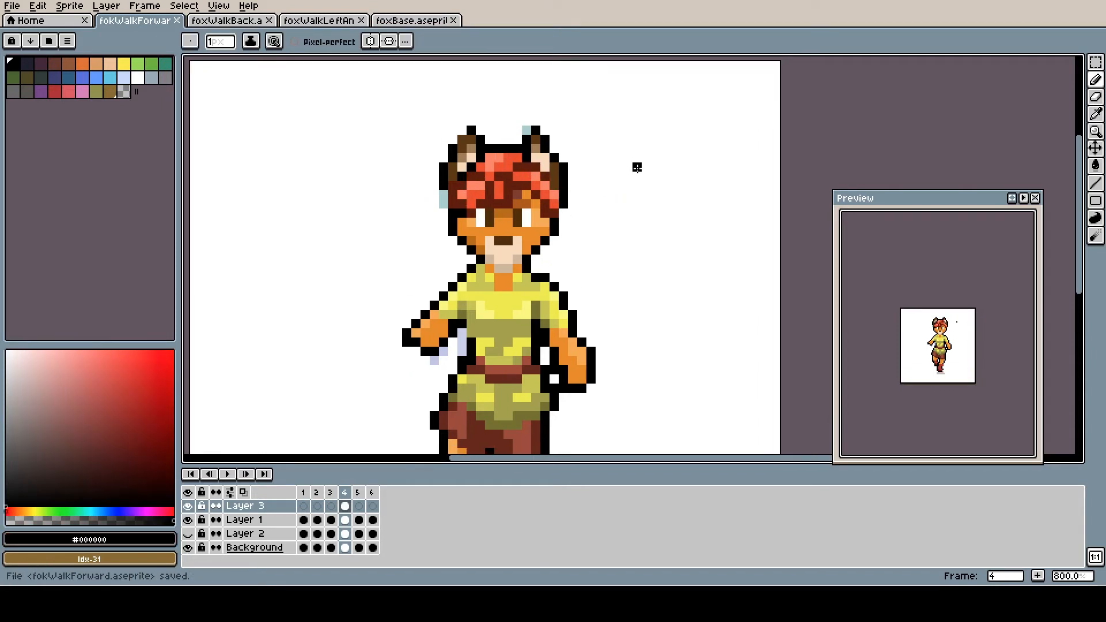
# Step: Extend the hair tufts over the sides of the face and refine the nose and chin shading
pyautogui.press('alt')
pyautogui.keyDown('alt'); pyautogui.click(482, 183); pyautogui.keyUp('alt')
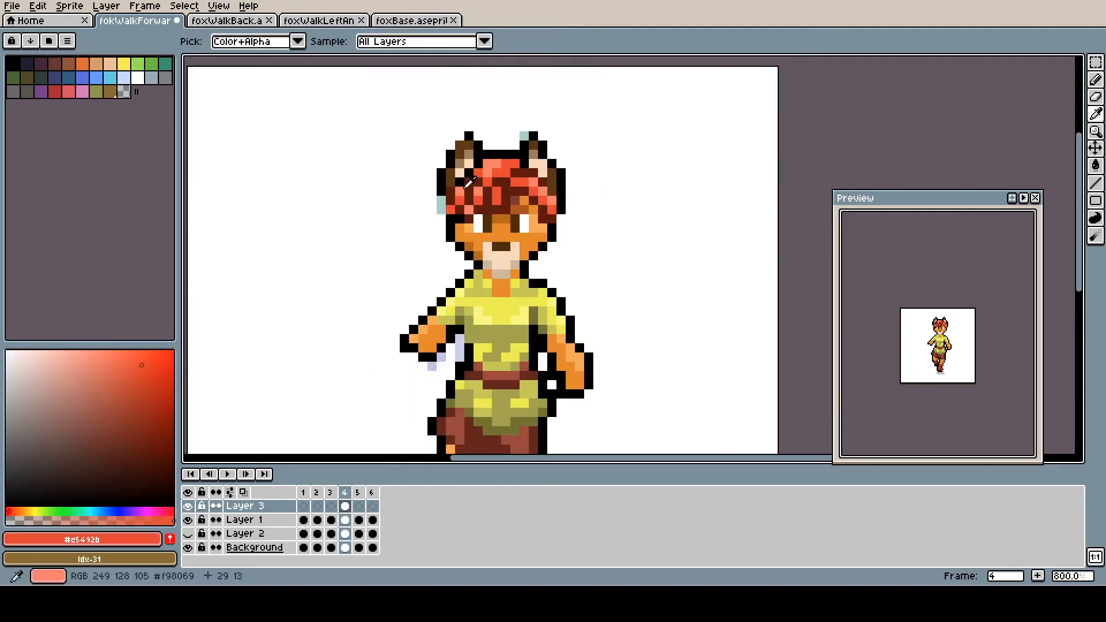
pyautogui.moveTo(450, 197); pyautogui.dragTo(610, 175)
pyautogui.keyDown('alt'); pyautogui.click(594, 257); pyautogui.keyUp('alt')
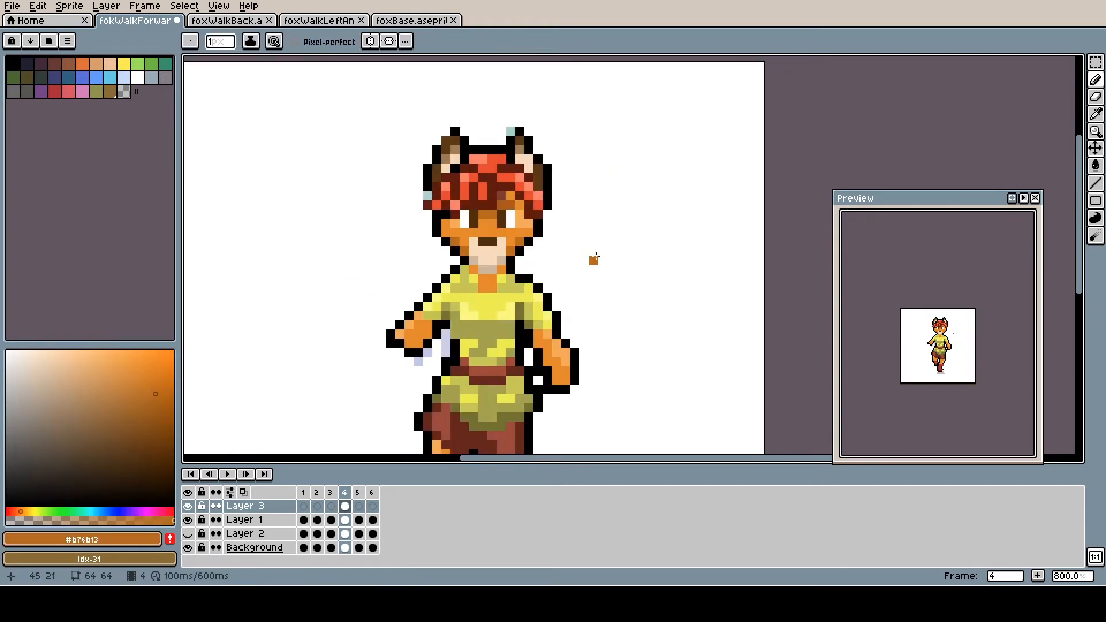
pyautogui.click(564, 318)
# Step: Smooth the tunic's chest shading with #c6ca52 and clean up the outline around the lowered hand
pyautogui.keyDown('alt'); pyautogui.click(486, 326); pyautogui.keyUp('alt')
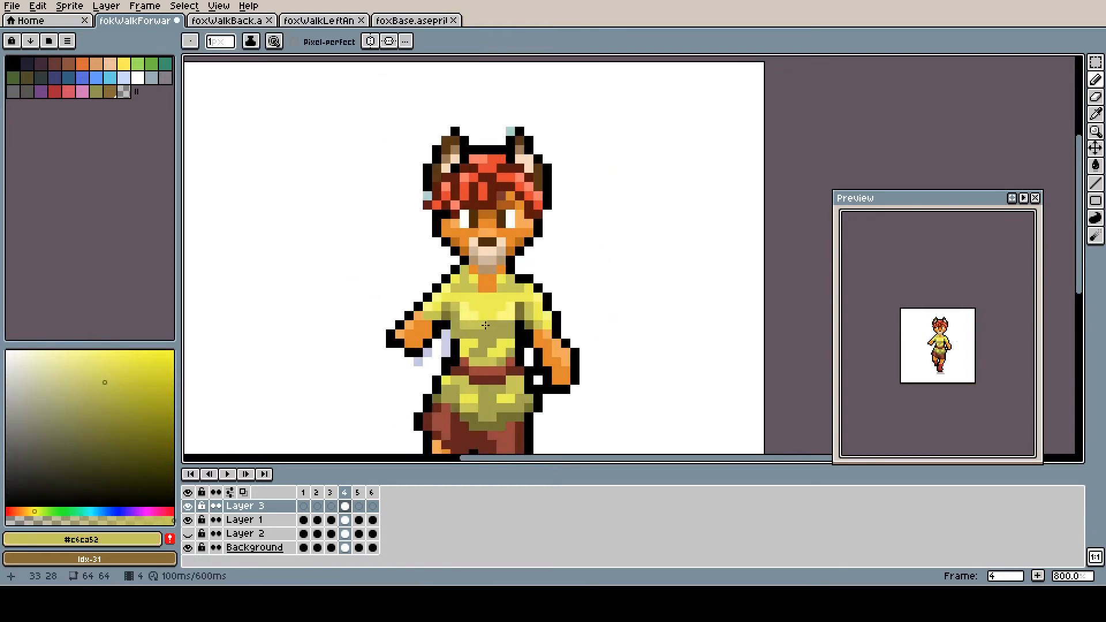
pyautogui.scroll(-3, 582, 240)
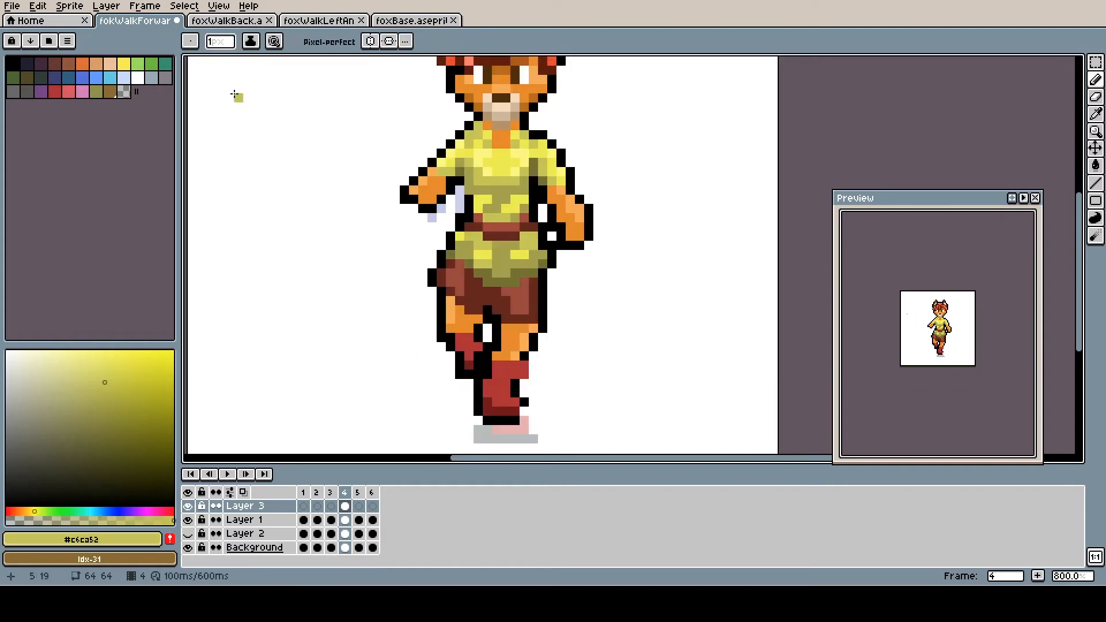
pyautogui.keyDown('alt'); pyautogui.click(552, 227); pyautogui.keyUp('alt')
pyautogui.scroll(3, 571, 279)
# Step: Refine the ear and neck shading, save fokWalkForward, and flare the tunic's hem at the hip
pyautogui.keyDown('alt'); pyautogui.click(560, 171); pyautogui.keyUp('alt')
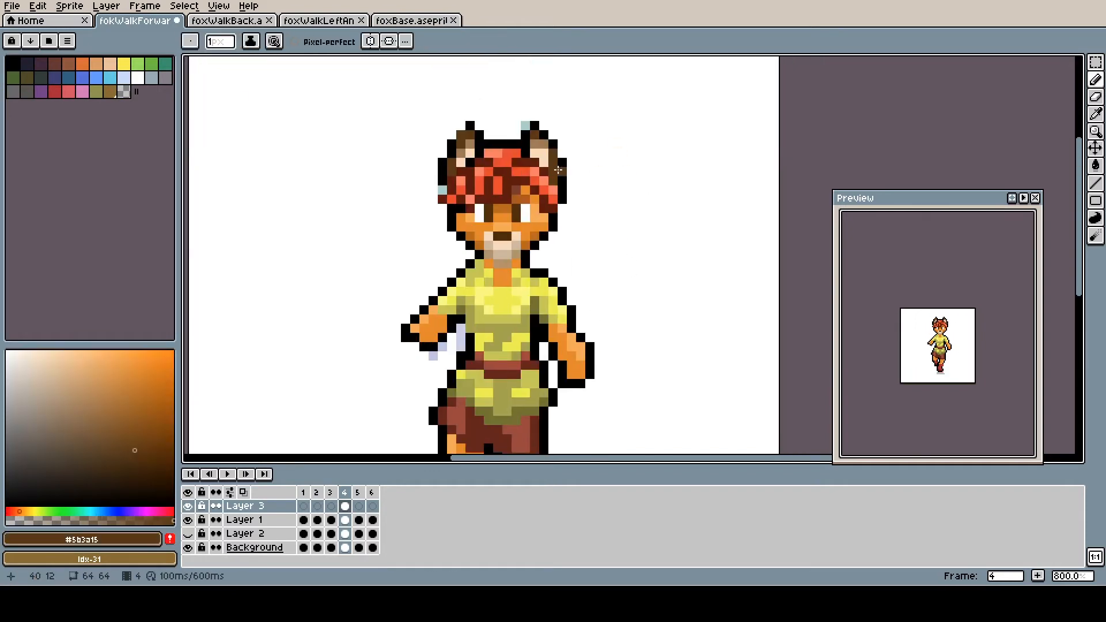
pyautogui.keyDown('alt'); pyautogui.click(506, 262); pyautogui.keyUp('alt')
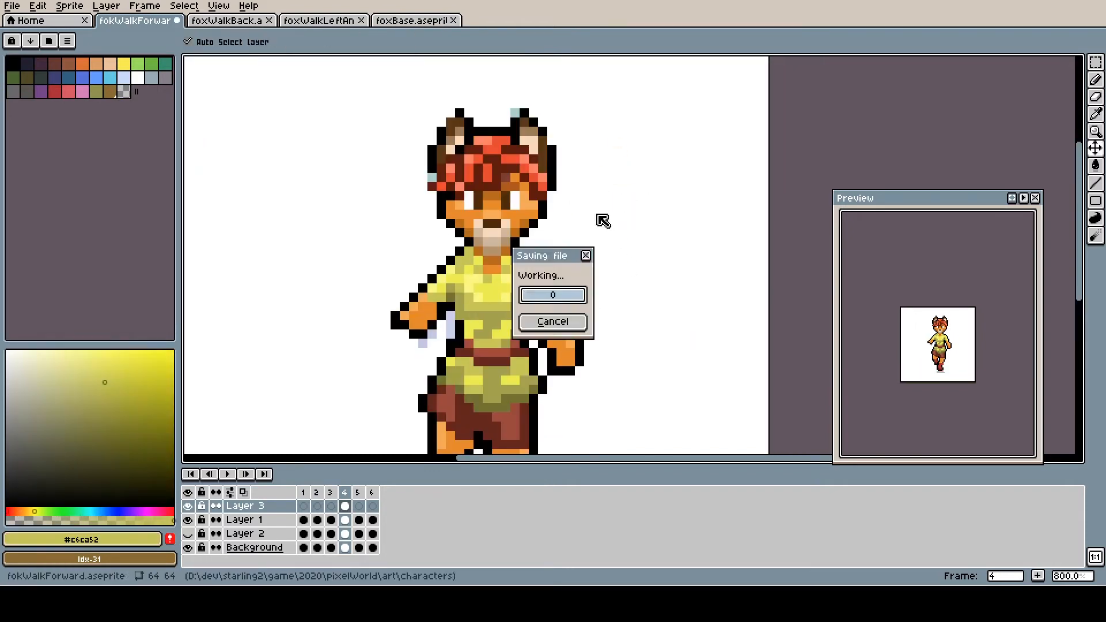
pyautogui.keyDown('alt'); pyautogui.click(459, 308); pyautogui.keyUp('alt')
pyautogui.scroll(-1, 459, 309)
pyautogui.keyDown('alt'); pyautogui.click(460, 292); pyautogui.keyUp('alt')
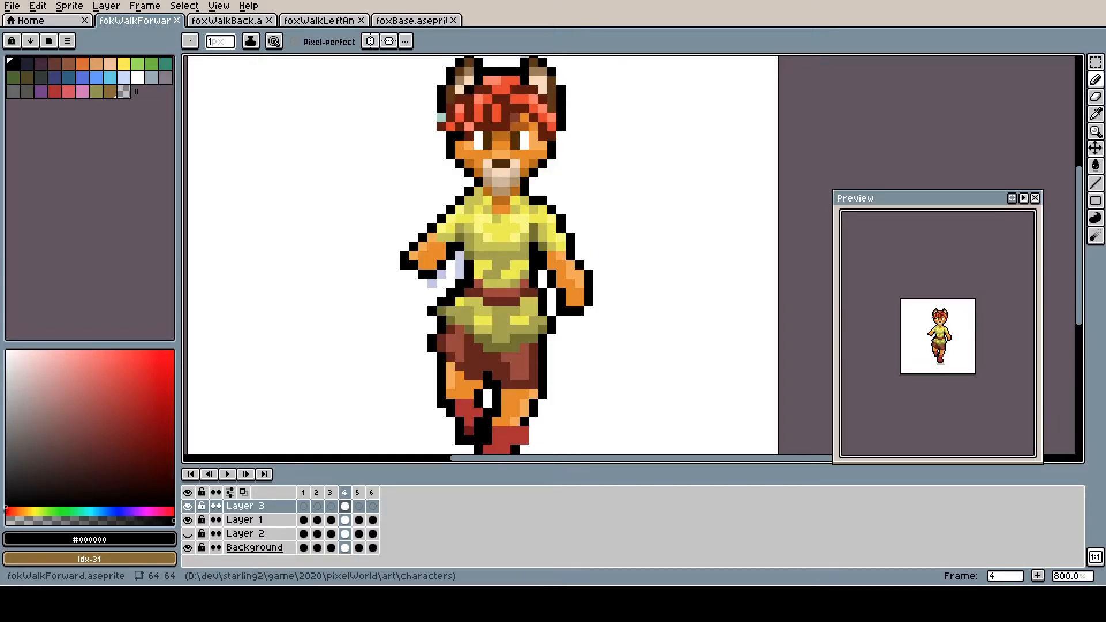
# Step: Brighten the tunic's skirt in frame 4 with the chest's yellow and shade its folds with olive
pyautogui.click(460, 245)
pyautogui.scroll(-1, 460, 245)
pyautogui.keyDown('alt'); pyautogui.click(510, 320); pyautogui.keyUp('alt')
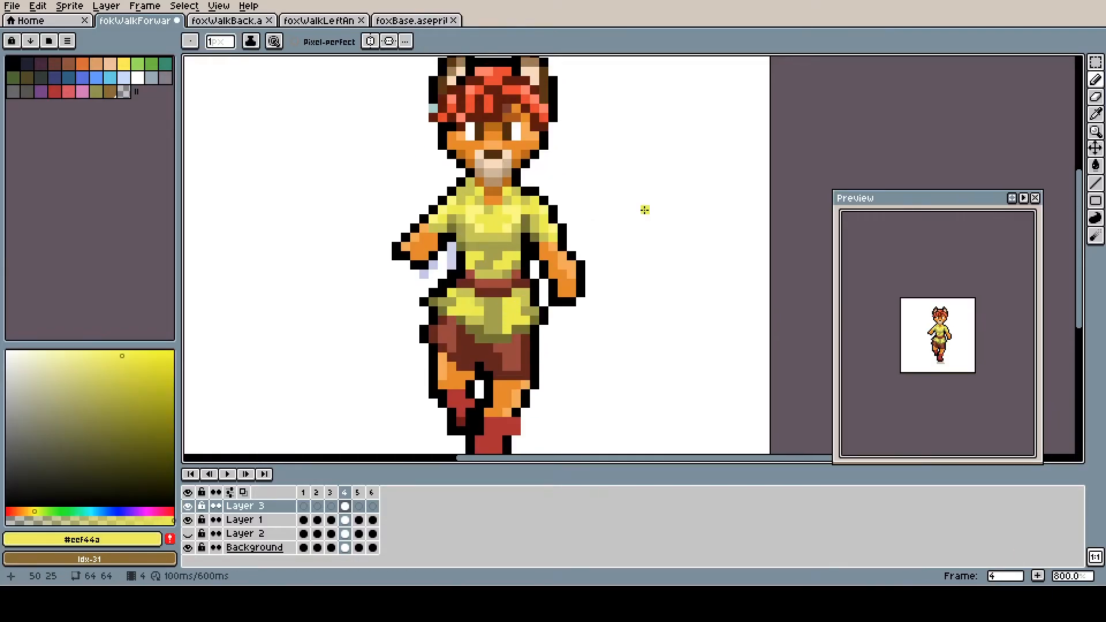
pyautogui.scroll(1, 536, 280)
pyautogui.keyDown('alt'); pyautogui.click(545, 262); pyautogui.keyUp('alt')
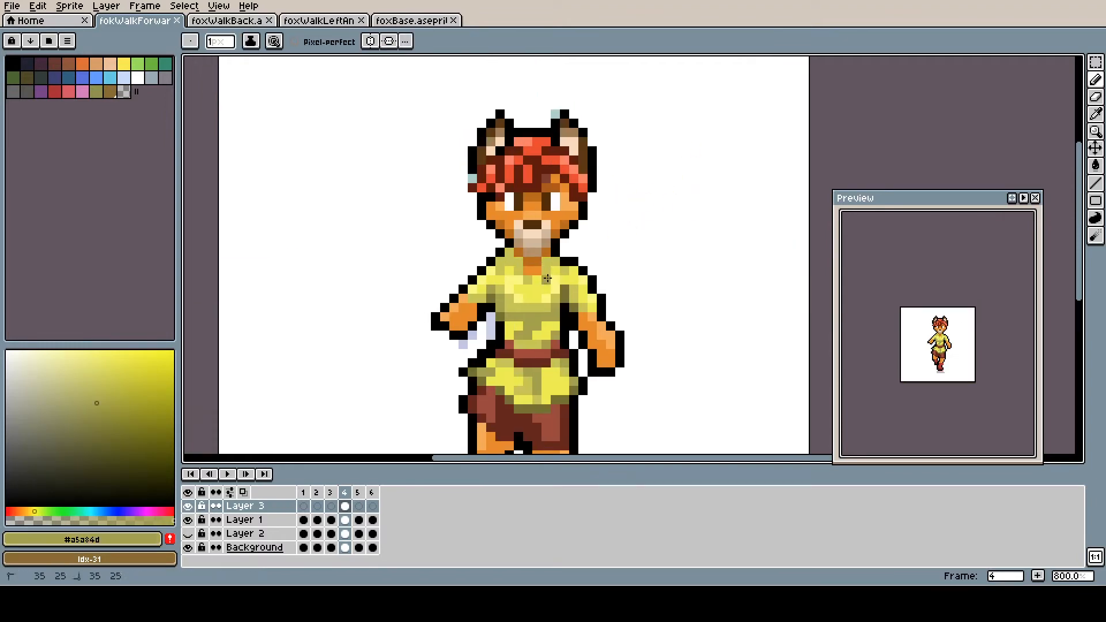
# Step: Clean up the boot outlines in frame 4 and deepen the tunic's underarm shading with #757732
pyautogui.scroll(-4, 703, 162)
pyautogui.keyDown('alt'); pyautogui.click(562, 313); pyautogui.keyUp('alt')
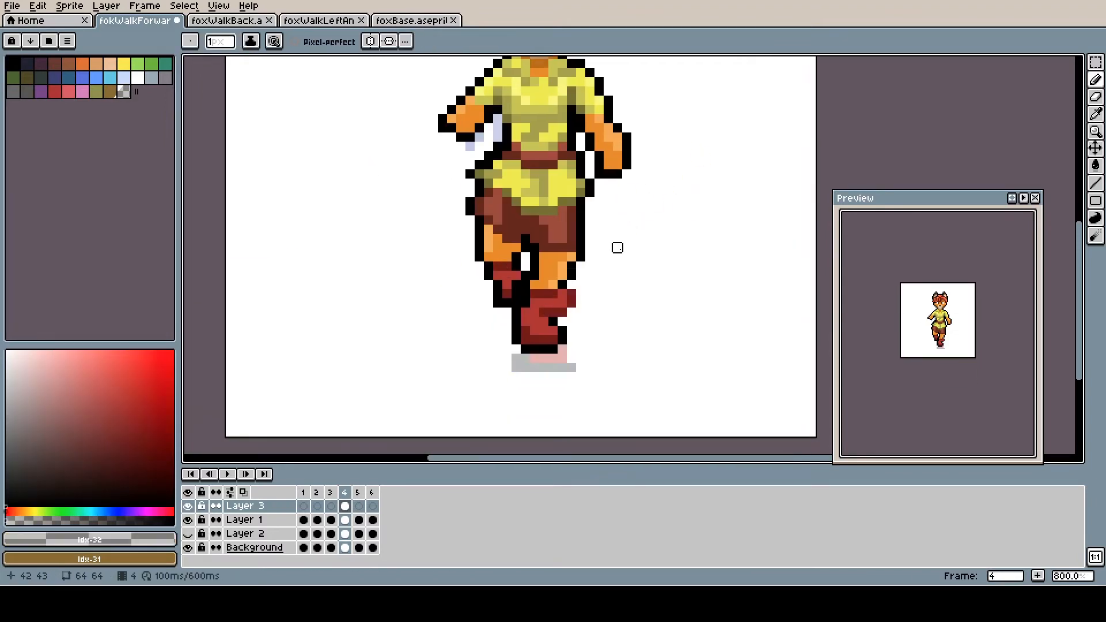
pyautogui.scroll(2, 551, 257)
pyautogui.keyDown('alt'); pyautogui.click(550, 256); pyautogui.keyUp('alt')
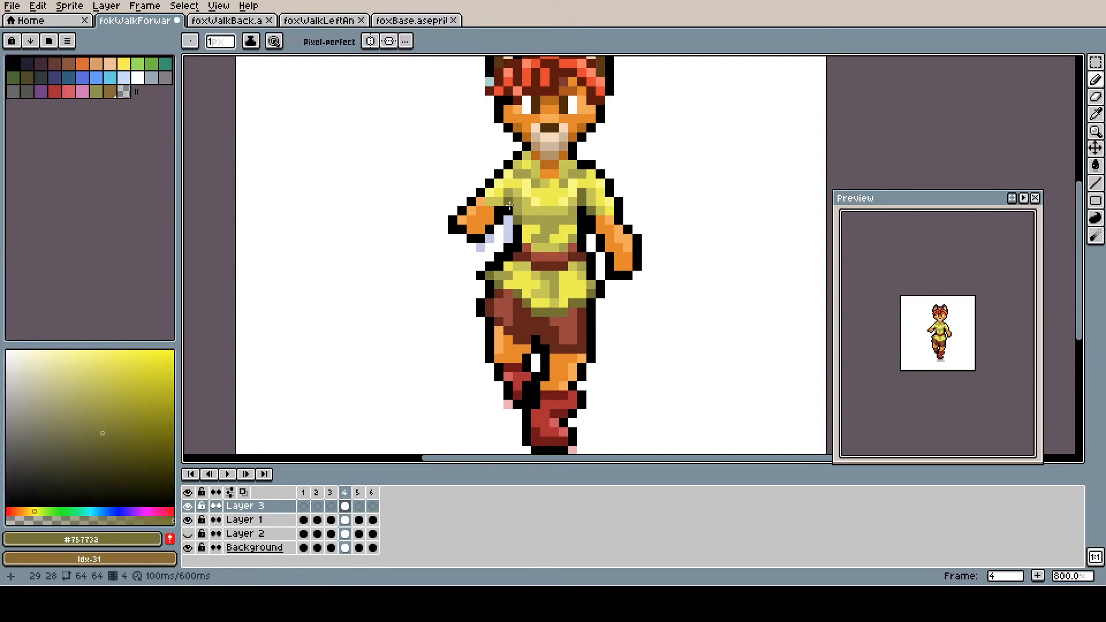
pyautogui.scroll(2, 639, 245)
pyautogui.scroll(-1, 640, 246)
# Step: Place a copy of frame 4's finished figure beside the frame 5 sketch on Layer 3, and try the layer at 45 opacity
pyautogui.click(359, 506)
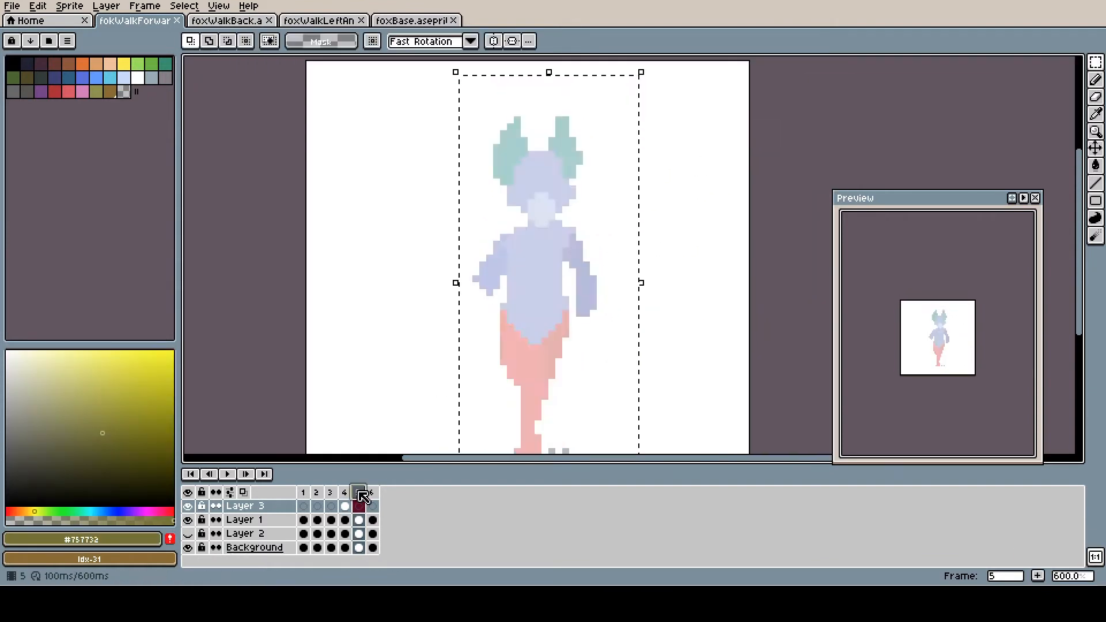
pyautogui.doubleClick(245, 506)
pyautogui.moveTo(432, 237); pyautogui.dragTo(333, 237)
pyautogui.press('Return')
pyautogui.hotkey('ctrl', 'd')
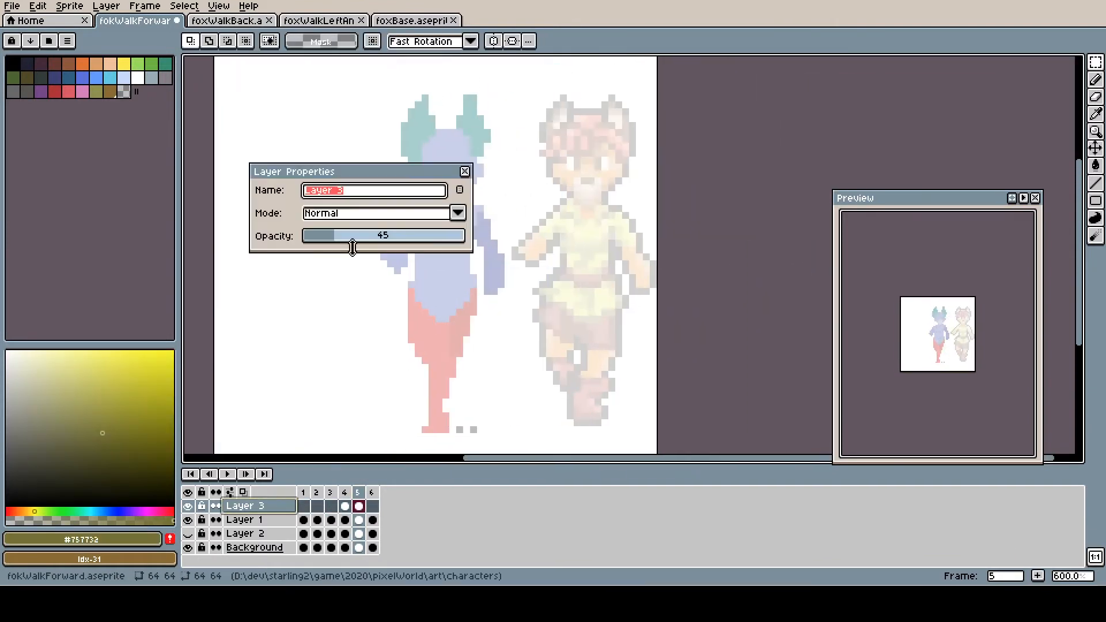
pyautogui.press('Return')
# Step: Copy the reference figure's head onto the frame 5 sketch and outline the arms, torso and legs in black
pyautogui.moveTo(603, 199)
pyautogui.keyDown('ctrl'); pyautogui.mouseDown()
pyautogui.moveTo(464, 199)
pyautogui.moveTo(412, 298)
pyautogui.mouseUp(); pyautogui.keyUp('ctrl')
pyautogui.hotkey('ctrl', 'd')
pyautogui.press('b')
pyautogui.keyDown('alt'); pyautogui.click(415, 173); pyautogui.keyUp('alt')
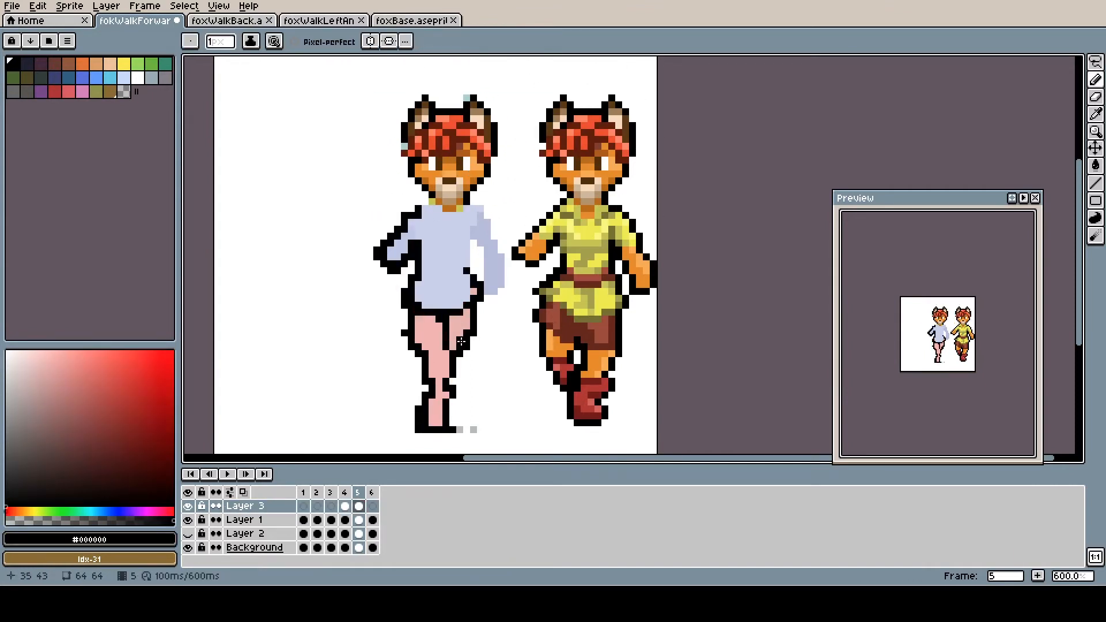
# Step: Color frame 5's arms and legs orange, the shorts brown and the boot red, using the reference figure's colors
pyautogui.keyDown('alt'); pyautogui.click(528, 251); pyautogui.keyUp('alt')
pyautogui.moveTo(395, 250); pyautogui.dragTo(394, 257)
pyautogui.moveTo(491, 243); pyautogui.dragTo(491, 258)
pyautogui.keyDown('alt'); pyautogui.click(553, 323); pyautogui.keyUp('alt')
pyautogui.moveTo(422, 321)
pyautogui.mouseDown()
pyautogui.moveTo(465, 329)
pyautogui.moveTo(441, 424)
pyautogui.mouseUp()
pyautogui.keyDown('alt'); pyautogui.click(552, 346); pyautogui.keyUp('alt')
pyautogui.click(456, 341)
pyautogui.keyDown('alt'); pyautogui.click(459, 346); pyautogui.keyUp('alt')
pyautogui.keyDown('alt'); pyautogui.click(552, 346); pyautogui.keyUp('alt')
pyautogui.keyDown('alt'); pyautogui.click(588, 398); pyautogui.keyUp('alt')
# Step: Fill frame 5's tunic with yellow, adding light #faff7f shoulders and a brown belt
pyautogui.keyDown('alt'); pyautogui.click(576, 231); pyautogui.keyUp('alt')
pyautogui.moveTo(415, 219); pyautogui.dragTo(467, 242)
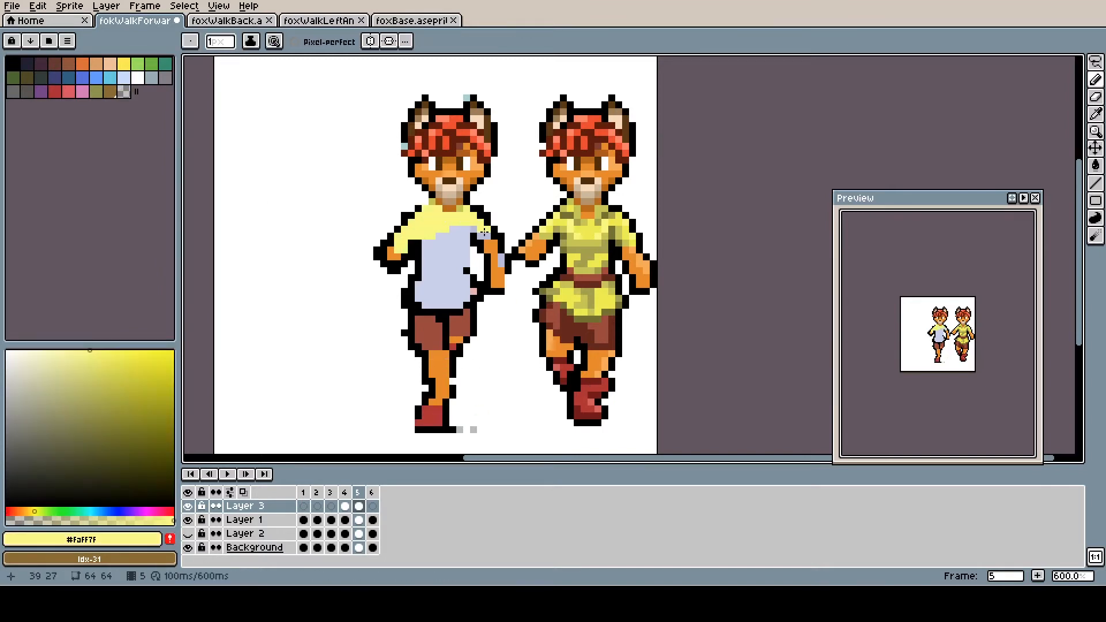
pyautogui.keyDown('alt'); pyautogui.click(588, 281); pyautogui.keyUp('alt')
pyautogui.moveTo(462, 295)
pyautogui.mouseDown()
pyautogui.moveTo(438, 282)
pyautogui.moveTo(466, 281)
pyautogui.moveTo(424, 283)
pyautogui.mouseUp()
pyautogui.keyDown('alt'); pyautogui.click(438, 242); pyautogui.keyUp('alt')
pyautogui.click(441, 288)
# Step: Save the file and copy the shaded torso from the reference figure onto frame 5's fox
pyautogui.press('m')
pyautogui.press('Left')
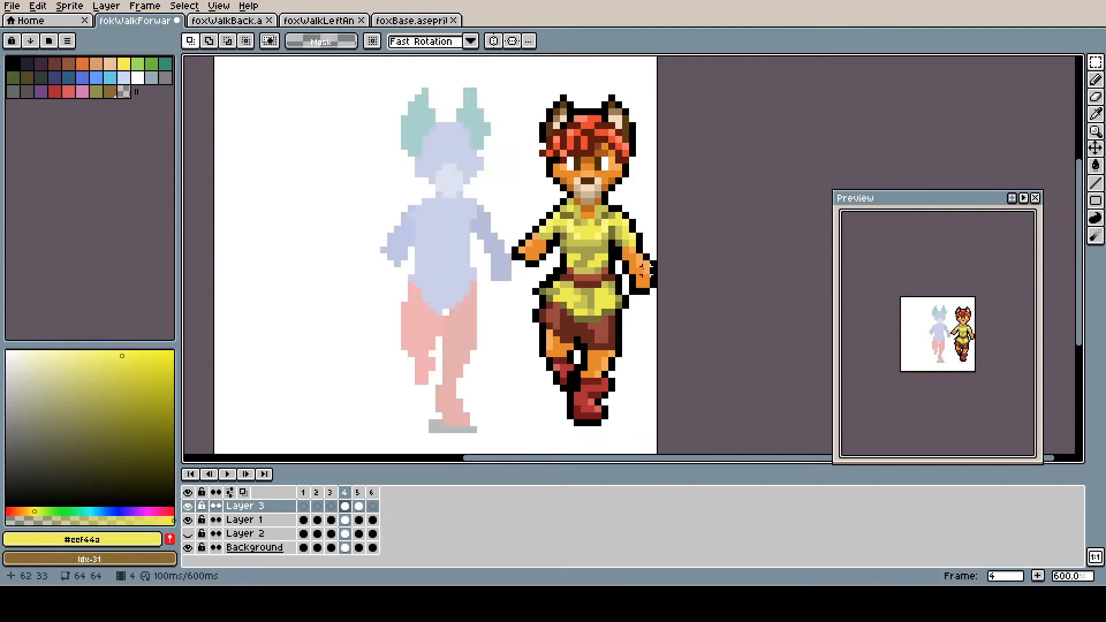
pyautogui.press('Right')
pyautogui.hotkey('ctrl', 's')
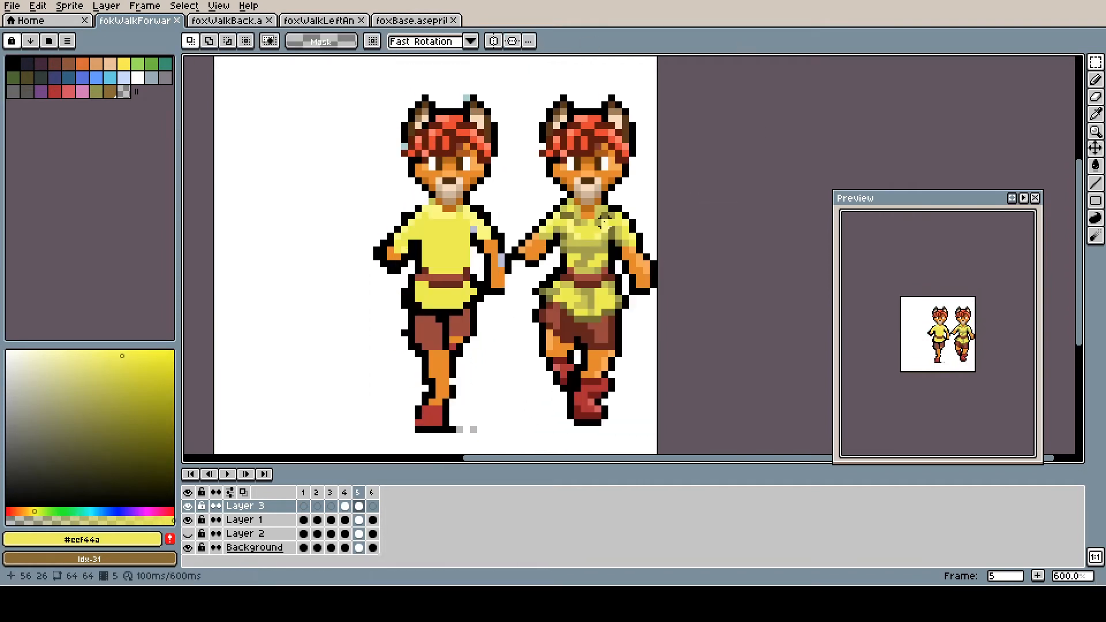
pyautogui.moveTo(596, 257)
pyautogui.mouseDown()
pyautogui.moveTo(459, 257)
pyautogui.moveTo(433, 243)
pyautogui.mouseUp()
pyautogui.press('b')
pyautogui.press('Left')
# Step: Shade the tunic's skirt and the shorts in frame 5, and clean up the black outline at the hip
pyautogui.press('Right')
pyautogui.keyDown('alt'); pyautogui.click(432, 245); pyautogui.keyUp('alt')
pyautogui.keyDown('alt'); pyautogui.click(438, 254); pyautogui.keyUp('alt')
pyautogui.keyDown('alt'); pyautogui.click(536, 276); pyautogui.keyUp('alt')
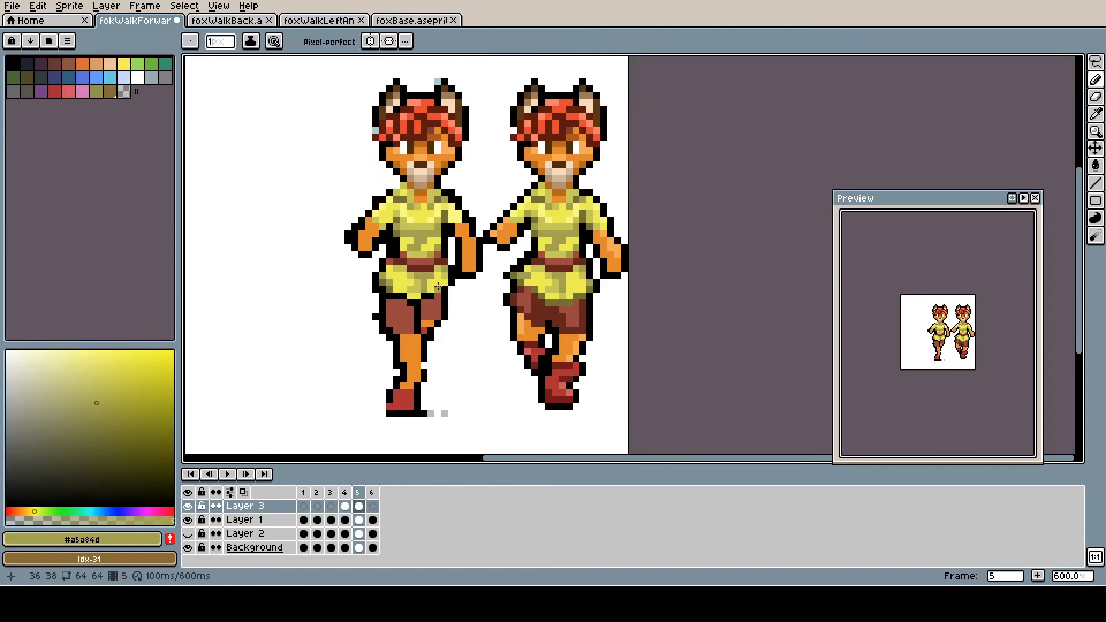
pyautogui.keyDown('alt'); pyautogui.click(442, 314); pyautogui.keyUp('alt')
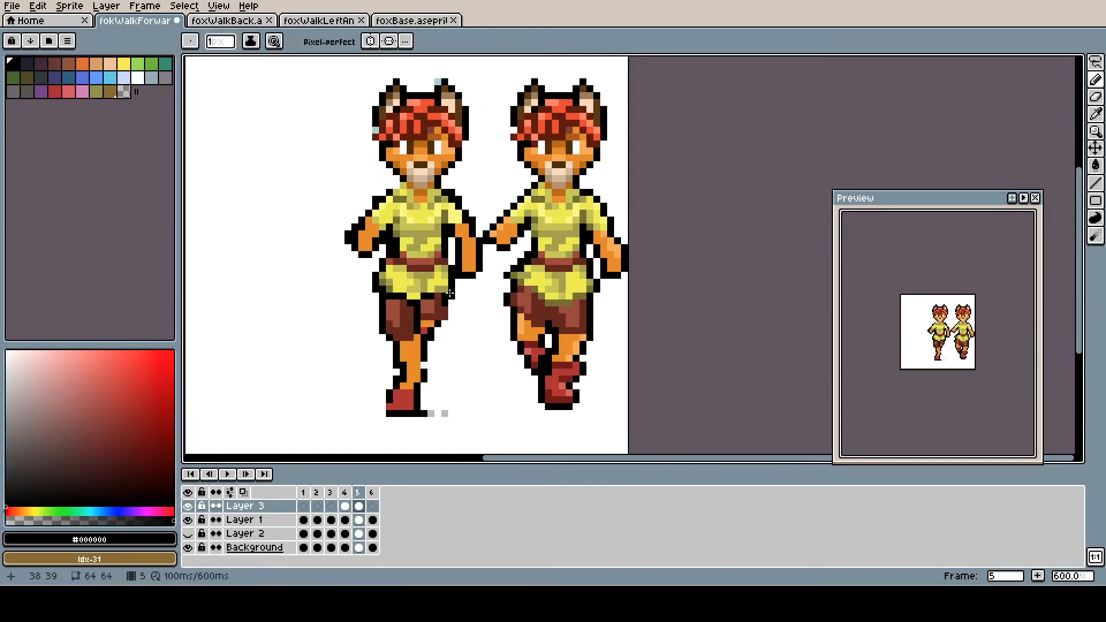
pyautogui.keyDown('alt'); pyautogui.click(450, 248); pyautogui.keyUp('alt')
# Step: Highlight frame 5's arms with light orange and reshape the raised hand's outline
pyautogui.keyDown('alt'); pyautogui.click(469, 231); pyautogui.keyUp('alt')
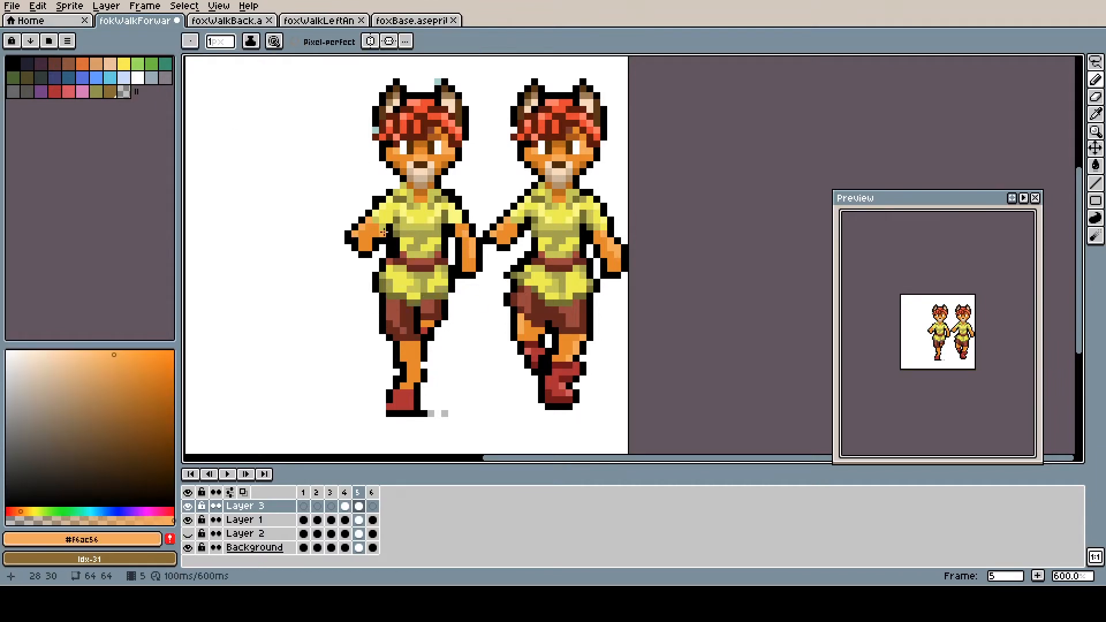
pyautogui.keyDown('alt'); pyautogui.click(383, 234); pyautogui.keyUp('alt')
pyautogui.keyDown('alt'); pyautogui.click(381, 225); pyautogui.keyUp('alt')
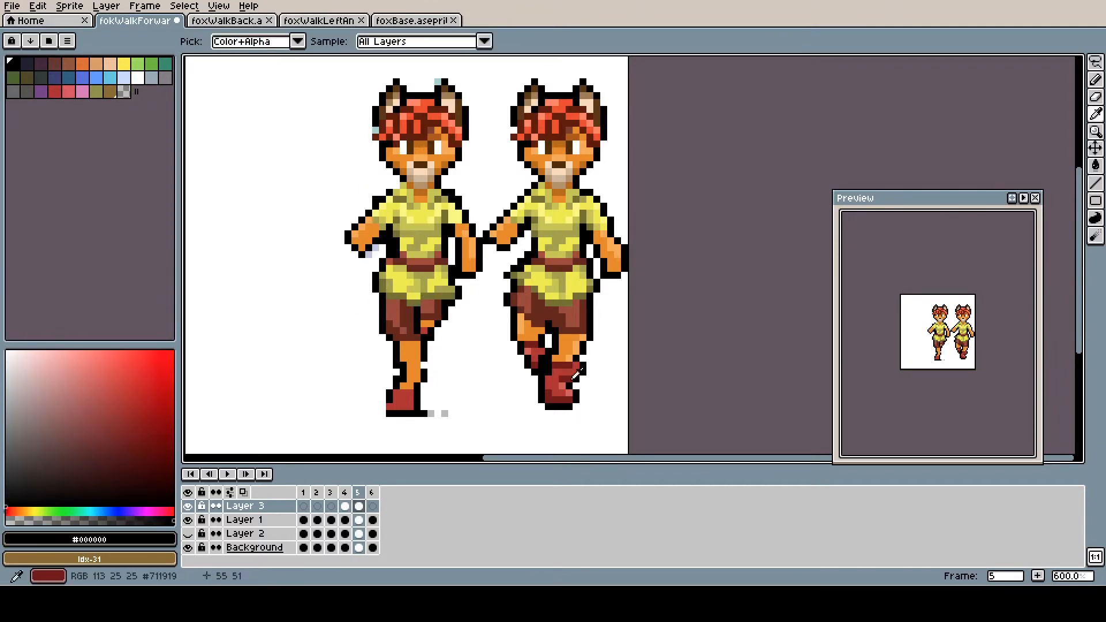
# Step: Reshape and shade frame 5's boot with dark red, and highlight the standing leg with light orange #f6ac56
pyautogui.keyDown('alt'); pyautogui.click(577, 375); pyautogui.keyUp('alt')
pyautogui.keyDown('alt'); pyautogui.click(403, 427); pyautogui.keyUp('alt')
pyautogui.keyDown('alt'); pyautogui.click(412, 361); pyautogui.keyUp('alt')
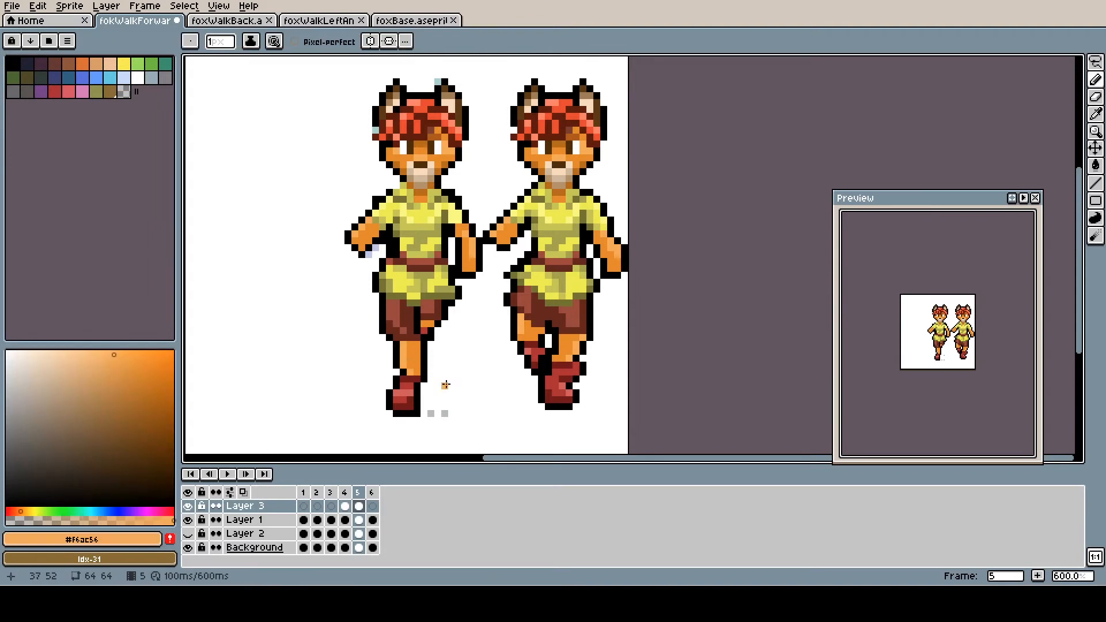
pyautogui.keyDown('alt'); pyautogui.click(409, 392); pyautogui.keyUp('alt')
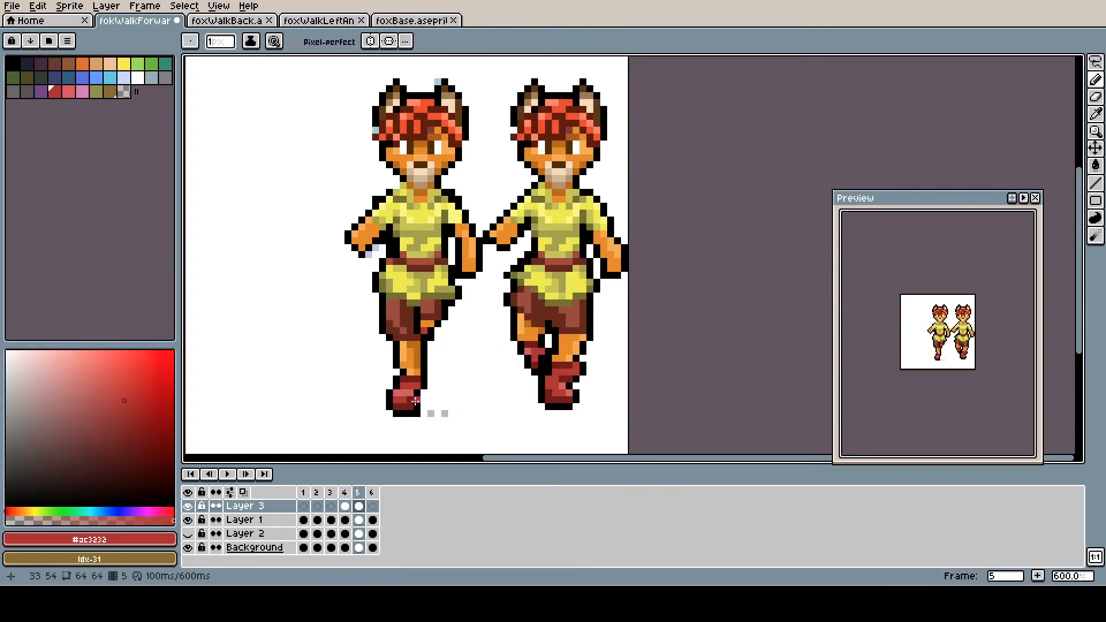
pyautogui.press('m')
pyautogui.keyDown('alt'); pyautogui.click(406, 398); pyautogui.keyUp('alt')
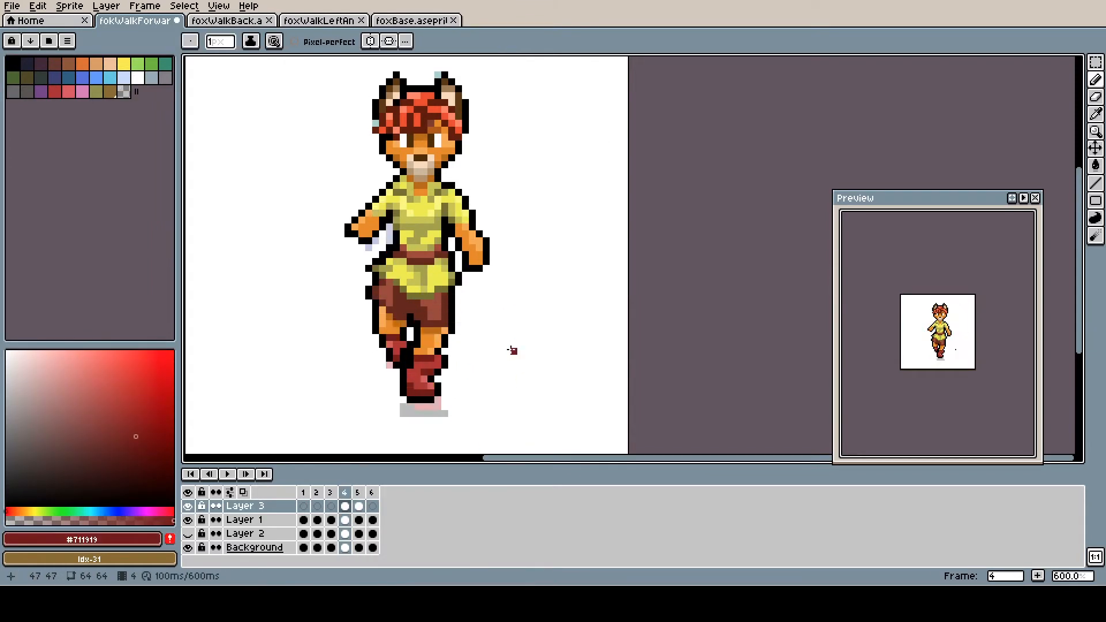
# Step: Paste frame 4's figure beside the frame 6 sketch, and copy its head and torso onto the sketch
pyautogui.press('.')
pyautogui.hotkey('ctrl', 'v')
pyautogui.press('q')
pyautogui.moveTo(605, 196)
pyautogui.mouseDown()
pyautogui.moveTo(507, 173)
pyautogui.moveTo(606, 201)
pyautogui.moveTo(466, 204)
pyautogui.mouseUp()
pyautogui.hotkey('ctrl', 'z')
pyautogui.moveTo(559, 230); pyautogui.dragTo(421, 230)
pyautogui.press('Return')
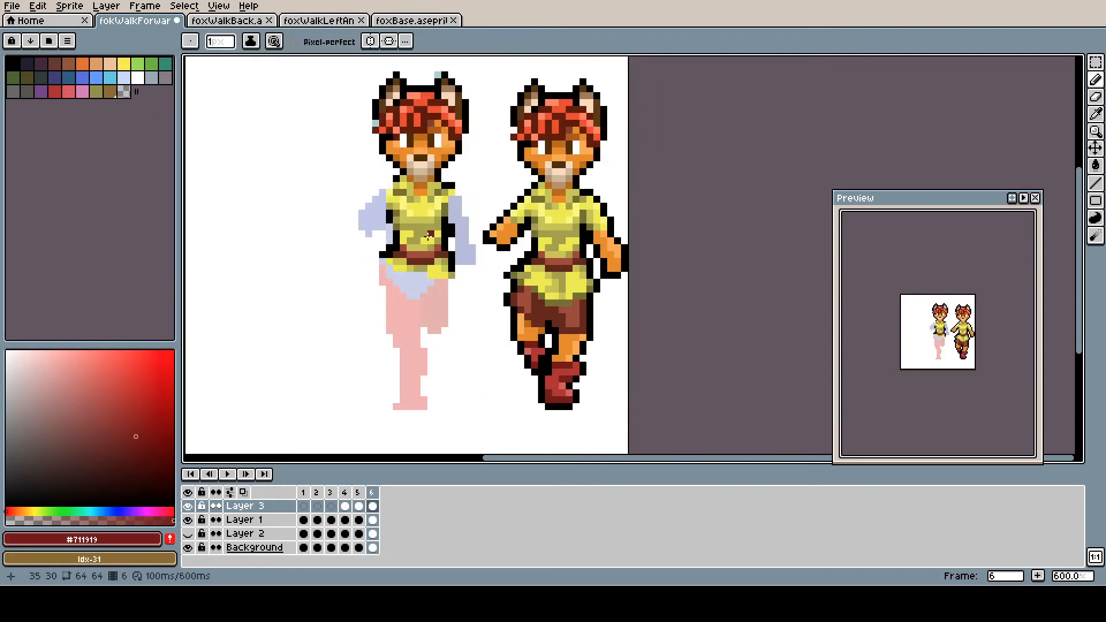
# Step: Outline frame 6's arms and hips, and color the sleeves, hands, tunic skirt and shorts from the reference figure
pyautogui.keyDown('alt'); pyautogui.click(536, 226); pyautogui.keyUp('alt')
pyautogui.moveTo(357, 212)
pyautogui.mouseDown()
pyautogui.moveTo(382, 238)
pyautogui.moveTo(381, 227)
pyautogui.mouseUp()
pyautogui.keyDown('alt'); pyautogui.click(501, 237); pyautogui.keyUp('alt')
pyautogui.keyDown('alt'); pyautogui.click(553, 230); pyautogui.keyUp('alt')
pyautogui.moveTo(392, 282)
pyautogui.mouseDown()
pyautogui.moveTo(444, 286)
pyautogui.moveTo(431, 316)
pyautogui.moveTo(403, 306)
pyautogui.mouseUp()
pyautogui.keyDown('alt'); pyautogui.click(547, 311); pyautogui.keyUp('alt')
# Step: Draw frame 6's standing leg in orange and its boot in red, shading the boot with dark red #711919
pyautogui.keyDown('alt'); pyautogui.click(553, 392); pyautogui.keyUp('alt')
pyautogui.moveTo(403, 375); pyautogui.dragTo(420, 397)
pyautogui.keyDown('alt'); pyautogui.click(530, 323); pyautogui.keyUp('alt')
pyautogui.moveTo(397, 340); pyautogui.dragTo(427, 398)
pyautogui.keyDown('alt'); pyautogui.click(422, 326); pyautogui.keyUp('alt')
pyautogui.keyDown('alt'); pyautogui.click(553, 392); pyautogui.keyUp('alt')
pyautogui.keyDown('alt'); pyautogui.click(530, 323); pyautogui.keyUp('alt')
pyautogui.keyDown('alt'); pyautogui.click(553, 392); pyautogui.keyUp('alt')
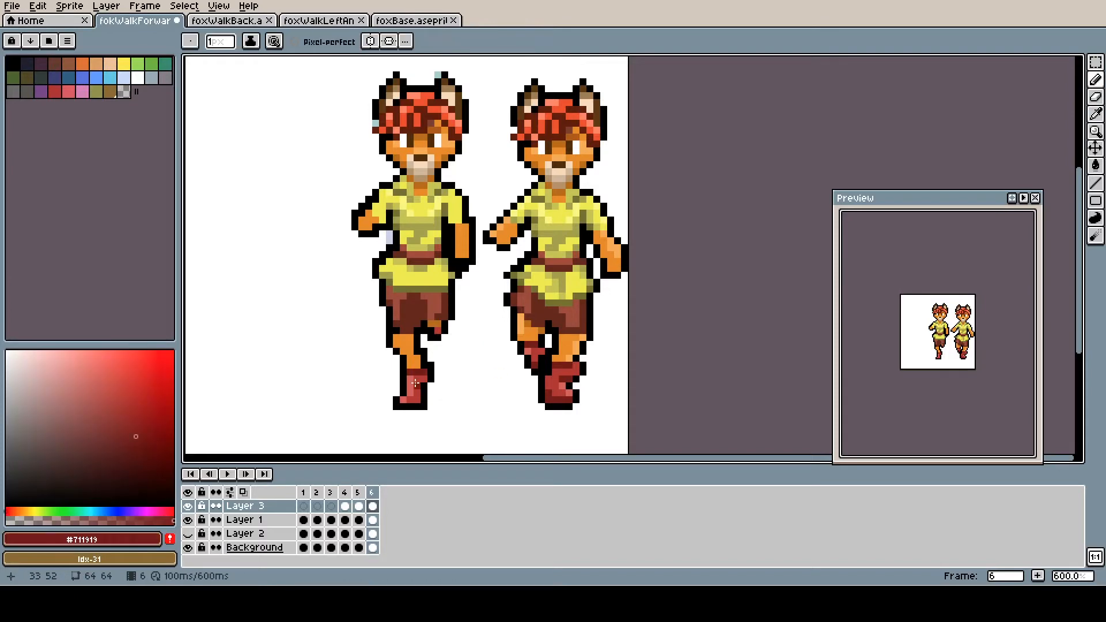
pyautogui.click(413, 385)
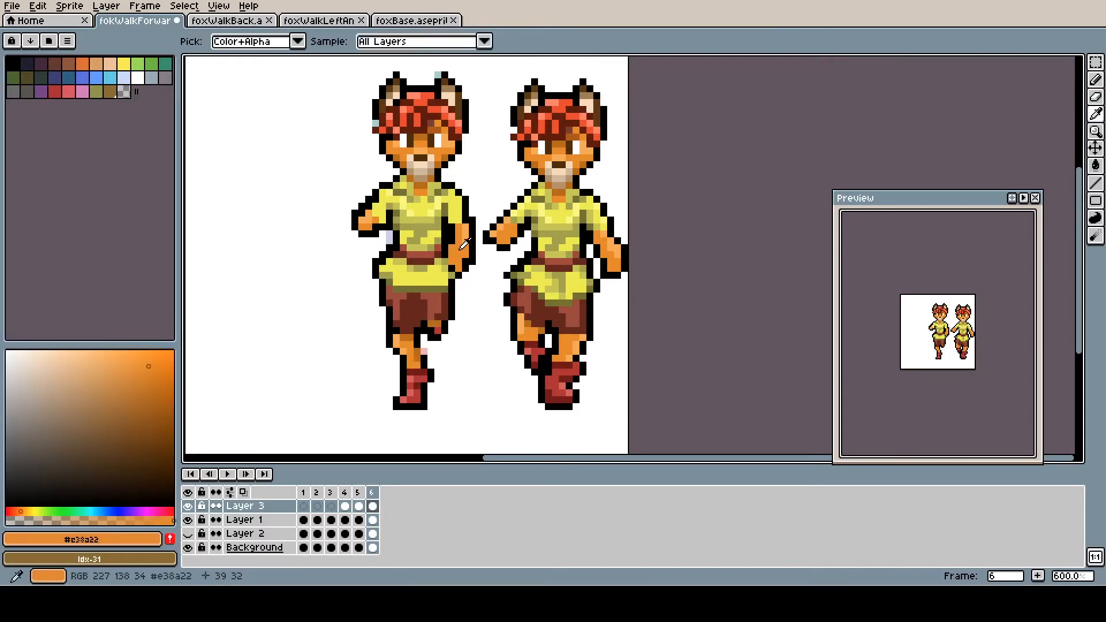
# Step: Finish frame 6's lowered hand, shade the tunic's skirt folds and belt, and clean up the leg outline
pyautogui.keyDown('alt'); pyautogui.click(452, 275); pyautogui.keyUp('alt')
pyautogui.keyDown('alt'); pyautogui.click(387, 252); pyautogui.keyUp('alt')
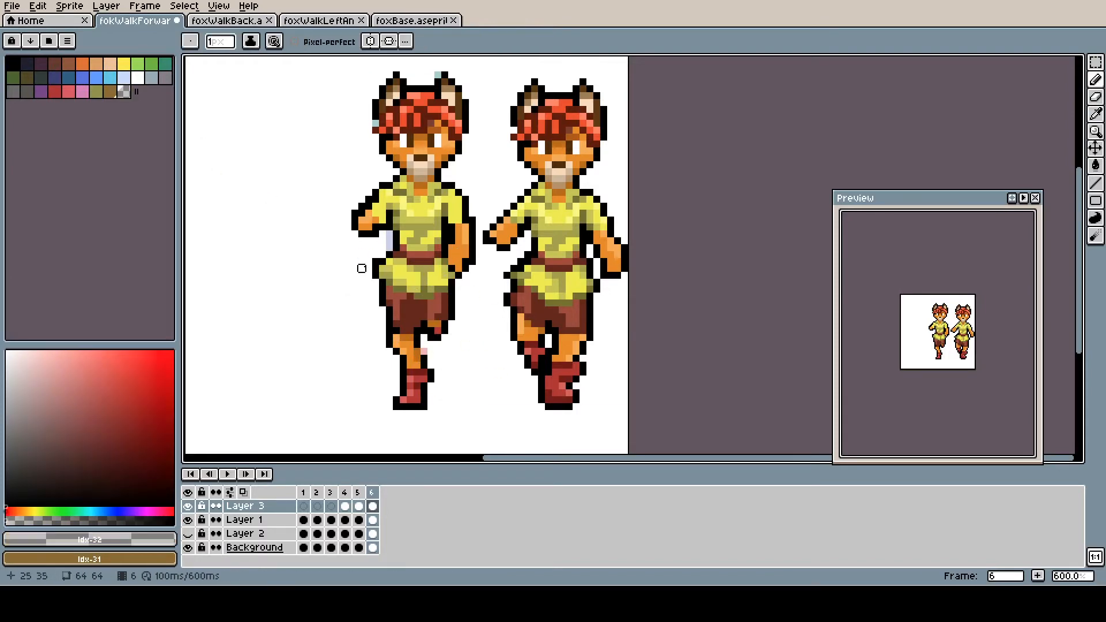
pyautogui.keyDown('alt'); pyautogui.click(414, 262); pyautogui.keyUp('alt')
pyautogui.keyDown('alt'); pyautogui.click(393, 266); pyautogui.keyUp('alt')
pyautogui.keyDown('alt'); pyautogui.click(424, 350); pyautogui.keyUp('alt')
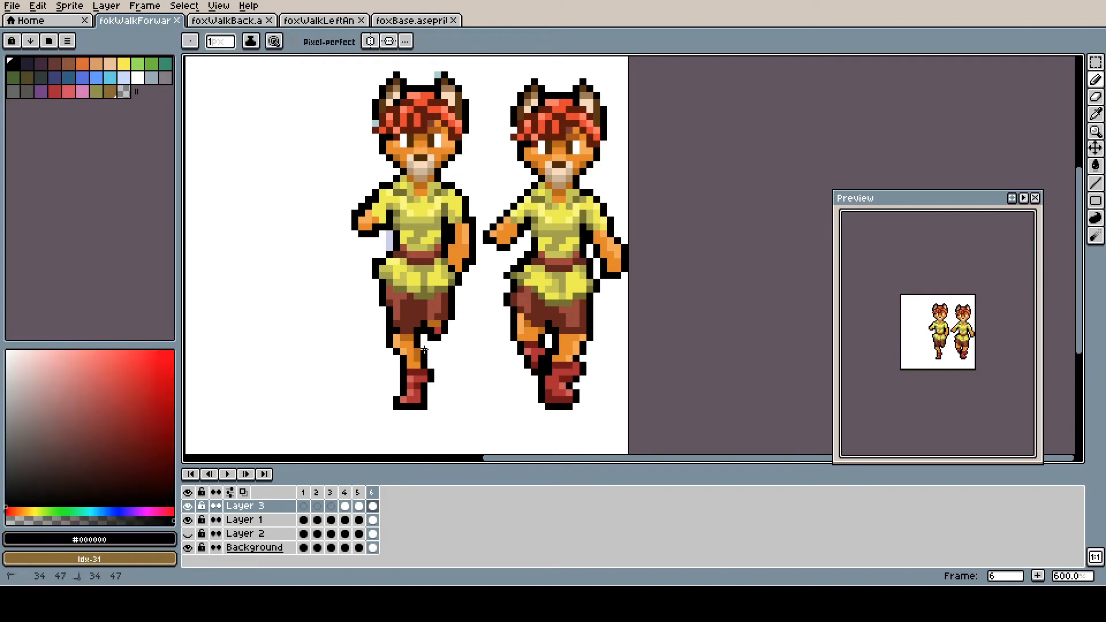
# Step: Paste two copies of frame 4's figure into Layer 3 of frame 1, one on each side of the sketch
pyautogui.moveTo(469, 187); pyautogui.dragTo(551, 187)
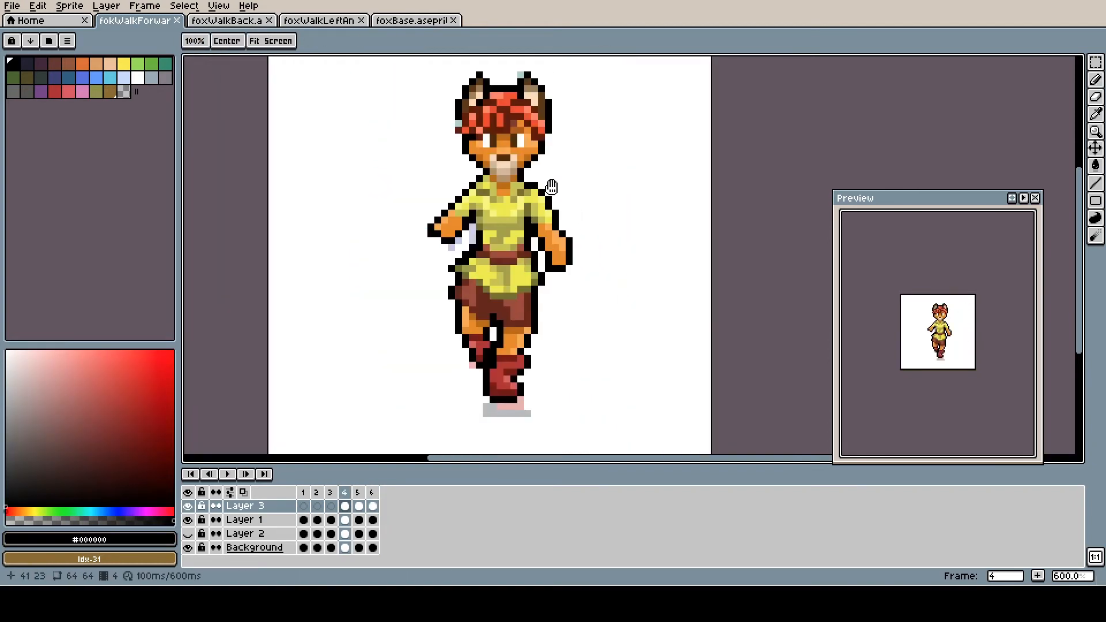
pyautogui.click(303, 506)
pyautogui.hotkey('ctrl', 'v')
pyautogui.moveTo(515, 295); pyautogui.dragTo(351, 294)
pyautogui.hotkey('ctrl', 'v')
pyautogui.hotkey('ctrl', 'z')
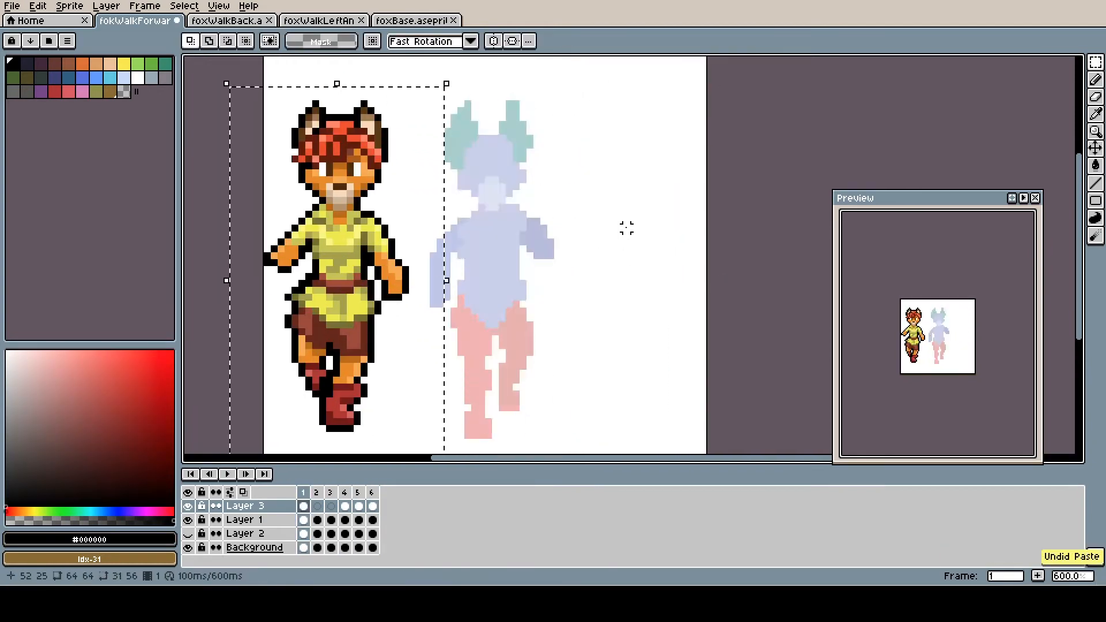
pyautogui.hotkey('ctrl', 'v')
pyautogui.moveTo(521, 253); pyautogui.dragTo(643, 253)
# Step: Flip one pasted figure horizontally and place it over frame 1's sketch
pyautogui.click(37, 6)
pyautogui.moveTo(121, 93)
pyautogui.click(190, 94)
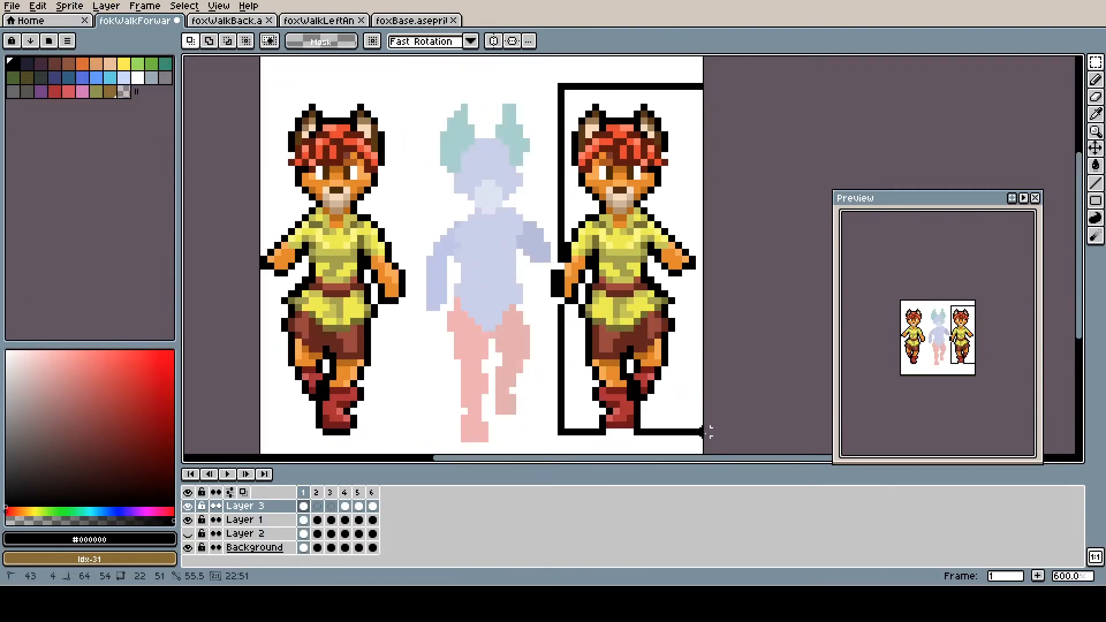
pyautogui.moveTo(710, 432); pyautogui.dragTo(710, 436)
pyautogui.keyDown('shift'); pyautogui.moveTo(531, 193); pyautogui.dragTo(568, 357); pyautogui.keyUp('shift')
pyautogui.moveTo(647, 265); pyautogui.dragTo(516, 264)
# Step: Select the mirrored figure's head in frame 1 and flip it back horizontally
pyautogui.press('q')
pyautogui.moveTo(427, 94)
pyautogui.mouseDown()
pyautogui.moveTo(538, 193)
pyautogui.moveTo(427, 101)
pyautogui.mouseUp()
pyautogui.click(70, 6)
pyautogui.hotkey('ctrl', 'z')
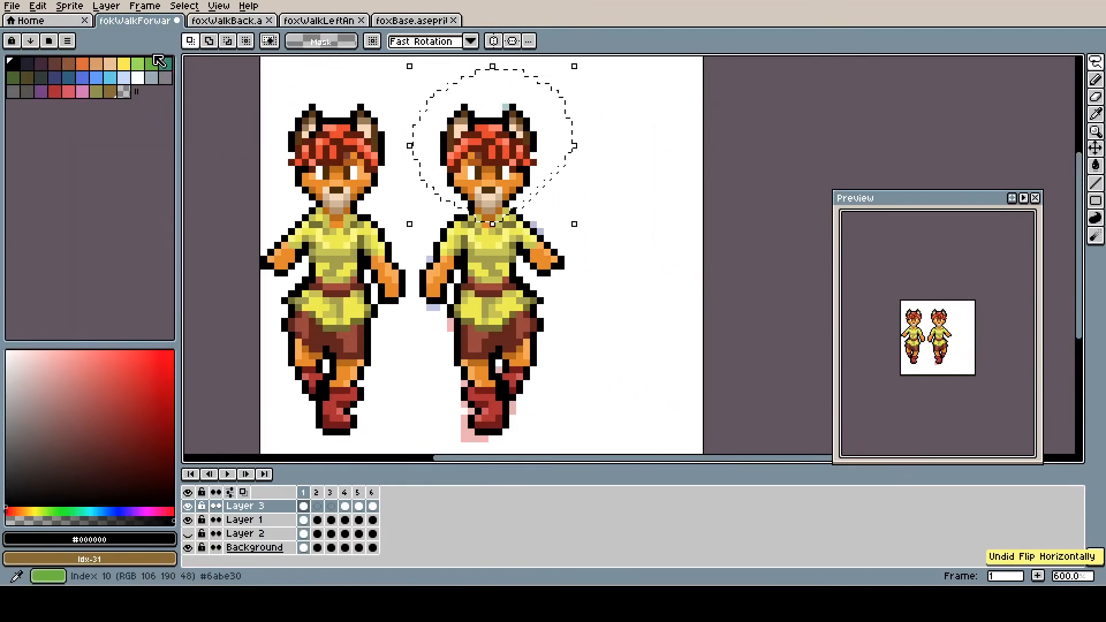
pyautogui.click(69, 6)
pyautogui.moveTo(37, 6)
pyautogui.click(92, 186)
pyautogui.press('m')
pyautogui.click(613, 162)
# Step: Compare frame 1 with its neighboring frame and delete the leftover reference figure beside the fox
pyautogui.press('Left')
pyautogui.press('Right')
pyautogui.moveTo(263, 66); pyautogui.dragTo(405, 447)
pyautogui.press('Delete')
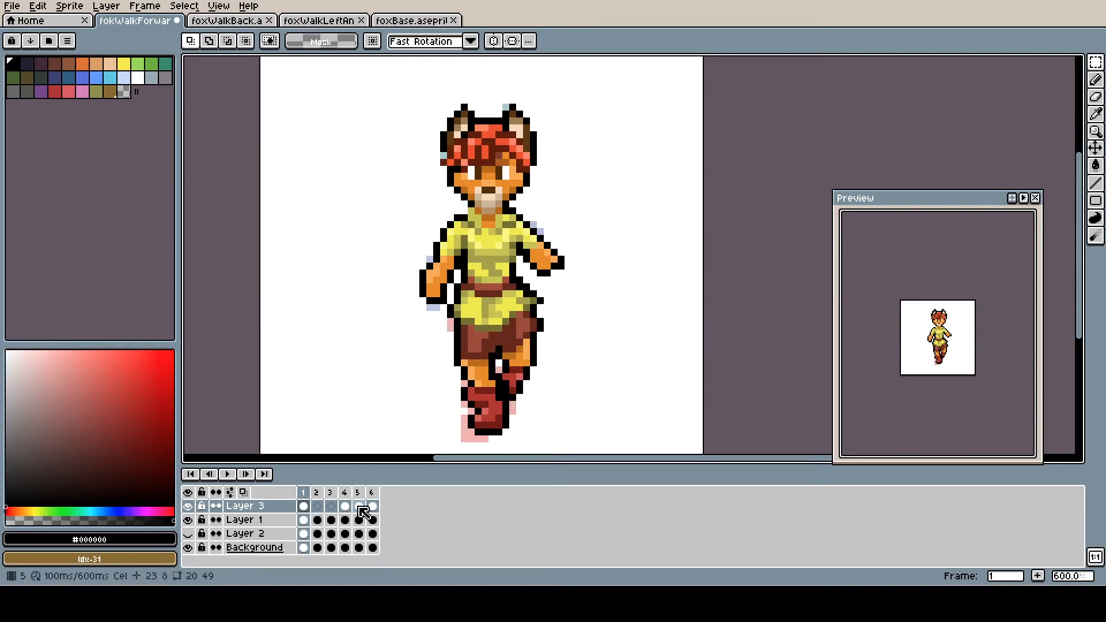
# Step: Copy frame 5's figure into Layer 3 of frame 2 and flip it horizontally
pyautogui.click(359, 507)
pyautogui.moveTo(595, 79); pyautogui.dragTo(407, 455)
pyautogui.hotkey('ctrl', 'c')
pyautogui.click(317, 506)
pyautogui.hotkey('ctrl', 'v')
pyautogui.click(38, 6)
pyautogui.click(184, 188)
# Step: Select the head of frame 2's mirrored figure and flip it back horizontally
pyautogui.press('q')
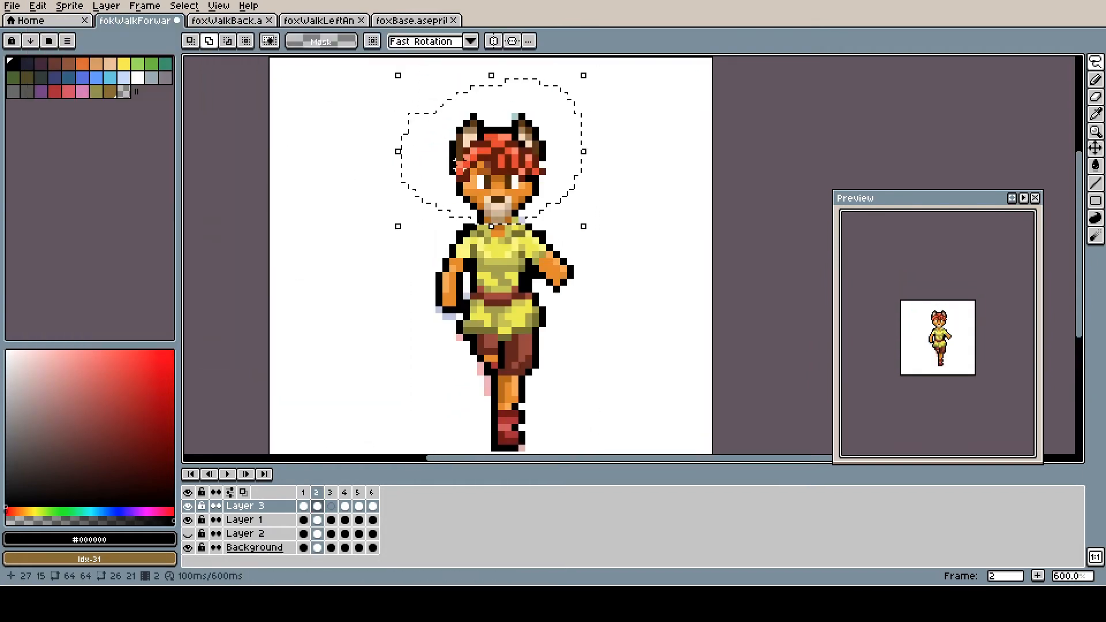
pyautogui.hotkey('shift', 'h')
pyautogui.click(626, 156)
# Step: Copy frame 6's figure into frame 3, flip it horizontally and align it with the sketch
pyautogui.click(330, 493)
pyautogui.click(371, 493)
pyautogui.press('q')
pyautogui.moveTo(600, 130); pyautogui.dragTo(605, 89)
pyautogui.press('Delete')
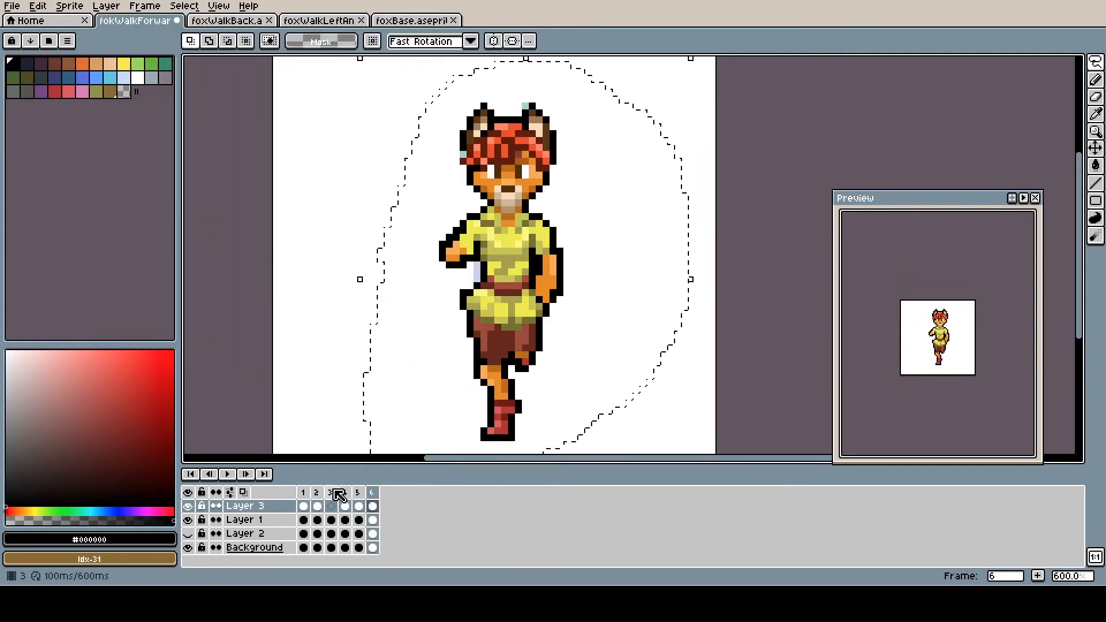
pyautogui.click(331, 493)
pyautogui.hotkey('ctrl', 'v')
pyautogui.hotkey('shift', 'h')
pyautogui.moveTo(551, 230); pyautogui.dragTo(508, 230)
# Step: Flip the head of frame 3's mirrored figure back horizontally and save fokWalkForward
pyautogui.moveTo(568, 190); pyautogui.dragTo(571, 178)
pyautogui.hotkey('shift', 'h')
pyautogui.press('b')
pyautogui.hotkey('ctrl', 's')
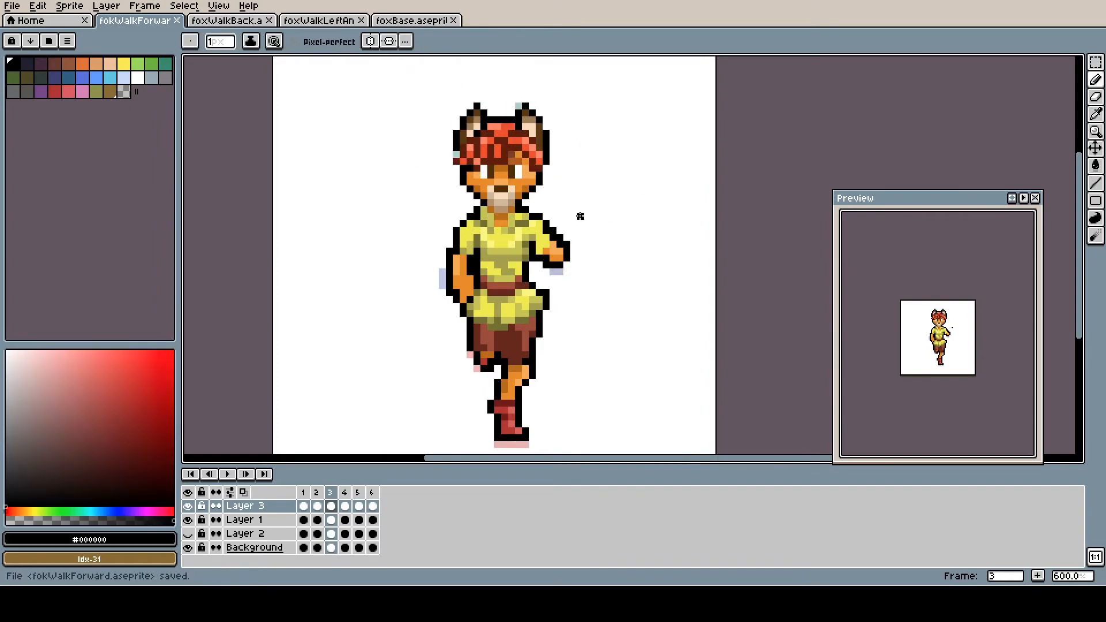
# Step: Preview the walk cycle with Layer 1 hidden, touch up frame 6's shorts with #64271c, and save the file
pyautogui.press('.')
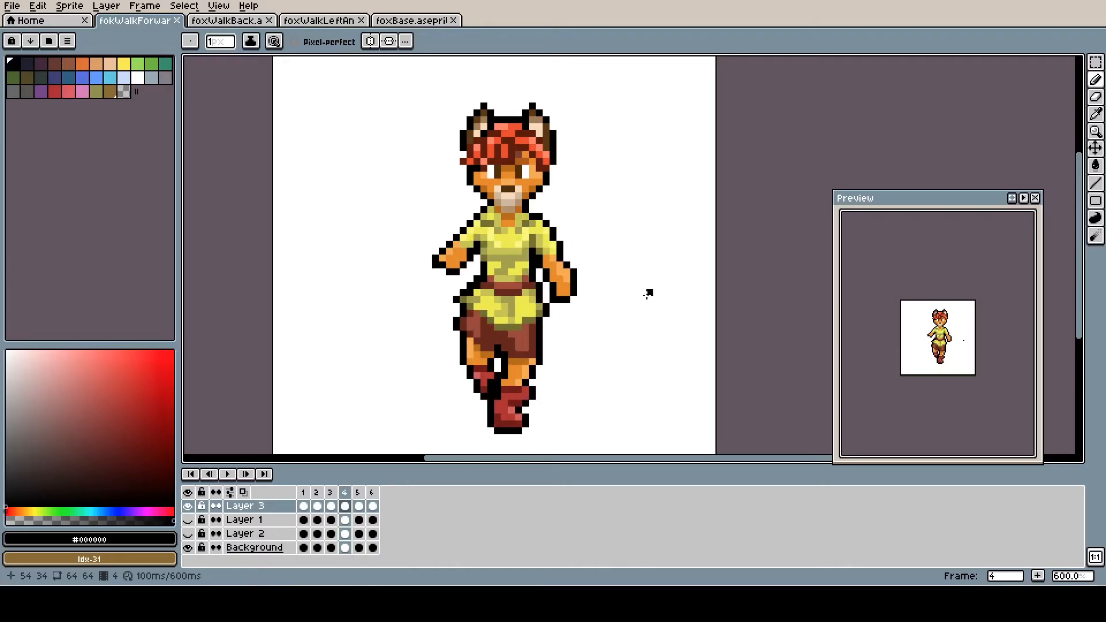
pyautogui.press('Return')
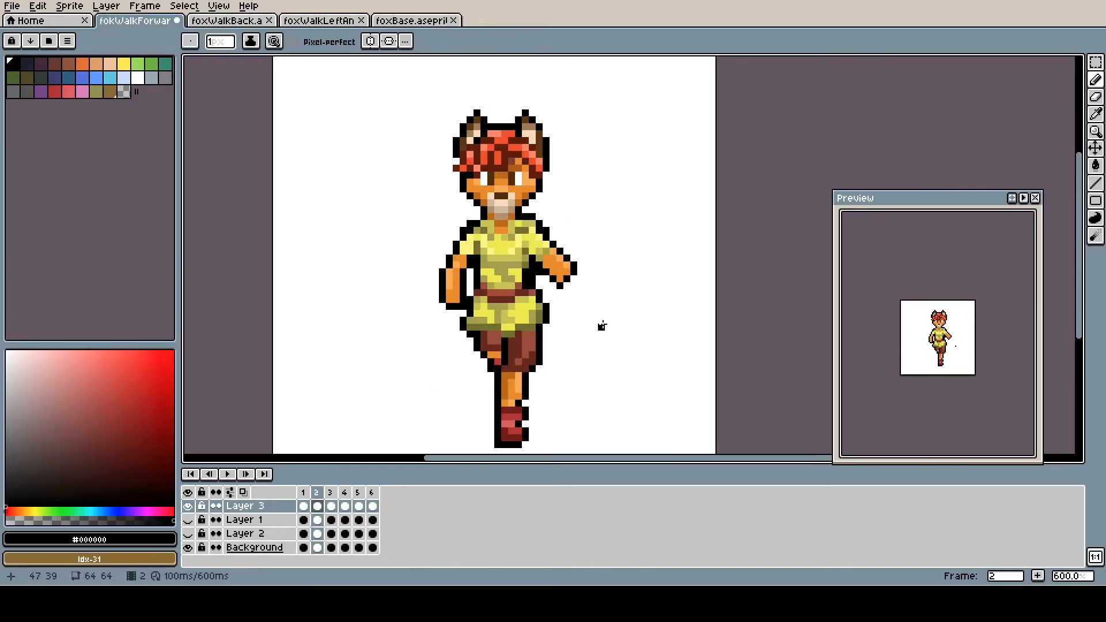
pyautogui.press('Return')
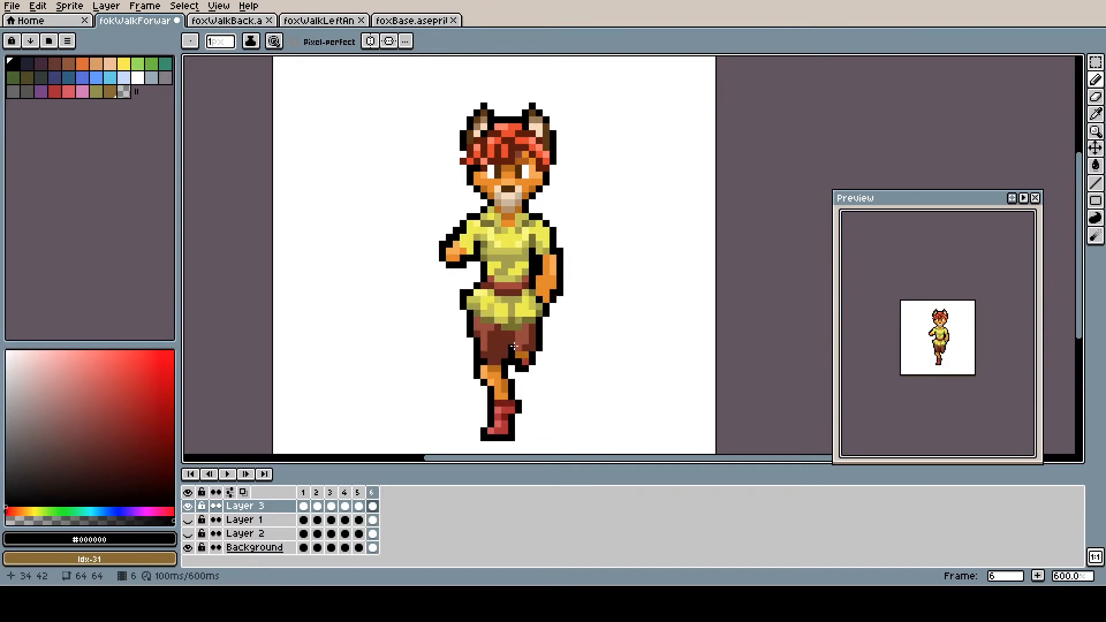
pyautogui.keyDown('alt'); pyautogui.click(514, 340); pyautogui.keyUp('alt')
pyautogui.hotkey('ctrl', 's')
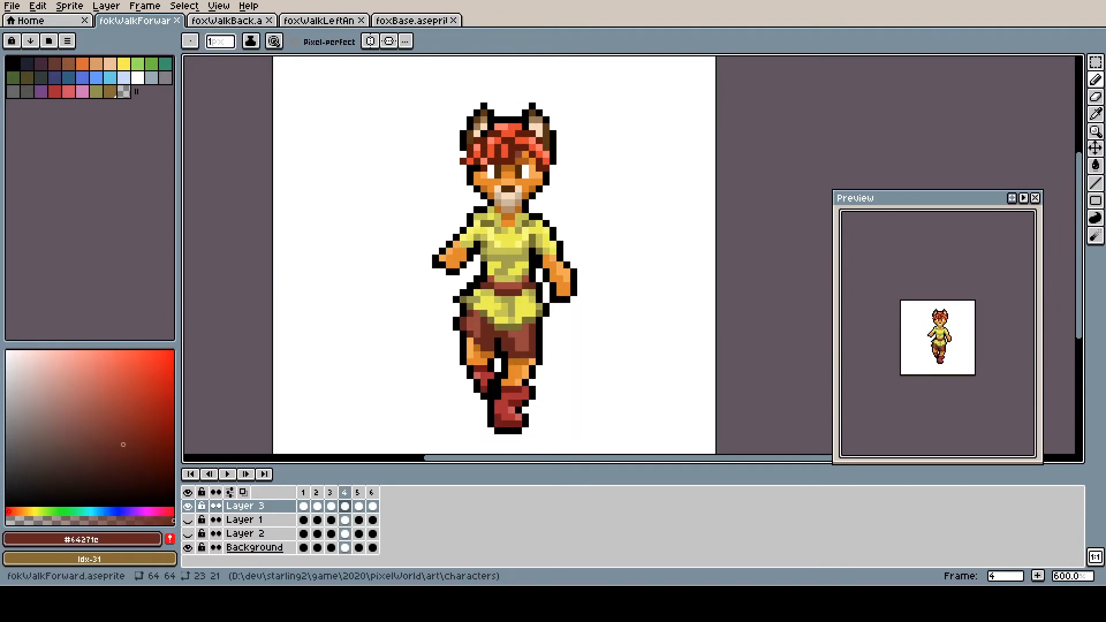
# Step: Switch to foxWalkLeftAnim, add Layer 3 and outline frame 1's figure in black over the faded sketch
pyautogui.click(322, 21)
pyautogui.click(188, 533)
pyautogui.click(330, 506)
pyautogui.hotkey('shift', 'n')
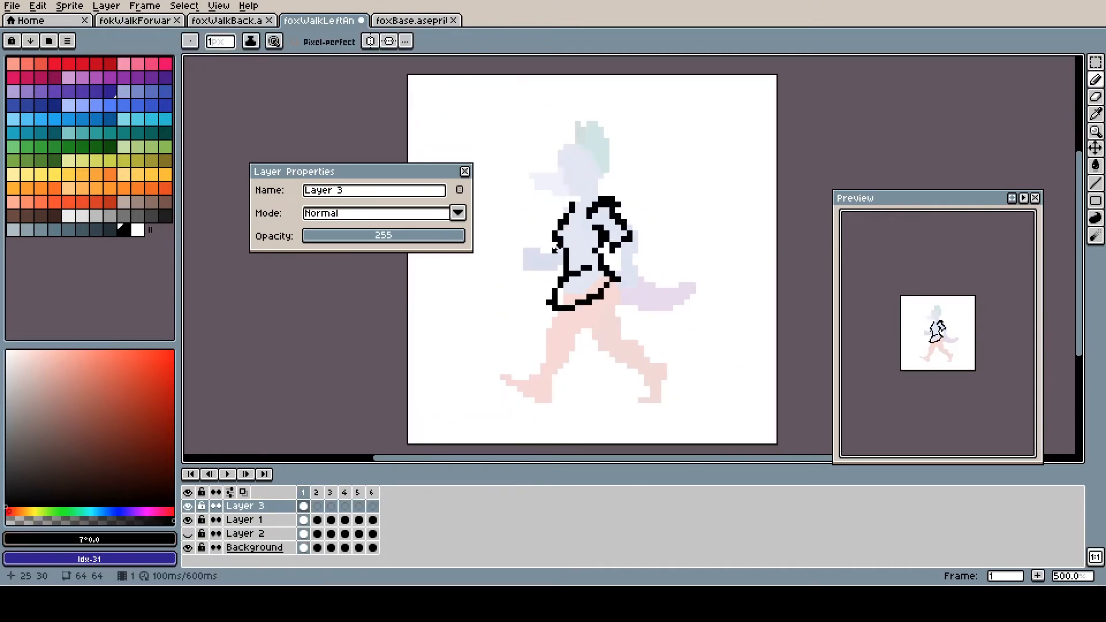
pyautogui.moveTo(555, 248); pyautogui.dragTo(526, 246)
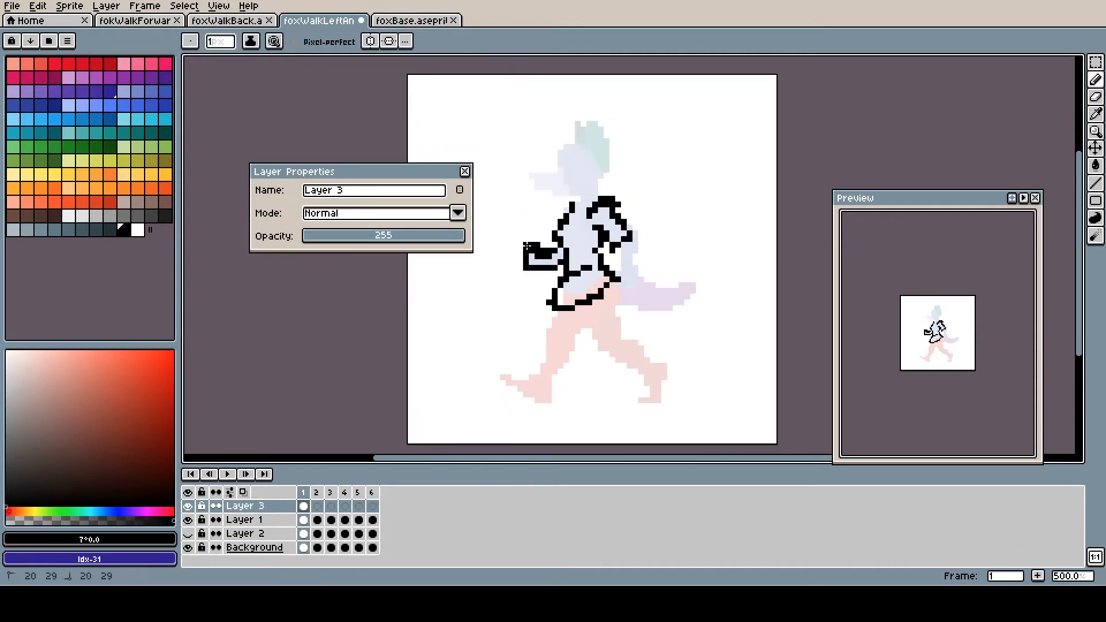
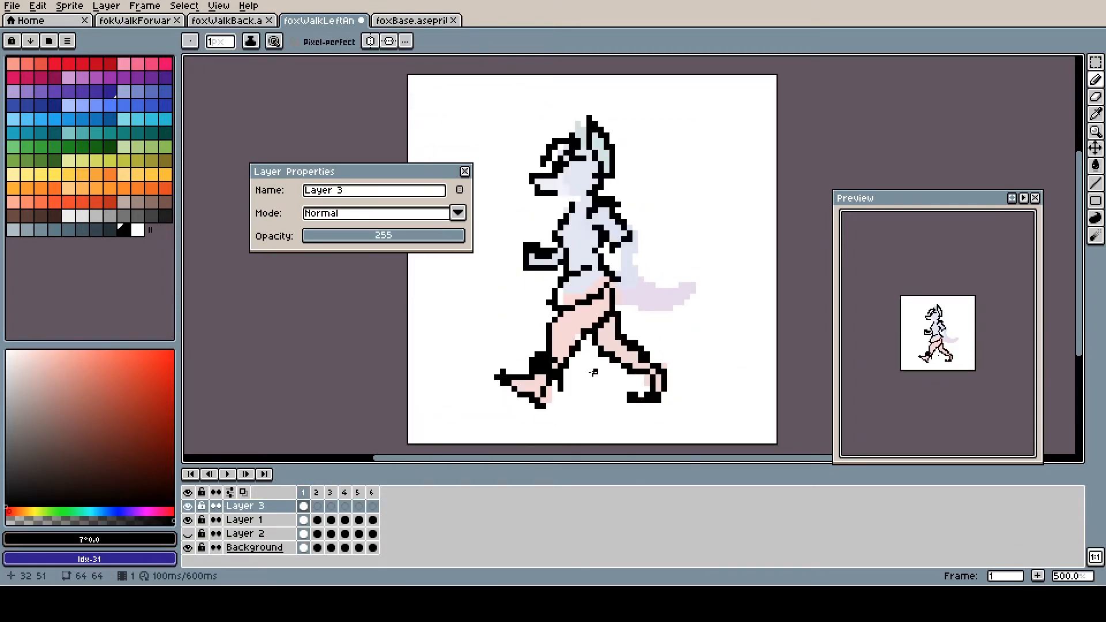
pyautogui.click(465, 172)
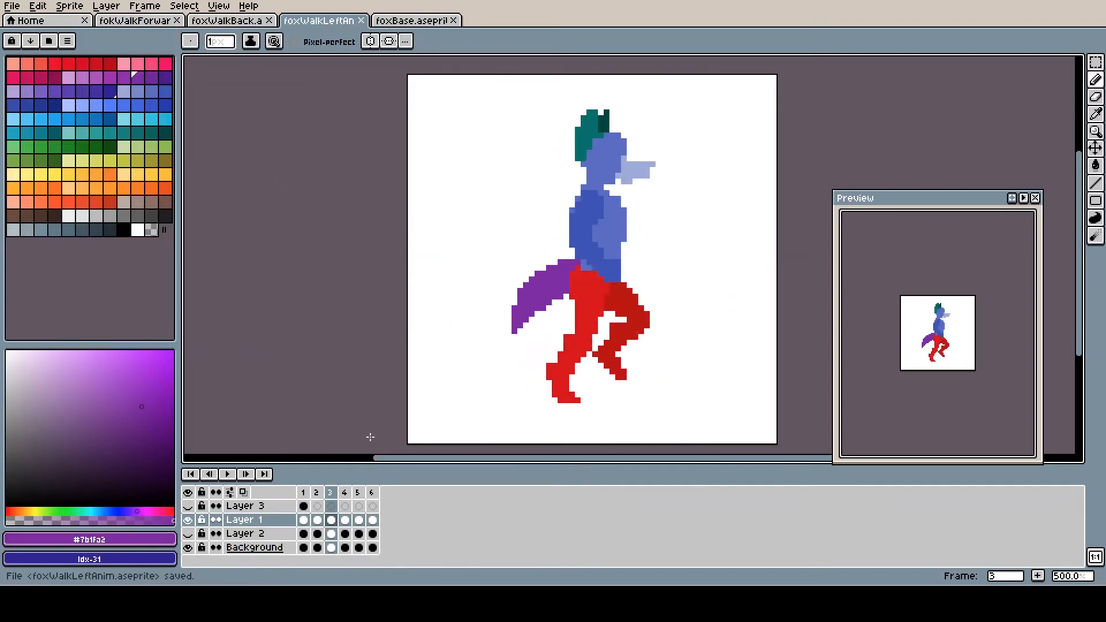
# Step: Reshape the purple sketch tail in frames 1 and 2 on Layer 1 with #7b1fa2
pyautogui.click(302, 492)
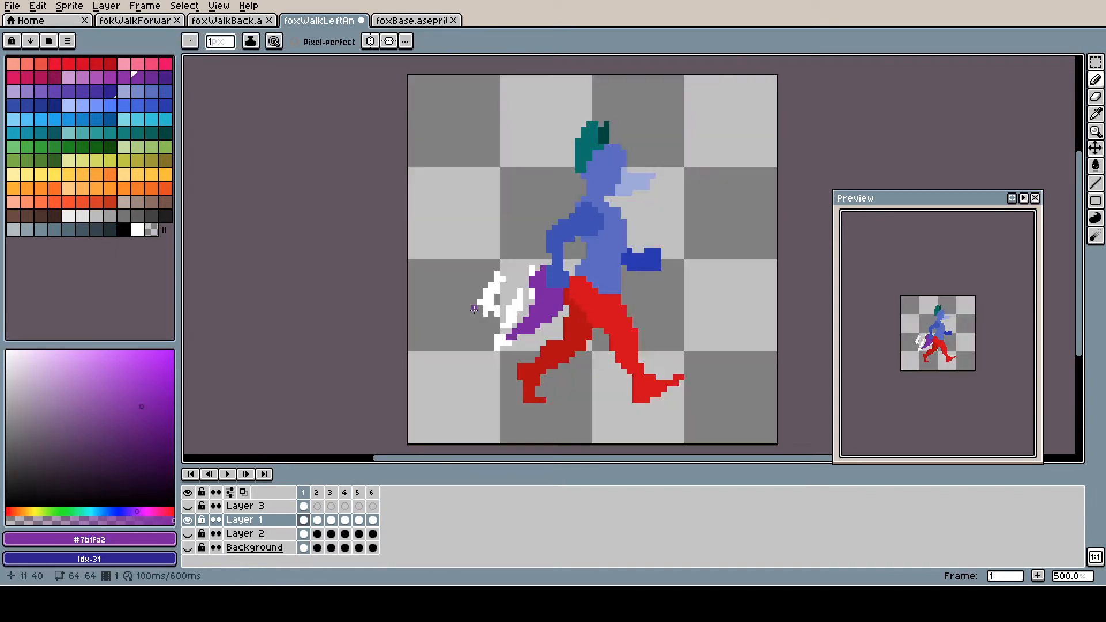
pyautogui.keyDown('alt'); pyautogui.click(547, 286); pyautogui.keyUp('alt')
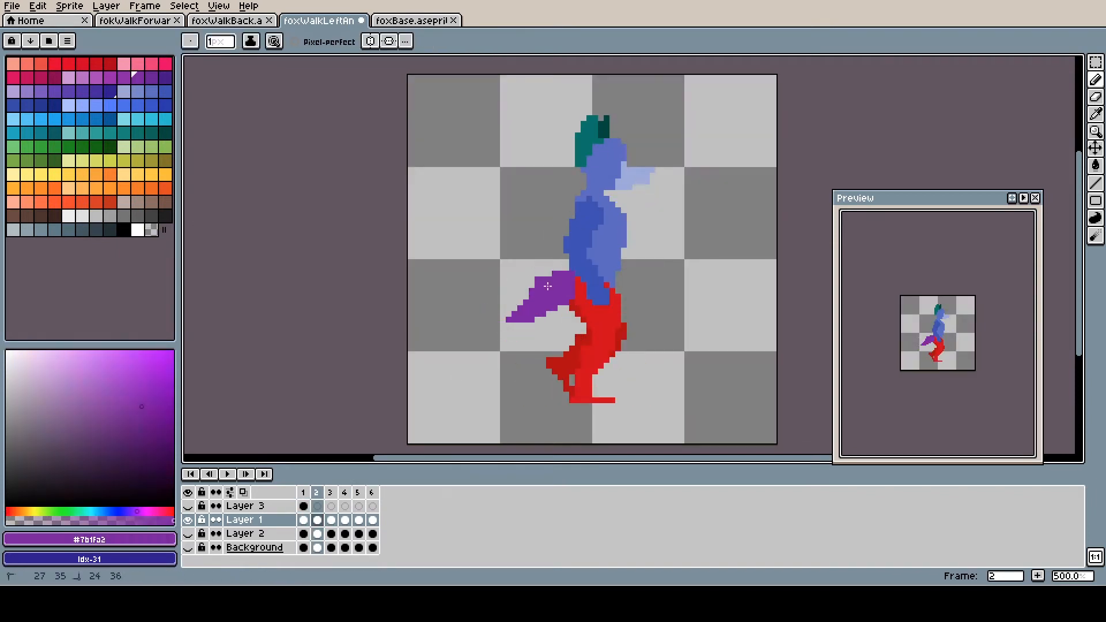
pyautogui.keyDown('alt'); pyautogui.click(569, 287); pyautogui.keyUp('alt')
pyautogui.press('Right')
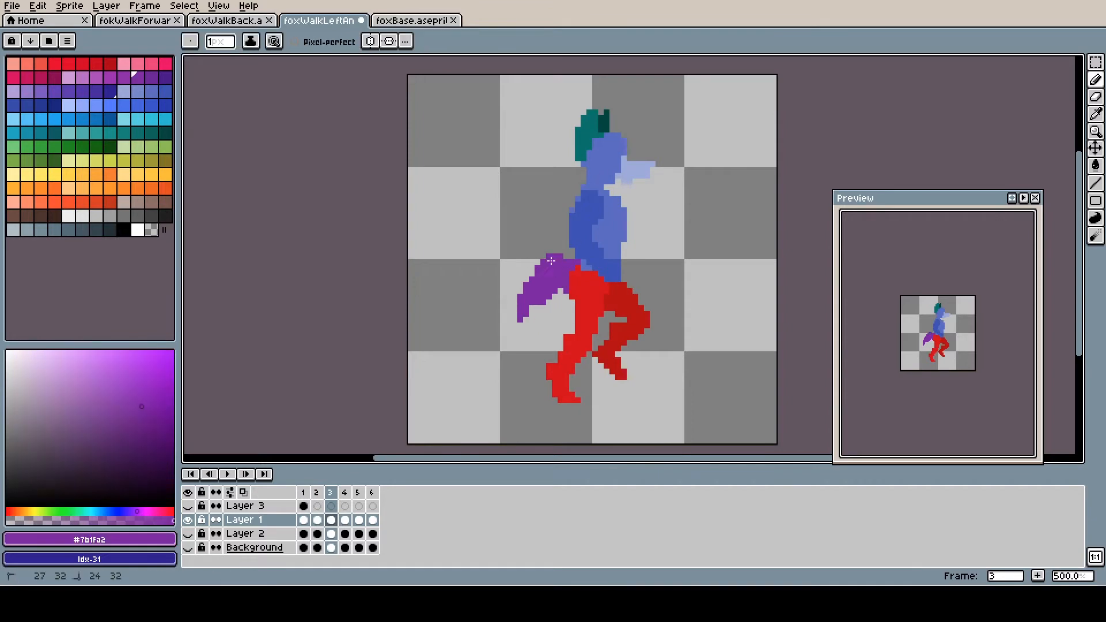
# Step: Redraw frame 3's tail as an arch curving down behind the hips in #7b1fa2
pyautogui.moveTo(551, 261); pyautogui.dragTo(521, 291)
pyautogui.keyDown('alt'); pyautogui.click(529, 323); pyautogui.keyUp('alt')
pyautogui.moveTo(526, 320)
pyautogui.mouseDown()
pyautogui.moveTo(551, 298)
pyautogui.moveTo(503, 326)
pyautogui.moveTo(532, 308)
pyautogui.mouseUp()
pyautogui.keyDown('alt'); pyautogui.click(559, 286); pyautogui.keyUp('alt')
# Step: Reshape the purple tail in frames 4 and 5 to continue the swing
pyautogui.press('Right')
pyautogui.keyDown('alt'); pyautogui.click(544, 303); pyautogui.keyUp('alt')
pyautogui.moveTo(538, 308)
pyautogui.mouseDown()
pyautogui.moveTo(544, 335)
pyautogui.moveTo(521, 314)
pyautogui.moveTo(515, 332)
pyautogui.mouseUp()
pyautogui.press('Right')
pyautogui.keyDown('alt'); pyautogui.click(514, 303); pyautogui.keyUp('alt')
pyautogui.keyDown('alt'); pyautogui.click(537, 303); pyautogui.keyUp('alt')
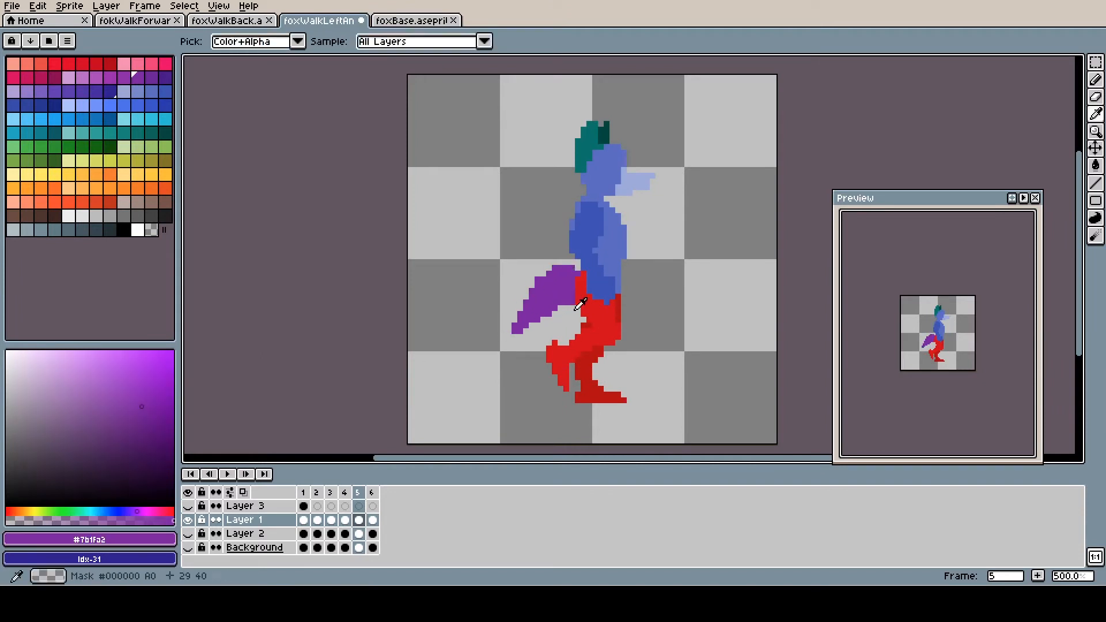
pyautogui.keyDown('alt'); pyautogui.click(577, 316); pyautogui.keyUp('alt')
# Step: Curve frame 1's tail downward behind the arm and refine the tail shapes in frames 2 and 3
pyautogui.press('Right')
pyautogui.press('Right')
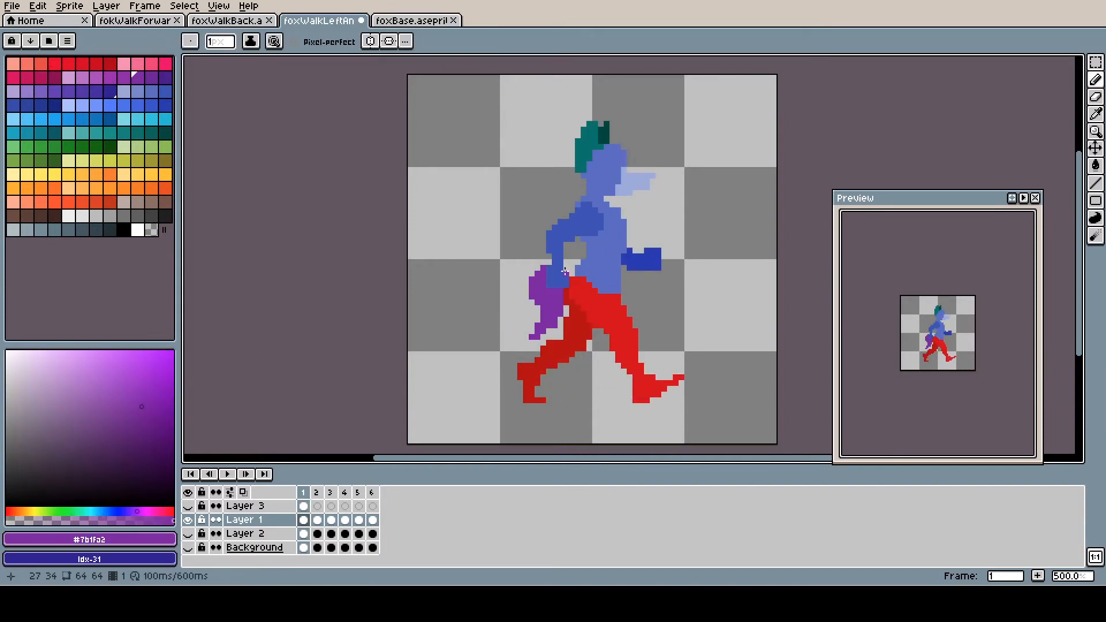
pyautogui.press('Right')
pyautogui.keyDown('alt'); pyautogui.click(548, 268); pyautogui.keyUp('alt')
pyautogui.press('Right')
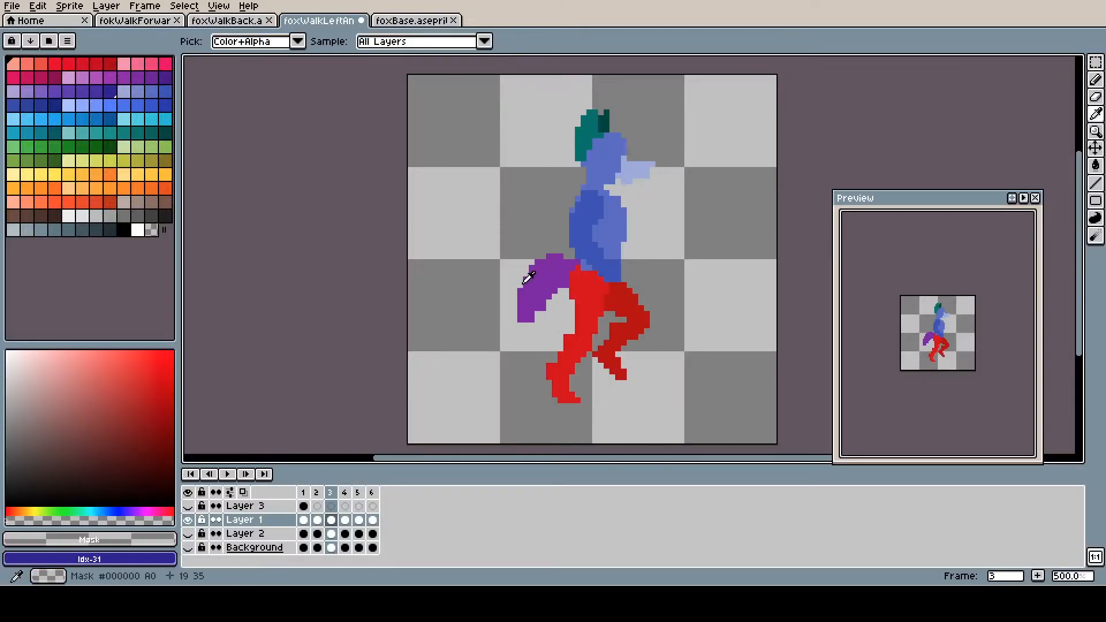
pyautogui.press('Right')
pyautogui.press('Right')
pyautogui.press('Right')
pyautogui.press('Right')
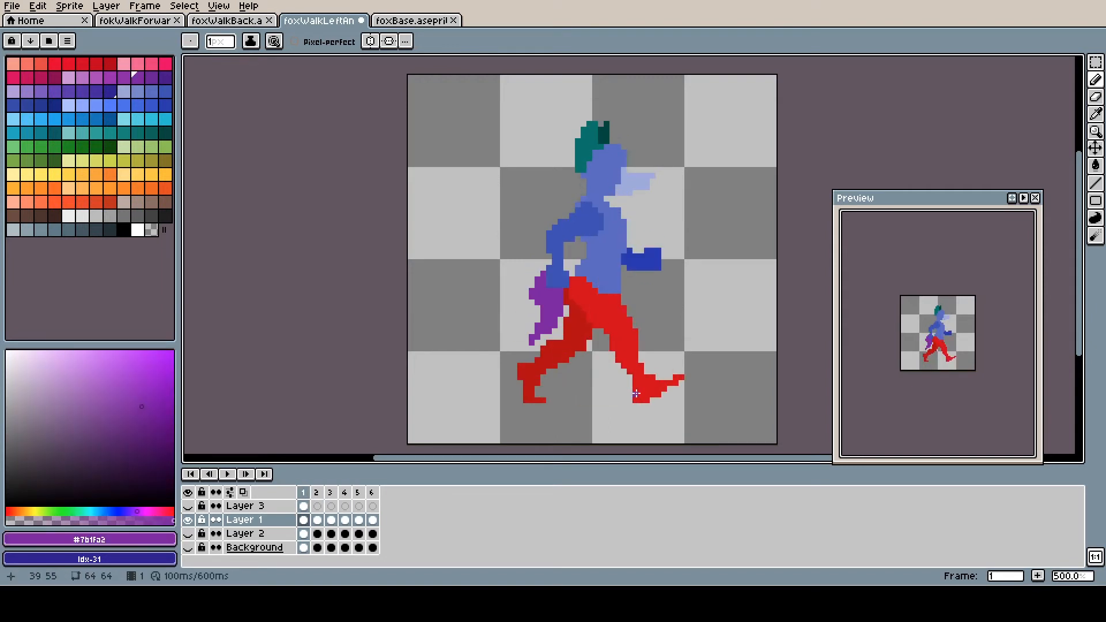
# Step: Refine frame 3's tail using onion skinning, compare it with frame 5 and play the walk cycle
pyautogui.press('Right')
pyautogui.press('Right')
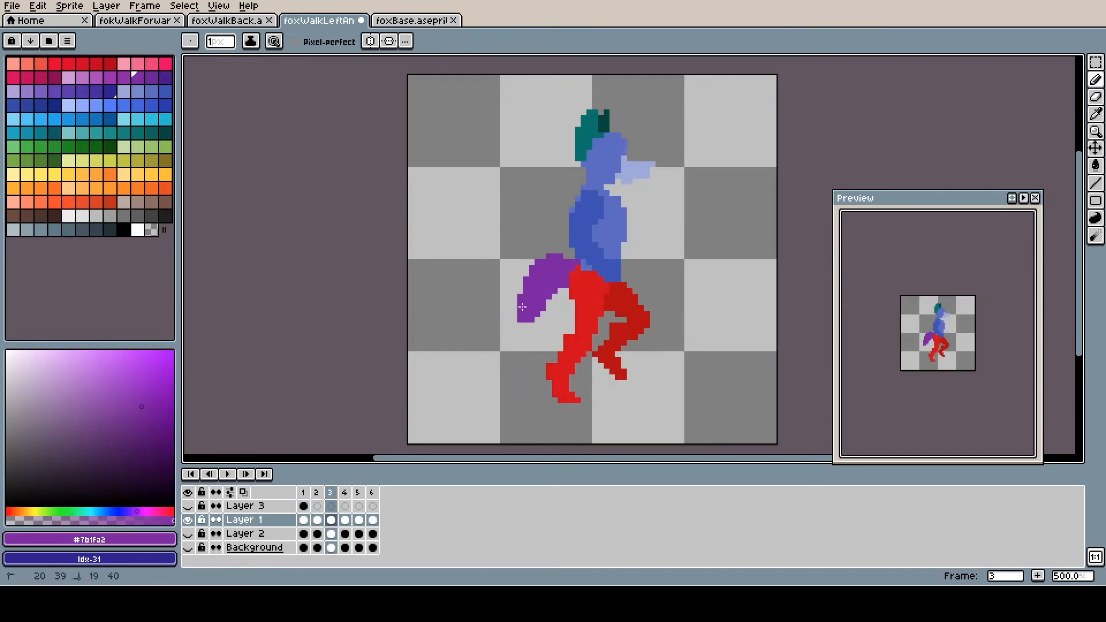
pyautogui.press('b')
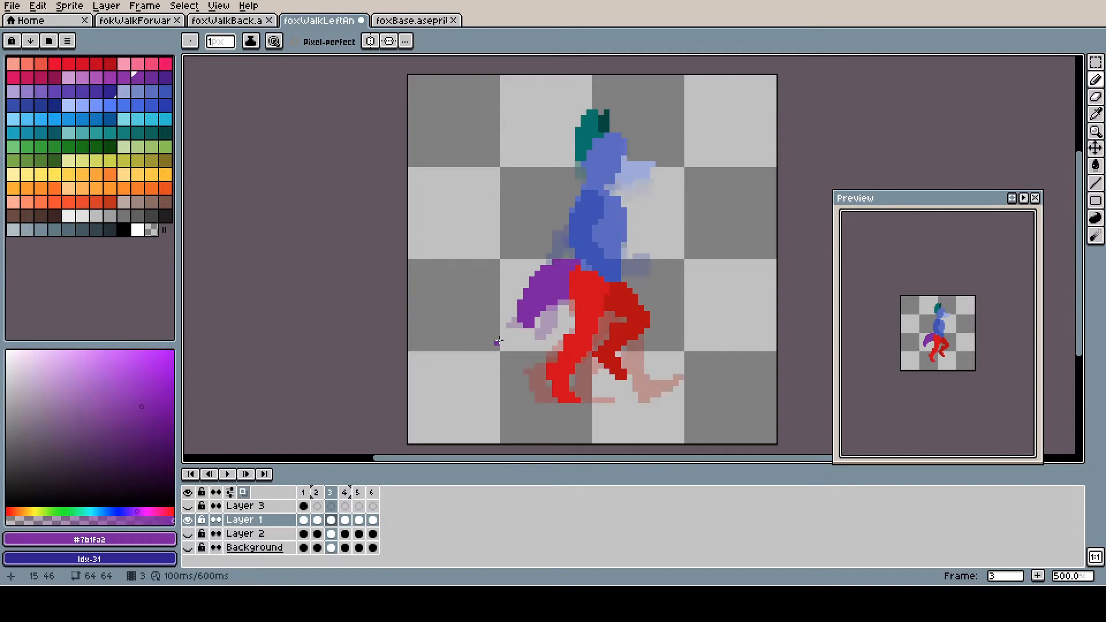
pyautogui.press('Right')
pyautogui.press('Right')
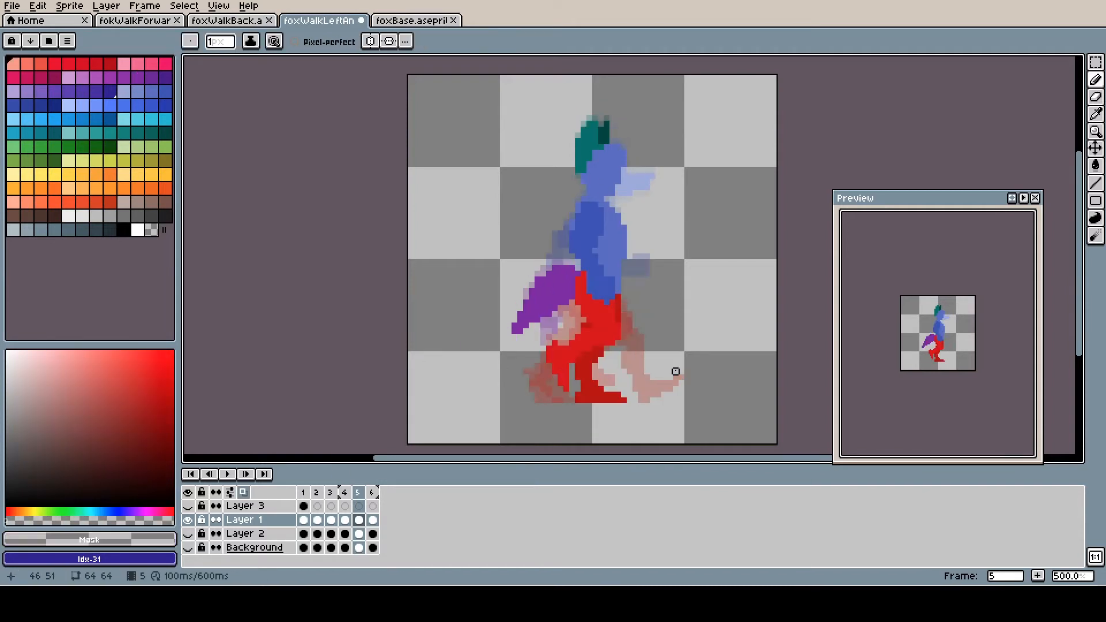
pyautogui.press('Right')
pyautogui.press('Return')
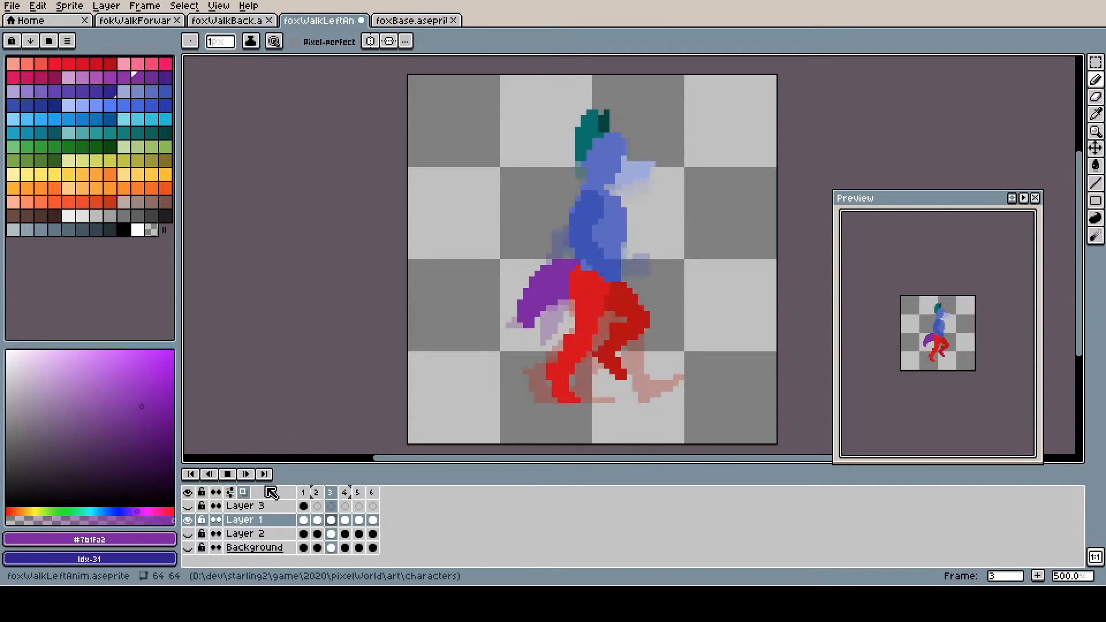
# Step: Step through frames 3 to 6 and back to frame 1 to compare the tail poses
pyautogui.click(330, 493)
pyautogui.click(344, 493)
pyautogui.click(358, 493)
pyautogui.click(374, 492)
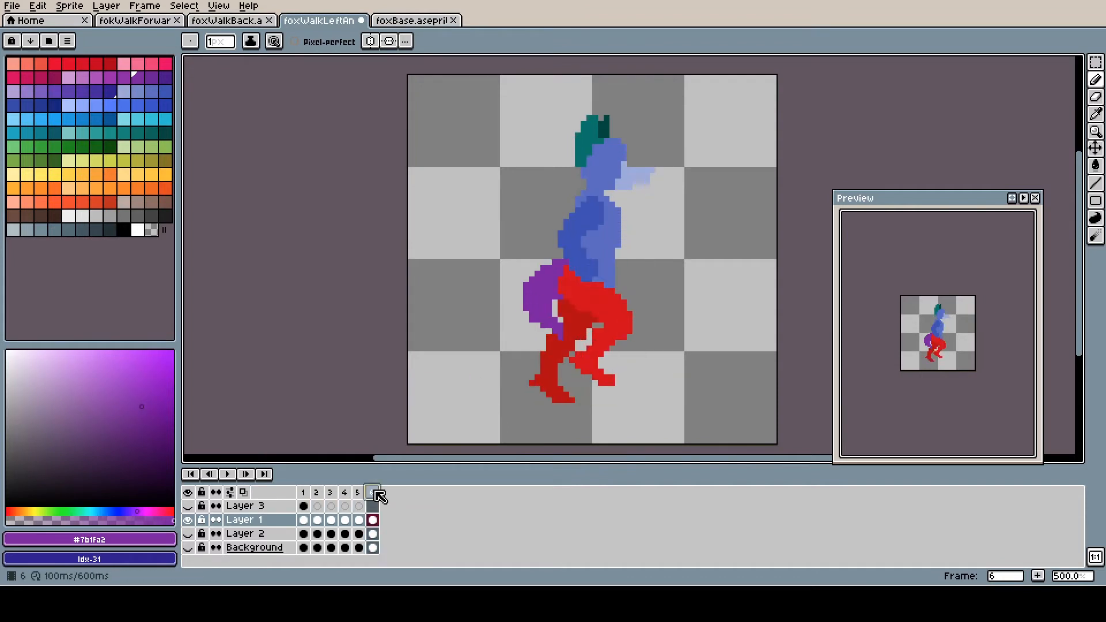
pyautogui.click(357, 493)
pyautogui.click(372, 493)
pyautogui.click(303, 493)
# Step: Lengthen frame 2's purple tail into a thinner tip pointing down and back
pyautogui.keyDown('alt'); pyautogui.click(542, 309); pyautogui.keyUp('alt')
pyautogui.press('Right')
pyautogui.keyDown('alt'); pyautogui.click(523, 390); pyautogui.keyUp('alt')
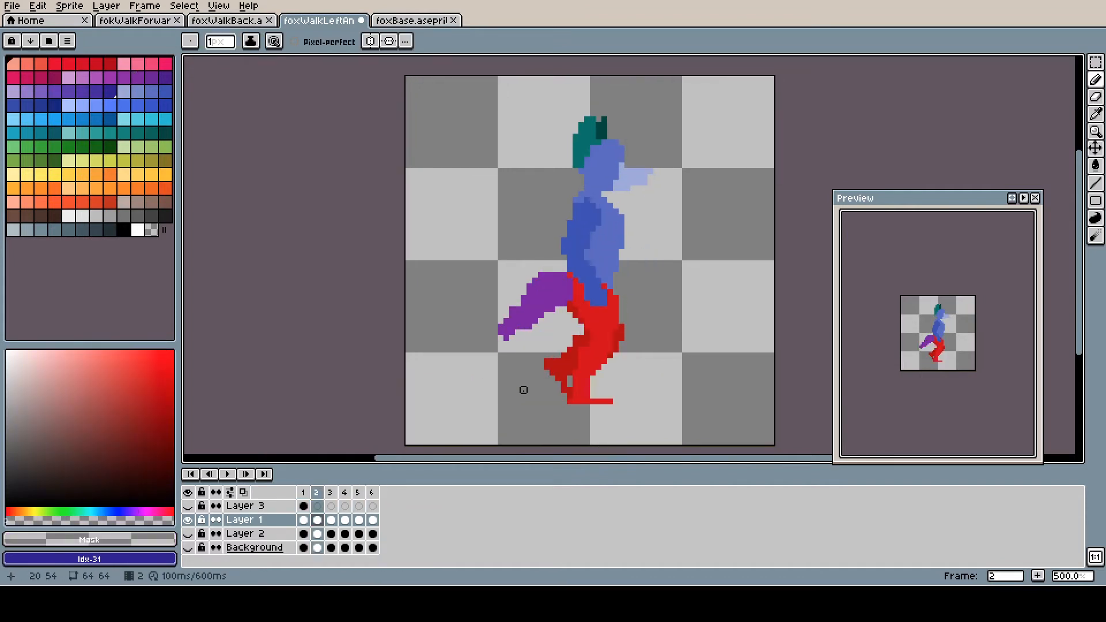
pyautogui.press('Left')
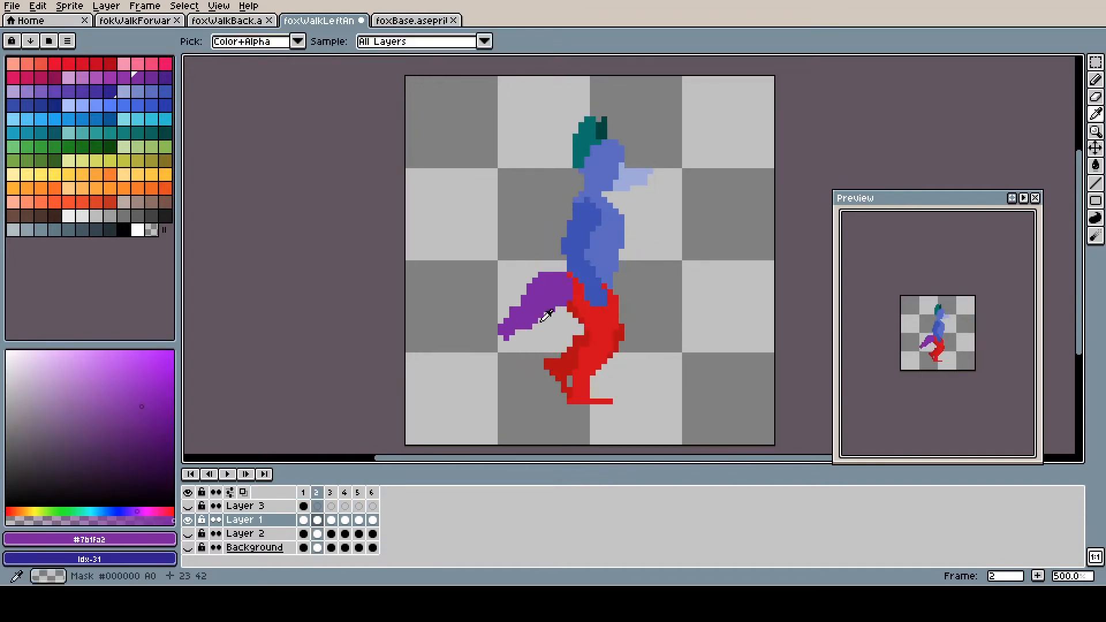
pyautogui.keyDown('alt'); pyautogui.click(528, 363); pyautogui.keyUp('alt')
# Step: Extend the tip of frame 1's purple tail downward, keeping Layer 1 as the active layer
pyautogui.press('Right')
pyautogui.press('Right')
pyautogui.press('Left')
pyautogui.press('Left')
pyautogui.press('Left')
pyautogui.press('Down')
pyautogui.keyDown('alt'); pyautogui.click(552, 327); pyautogui.keyUp('alt')
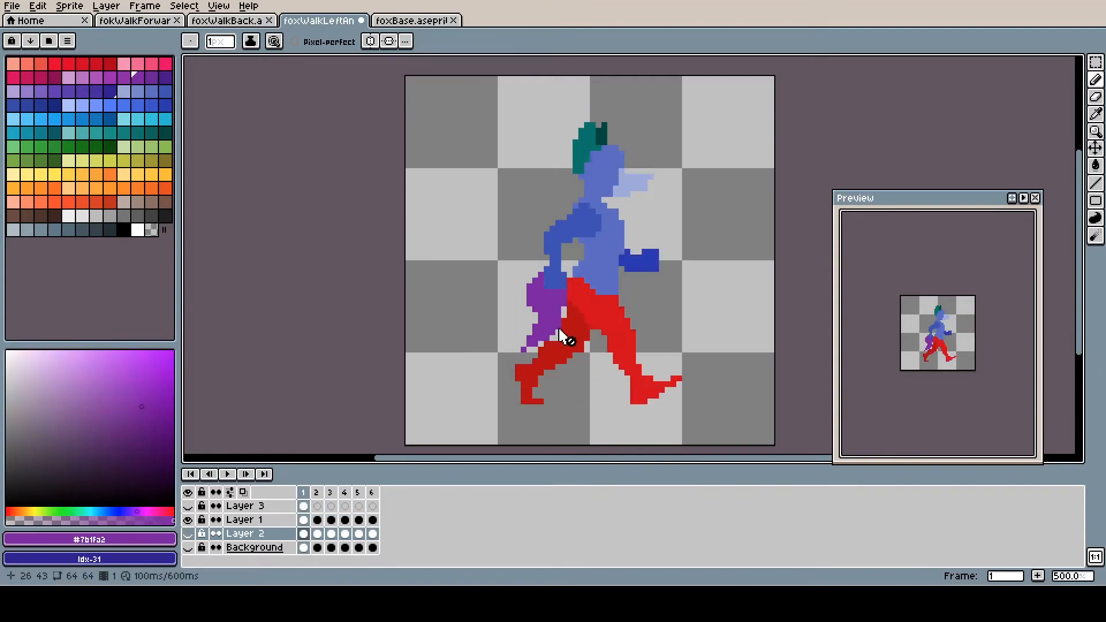
pyautogui.press('Up')
pyautogui.press('Up')
pyautogui.press('Down')
# Step: Lengthen the purple tail in frames 3, 4 and 5 on Layer 1
pyautogui.press('Left')
pyautogui.press('Left')
pyautogui.press('Left')
pyautogui.press('Left')
pyautogui.keyDown('alt'); pyautogui.click(507, 332); pyautogui.keyUp('alt')
pyautogui.press('Right')
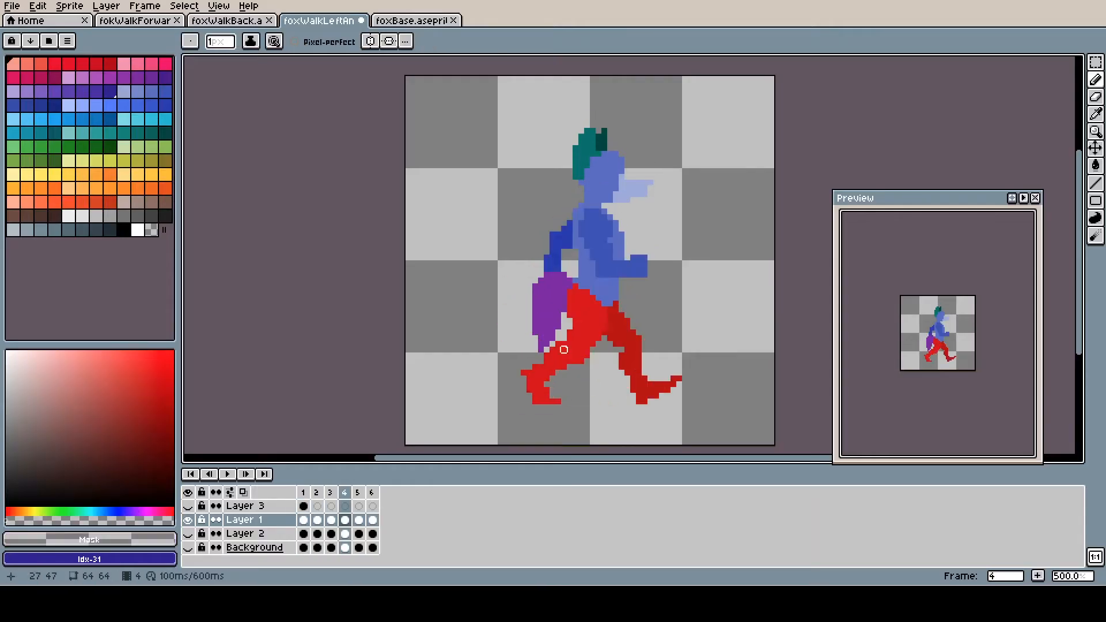
pyautogui.keyDown('alt'); pyautogui.click(550, 337); pyautogui.keyUp('alt')
pyautogui.keyDown('alt'); pyautogui.click(529, 339); pyautogui.keyUp('alt')
pyautogui.press('Right')
pyautogui.keyDown('alt'); pyautogui.click(524, 332); pyautogui.keyUp('alt')
# Step: Redraw frame 4's tail so it sweeps backward from the hips and trim its lower edge
pyautogui.press('Left')
pyautogui.press('Left')
pyautogui.keyDown('alt'); pyautogui.click(550, 260); pyautogui.keyUp('alt')
pyautogui.press('Right')
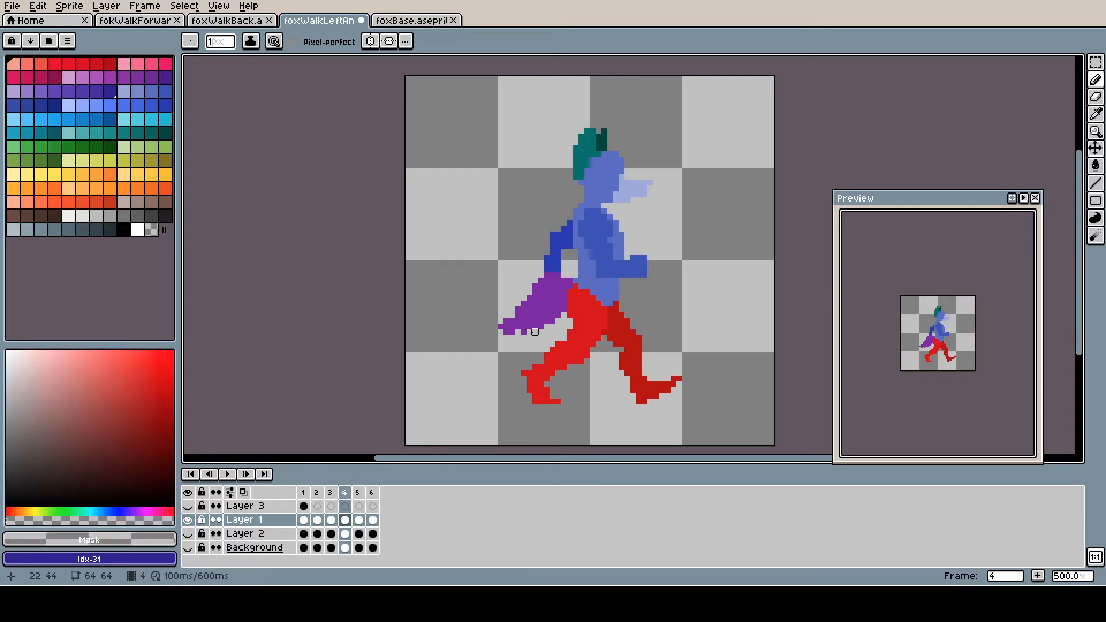
pyautogui.keyDown('alt'); pyautogui.click(521, 317); pyautogui.keyUp('alt')
pyautogui.keyDown('alt'); pyautogui.click(553, 262); pyautogui.keyUp('alt')
pyautogui.keyDown('alt'); pyautogui.click(513, 317); pyautogui.keyUp('alt')
# Step: Play the walk cycle and step through its frames to examine the tail's swing
pyautogui.press('Right')
pyautogui.press('Left')
pyautogui.press('Left')
pyautogui.press('Left')
pyautogui.press('Left')
pyautogui.press('Left')
pyautogui.press('Left')
pyautogui.press('Right')
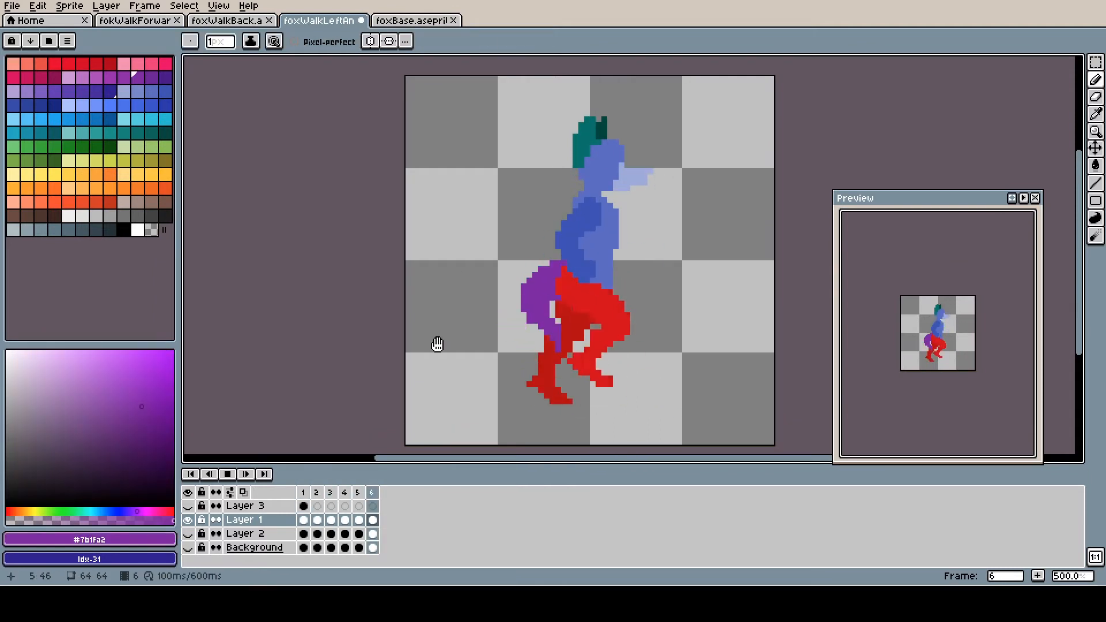
pyautogui.press('Left')
pyautogui.press('Left')
pyautogui.press('Left')
pyautogui.keyDown('alt'); pyautogui.click(714, 79); pyautogui.keyUp('alt')
pyautogui.press('Right')
pyautogui.press('Right')
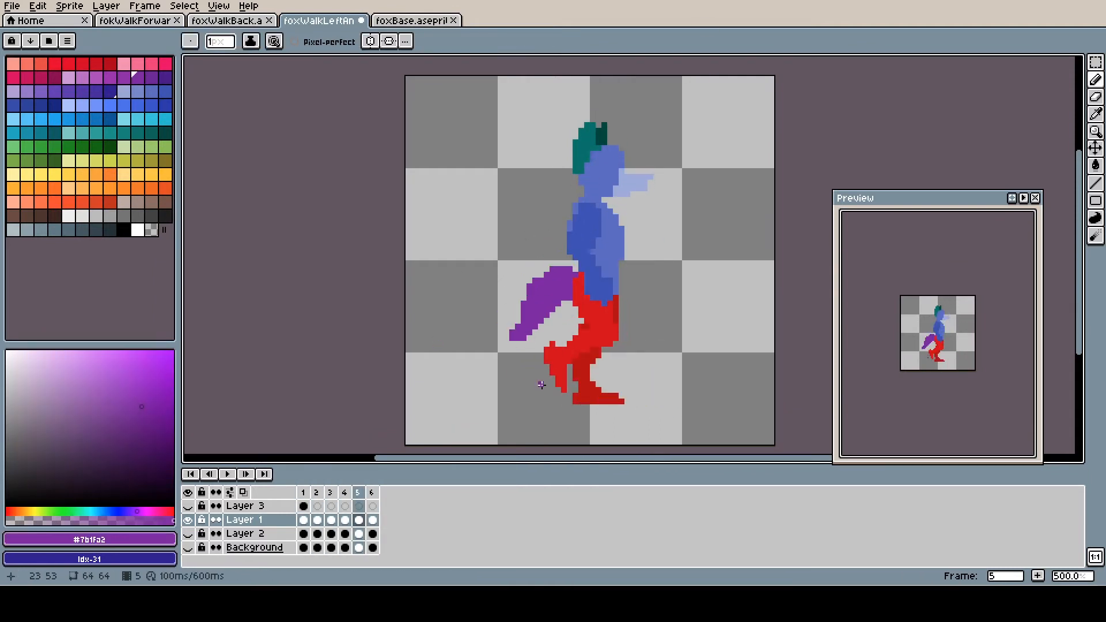
pyautogui.press('Right')
pyautogui.press('Right')
pyautogui.press('Right')
pyautogui.press('Right')
pyautogui.press('Right')
# Step: Make the last tail check, show the white background again and save foxWalkLeftAnim
pyautogui.keyDown('alt'); pyautogui.click(545, 289); pyautogui.keyUp('alt')
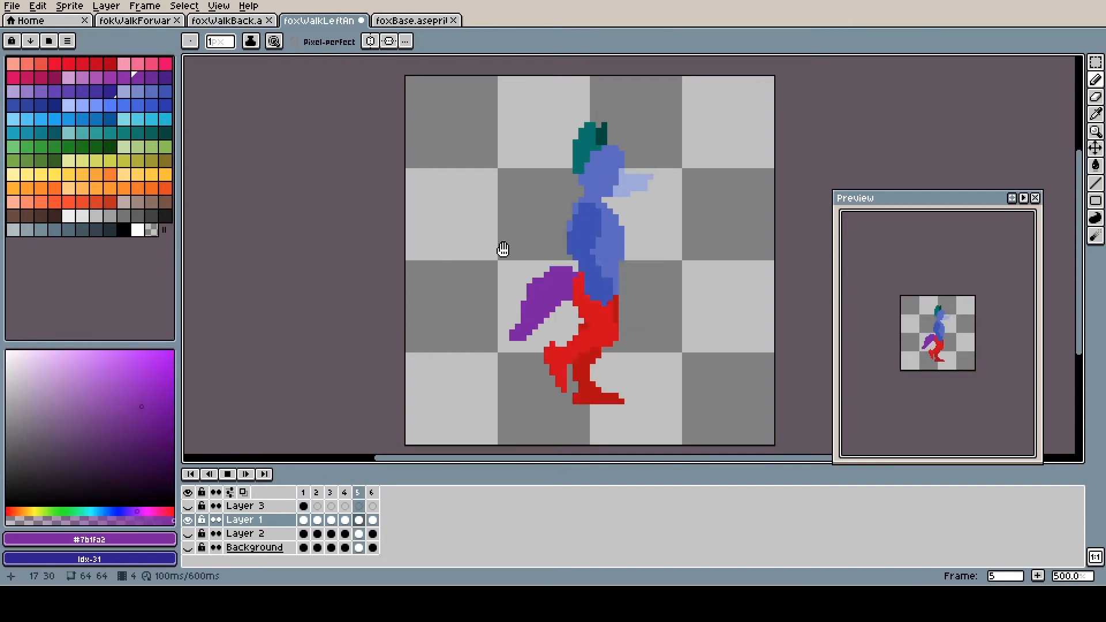
pyautogui.keyDown('alt'); pyautogui.click(508, 260); pyautogui.keyUp('alt')
pyautogui.press('Right')
pyautogui.press('Left')
pyautogui.press('Left')
pyautogui.click(188, 547)
pyautogui.press('Return')
pyautogui.press('Return')
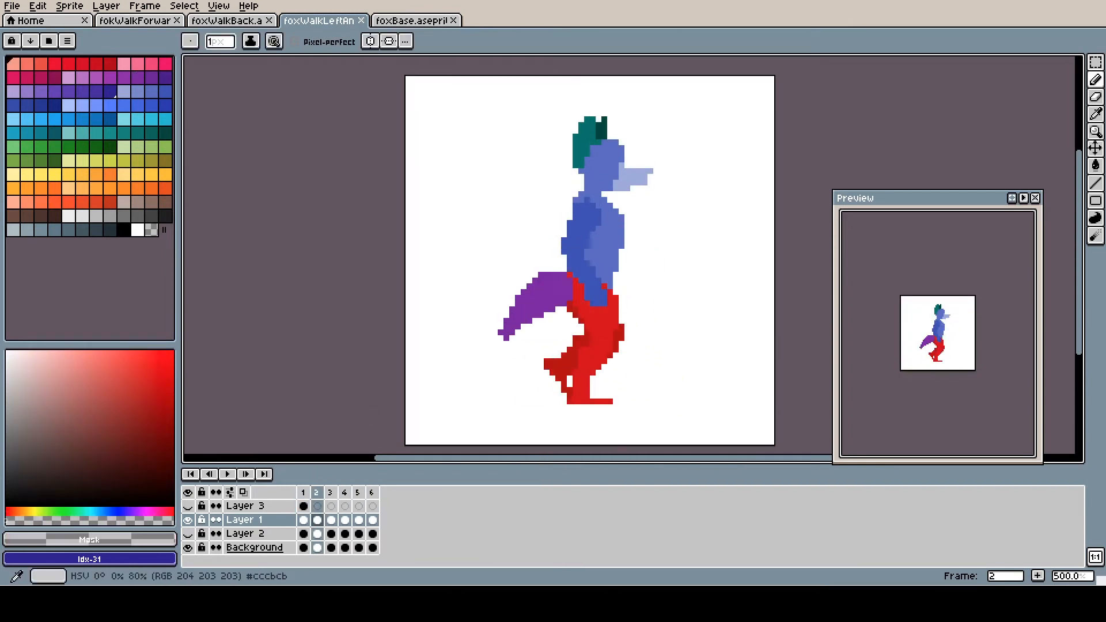
# Step: Lower Layer 1's opacity to fade the sketch, then show Layer 3 and select its frame 1
pyautogui.doubleClick(254, 520)
pyautogui.click(325, 236)
pyautogui.press('Return')
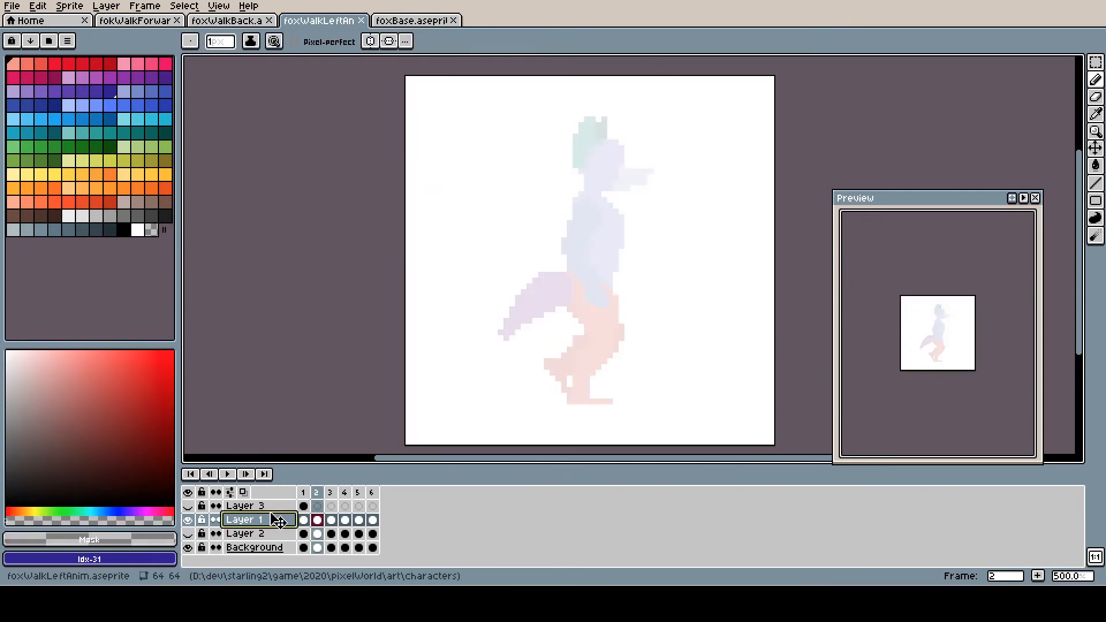
pyautogui.click(188, 506)
pyautogui.click(245, 506)
pyautogui.click(303, 493)
# Step: Clean up frame 1's black outline around the head, arms and torso on Layer 3
pyautogui.scroll(2, 593, 216)
pyautogui.moveTo(592, 216)
pyautogui.mouseDown()
pyautogui.moveTo(499, 209)
pyautogui.moveTo(495, 196)
pyautogui.mouseUp()
pyautogui.keyDown('alt'); pyautogui.click(550, 169); pyautogui.keyUp('alt')
pyautogui.moveTo(542, 169); pyautogui.dragTo(533, 168)
pyautogui.click(524, 179)
pyautogui.moveTo(503, 281); pyautogui.dragTo(508, 185)
pyautogui.moveTo(436, 138); pyautogui.dragTo(454, 219)
pyautogui.moveTo(463, 193); pyautogui.dragTo(459, 173)
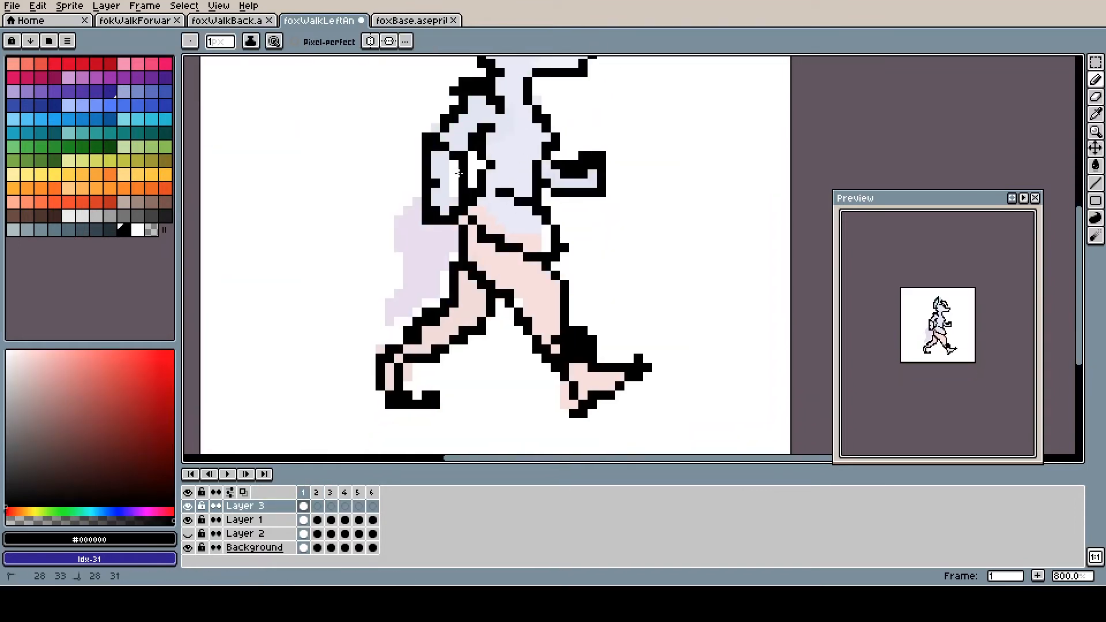
pyautogui.moveTo(532, 159); pyautogui.dragTo(494, 271)
# Step: Place fokWalkForward in a split view beside foxWalkLeftAnim as a color reference and move the preview out of the way
pyautogui.press('m')
pyautogui.click(138, 21)
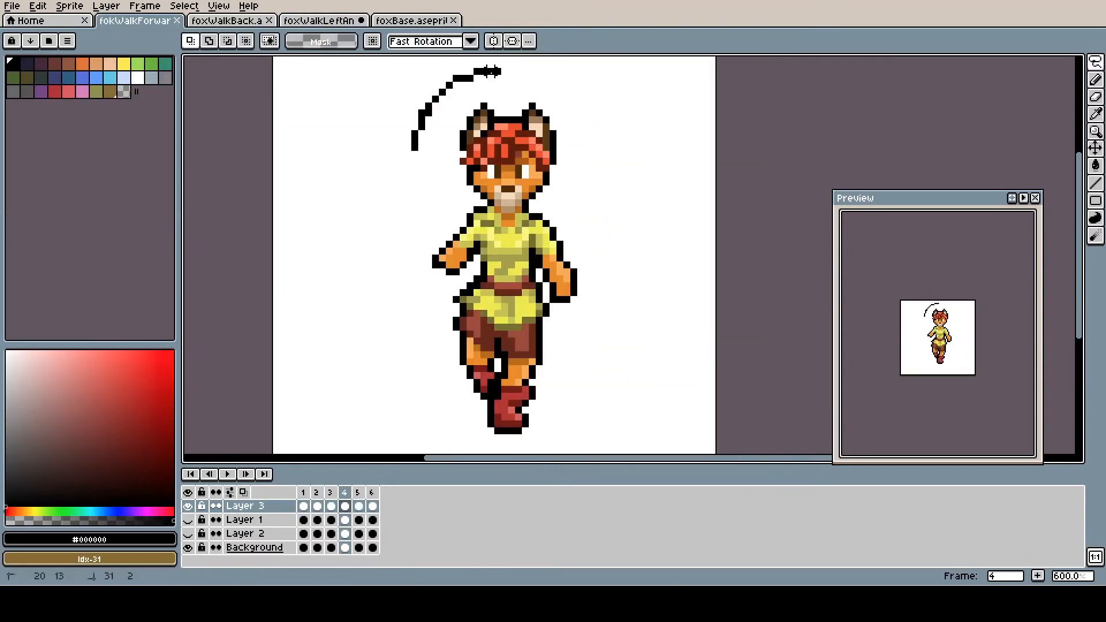
pyautogui.moveTo(169, 20); pyautogui.dragTo(1014, 136)
pyautogui.moveTo(901, 198)
pyautogui.mouseDown()
pyautogui.moveTo(922, 245)
pyautogui.moveTo(942, 434)
pyautogui.mouseUp()
pyautogui.click(227, 20)
pyautogui.scroll(3, 466, 216)
# Step: Color frame 1's face orange #e38a22, with a cream muzzle, brown nose and white eye, sampling the reference figure
pyautogui.keyDown('alt'); pyautogui.click(788, 183); pyautogui.keyUp('alt')
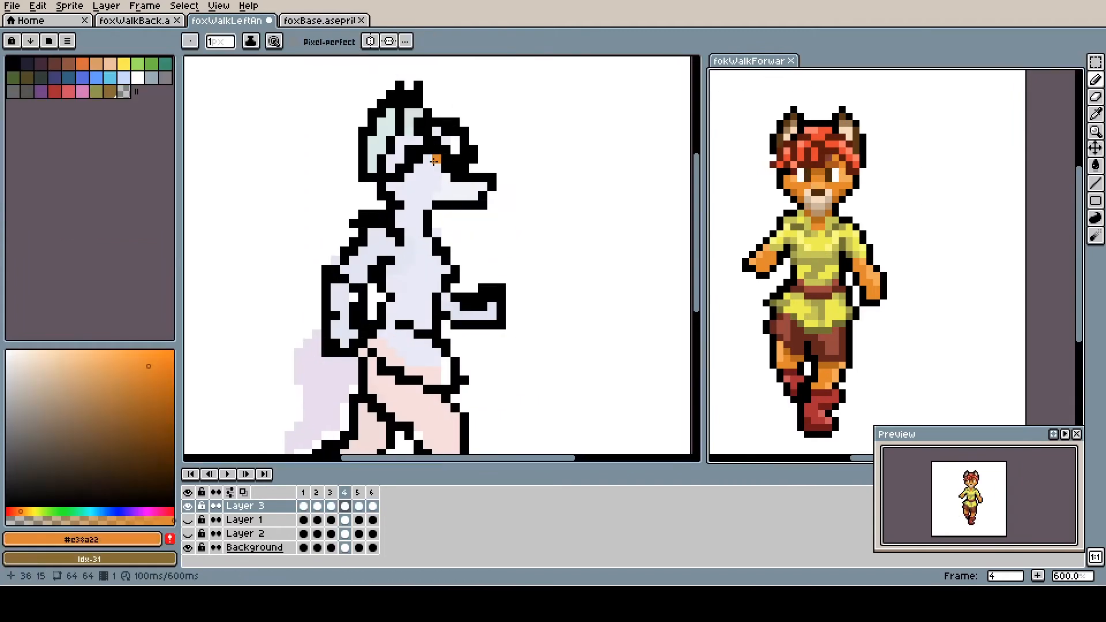
pyautogui.moveTo(437, 159); pyautogui.dragTo(415, 221)
pyautogui.keyDown('alt'); pyautogui.click(819, 197); pyautogui.keyUp('alt')
pyautogui.moveTo(474, 187); pyautogui.dragTo(465, 195)
pyautogui.keyDown('alt'); pyautogui.click(818, 192); pyautogui.keyUp('alt')
pyautogui.moveTo(483, 177); pyautogui.dragTo(492, 177)
pyautogui.keyDown('alt'); pyautogui.click(835, 175); pyautogui.keyUp('alt')
pyautogui.scroll(1, 543, 133)
pyautogui.moveTo(384, 186); pyautogui.dragTo(384, 200)
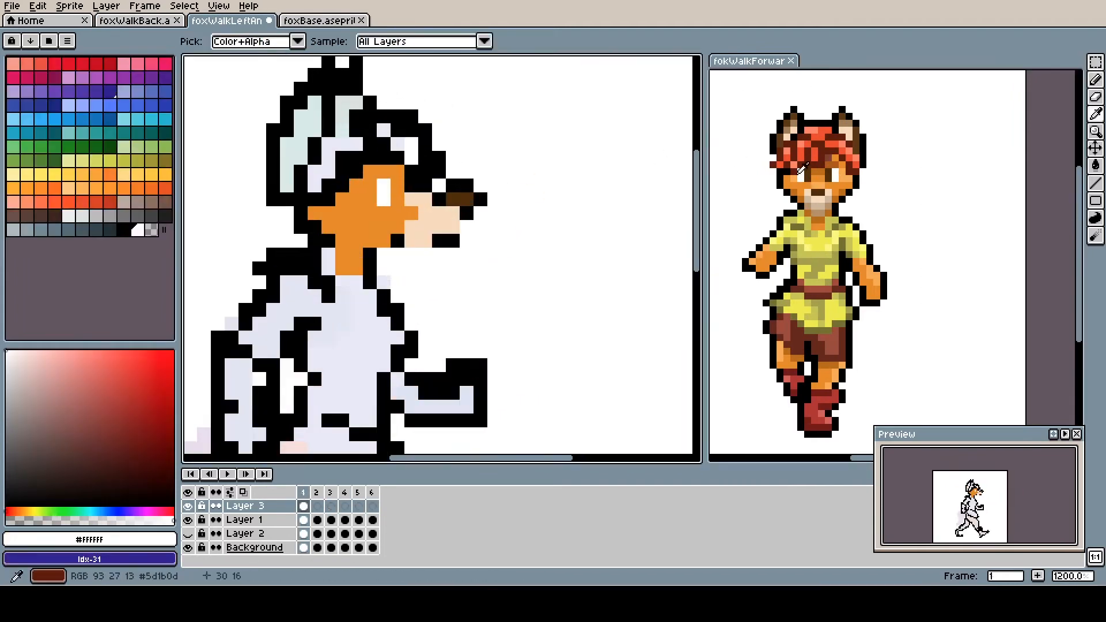
# Step: Paint frame 1's hair with the dark red edge and bright red fill sampled from the reference
pyautogui.keyDown('alt'); pyautogui.click(855, 167); pyautogui.keyUp('alt')
pyautogui.moveTo(439, 171)
pyautogui.mouseDown()
pyautogui.moveTo(364, 128)
pyautogui.moveTo(369, 116)
pyautogui.mouseUp()
pyautogui.keyDown('alt'); pyautogui.click(818, 132); pyautogui.keyUp('alt')
pyautogui.moveTo(415, 144); pyautogui.dragTo(439, 212)
pyautogui.moveTo(464, 239); pyautogui.dragTo(408, 185)
pyautogui.moveTo(339, 254); pyautogui.dragTo(377, 198)
pyautogui.click(352, 280)
pyautogui.moveTo(352, 280); pyautogui.dragTo(338, 286)
# Step: Rework the black snout outline and add sampled shading tones to frame 1's face and hair
pyautogui.keyDown('alt'); pyautogui.click(477, 260); pyautogui.keyUp('alt')
pyautogui.moveTo(422, 328); pyautogui.dragTo(394, 329)
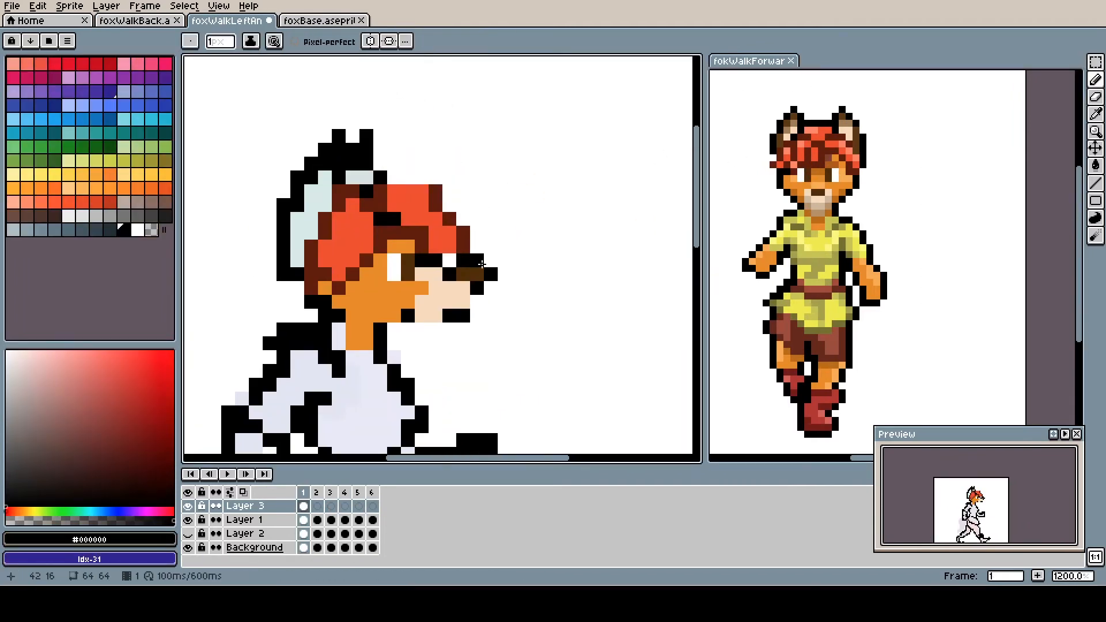
pyautogui.moveTo(449, 247); pyautogui.dragTo(508, 234)
pyautogui.keyDown('alt'); pyautogui.click(818, 221); pyautogui.keyUp('alt')
pyautogui.moveTo(397, 288); pyautogui.dragTo(398, 315)
pyautogui.keyDown('alt'); pyautogui.click(429, 315); pyautogui.keyUp('alt')
pyautogui.keyDown('alt'); pyautogui.click(787, 151); pyautogui.keyUp('alt')
pyautogui.moveTo(408, 218)
pyautogui.mouseDown()
pyautogui.moveTo(422, 259)
pyautogui.moveTo(461, 200)
pyautogui.mouseUp()
pyautogui.keyDown('alt'); pyautogui.click(847, 180); pyautogui.keyUp('alt')
pyautogui.moveTo(422, 260); pyautogui.dragTo(477, 259)
pyautogui.moveTo(415, 275)
pyautogui.mouseDown()
pyautogui.moveTo(415, 314)
pyautogui.moveTo(432, 319)
pyautogui.moveTo(452, 373)
pyautogui.moveTo(444, 393)
pyautogui.mouseUp()
# Step: Paint the upper part of frame 1's shirt yellow and color the ears with the reference's brown and pale tones
pyautogui.keyDown('alt'); pyautogui.click(800, 251); pyautogui.keyUp('alt')
pyautogui.keyDown('alt'); pyautogui.click(809, 243); pyautogui.keyUp('alt')
pyautogui.keyDown('alt'); pyautogui.click(841, 122); pyautogui.keyUp('alt')
pyautogui.moveTo(381, 242)
pyautogui.mouseDown()
pyautogui.moveTo(403, 173)
pyautogui.moveTo(369, 215)
pyautogui.mouseUp()
pyautogui.keyDown('alt'); pyautogui.click(786, 123); pyautogui.keyUp('alt')
pyautogui.click(124, 230)
pyautogui.scroll(-4, 400, 224)
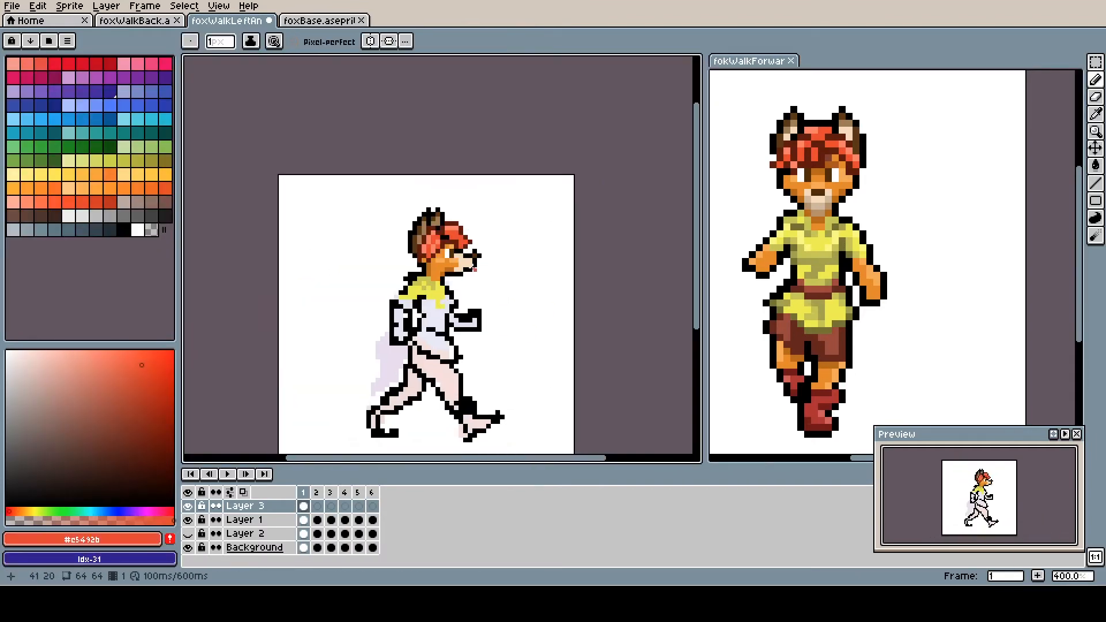
# Step: Finish frame 1's snout with a brown nose and cream muzzle in sampled tones, and save the file
pyautogui.scroll(2, 455, 278)
pyautogui.moveTo(461, 249)
pyautogui.mouseDown()
pyautogui.moveTo(485, 244)
pyautogui.moveTo(488, 262)
pyautogui.moveTo(488, 243)
pyautogui.mouseUp()
pyautogui.keyDown('alt'); pyautogui.click(480, 252); pyautogui.keyUp('alt')
pyautogui.keyDown('alt'); pyautogui.click(516, 211); pyautogui.keyUp('alt')
pyautogui.keyDown('alt'); pyautogui.click(466, 262); pyautogui.keyUp('alt')
pyautogui.click(479, 261)
pyautogui.keyDown('alt'); pyautogui.click(451, 270); pyautogui.keyUp('alt')
pyautogui.hotkey('ctrl', 's')
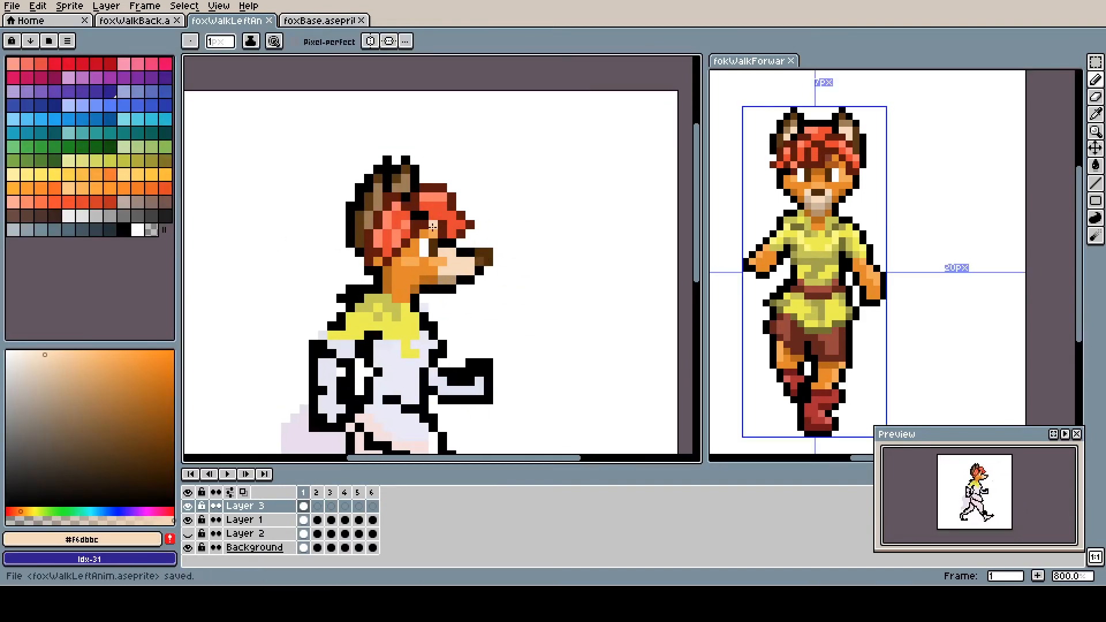
# Step: Touch up frame 1's hair and ears, paint a red ponytail with a dark red edge behind the head, and save
pyautogui.moveTo(405, 190); pyautogui.dragTo(449, 226)
pyautogui.moveTo(449, 224); pyautogui.dragTo(449, 215)
pyautogui.moveTo(430, 233); pyautogui.dragTo(430, 223)
pyautogui.keyDown('alt'); pyautogui.click(434, 241); pyautogui.keyUp('alt')
pyautogui.keyDown('alt'); pyautogui.click(430, 215); pyautogui.keyUp('alt')
pyautogui.keyDown('alt'); pyautogui.click(430, 243); pyautogui.keyUp('alt')
pyautogui.moveTo(369, 254); pyautogui.dragTo(450, 167)
pyautogui.hotkey('ctrl', 'z')
pyautogui.moveTo(465, 156)
pyautogui.mouseDown()
pyautogui.moveTo(427, 172)
pyautogui.moveTo(456, 155)
pyautogui.mouseUp()
pyautogui.keyDown('alt'); pyautogui.click(456, 183); pyautogui.keyUp('alt')
pyautogui.moveTo(468, 252)
pyautogui.mouseDown()
pyautogui.moveTo(428, 245)
pyautogui.moveTo(419, 205)
pyautogui.mouseUp()
pyautogui.hotkey('ctrl', 's')
# Step: Color the rest of frame 1's shirt yellow with a reddish-brown belt, and the arms orange, using the reference's tones
pyautogui.moveTo(536, 228); pyautogui.dragTo(541, 237)
pyautogui.keyDown('alt'); pyautogui.click(494, 236); pyautogui.keyUp('alt')
pyautogui.moveTo(503, 238)
pyautogui.mouseDown()
pyautogui.moveTo(484, 276)
pyautogui.moveTo(495, 320)
pyautogui.moveTo(505, 320)
pyautogui.mouseUp()
pyautogui.keyDown('alt'); pyautogui.click(819, 288); pyautogui.keyUp('alt')
pyautogui.keyDown('alt'); pyautogui.click(818, 262); pyautogui.keyUp('alt')
pyautogui.keyDown('alt'); pyautogui.click(505, 190); pyautogui.keyUp('alt')
pyautogui.moveTo(441, 250); pyautogui.dragTo(441, 323)
pyautogui.moveTo(542, 287); pyautogui.dragTo(588, 287)
pyautogui.keyDown('alt'); pyautogui.click(597, 277); pyautogui.keyUp('alt')
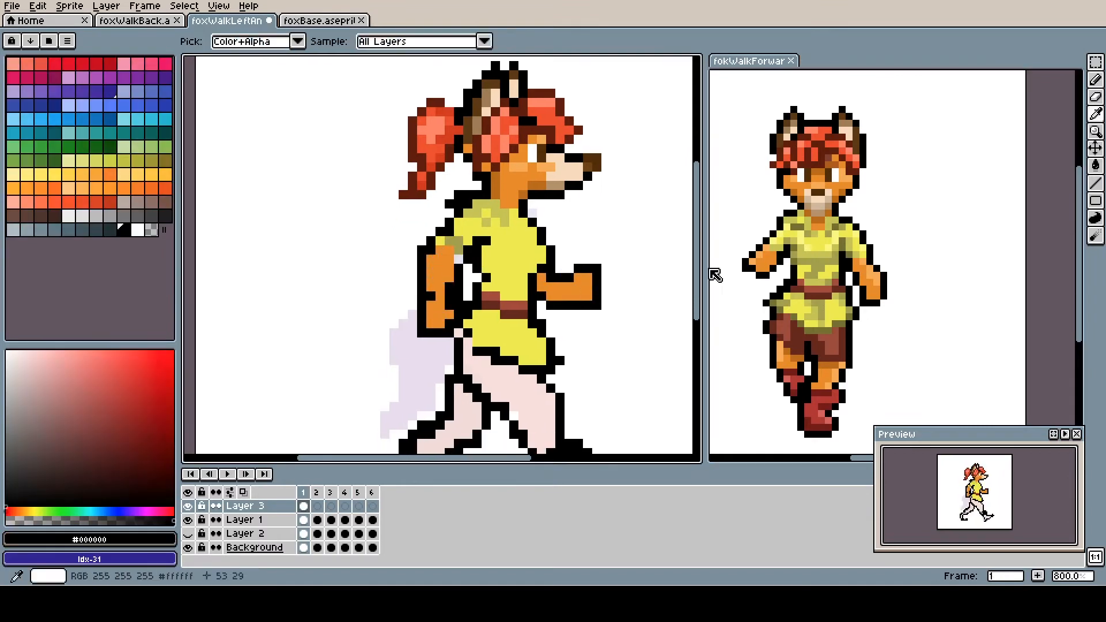
# Step: Shade frame 1's shirt with olive tones and pale yellow highlights sampled from the reference, and edge its hem in dark olive #757732
pyautogui.keyDown('alt'); pyautogui.click(798, 254); pyautogui.keyUp('alt')
pyautogui.moveTo(514, 259); pyautogui.dragTo(505, 278)
pyautogui.keyDown('alt'); pyautogui.click(505, 219); pyautogui.keyUp('alt')
pyautogui.moveTo(524, 278); pyautogui.dragTo(487, 287)
pyautogui.moveTo(482, 233); pyautogui.dragTo(473, 202)
pyautogui.keyDown('alt'); pyautogui.click(526, 283); pyautogui.keyUp('alt')
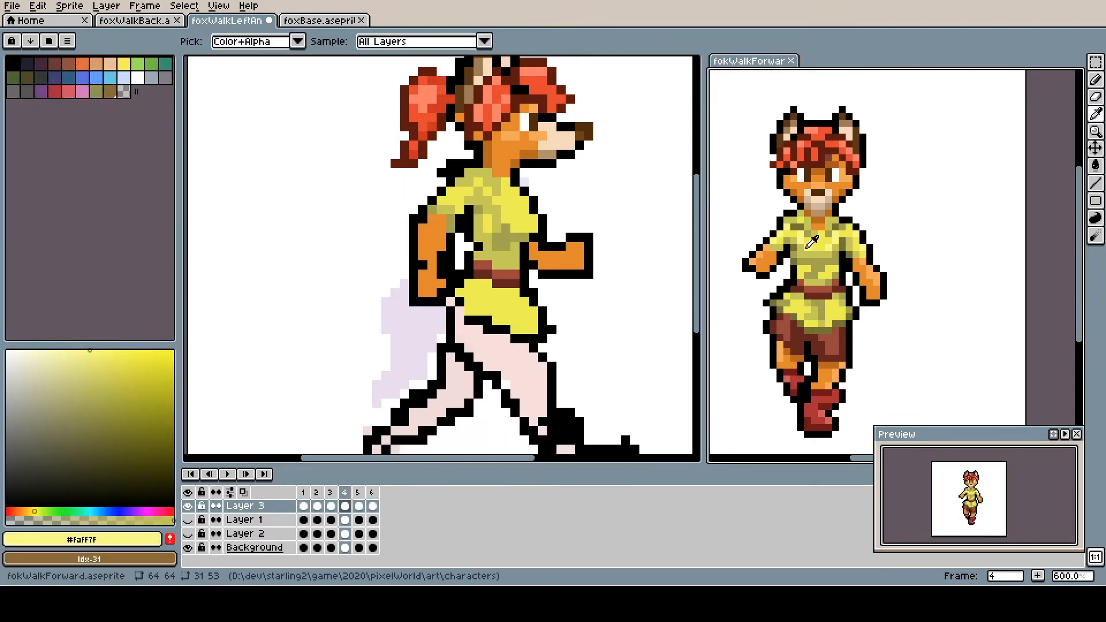
pyautogui.click(501, 186)
pyautogui.keyDown('alt'); pyautogui.click(490, 293); pyautogui.keyUp('alt')
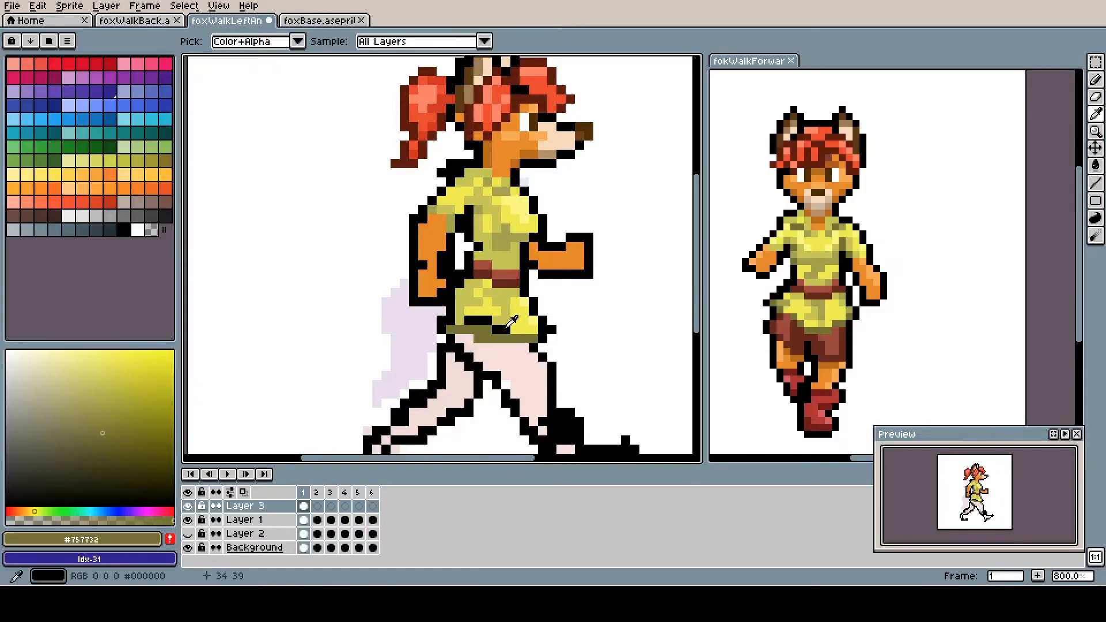
# Step: Paint frame 1's tail orange with a cream tip and a black outline, and recolor the shirt's shoulder edge olive
pyautogui.moveTo(454, 349); pyautogui.dragTo(490, 358)
pyautogui.keyDown('alt'); pyautogui.click(429, 248); pyautogui.keyUp('alt')
pyautogui.moveTo(404, 311)
pyautogui.mouseDown()
pyautogui.moveTo(415, 368)
pyautogui.moveTo(404, 346)
pyautogui.moveTo(353, 438)
pyautogui.mouseUp()
pyautogui.keyDown('alt'); pyautogui.click(554, 230); pyautogui.keyUp('alt')
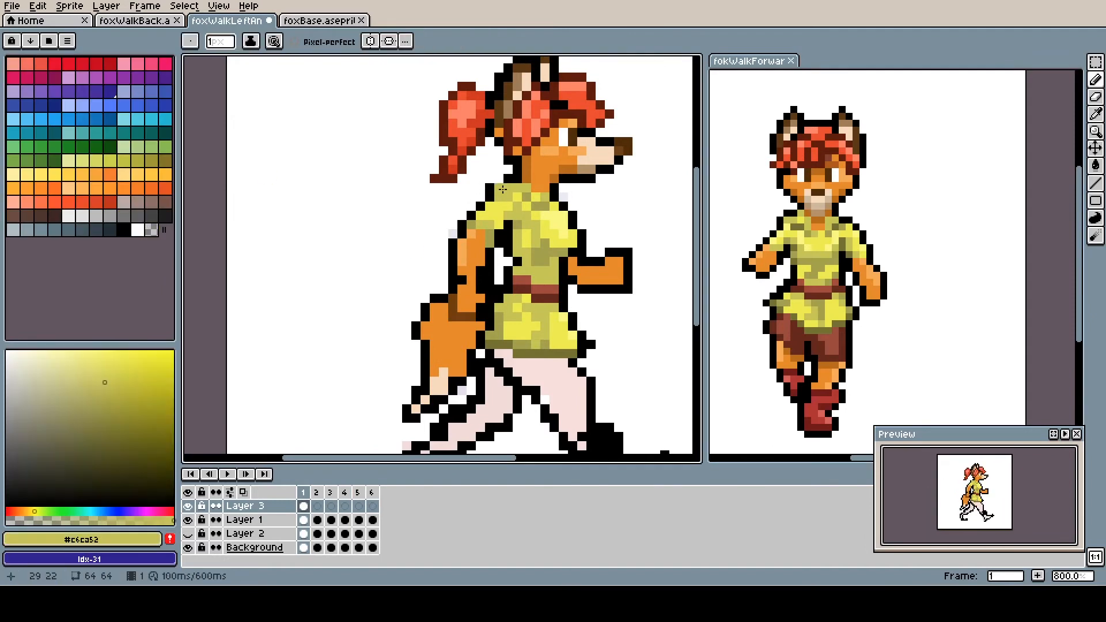
# Step: Shade frame 1's forearms with darker orange and block in the edge of the shorts in the reference's dark brown
pyautogui.moveTo(400, 272); pyautogui.dragTo(326, 283)
pyautogui.keyDown('alt'); pyautogui.click(390, 296); pyautogui.keyUp('alt')
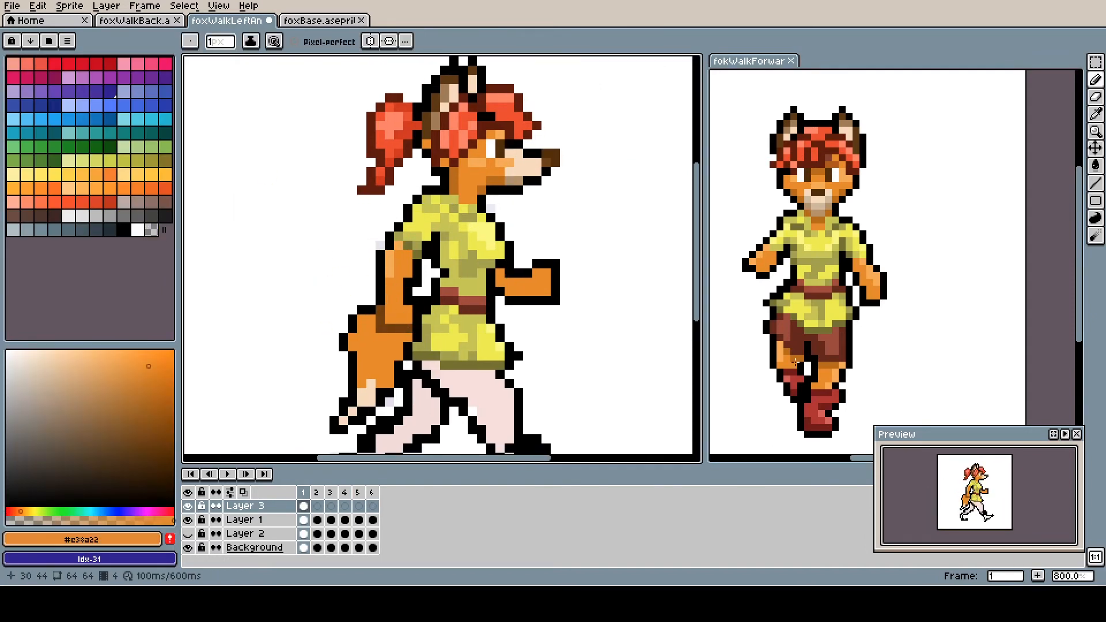
pyautogui.moveTo(555, 275); pyautogui.dragTo(554, 177)
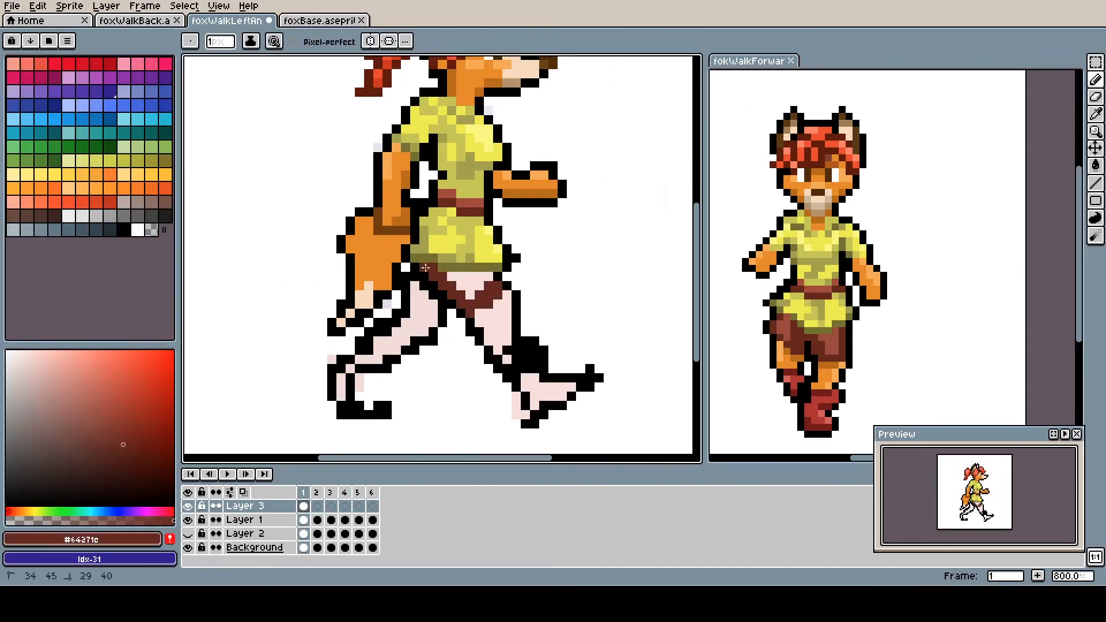
# Step: Colour the front leg in frame 1 with dark brown shorts, an orange shin and a red boot
pyautogui.moveTo(450, 277); pyautogui.dragTo(501, 305)
pyautogui.moveTo(519, 346); pyautogui.dragTo(552, 396)
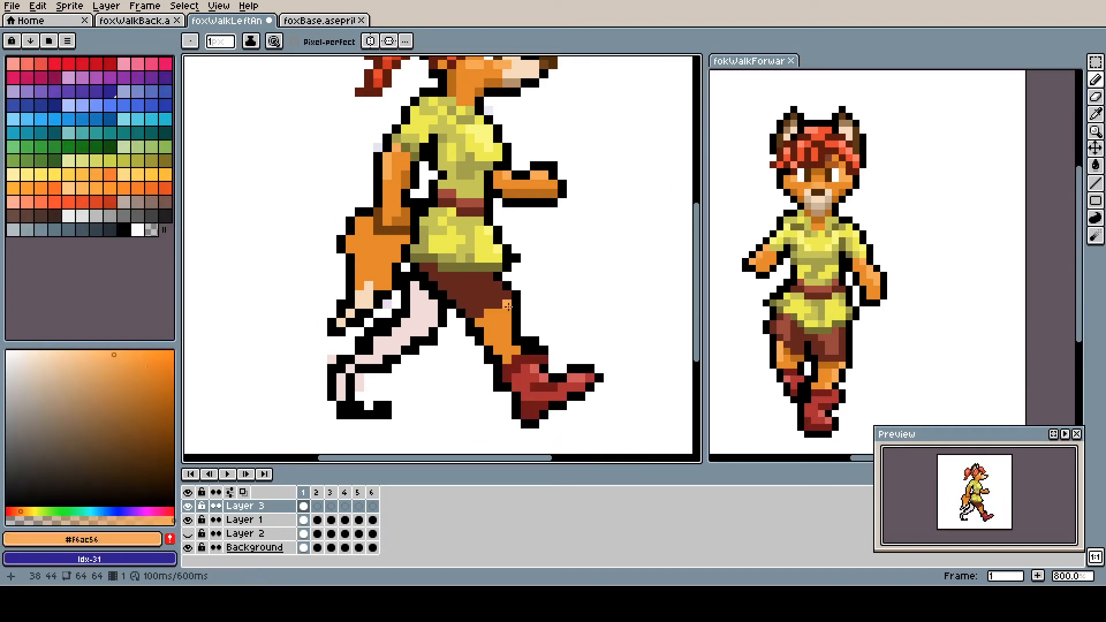
pyautogui.keyDown('alt'); pyautogui.click(507, 311); pyautogui.keyUp('alt')
# Step: Fill the back thigh with dark brown, add lighter brown highlights to the front shorts leg, and save the sprite
pyautogui.moveTo(403, 319); pyautogui.dragTo(464, 325)
pyautogui.click(464, 326)
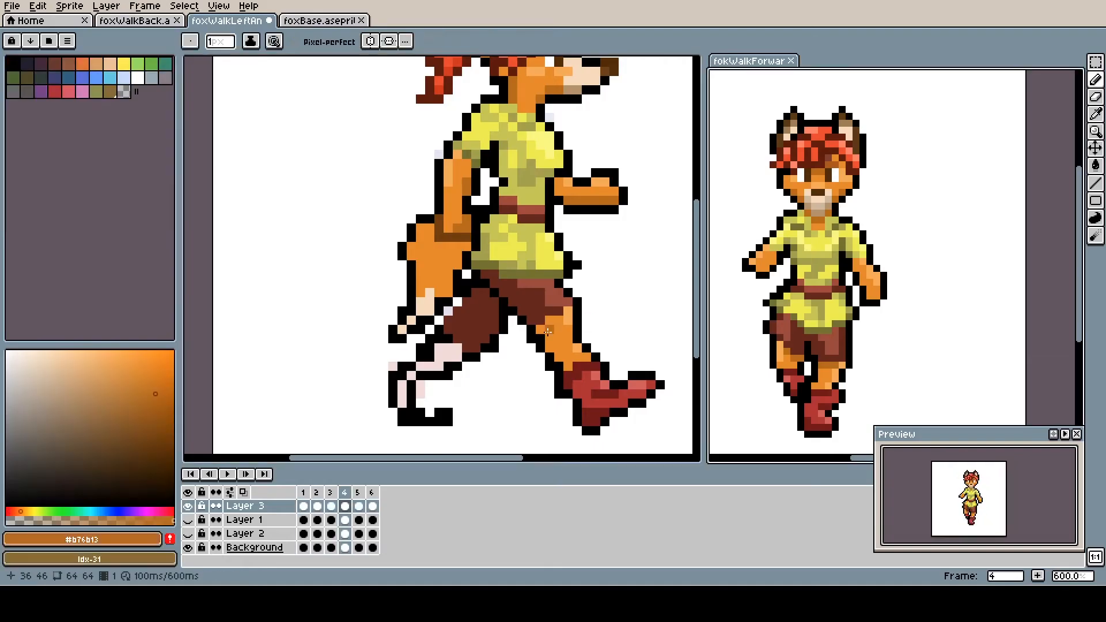
pyautogui.moveTo(537, 286); pyautogui.dragTo(562, 287)
pyautogui.keyDown('alt'); pyautogui.click(483, 291); pyautogui.keyUp('alt')
pyautogui.hotkey('ctrl', 's')
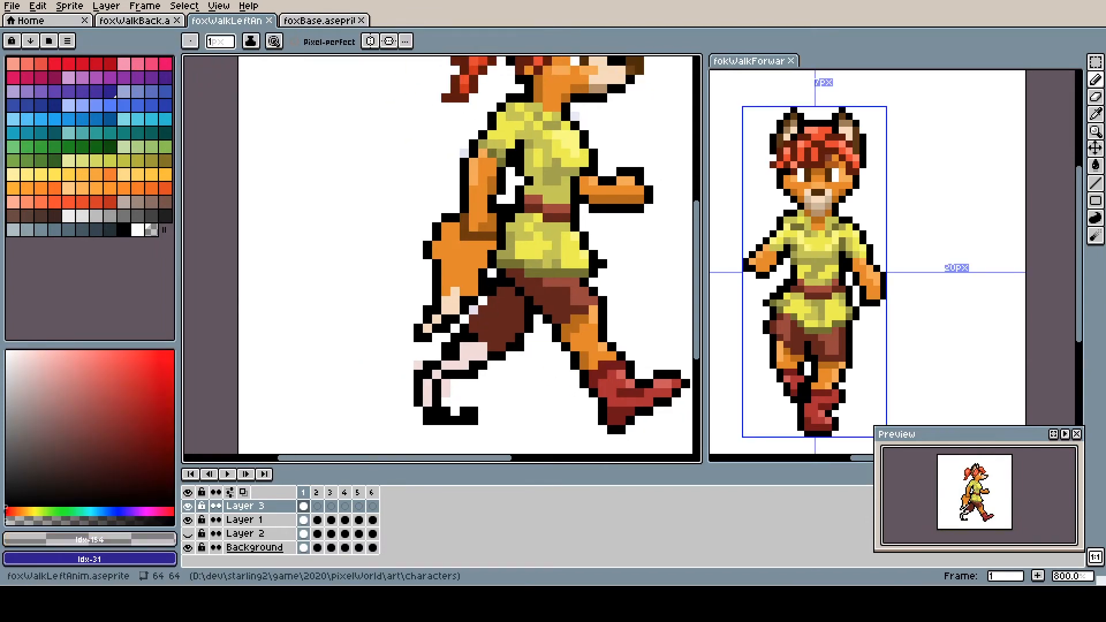
# Step: Colour the back leg's shin orange and its boot red, and darken the upper part of the back thigh
pyautogui.moveTo(487, 351)
pyautogui.mouseDown()
pyautogui.moveTo(449, 363)
pyautogui.moveTo(451, 402)
pyautogui.mouseUp()
pyautogui.moveTo(455, 358); pyautogui.dragTo(384, 352)
pyautogui.keyDown('alt'); pyautogui.click(441, 290); pyautogui.keyUp('alt')
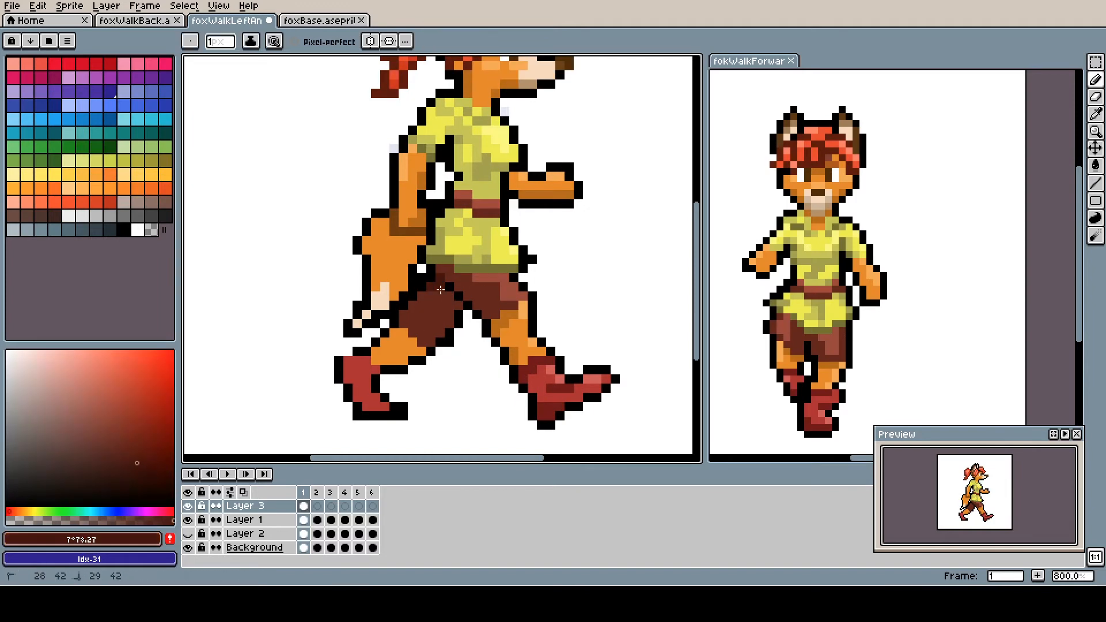
pyautogui.moveTo(439, 297); pyautogui.dragTo(395, 266)
pyautogui.keyDown('alt'); pyautogui.click(459, 328); pyautogui.keyUp('alt')
pyautogui.keyDown('alt'); pyautogui.click(458, 322); pyautogui.keyUp('alt')
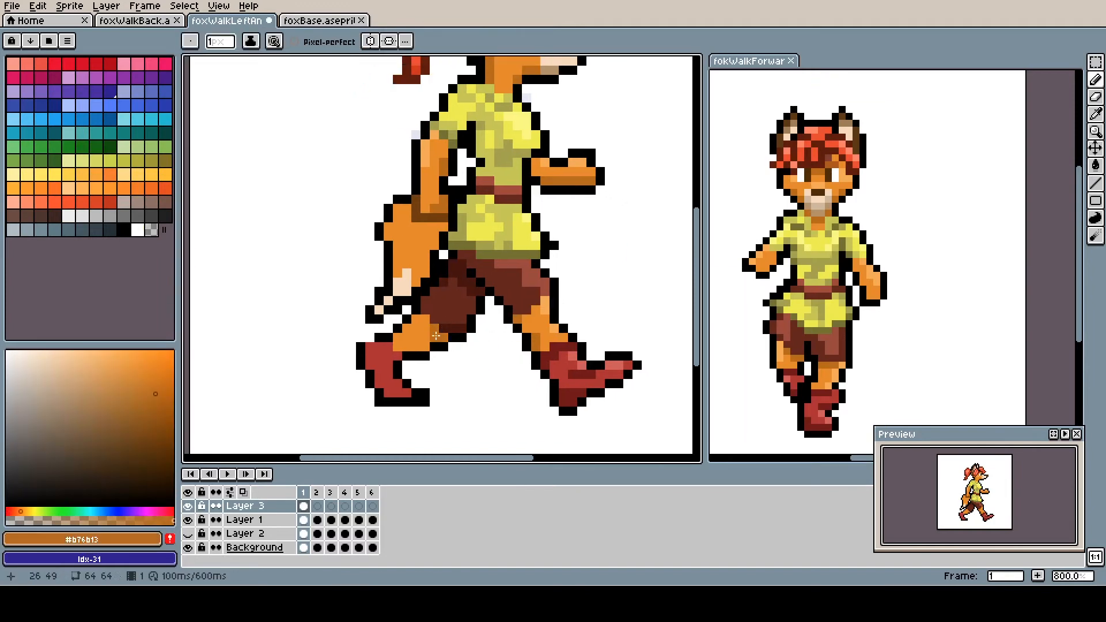
# Step: Add shading to the back leg and its red boot using colours sampled from the fox
pyautogui.keyDown('alt'); pyautogui.click(322, 326); pyautogui.keyUp('alt')
pyautogui.moveTo(312, 393); pyautogui.dragTo(421, 293)
pyautogui.keyDown('alt'); pyautogui.click(521, 294); pyautogui.keyUp('alt')
pyautogui.scroll(-3, 421, 293)
pyautogui.scroll(4, 461, 242)
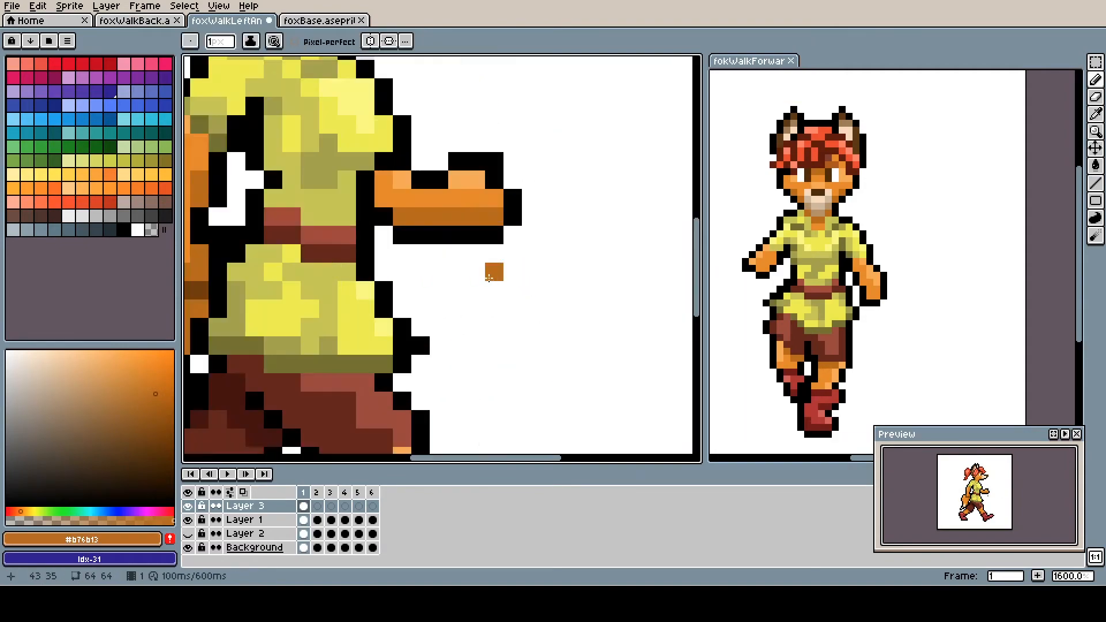
# Step: Touch up the shirt's neckline in olive and the hair in darker red, and save the sprite
pyautogui.scroll(-4, 461, 242)
pyautogui.scroll(2, 430, 229)
pyautogui.keyDown('alt'); pyautogui.click(381, 281); pyautogui.keyUp('alt')
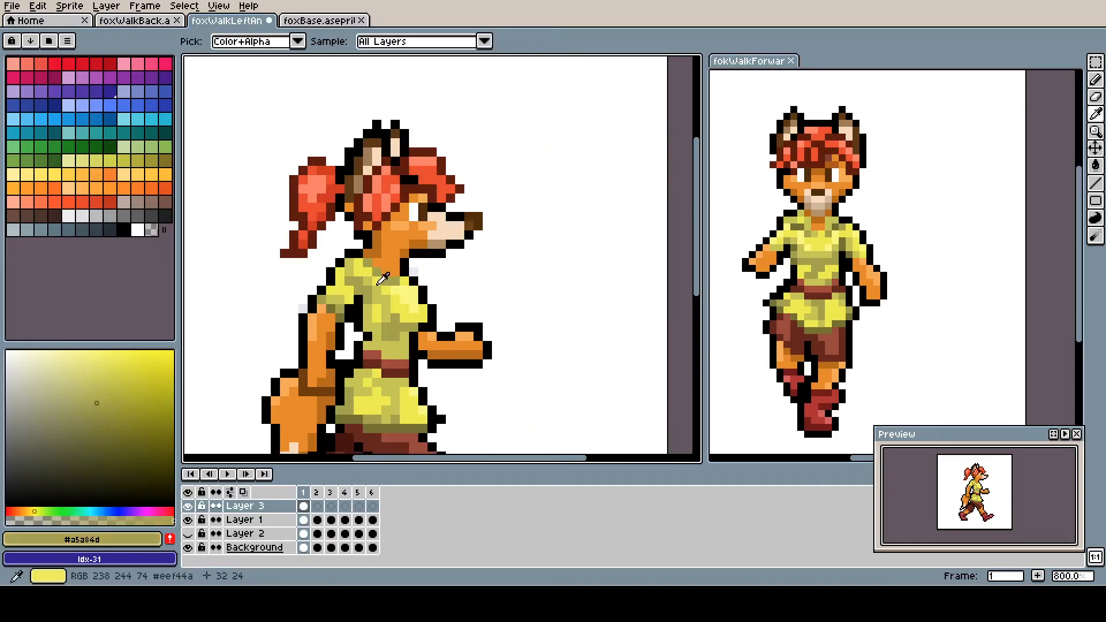
pyautogui.moveTo(472, 307); pyautogui.dragTo(496, 310)
pyautogui.keyDown('alt'); pyautogui.click(432, 205); pyautogui.keyUp('alt')
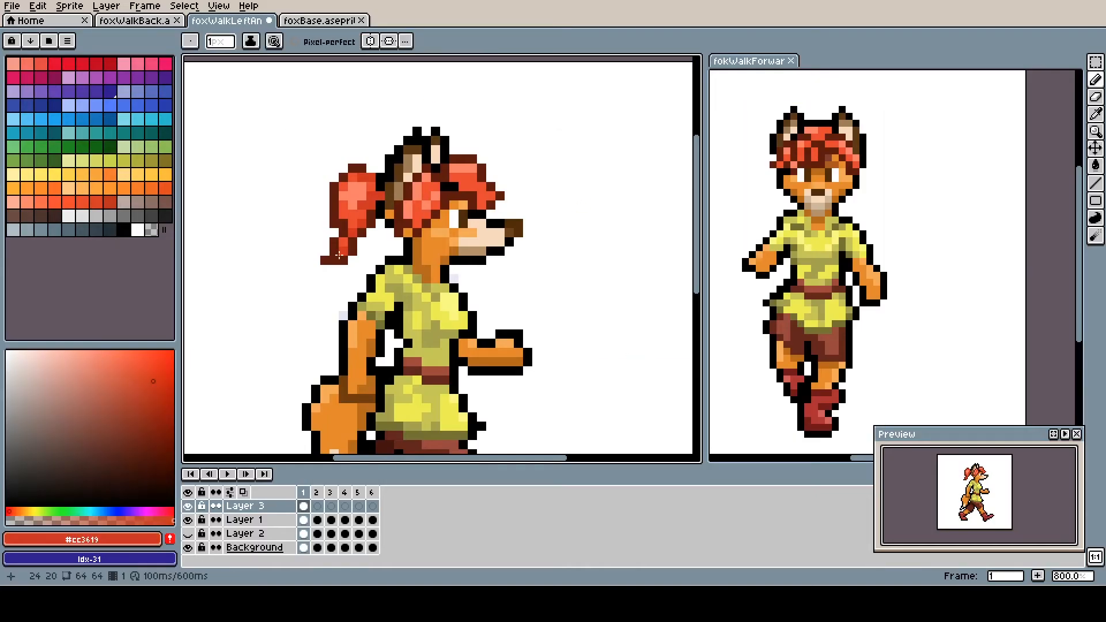
pyautogui.hotkey('ctrl', 's')
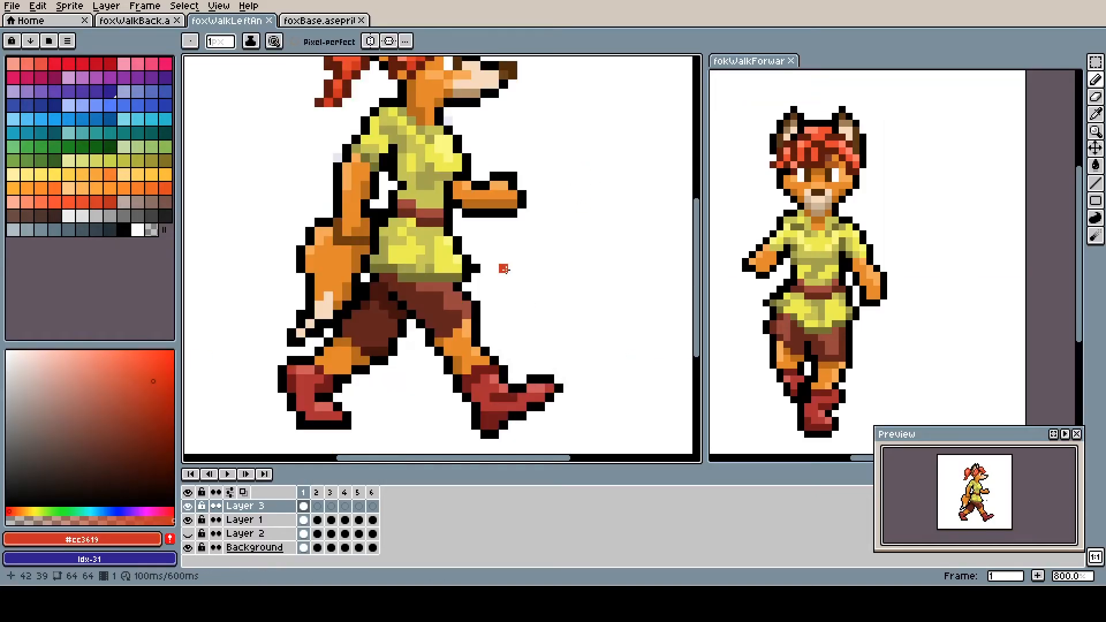
# Step: Refine the frame 1 fox with small touch-ups in sampled skin, shirt and shorts colours
pyautogui.keyDown('alt'); pyautogui.click(530, 215); pyautogui.keyUp('alt')
pyautogui.scroll(-2, 565, 185)
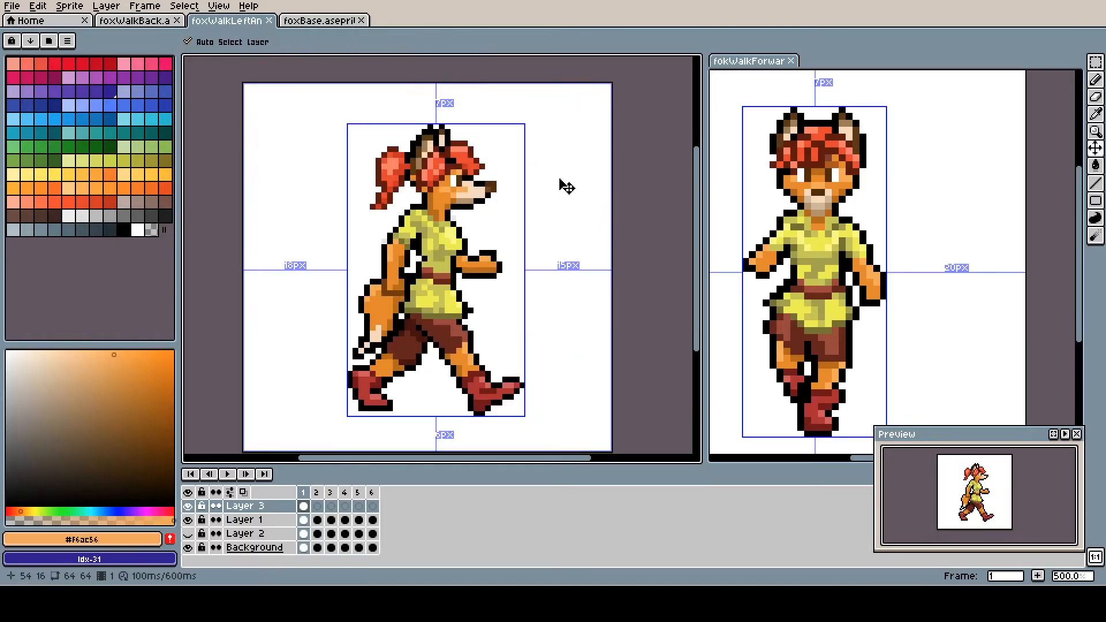
pyautogui.press('b')
pyautogui.keyDown('alt'); pyautogui.click(458, 241); pyautogui.keyUp('alt')
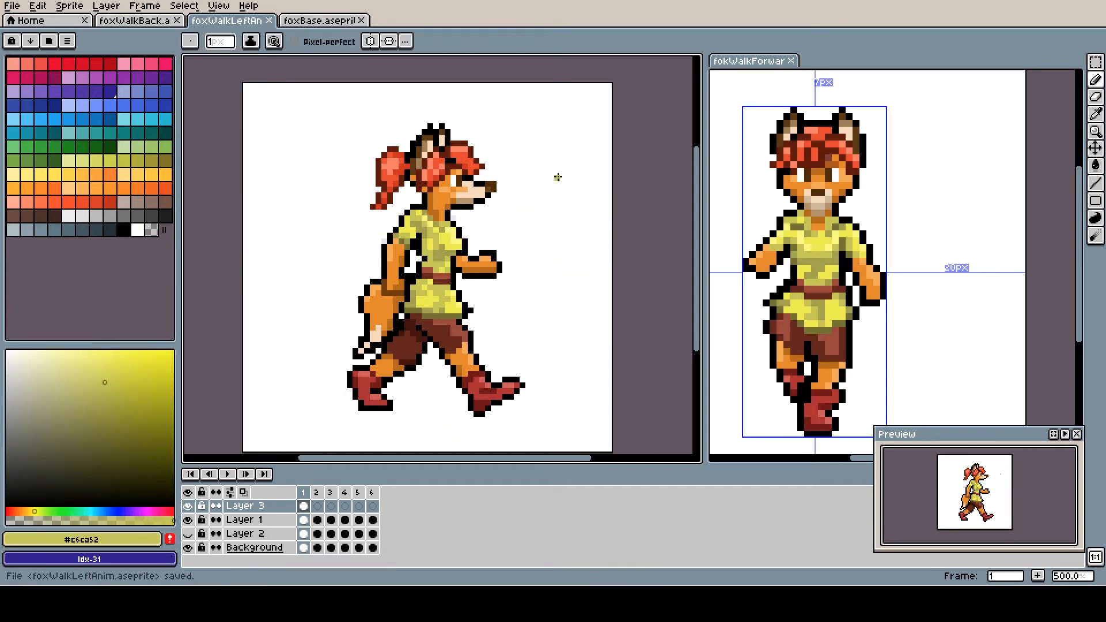
pyautogui.keyDown('alt'); pyautogui.click(415, 352); pyautogui.keyUp('alt')
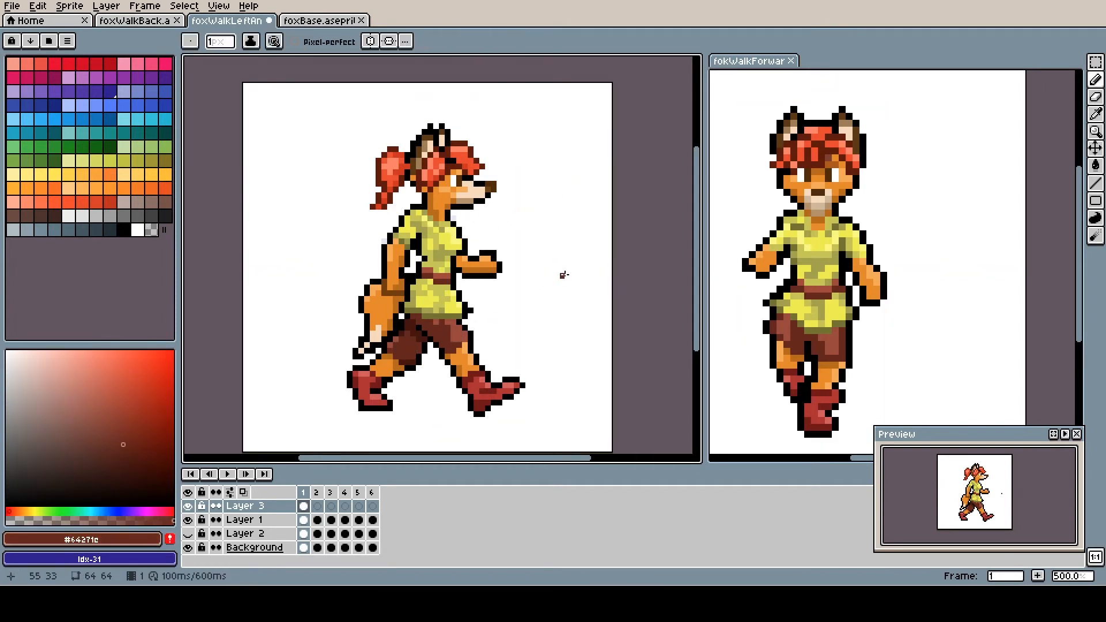
pyautogui.keyDown('alt'); pyautogui.click(459, 173); pyautogui.keyUp('alt')
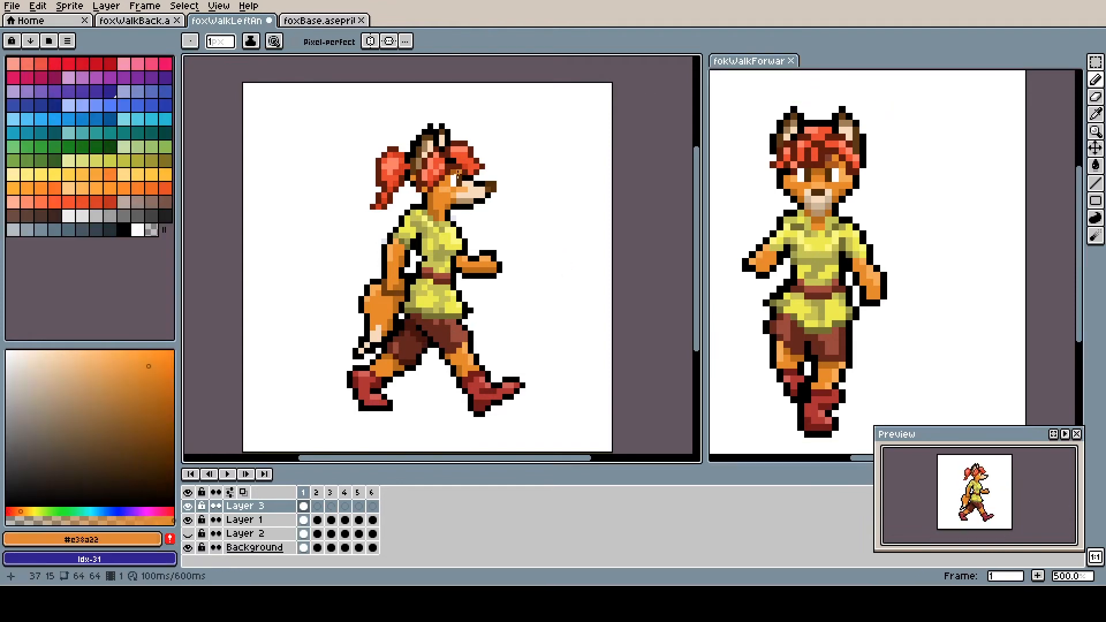
pyautogui.keyDown('alt'); pyautogui.click(402, 246); pyautogui.keyUp('alt')
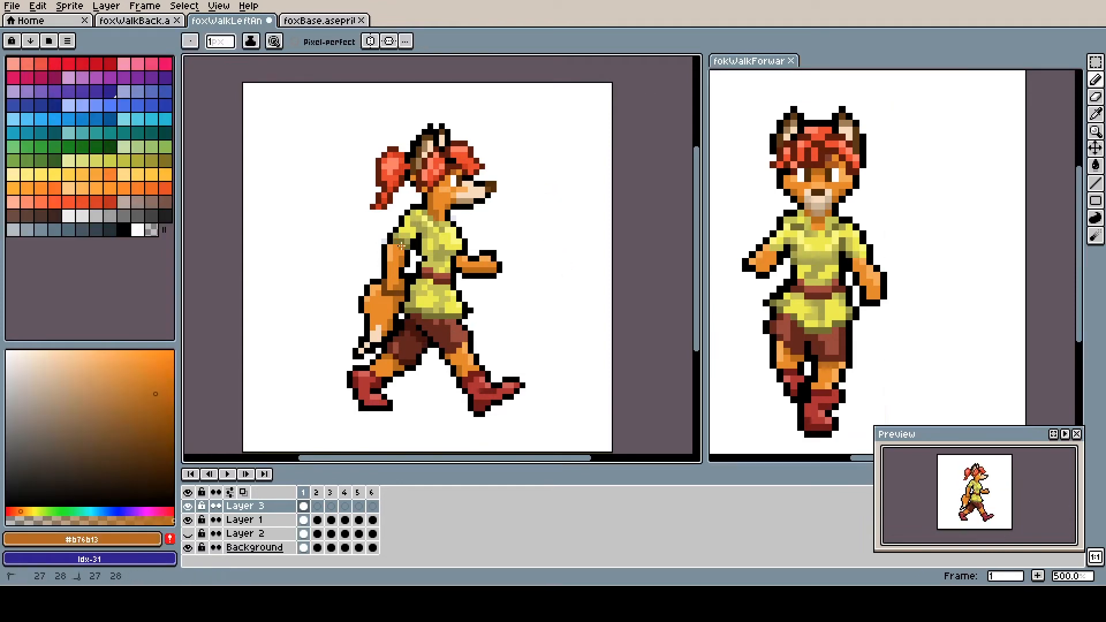
pyautogui.keyDown('alt'); pyautogui.click(437, 167); pyautogui.keyUp('alt')
# Step: Select the whole fox and widen the canvas to 128 by 64 pixels
pyautogui.hotkey('alt', 'n')
pyautogui.hotkey('ctrl', 'a')
pyautogui.moveTo(419, 275); pyautogui.dragTo(540, 274)
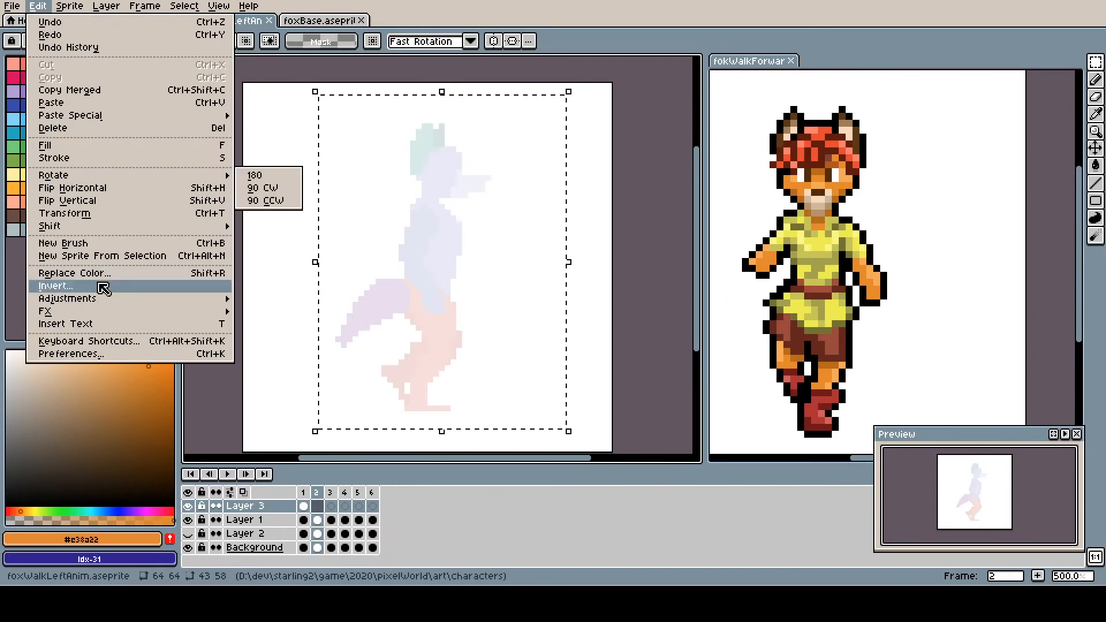
pyautogui.hotkey('ctrl', 'alt', 'c')
pyautogui.press('Return')
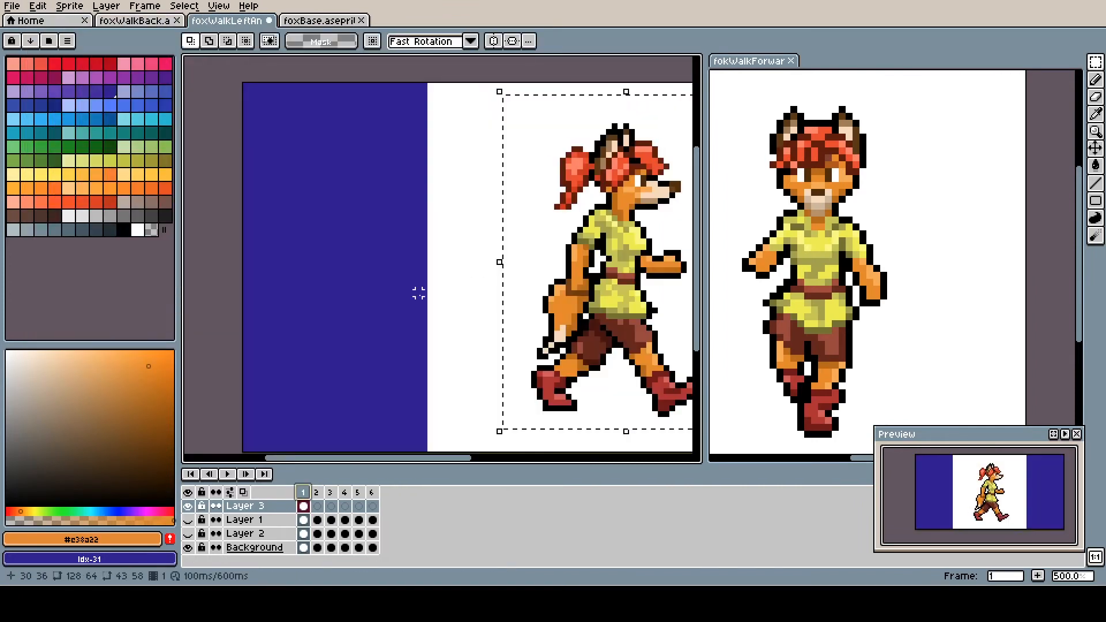
# Step: Fill the added blue background areas with white and try placing a copy of the fox in frame 2
pyautogui.keyDown('alt'); pyautogui.click(452, 257); pyautogui.keyUp('alt')
pyautogui.press('Right')
pyautogui.moveTo(280, 280); pyautogui.dragTo(418, 280)
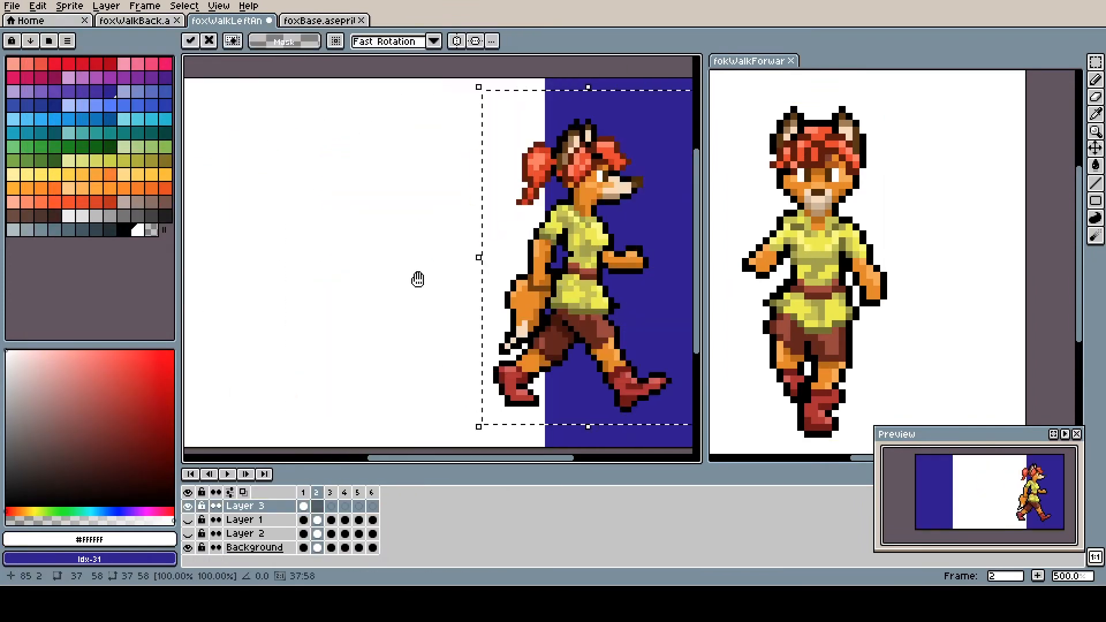
pyautogui.scroll(-3, 418, 279)
pyautogui.press('Return')
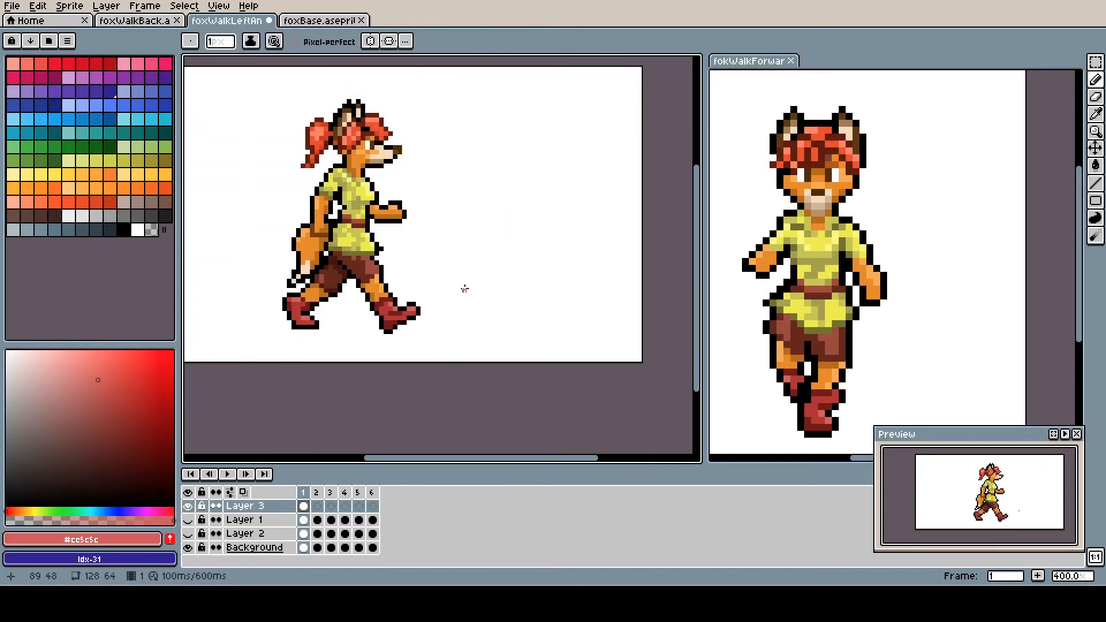
# Step: Touch up frame 1's outline and place a copy of the fox in frame 2 beside the coloured pose guide
pyautogui.click(378, 337)
pyautogui.scroll(1, 440, 308)
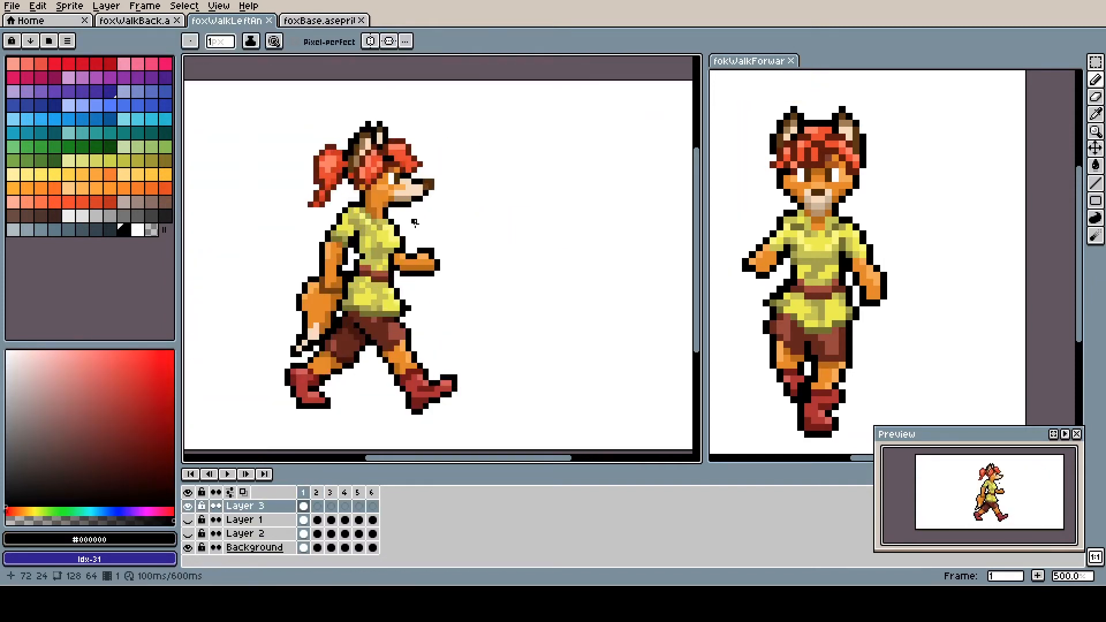
pyautogui.hotkey('ctrl', 'v')
pyautogui.press('Return')
pyautogui.hotkey('ctrl', 'a')
pyautogui.press('Right')
pyautogui.moveTo(345, 253); pyautogui.dragTo(543, 254)
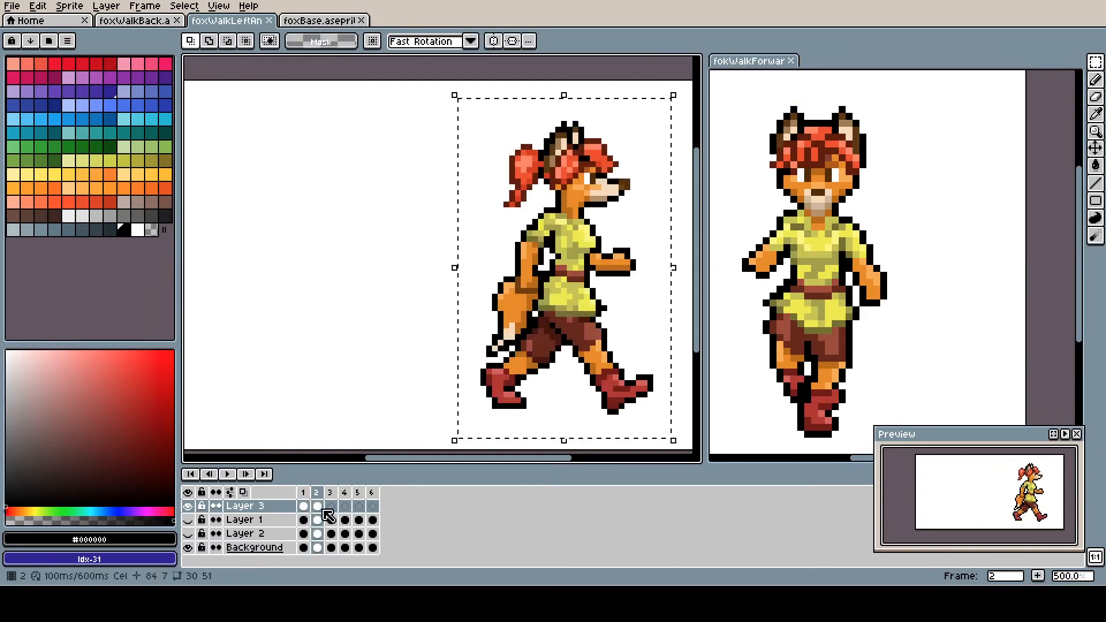
# Step: Lasso the copied fox's head and torso in frame 2 and place a duplicate over the pose guide
pyautogui.moveTo(489, 157); pyautogui.dragTo(583, 101)
pyautogui.moveTo(546, 221); pyautogui.dragTo(345, 215)
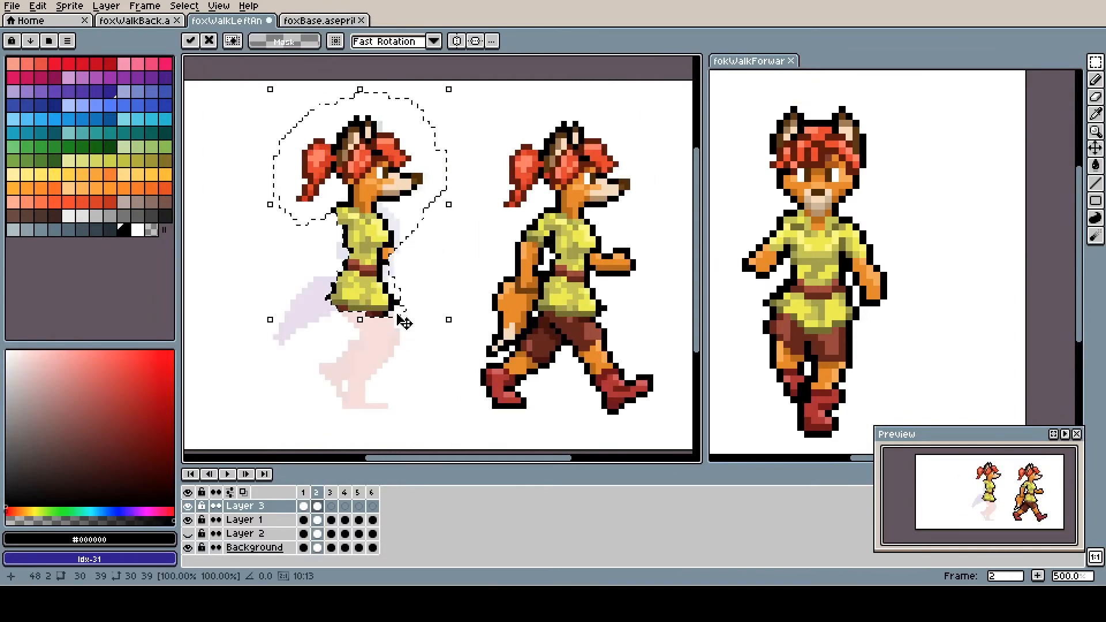
pyautogui.click(319, 505)
# Step: Draw the near arm hanging across the torso in orange, checking it against the guide by toggling Layer 3's visibility
pyautogui.press('b')
pyautogui.keyDown('alt'); pyautogui.click(369, 288); pyautogui.keyUp('alt')
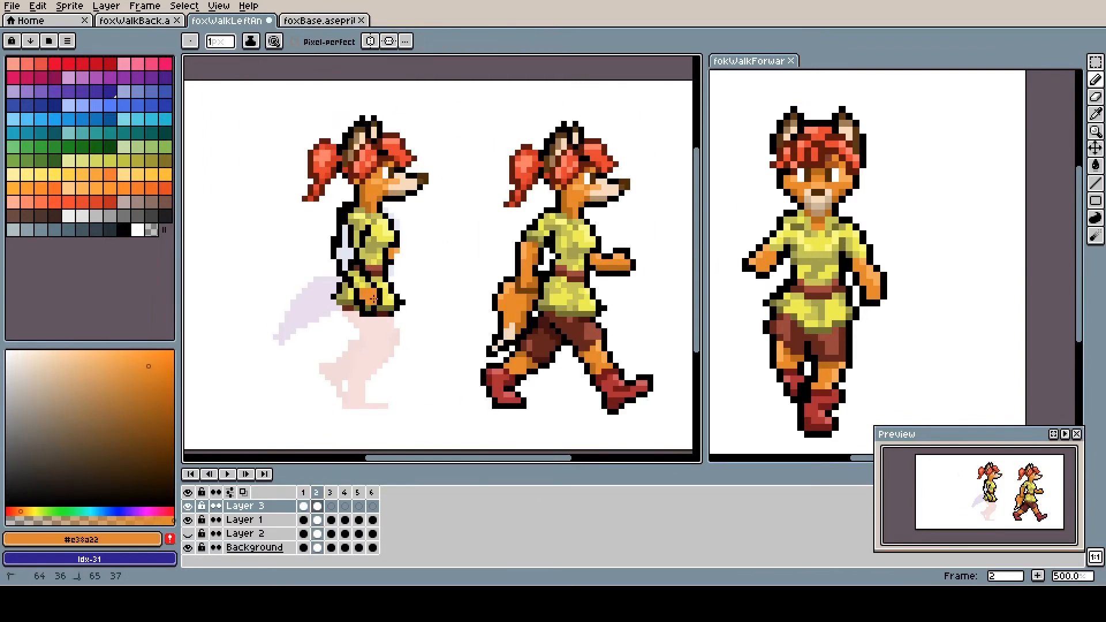
pyautogui.click(189, 506)
pyautogui.click(189, 507)
pyautogui.click(188, 506)
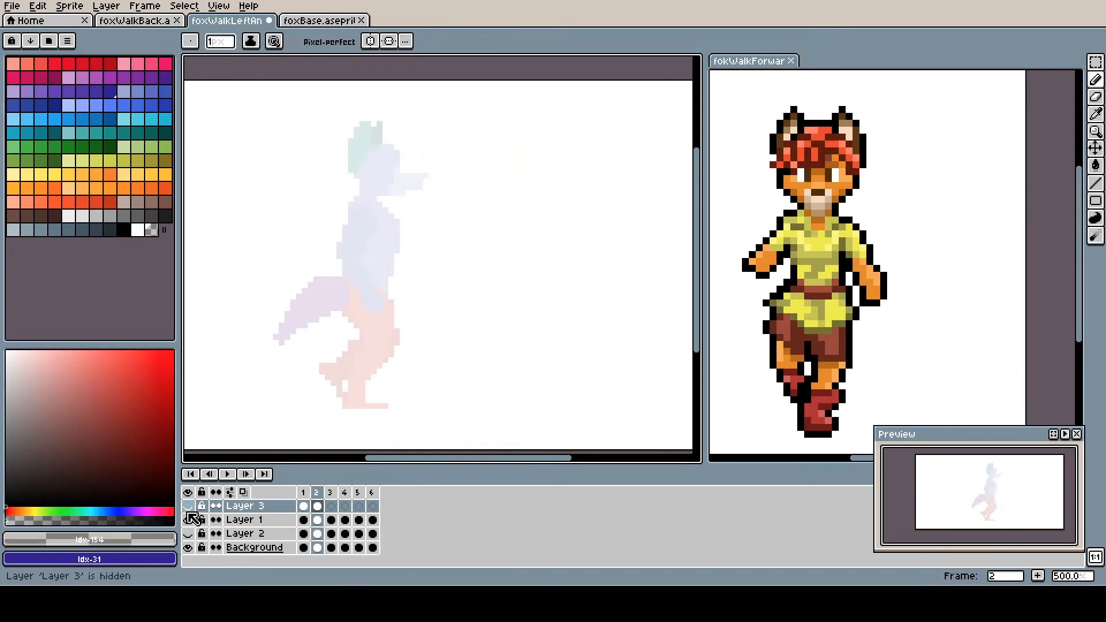
pyautogui.click(188, 507)
# Step: Draw frame 2's bent legs with dark brown shorts, orange shins and red boots, and outline the tail in black
pyautogui.keyDown('alt'); pyautogui.click(356, 329); pyautogui.keyUp('alt')
pyautogui.moveTo(412, 338); pyautogui.dragTo(346, 380)
pyautogui.keyDown('alt'); pyautogui.click(340, 279); pyautogui.keyUp('alt')
pyautogui.moveTo(340, 279); pyautogui.dragTo(315, 278)
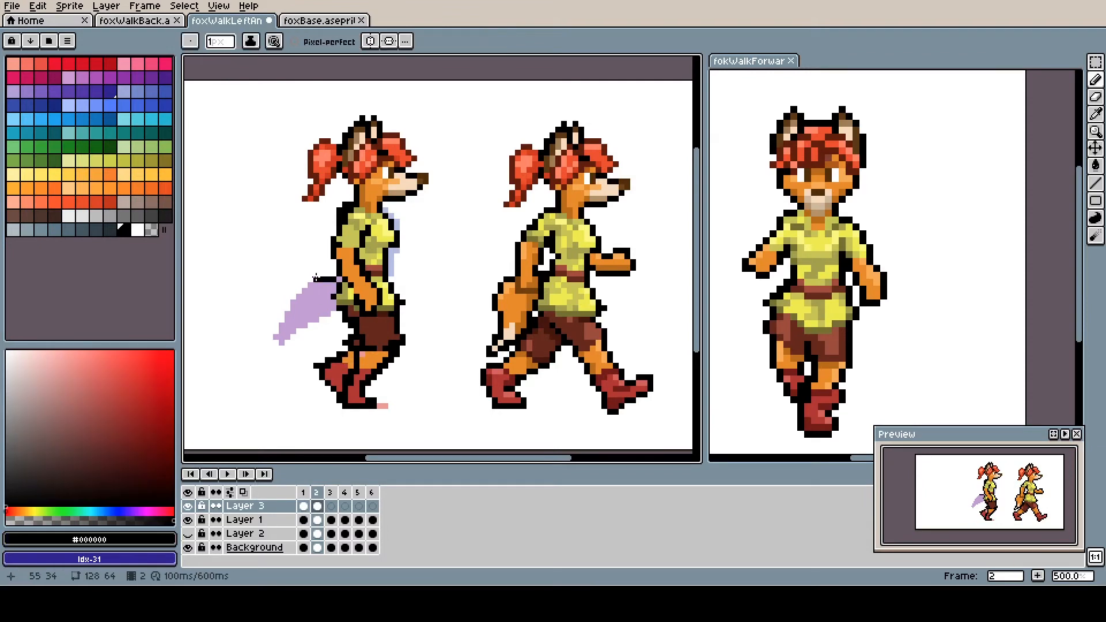
# Step: Reshape frame 2's ponytail into a fuller backward sweep using reds sampled from the hair
pyautogui.keyDown('alt'); pyautogui.click(323, 206); pyautogui.keyUp('alt')
pyautogui.keyDown('alt'); pyautogui.click(303, 206); pyautogui.keyUp('alt')
pyautogui.keyDown('alt'); pyautogui.click(304, 199); pyautogui.keyUp('alt')
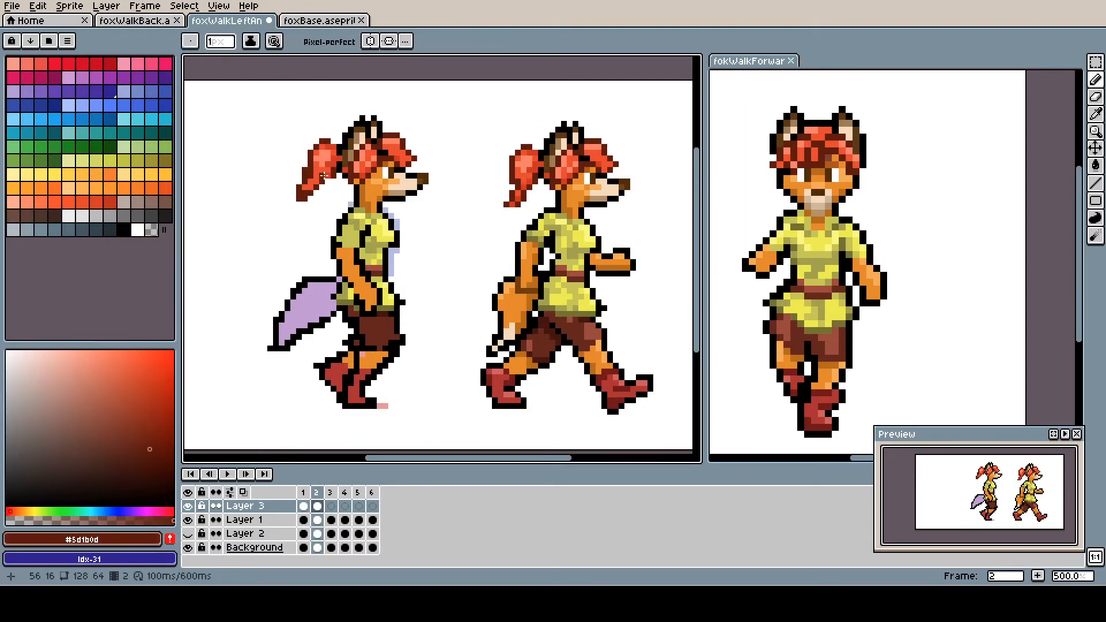
pyautogui.scroll(-1, 309, 117)
pyautogui.scroll(3, 336, 196)
# Step: Shade the shirt, shorts and arm of the frame 2 fox with sampled colours and save the sprite
pyautogui.keyDown('alt'); pyautogui.click(371, 242); pyautogui.keyUp('alt')
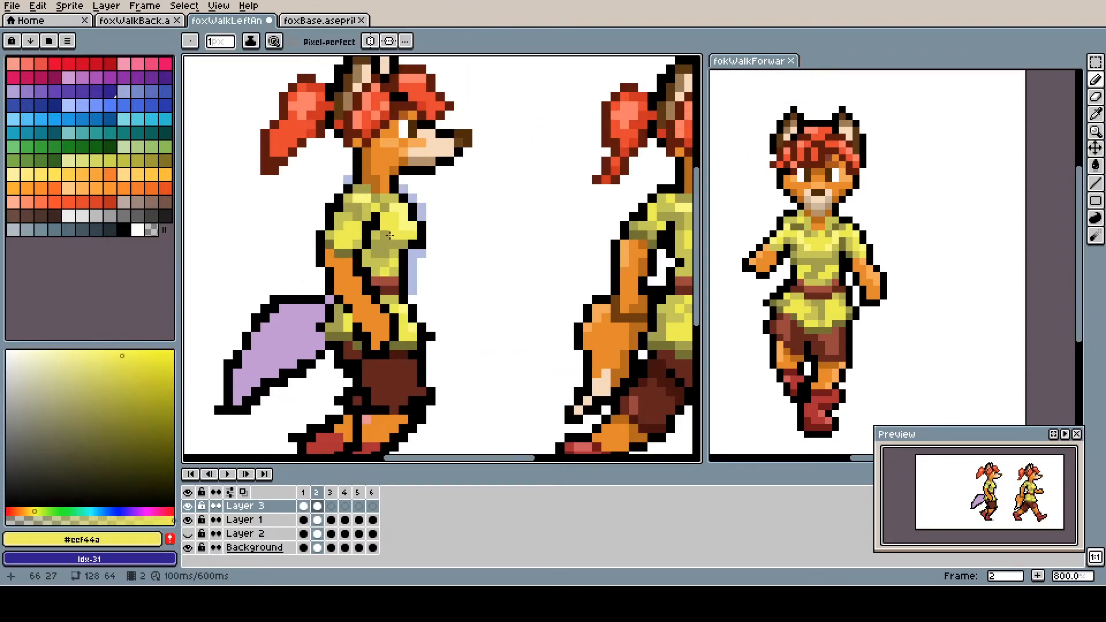
pyautogui.keyDown('alt'); pyautogui.click(383, 283); pyautogui.keyUp('alt')
pyautogui.keyDown('alt'); pyautogui.click(374, 356); pyautogui.keyUp('alt')
pyautogui.moveTo(375, 355); pyautogui.dragTo(439, 399)
pyautogui.keyDown('alt'); pyautogui.click(403, 323); pyautogui.keyUp('alt')
pyautogui.click(316, 492)
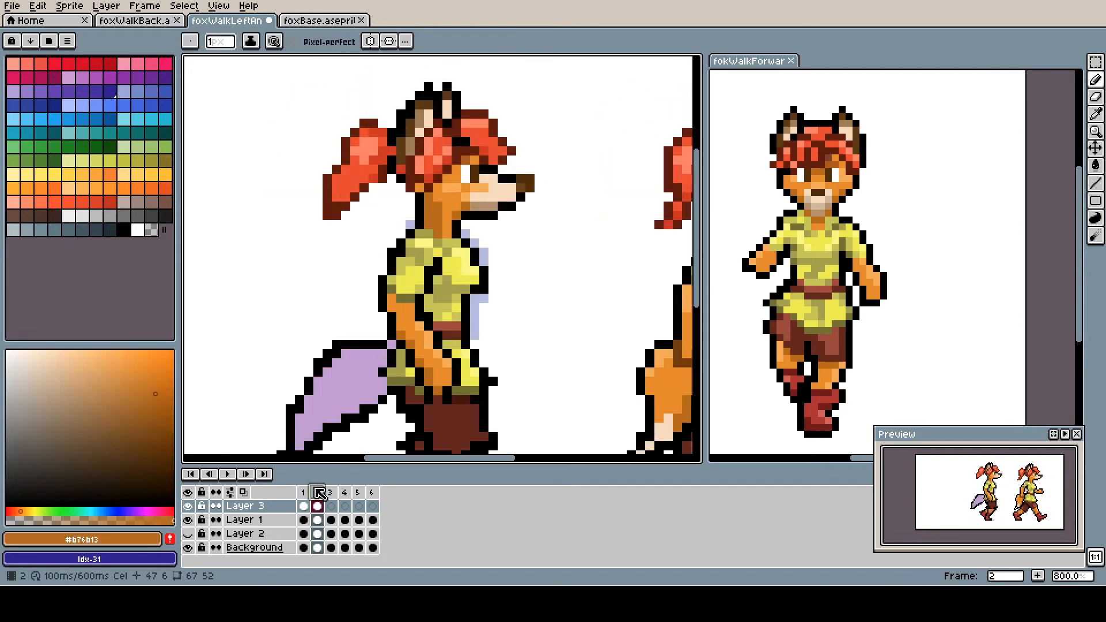
pyautogui.hotkey('ctrl', 's')
# Step: Colour frame 2's tail orange with a cream tip, add shading to it, and save the sprite
pyautogui.scroll(-4, 398, 147)
pyautogui.moveTo(372, 264)
pyautogui.mouseDown()
pyautogui.moveTo(390, 264)
pyautogui.moveTo(351, 288)
pyautogui.mouseUp()
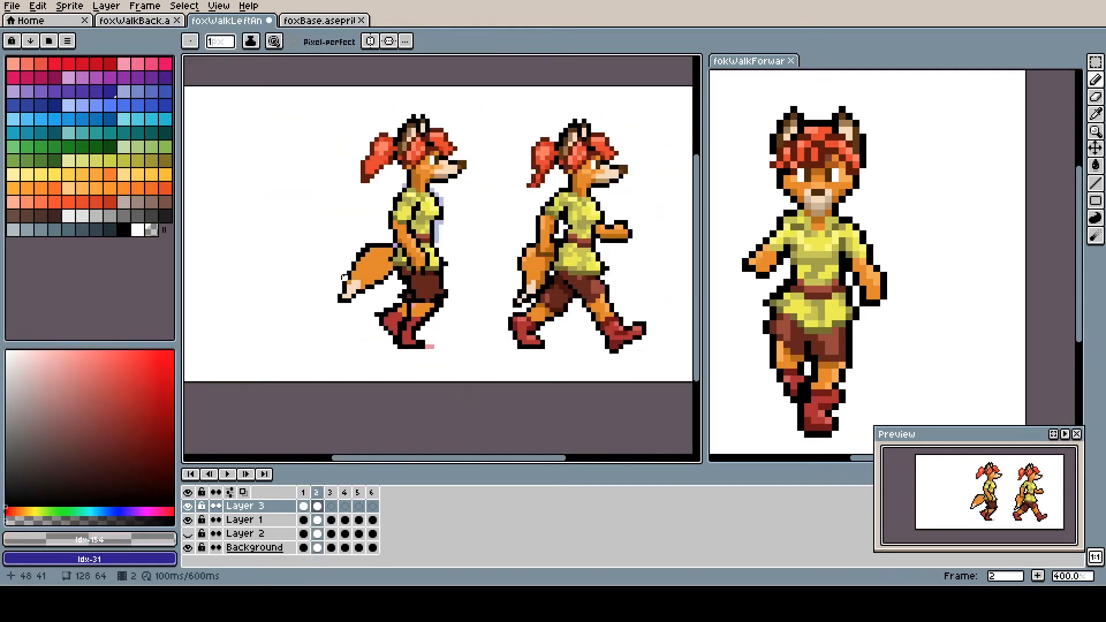
pyautogui.keyDown('alt'); pyautogui.click(374, 277); pyautogui.keyUp('alt')
pyautogui.hotkey('ctrl', 's')
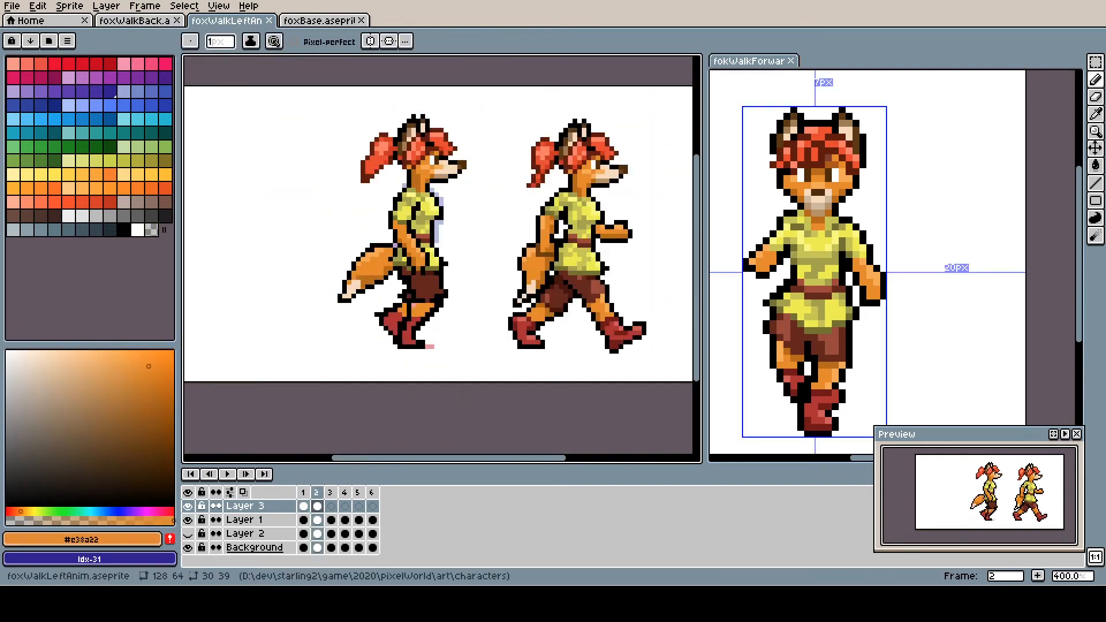
# Step: Refine the boots' outline and shade the boots and shorts of the frame 2 fox, and save the sprite
pyautogui.click(401, 325)
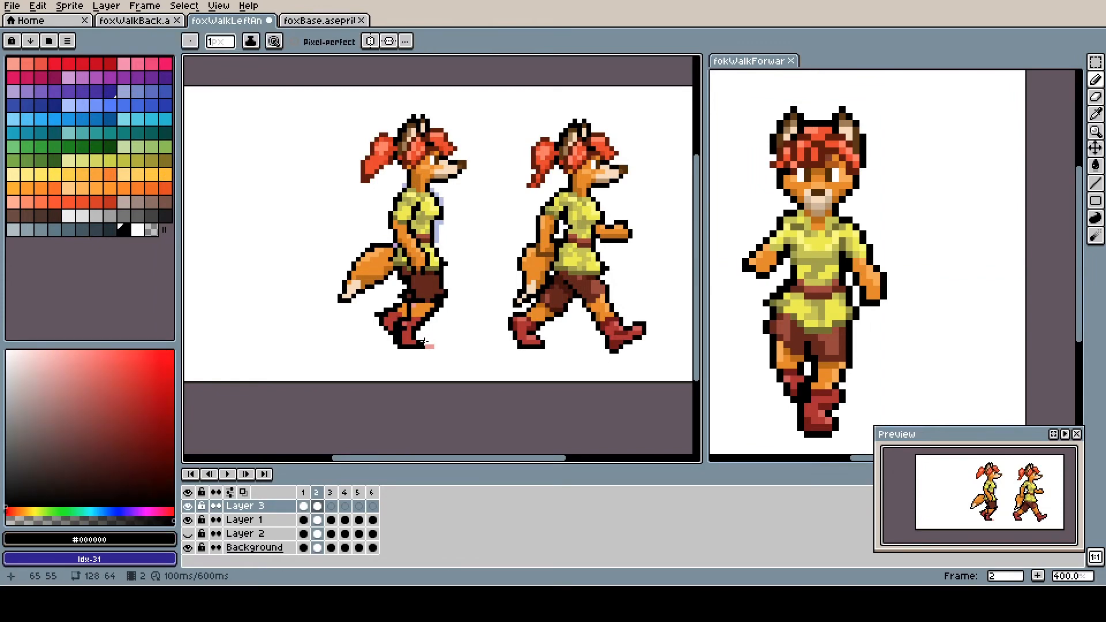
pyautogui.scroll(3, 504, 349)
pyautogui.keyDown('alt'); pyautogui.click(286, 291); pyautogui.keyUp('alt')
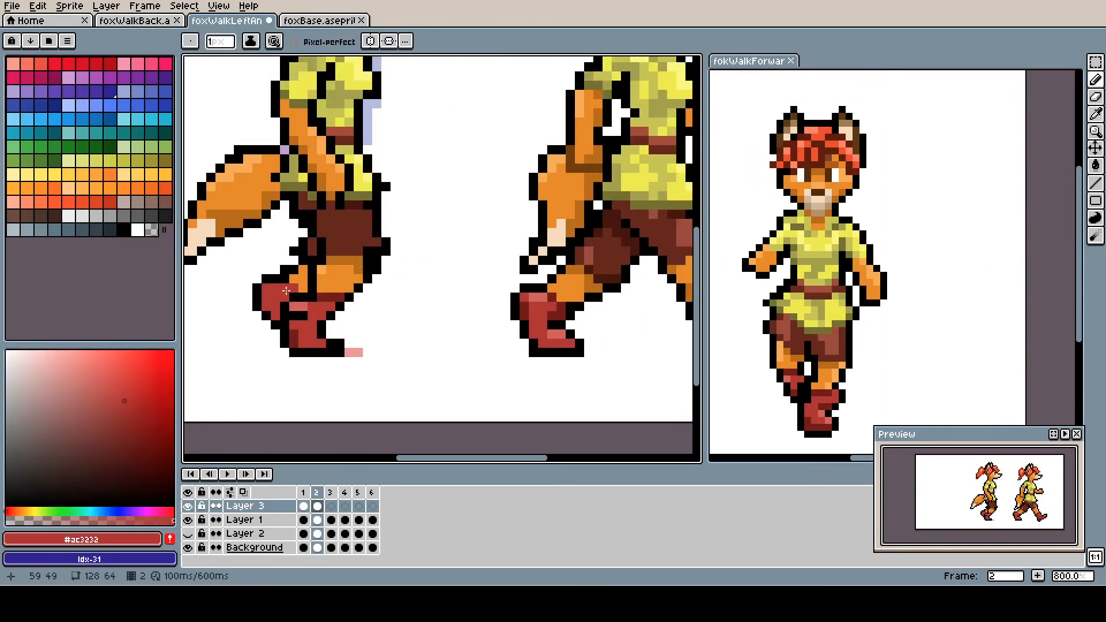
pyautogui.moveTo(439, 215); pyautogui.dragTo(401, 220)
pyautogui.keyDown('alt'); pyautogui.click(651, 237); pyautogui.keyUp('alt')
pyautogui.moveTo(330, 220); pyautogui.dragTo(320, 251)
pyautogui.hotkey('ctrl', 's')
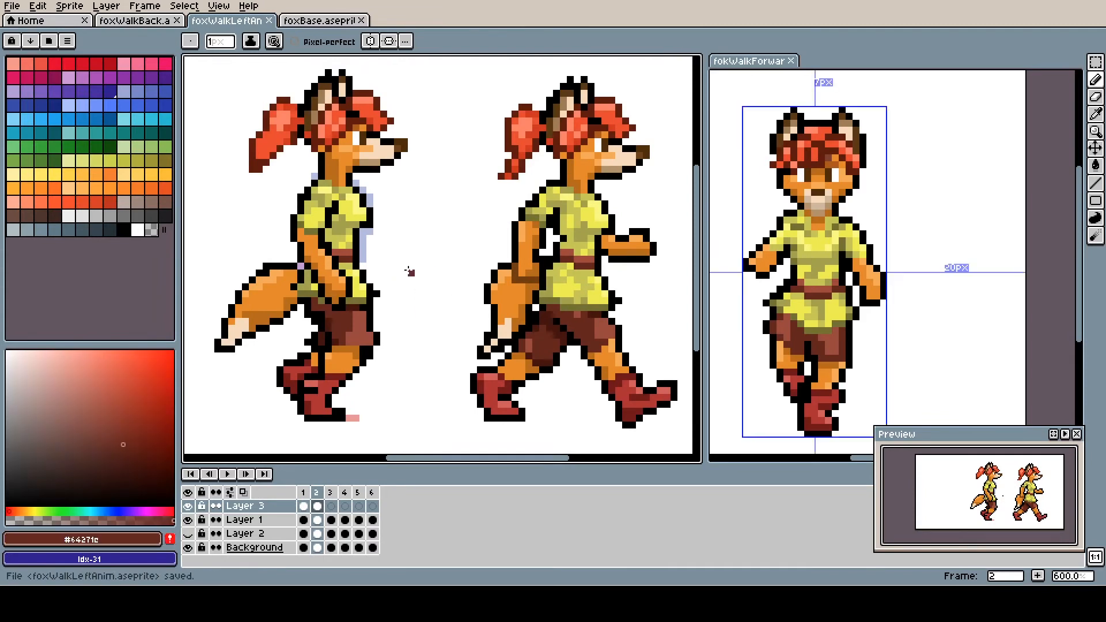
# Step: Touch up frame 2's shirt colours and shade the ponytail with reds sampled from the reference fox
pyautogui.keyDown('alt'); pyautogui.click(357, 225); pyautogui.keyUp('alt')
pyautogui.scroll(-1, 425, 198)
pyautogui.moveTo(439, 188); pyautogui.dragTo(433, 219)
pyautogui.keyDown('alt'); pyautogui.click(490, 184); pyautogui.keyUp('alt')
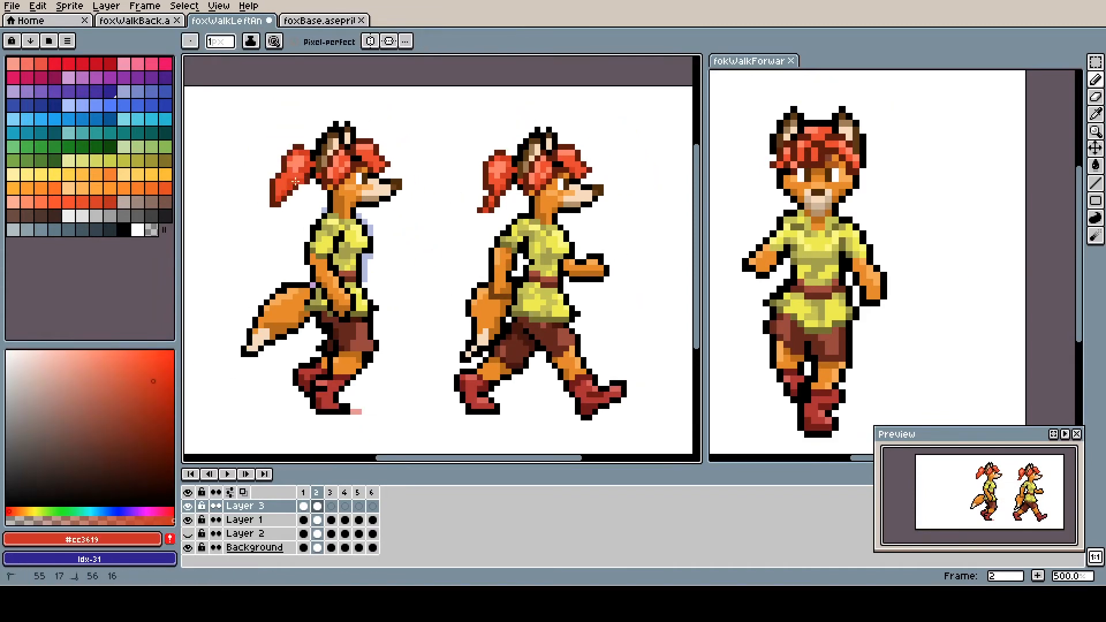
pyautogui.keyDown('alt'); pyautogui.click(497, 167); pyautogui.keyUp('alt')
# Step: Paste the reference fox into Layer 3 of frame 3 beside the pose guide and clear the selection
pyautogui.press('q')
pyautogui.press('Right')
pyautogui.hotkey('ctrl', 'v')
pyautogui.hotkey('ctrl', 'd')
# Step: Lasso the reference fox's head and torso in frame 3, place a copy over the pose guide, and compare it with frame 2
pyautogui.moveTo(457, 170); pyautogui.dragTo(519, 268)
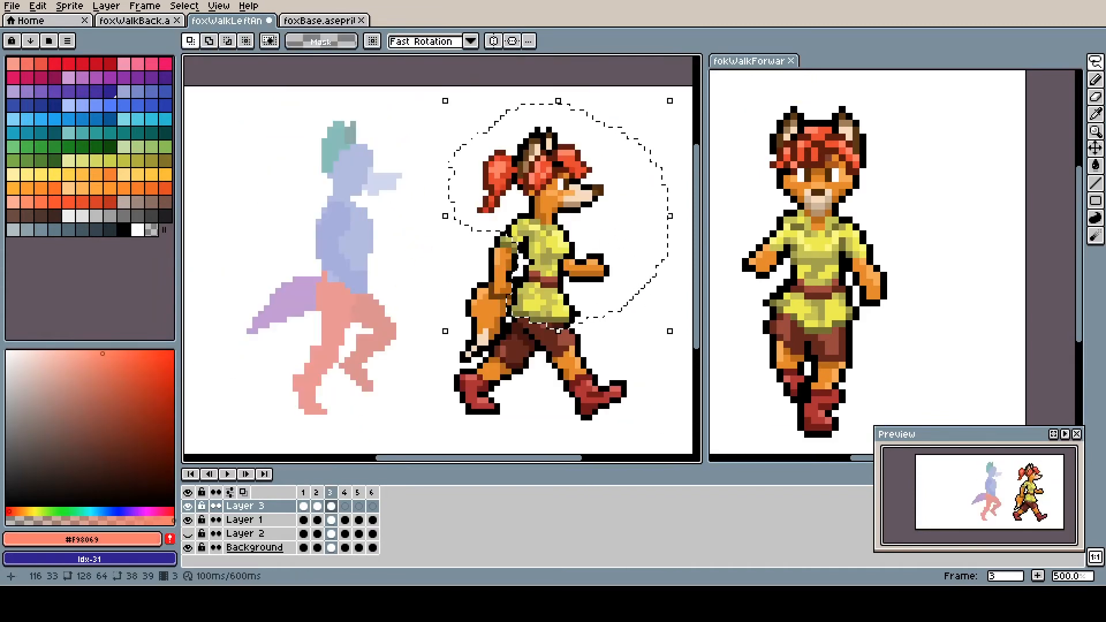
pyautogui.moveTo(642, 279)
pyautogui.mouseDown()
pyautogui.moveTo(691, 294)
pyautogui.moveTo(609, 325)
pyautogui.mouseUp()
pyautogui.hotkey('ctrl', 's')
pyautogui.moveTo(448, 240); pyautogui.dragTo(517, 273)
pyautogui.moveTo(518, 273)
pyautogui.mouseDown()
pyautogui.moveTo(321, 266)
pyautogui.moveTo(416, 253)
pyautogui.mouseUp()
pyautogui.press('m')
pyautogui.hotkey('ctrl', 'd')
pyautogui.press('Left')
pyautogui.press('Right')
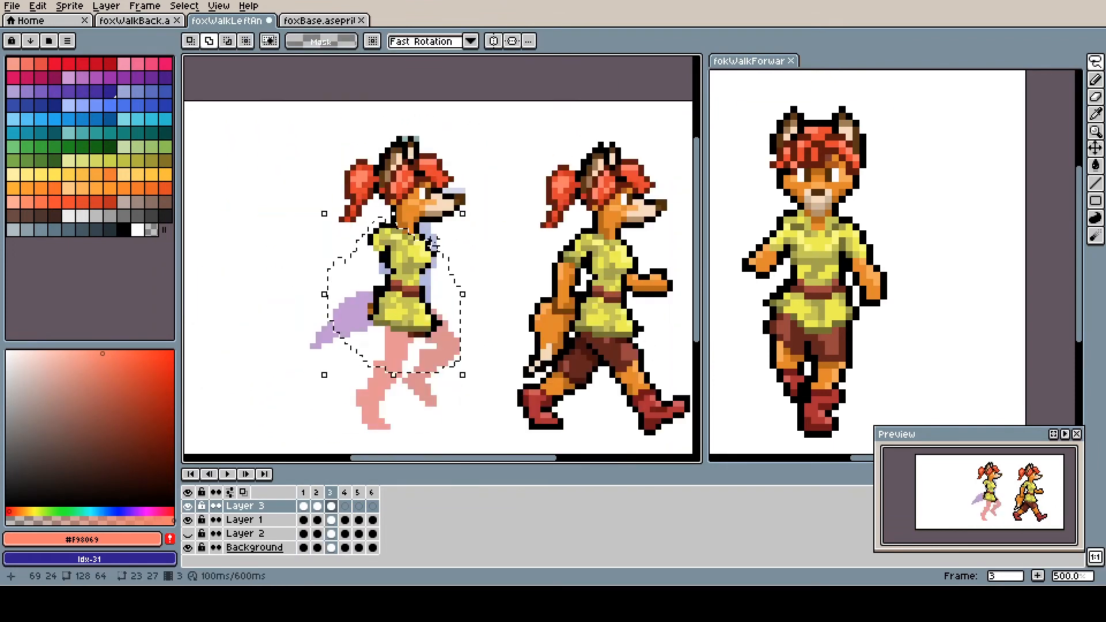
# Step: Undo the last selection edit in frame 3 and draw the near arm across the fox's torso with the sampled orange #e38a22
pyautogui.hotkey('ctrl', 'z')
pyautogui.press('Left')
pyautogui.press('Right')
pyautogui.press('b')
pyautogui.click(188, 506)
pyautogui.click(188, 506)
pyautogui.keyDown('alt'); pyautogui.click(410, 277); pyautogui.keyUp('alt')
pyautogui.keyDown('alt'); pyautogui.click(407, 268); pyautogui.keyUp('alt')
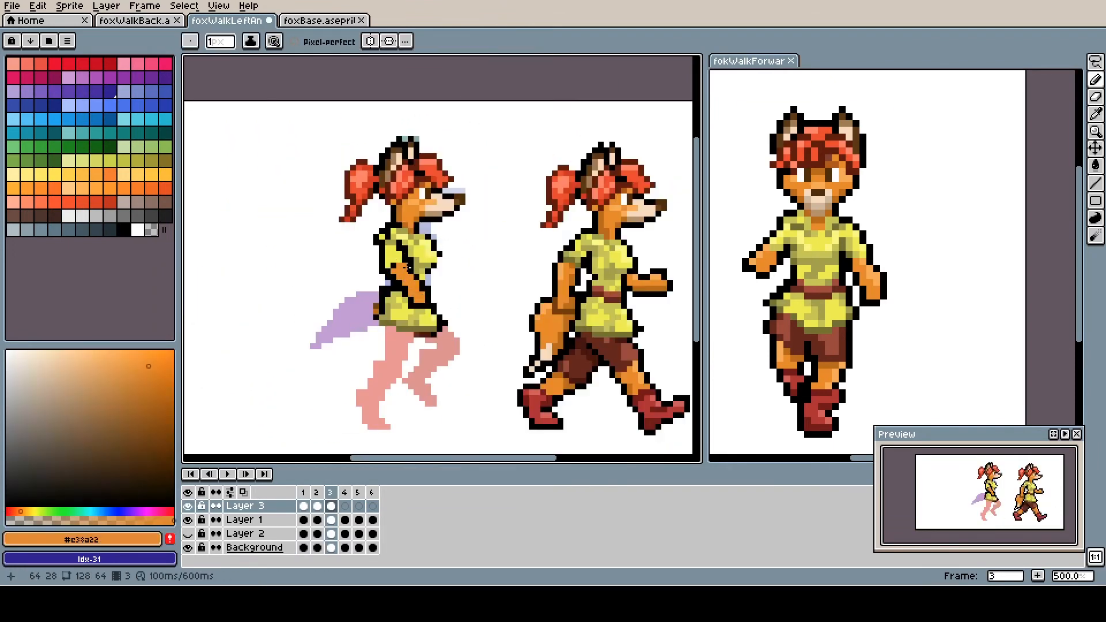
# Step: Compare frame 3 with frame 2 and refine the near hand and the shirt shading with sampled orange and olive #a5a84d
pyautogui.press('Left')
pyautogui.press('Right')
pyautogui.keyDown('alt'); pyautogui.click(428, 294); pyautogui.keyUp('alt')
pyautogui.click(434, 300)
pyautogui.keyDown('alt'); pyautogui.click(424, 296); pyautogui.keyUp('alt')
pyautogui.keyDown('alt'); pyautogui.click(415, 259); pyautogui.keyUp('alt')
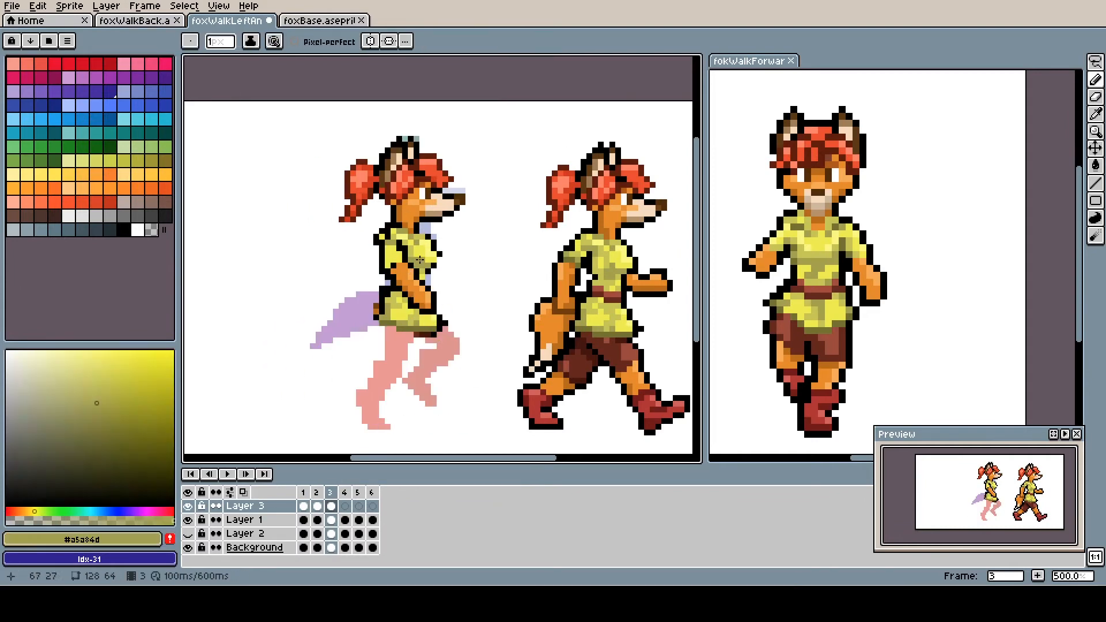
# Step: Outline frame 3's tail and legs in black over the pose guide, and fill the legs orange and the boots dark red
pyautogui.keyDown('alt'); pyautogui.click(454, 260); pyautogui.keyUp('alt')
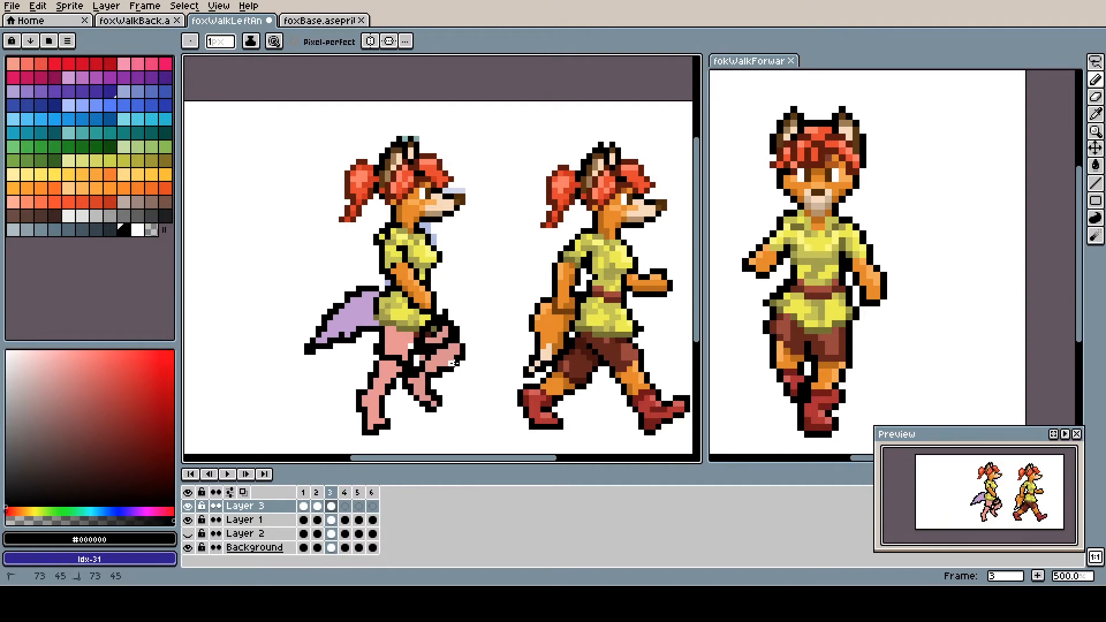
pyautogui.keyDown('alt'); pyautogui.click(424, 296); pyautogui.keyUp('alt')
pyautogui.moveTo(392, 369)
pyautogui.mouseDown()
pyautogui.moveTo(371, 423)
pyautogui.moveTo(382, 430)
pyautogui.mouseUp()
pyautogui.keyDown('alt'); pyautogui.click(541, 398); pyautogui.keyUp('alt')
pyautogui.keyDown('alt'); pyautogui.click(388, 374); pyautogui.keyUp('alt')
pyautogui.moveTo(452, 351)
pyautogui.mouseDown()
pyautogui.moveTo(422, 397)
pyautogui.moveTo(435, 412)
pyautogui.mouseUp()
pyautogui.keyDown('alt'); pyautogui.click(374, 404); pyautogui.keyUp('alt')
# Step: Fill and shade frame 3's shorts with browns sampled from the reference fox, checking the pose against frame 2
pyautogui.keyDown('alt'); pyautogui.click(594, 377); pyautogui.keyUp('alt')
pyautogui.moveTo(406, 351)
pyautogui.mouseDown()
pyautogui.moveTo(416, 368)
pyautogui.moveTo(455, 346)
pyautogui.mouseUp()
pyautogui.keyDown('alt'); pyautogui.click(433, 331); pyautogui.keyUp('alt')
pyautogui.moveTo(446, 333); pyautogui.dragTo(455, 220)
pyautogui.click(124, 230)
pyautogui.press('Left')
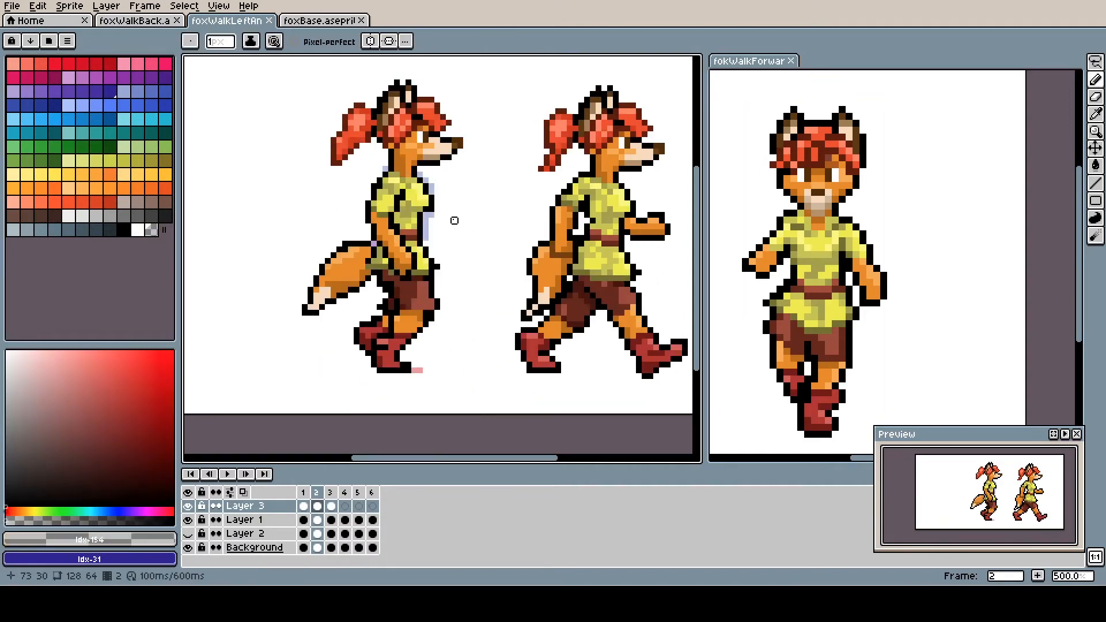
pyautogui.press('Right')
pyautogui.keyDown('alt'); pyautogui.click(424, 239); pyautogui.keyUp('alt')
pyautogui.keyDown('alt'); pyautogui.click(531, 285); pyautogui.keyUp('alt')
pyautogui.keyDown('alt'); pyautogui.click(623, 297); pyautogui.keyUp('alt')
pyautogui.click(444, 279)
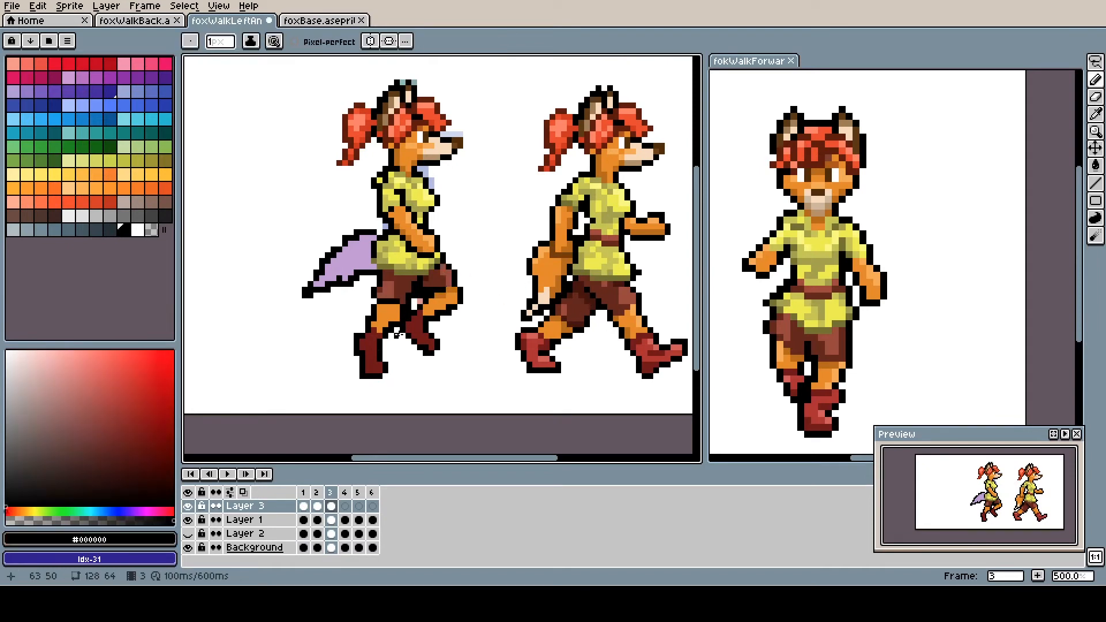
# Step: Shade frame 3's boots with reds sampled from the reference boots, including #ce5c5c, and undo the last pencil stroke
pyautogui.keyDown('alt'); pyautogui.click(429, 314); pyautogui.keyUp('alt')
pyautogui.moveTo(396, 309); pyautogui.dragTo(369, 337)
pyautogui.keyDown('alt'); pyautogui.click(533, 351); pyautogui.keyUp('alt')
pyautogui.moveTo(426, 337); pyautogui.dragTo(431, 346)
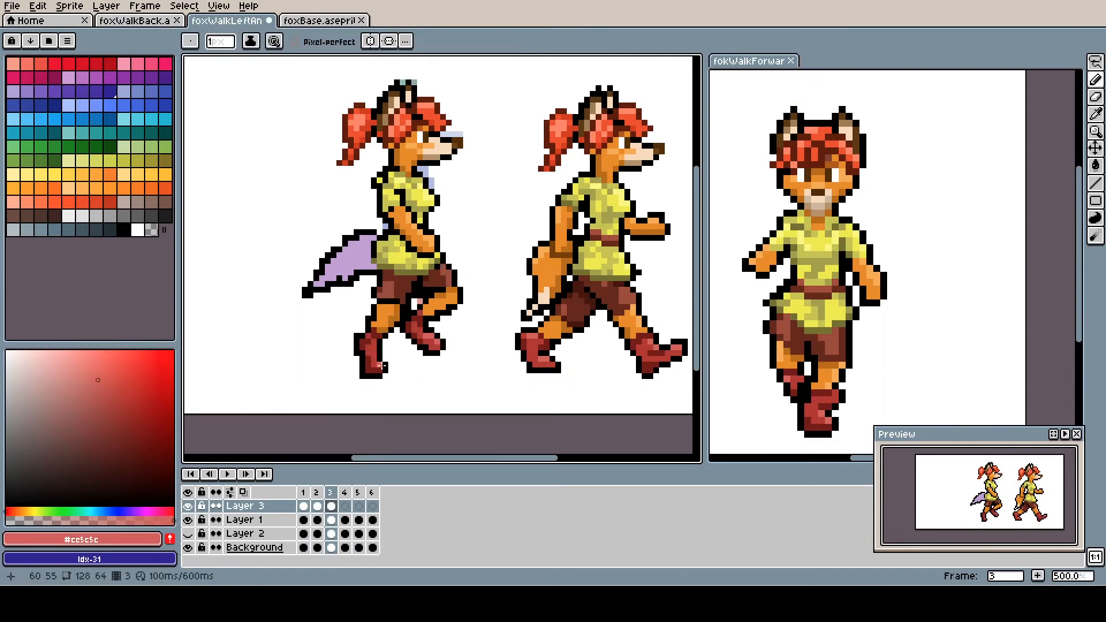
pyautogui.keyDown('alt'); pyautogui.click(367, 347); pyautogui.keyUp('alt')
pyautogui.moveTo(465, 230); pyautogui.dragTo(454, 254)
pyautogui.hotkey('ctrl', 'z')
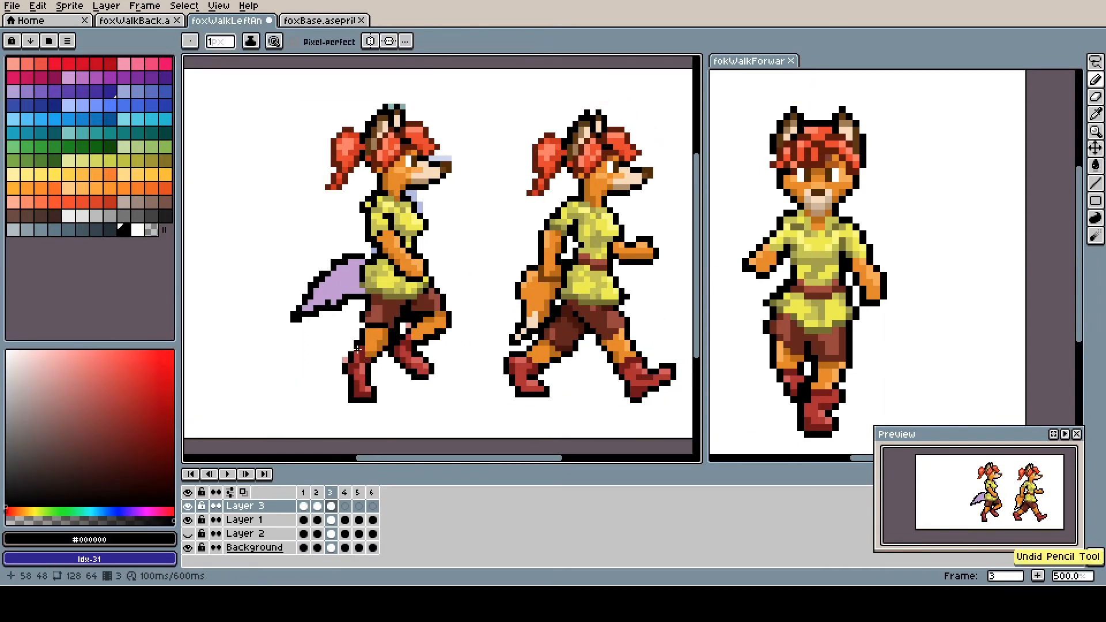
# Step: Fill frame 3's tail with orange #e38a22 and darker orange shading, and paint its tip cream
pyautogui.keyDown('alt'); pyautogui.click(432, 320); pyautogui.keyUp('alt')
pyautogui.keyDown('alt'); pyautogui.click(364, 287); pyautogui.keyUp('alt')
pyautogui.moveTo(325, 298)
pyautogui.mouseDown()
pyautogui.moveTo(362, 286)
pyautogui.moveTo(310, 309)
pyautogui.mouseUp()
pyautogui.keyDown('alt'); pyautogui.click(346, 280); pyautogui.keyUp('alt')
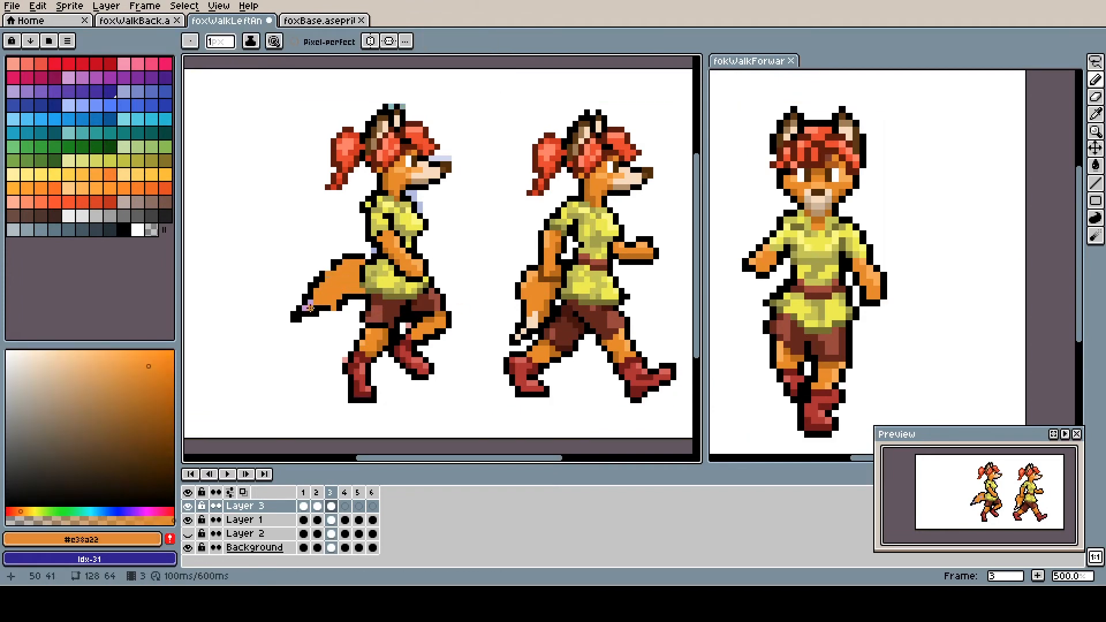
pyautogui.keyDown('alt'); pyautogui.click(305, 279); pyautogui.keyUp('alt')
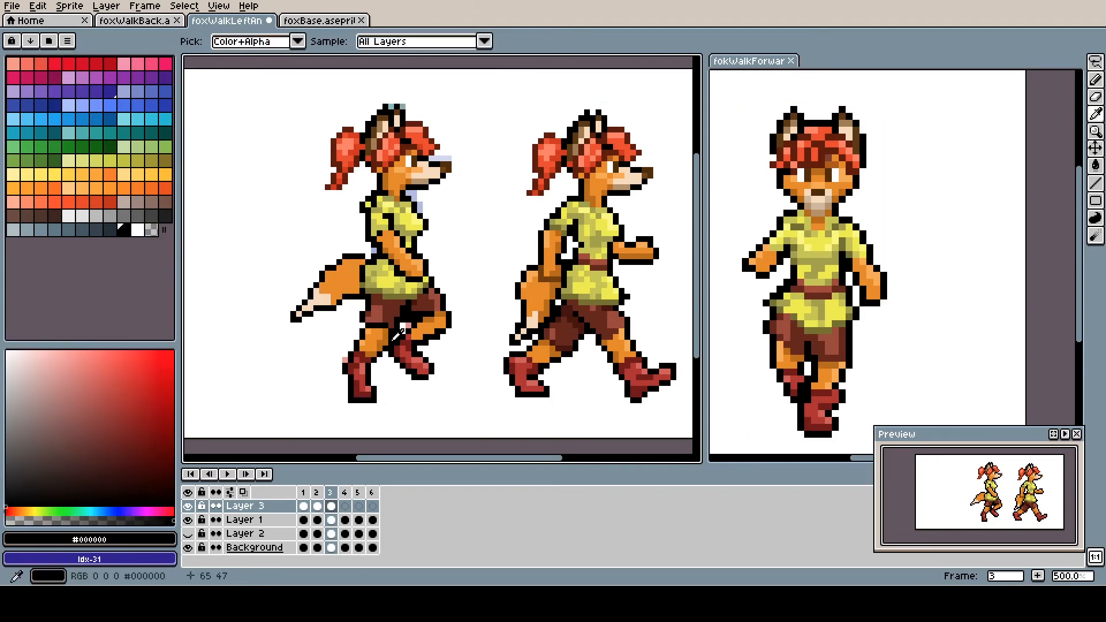
pyautogui.keyDown('alt'); pyautogui.click(328, 284); pyautogui.keyUp('alt')
# Step: Clean up the outline pixels where frame 3's shirt hem meets the front thigh, and save the sprite
pyautogui.keyDown('alt'); pyautogui.click(437, 292); pyautogui.keyUp('alt')
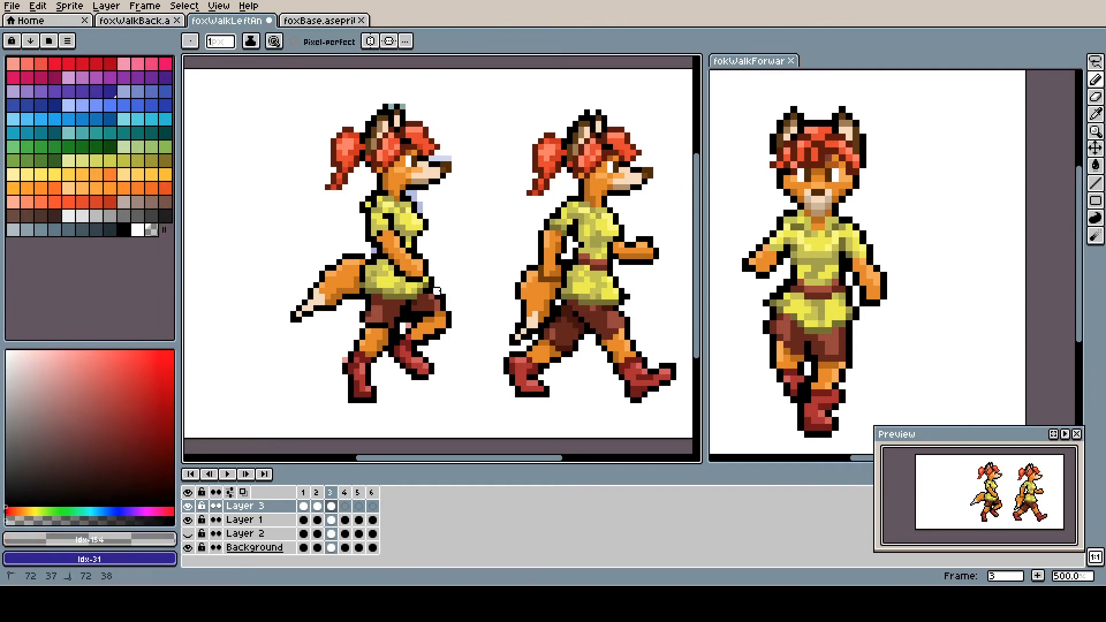
pyautogui.keyDown('alt'); pyautogui.click(423, 286); pyautogui.keyUp('alt')
pyautogui.click(431, 286)
pyautogui.hotkey('ctrl', 's')
# Step: Shade frame 3's ponytail with reds sampled from the hair and save the sprite
pyautogui.keyDown('alt'); pyautogui.click(334, 173); pyautogui.keyUp('alt')
pyautogui.moveTo(328, 153); pyautogui.dragTo(323, 172)
pyautogui.keyDown('alt'); pyautogui.click(340, 161); pyautogui.keyUp('alt')
pyautogui.moveTo(338, 167); pyautogui.dragTo(330, 170)
pyautogui.hotkey('ctrl', 's')
# Step: Look ahead to frame 4, return to frame 2, and delete the reference fox beside the walking fox
pyautogui.press('Right')
pyautogui.press('Right')
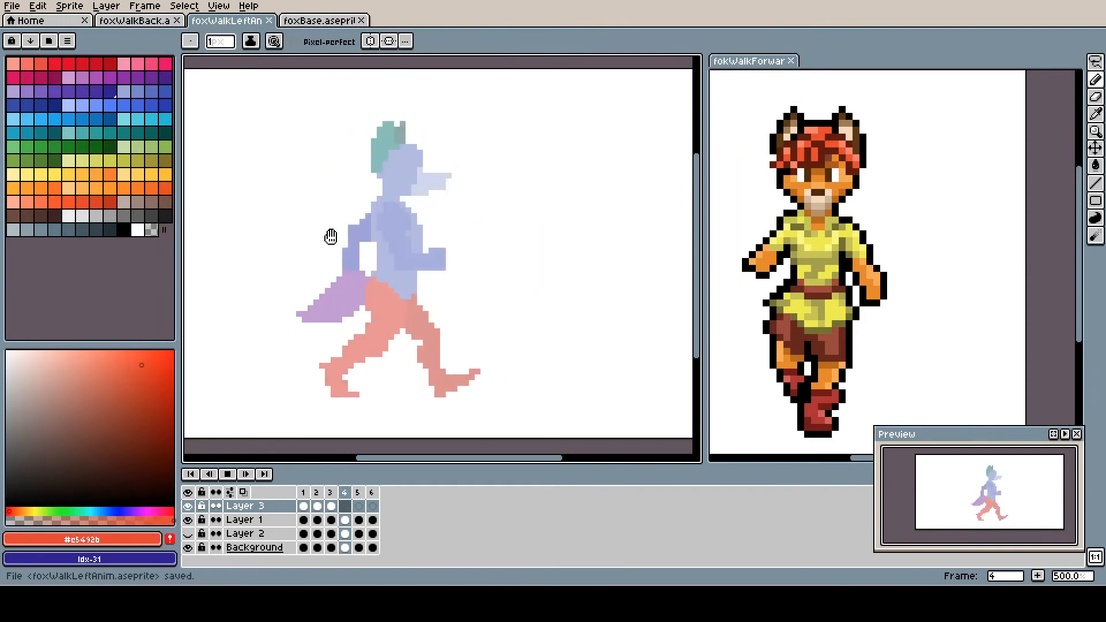
pyautogui.press('Left')
pyautogui.press('Left')
pyautogui.press('Left')
pyautogui.press('m')
pyautogui.moveTo(686, 101); pyautogui.dragTo(496, 409)
pyautogui.press('Delete')
pyautogui.moveTo(437, 257); pyautogui.dragTo(474, 265)
# Step: Touch up frame 2's shorts with the sampled dark brown #64271e and save the sprite
pyautogui.keyDown('alt'); pyautogui.click(450, 364); pyautogui.keyUp('alt')
pyautogui.press('b')
pyautogui.keyDown('alt'); pyautogui.click(443, 329); pyautogui.keyUp('alt')
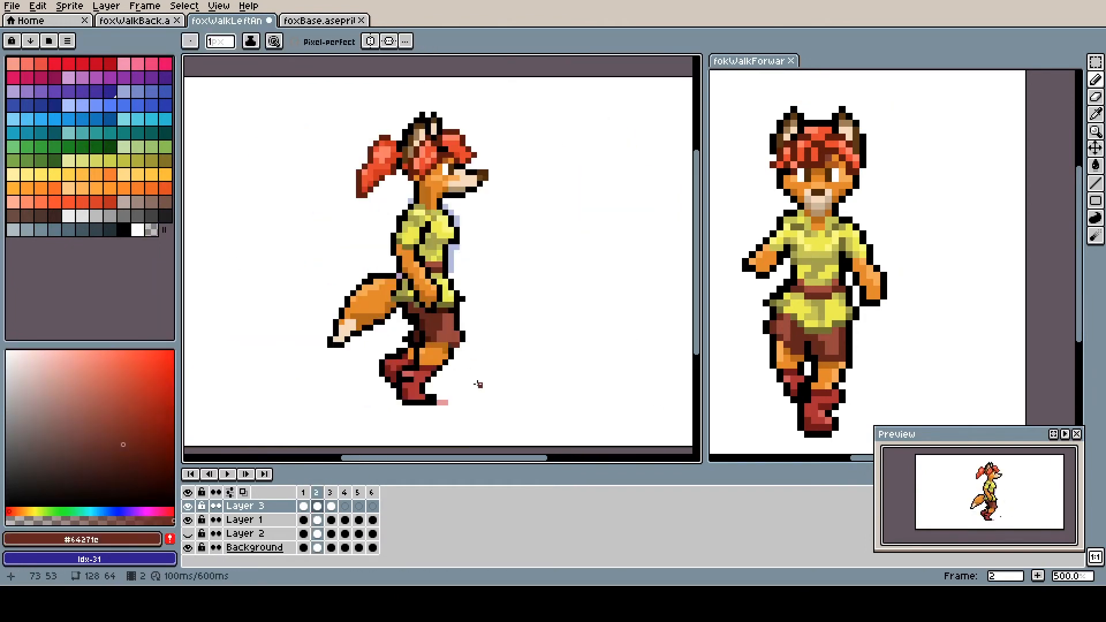
pyautogui.hotkey('ctrl', 's')
# Step: Copy the fox from frame 1 and paste it into Layer 3 of frame 4 over the pose guide
pyautogui.press('Left')
pyautogui.press('m')
pyautogui.moveTo(564, 89); pyautogui.dragTo(299, 412)
pyautogui.press('Right')
pyautogui.press('Right')
pyautogui.press('Right')
pyautogui.hotkey('ctrl', 'v')
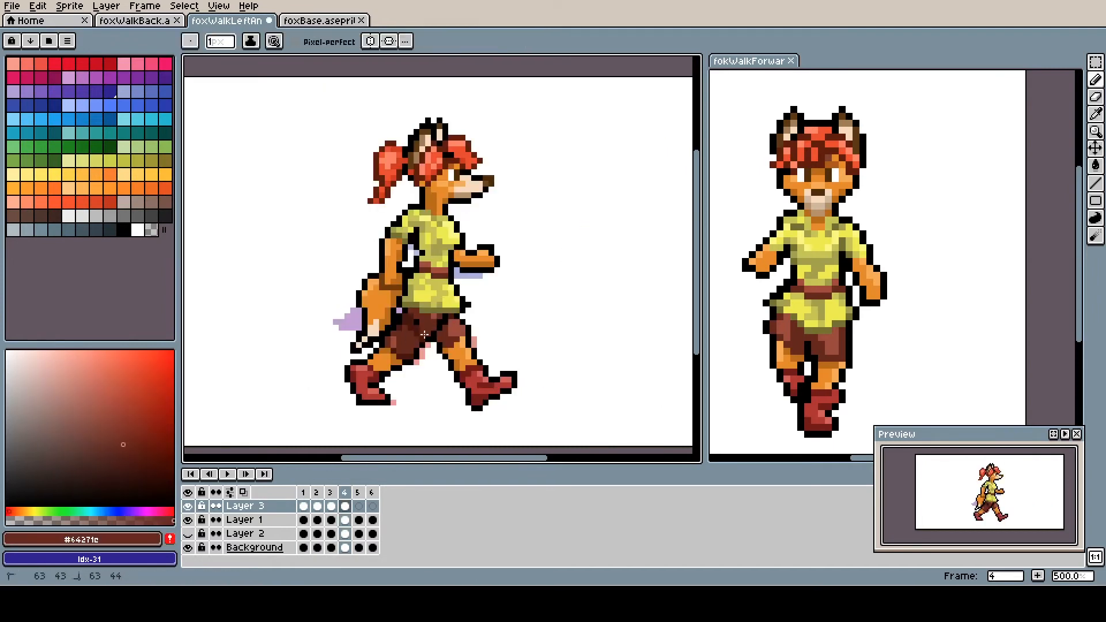
# Step: Repaint frame 4's rear thigh as the near leg, shading its shorts with browns including #9b493d
pyautogui.moveTo(425, 334); pyautogui.dragTo(411, 318)
pyautogui.keyDown('alt'); pyautogui.click(395, 331); pyautogui.keyUp('alt')
pyautogui.keyDown('alt'); pyautogui.click(389, 357); pyautogui.keyUp('alt')
pyautogui.moveTo(396, 336)
pyautogui.mouseDown()
pyautogui.moveTo(416, 349)
pyautogui.moveTo(384, 361)
pyautogui.mouseUp()
pyautogui.keyDown('alt'); pyautogui.click(377, 349); pyautogui.keyUp('alt')
pyautogui.click(375, 357)
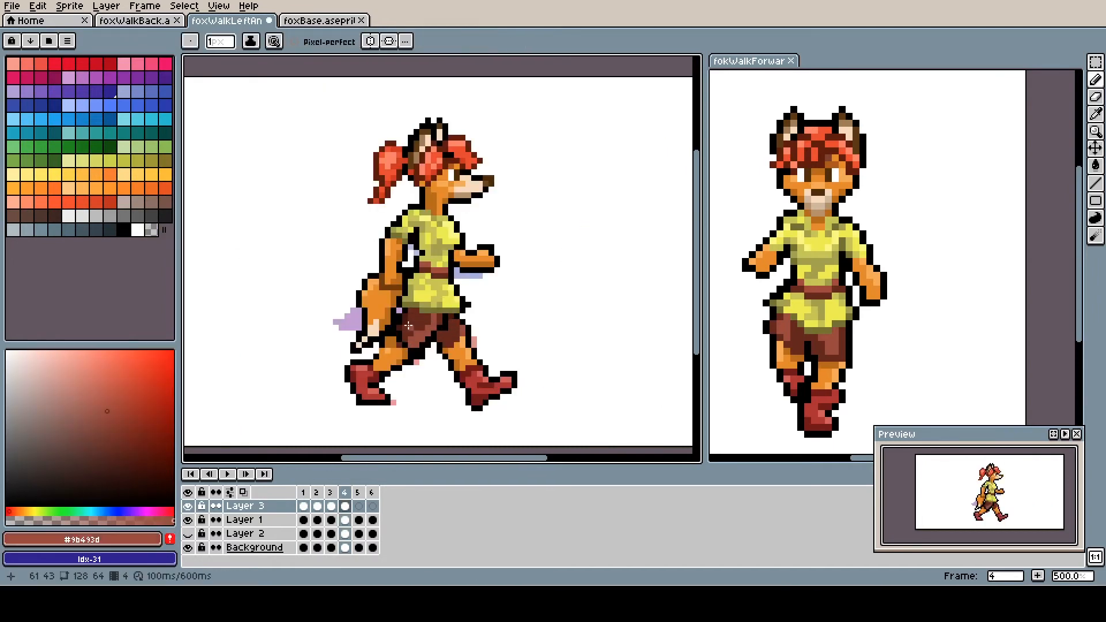
# Step: Redraw the front sleeve on frame 4's shirt with sampled black and yellow tones, and save the sprite
pyautogui.keyDown('alt'); pyautogui.click(411, 229); pyautogui.keyUp('alt')
pyautogui.keyDown('alt'); pyautogui.click(440, 234); pyautogui.keyUp('alt')
pyautogui.moveTo(420, 231)
pyautogui.mouseDown()
pyautogui.moveTo(459, 248)
pyautogui.moveTo(451, 258)
pyautogui.moveTo(405, 224)
pyautogui.moveTo(445, 235)
pyautogui.mouseUp()
pyautogui.keyDown('alt'); pyautogui.click(455, 258); pyautogui.keyUp('alt')
pyautogui.keyDown('alt'); pyautogui.click(438, 249); pyautogui.keyUp('alt')
pyautogui.keyDown('alt'); pyautogui.click(435, 240); pyautogui.keyUp('alt')
pyautogui.hotkey('ctrl', 's')
# Step: Extend frame 4's forward arm back across the shirt in orange, tidy its outline, and save the sprite
pyautogui.keyDown('alt'); pyautogui.click(445, 260); pyautogui.keyUp('alt')
pyautogui.click(445, 255)
pyautogui.keyDown('alt'); pyautogui.click(459, 250); pyautogui.keyUp('alt')
pyautogui.hotkey('ctrl', 's')
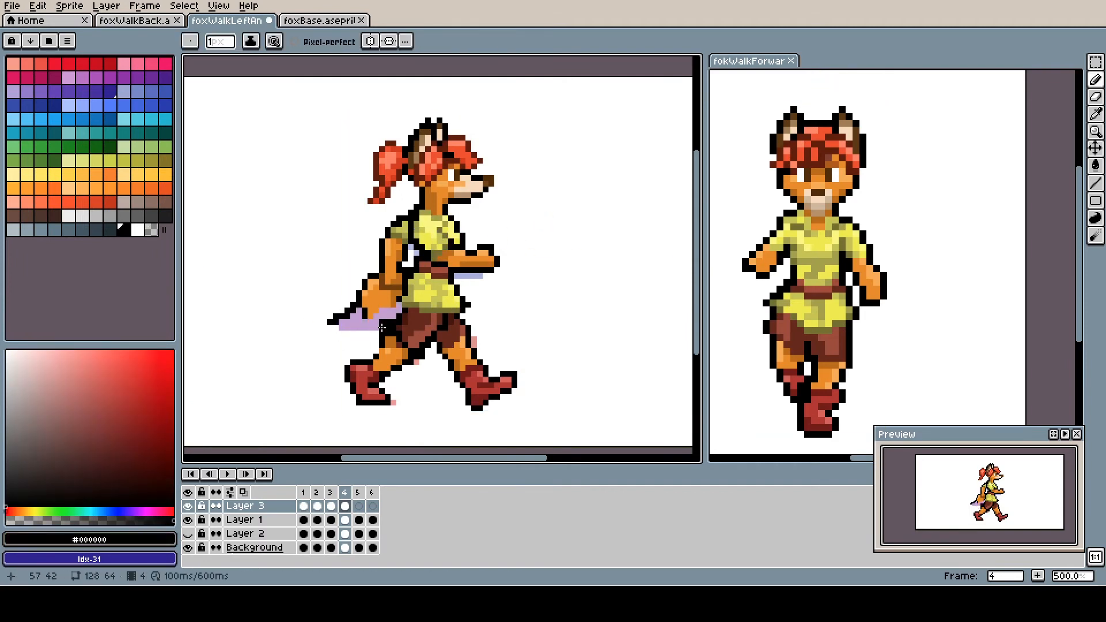
# Step: Redraw frame 4's tail over the purple guide with a black outline, orange fill and cream tip, and save the sprite
pyautogui.moveTo(382, 328); pyautogui.dragTo(341, 332)
pyautogui.keyDown('alt'); pyautogui.click(373, 302); pyautogui.keyUp('alt')
pyautogui.moveTo(373, 304)
pyautogui.mouseDown()
pyautogui.moveTo(399, 287)
pyautogui.moveTo(340, 326)
pyautogui.mouseUp()
pyautogui.keyDown('alt'); pyautogui.click(470, 187); pyautogui.keyUp('alt')
pyautogui.keyDown('alt'); pyautogui.click(369, 344); pyautogui.keyUp('alt')
pyautogui.moveTo(400, 321); pyautogui.dragTo(389, 328)
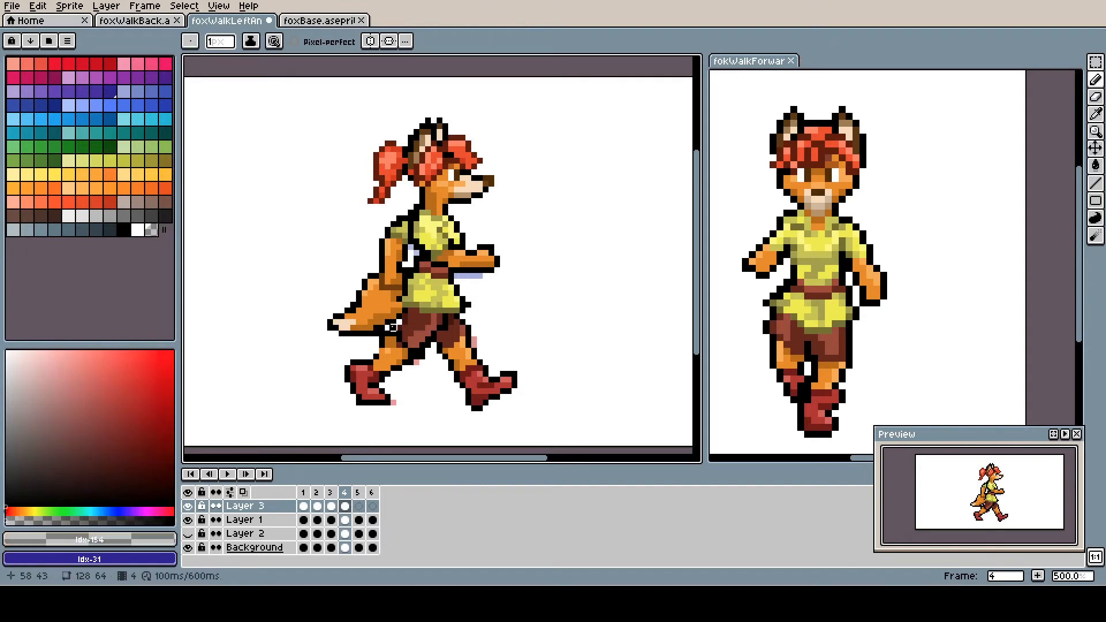
pyautogui.hotkey('ctrl', 's')
# Step: Touch up frame 4's shorts with dark brown #64271e and play the animation to check the walk
pyautogui.keyDown('alt'); pyautogui.click(422, 351); pyautogui.keyUp('alt')
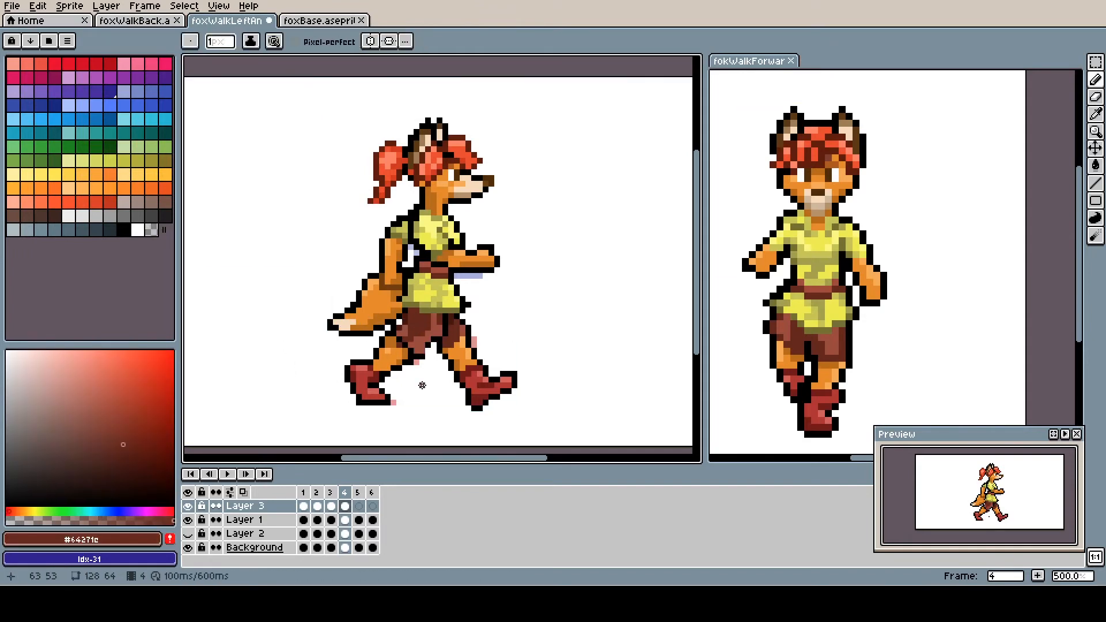
pyautogui.press('Return')
pyautogui.press('Return')
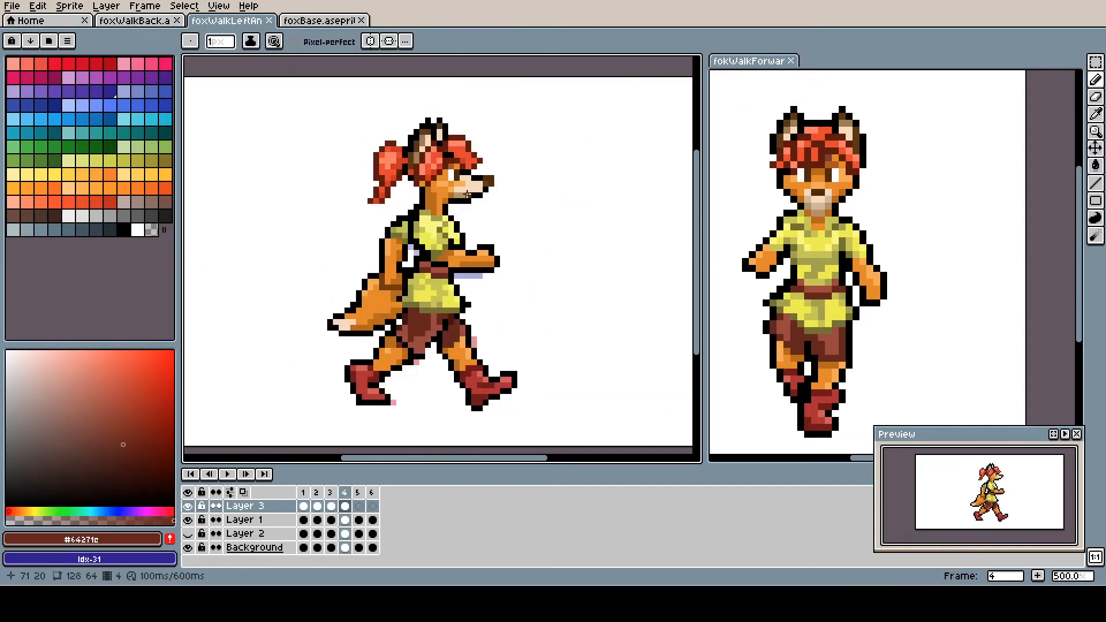
# Step: Touch up frame 4's ponytail with sampled reds including #F98069, and replay the animation
pyautogui.keyDown('alt'); pyautogui.click(363, 190); pyautogui.keyUp('alt')
pyautogui.moveTo(372, 201); pyautogui.dragTo(380, 187)
pyautogui.keyDown('alt'); pyautogui.click(386, 174); pyautogui.keyUp('alt')
pyautogui.press('Return')
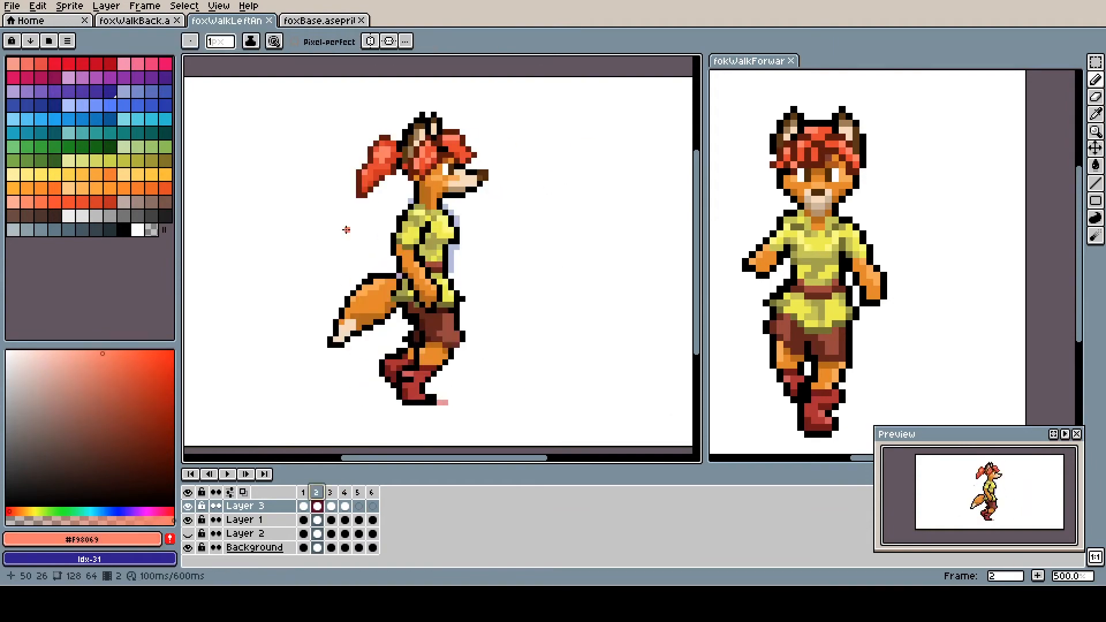
# Step: Copy the fox from frame 2, paste it into Layer 3 of frame 5, and save the sprite
pyautogui.press('m')
pyautogui.hotkey('ctrl', 'c')
pyautogui.click(358, 506)
pyautogui.hotkey('ctrl', 'v')
pyautogui.hotkey('ctrl', 's')
# Step: Check the pose guide under frame 5's fox, redraw the crossing legs' outline in black, and recolour the shorts and raised leg
pyautogui.click(188, 506)
pyautogui.click(188, 506)
pyautogui.keyDown('alt'); pyautogui.click(361, 327); pyautogui.keyUp('alt')
pyautogui.press('b')
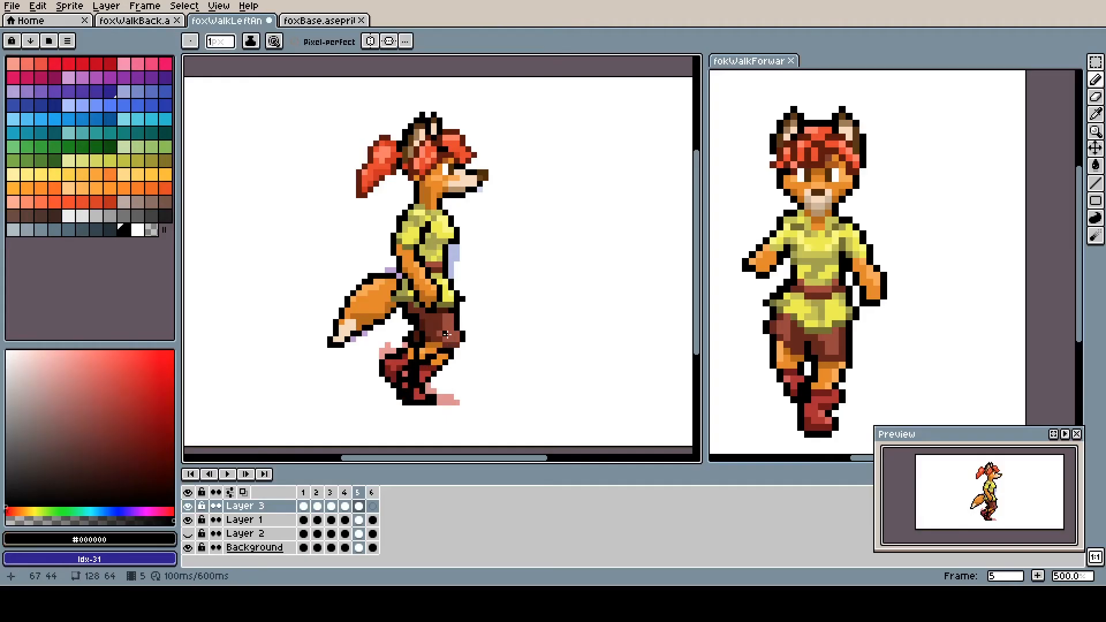
pyautogui.keyDown('alt'); pyautogui.click(430, 356); pyautogui.keyUp('alt')
pyautogui.click(419, 355)
pyautogui.keyDown('alt'); pyautogui.click(442, 335); pyautogui.keyUp('alt')
pyautogui.keyDown('alt'); pyautogui.click(418, 338); pyautogui.keyUp('alt')
pyautogui.keyDown('alt'); pyautogui.click(429, 349); pyautogui.keyUp('alt')
pyautogui.click(416, 346)
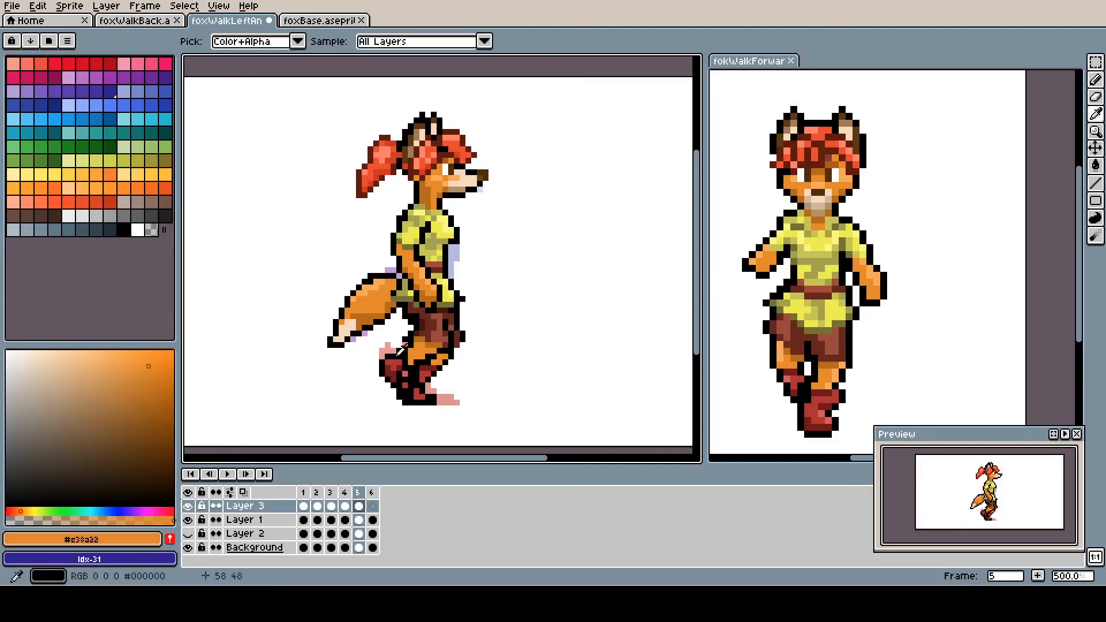
# Step: Reshape frame 5's boots so the raised foot is in front, fill them with sampled reds, and save the sprite
pyautogui.keyDown('alt'); pyautogui.click(405, 351); pyautogui.keyUp('alt')
pyautogui.click(385, 351)
pyautogui.keyDown('alt'); pyautogui.click(397, 377); pyautogui.keyUp('alt')
pyautogui.moveTo(405, 368); pyautogui.dragTo(405, 391)
pyautogui.keyDown('alt'); pyautogui.click(429, 349); pyautogui.keyUp('alt')
pyautogui.hotkey('ctrl', 's')
# Step: Refine the raised boot's edges and shading in frame 5 with orange and red #ac3232, and undo the stray pencil mark
pyautogui.keyDown('alt'); pyautogui.click(396, 355); pyautogui.keyUp('alt')
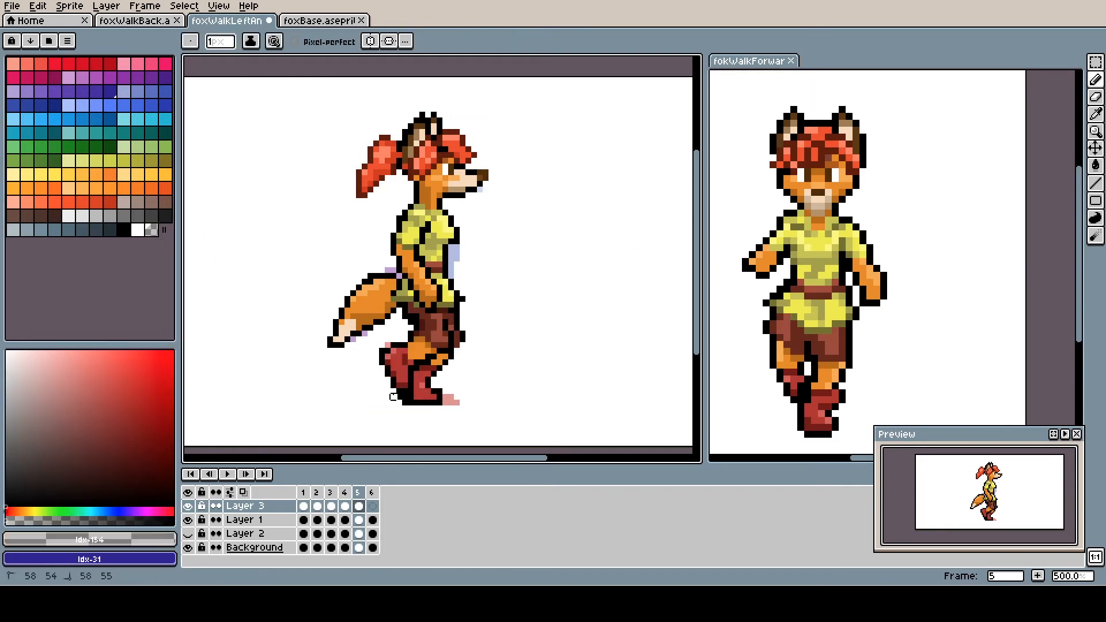
pyautogui.keyDown('alt'); pyautogui.click(414, 358); pyautogui.keyUp('alt')
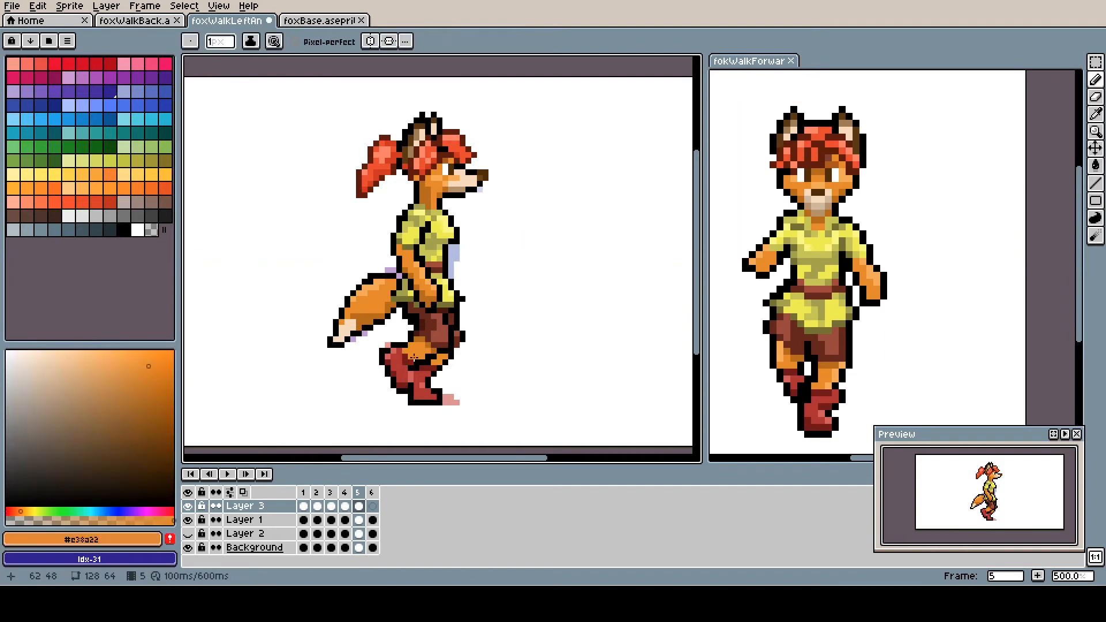
pyautogui.keyDown('alt'); pyautogui.click(404, 361); pyautogui.keyUp('alt')
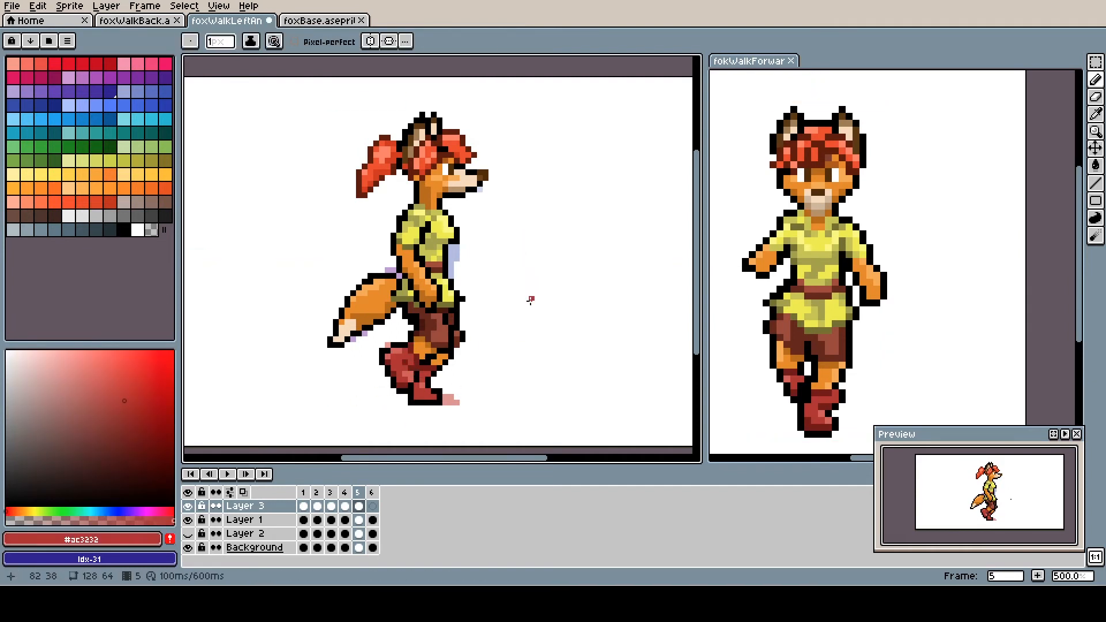
pyautogui.hotkey('ctrl', 'z')
# Step: Reshape frame 5's tail to the guide with a black outline and orange #e38a22, and save the sprite
pyautogui.keyDown('alt'); pyautogui.click(364, 324); pyautogui.keyUp('alt')
pyautogui.keyDown('alt'); pyautogui.click(361, 296); pyautogui.keyUp('alt')
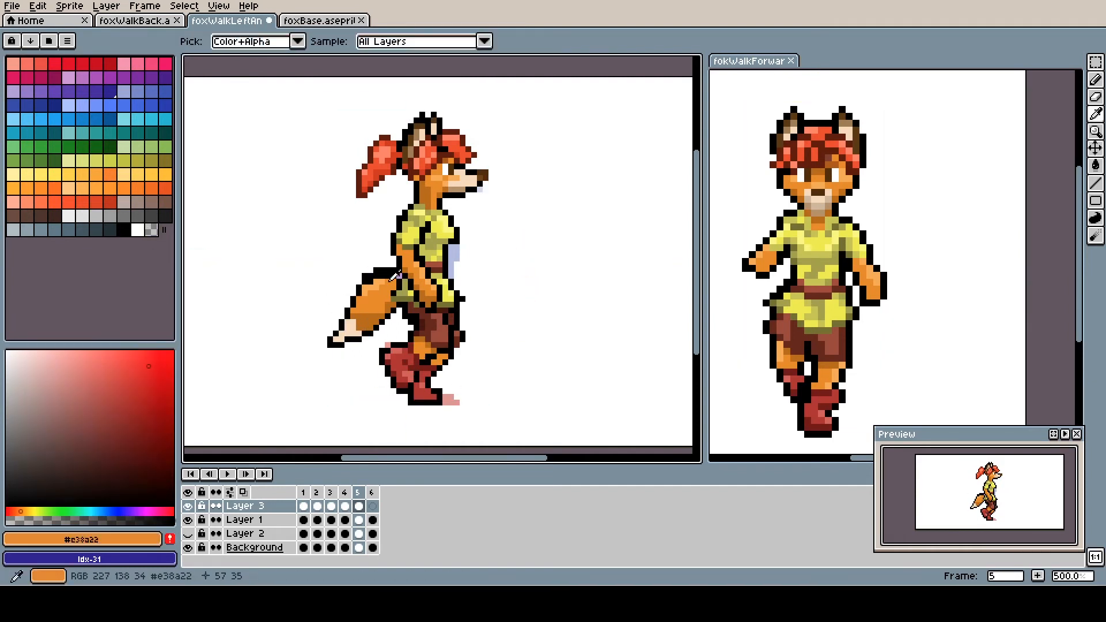
pyautogui.hotkey('ctrl', 's')
# Step: Extend the toe of frame 5's standing boot in black and red #ac3232, hide Layer 1, and save the sprite
pyautogui.keyDown('alt'); pyautogui.click(418, 366); pyautogui.keyUp('alt')
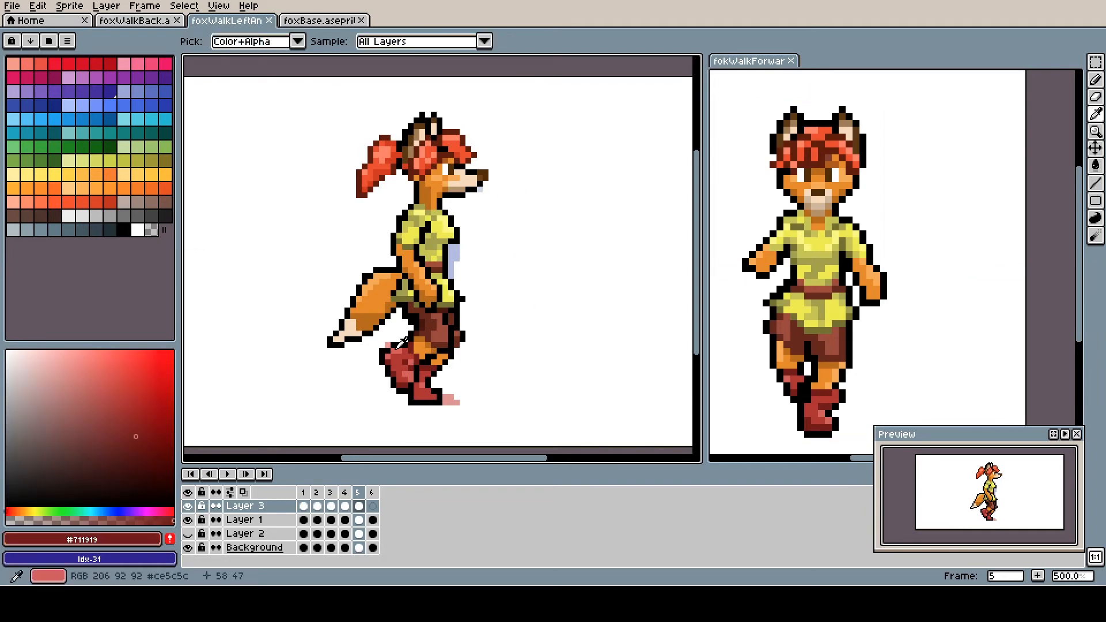
pyautogui.keyDown('alt'); pyautogui.click(440, 402); pyautogui.keyUp('alt')
pyautogui.moveTo(445, 397); pyautogui.dragTo(446, 403)
pyautogui.click(188, 519)
pyautogui.keyDown('alt'); pyautogui.click(429, 396); pyautogui.keyUp('alt')
pyautogui.click(440, 396)
pyautogui.hotkey('ctrl', 's')
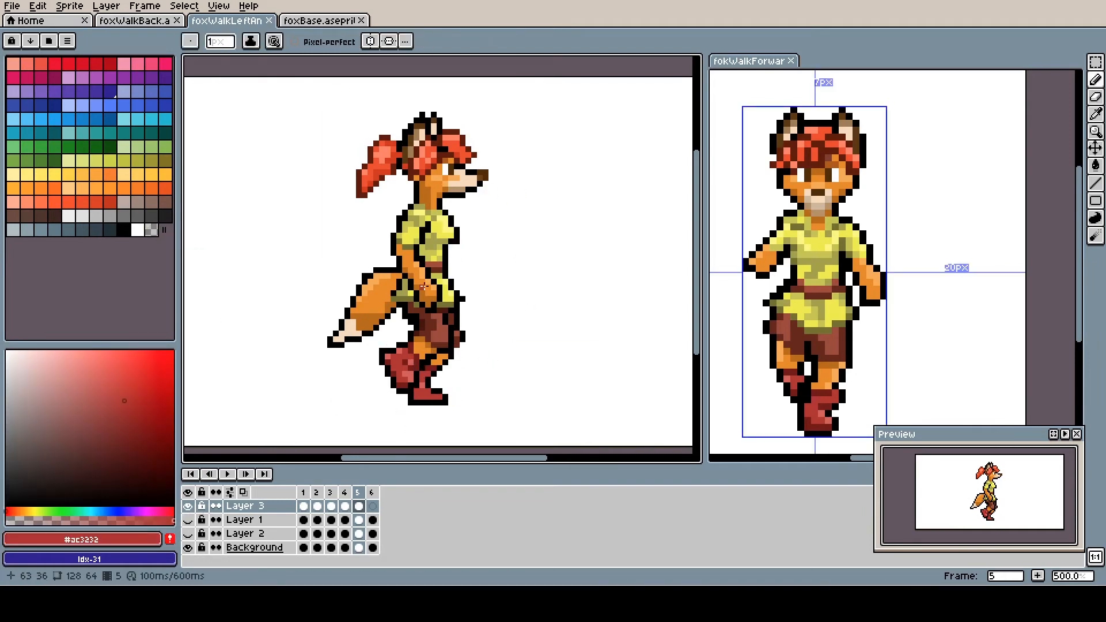
# Step: Compare frame 5 with frame 3 and redraw frame 5's ponytail hanging straighter down, shaded with sampled hair reds
pyautogui.click(330, 492)
pyautogui.click(358, 492)
pyautogui.keyDown('alt'); pyautogui.click(393, 138); pyautogui.keyUp('alt')
pyautogui.moveTo(396, 132); pyautogui.dragTo(374, 144)
pyautogui.keyDown('alt'); pyautogui.click(358, 185); pyautogui.keyUp('alt')
pyautogui.moveTo(358, 185); pyautogui.dragTo(362, 195)
pyautogui.keyDown('alt'); pyautogui.click(469, 156); pyautogui.keyUp('alt')
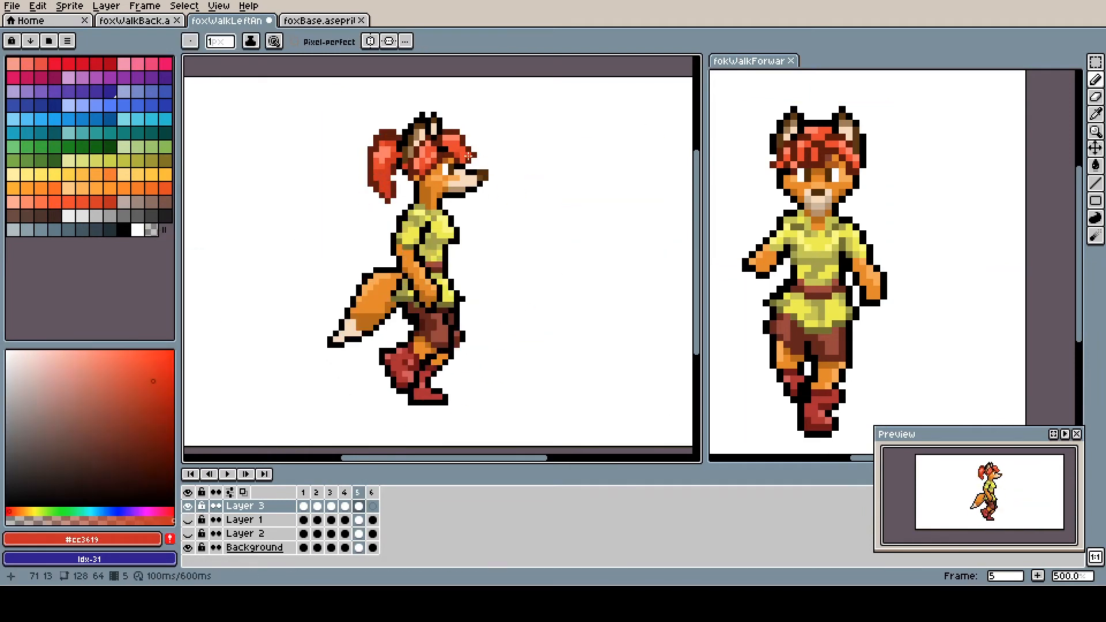
pyautogui.keyDown('alt'); pyautogui.click(370, 184); pyautogui.keyUp('alt')
pyautogui.keyDown('alt'); pyautogui.click(377, 171); pyautogui.keyUp('alt')
# Step: Clean up frame 5's boot edges in black and white, shade the tail in dark orange #b76b13, and save the sprite
pyautogui.keyDown('alt'); pyautogui.click(433, 374); pyautogui.keyUp('alt')
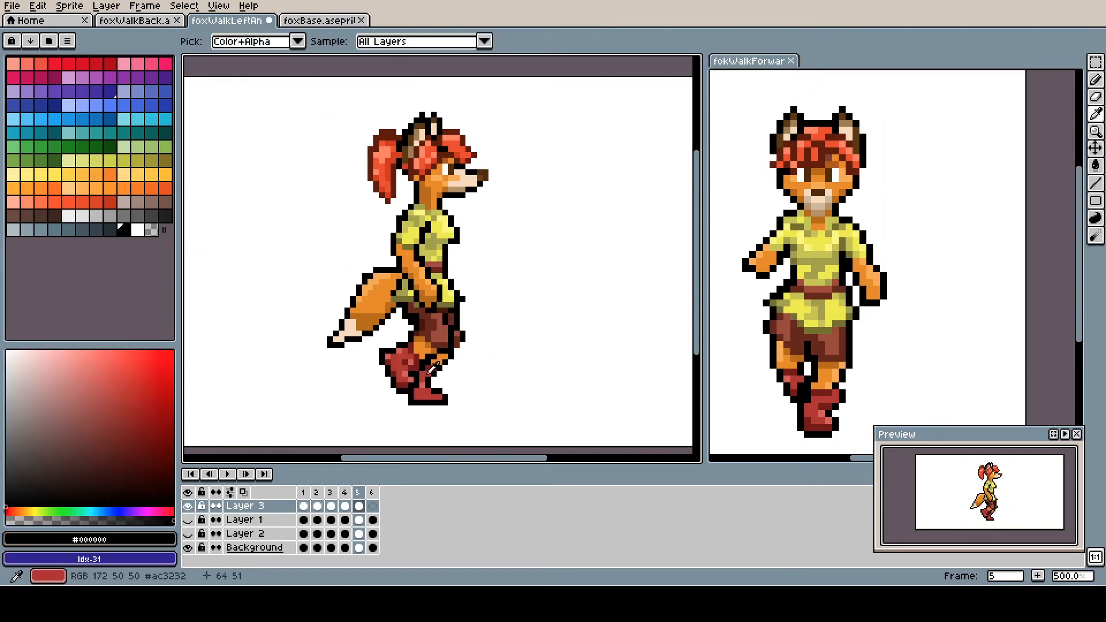
pyautogui.keyDown('alt'); pyautogui.click(428, 368); pyautogui.keyUp('alt')
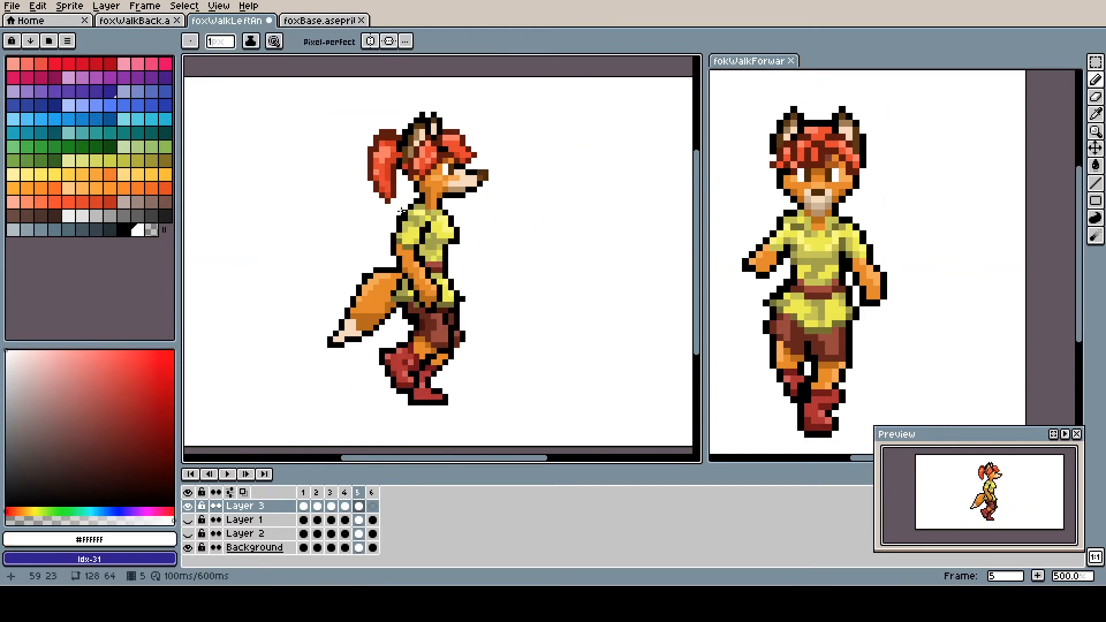
pyautogui.press('Left')
pyautogui.press('Left')
pyautogui.press('Left')
pyautogui.press('Left')
pyautogui.keyDown('alt'); pyautogui.click(369, 323); pyautogui.keyUp('alt')
pyautogui.hotkey('ctrl', 's')
# Step: Clear the area beside frame 3's fox, copy the fox to frame 6 on Layer 3, show Layer 1, and save the sprite
pyautogui.press('m')
pyautogui.press('Right')
pyautogui.press('Right')
pyautogui.moveTo(526, 86); pyautogui.dragTo(692, 415)
pyautogui.press('Delete')
pyautogui.moveTo(288, 101); pyautogui.dragTo(537, 421)
pyautogui.click(373, 506)
pyautogui.hotkey('ctrl', 'v')
pyautogui.click(188, 519)
pyautogui.hotkey('ctrl', 'd')
pyautogui.hotkey('ctrl', 's')
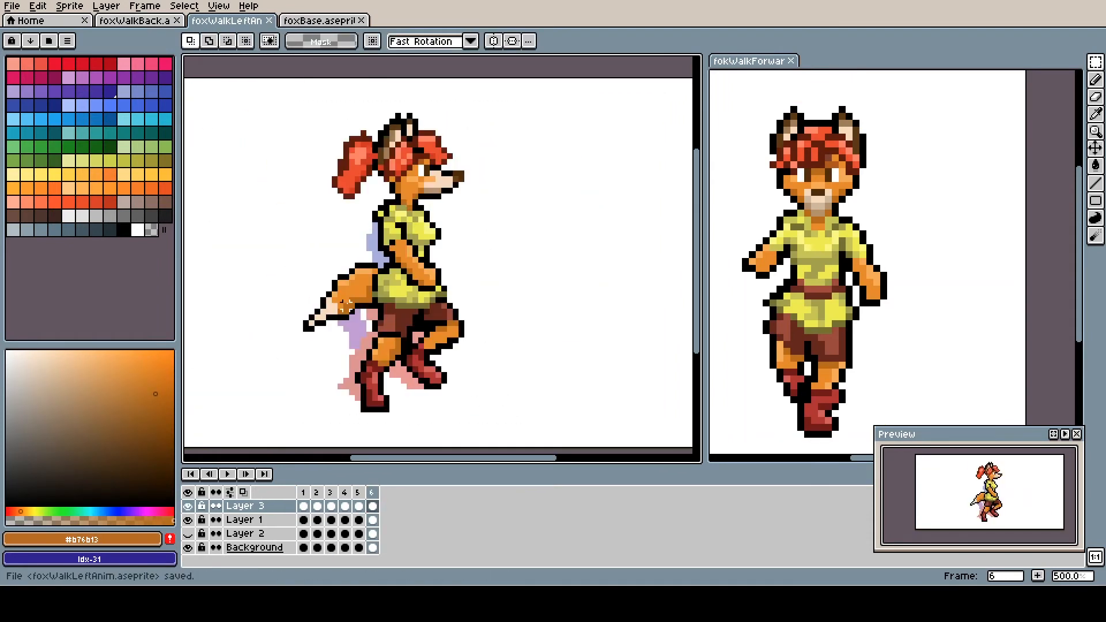
# Step: Review the walk cycle's frames in sequence to check the pose order of frames 1 to 6
pyautogui.click(326, 493)
pyautogui.press('Right')
pyautogui.press('Right')
pyautogui.press('Left')
pyautogui.press('Left')
pyautogui.press('Left')
pyautogui.press('Left')
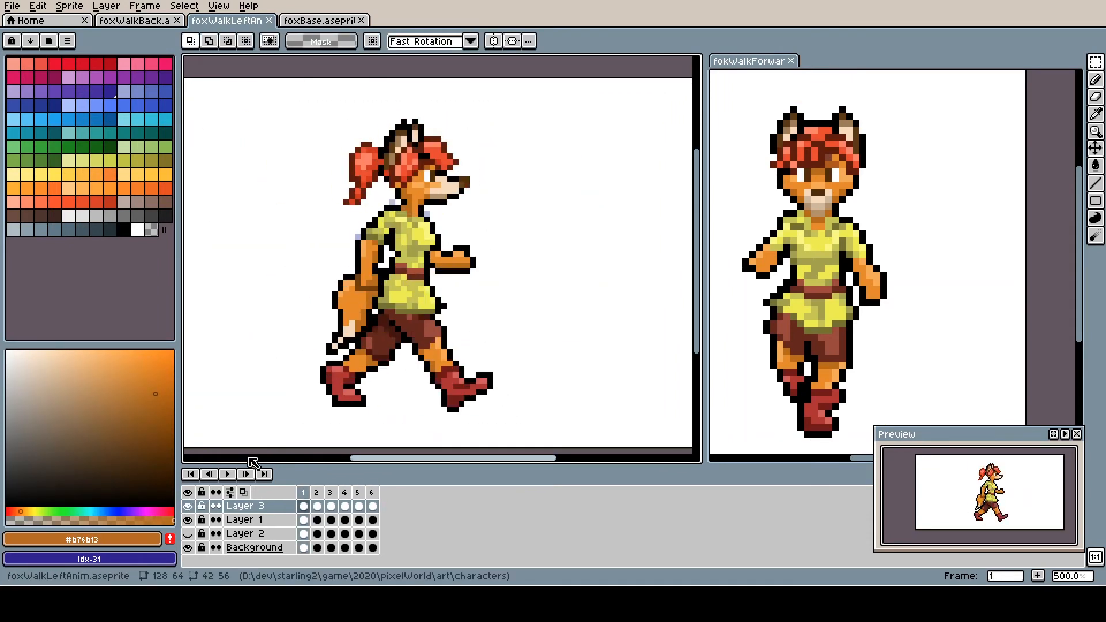
pyautogui.press('Right')
pyautogui.press('Right')
pyautogui.press('Right')
pyautogui.press('Right')
pyautogui.press('Right')
# Step: Swap the fox drawings of frames 5 and 6 on Layer 3, parking one copy beside the other during the exchange
pyautogui.moveTo(269, 106); pyautogui.dragTo(518, 432)
pyautogui.press('Left')
pyautogui.hotkey('ctrl', 'v')
pyautogui.moveTo(454, 311); pyautogui.dragTo(627, 311)
pyautogui.moveTo(269, 97); pyautogui.dragTo(467, 425)
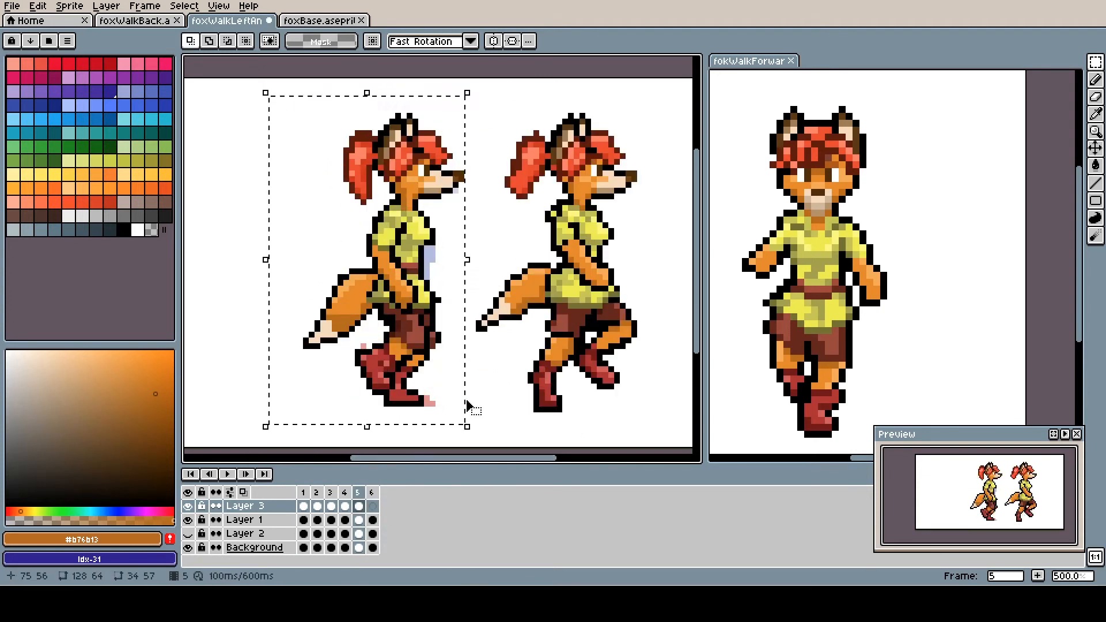
pyautogui.click(373, 506)
pyautogui.hotkey('ctrl', 'v')
pyautogui.press('Left')
pyautogui.press('Right')
pyautogui.press('Left')
pyautogui.press('Right')
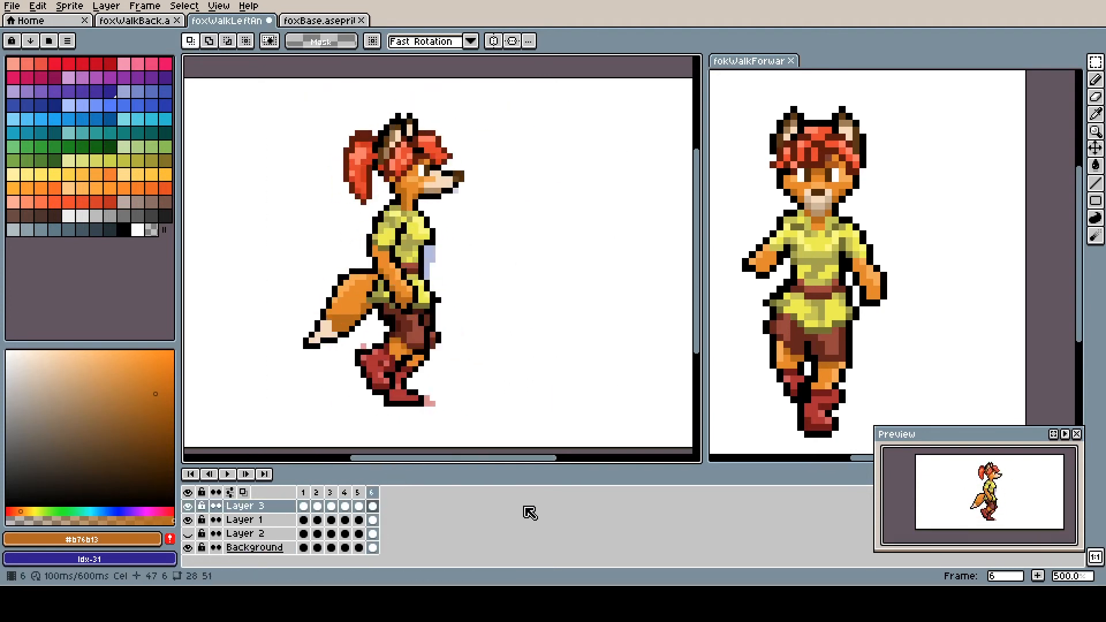
# Step: Check the swapped order of frames 5 and 6 in the cycle and compare Layer 3 with the underlying pose guide
pyautogui.press('Left')
pyautogui.press('Right')
pyautogui.press('Right')
pyautogui.press('Right')
pyautogui.press('Right')
pyautogui.press('Right')
pyautogui.press('Right')
pyautogui.press('Right')
pyautogui.press('Left')
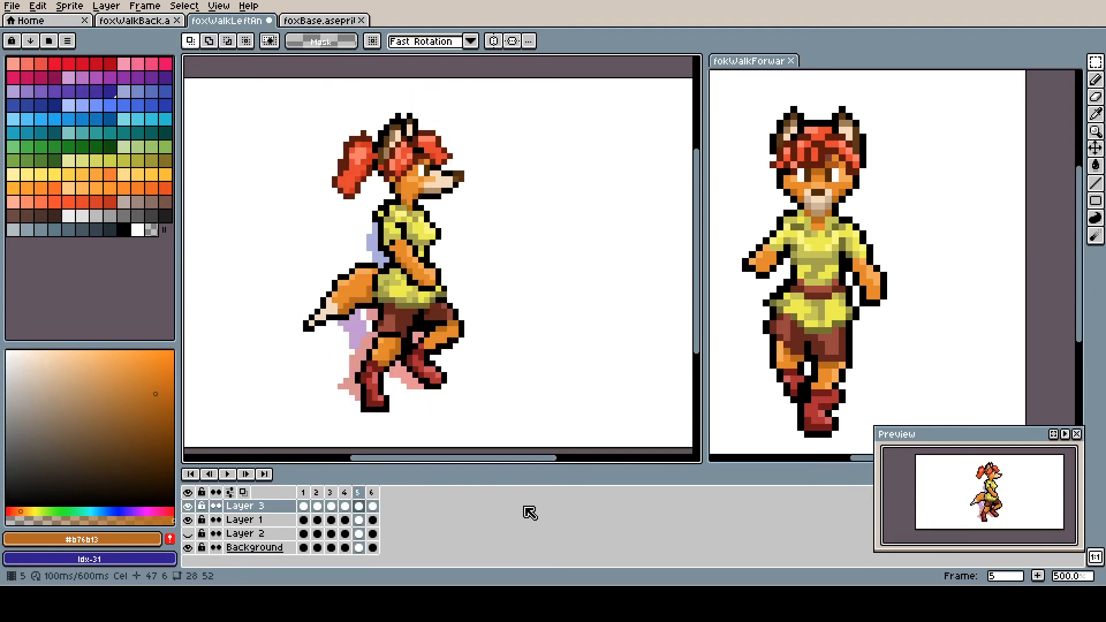
pyautogui.press('Right')
pyautogui.press('Left')
pyautogui.click(189, 507)
pyautogui.click(189, 507)
pyautogui.press('Right')
pyautogui.press('Left')
# Step: Reshape frame 5's standing leg and boot toward the pose guide, and shade the shorts with brown #9b493d
pyautogui.press('b')
pyautogui.keyDown('alt'); pyautogui.click(362, 357); pyautogui.keyUp('alt')
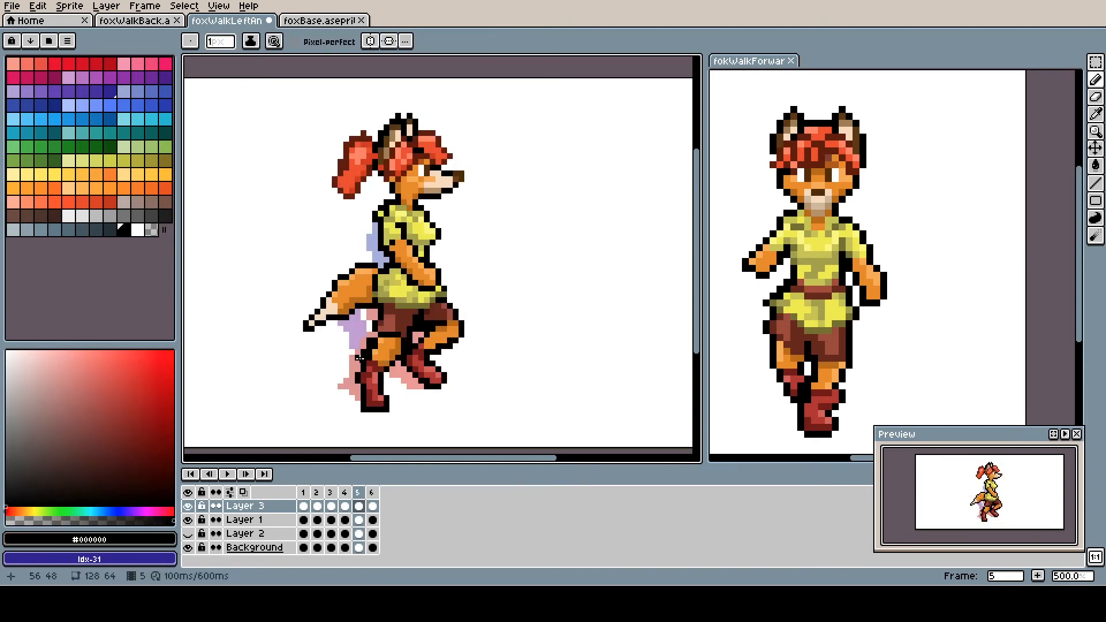
pyautogui.moveTo(378, 375); pyautogui.dragTo(375, 391)
pyautogui.keyDown('alt'); pyautogui.click(393, 340); pyautogui.keyUp('alt')
pyautogui.click(404, 345)
pyautogui.keyDown('alt'); pyautogui.click(396, 325); pyautogui.keyUp('alt')
pyautogui.moveTo(415, 317); pyautogui.dragTo(425, 313)
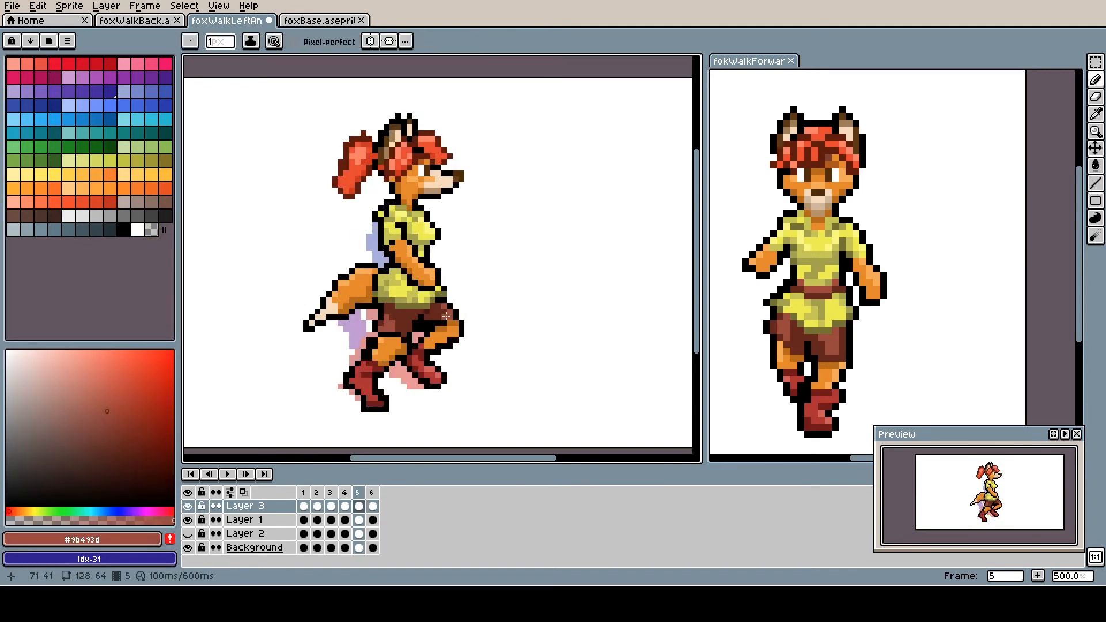
# Step: Refine frame 2's boots with black outlines and darker red shading on the rear boot, and save the sprite
pyautogui.press('Left')
pyautogui.press('Left')
pyautogui.press('Left')
pyautogui.keyDown('alt'); pyautogui.click(385, 383); pyautogui.keyUp('alt')
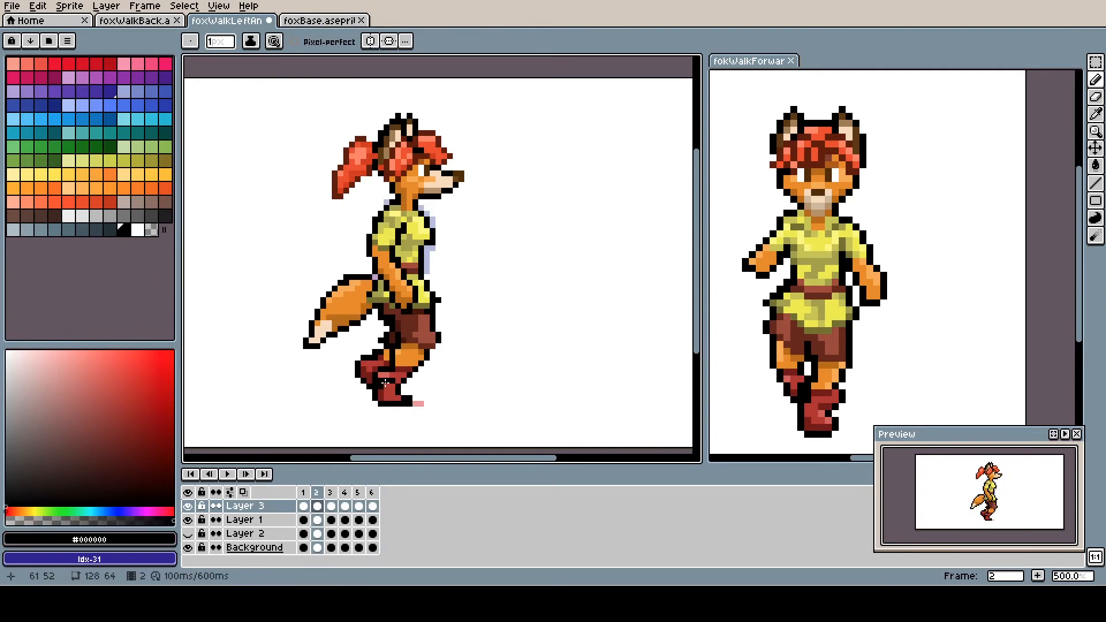
pyautogui.keyDown('alt'); pyautogui.click(414, 396); pyautogui.keyUp('alt')
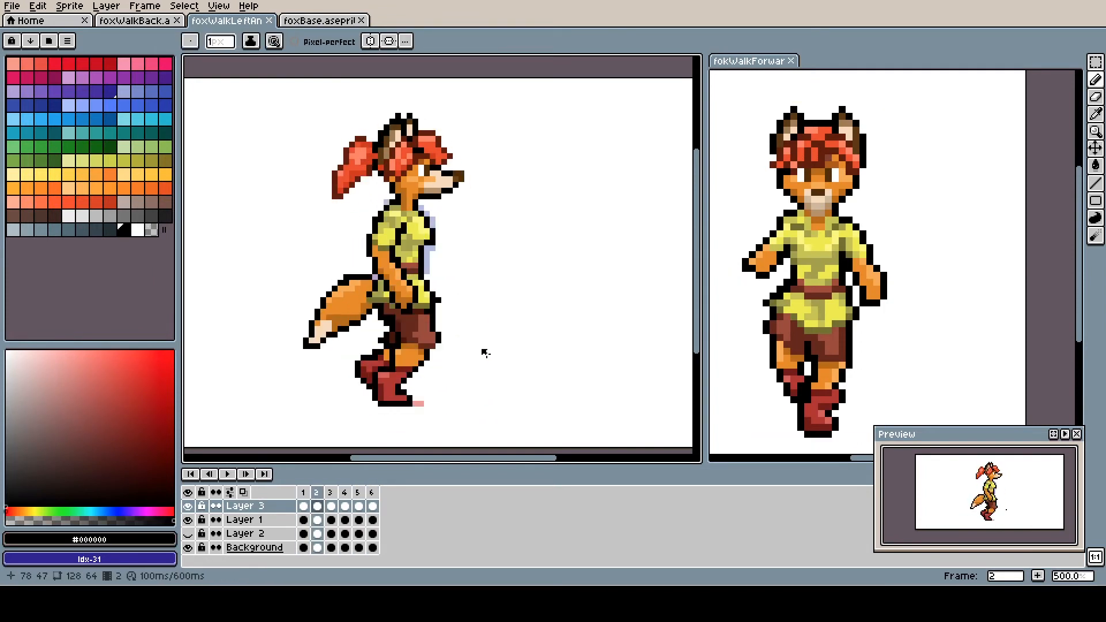
pyautogui.press('Left')
pyautogui.press('Right')
pyautogui.keyDown('alt'); pyautogui.click(365, 362); pyautogui.keyUp('alt')
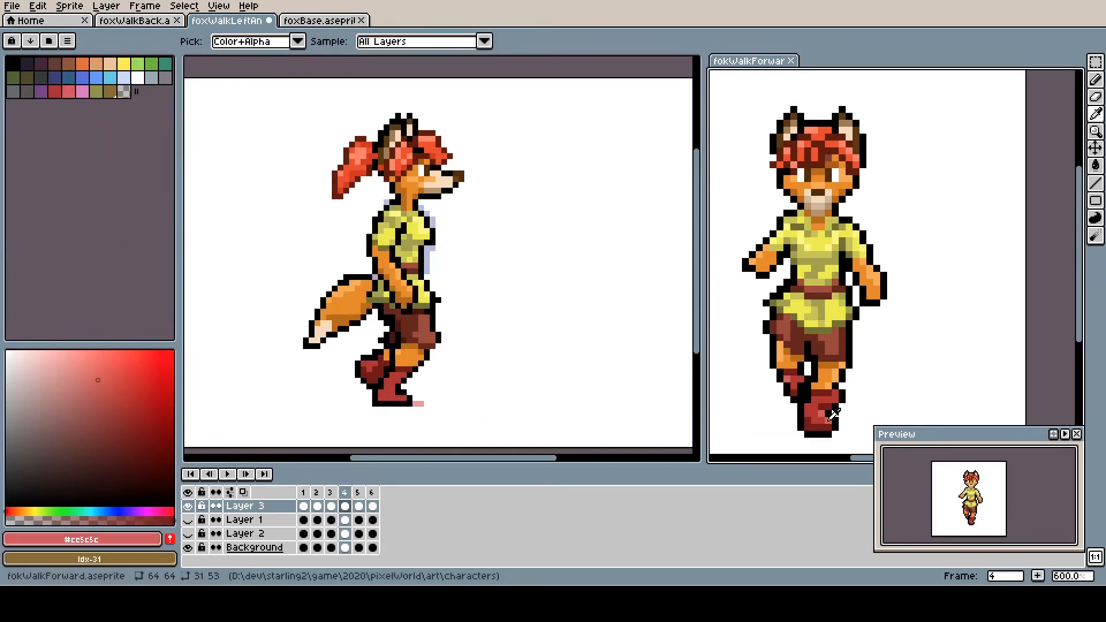
pyautogui.keyDown('alt'); pyautogui.click(373, 378); pyautogui.keyUp('alt')
pyautogui.press('Left')
pyautogui.hotkey('ctrl', 's')
# Step: Shade frame 3's boot with dark red #711919 and frame 4's shorts with dark brown #64271e, and save the sprite
pyautogui.press('Right')
pyautogui.press('Right')
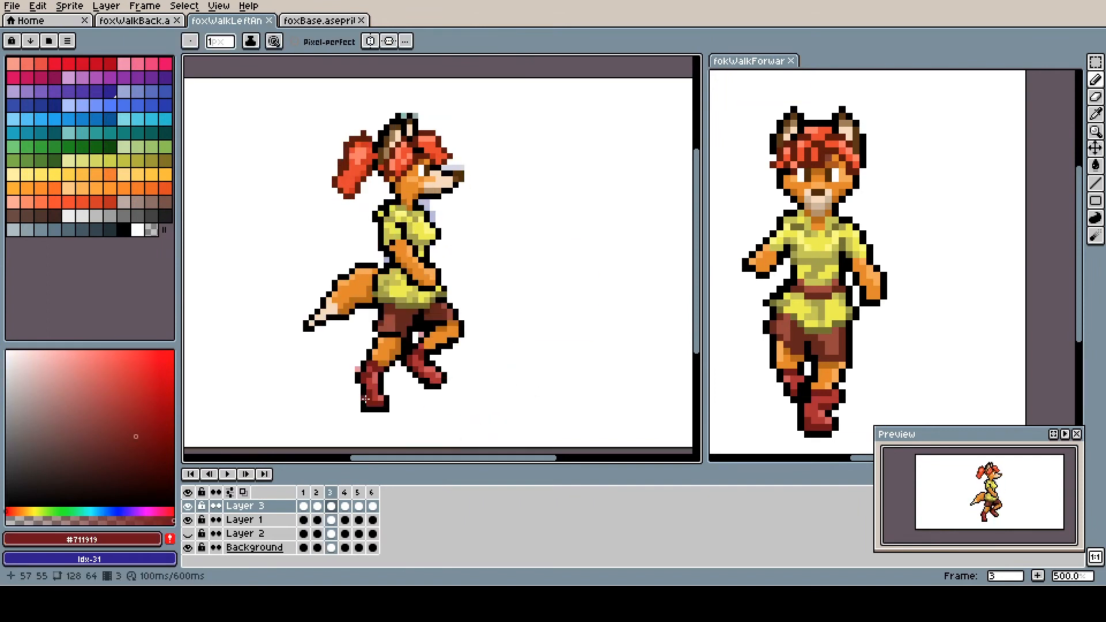
pyautogui.keyDown('alt'); pyautogui.click(362, 394); pyautogui.keyUp('alt')
pyautogui.press('Right')
pyautogui.keyDown('alt'); pyautogui.click(425, 334); pyautogui.keyUp('alt')
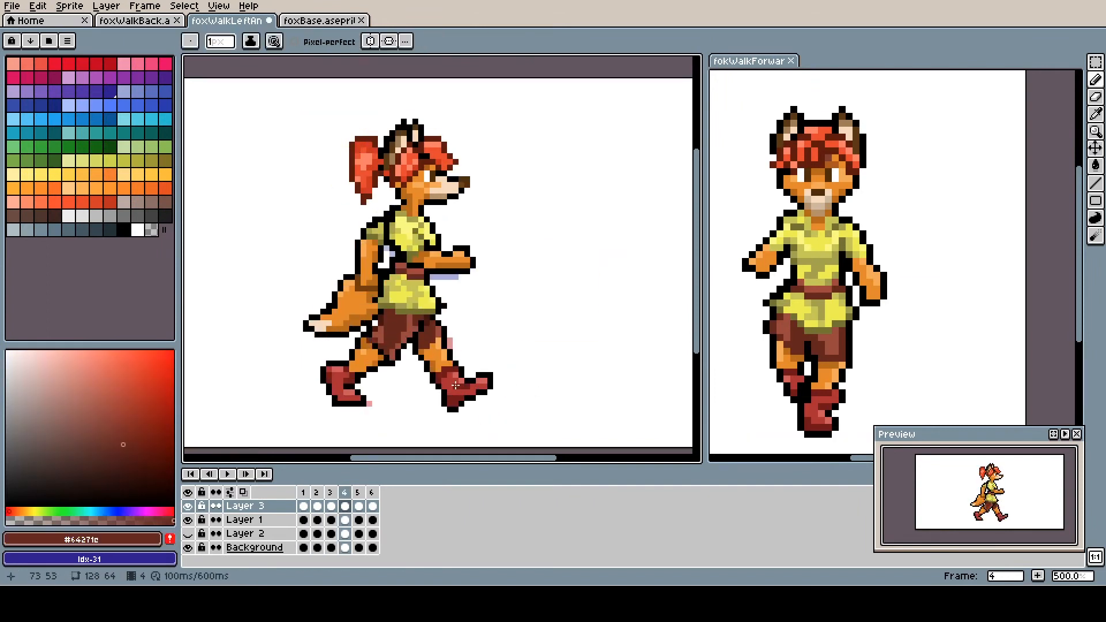
pyautogui.keyDown('alt'); pyautogui.click(351, 289); pyautogui.keyUp('alt')
pyautogui.hotkey('ctrl', 's')
# Step: Hide Layer 1, reshape frame 6's raised leg and boot with black, orange and dark red #711919, and save the sprite
pyautogui.press('Right')
pyautogui.press('Right')
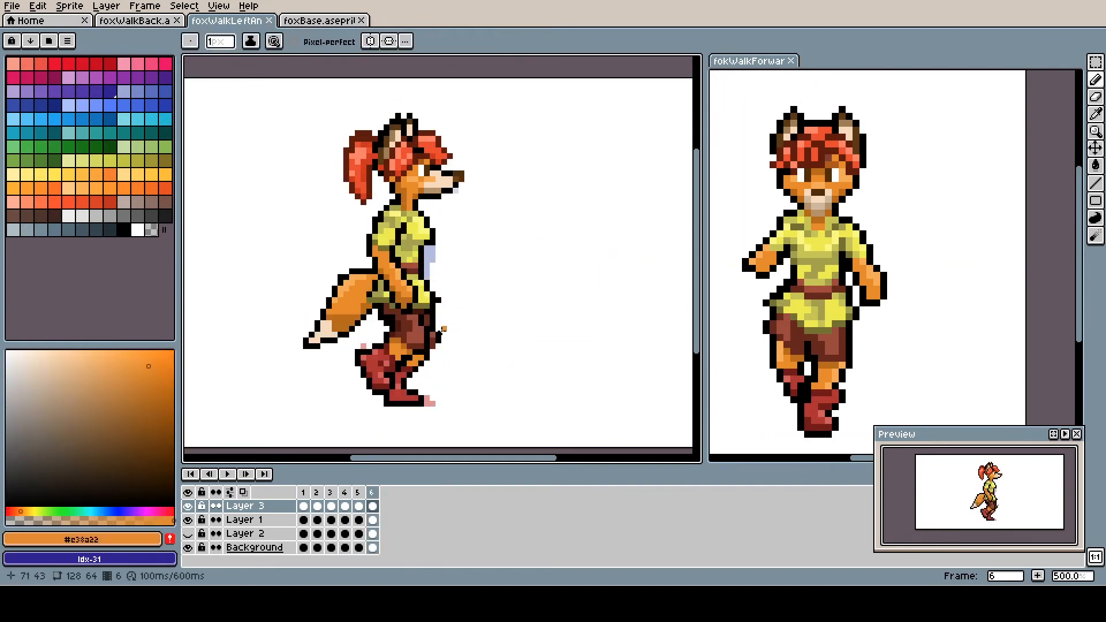
pyautogui.click(189, 520)
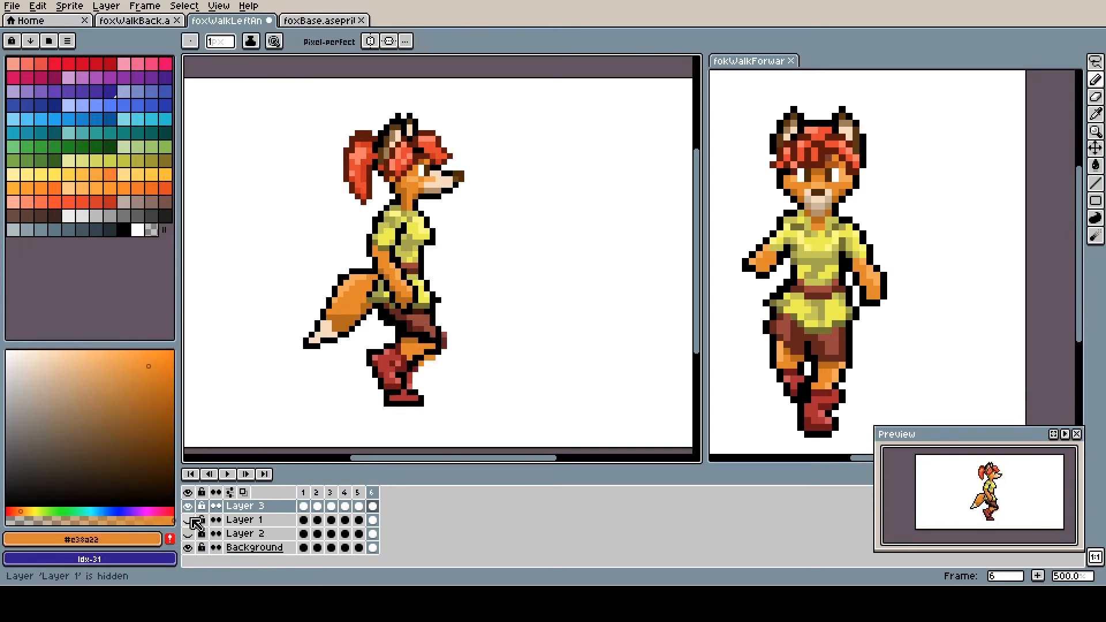
pyautogui.keyDown('alt'); pyautogui.click(438, 346); pyautogui.keyUp('alt')
pyautogui.rightClick(444, 340)
pyautogui.rightClick(410, 380)
pyautogui.keyDown('alt'); pyautogui.click(420, 349); pyautogui.keyUp('alt')
pyautogui.keyDown('alt'); pyautogui.click(403, 377); pyautogui.keyUp('alt')
pyautogui.click(406, 369)
pyautogui.hotkey('ctrl', 's')
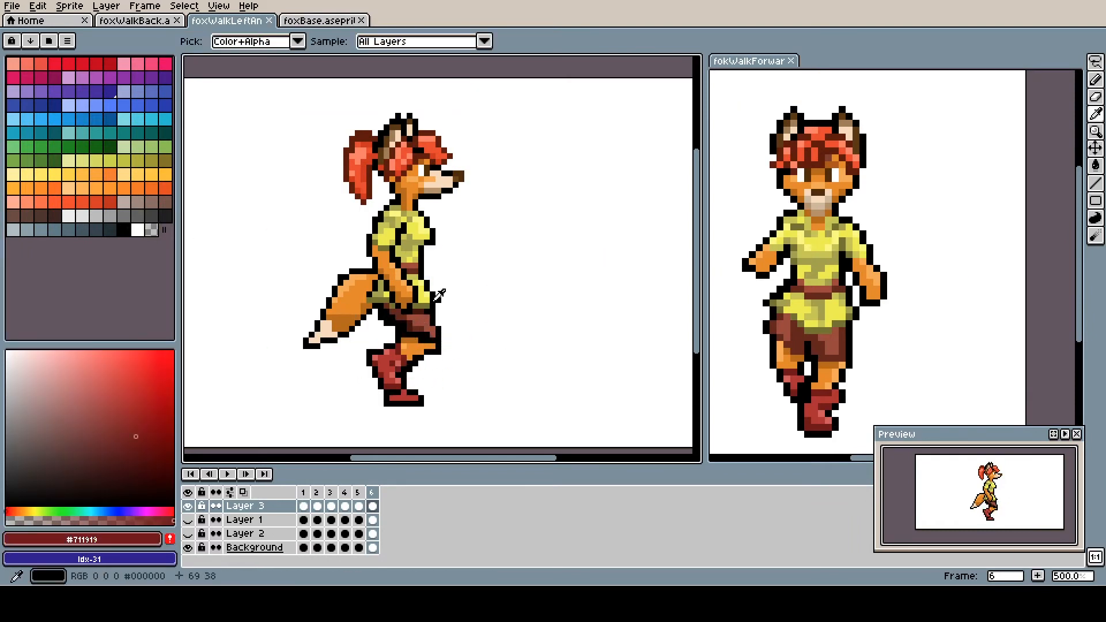
# Step: Refine the tunic hem, shorts and knee outline in frame 6, save the sprite, and sample the light orange #f6ac56
pyautogui.keyDown('alt'); pyautogui.click(436, 299); pyautogui.keyUp('alt')
pyautogui.keyDown('alt'); pyautogui.click(404, 322); pyautogui.keyUp('alt')
pyautogui.hotkey('ctrl', 's')
pyautogui.keyDown('alt'); pyautogui.click(438, 351); pyautogui.keyUp('alt')
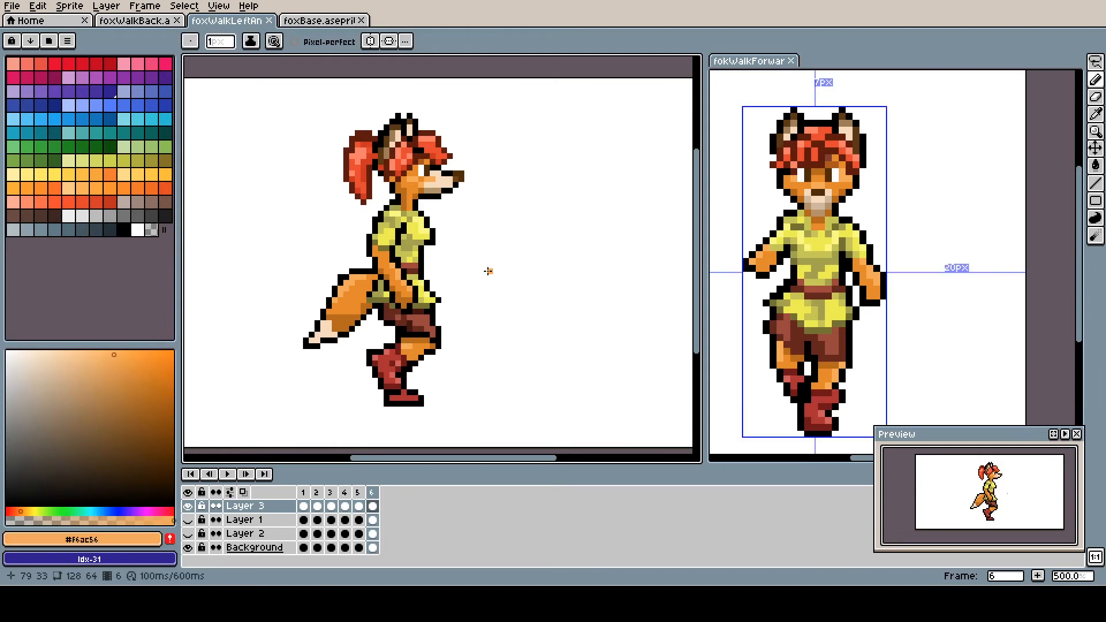
# Step: Move frame 5's raised leg back, redraw the standing leg straight beneath the body, and shade the thigh with #b76b13
pyautogui.press('Left')
pyautogui.press('Left')
pyautogui.keyDown('alt'); pyautogui.click(534, 274); pyautogui.keyUp('alt')
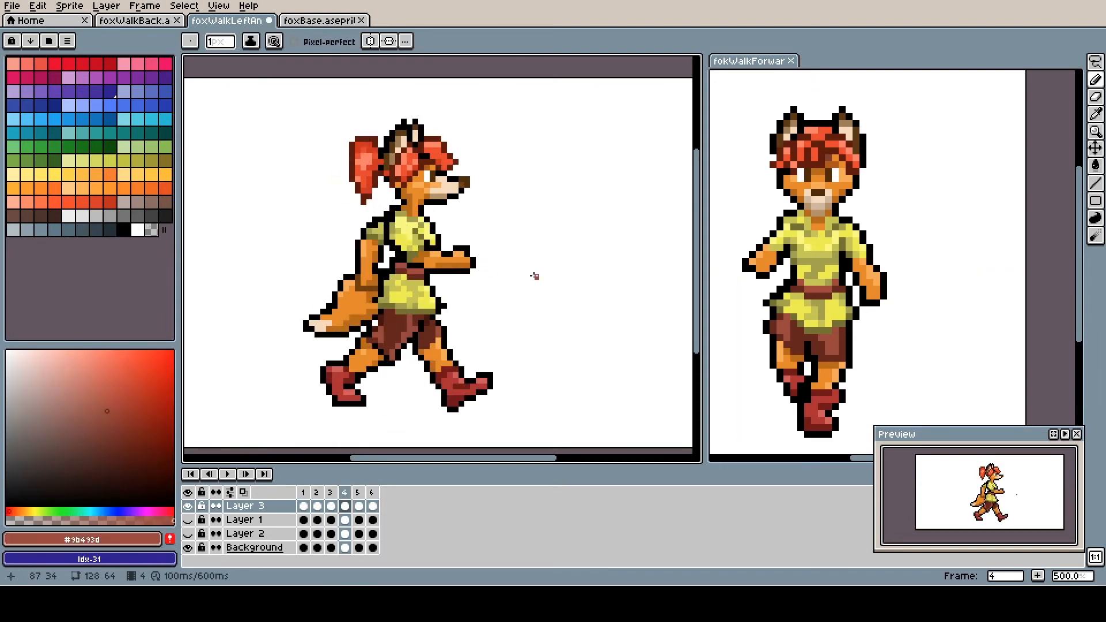
pyautogui.press('Right')
pyautogui.moveTo(467, 364); pyautogui.dragTo(449, 367)
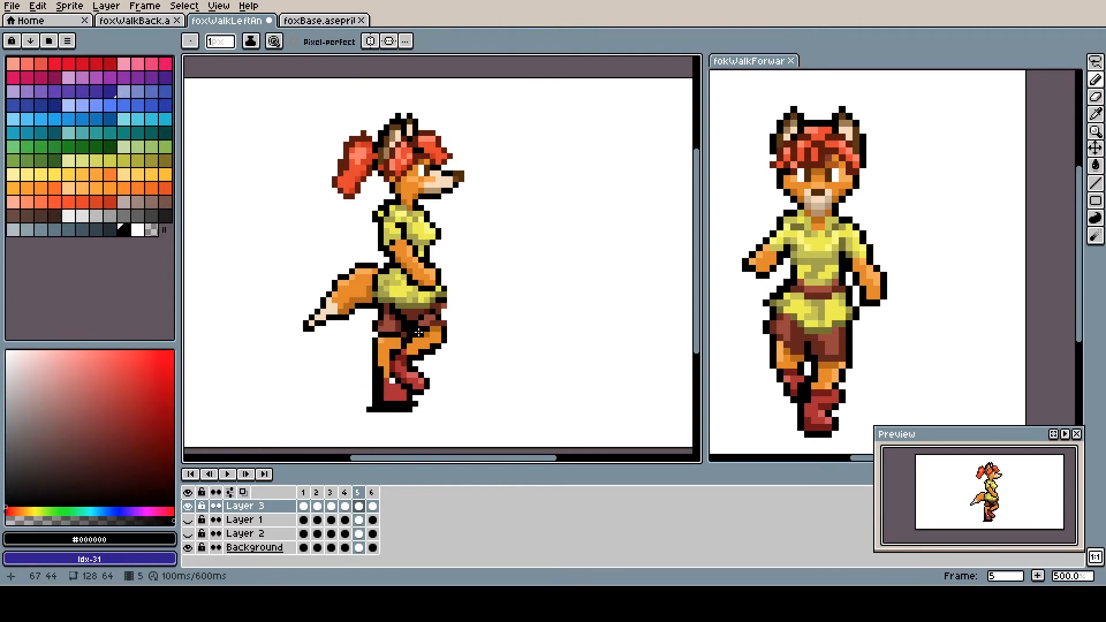
pyautogui.keyDown('alt'); pyautogui.click(432, 359); pyautogui.keyUp('alt')
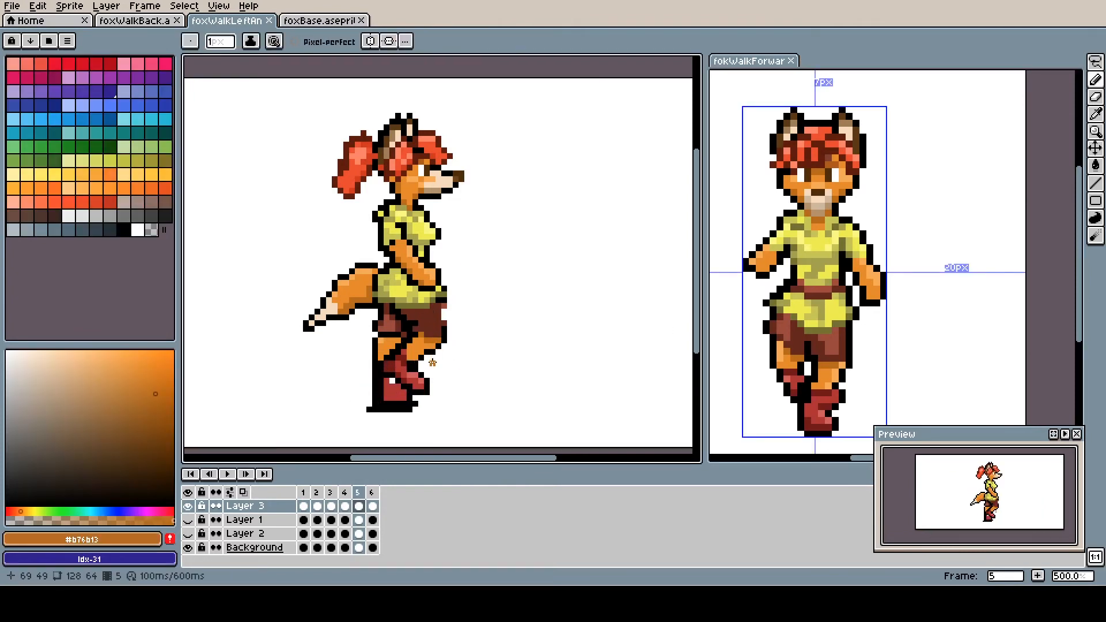
pyautogui.keyDown('alt'); pyautogui.click(416, 400); pyautogui.keyUp('alt')
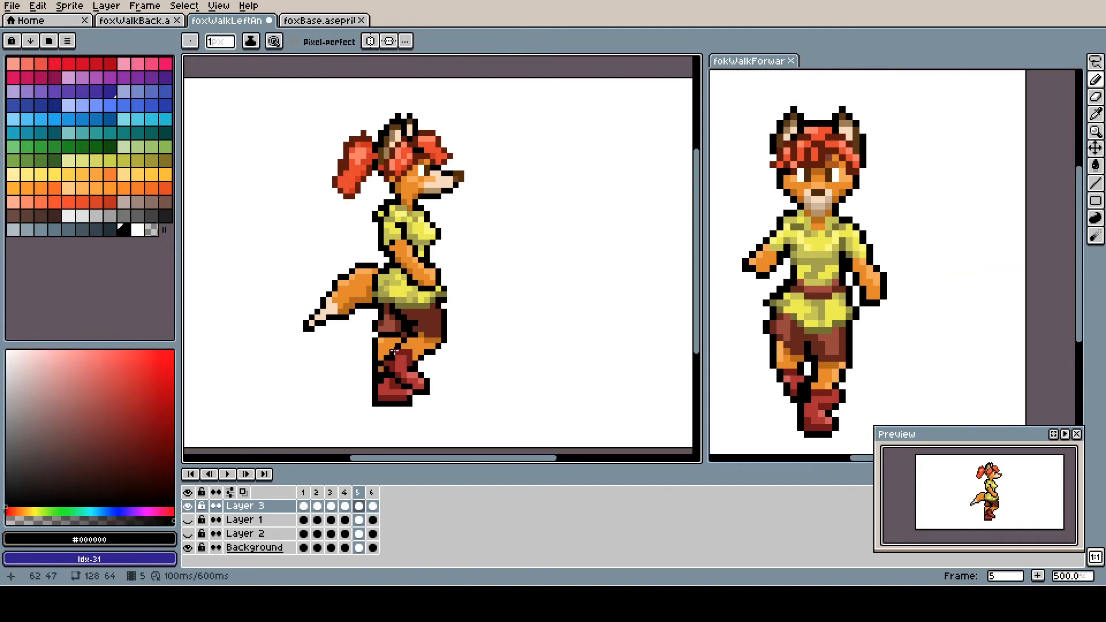
# Step: Round out frame 5's shorts and knee, rework the overlapping boots with dark red #711919, and save the sprite
pyautogui.keyDown('alt'); pyautogui.click(418, 325); pyautogui.keyUp('alt')
pyautogui.moveTo(444, 323); pyautogui.dragTo(449, 338)
pyautogui.keyDown('alt'); pyautogui.click(430, 343); pyautogui.keyUp('alt')
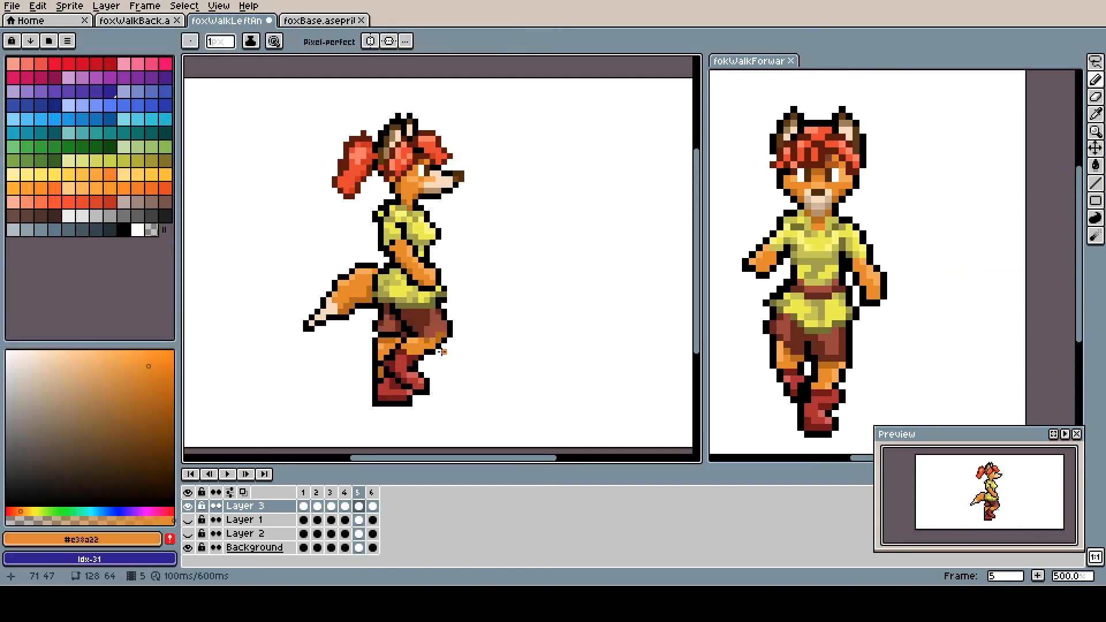
pyautogui.keyDown('alt'); pyautogui.click(432, 351); pyautogui.keyUp('alt')
pyautogui.press('alt')
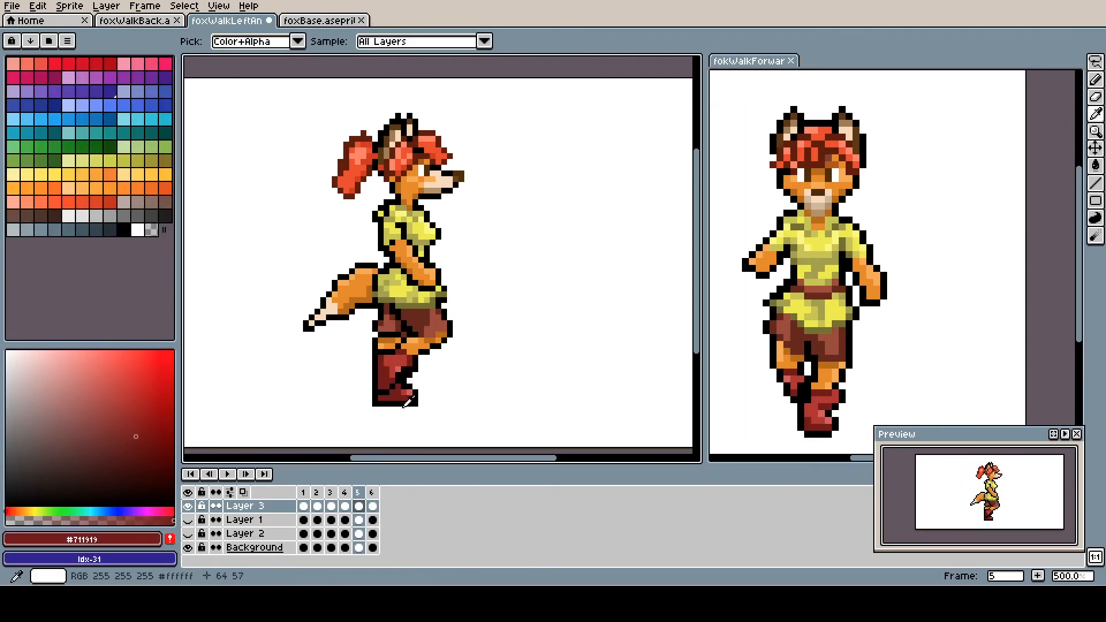
pyautogui.hotkey('ctrl', 's')
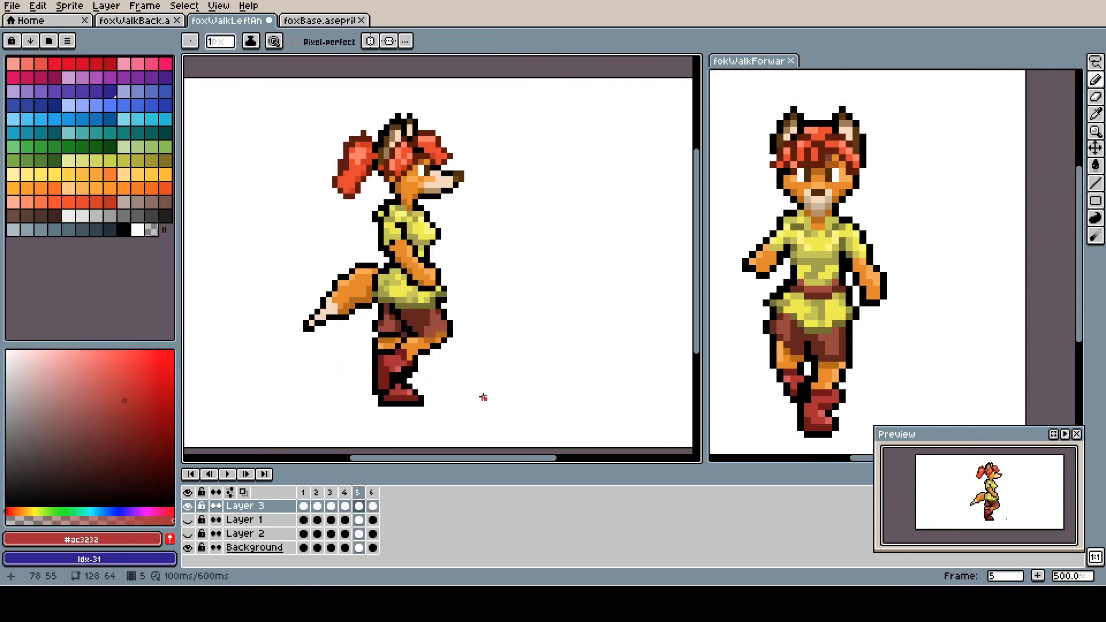
# Step: Compare the frames and reshape the ponytail tips in frames 5 and 6 with hair reds #5d1b0d and #e5492b
pyautogui.click(303, 493)
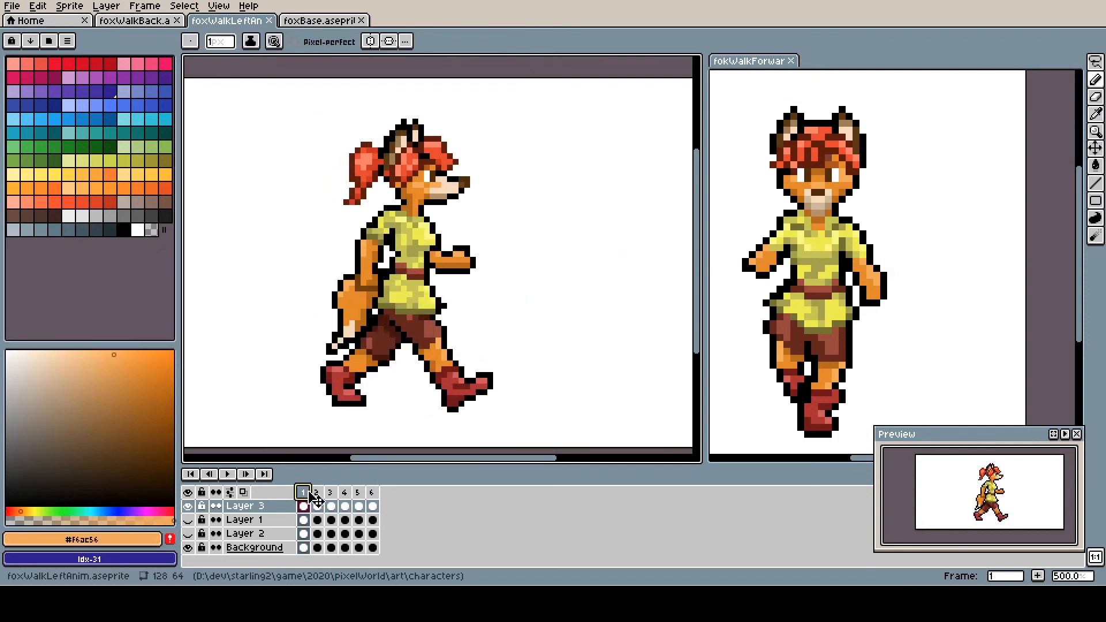
pyautogui.click(344, 492)
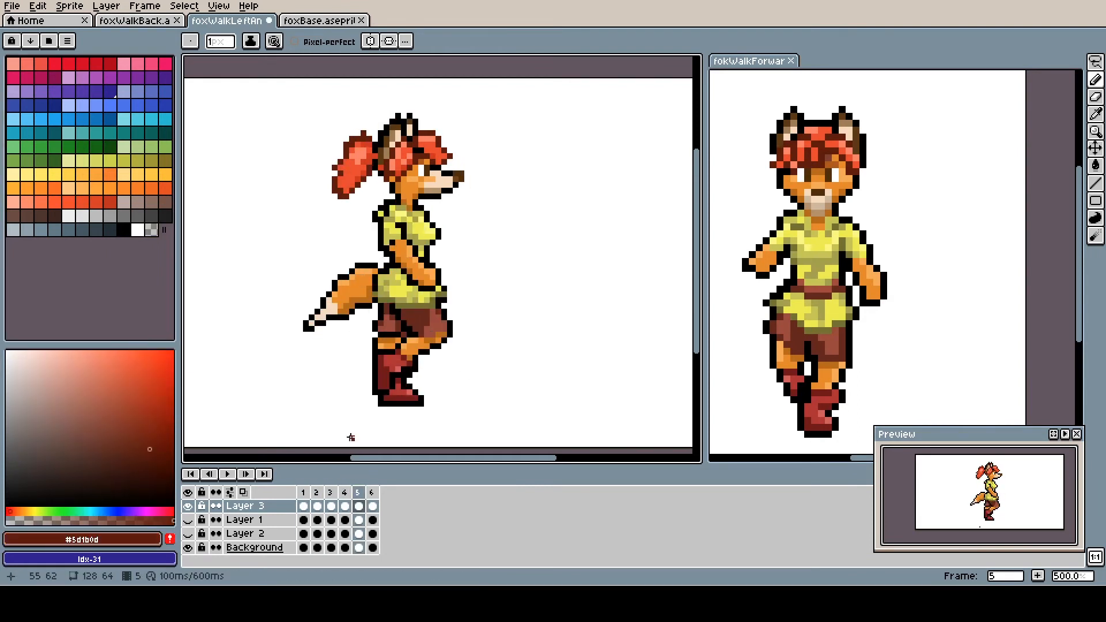
pyautogui.click(372, 494)
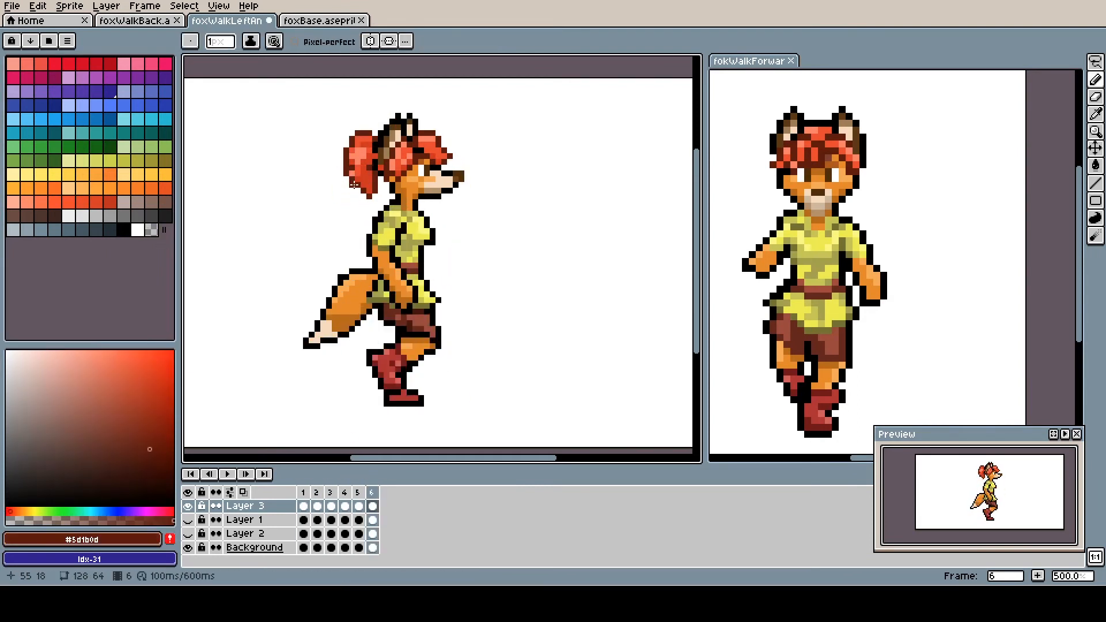
pyautogui.press('Right')
pyautogui.press('Right')
pyautogui.press('Right')
pyautogui.press('Right')
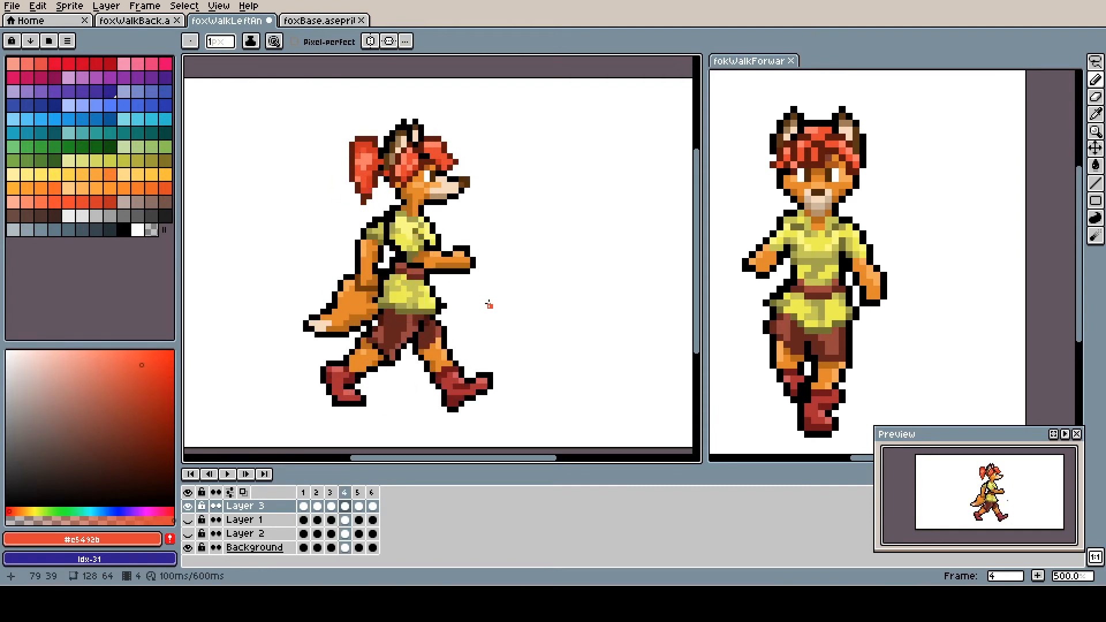
pyautogui.press('Left')
pyautogui.press('Right')
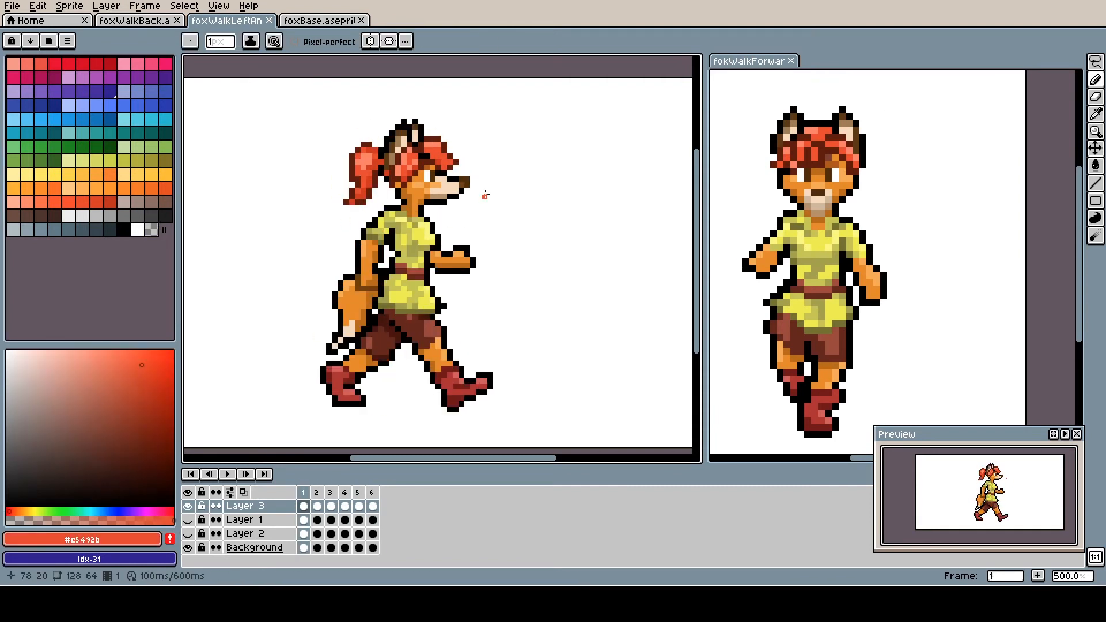
# Step: Lasso a ponytail and replace the one in frame 5 with the pasted copy
pyautogui.press('Right')
pyautogui.press('q')
pyautogui.moveTo(374, 114)
pyautogui.mouseDown()
pyautogui.moveTo(326, 138)
pyautogui.moveTo(375, 208)
pyautogui.mouseUp()
pyautogui.press('Return')
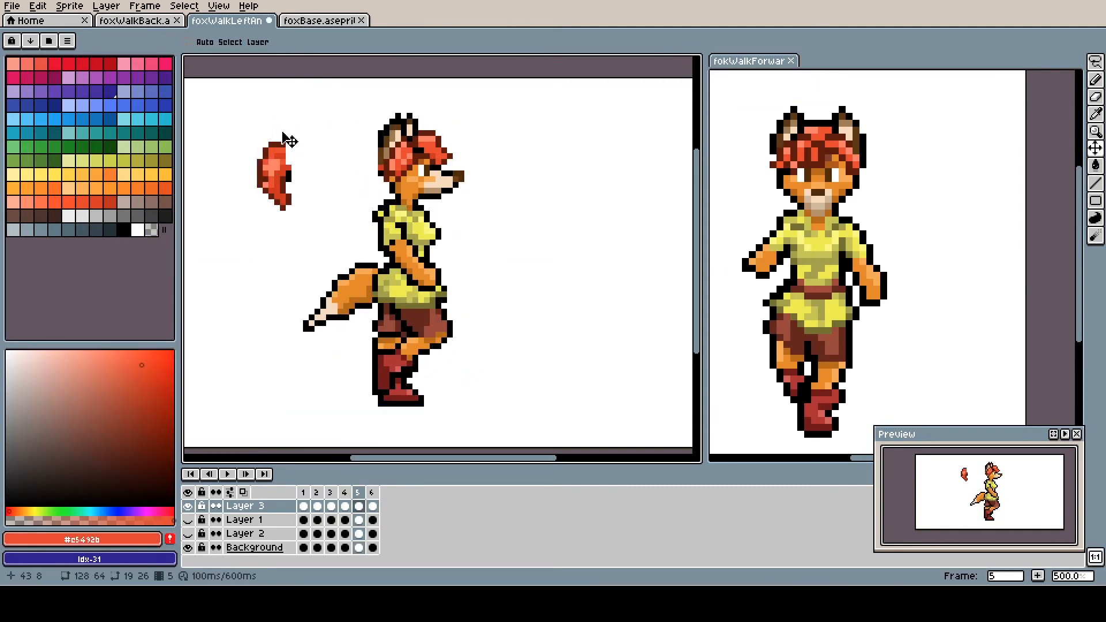
# Step: Enable onion skinning, refit frame 5's ponytail between its neighbouring frames, and play the animation
pyautogui.press('Left')
pyautogui.press('Left')
pyautogui.press('b')
pyautogui.press('Right')
pyautogui.click(243, 493)
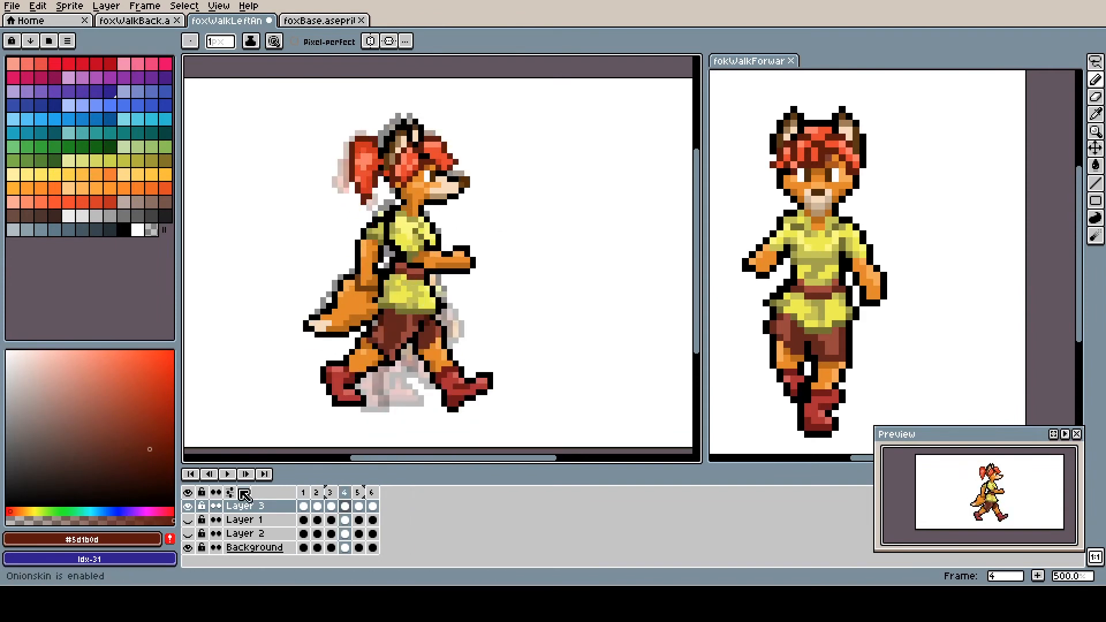
pyautogui.press('Right')
pyautogui.press('Right')
pyautogui.press('Return')
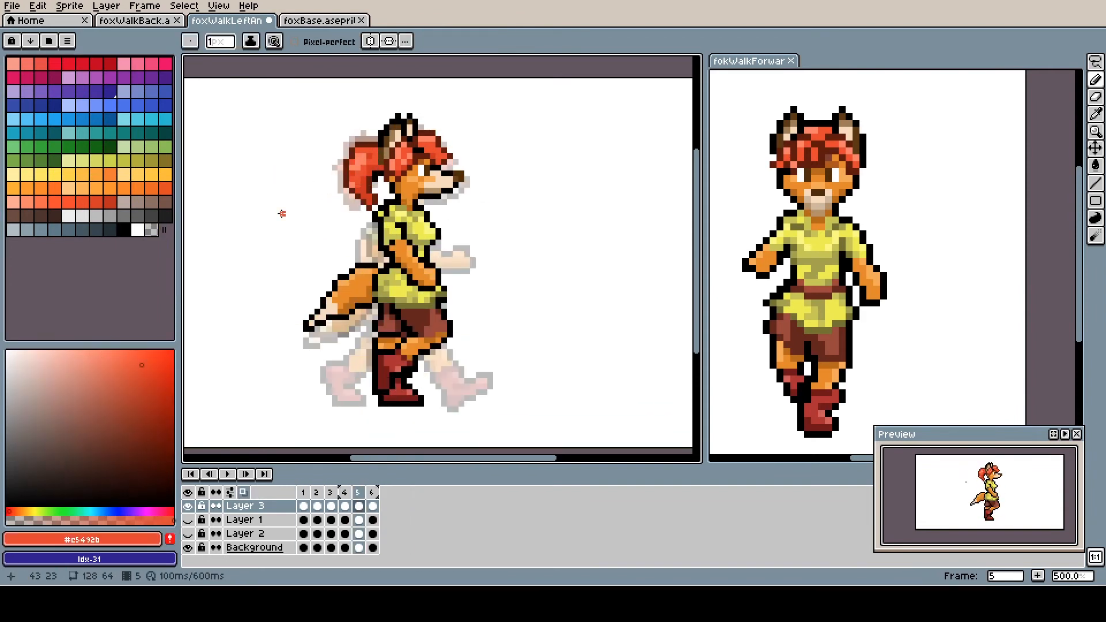
# Step: Reshape the ponytails in frames 3 and 2 to swing farther back using sampled hair reds, and play the animation
pyautogui.press('Right')
pyautogui.keyDown('alt'); pyautogui.click(340, 178); pyautogui.keyUp('alt')
pyautogui.keyDown('alt'); pyautogui.click(398, 340); pyautogui.keyUp('alt')
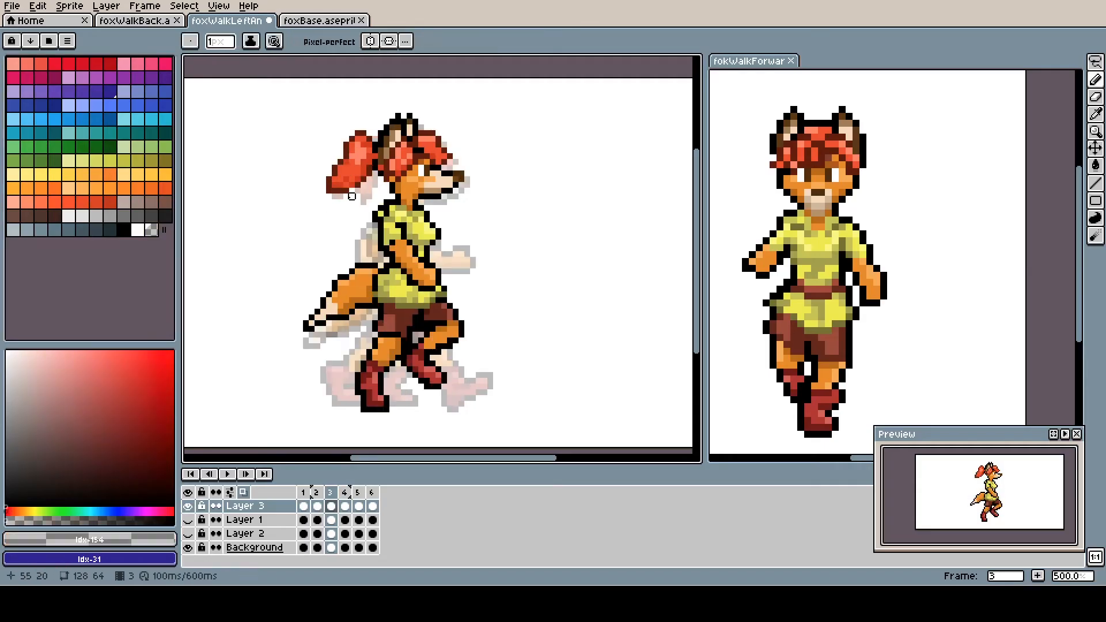
pyautogui.press('Right')
pyautogui.press('Return')
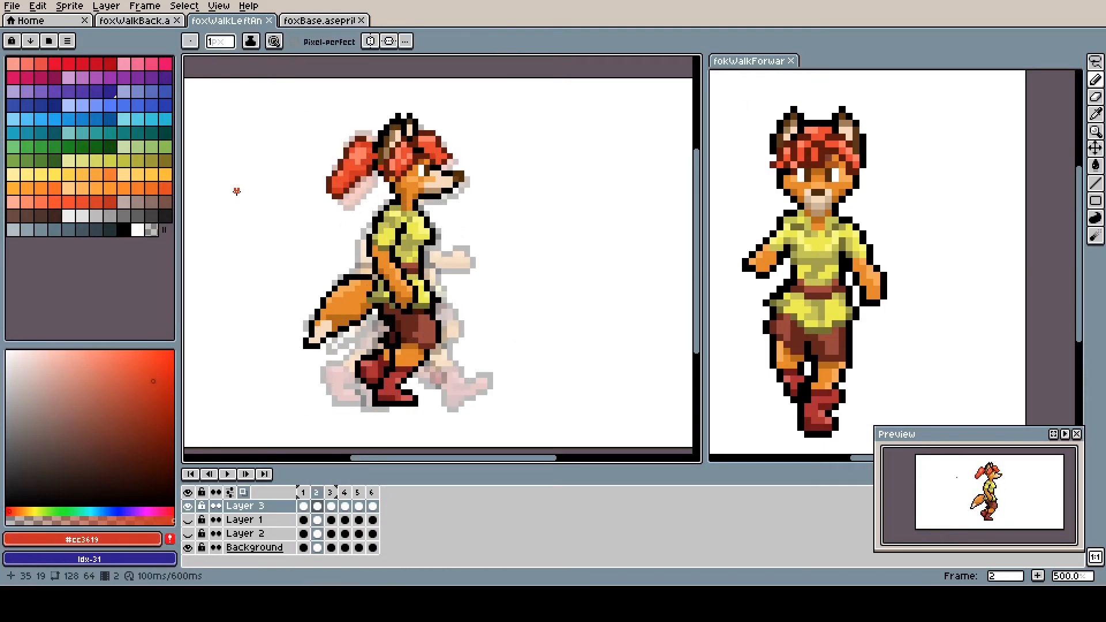
# Step: Fill out the ponytail tip in frame 5 with sampled hair reds, check the animation in playback, and save the file
pyautogui.hotkey('ctrl', 's')
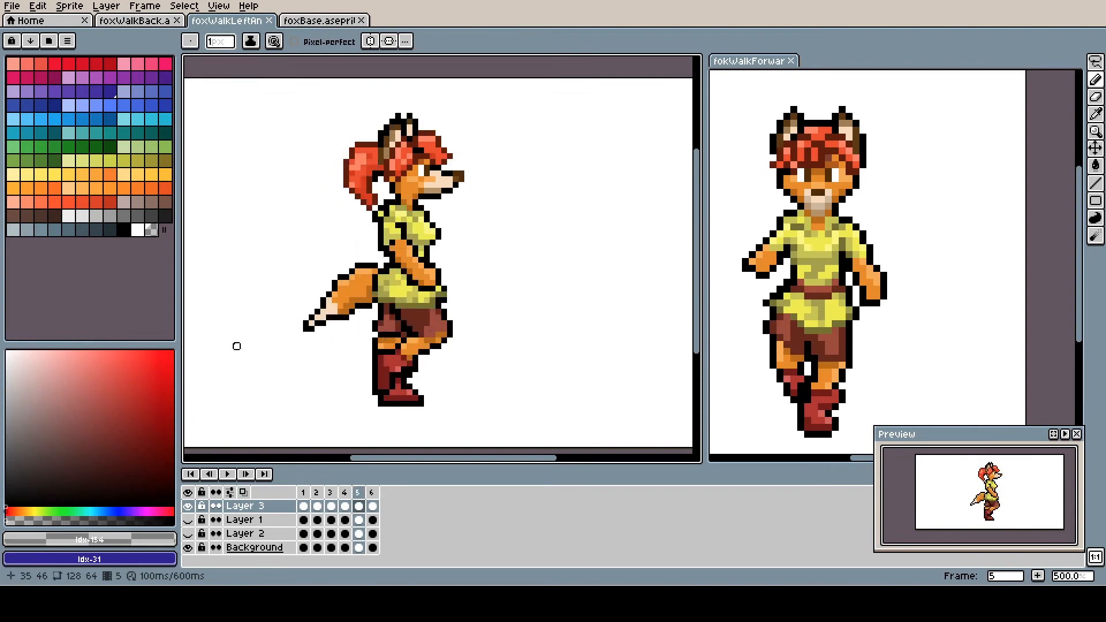
pyautogui.press('Return')
pyautogui.press('Return')
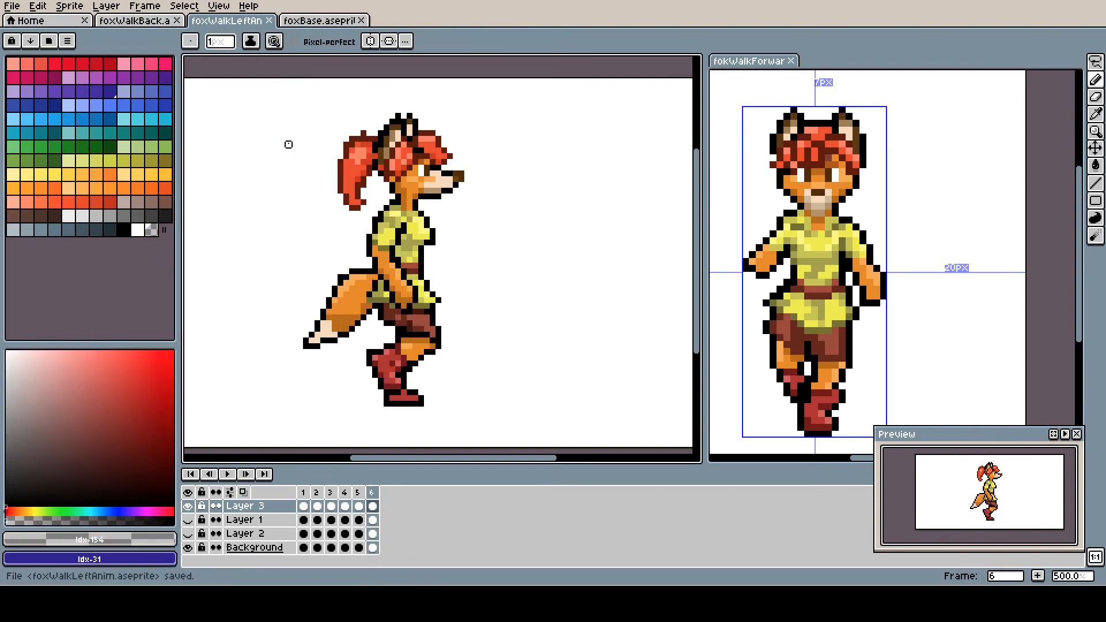
pyautogui.press('Return')
pyautogui.keyDown('alt'); pyautogui.click(370, 209); pyautogui.keyUp('alt')
pyautogui.press('Right')
pyautogui.keyDown('alt'); pyautogui.click(369, 209); pyautogui.keyUp('alt')
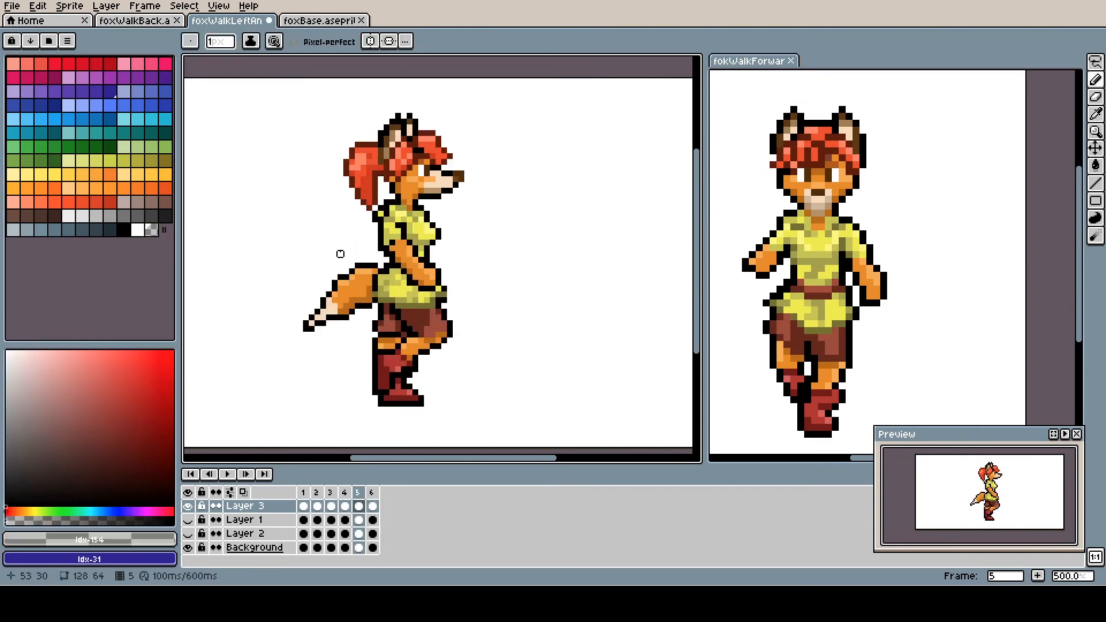
pyautogui.press('Return')
pyautogui.hotkey('ctrl', 's')
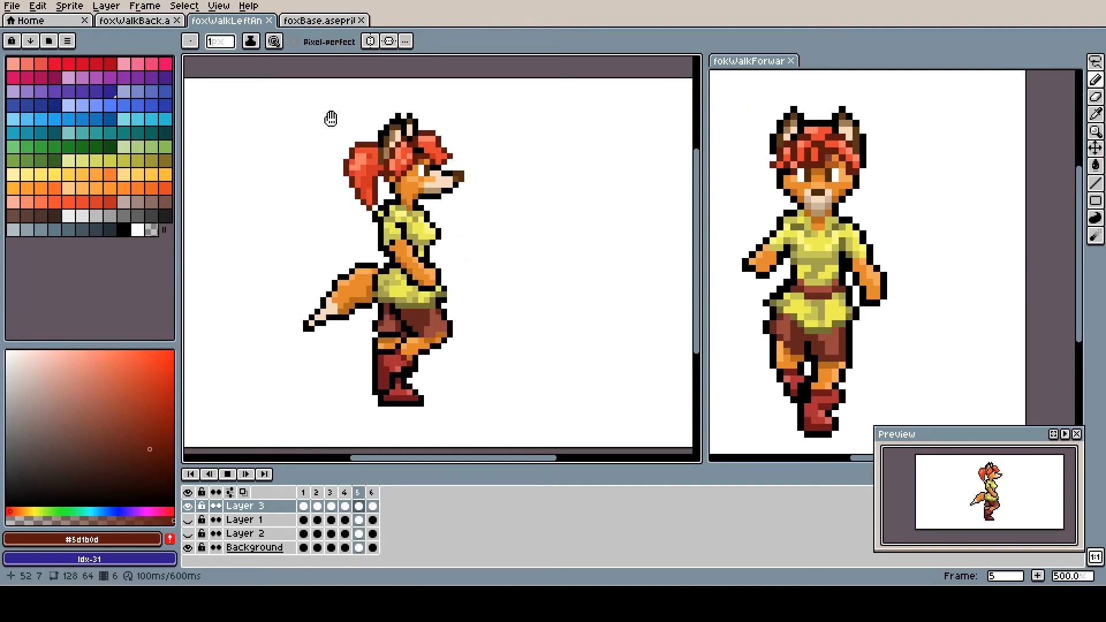
# Step: Touch up body details in frame 4 with sampled orange #e38a22, black and brown #64271e
pyautogui.keyDown('alt'); pyautogui.click(346, 299); pyautogui.keyUp('alt')
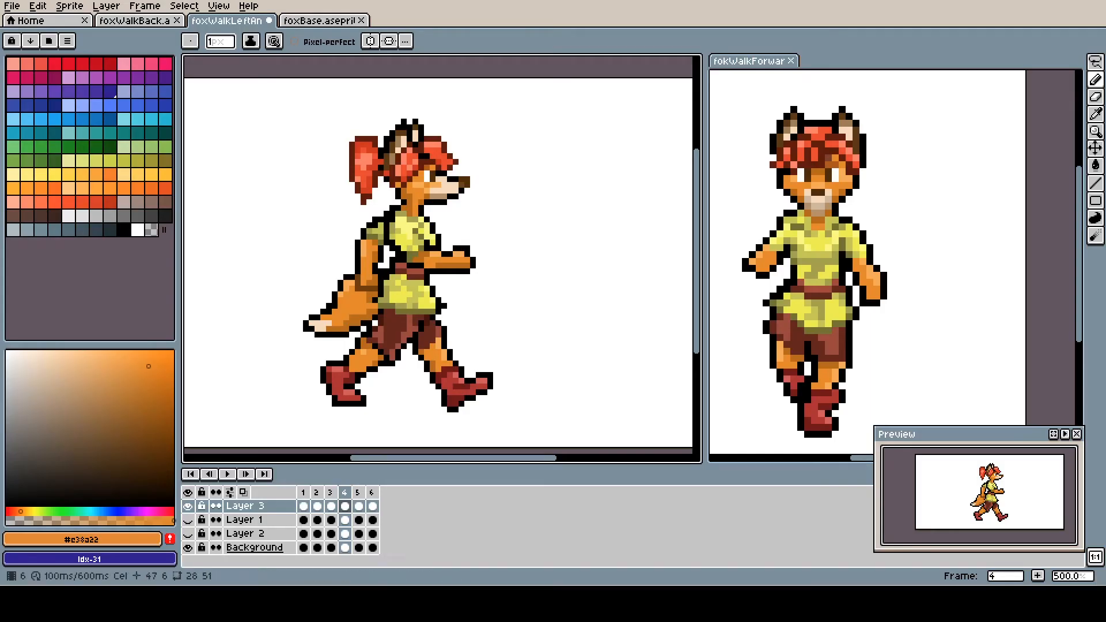
pyautogui.click(414, 240)
pyautogui.click(593, 176)
pyautogui.press('b')
pyautogui.press('Left')
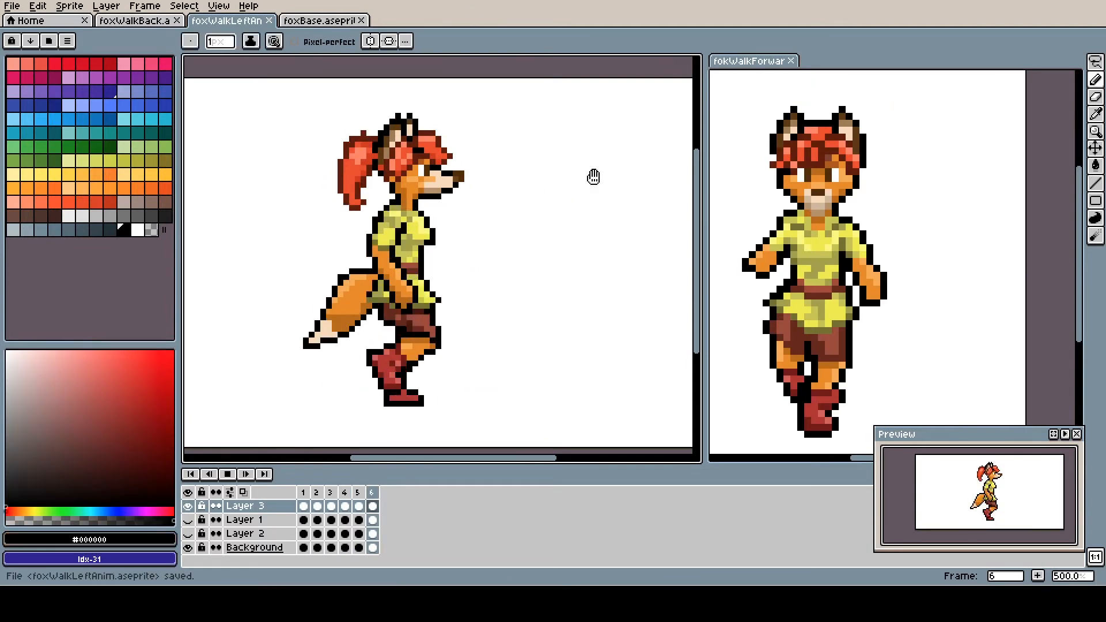
pyautogui.press('Left')
pyautogui.press('Left')
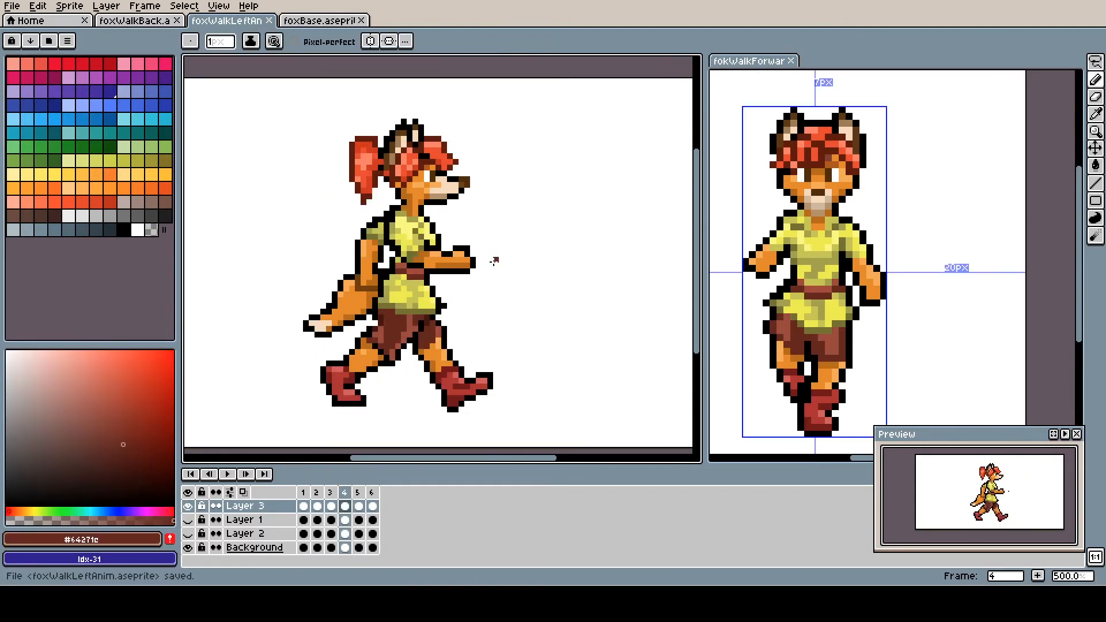
# Step: Refine the shirt shading in frame 4 with sampled olive #757732, save the file, and play the animation
pyautogui.press('Return')
pyautogui.keyDown('alt'); pyautogui.click(539, 242); pyautogui.keyUp('alt')
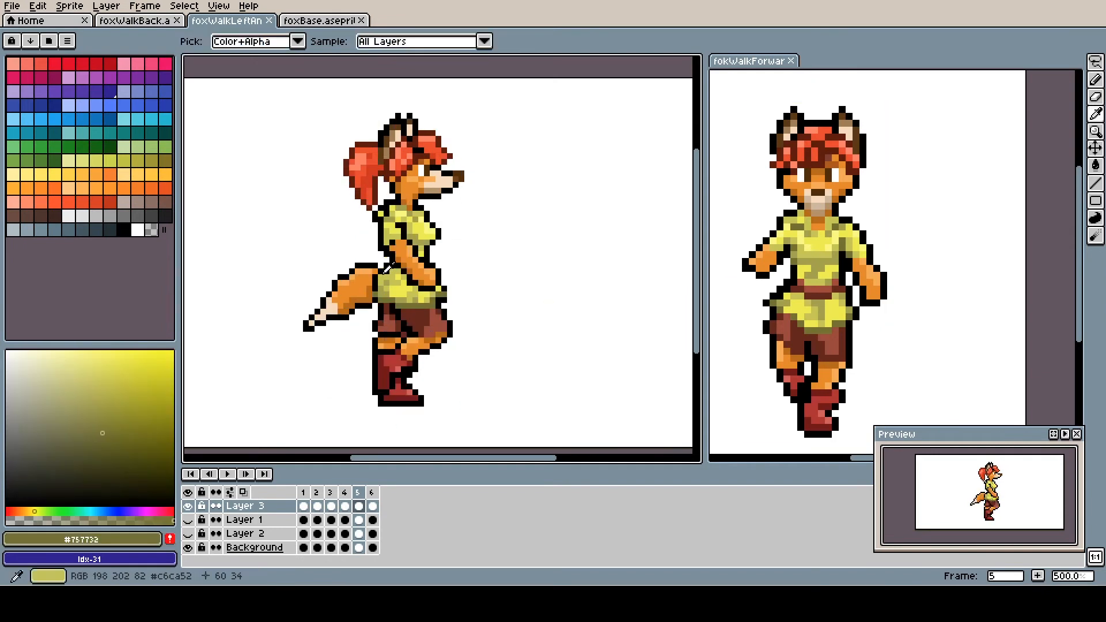
pyautogui.hotkey('ctrl', 's')
pyautogui.keyDown('alt'); pyautogui.click(546, 271); pyautogui.keyUp('alt')
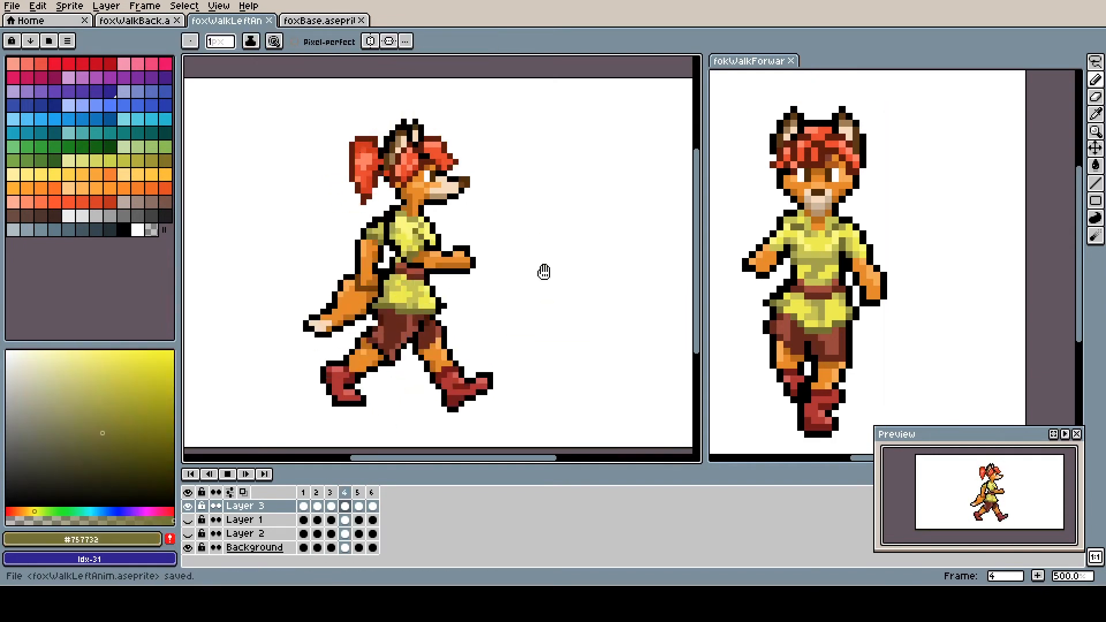
pyautogui.press('Return')
# Step: Redraw the tail tip in frame 4 with a black outline and orange #e38a22, checking it against the neighbouring frames
pyautogui.press('Right')
pyautogui.press('Right')
pyautogui.keyDown('alt'); pyautogui.click(316, 407); pyautogui.keyUp('alt')
pyautogui.keyDown('alt'); pyautogui.click(346, 358); pyautogui.keyUp('alt')
pyautogui.keyDown('alt'); pyautogui.click(306, 375); pyautogui.keyUp('alt')
pyautogui.press('Left')
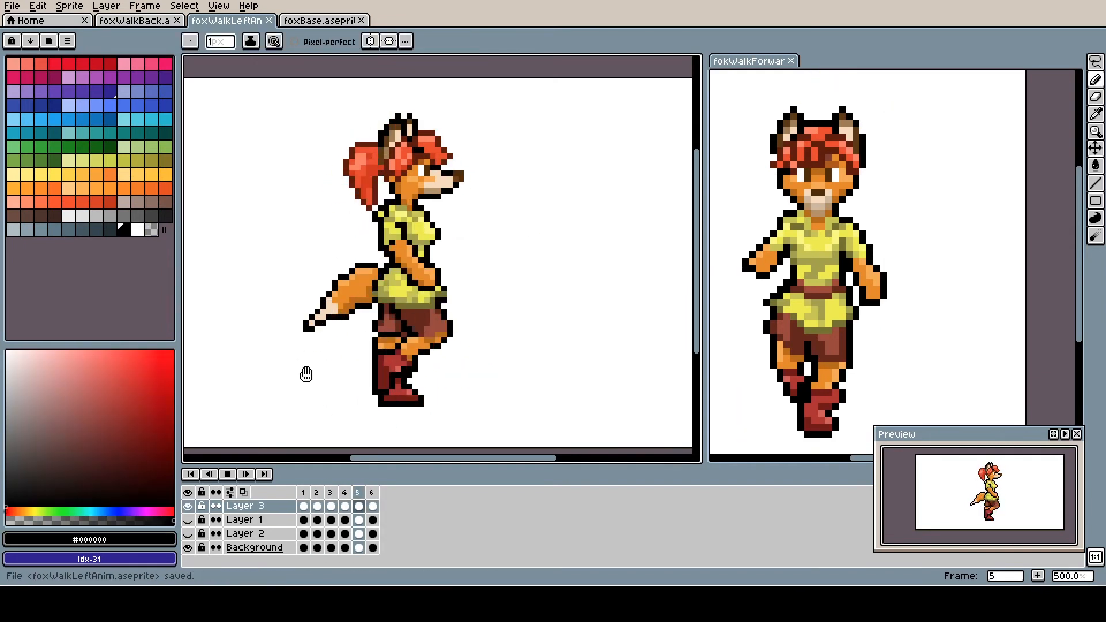
pyautogui.press('Right')
pyautogui.press('Return')
pyautogui.press('Return')
pyautogui.keyDown('alt'); pyautogui.click(299, 294); pyautogui.keyUp('alt')
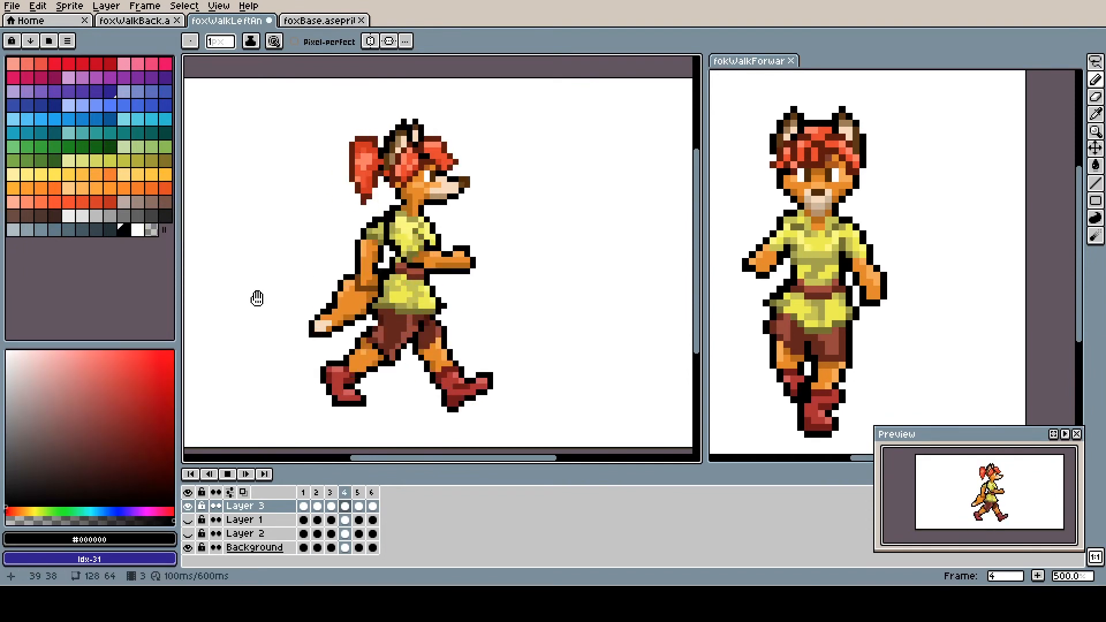
pyautogui.keyDown('alt'); pyautogui.click(349, 327); pyautogui.keyUp('alt')
pyautogui.keyDown('alt'); pyautogui.click(346, 305); pyautogui.keyUp('alt')
pyautogui.press('Right')
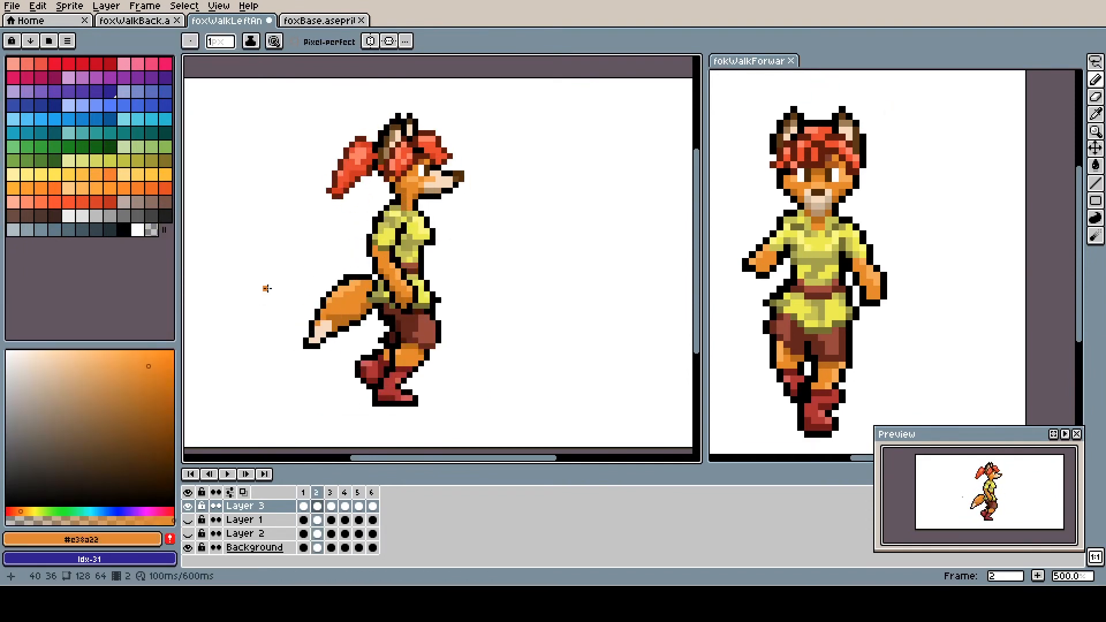
# Step: Erase and repaint the end of frame 4's tail to give it a pointed cream tip
pyautogui.press('Right')
pyautogui.press('Right')
pyautogui.press('Right')
pyautogui.keyDown('alt'); pyautogui.click(328, 334); pyautogui.keyUp('alt')
pyautogui.keyDown('alt'); pyautogui.click(301, 323); pyautogui.keyUp('alt')
pyautogui.press('Left')
pyautogui.press('Left')
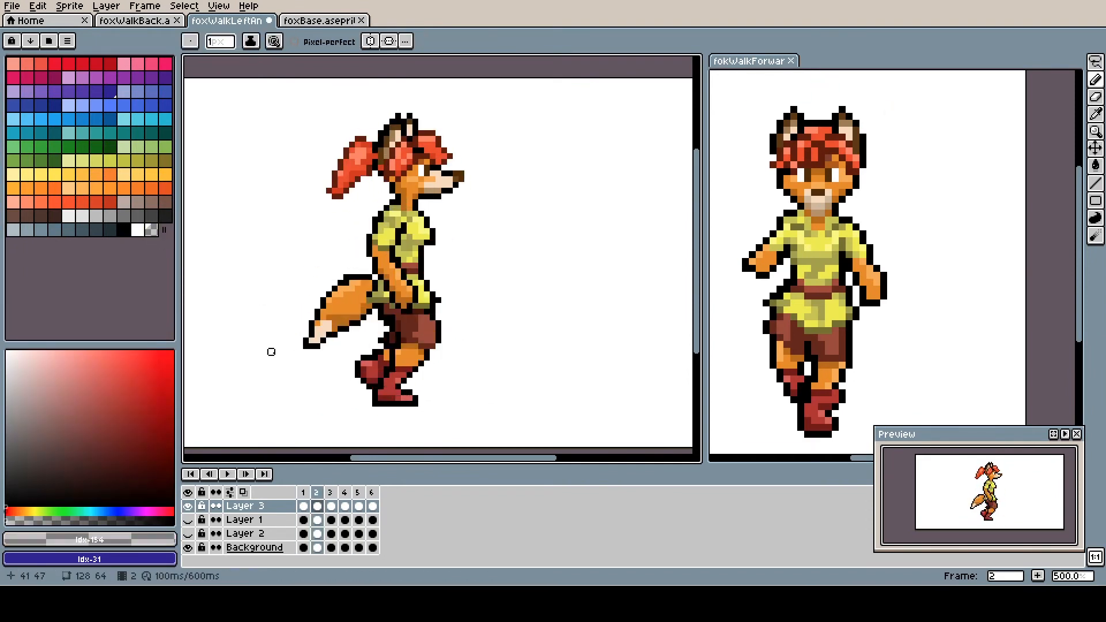
pyautogui.press('Right')
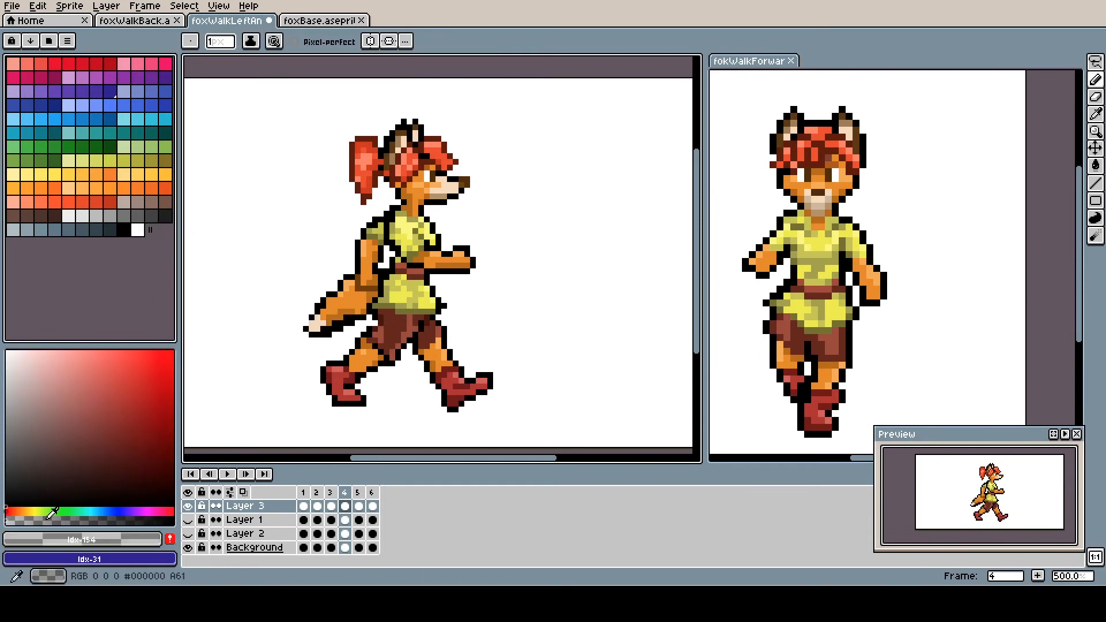
pyautogui.keyDown('alt'); pyautogui.click(314, 327); pyautogui.keyUp('alt')
# Step: Reshape the tail tip in frame 5 with cream #f6dbbc and shorten the tail in frame 6
pyautogui.press('Right')
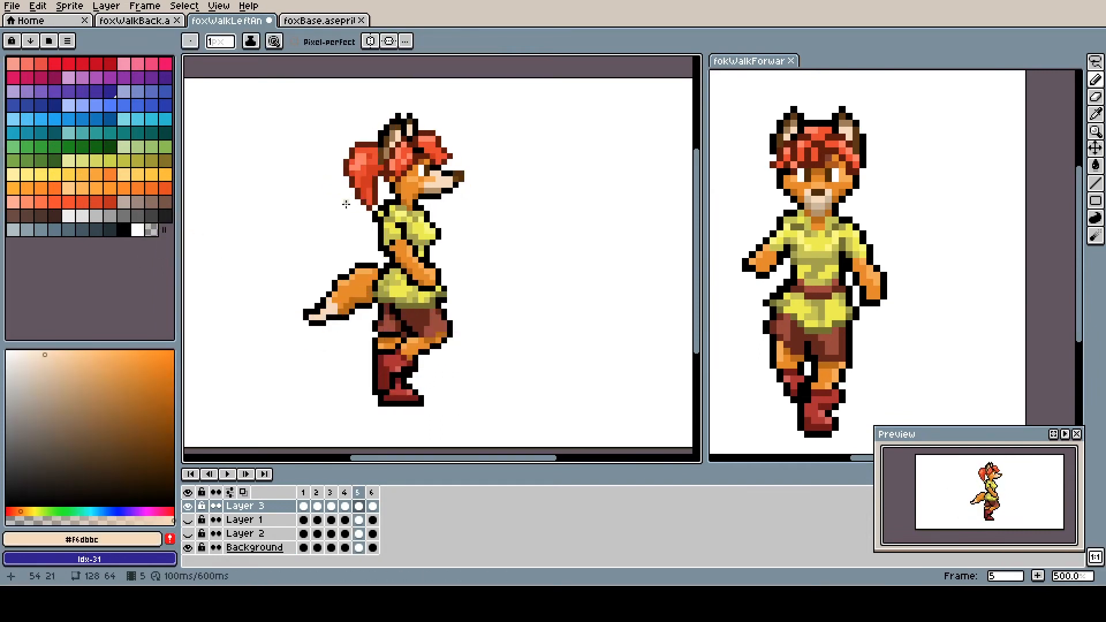
pyautogui.keyDown('alt'); pyautogui.click(317, 255); pyautogui.keyUp('alt')
pyautogui.keyDown('alt'); pyautogui.click(316, 316); pyautogui.keyUp('alt')
pyautogui.press('Right')
pyautogui.keyDown('alt'); pyautogui.click(232, 306); pyautogui.keyUp('alt')
pyautogui.keyDown('alt'); pyautogui.click(324, 332); pyautogui.keyUp('alt')
pyautogui.keyDown('alt'); pyautogui.click(317, 344); pyautogui.keyUp('alt')
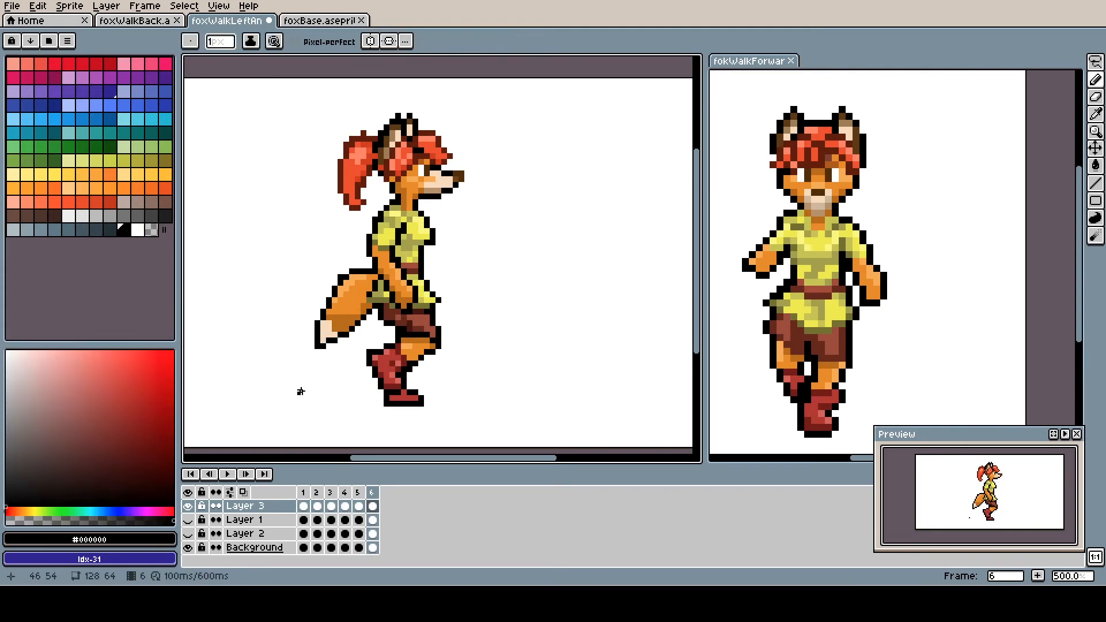
# Step: Extend frame 4's tail tip farther back and upward, and save the file
pyautogui.press('Right')
pyautogui.press('Right')
pyautogui.press('Right')
pyautogui.press('Right')
pyautogui.keyDown('alt'); pyautogui.click(320, 320); pyautogui.keyUp('alt')
pyautogui.keyDown('alt'); pyautogui.click(336, 290); pyautogui.keyUp('alt')
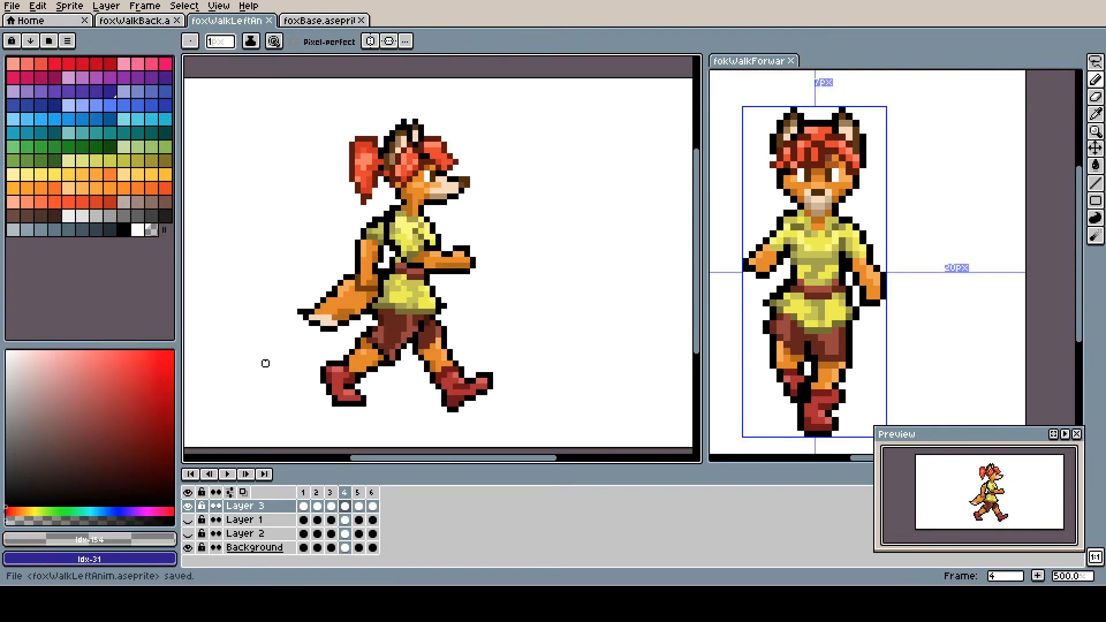
# Step: Refine the boundary between the cream tip and orange #e38a22 fur on frame 4's tail
pyautogui.press('Right')
pyautogui.press('Right')
pyautogui.press('Right')
pyautogui.press('Right')
pyautogui.press('Right')
pyautogui.keyDown('alt'); pyautogui.click(340, 306); pyautogui.keyUp('alt')
pyautogui.press('Right')
pyautogui.moveTo(328, 320); pyautogui.dragTo(341, 320)
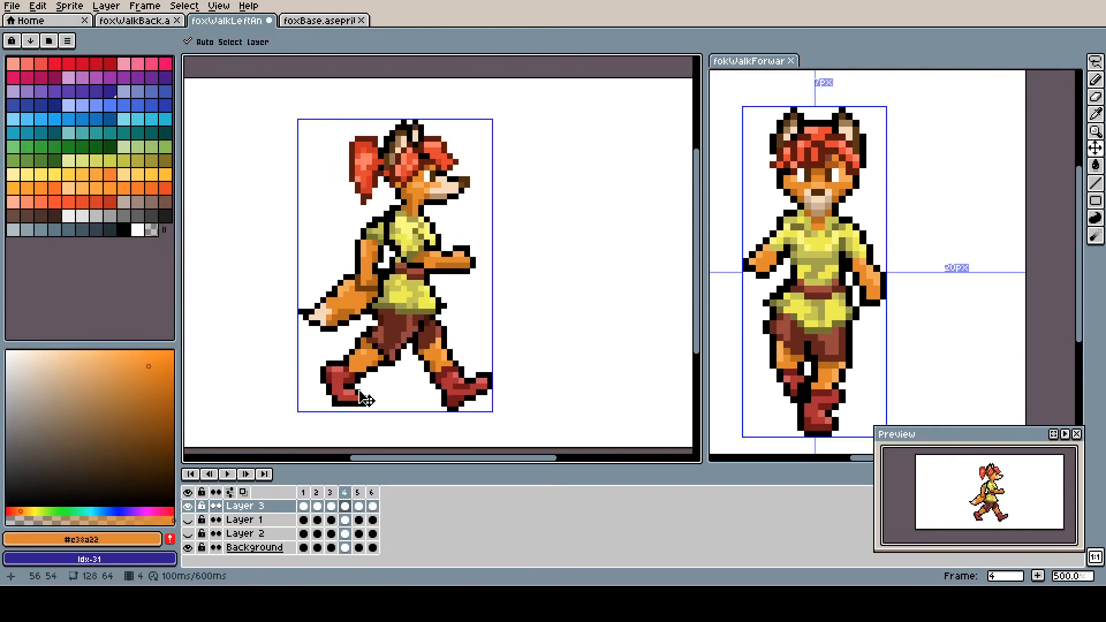
pyautogui.keyDown('alt'); pyautogui.click(341, 291); pyautogui.keyUp('alt')
# Step: Shade the tails with highlight #f6ac56 and shadow #b76b13, sharpen frame 5's tail tip, play the animation, and save
pyautogui.press('Return')
pyautogui.press('Return')
pyautogui.keyDown('alt'); pyautogui.click(338, 289); pyautogui.keyUp('alt')
pyautogui.keyDown('alt'); pyautogui.click(333, 297); pyautogui.keyUp('alt')
pyautogui.press('Return')
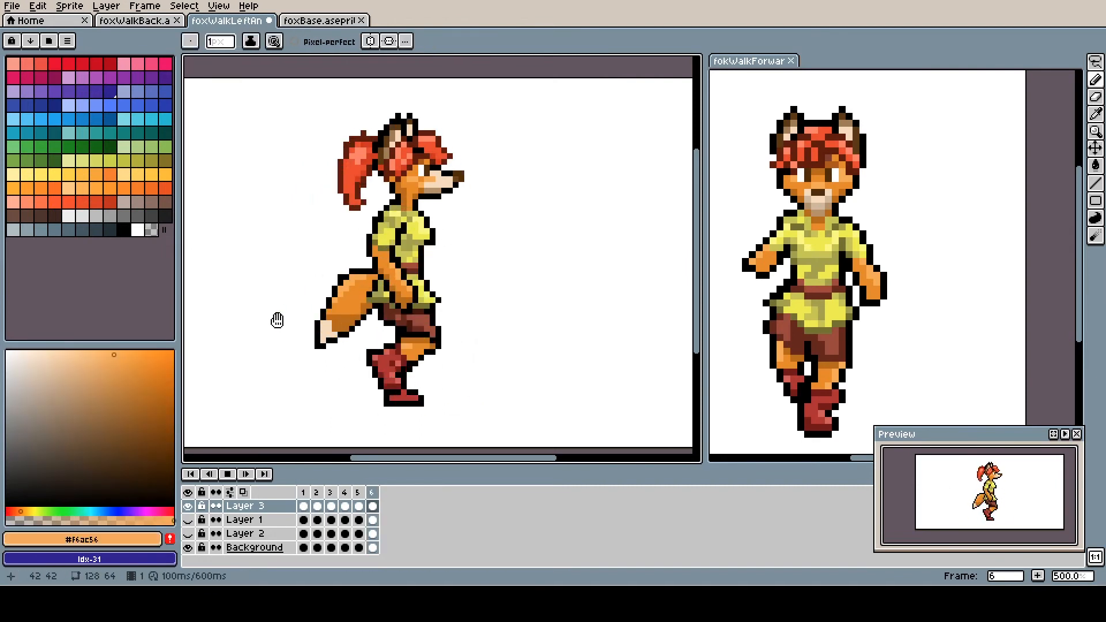
pyautogui.keyDown('alt'); pyautogui.click(226, 271); pyautogui.keyUp('alt')
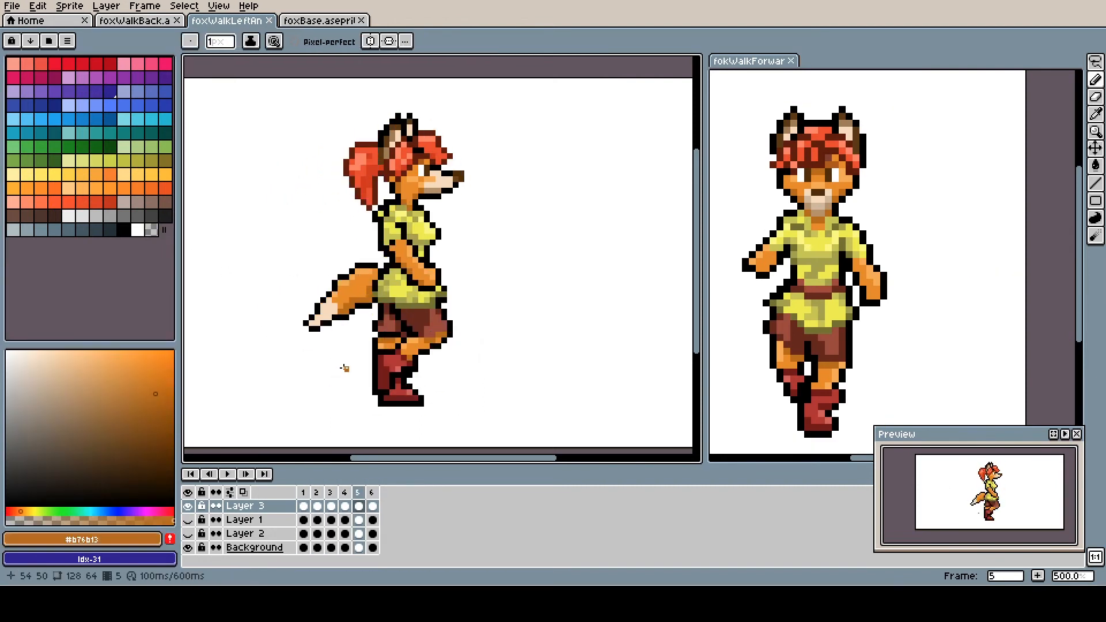
pyautogui.hotkey('ctrl', 's')
pyautogui.press('Return')
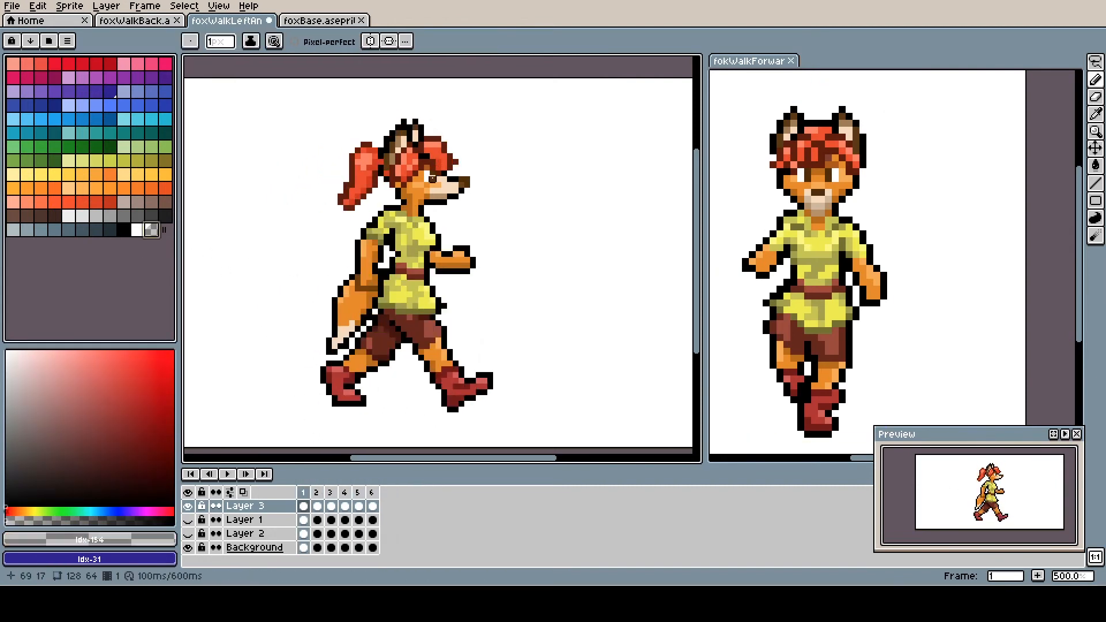
# Step: Erase the front end of the fringe in frame 2 to shorten it, comparing it with the other frames
pyautogui.keyDown('alt'); pyautogui.click(450, 157); pyautogui.keyUp('alt')
pyautogui.press('Right')
pyautogui.keyDown('alt'); pyautogui.click(513, 128); pyautogui.keyUp('alt')
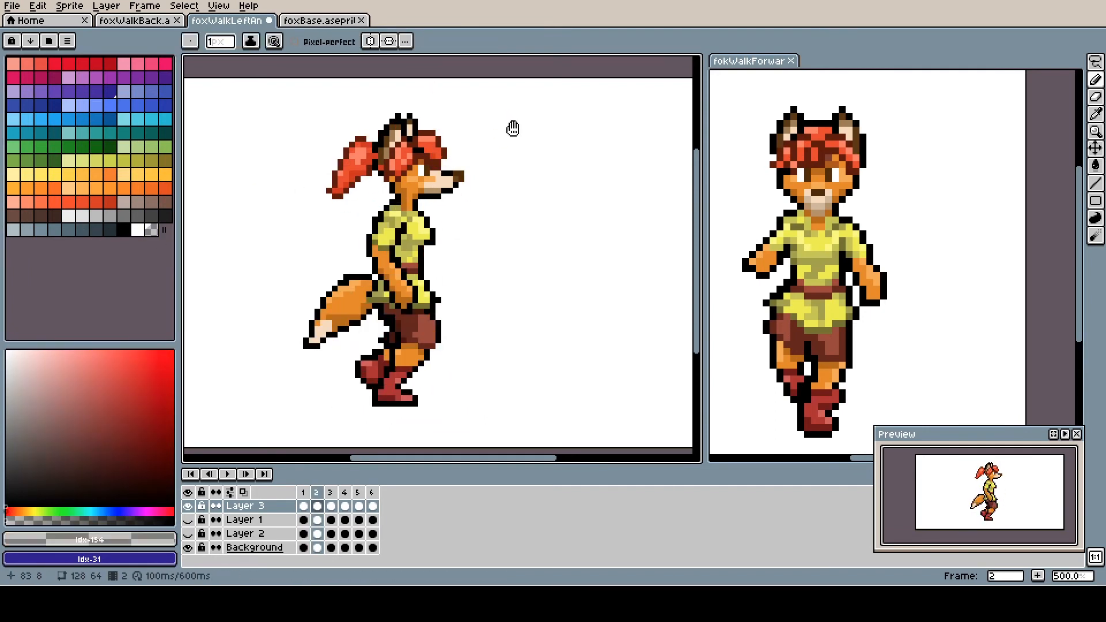
pyautogui.keyDown('alt'); pyautogui.click(444, 150); pyautogui.keyUp('alt')
pyautogui.press('Right')
pyautogui.press('Right')
pyautogui.press('Right')
pyautogui.keyDown('alt'); pyautogui.click(453, 151); pyautogui.keyUp('alt')
pyautogui.press('Right')
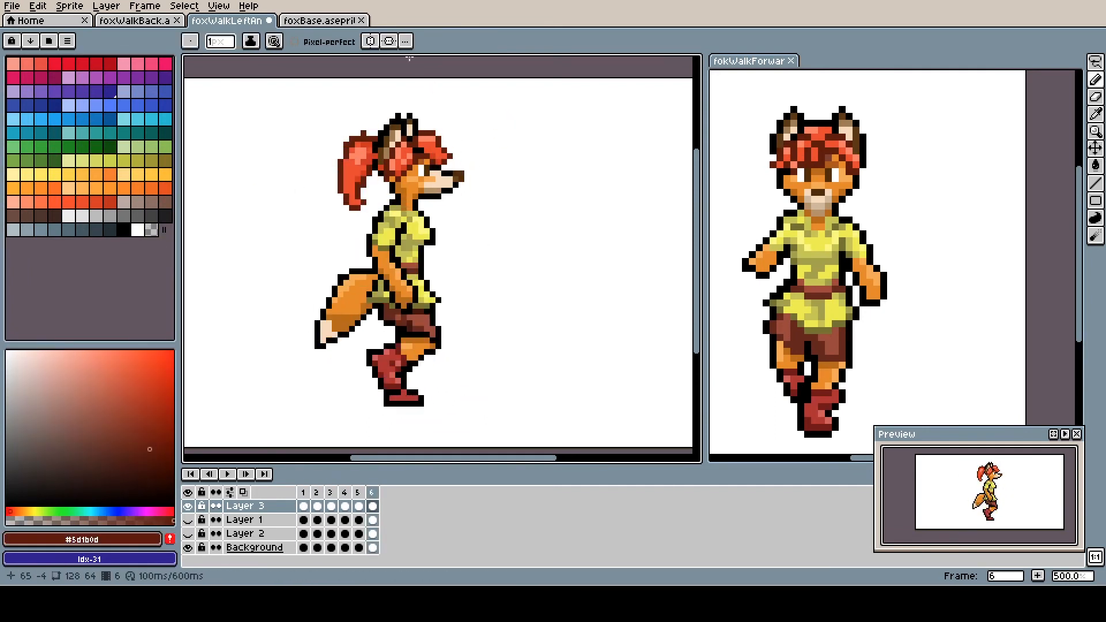
# Step: Extend the front of the fringe in frame 6 using dark red #5d1b0d and light red #f98069
pyautogui.keyDown('alt'); pyautogui.click(398, 433); pyautogui.keyUp('alt')
pyautogui.press('Right')
pyautogui.press('Left')
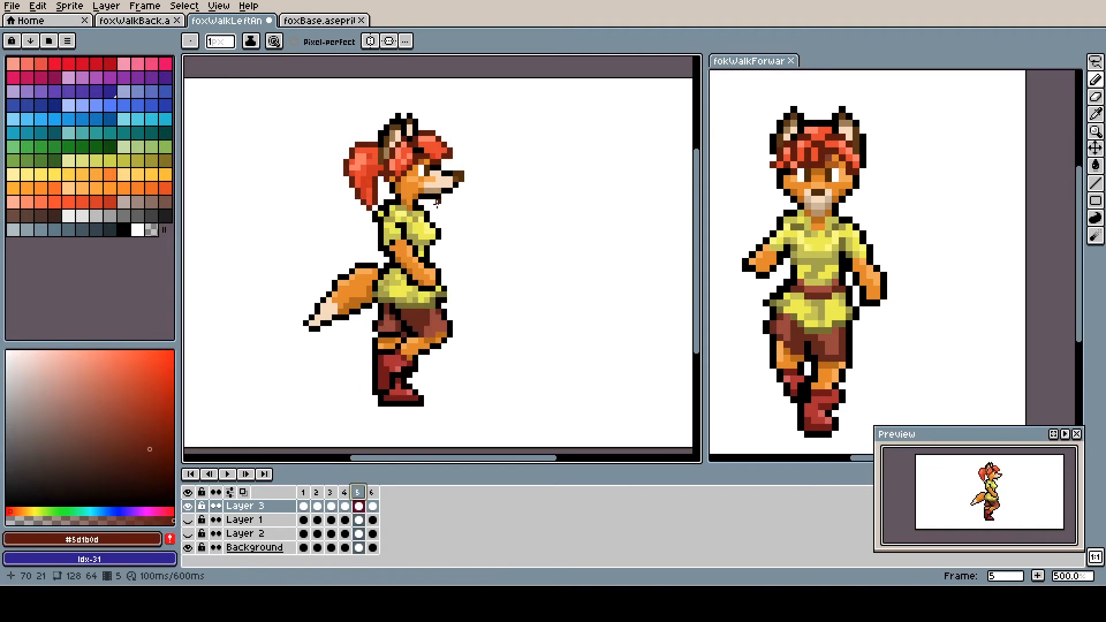
pyautogui.press('Left')
pyautogui.press('Right')
pyautogui.press('Right')
pyautogui.press('Right')
pyautogui.click(360, 492)
pyautogui.press('Right')
pyautogui.keyDown('alt'); pyautogui.click(363, 155); pyautogui.keyUp('alt')
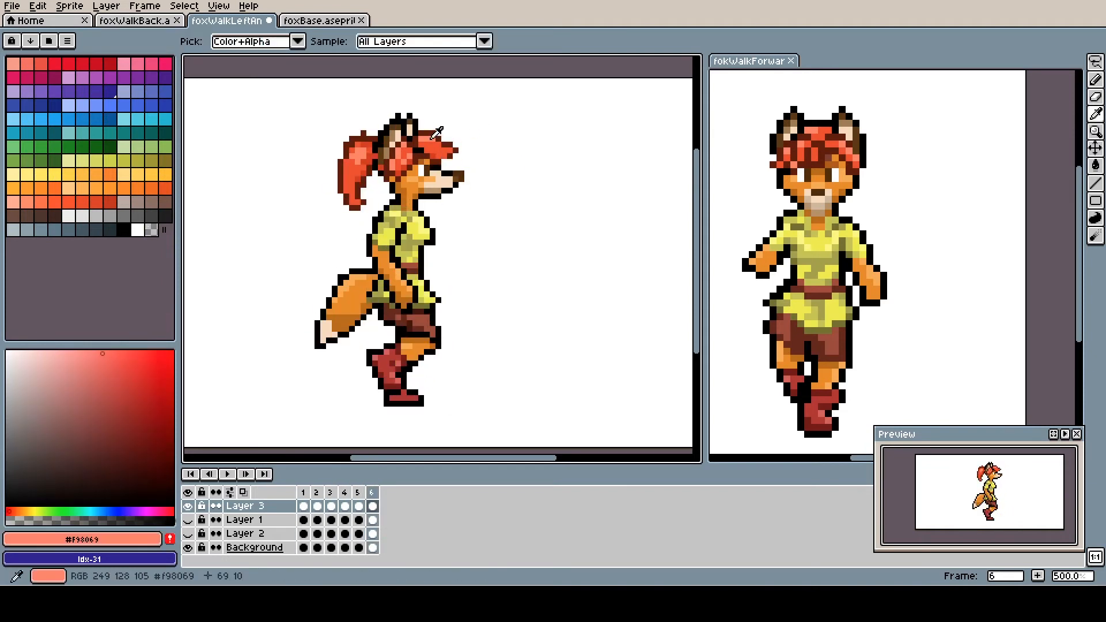
# Step: Step through the frames and touch up the fringe outline with dark red #5d1b0d
pyautogui.press('Left')
pyautogui.press('Left')
pyautogui.press('Left')
pyautogui.press('Left')
pyautogui.keyDown('alt'); pyautogui.click(522, 121); pyautogui.keyUp('alt')
pyautogui.click(361, 492)
pyautogui.keyDown('alt'); pyautogui.click(363, 135); pyautogui.keyUp('alt')
pyautogui.press('Left')
pyautogui.press('Left')
pyautogui.press('Right')
pyautogui.press('Right')
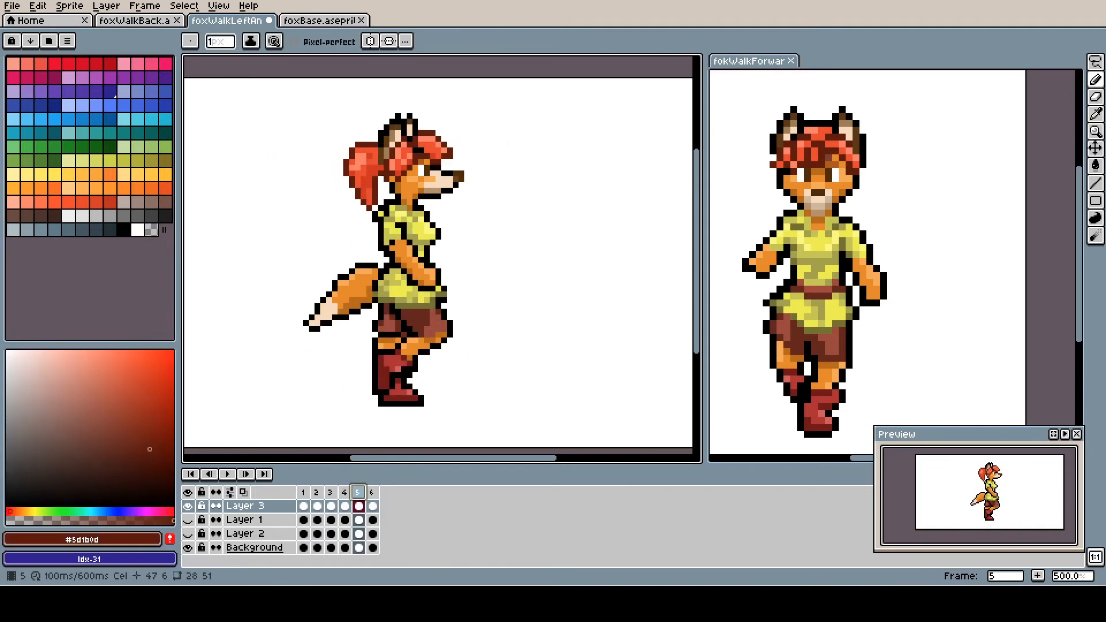
# Step: Compare the fringe across the frames and adjust its shading with red #cc3619
pyautogui.press('Right')
pyautogui.keyDown('alt'); pyautogui.click(425, 133); pyautogui.keyUp('alt')
pyautogui.press('Left')
pyautogui.press('Left')
pyautogui.press('Left')
pyautogui.press('Right')
pyautogui.press('Left')
pyautogui.press('Left')
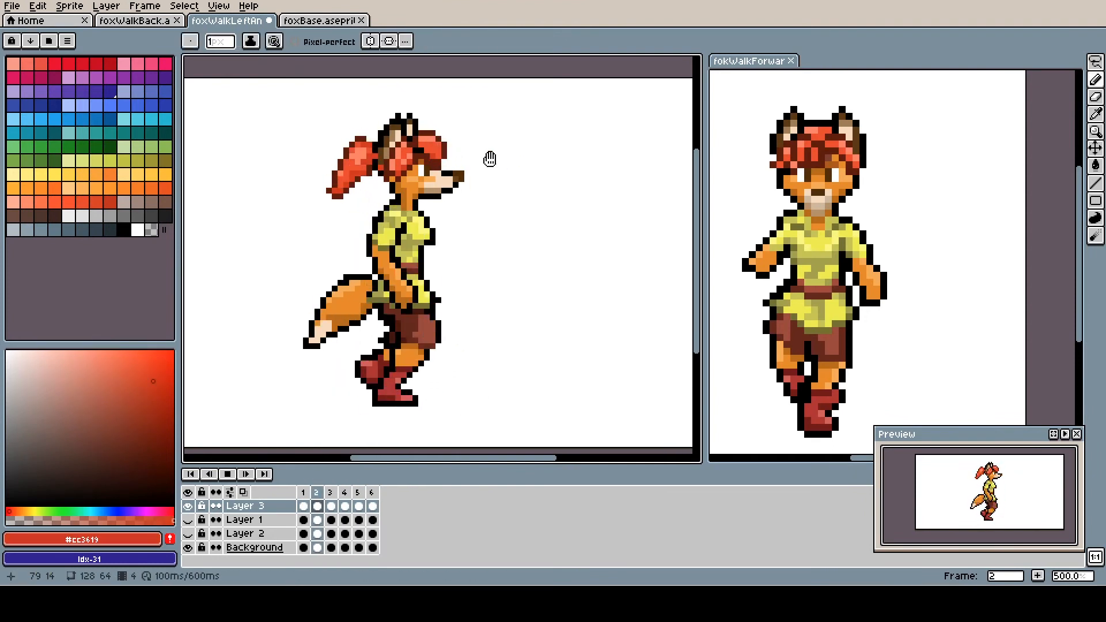
# Step: Reshape the top of frame 5's fringe, touch up details with brown #ac5914, save the file, and check the playback
pyautogui.press('Right')
pyautogui.press('Right')
pyautogui.keyDown('alt'); pyautogui.click(433, 144); pyautogui.keyUp('alt')
pyautogui.press('Right')
pyautogui.press('Right')
pyautogui.press('Right')
pyautogui.press('Left')
pyautogui.press('Left')
pyautogui.keyDown('alt'); pyautogui.click(434, 158); pyautogui.keyUp('alt')
pyautogui.keyDown('alt'); pyautogui.click(432, 163); pyautogui.keyUp('alt')
pyautogui.keyDown('alt'); pyautogui.click(432, 170); pyautogui.keyUp('alt')
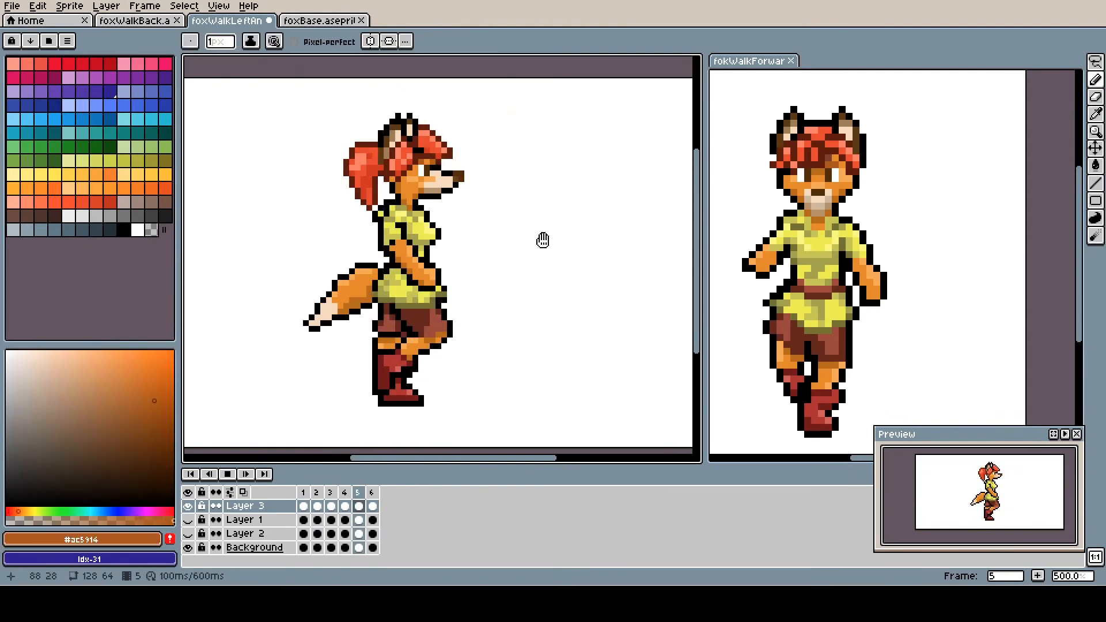
pyautogui.hotkey('ctrl', 's')
pyautogui.press('Return')
# Step: Switch to the foxWalkBack file, show the Background layer, hide Layer 2, and go to frame 1
pyautogui.click(133, 20)
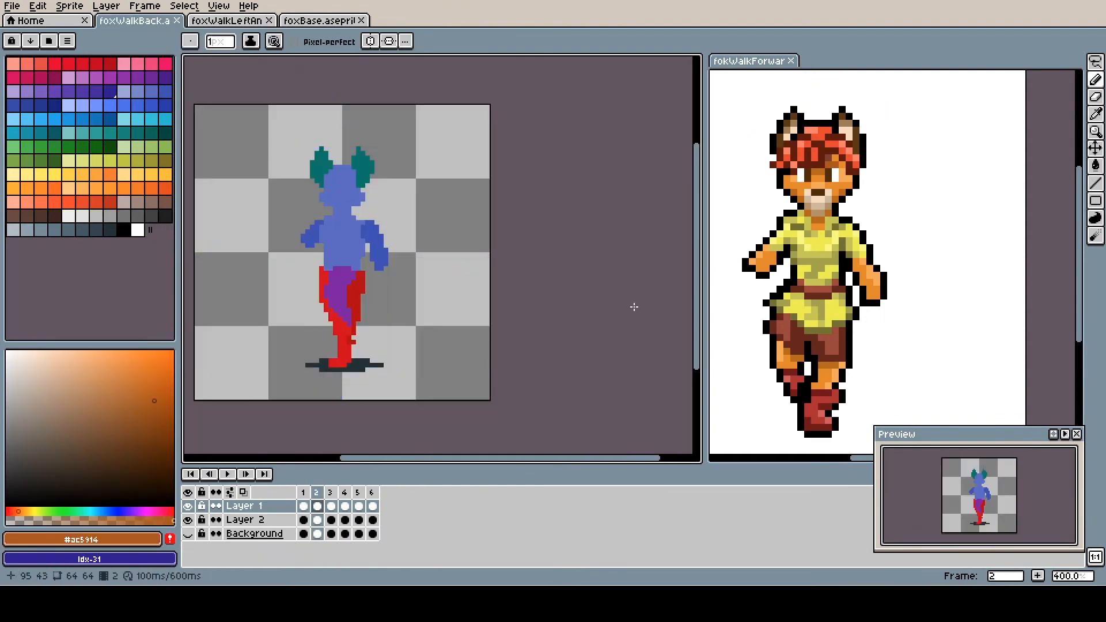
pyautogui.moveTo(513, 300); pyautogui.dragTo(633, 308)
pyautogui.press('Right')
pyautogui.click(188, 534)
pyautogui.click(188, 520)
pyautogui.press('Left')
pyautogui.press('Left')
# Step: Add a new layer above Layer 1 and lower Layer 1's opacity so it serves as a faint guide
pyautogui.hotkey('shift', 'n')
pyautogui.doubleClick(269, 520)
pyautogui.click(6, 506)
pyautogui.scroll(3, 451, 191)
# Step: Trace the back-view fox in frame 1 with black outlines for the ears, head, arms, torso, tail and legs on Layer 3
pyautogui.moveTo(450, 191)
pyautogui.mouseDown()
pyautogui.moveTo(488, 148)
pyautogui.moveTo(488, 205)
pyautogui.mouseUp()
pyautogui.press('Up')
pyautogui.moveTo(504, 304)
pyautogui.mouseDown()
pyautogui.moveTo(504, 278)
pyautogui.moveTo(539, 229)
pyautogui.moveTo(537, 290)
pyautogui.mouseUp()
pyautogui.keyDown('alt'); pyautogui.click(517, 208); pyautogui.keyUp('alt')
pyautogui.moveTo(507, 209)
pyautogui.mouseDown()
pyautogui.moveTo(512, 236)
pyautogui.moveTo(572, 227)
pyautogui.mouseUp()
pyautogui.moveTo(563, 254); pyautogui.dragTo(554, 319)
pyautogui.moveTo(581, 228); pyautogui.dragTo(582, 300)
pyautogui.moveTo(548, 323); pyautogui.dragTo(554, 213)
pyautogui.moveTo(495, 219); pyautogui.dragTo(529, 226)
pyautogui.moveTo(483, 415); pyautogui.dragTo(523, 334)
pyautogui.moveTo(532, 346); pyautogui.dragTo(571, 225)
pyautogui.moveTo(488, 221); pyautogui.dragTo(495, 376)
# Step: Fill the back of the fox's hair in frame 1 with orange-red and its neck with orange #e38a22, sampled from the reference fox
pyautogui.keyDown('alt'); pyautogui.click(820, 131); pyautogui.keyUp('alt')
pyautogui.moveTo(511, 162); pyautogui.dragTo(557, 190)
pyautogui.moveTo(551, 128); pyautogui.dragTo(556, 97)
pyautogui.moveTo(498, 177); pyautogui.dragTo(507, 197)
pyautogui.keyDown('alt'); pyautogui.click(791, 185); pyautogui.keyUp('alt')
pyautogui.moveTo(517, 205); pyautogui.dragTo(516, 214)
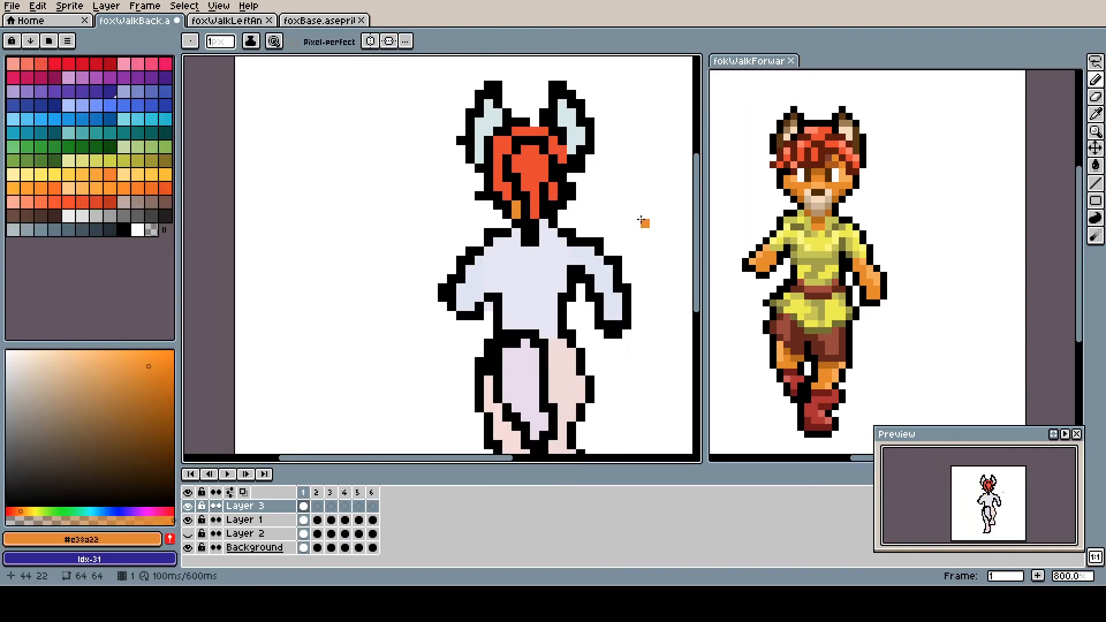
# Step: Fill the shirt with yellow and the arms with orange in frame 1, adding a lighter highlight to the ponytail
pyautogui.keyDown('alt'); pyautogui.click(813, 236); pyautogui.keyUp('alt')
pyautogui.moveTo(488, 288)
pyautogui.mouseDown()
pyautogui.moveTo(543, 233)
pyautogui.moveTo(545, 184)
pyautogui.mouseUp()
pyautogui.keyDown('alt'); pyautogui.click(813, 155); pyautogui.keyUp('alt')
pyautogui.moveTo(542, 231); pyautogui.dragTo(501, 183)
pyautogui.keyDown('alt'); pyautogui.click(490, 209); pyautogui.keyUp('alt')
pyautogui.moveTo(468, 230)
pyautogui.mouseDown()
pyautogui.moveTo(511, 278)
pyautogui.moveTo(534, 209)
pyautogui.moveTo(575, 266)
pyautogui.mouseUp()
pyautogui.keyDown('alt'); pyautogui.click(865, 271); pyautogui.keyUp('alt')
pyautogui.moveTo(415, 242); pyautogui.dragTo(517, 268)
# Step: Paint the brown belt in frame 1 and shade the shirt folds and sleeves with darker yellows such as #a5a84d
pyautogui.keyDown('alt'); pyautogui.click(461, 230); pyautogui.keyUp('alt')
pyautogui.keyDown('alt'); pyautogui.click(820, 288); pyautogui.keyUp('alt')
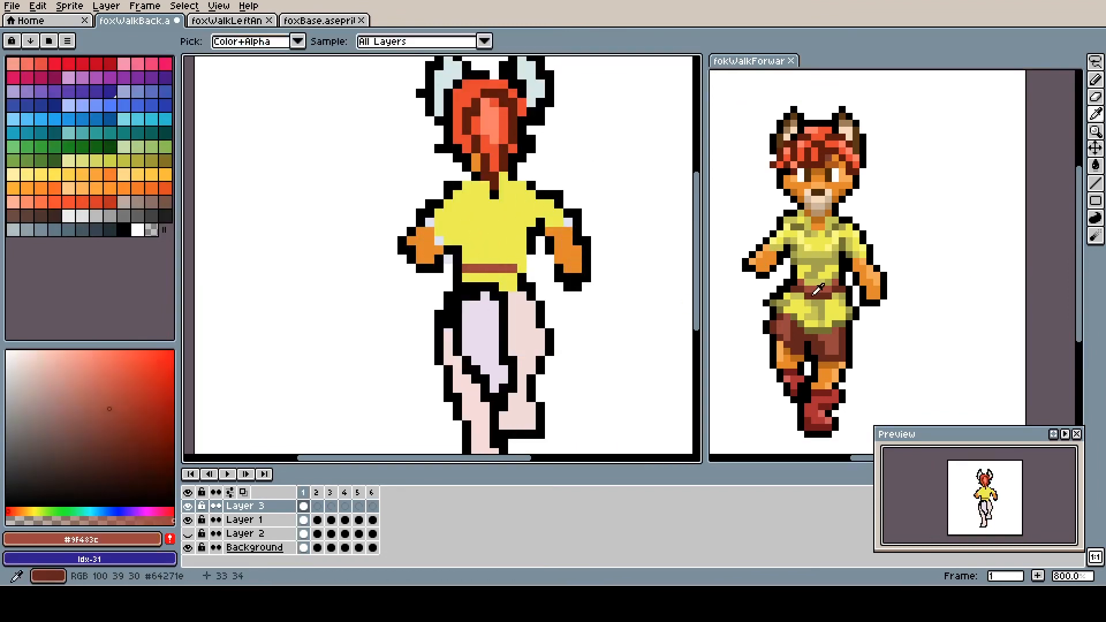
pyautogui.keyDown('alt'); pyautogui.click(818, 263); pyautogui.keyUp('alt')
pyautogui.moveTo(467, 241)
pyautogui.mouseDown()
pyautogui.moveTo(512, 232)
pyautogui.moveTo(467, 213)
pyautogui.mouseUp()
pyautogui.click(467, 254)
pyautogui.click(522, 253)
pyautogui.keyDown('alt'); pyautogui.click(563, 242); pyautogui.keyUp('alt')
pyautogui.keyDown('alt'); pyautogui.click(807, 227); pyautogui.keyUp('alt')
pyautogui.moveTo(531, 214); pyautogui.dragTo(536, 222)
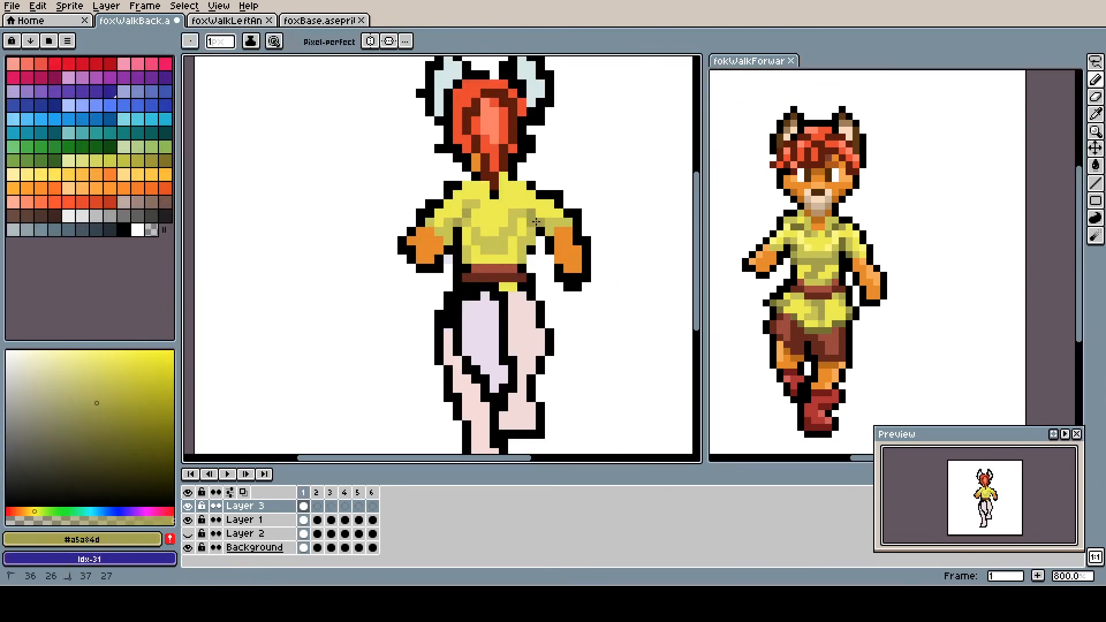
pyautogui.keyDown('alt'); pyautogui.click(523, 213); pyautogui.keyUp('alt')
# Step: Fill the left side of the shorts with browns and the tail with orange #e38a22 in frame 1
pyautogui.moveTo(518, 186)
pyautogui.mouseDown()
pyautogui.moveTo(530, 196)
pyautogui.moveTo(488, 176)
pyautogui.mouseUp()
pyautogui.keyDown('alt'); pyautogui.click(434, 274); pyautogui.keyUp('alt')
pyautogui.moveTo(439, 253); pyautogui.dragTo(432, 276)
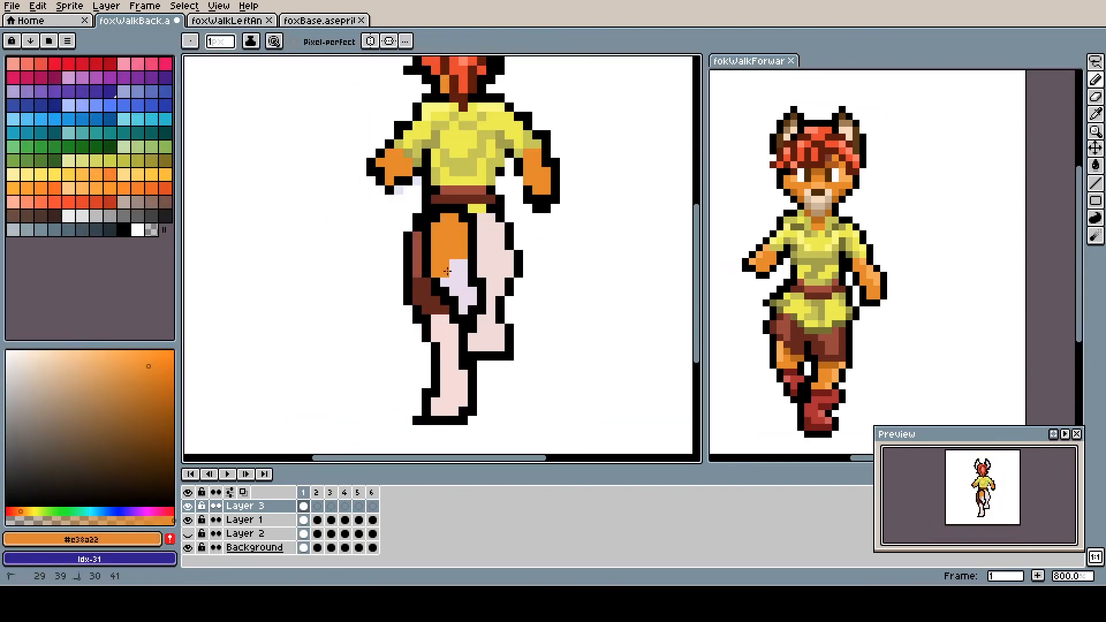
# Step: Dock the foxWalkLeftAnim file beside the fokWalkForward reference so its side-view fox shows as a colour reference
pyautogui.click(241, 21)
pyautogui.click(134, 21)
pyautogui.click(320, 21)
pyautogui.moveTo(232, 21); pyautogui.dragTo(749, 60)
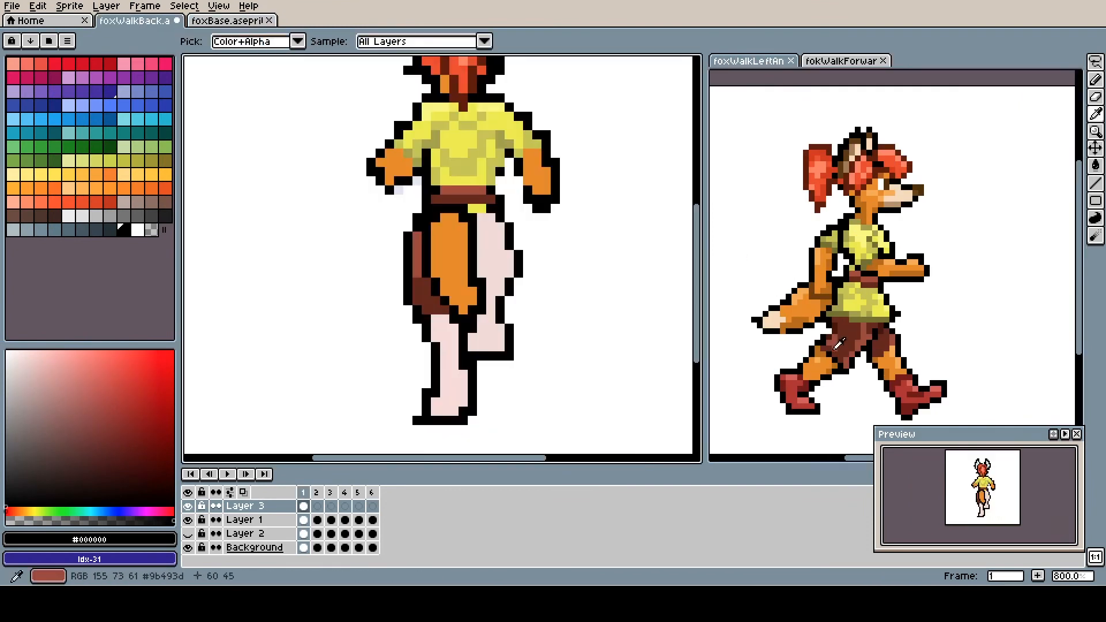
# Step: Shade the arms with darker and lighter orange, then colour the supporting leg orange and its boot red in frame 1
pyautogui.keyDown('alt'); pyautogui.click(896, 262); pyautogui.keyUp('alt')
pyautogui.moveTo(399, 154); pyautogui.dragTo(380, 163)
pyautogui.moveTo(469, 196); pyautogui.dragTo(468, 234)
pyautogui.keyDown('alt'); pyautogui.click(821, 291); pyautogui.keyUp('alt')
pyautogui.moveTo(547, 202)
pyautogui.mouseDown()
pyautogui.moveTo(546, 222)
pyautogui.moveTo(528, 210)
pyautogui.mouseUp()
pyautogui.moveTo(484, 291); pyautogui.dragTo(529, 235)
pyautogui.hotkey('ctrl', 's')
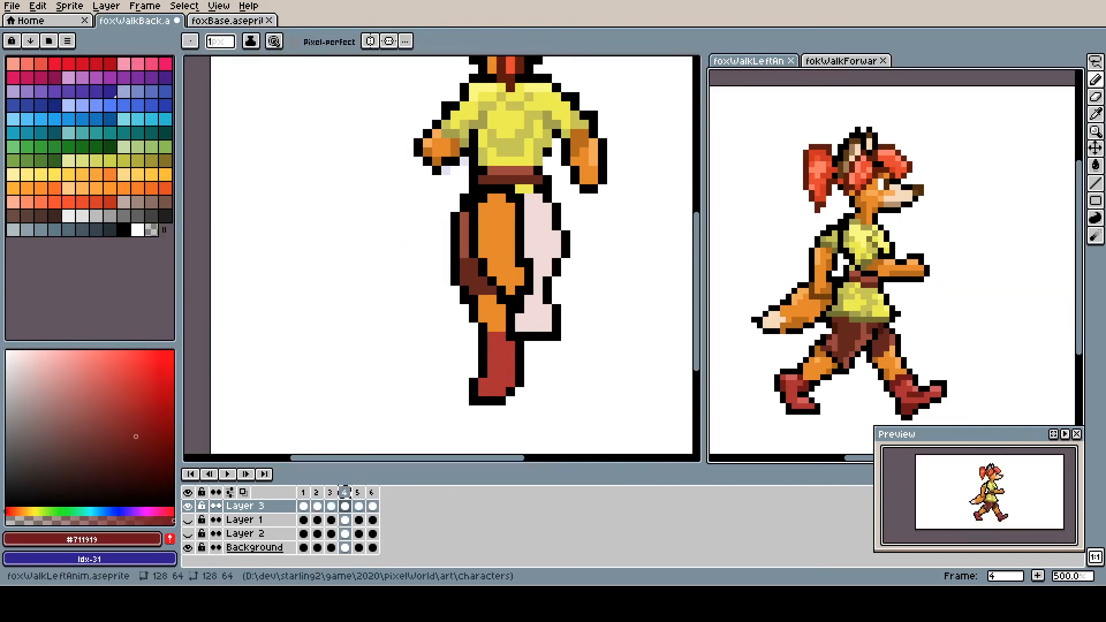
# Step: Shade the supporting boot and colour the raised leg with dark brown shorts, orange skin and a red boot shaded #711919
pyautogui.keyDown('alt'); pyautogui.click(496, 355); pyautogui.keyUp('alt')
pyautogui.moveTo(550, 230); pyautogui.dragTo(514, 270)
pyautogui.keyDown('alt'); pyautogui.click(438, 322); pyautogui.keyUp('alt')
pyautogui.moveTo(502, 242); pyautogui.dragTo(518, 291)
pyautogui.keyDown('alt'); pyautogui.click(472, 315); pyautogui.keyUp('alt')
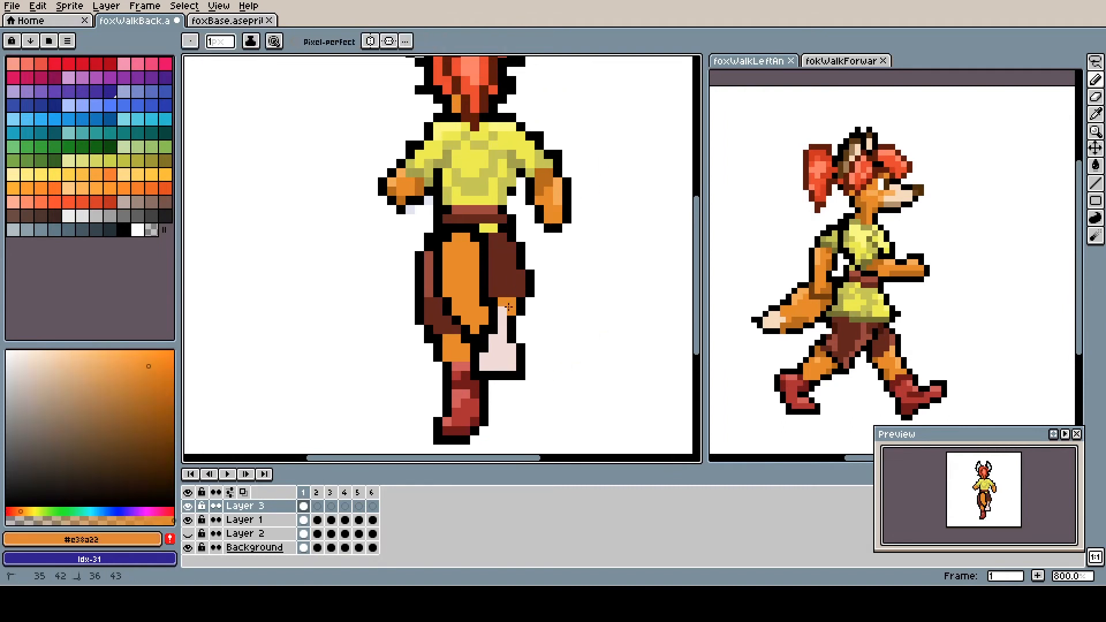
pyautogui.keyDown('alt'); pyautogui.click(464, 409); pyautogui.keyUp('alt')
pyautogui.moveTo(502, 340); pyautogui.dragTo(512, 371)
pyautogui.moveTo(523, 228); pyautogui.dragTo(525, 235)
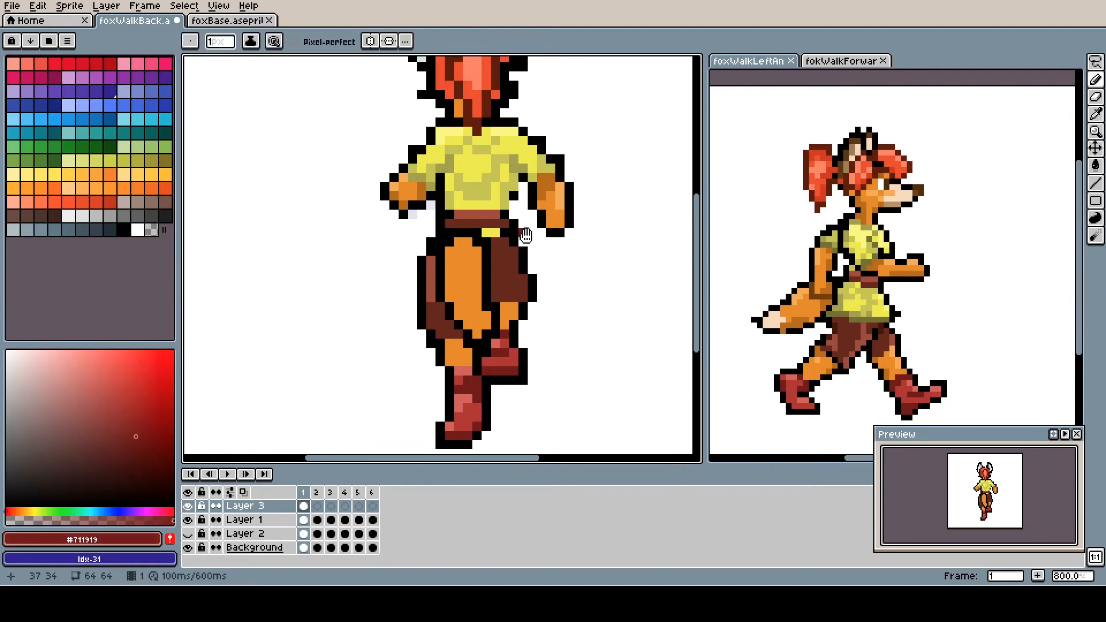
# Step: Draw the yellow shirt hem over the shorts with a black outline, and colour the tail tip cream and the ears brown #5b3a15
pyautogui.moveTo(425, 271)
pyautogui.mouseDown()
pyautogui.moveTo(443, 253)
pyautogui.moveTo(500, 275)
pyautogui.mouseUp()
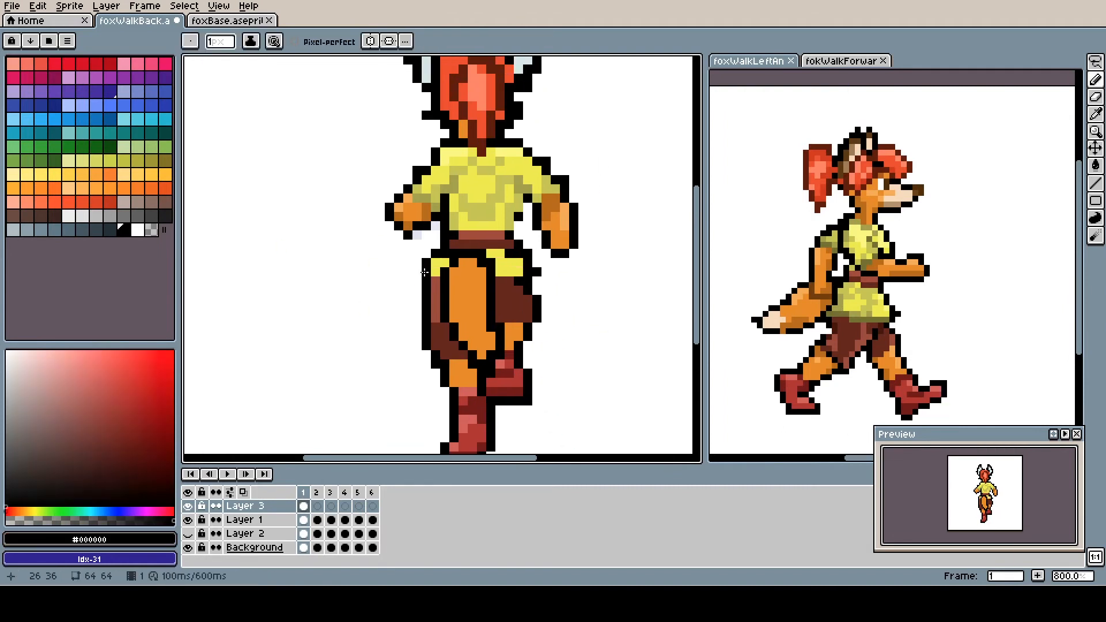
pyautogui.moveTo(501, 279); pyautogui.dragTo(536, 272)
pyautogui.keyDown('alt'); pyautogui.click(500, 259); pyautogui.keyUp('alt')
pyautogui.moveTo(500, 242); pyautogui.dragTo(487, 255)
pyautogui.moveTo(486, 255); pyautogui.dragTo(490, 214)
pyautogui.moveTo(476, 300); pyautogui.dragTo(455, 330)
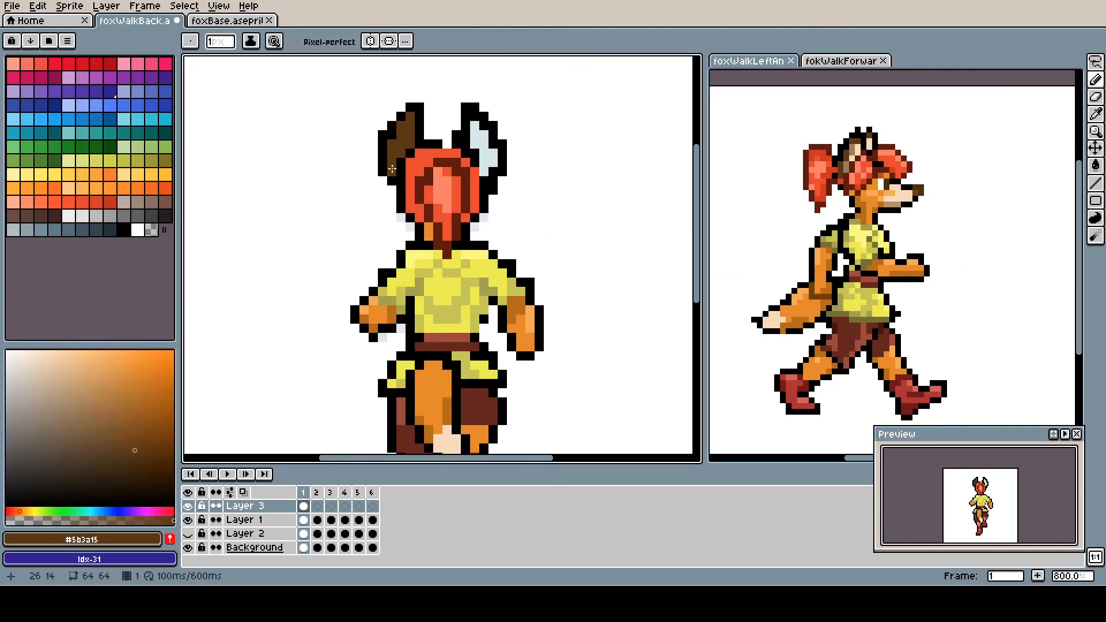
pyautogui.keyDown('alt'); pyautogui.click(461, 159); pyautogui.keyUp('alt')
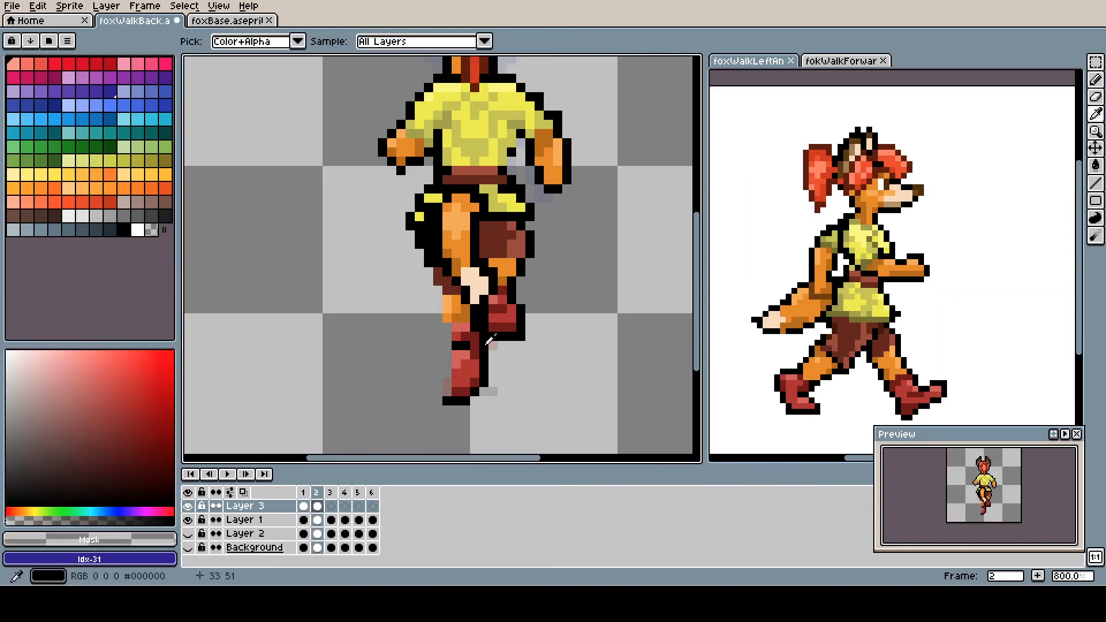
# Step: Widen the tail in frame 2 with orange #e38a22 and redraw the supporting leg and its red boot
pyautogui.click(482, 208)
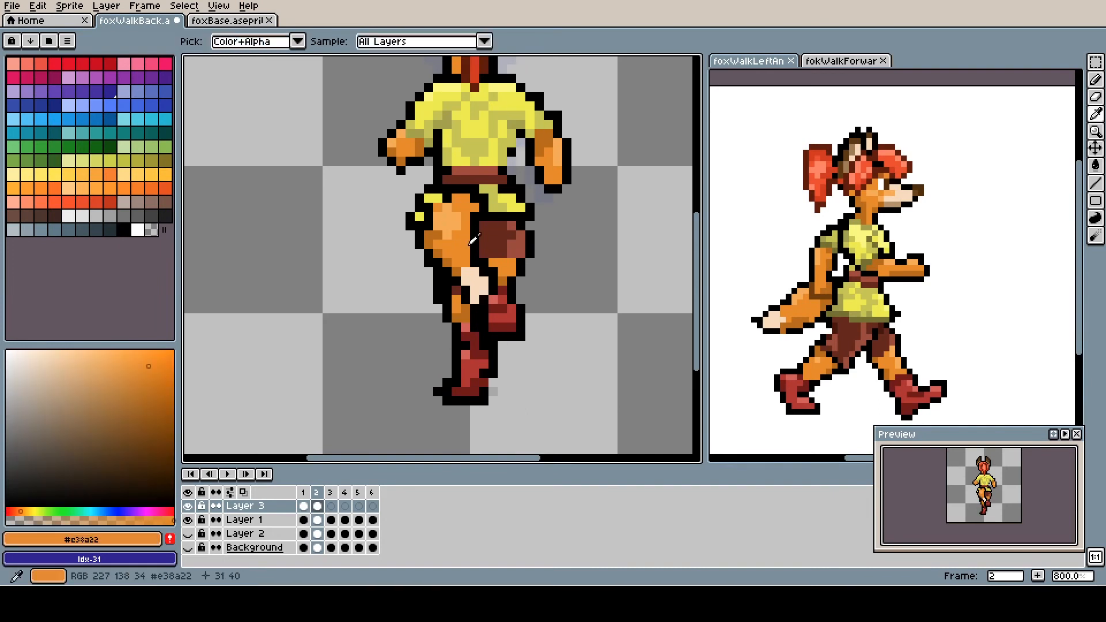
pyautogui.press('b')
pyautogui.moveTo(465, 266)
pyautogui.mouseDown()
pyautogui.moveTo(462, 296)
pyautogui.moveTo(491, 349)
pyautogui.moveTo(472, 390)
pyautogui.mouseUp()
pyautogui.keyDown('alt'); pyautogui.click(445, 386); pyautogui.keyUp('alt')
pyautogui.keyDown('alt'); pyautogui.click(472, 348); pyautogui.keyUp('alt')
pyautogui.keyDown('alt'); pyautogui.click(463, 359); pyautogui.keyUp('alt')
pyautogui.keyDown('alt'); pyautogui.click(482, 414); pyautogui.keyUp('alt')
pyautogui.press('Left')
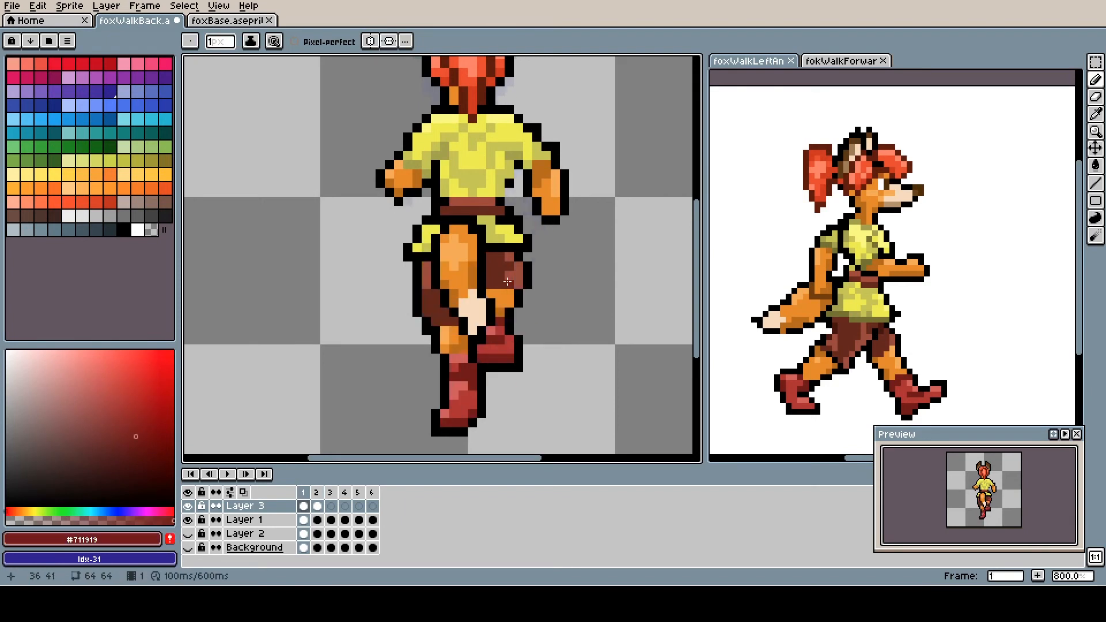
# Step: Shorten the raised leg and its red boot in frame 2 and reshape the lower outline around them
pyautogui.press('Right')
pyautogui.keyDown('alt'); pyautogui.click(489, 299); pyautogui.keyUp('alt')
pyautogui.keyDown('alt'); pyautogui.click(488, 299); pyautogui.keyUp('alt')
pyautogui.moveTo(491, 304); pyautogui.dragTo(499, 320)
pyautogui.keyDown('alt'); pyautogui.click(508, 312); pyautogui.keyUp('alt')
pyautogui.moveTo(508, 320); pyautogui.dragTo(499, 329)
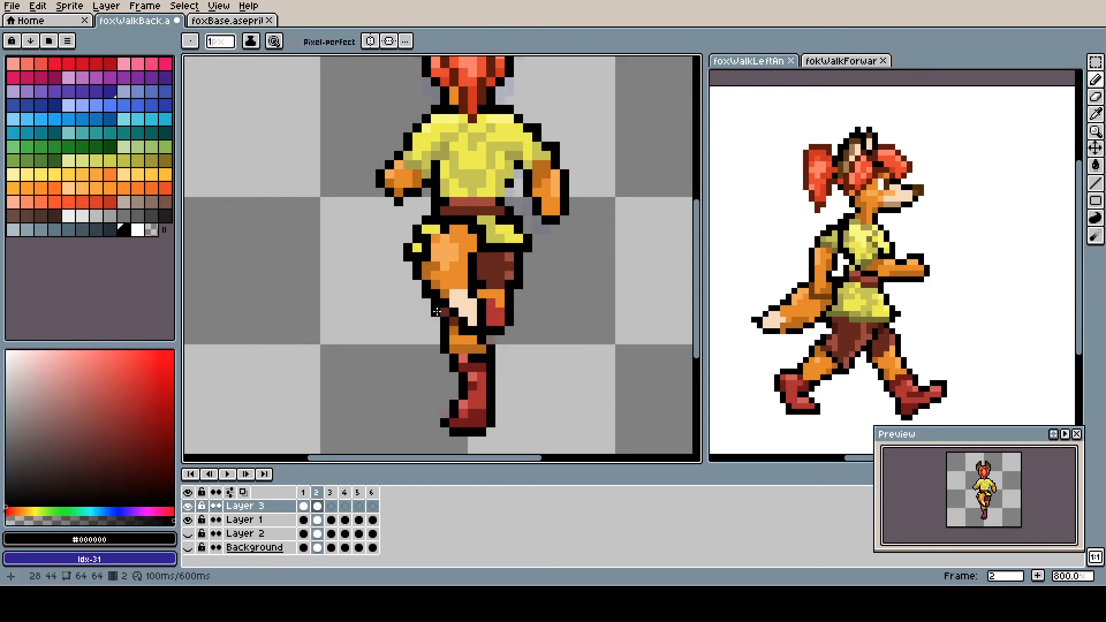
# Step: Clean up the outlines beside the tail, hem and supporting leg in frame 2, comparing against frame 1
pyautogui.moveTo(437, 312); pyautogui.dragTo(435, 331)
pyautogui.keyDown('alt'); pyautogui.click(463, 378); pyautogui.keyUp('alt')
pyautogui.moveTo(533, 331); pyautogui.dragTo(531, 349)
pyautogui.keyDown('alt'); pyautogui.click(486, 259); pyautogui.keyUp('alt')
pyautogui.click(412, 285)
pyautogui.press('Left')
pyautogui.press('Right')
# Step: Redraw the left arm in frame 2 shorter and tucked against the body, and thicken the black outline inside the right arm
pyautogui.keyDown('alt'); pyautogui.click(537, 207); pyautogui.keyUp('alt')
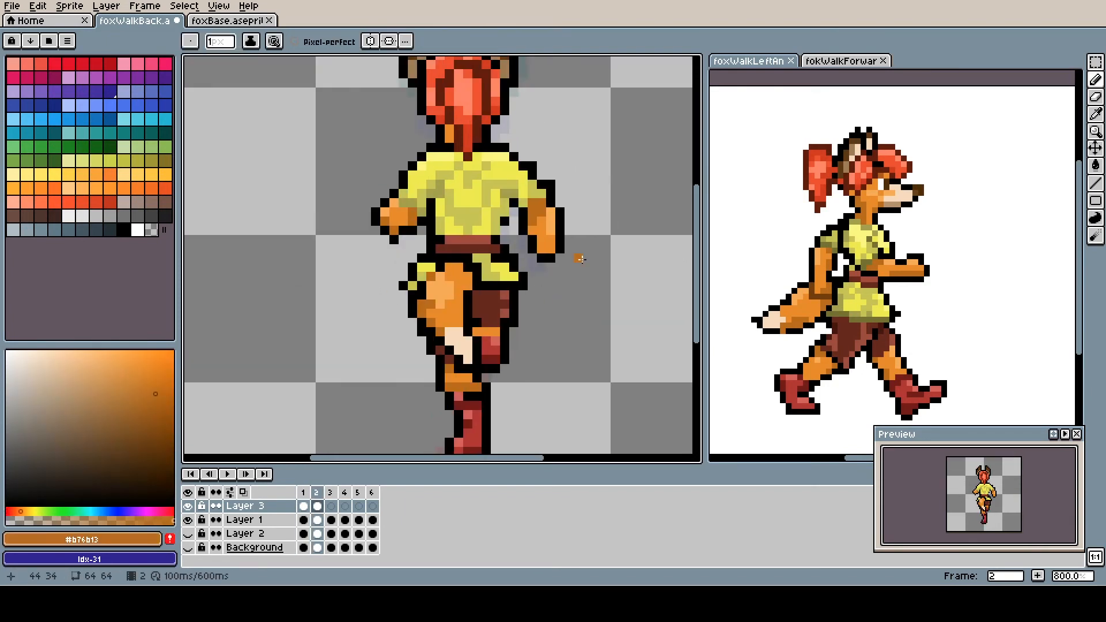
pyautogui.keyDown('alt'); pyautogui.click(412, 199); pyautogui.keyUp('alt')
pyautogui.rightClick(420, 225)
pyautogui.moveTo(420, 224); pyautogui.dragTo(401, 275)
pyautogui.keyDown('alt'); pyautogui.click(397, 255); pyautogui.keyUp('alt')
pyautogui.click(405, 256)
pyautogui.keyDown('alt'); pyautogui.click(489, 269); pyautogui.keyUp('alt')
pyautogui.moveTo(498, 259); pyautogui.dragTo(508, 296)
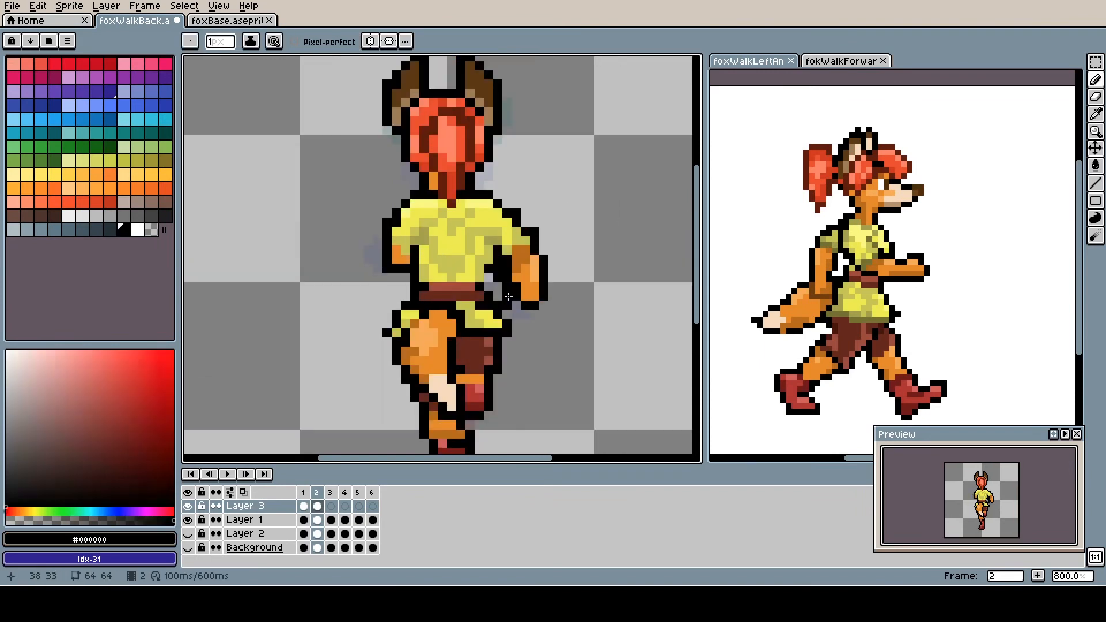
# Step: Reshape and recolour the right arm in frame 2 so it hangs straight, and adjust the sleeve shading with #a5a84d
pyautogui.keyDown('alt'); pyautogui.click(519, 245); pyautogui.keyUp('alt')
pyautogui.moveTo(433, 172); pyautogui.dragTo(504, 227)
pyautogui.keyDown('alt'); pyautogui.click(476, 193); pyautogui.keyUp('alt')
pyautogui.keyDown('alt'); pyautogui.click(522, 209); pyautogui.keyUp('alt')
pyautogui.keyDown('alt'); pyautogui.click(515, 197); pyautogui.keyUp('alt')
pyautogui.moveTo(513, 213)
pyautogui.mouseDown()
pyautogui.moveTo(513, 237)
pyautogui.moveTo(476, 237)
pyautogui.mouseUp()
pyautogui.keyDown('alt'); pyautogui.click(550, 280); pyautogui.keyUp('alt')
pyautogui.hotkey('ctrl', 'z')
pyautogui.press('Left')
pyautogui.keyDown('alt'); pyautogui.click(457, 282); pyautogui.keyUp('alt')
pyautogui.press('Right')
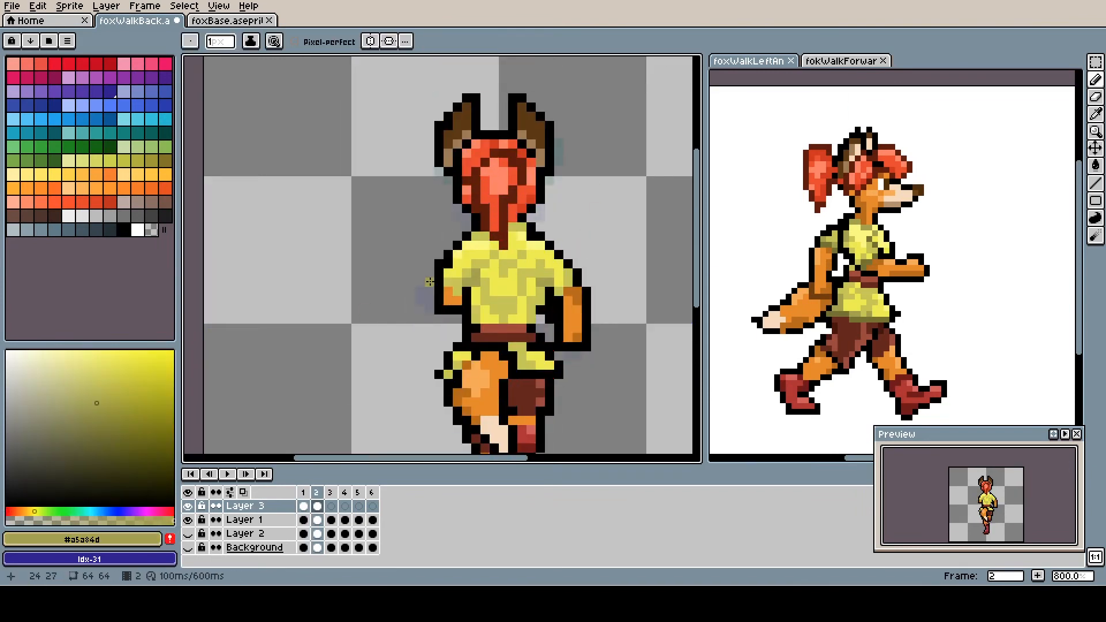
# Step: Rework the dark strands and highlights at the top of frame 2's hair with orange-red #e5492b and save the file
pyautogui.keyDown('alt'); pyautogui.click(513, 154); pyautogui.keyUp('alt')
pyautogui.moveTo(485, 151); pyautogui.dragTo(512, 146)
pyautogui.press('Left')
pyautogui.keyDown('alt'); pyautogui.click(490, 152); pyautogui.keyUp('alt')
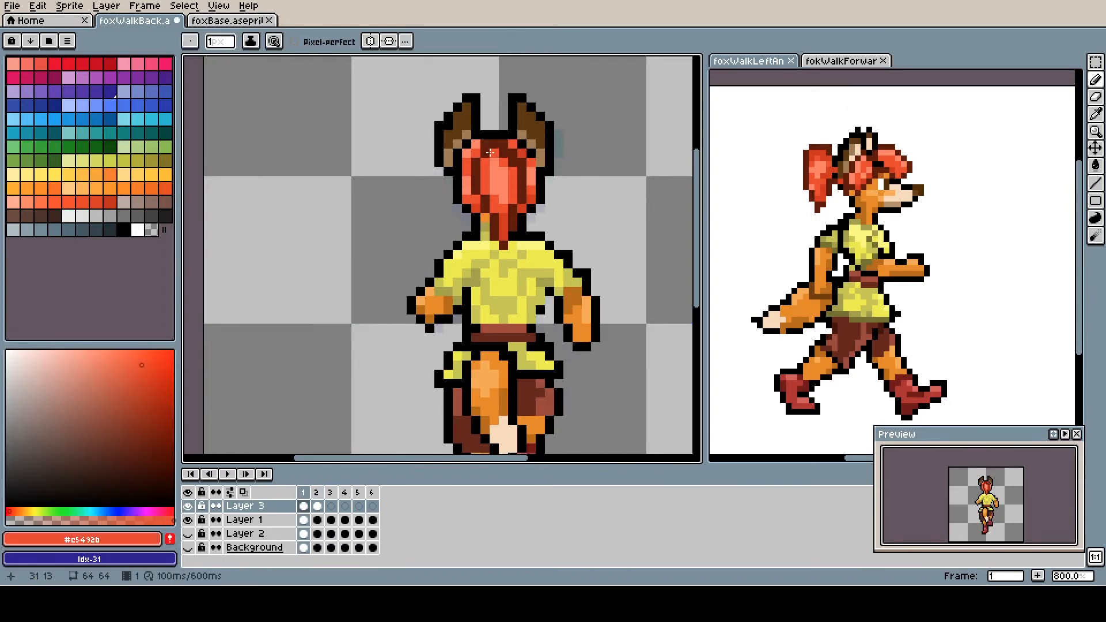
pyautogui.press('Right')
pyautogui.keyDown('alt'); pyautogui.click(499, 185); pyautogui.keyUp('alt')
pyautogui.hotkey('ctrl', 's')
pyautogui.press('Left')
pyautogui.press('Right')
pyautogui.keyDown('alt'); pyautogui.click(513, 218); pyautogui.keyUp('alt')
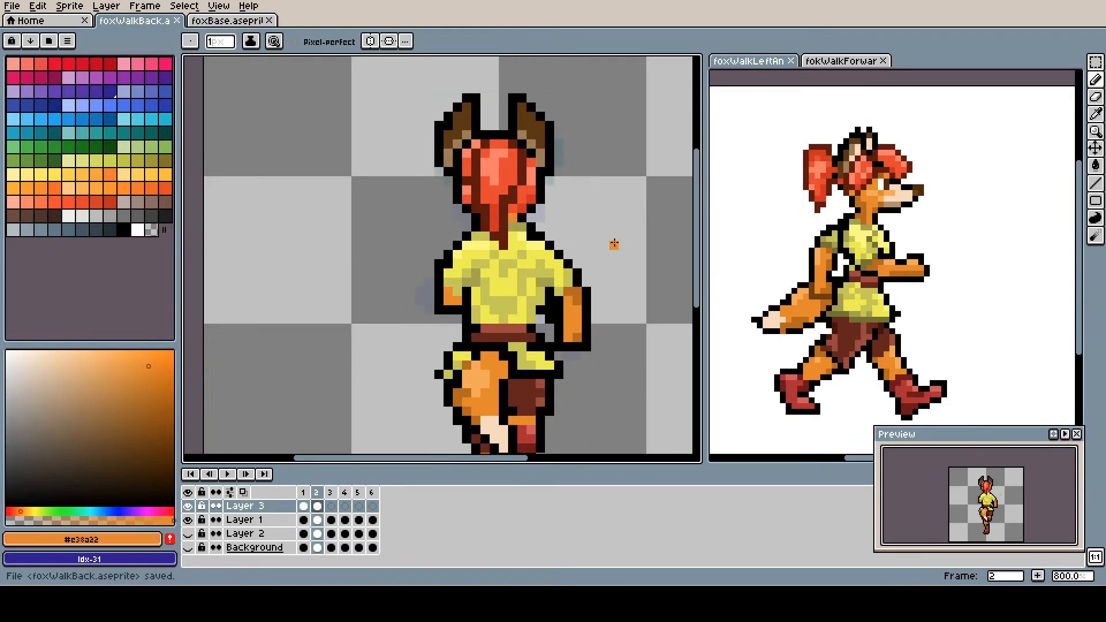
# Step: Lasso the fox's upper body in frame 2, shift it down one pixel and deselect
pyautogui.scroll(-1, 513, 194)
pyautogui.press('q')
pyautogui.moveTo(450, 193); pyautogui.dragTo(442, 209)
pyautogui.press('Down')
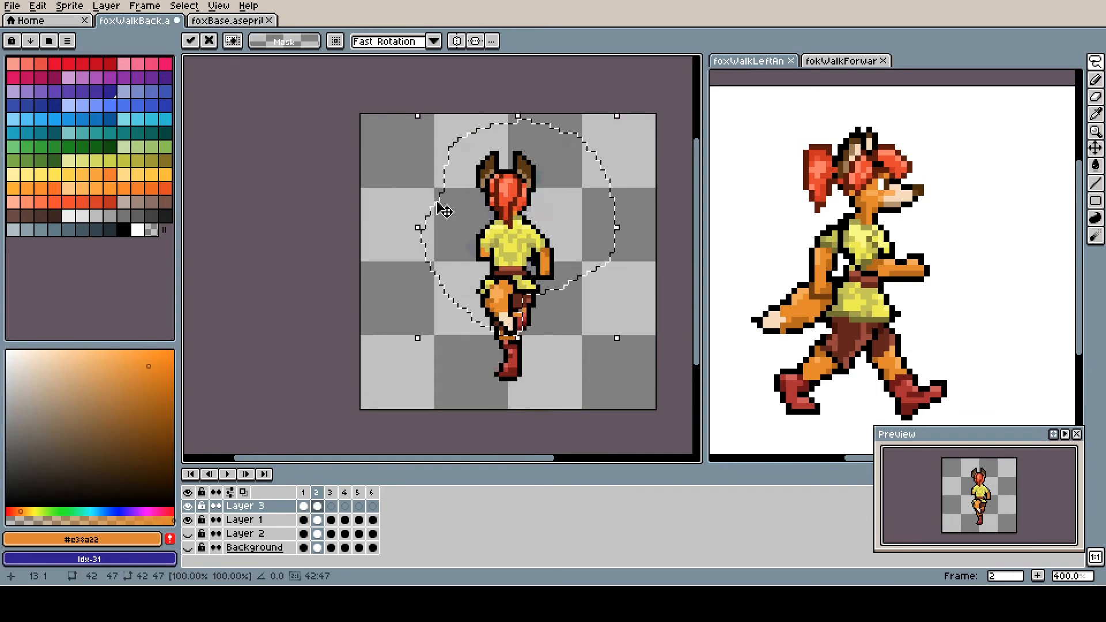
pyautogui.hotkey('ctrl', 'd')
# Step: Refine the ponytail's highlights and strands in frame 2 using orange-red #e5492b
pyautogui.press('b')
pyautogui.scroll(1, 520, 323)
pyautogui.keyDown('alt'); pyautogui.click(520, 282); pyautogui.keyUp('alt')
pyautogui.scroll(-1, 572, 257)
pyautogui.scroll(1, 573, 255)
pyautogui.keyDown('alt'); pyautogui.click(498, 236); pyautogui.keyUp('alt')
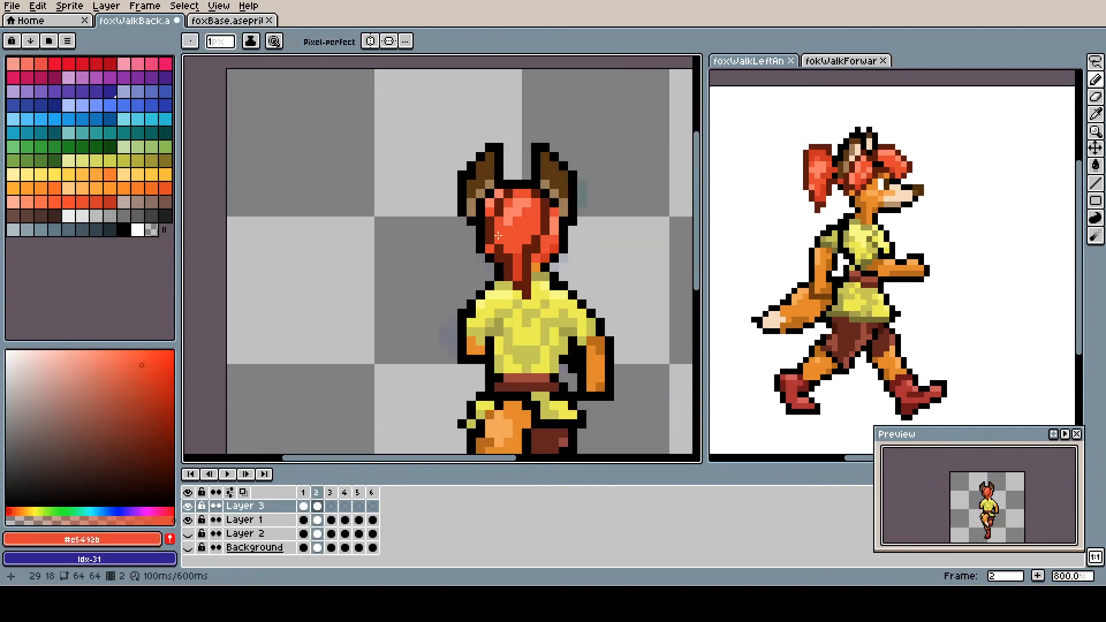
pyautogui.scroll(-1, 605, 268)
pyautogui.scroll(1, 514, 298)
pyautogui.moveTo(515, 298); pyautogui.dragTo(414, 178)
# Step: Touch up the base of the tail and the raised leg in frame 2, using frame 1 for comparison
pyautogui.keyDown('alt'); pyautogui.click(500, 256); pyautogui.keyUp('alt')
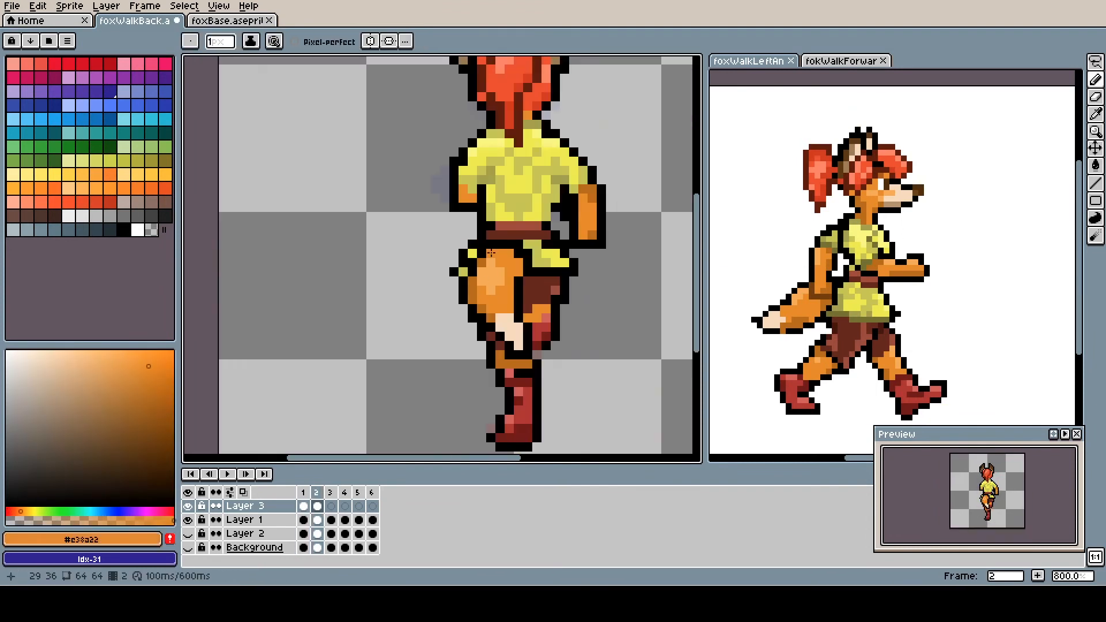
pyautogui.press('Left')
pyautogui.press('Right')
pyautogui.keyDown('alt'); pyautogui.click(542, 340); pyautogui.keyUp('alt')
pyautogui.press('Left')
pyautogui.keyDown('alt'); pyautogui.click(571, 311); pyautogui.keyUp('alt')
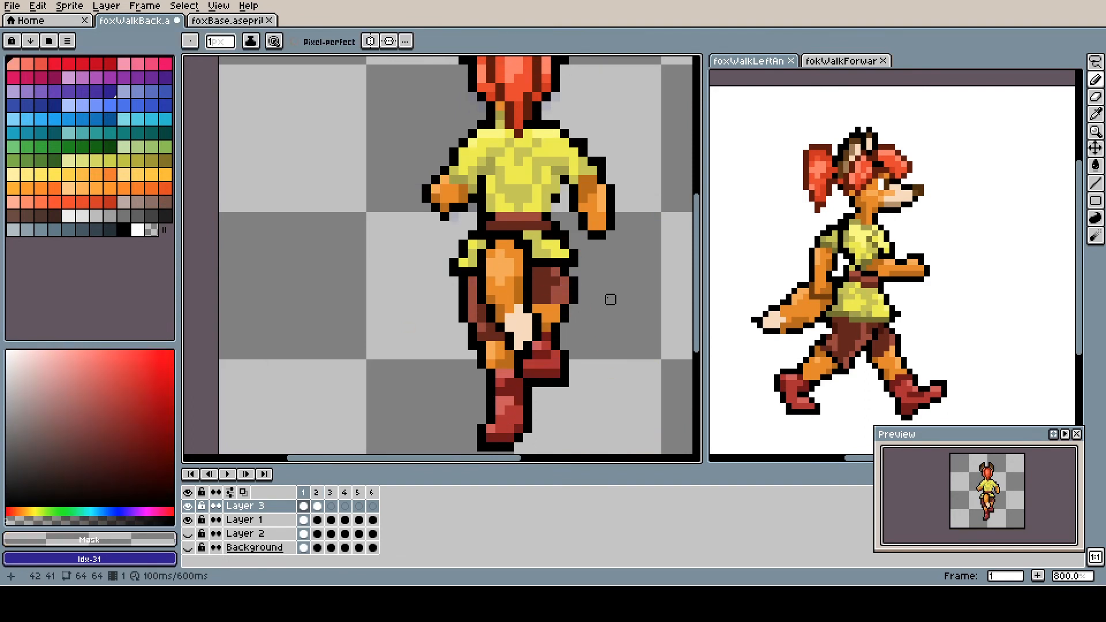
# Step: Redraw the right hand in frame 2 angled outward with orange #e38a22 and a black outline, comparing against frame 1
pyautogui.press('Right')
pyautogui.press('Left')
pyautogui.click(589, 227)
pyautogui.press('Right')
pyautogui.keyDown('alt'); pyautogui.click(624, 213); pyautogui.keyUp('alt')
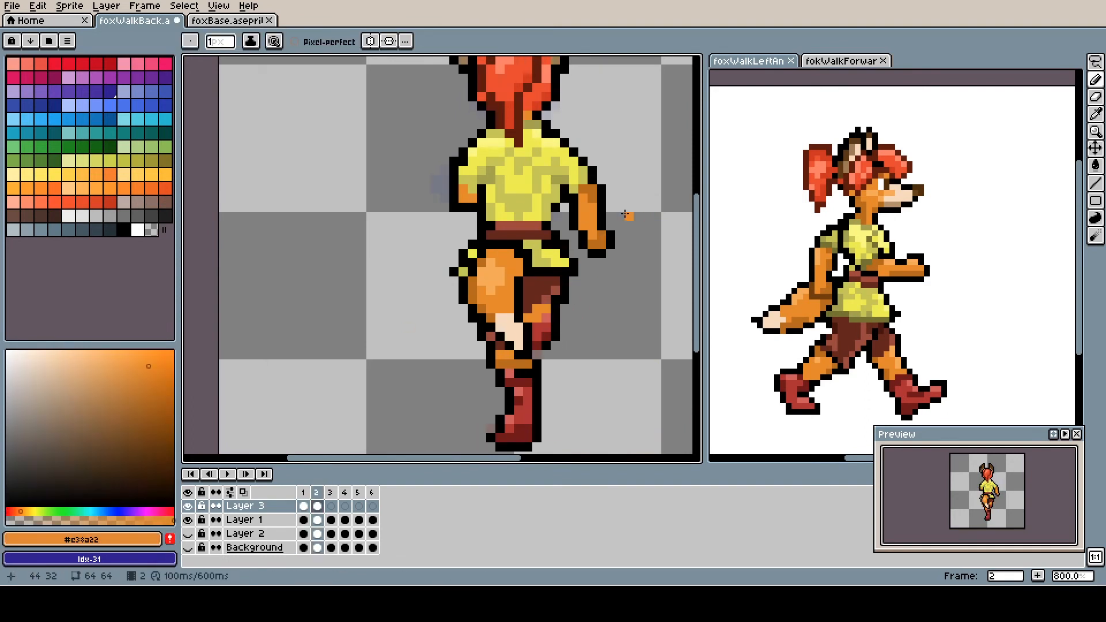
pyautogui.press('Left')
pyautogui.press('Right')
pyautogui.scroll(-1, 656, 234)
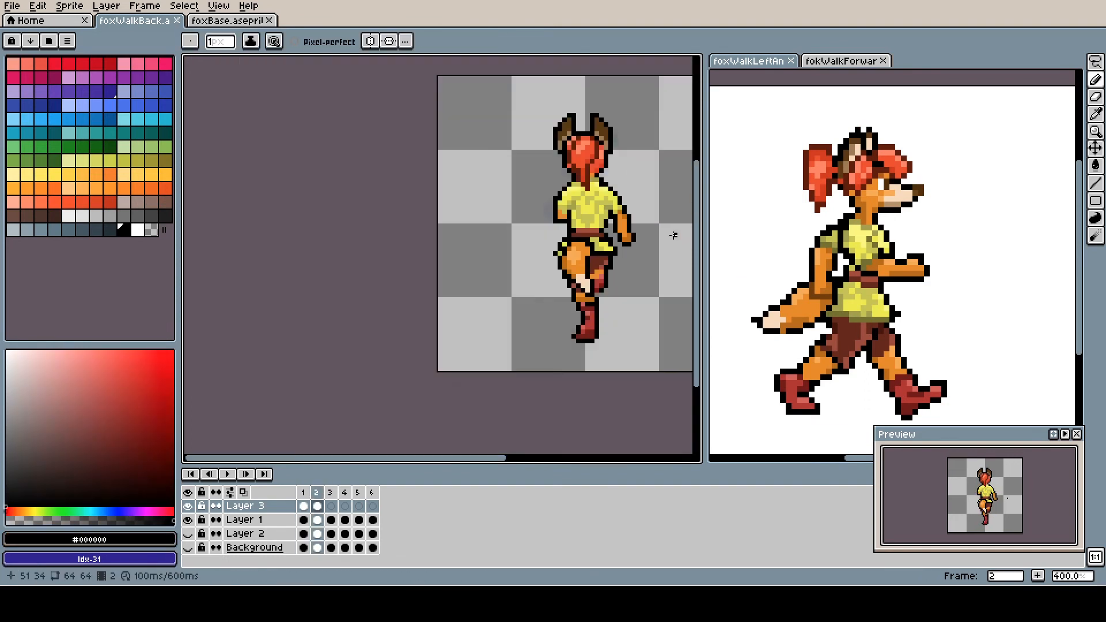
# Step: Copy the whole fox from frame 2 into frame 3 of Layer 3, then lasso its upper body and raise it one pixel
pyautogui.press('m')
pyautogui.moveTo(531, 88)
pyautogui.mouseDown()
pyautogui.moveTo(605, 319)
pyautogui.moveTo(653, 365)
pyautogui.mouseUp()
pyautogui.hotkey('ctrl', 'c')
pyautogui.press('Right')
pyautogui.hotkey('ctrl', 'v')
pyautogui.press('q')
pyautogui.moveTo(529, 118)
pyautogui.mouseDown()
pyautogui.moveTo(635, 116)
pyautogui.moveTo(528, 125)
pyautogui.mouseUp()
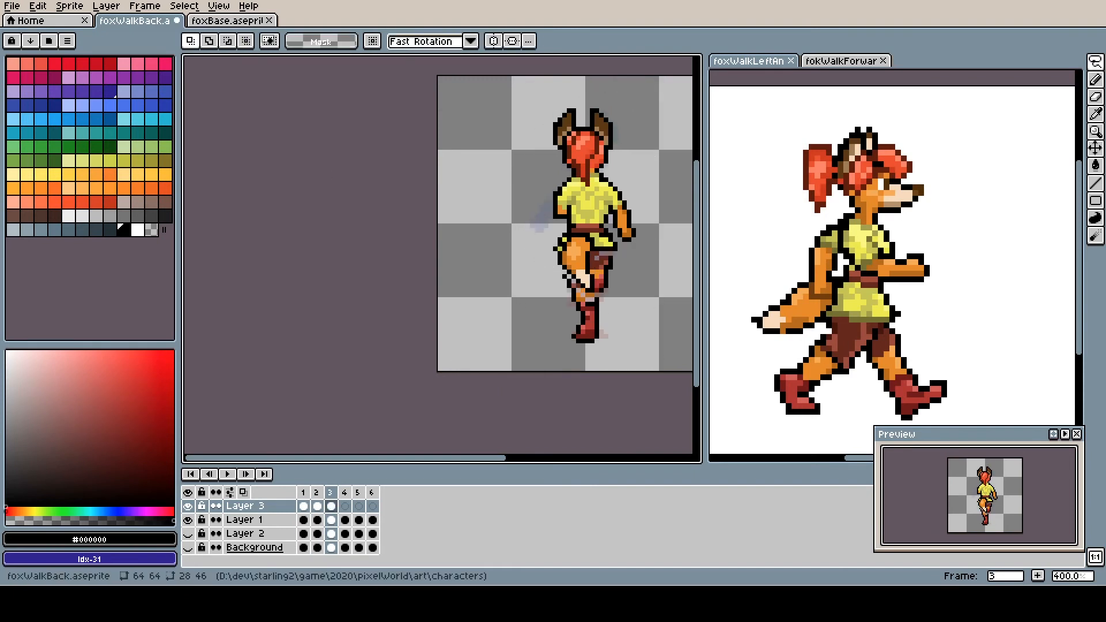
# Step: Redraw both arms of the frame 3 fox hanging outward at her sides, using orange #e38a22 with black outlines
pyautogui.hotkey('ctrl', 's')
pyautogui.scroll(3, 657, 178)
pyautogui.press('b')
pyautogui.moveTo(464, 226); pyautogui.dragTo(426, 281)
pyautogui.keyDown('alt'); pyautogui.click(461, 245); pyautogui.keyUp('alt')
pyautogui.moveTo(461, 242); pyautogui.dragTo(434, 263)
pyautogui.keyDown('alt'); pyautogui.click(562, 260); pyautogui.keyUp('alt')
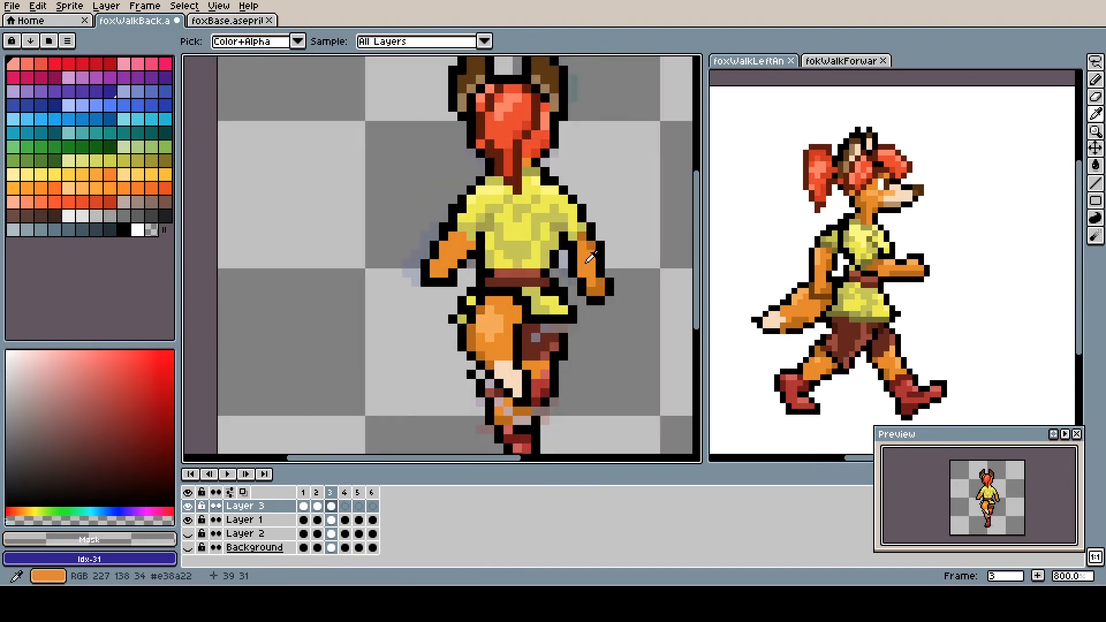
pyautogui.scroll(-3, 469, 249)
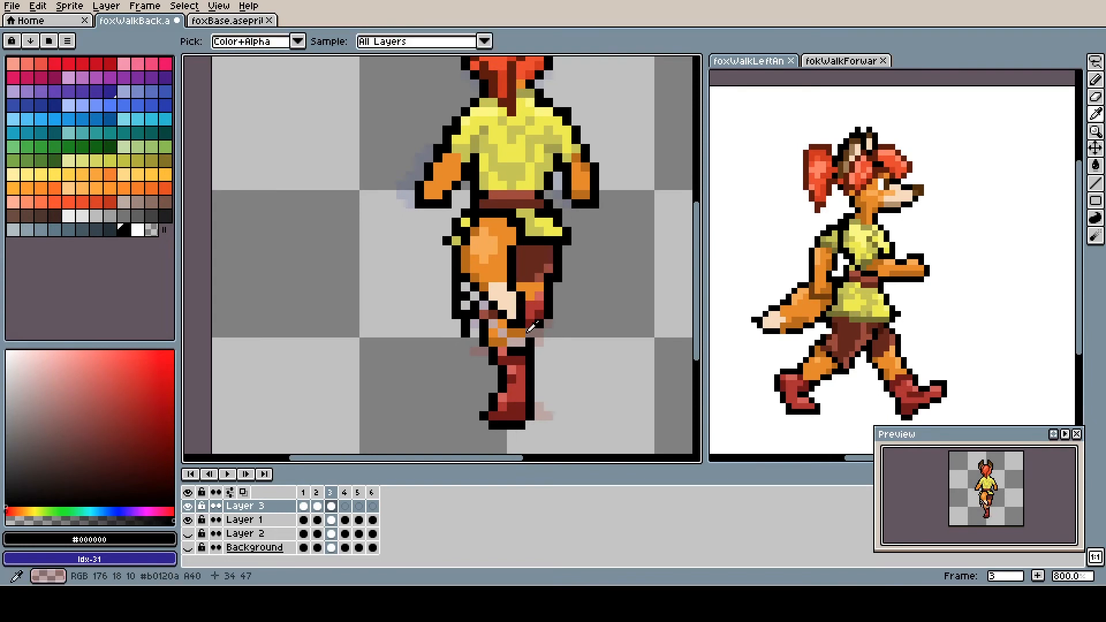
# Step: Redraw the standing leg in frame 3 as a straight orange leg ending in a red boot with a black outline
pyautogui.keyDown('alt'); pyautogui.click(530, 287); pyautogui.keyUp('alt')
pyautogui.moveTo(530, 296); pyautogui.dragTo(540, 334)
pyautogui.keyDown('alt'); pyautogui.click(539, 349); pyautogui.keyUp('alt')
pyautogui.moveTo(530, 397); pyautogui.dragTo(548, 423)
pyautogui.keyDown('alt'); pyautogui.click(484, 435); pyautogui.keyUp('alt')
pyautogui.moveTo(494, 398); pyautogui.dragTo(493, 434)
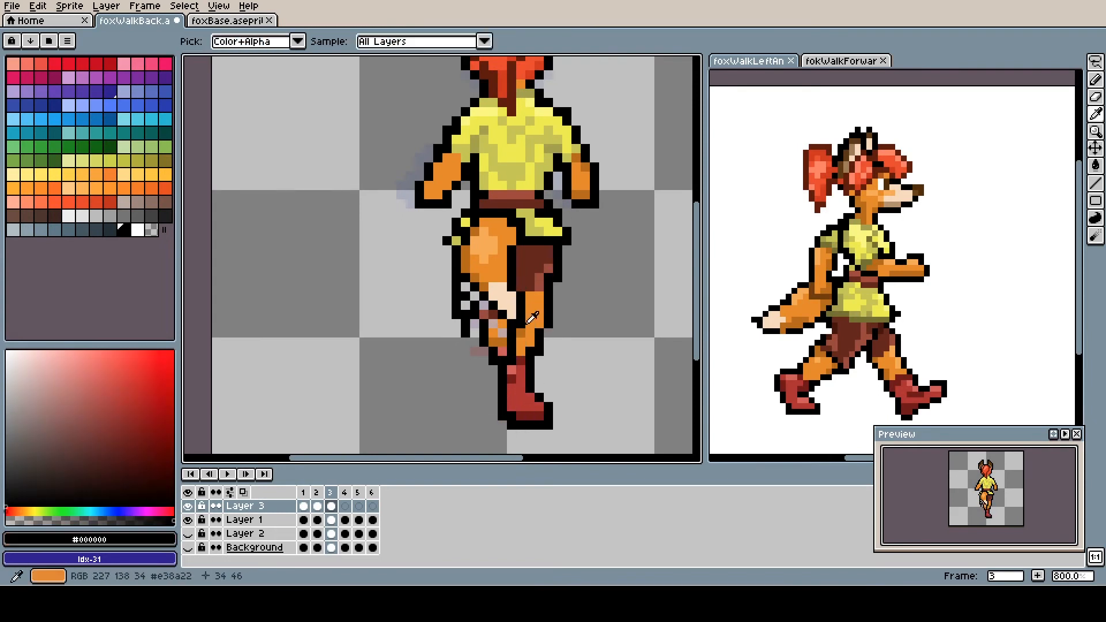
# Step: Reshape the tail in frame 3 so it swings to the left and ends in a cream tip
pyautogui.keyDown('alt'); pyautogui.click(503, 213); pyautogui.keyUp('alt')
pyautogui.moveTo(475, 223); pyautogui.dragTo(466, 315)
pyautogui.moveTo(524, 225); pyautogui.dragTo(493, 306)
pyautogui.keyDown('alt'); pyautogui.click(507, 300); pyautogui.keyUp('alt')
pyautogui.moveTo(466, 305); pyautogui.dragTo(482, 287)
# Step: Fill in the brown shorts around the tail in frame 3 and tidy the tunic hem with yellow-green #c6ca52
pyautogui.keyDown('alt'); pyautogui.click(521, 334); pyautogui.keyUp('alt')
pyautogui.keyDown('alt'); pyautogui.click(540, 273); pyautogui.keyUp('alt')
pyautogui.moveTo(521, 333)
pyautogui.mouseDown()
pyautogui.moveTo(513, 297)
pyautogui.moveTo(553, 297)
pyautogui.mouseUp()
pyautogui.keyDown('alt'); pyautogui.click(550, 298); pyautogui.keyUp('alt')
pyautogui.moveTo(486, 270); pyautogui.dragTo(488, 284)
pyautogui.keyDown('alt'); pyautogui.click(519, 273); pyautogui.keyUp('alt')
pyautogui.keyDown('alt'); pyautogui.click(523, 248); pyautogui.keyUp('alt')
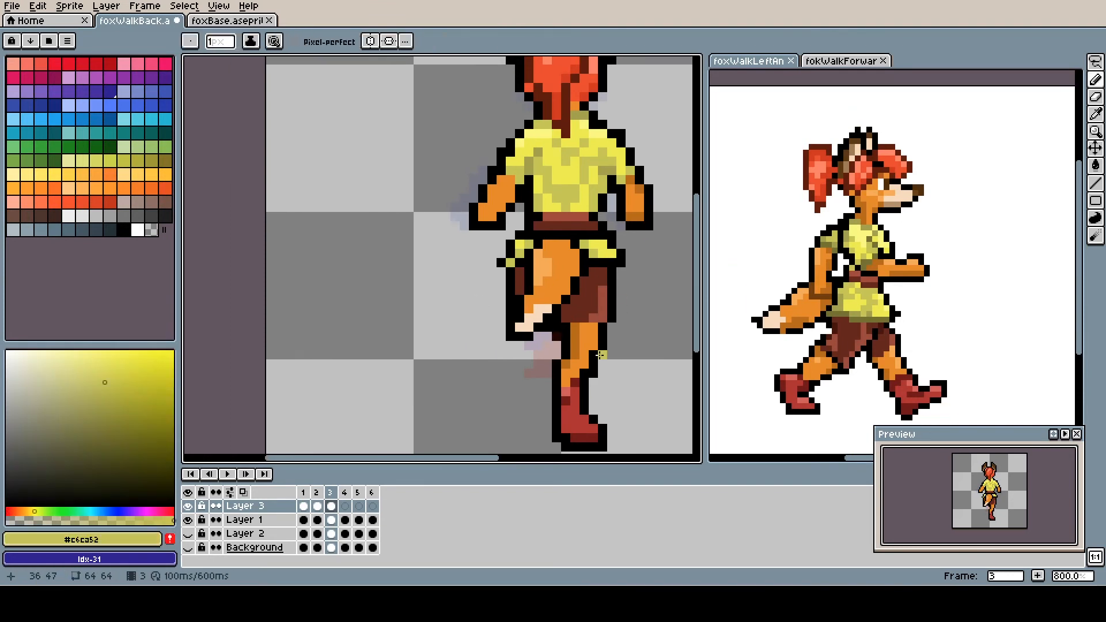
# Step: Draw the raised red boot beneath the tail in frame 3, touch up the belt and shorts, and save the file
pyautogui.keyDown('alt'); pyautogui.click(595, 222); pyautogui.keyUp('alt')
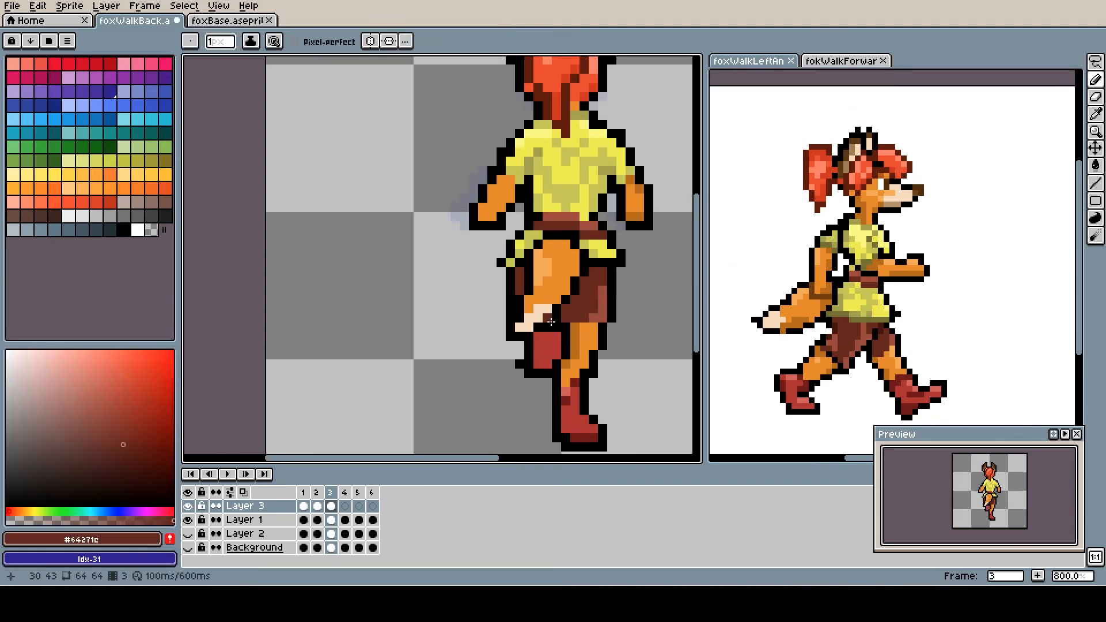
pyautogui.moveTo(567, 399); pyautogui.dragTo(502, 421)
pyautogui.keyDown('alt'); pyautogui.click(509, 363); pyautogui.keyUp('alt')
pyautogui.keyDown('alt'); pyautogui.click(465, 260); pyautogui.keyUp('alt')
pyautogui.hotkey('ctrl', 's')
pyautogui.moveTo(471, 266)
pyautogui.mouseDown()
pyautogui.moveTo(482, 300)
pyautogui.moveTo(481, 268)
pyautogui.mouseUp()
pyautogui.keyDown('alt'); pyautogui.click(477, 308); pyautogui.keyUp('alt')
# Step: Flip between the finished frames, touch up the tunic and right arm shading in frame 1, and save the file
pyautogui.press('Left')
pyautogui.press('Right')
pyautogui.press('Left')
pyautogui.press('Left')
pyautogui.keyDown('alt'); pyautogui.click(598, 131); pyautogui.keyUp('alt')
pyautogui.keyDown('alt'); pyautogui.click(571, 173); pyautogui.keyUp('alt')
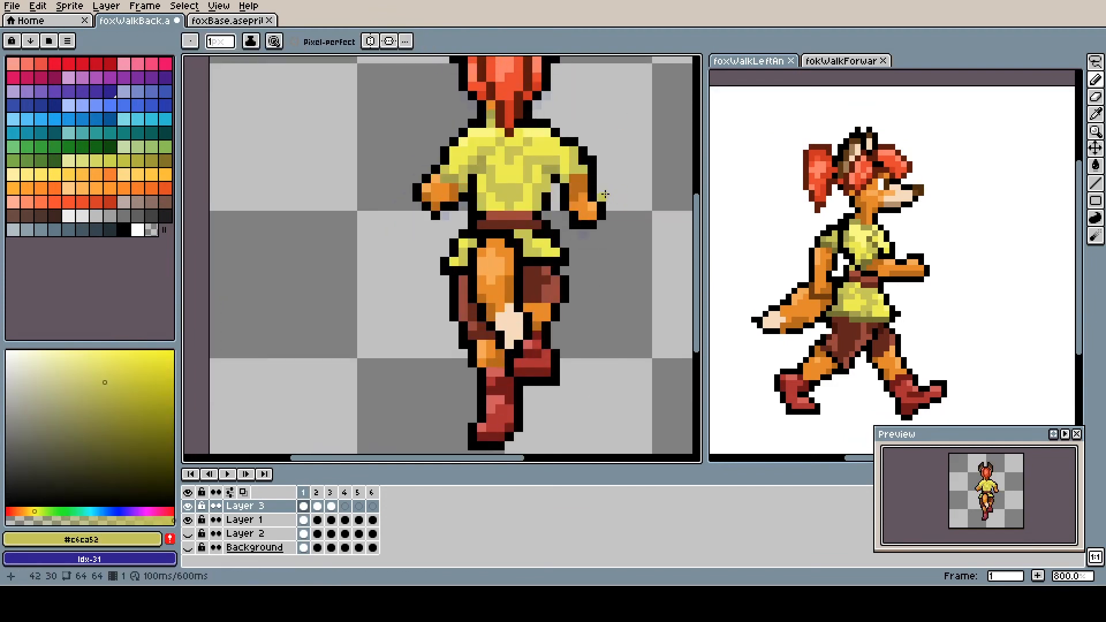
pyautogui.keyDown('alt'); pyautogui.click(581, 209); pyautogui.keyUp('alt')
pyautogui.hotkey('ctrl', 's')
# Step: Redraw the hair in frame 3 so the ponytail sweeps to the left, highlighting it with light red #f98069
pyautogui.scroll(-3, 557, 257)
pyautogui.press('Left')
pyautogui.press('Left')
pyautogui.press('Left')
pyautogui.press('Left')
pyautogui.scroll(3, 555, 86)
pyautogui.keyDown('alt'); pyautogui.click(473, 251); pyautogui.keyUp('alt')
pyautogui.moveTo(482, 250)
pyautogui.mouseDown()
pyautogui.moveTo(463, 287)
pyautogui.moveTo(519, 287)
pyautogui.mouseUp()
pyautogui.hotkey('ctrl', 'z')
pyautogui.keyDown('alt'); pyautogui.click(500, 315); pyautogui.keyUp('alt')
pyautogui.click(515, 275)
pyautogui.scroll(-2, 600, 312)
pyautogui.press('Right')
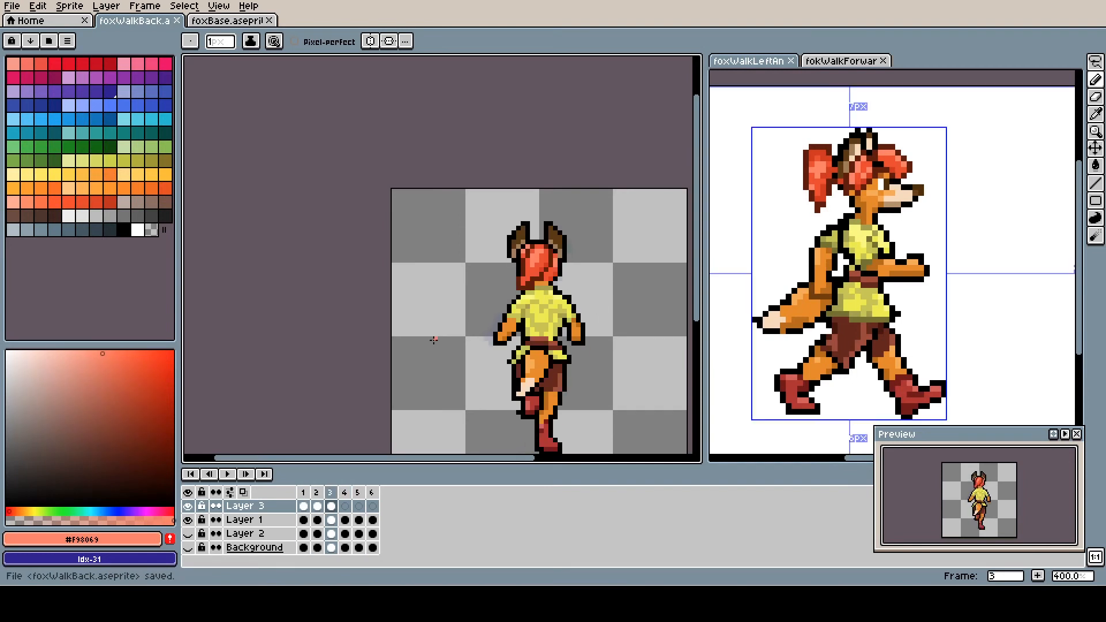
# Step: Paste the copied fox into frame 4 of Layer 3 with the ponytail hanging straight down her back
pyautogui.hotkey('ctrl', 'v')
pyautogui.scroll(2, 396, 311)
pyautogui.press('Return')
pyautogui.keyDown('alt'); pyautogui.click(425, 173); pyautogui.keyUp('alt')
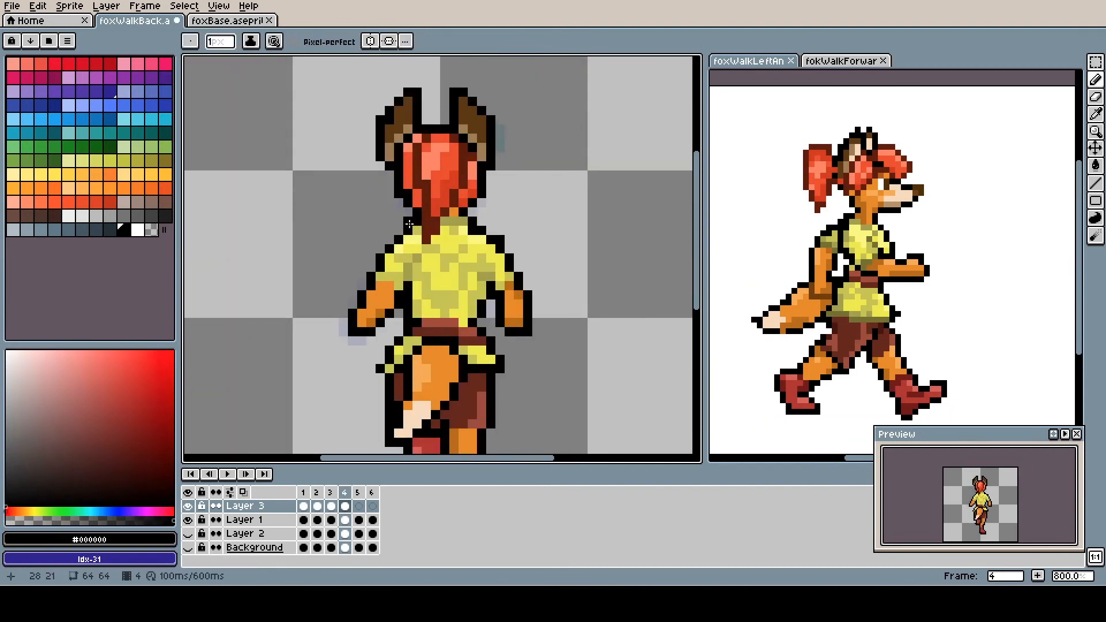
# Step: Shorten the right arm in frame 4 into a bent forearm using orange #e38a22 and a black outline
pyautogui.moveTo(408, 188); pyautogui.dragTo(406, 126)
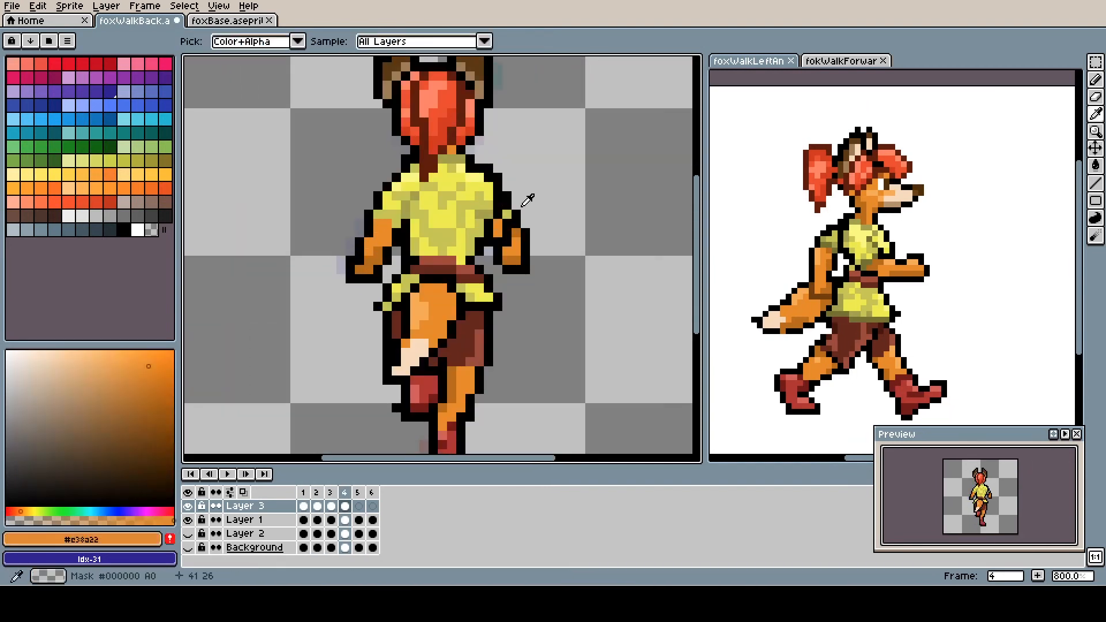
pyautogui.keyDown('alt'); pyautogui.click(478, 216); pyautogui.keyUp('alt')
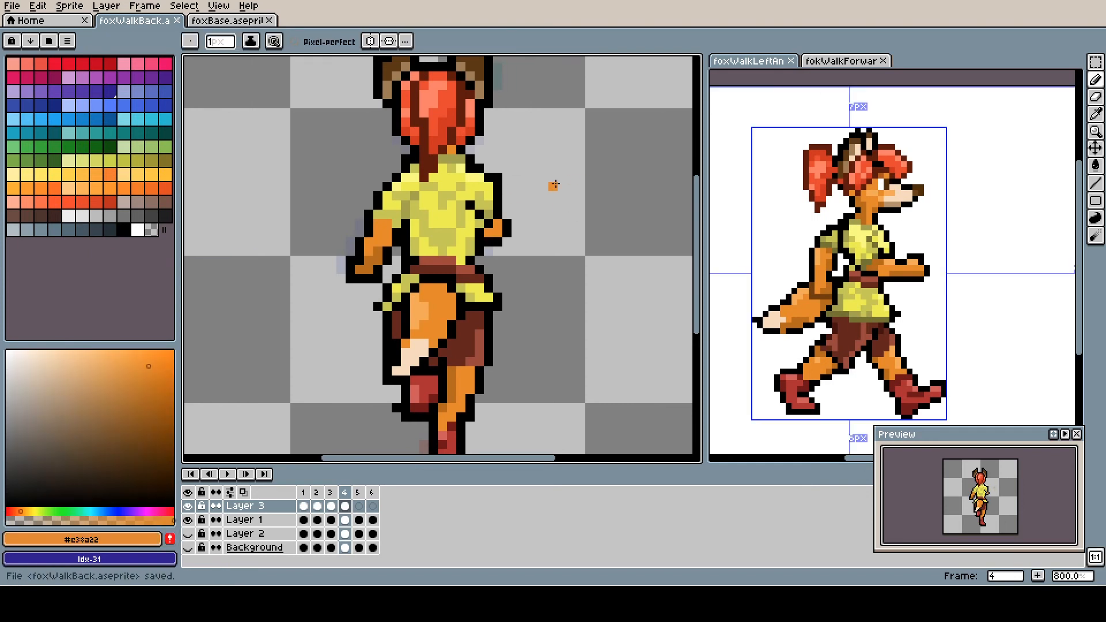
pyautogui.moveTo(544, 215); pyautogui.dragTo(552, 128)
# Step: Redraw the tail in frame 4 hanging straight down and rebuild the shorts beside it with brown #64271e
pyautogui.moveTo(461, 242); pyautogui.dragTo(430, 271)
pyautogui.keyDown('alt'); pyautogui.click(447, 225); pyautogui.keyUp('alt')
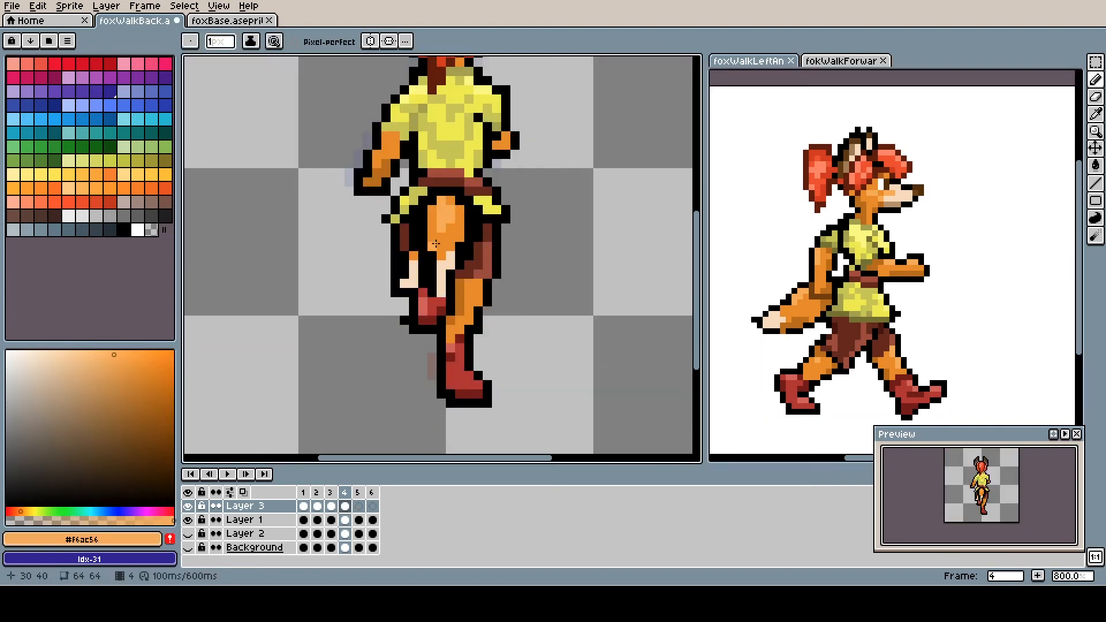
pyautogui.keyDown('alt'); pyautogui.click(416, 237); pyautogui.keyUp('alt')
pyautogui.keyDown('alt'); pyautogui.click(476, 258); pyautogui.keyUp('alt')
pyautogui.press(',')
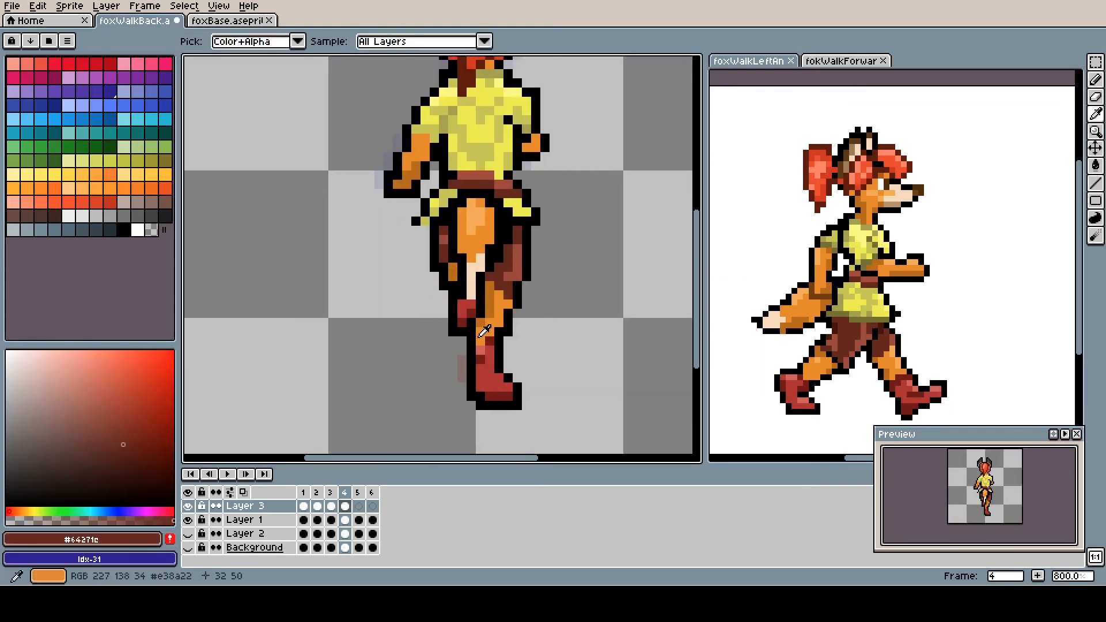
# Step: Reshape and shade the standing leg's red boot in frame 4, adding highlights in #ce5c5c
pyautogui.keyDown('alt'); pyautogui.click(484, 397); pyautogui.keyUp('alt')
pyautogui.keyDown('alt'); pyautogui.click(523, 395); pyautogui.keyUp('alt')
pyautogui.press('.')
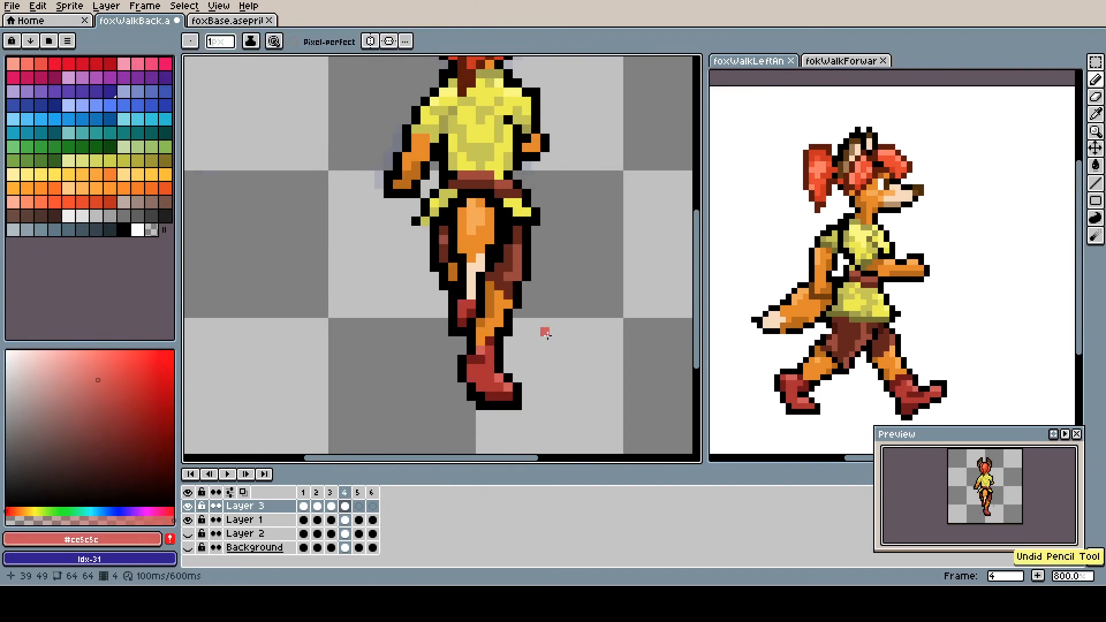
pyautogui.scroll(2, 546, 334)
pyautogui.scroll(-4, 568, 267)
# Step: Select the whole fox in frame 4 and copy it into frame 5 of Layer 3
pyautogui.press('Home')
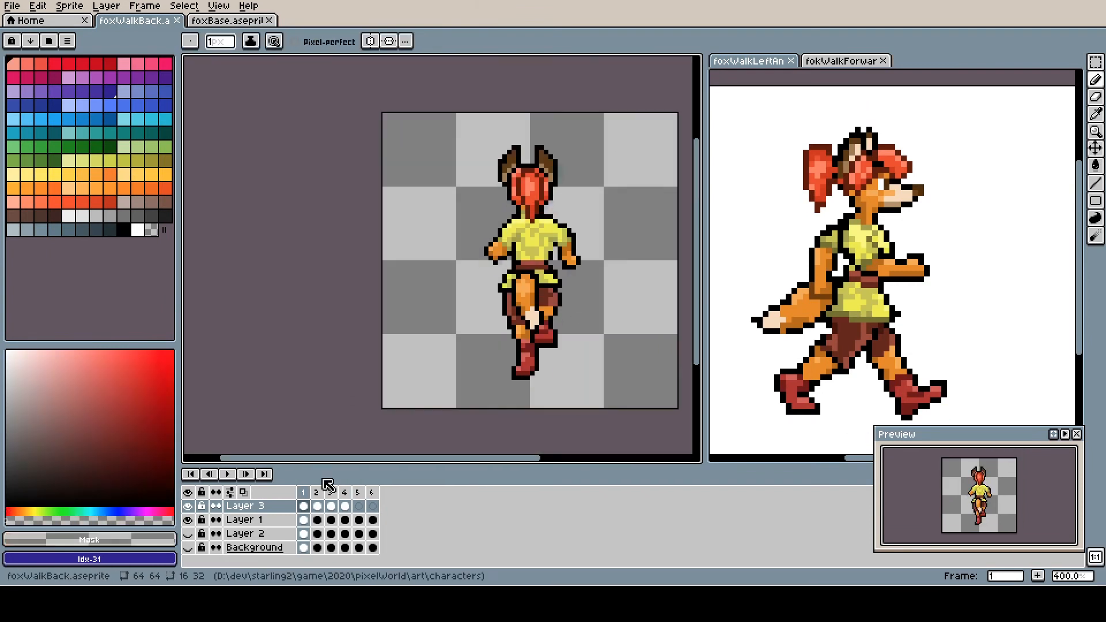
pyautogui.click(330, 492)
pyautogui.click(345, 493)
pyautogui.press('m')
pyautogui.moveTo(471, 114); pyautogui.dragTo(592, 419)
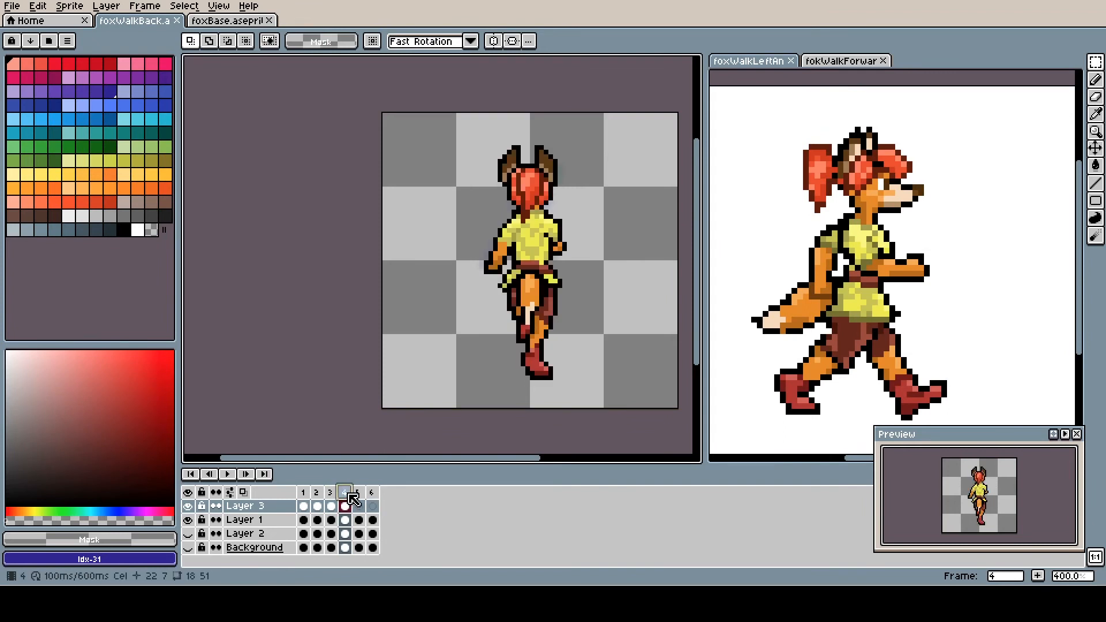
pyautogui.scroll(3, 551, 239)
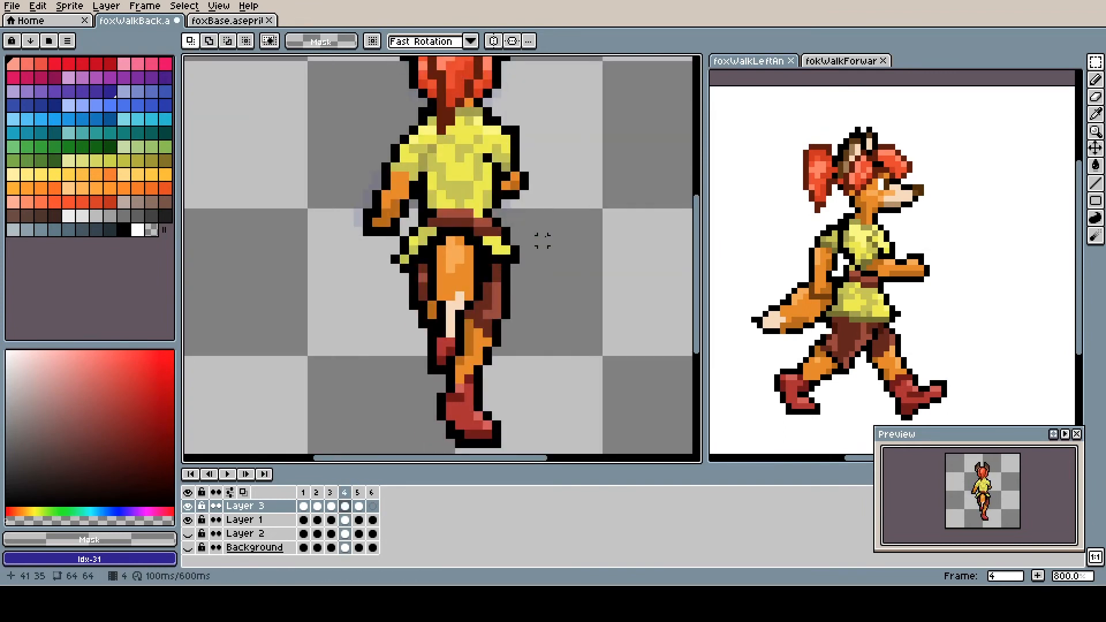
# Step: Reshape the standing leg's boot in frame 5, shading it with dark red #711919
pyautogui.press('b')
pyautogui.keyDown('alt'); pyautogui.click(475, 417); pyautogui.keyUp('alt')
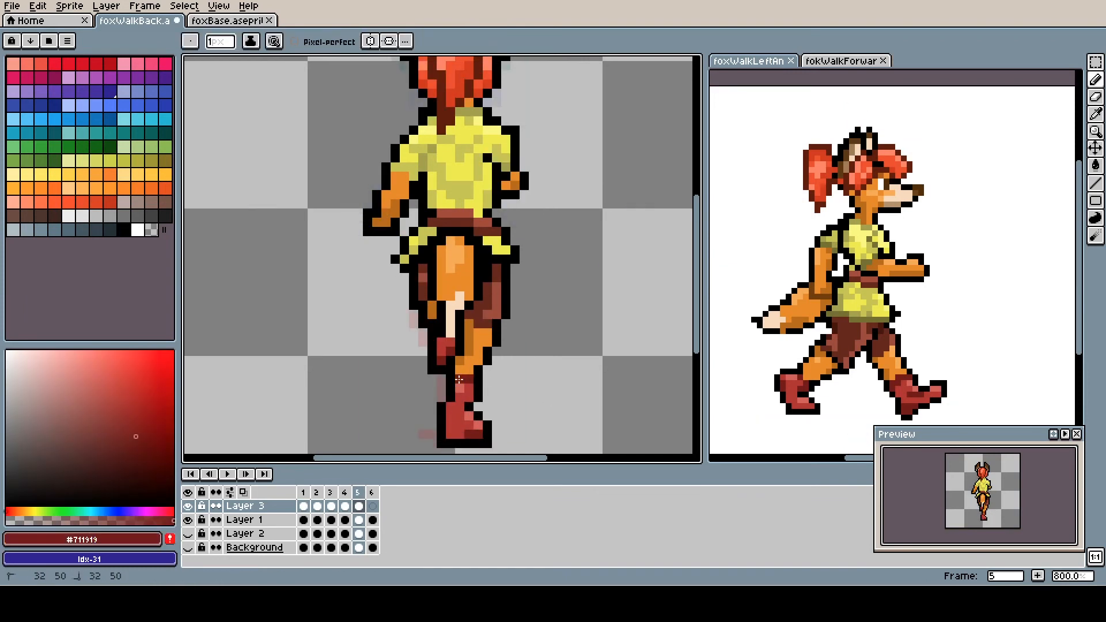
pyautogui.scroll(-2, 441, 415)
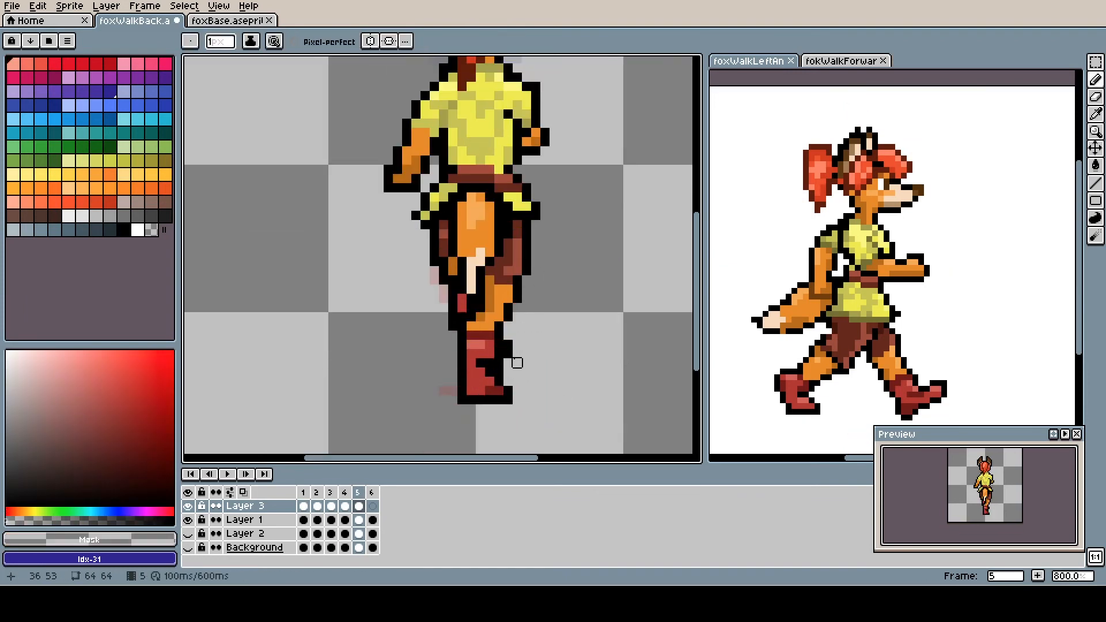
# Step: Redraw the tail in frame 5 bulging to the right and fill the exposed shorts with browns #64271e and #9f483c
pyautogui.scroll(2, 505, 378)
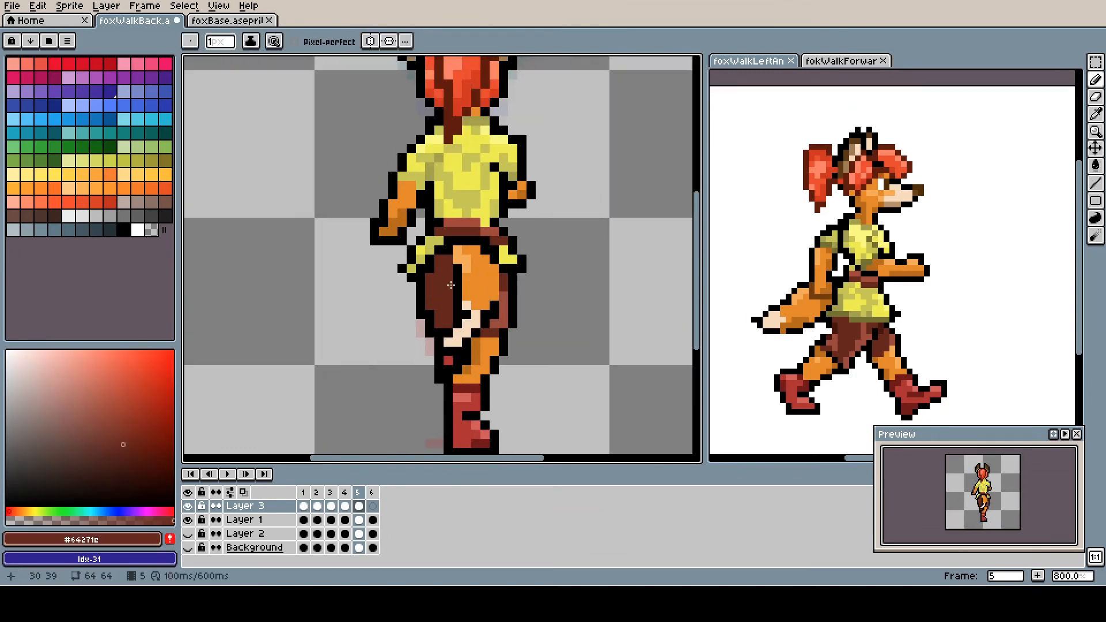
pyautogui.keyDown('alt'); pyautogui.click(473, 275); pyautogui.keyUp('alt')
pyautogui.keyDown('alt'); pyautogui.click(493, 171); pyautogui.keyUp('alt')
pyautogui.scroll(-2, 492, 171)
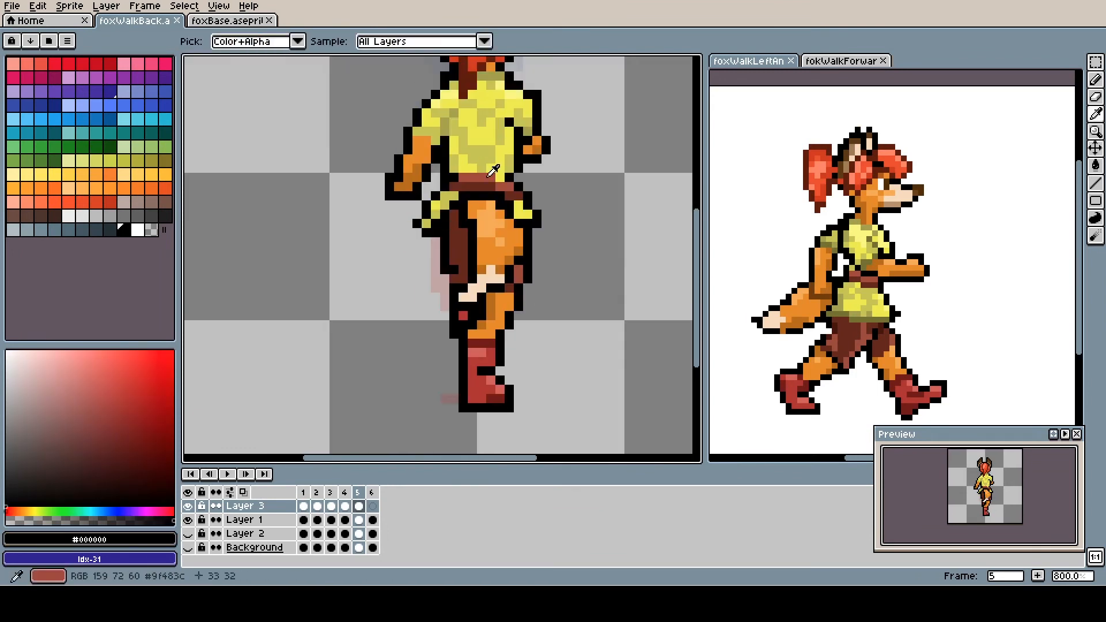
pyautogui.scroll(2, 472, 316)
pyautogui.keyDown('alt'); pyautogui.click(483, 224); pyautogui.keyUp('alt')
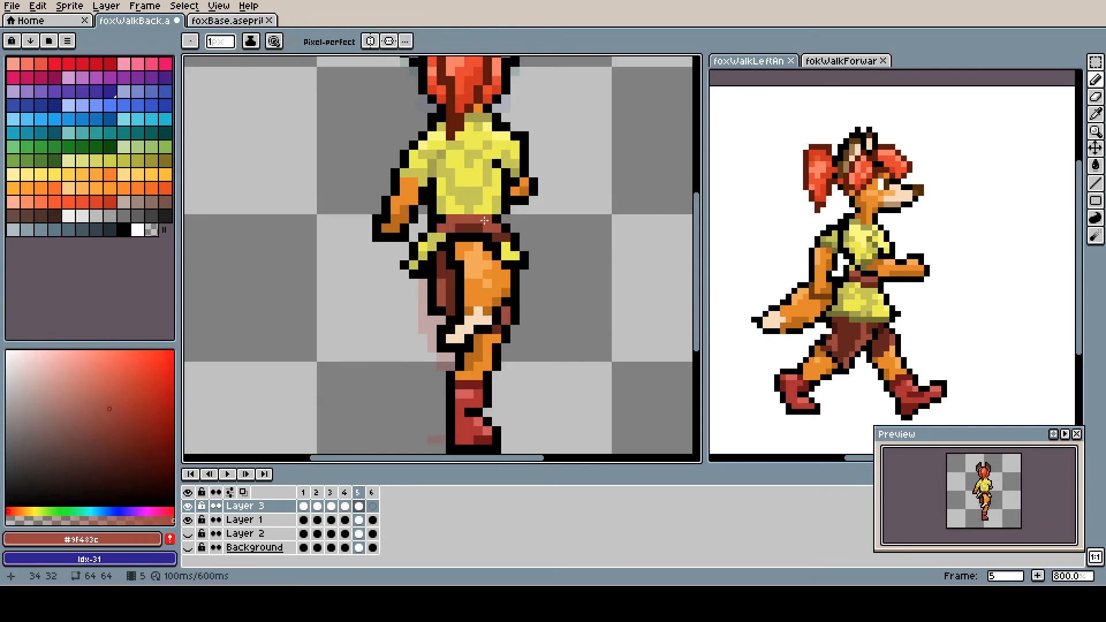
# Step: Clean up the tunic hem in frame 5 and trim the right forearm shorter
pyautogui.keyDown('alt'); pyautogui.click(420, 254); pyautogui.keyUp('alt')
pyautogui.keyDown('alt'); pyautogui.click(529, 251); pyautogui.keyUp('alt')
pyautogui.scroll(2, 530, 248)
pyautogui.keyDown('alt'); pyautogui.click(524, 238); pyautogui.keyUp('alt')
pyautogui.keyDown('alt'); pyautogui.click(504, 217); pyautogui.keyUp('alt')
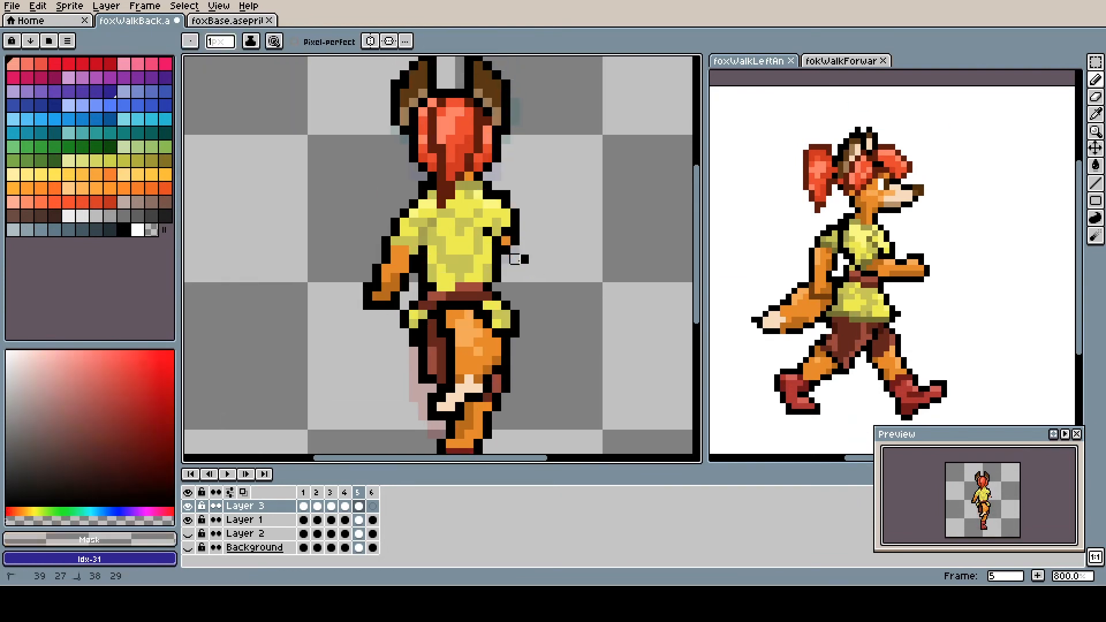
# Step: Redraw the left arm in frame 4 closer to the body, using the orange fur shades
pyautogui.press(',')
pyautogui.keyDown('alt'); pyautogui.click(401, 270); pyautogui.keyUp('alt')
pyautogui.keyDown('alt'); pyautogui.click(397, 291); pyautogui.keyUp('alt')
pyautogui.keyDown('alt'); pyautogui.click(415, 323); pyautogui.keyUp('alt')
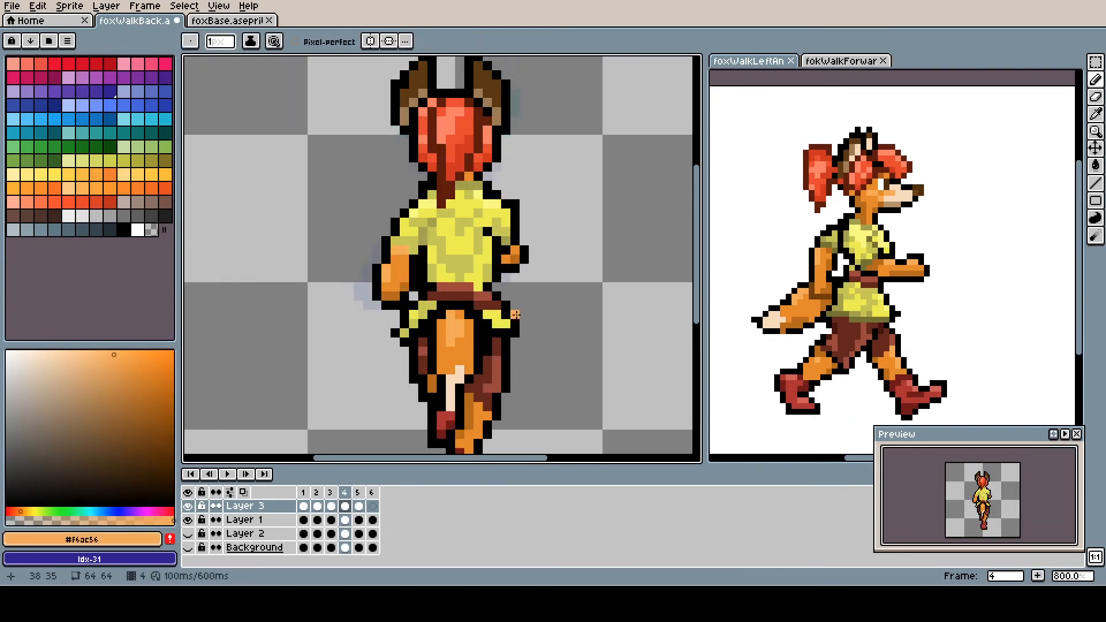
# Step: Shade the lower edge of the tunic in frame 4 with dark olive #757732
pyautogui.keyDown('alt'); pyautogui.click(421, 251); pyautogui.keyUp('alt')
pyautogui.keyDown('alt'); pyautogui.click(418, 326); pyautogui.keyUp('alt')
pyautogui.scroll(2, 419, 327)
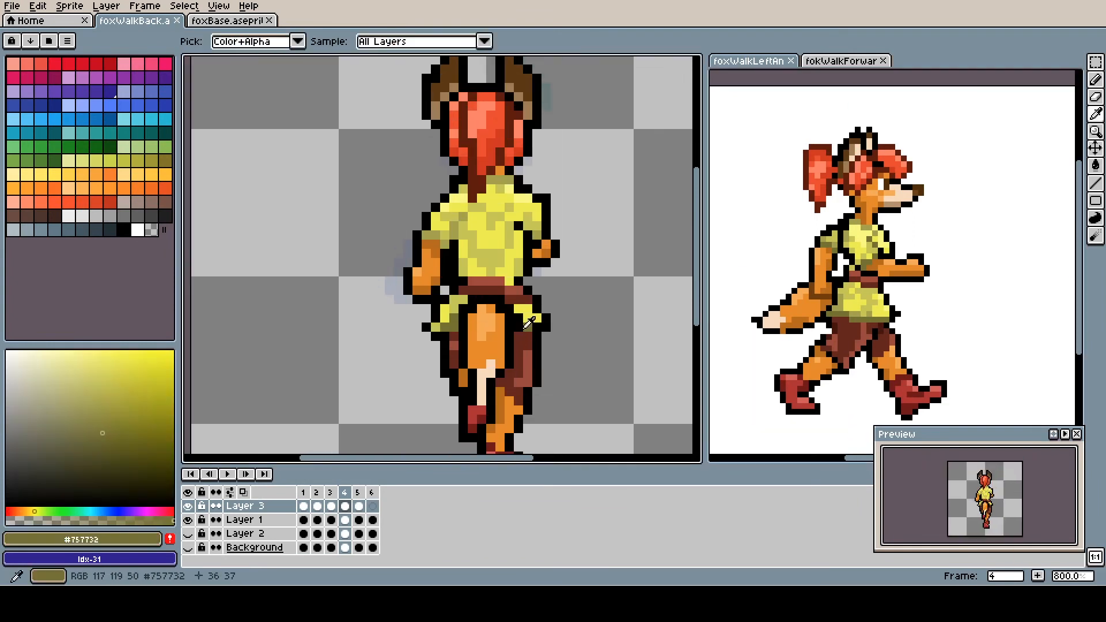
pyautogui.keyDown('alt'); pyautogui.click(420, 322); pyautogui.keyUp('alt')
pyautogui.keyDown('alt'); pyautogui.click(425, 319); pyautogui.keyUp('alt')
pyautogui.keyDown('alt'); pyautogui.click(444, 330); pyautogui.keyUp('alt')
# Step: Add the dark olive hem shading to the tunic in frames 3 and 2, touch up frame 3, and save the file
pyautogui.press(',')
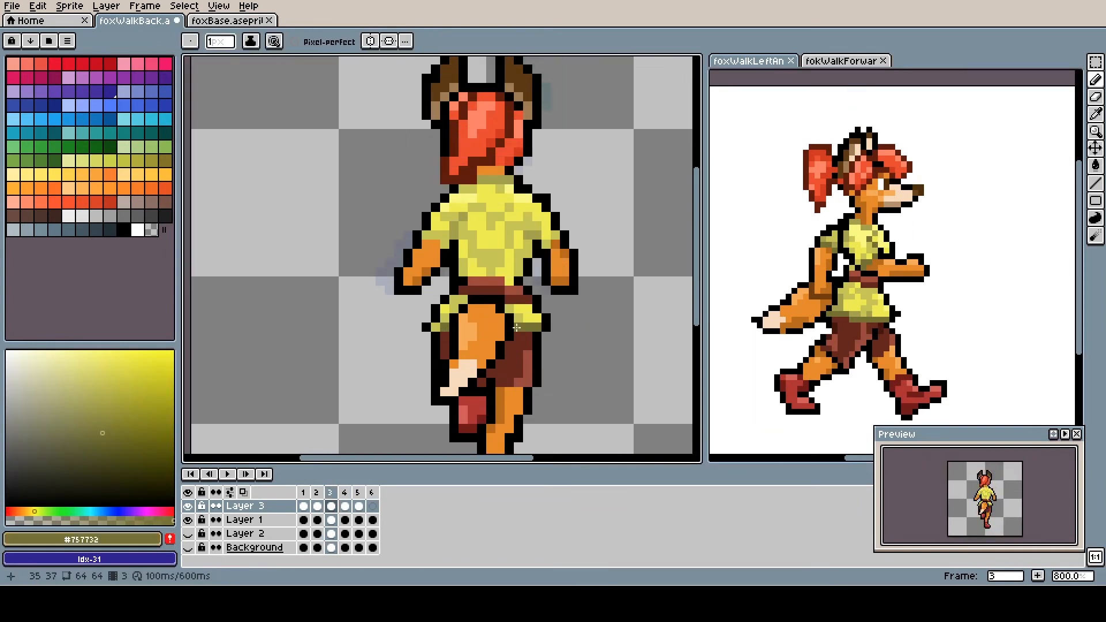
pyautogui.press(',')
pyautogui.moveTo(517, 327); pyautogui.dragTo(532, 281)
pyautogui.keyDown('alt'); pyautogui.click(529, 224); pyautogui.keyUp('alt')
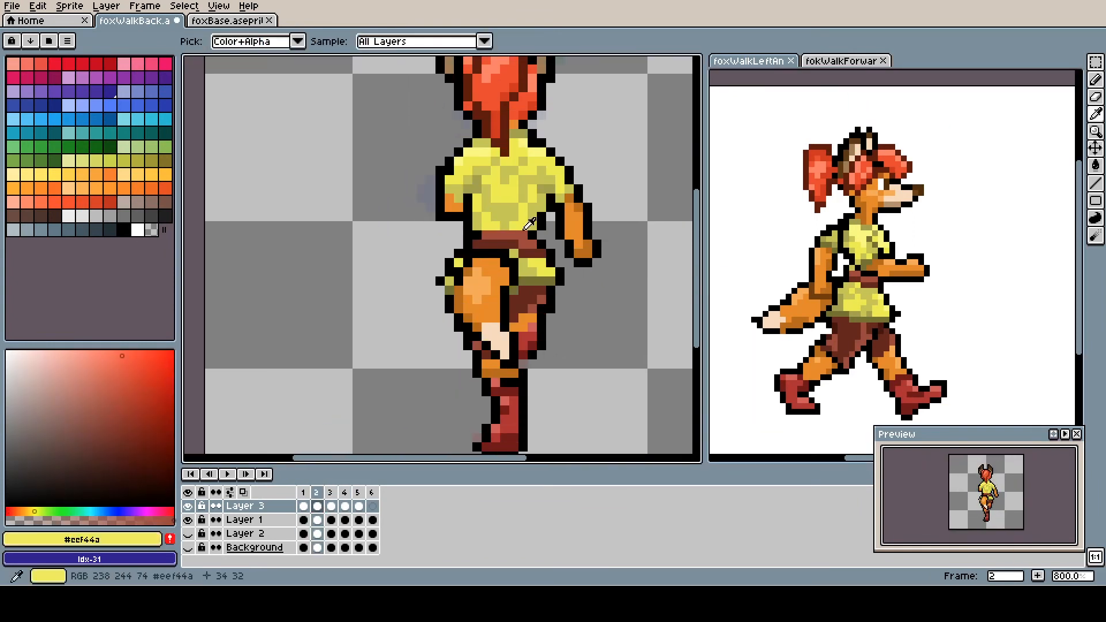
pyautogui.press('.')
pyautogui.keyDown('alt'); pyautogui.click(474, 241); pyautogui.keyUp('alt')
pyautogui.hotkey('ctrl', 's')
# Step: Refine the tunic hem and the tail's black outline in frame 4, saving the file
pyautogui.press('.')
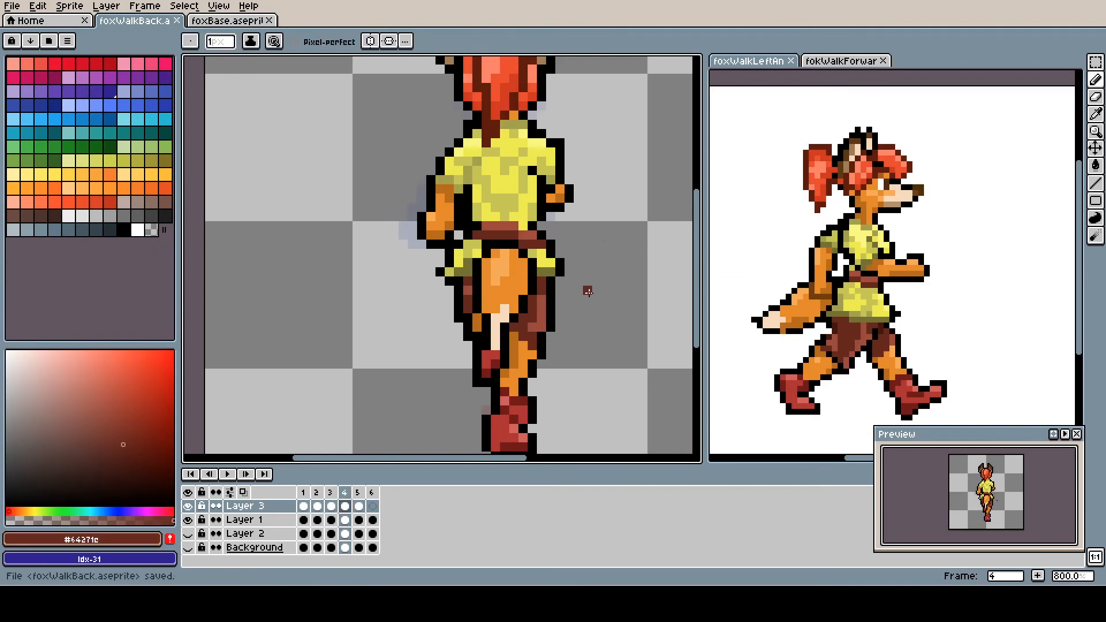
pyautogui.keyDown('alt'); pyautogui.click(547, 261); pyautogui.keyUp('alt')
pyautogui.hotkey('ctrl', 's')
pyautogui.scroll(2, 549, 258)
pyautogui.scroll(-2, 549, 257)
pyautogui.keyDown('alt'); pyautogui.click(544, 235); pyautogui.keyUp('alt')
pyautogui.hotkey('ctrl', 'z')
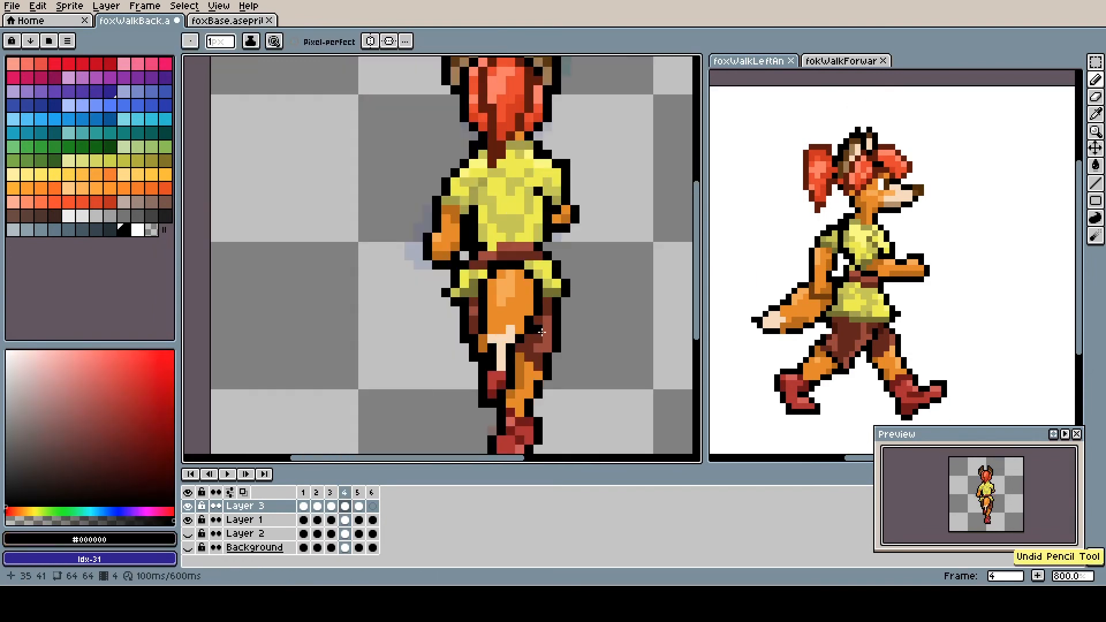
pyautogui.keyDown('alt'); pyautogui.click(541, 245); pyautogui.keyUp('alt')
pyautogui.scroll(-3, 569, 277)
pyautogui.scroll(3, 519, 321)
pyautogui.keyDown('alt'); pyautogui.click(587, 311); pyautogui.keyUp('alt')
# Step: Step through the last frames and play the walk cycle to check the fox's motion
pyautogui.scroll(-3, 630, 331)
pyautogui.press('.')
pyautogui.press('.')
pyautogui.press('.')
pyautogui.scroll(3, 509, 242)
pyautogui.press(',')
pyautogui.press(',')
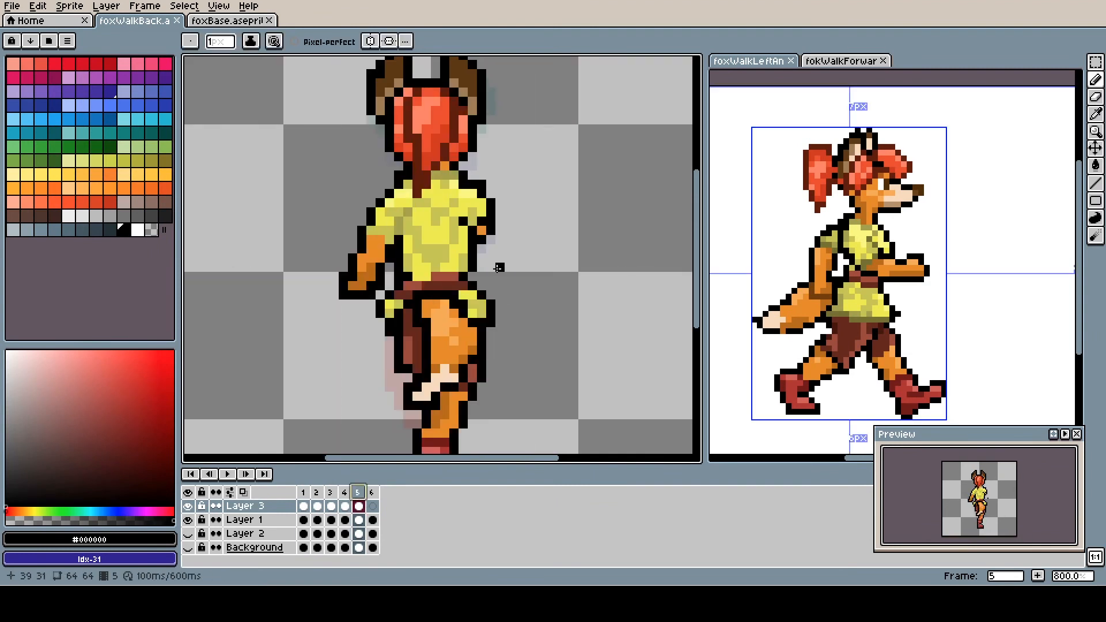
pyautogui.scroll(-3, 502, 266)
pyautogui.press('m')
pyautogui.press('Return')
pyautogui.press('Return')
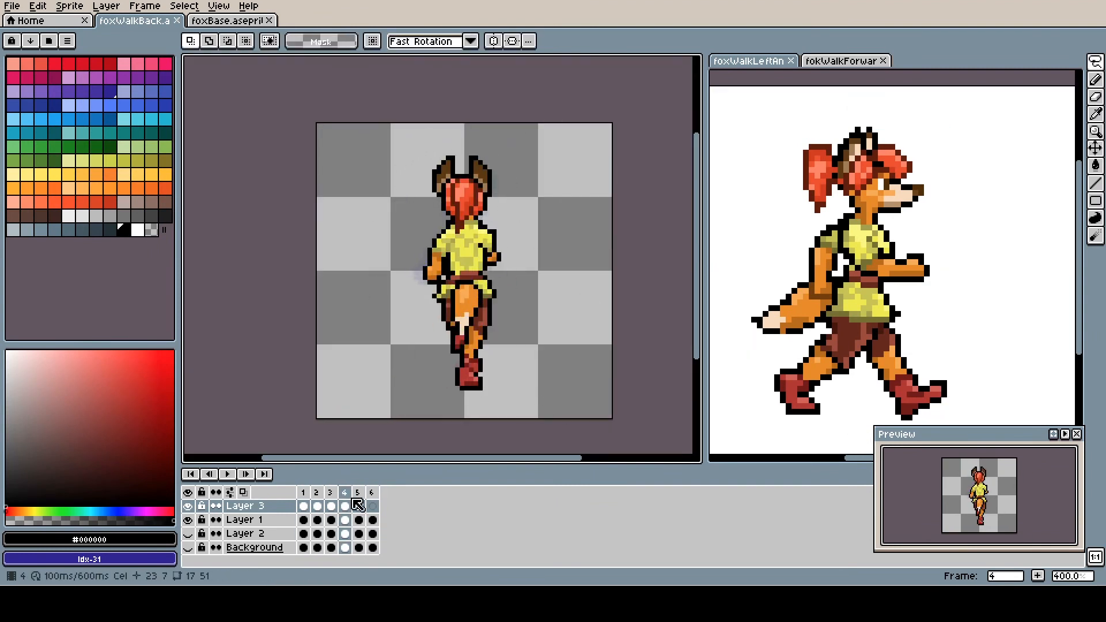
# Step: Copy the whole fox from frame 5 into frame 6 of Layer 3 and clear the selection
pyautogui.press('.')
pyautogui.hotkey('ctrl', 'v')
pyautogui.scroll(3, 459, 248)
pyautogui.hotkey('ctrl', 'd')
# Step: Redraw the hair in frame 6 so the ponytail sweeps to the right, using red #cc3619 and darker strands
pyautogui.press('b')
pyautogui.keyDown('alt'); pyautogui.click(457, 214); pyautogui.keyUp('alt')
pyautogui.click(474, 114)
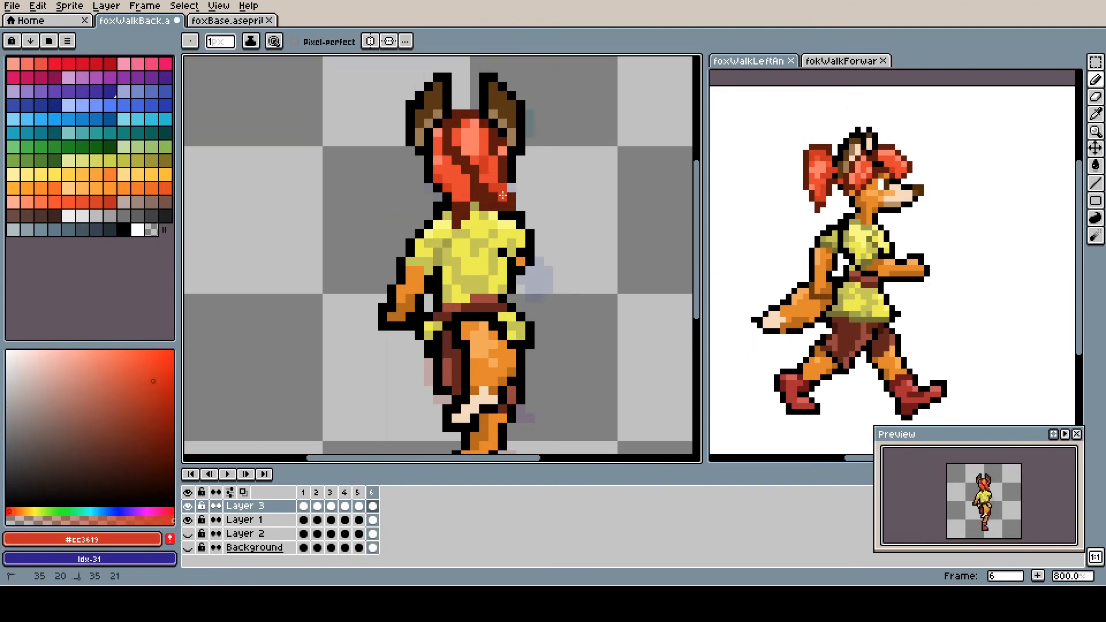
pyautogui.keyDown('alt'); pyautogui.click(475, 207); pyautogui.keyUp('alt')
pyautogui.keyDown('alt'); pyautogui.click(447, 197); pyautogui.keyUp('alt')
pyautogui.moveTo(457, 206)
pyautogui.mouseDown()
pyautogui.moveTo(484, 207)
pyautogui.moveTo(475, 197)
pyautogui.moveTo(511, 207)
pyautogui.moveTo(456, 225)
pyautogui.mouseUp()
pyautogui.click(457, 197)
# Step: Clean up the ponytail strands, neck and tunic collar in frame 6, replacing the old ponytail tip, and save the file
pyautogui.keyDown('alt'); pyautogui.click(521, 261); pyautogui.keyUp('alt')
pyautogui.hotkey('ctrl', 's')
pyautogui.keyDown('alt'); pyautogui.click(493, 173); pyautogui.keyUp('alt')
pyautogui.keyDown('alt'); pyautogui.click(512, 215); pyautogui.keyUp('alt')
pyautogui.keyDown('alt'); pyautogui.click(503, 151); pyautogui.keyUp('alt')
pyautogui.keyDown('alt'); pyautogui.click(465, 229); pyautogui.keyUp('alt')
pyautogui.moveTo(456, 225)
pyautogui.mouseDown()
pyautogui.moveTo(475, 195)
pyautogui.moveTo(419, 241)
pyautogui.moveTo(447, 269)
pyautogui.moveTo(438, 213)
pyautogui.mouseUp()
pyautogui.keyDown('alt'); pyautogui.click(447, 202); pyautogui.keyUp('alt')
pyautogui.keyDown('alt'); pyautogui.click(438, 250); pyautogui.keyUp('alt')
pyautogui.keyDown('alt'); pyautogui.click(457, 213); pyautogui.keyUp('alt')
pyautogui.hotkey('ctrl', 's')
# Step: Redraw the arms in frame 6, extending the right one down from its sleeve in orange with a black outline
pyautogui.keyDown('alt'); pyautogui.click(549, 213); pyautogui.keyUp('alt')
pyautogui.moveTo(558, 214)
pyautogui.mouseDown()
pyautogui.moveTo(551, 269)
pyautogui.moveTo(558, 259)
pyautogui.mouseUp()
pyautogui.keyDown('alt'); pyautogui.click(539, 232); pyautogui.keyUp('alt')
pyautogui.keyDown('alt'); pyautogui.click(511, 213); pyautogui.keyUp('alt')
pyautogui.moveTo(549, 222)
pyautogui.mouseDown()
pyautogui.moveTo(539, 232)
pyautogui.moveTo(558, 241)
pyautogui.mouseUp()
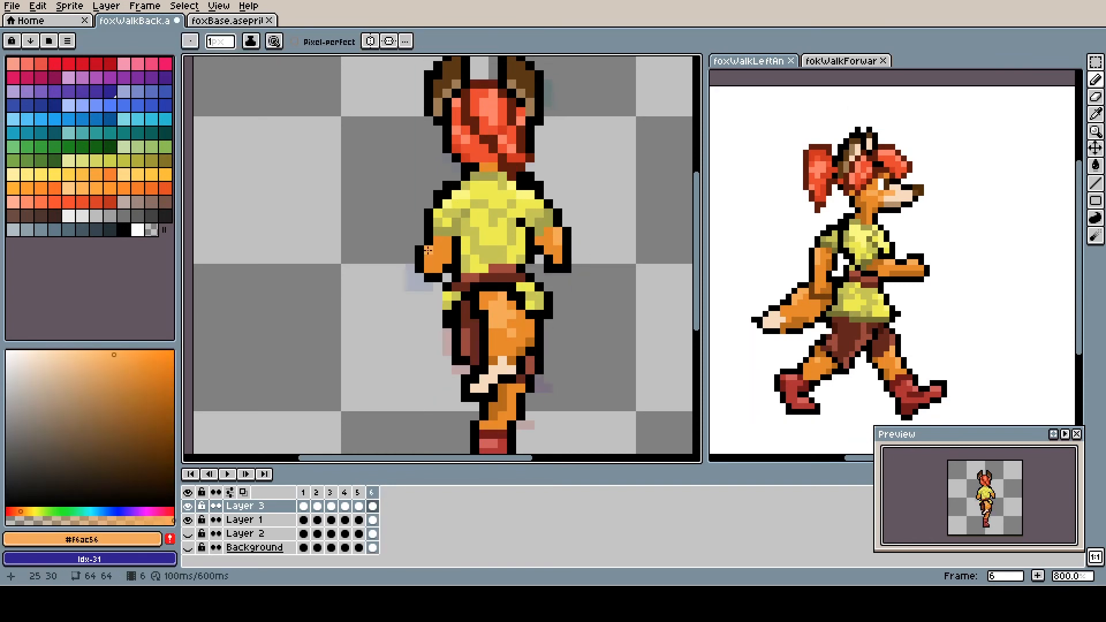
# Step: Redraw the tail in frame 6 so it swings to the right, in orange with a cream #f6dbbc tip
pyautogui.hotkey('ctrl', 's')
pyautogui.moveTo(438, 241)
pyautogui.mouseDown()
pyautogui.moveTo(447, 240)
pyautogui.moveTo(447, 204)
pyautogui.mouseUp()
pyautogui.keyDown('alt'); pyautogui.click(466, 208); pyautogui.keyUp('alt')
pyautogui.hotkey('ctrl', 's')
pyautogui.moveTo(504, 306); pyautogui.dragTo(469, 225)
pyautogui.keyDown('alt'); pyautogui.click(458, 242); pyautogui.keyUp('alt')
pyautogui.moveTo(463, 237); pyautogui.dragTo(477, 274)
pyautogui.keyDown('alt'); pyautogui.click(463, 284); pyautogui.keyUp('alt')
pyautogui.moveTo(496, 246); pyautogui.dragTo(491, 284)
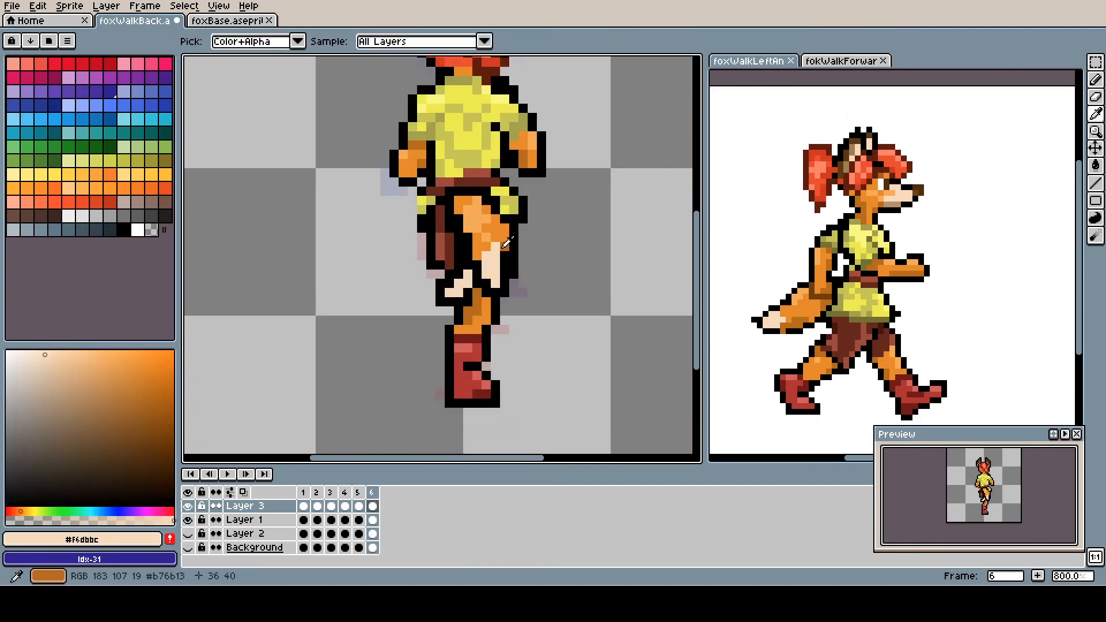
# Step: Replace the old tail area in frame 6 with wider dark brown shorts and touch up the supporting leg
pyautogui.keyDown('alt'); pyautogui.click(459, 312); pyautogui.keyUp('alt')
pyautogui.moveTo(441, 348); pyautogui.dragTo(440, 366)
pyautogui.moveTo(486, 311); pyautogui.dragTo(478, 349)
pyautogui.keyDown('alt'); pyautogui.click(495, 344); pyautogui.keyUp('alt')
pyautogui.moveTo(487, 330); pyautogui.dragTo(486, 348)
pyautogui.click(486, 366)
pyautogui.keyDown('alt'); pyautogui.click(463, 380); pyautogui.keyUp('alt')
pyautogui.moveTo(451, 247); pyautogui.dragTo(462, 277)
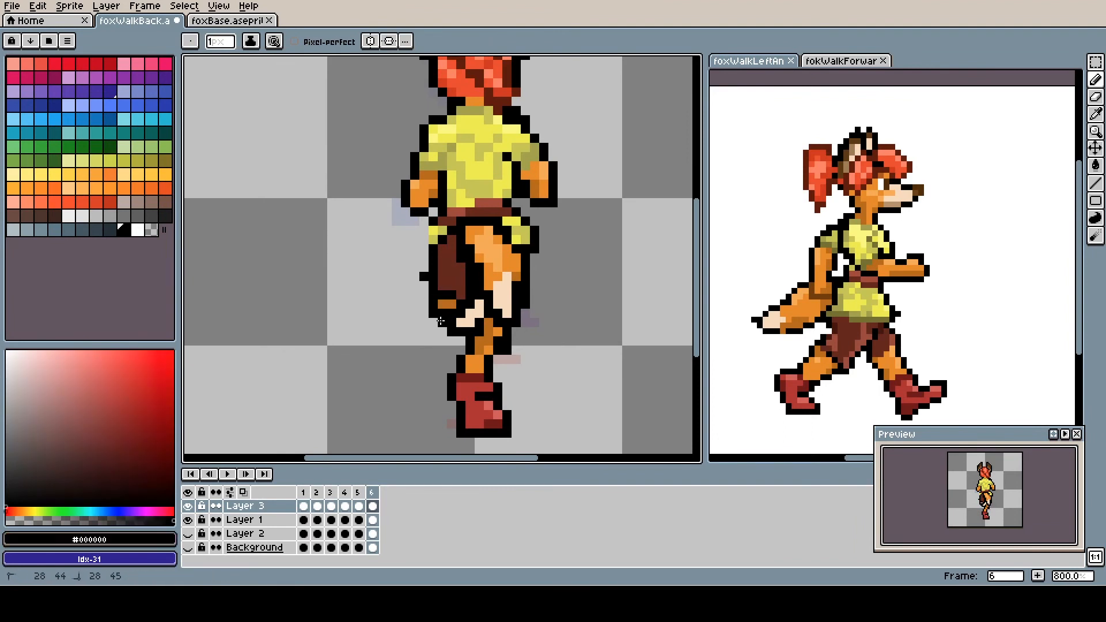
# Step: Remove the old tail tip in frame 6, then shade the shorts and draw the raised leg with a red boot
pyautogui.moveTo(440, 321); pyautogui.dragTo(459, 350)
pyautogui.keyDown('alt'); pyautogui.click(447, 304); pyautogui.keyUp('alt')
pyautogui.moveTo(461, 300); pyautogui.dragTo(462, 331)
pyautogui.moveTo(448, 280); pyautogui.dragTo(452, 317)
pyautogui.keyDown('alt'); pyautogui.click(526, 325); pyautogui.keyUp('alt')
pyautogui.moveTo(478, 369); pyautogui.dragTo(486, 305)
pyautogui.keyDown('alt'); pyautogui.click(478, 353); pyautogui.keyUp('alt')
pyautogui.keyDown('alt'); pyautogui.click(489, 323); pyautogui.keyUp('alt')
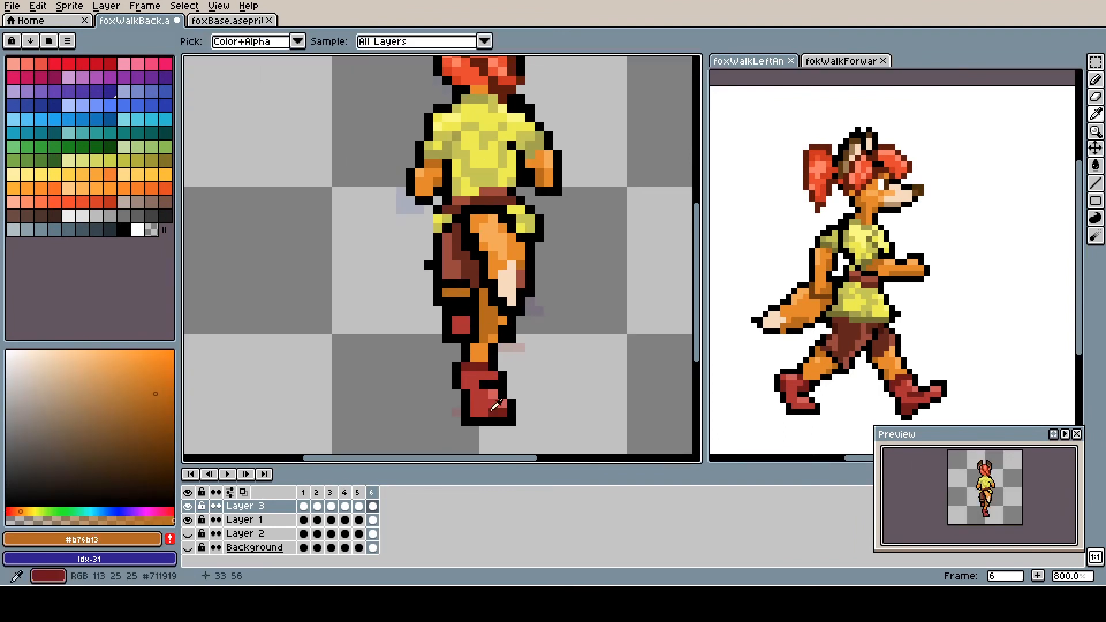
pyautogui.keyDown('alt'); pyautogui.click(494, 395); pyautogui.keyUp('alt')
pyautogui.click(461, 312)
# Step: Clean up the remaining details of the fox in frame 6 and save the file
pyautogui.moveTo(560, 183); pyautogui.dragTo(553, 269)
pyautogui.keyDown('alt'); pyautogui.click(470, 136); pyautogui.keyUp('alt')
pyautogui.moveTo(507, 365); pyautogui.dragTo(513, 289)
pyautogui.keyDown('alt'); pyautogui.click(520, 263); pyautogui.keyUp('alt')
pyautogui.hotkey('ctrl', 's')
pyautogui.scroll(-3, 556, 308)
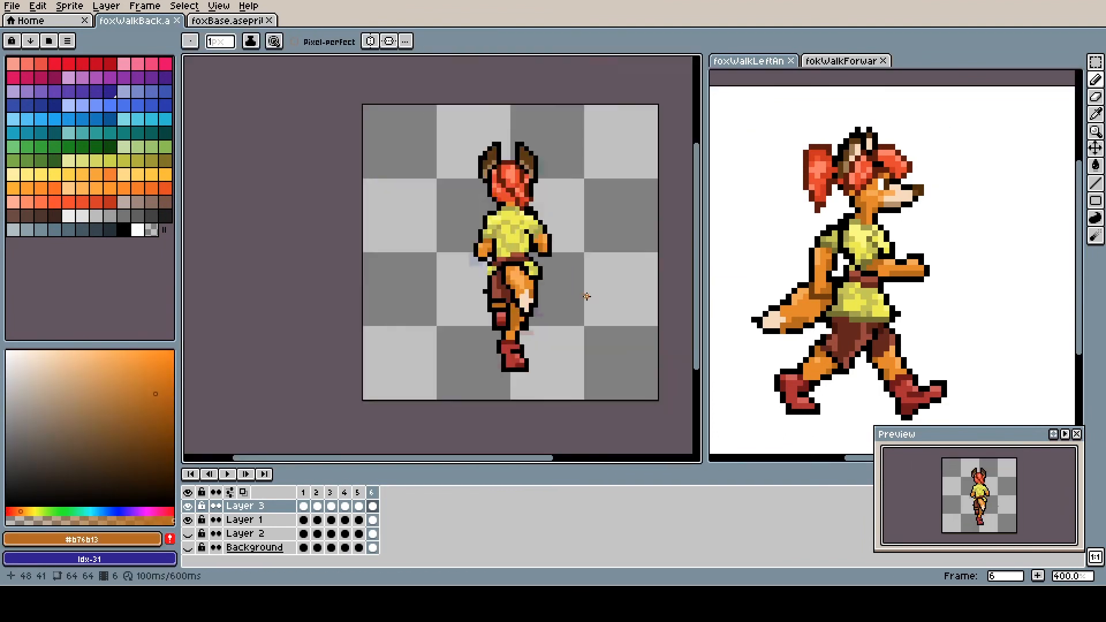
pyautogui.scroll(3, 567, 234)
pyautogui.keyDown('alt'); pyautogui.click(568, 234); pyautogui.keyUp('alt')
pyautogui.scroll(-3, 517, 307)
pyautogui.hotkey('ctrl', 's')
# Step: Play the animation, then repaint the hair strands in frame 5 with reds #cc3619 and #e5492b and save the file
pyautogui.press('Return')
pyautogui.press('Return')
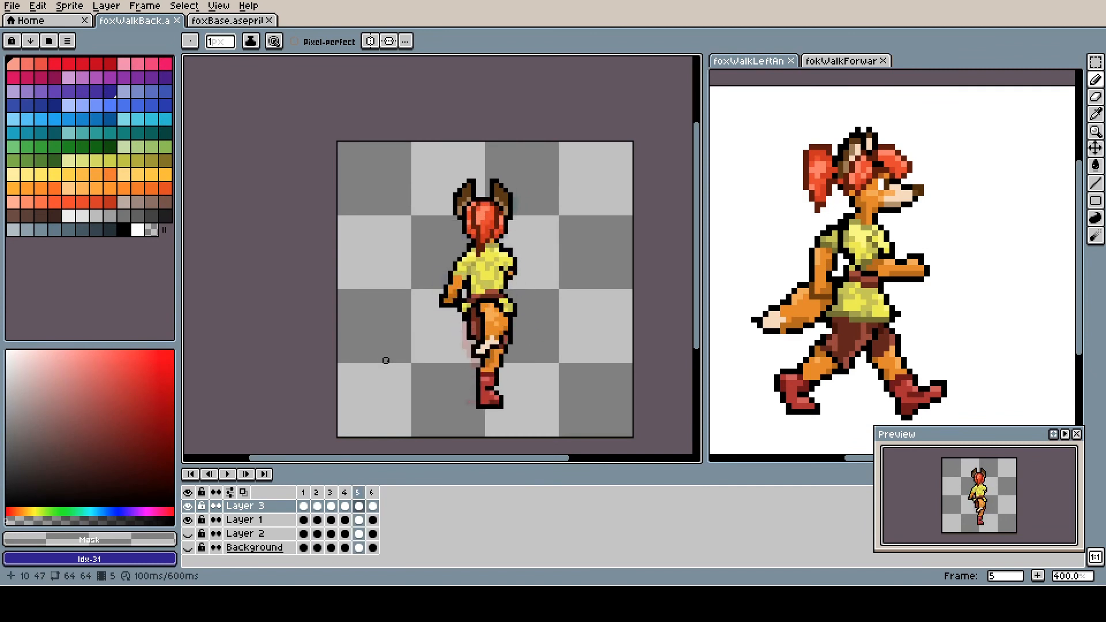
pyautogui.scroll(3, 513, 226)
pyautogui.keyDown('alt'); pyautogui.click(452, 253); pyautogui.keyUp('alt')
pyautogui.moveTo(452, 274); pyautogui.dragTo(461, 269)
pyautogui.moveTo(440, 228); pyautogui.dragTo(434, 201)
pyautogui.click(444, 256)
pyautogui.moveTo(481, 219); pyautogui.dragTo(471, 247)
pyautogui.keyDown('alt'); pyautogui.click(469, 209); pyautogui.keyUp('alt')
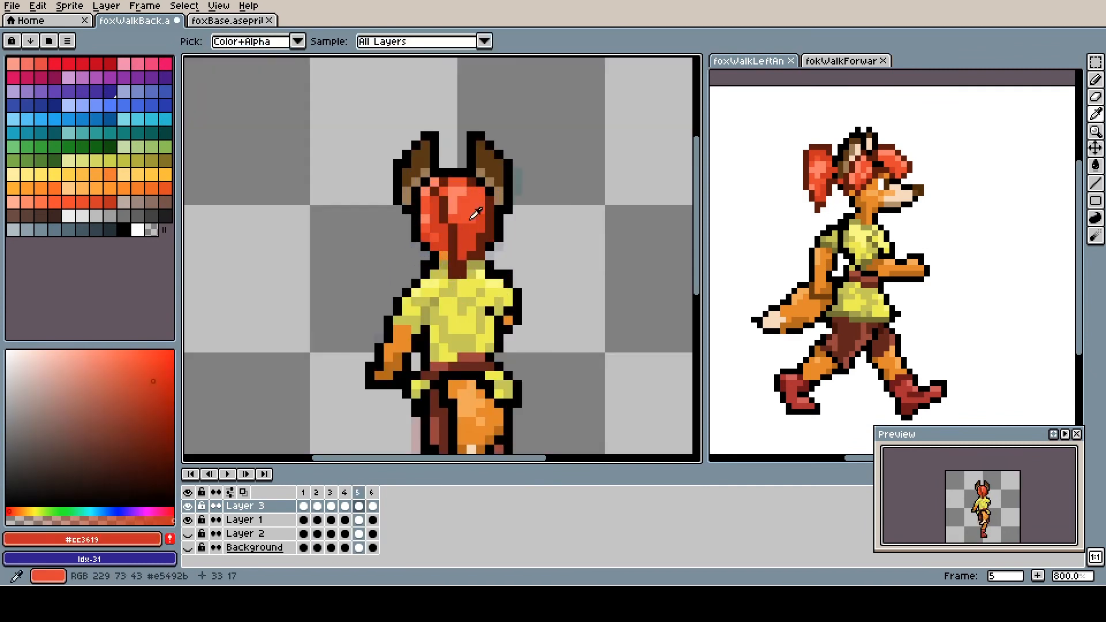
pyautogui.keyDown('alt'); pyautogui.click(472, 219); pyautogui.keyUp('alt')
pyautogui.moveTo(476, 202); pyautogui.dragTo(454, 236)
pyautogui.keyDown('alt'); pyautogui.click(476, 266); pyautogui.keyUp('alt')
pyautogui.hotkey('ctrl', 's')
pyautogui.scroll(-3, 532, 238)
# Step: Play back the walk cycle, pausing on frame 3 to inspect it closely
pyautogui.press('Return')
pyautogui.keyDown('alt'); pyautogui.click(510, 231); pyautogui.keyUp('alt')
pyautogui.keyDown('alt'); pyautogui.click(499, 233); pyautogui.keyUp('alt')
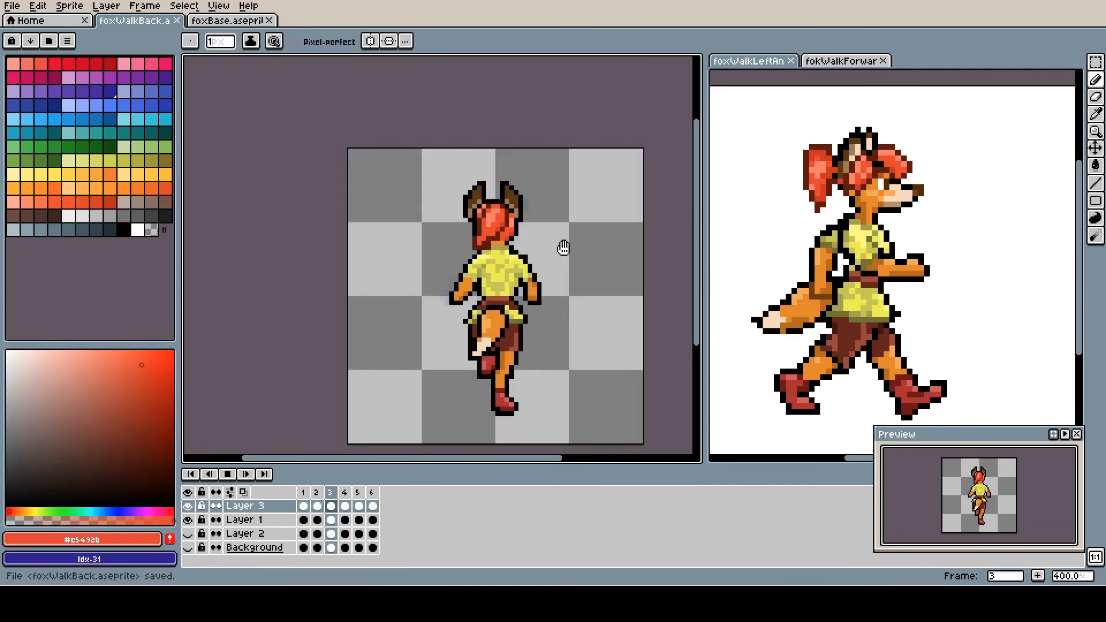
pyautogui.press('Return')
pyautogui.scroll(3, 489, 324)
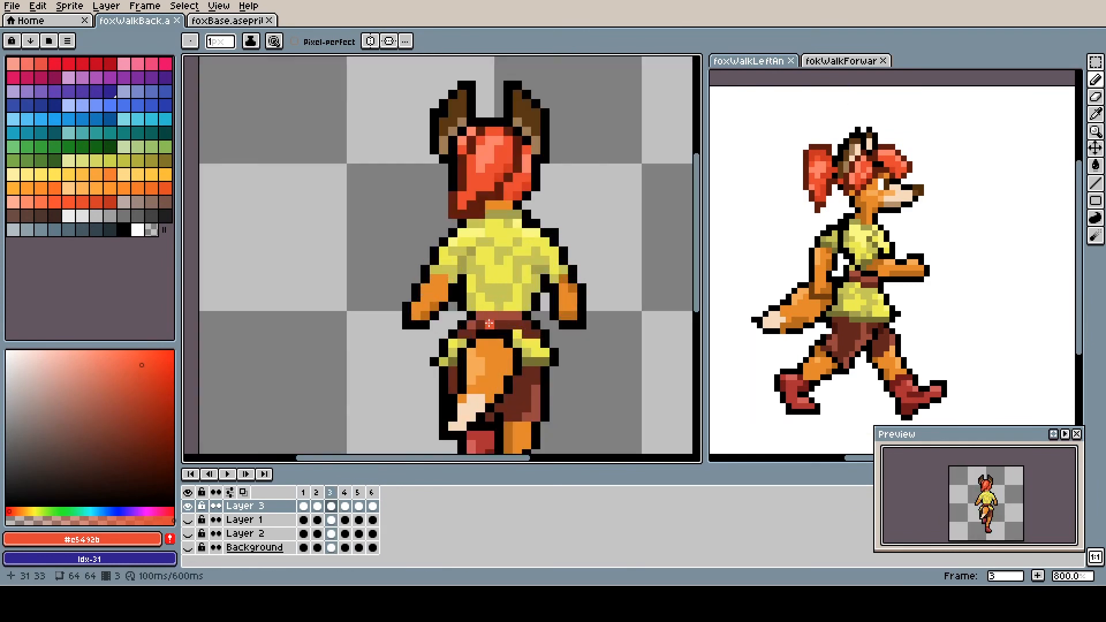
pyautogui.scroll(-3, 525, 325)
pyautogui.press('Return')
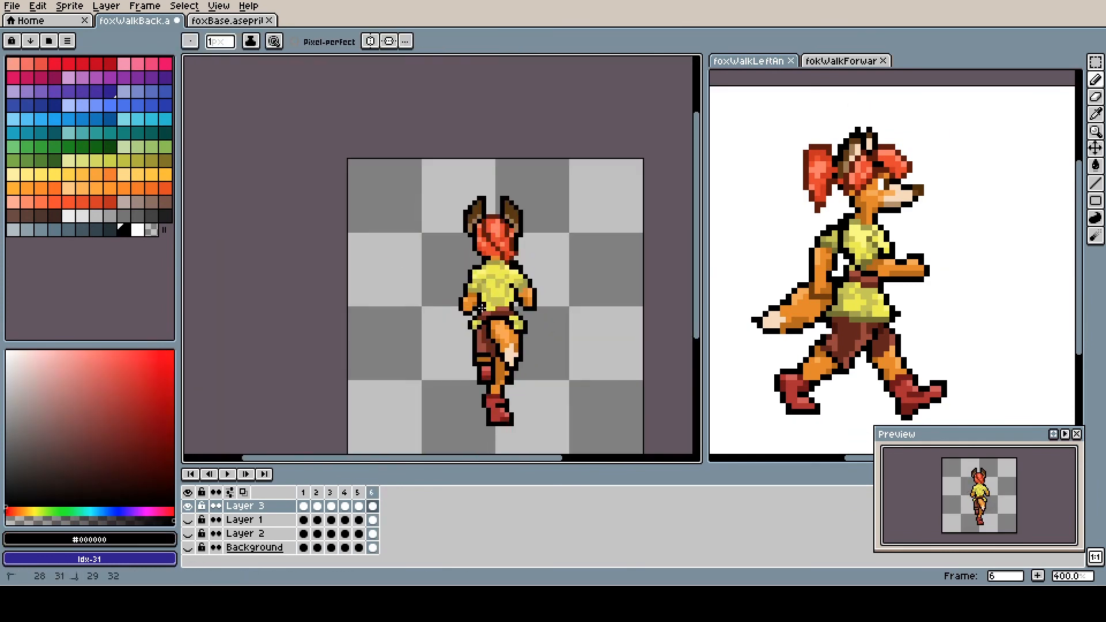
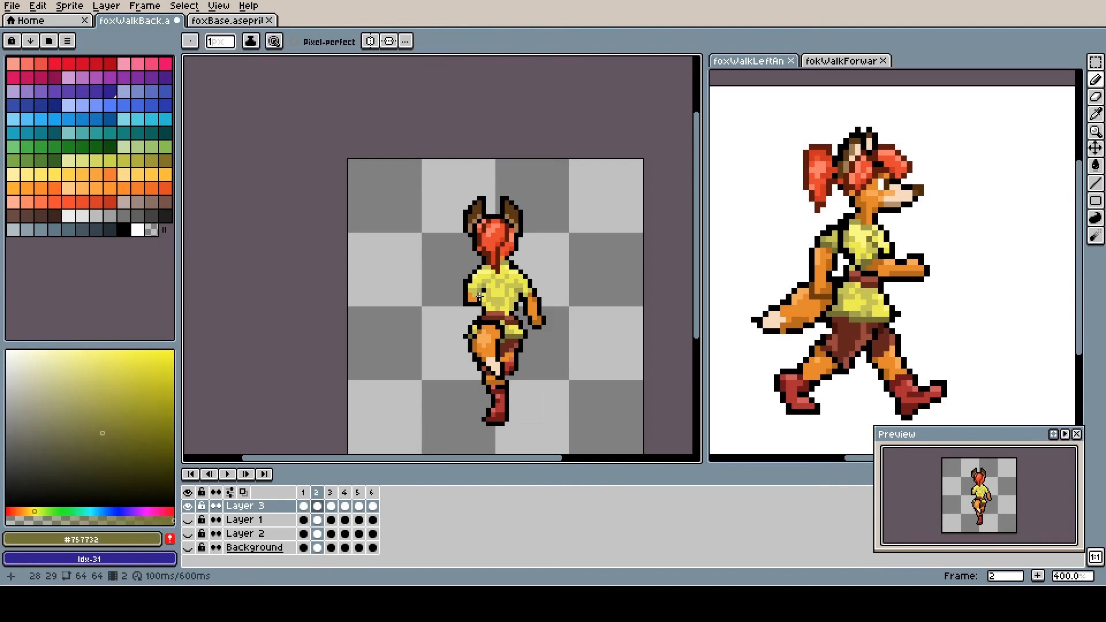
# Step: Touch up the tunic shading and outlines across frames 2, 5 and 6 with olive tones such as #757732 and #c6ca52, then save
pyautogui.press('Right')
pyautogui.keyDown('alt'); pyautogui.click(469, 309); pyautogui.keyUp('alt')
pyautogui.press('Right')
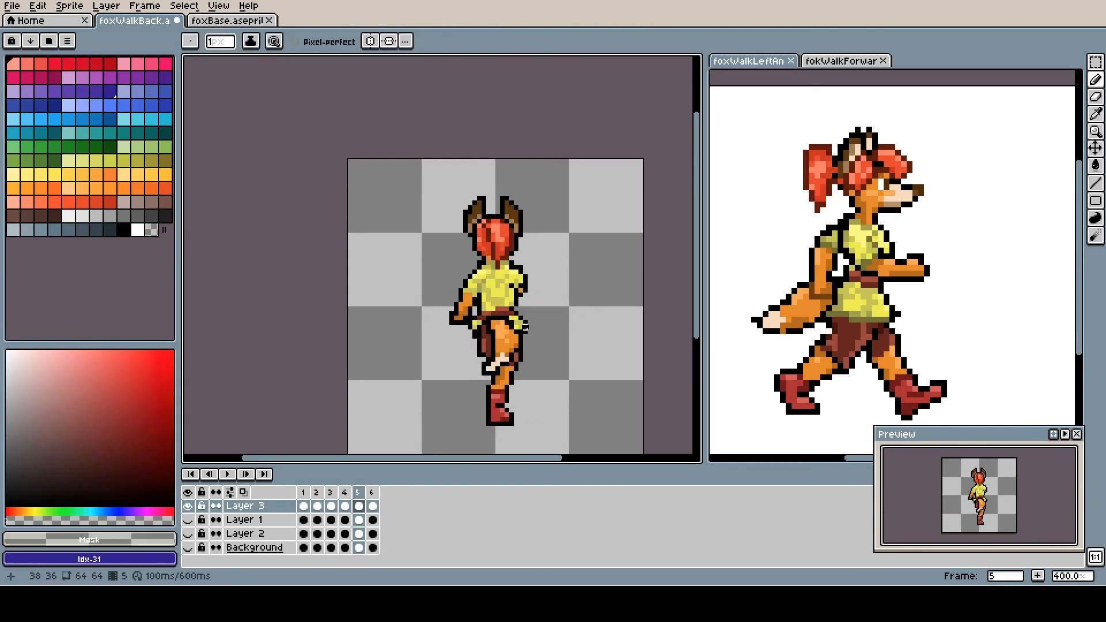
pyautogui.keyDown('alt'); pyautogui.click(472, 287); pyautogui.keyUp('alt')
pyautogui.keyDown('alt'); pyautogui.click(544, 279); pyautogui.keyUp('alt')
pyautogui.hotkey('ctrl', 's')
pyautogui.press('Right')
pyautogui.keyDown('alt'); pyautogui.click(480, 286); pyautogui.keyUp('alt')
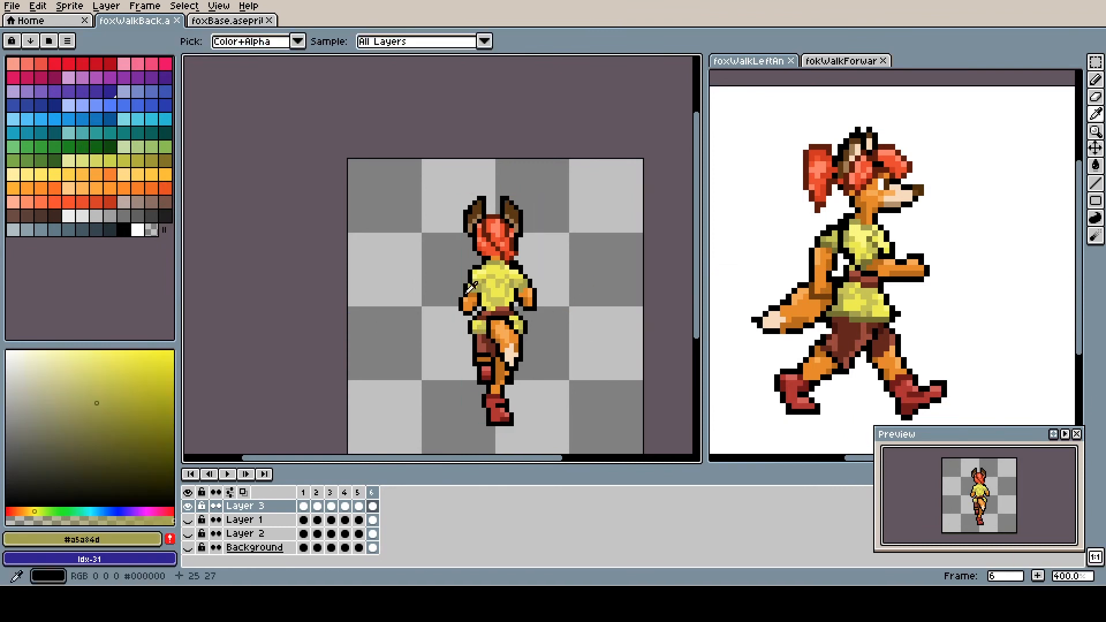
pyautogui.keyDown('alt'); pyautogui.click(467, 293); pyautogui.keyUp('alt')
pyautogui.press('Right')
pyautogui.keyDown('alt'); pyautogui.click(476, 333); pyautogui.keyUp('alt')
pyautogui.press('Left')
pyautogui.hotkey('ctrl', 's')
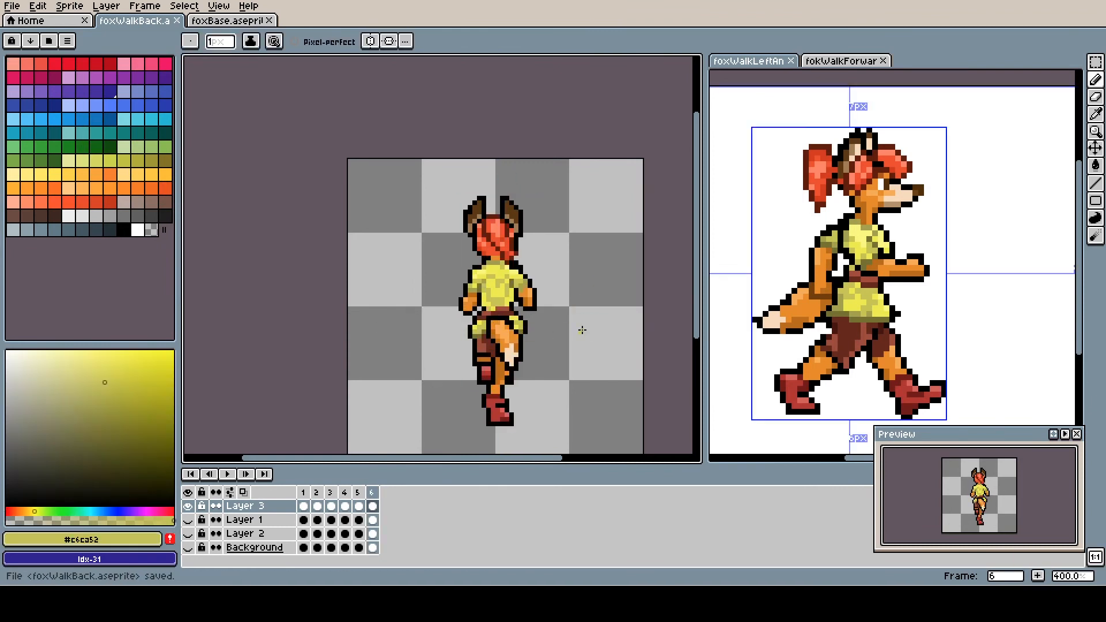
# Step: Show the Background layer and play the animation to check the fox against white
pyautogui.keyDown('alt'); pyautogui.click(509, 354); pyautogui.keyUp('alt')
pyautogui.press('Return')
pyautogui.click(187, 548)
pyautogui.press('Return')
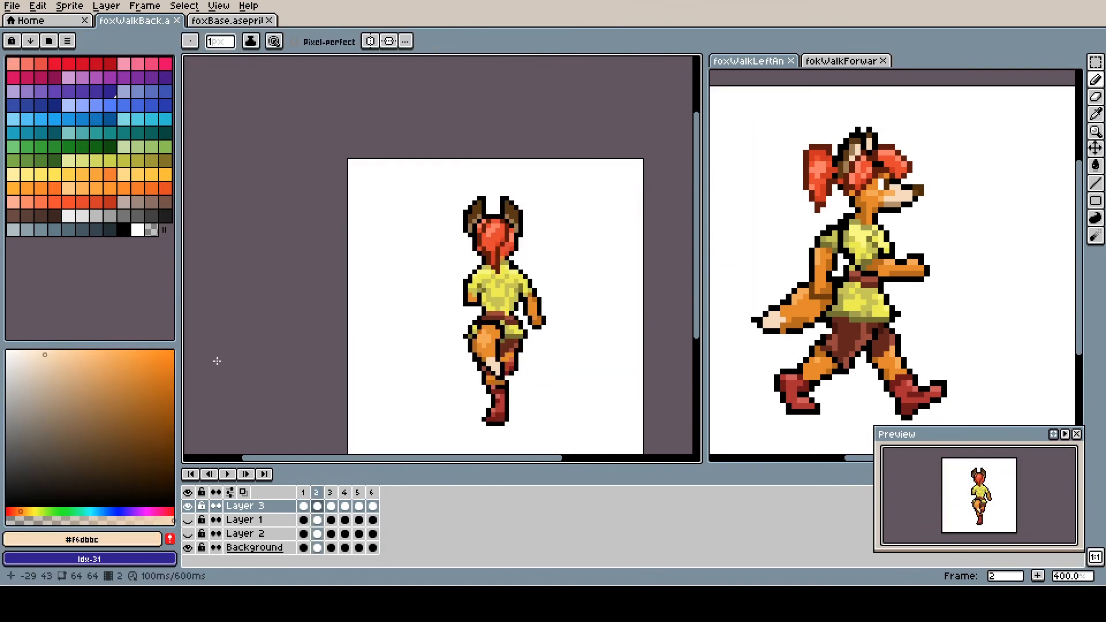
pyautogui.press('Right')
pyautogui.press('Left')
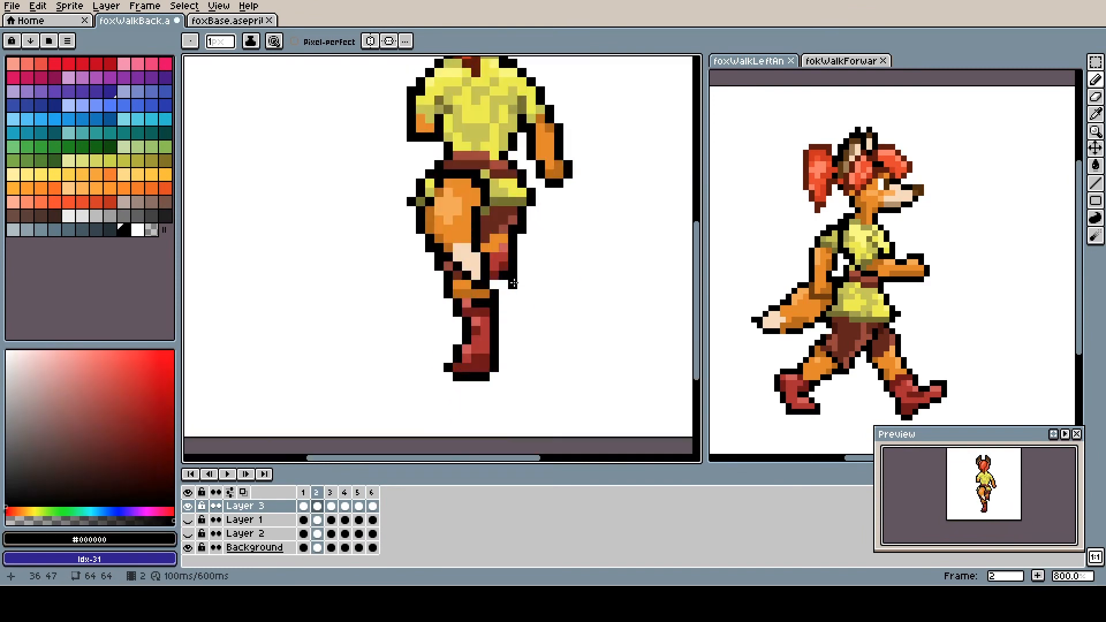
# Step: Compare the leg poses frame by frame with the Background layer hidden, touching up the boot outlines in black
pyautogui.press('Right')
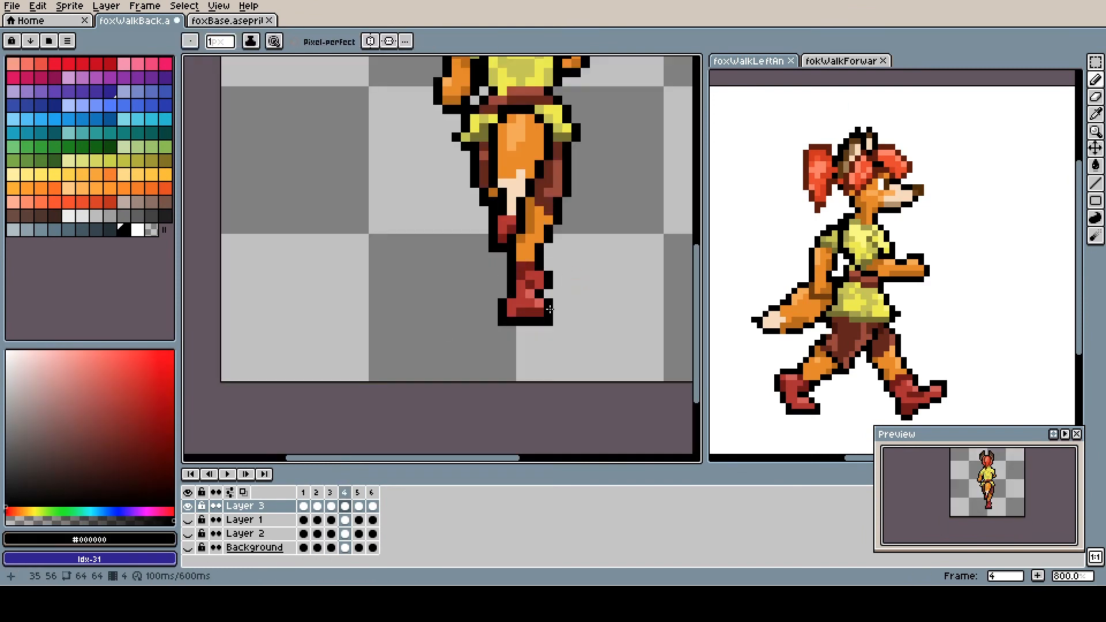
pyautogui.press('Right')
pyautogui.press('Right')
pyautogui.scroll(-1, 576, 285)
pyautogui.press('Right')
pyautogui.press('Right')
pyautogui.press('Left')
pyautogui.press('Right')
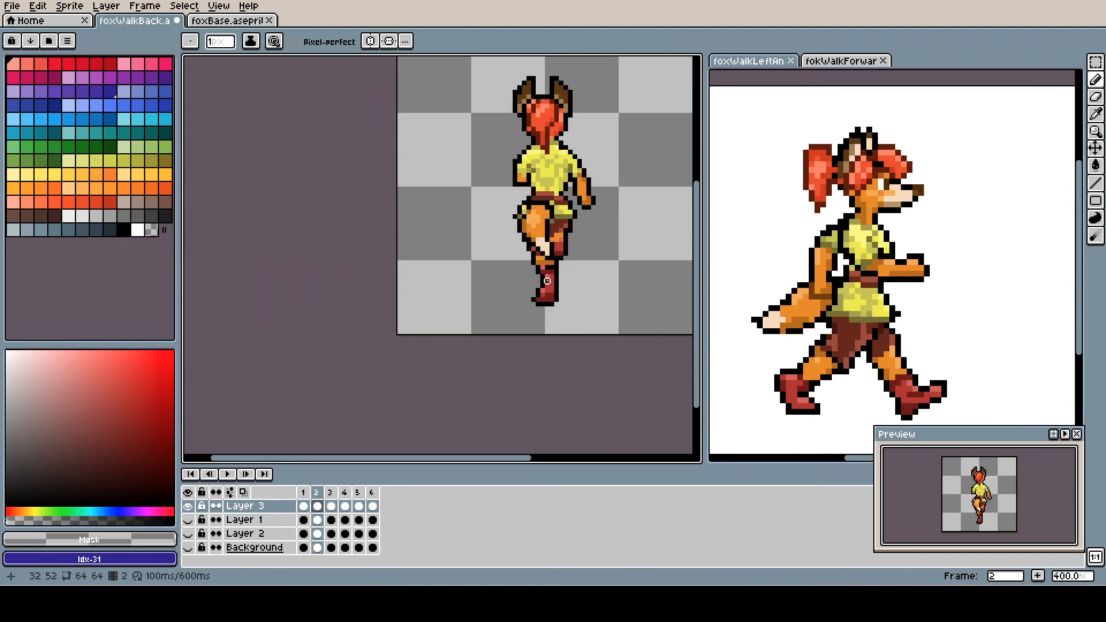
pyautogui.keyDown('alt'); pyautogui.click(557, 255); pyautogui.keyUp('alt')
pyautogui.press('Right')
pyautogui.press('Right')
pyautogui.press('Right')
pyautogui.press('Right')
pyautogui.keyDown('alt'); pyautogui.click(566, 244); pyautogui.keyUp('alt')
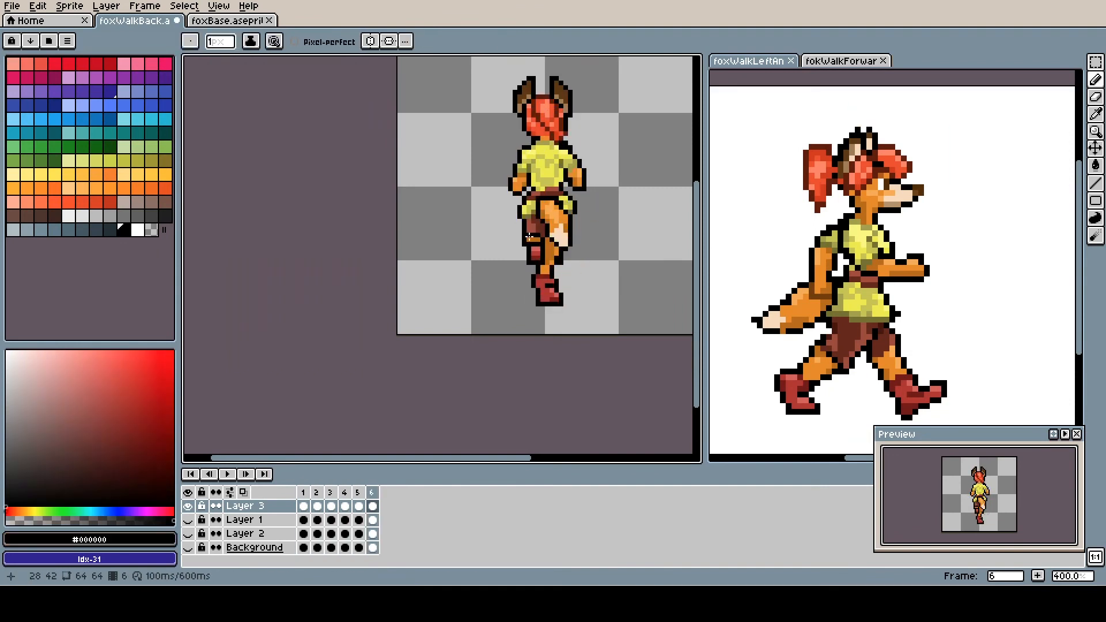
# Step: Redraw the legs in frame 6 with the left leg supporting and the right boot raised behind, then save the file
pyautogui.moveTo(533, 249); pyautogui.dragTo(529, 283)
pyautogui.moveTo(547, 242); pyautogui.dragTo(552, 277)
pyautogui.scroll(1, 594, 274)
pyautogui.keyDown('alt'); pyautogui.click(454, 242); pyautogui.keyUp('alt')
pyautogui.click(454, 242)
pyautogui.moveTo(472, 334); pyautogui.dragTo(462, 307)
pyautogui.keyDown('alt'); pyautogui.click(491, 265); pyautogui.keyUp('alt')
pyautogui.keyDown('alt'); pyautogui.click(522, 288); pyautogui.keyUp('alt')
pyautogui.moveTo(504, 253)
pyautogui.mouseDown()
pyautogui.moveTo(504, 300)
pyautogui.moveTo(539, 314)
pyautogui.mouseUp()
pyautogui.keyDown('alt'); pyautogui.click(503, 340); pyautogui.keyUp('alt')
pyautogui.scroll(-3, 546, 313)
pyautogui.keyDown('alt'); pyautogui.click(518, 297); pyautogui.keyUp('alt')
pyautogui.hotkey('ctrl', 's')
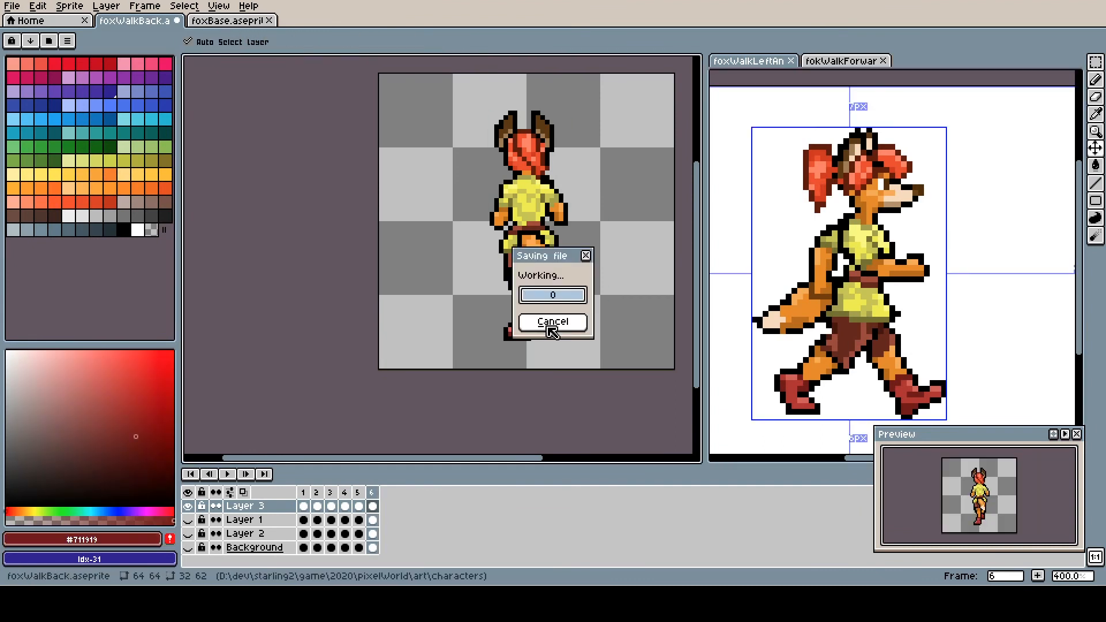
# Step: Finish the leg shading in frame 6 with the lighter orange #f6ac56 and save the file
pyautogui.hotkey('ctrl', 's')
pyautogui.keyDown('alt'); pyautogui.click(548, 292); pyautogui.keyUp('alt')
pyautogui.keyDown('alt'); pyautogui.click(527, 270); pyautogui.keyUp('alt')
pyautogui.click(518, 289)
pyautogui.hotkey('ctrl', 's')
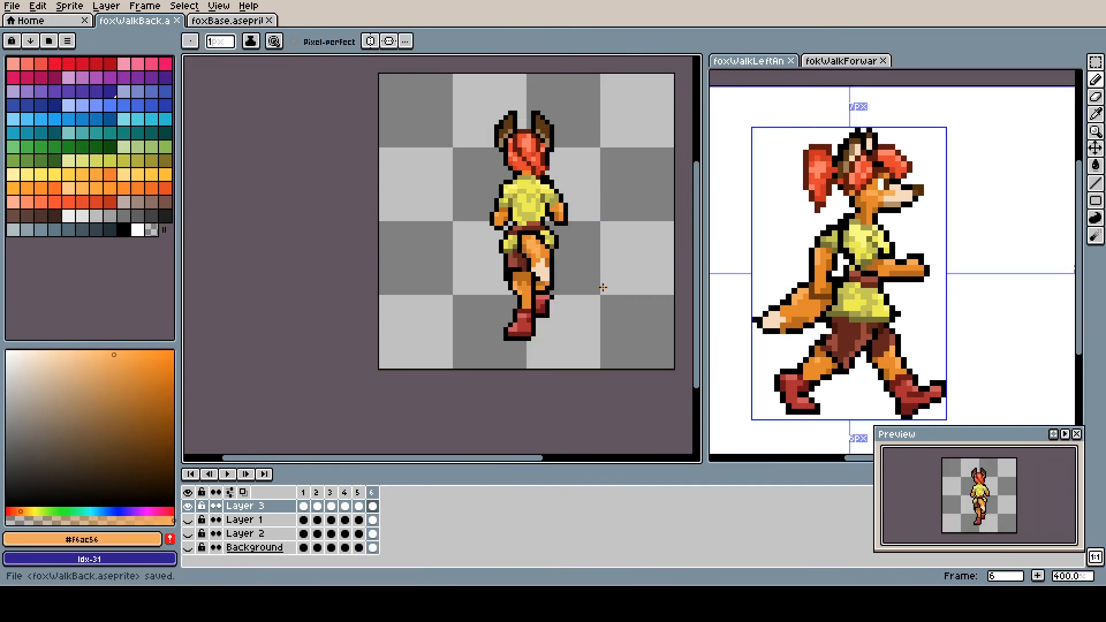
# Step: Play the finished back-view walk cycle over the white Background layer
pyautogui.press('Return')
pyautogui.click(188, 548)
pyautogui.press('Return')
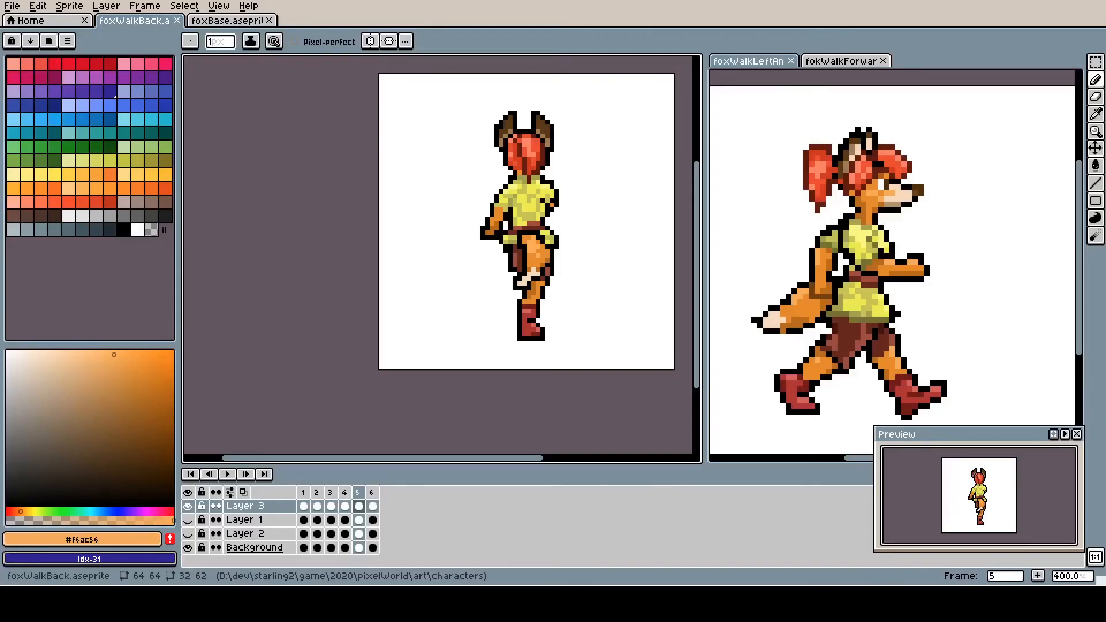
# Step: Copy the forward-walking fox into foxBase and place it on a new layer over the faded three-quarter base sketch
pyautogui.hotkey('ctrl', 'Tab')
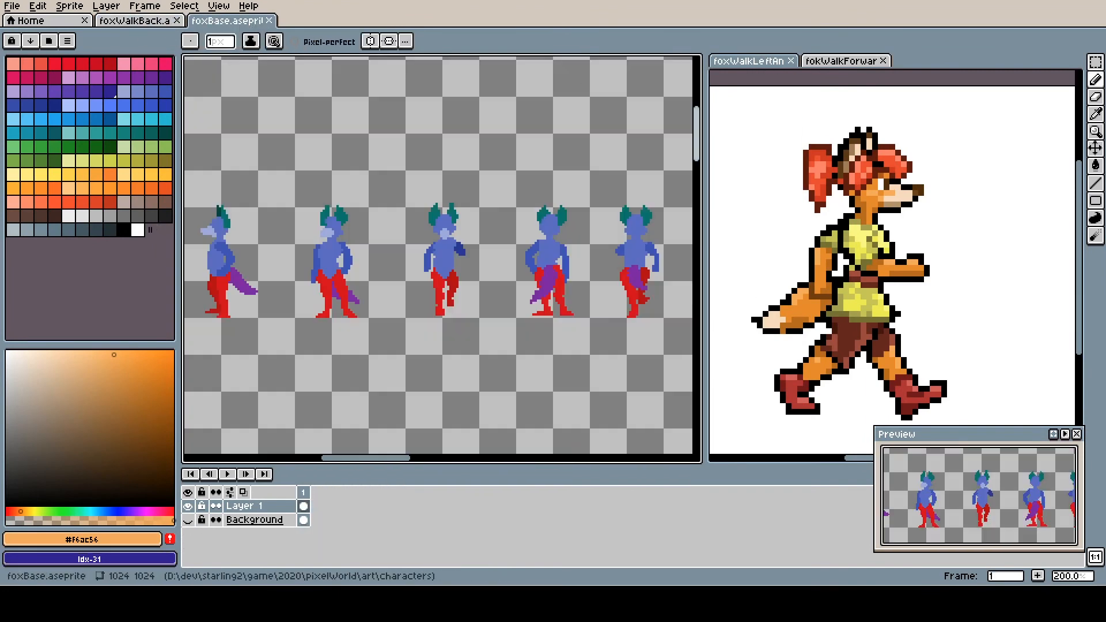
pyautogui.click(841, 60)
pyautogui.press('m')
pyautogui.moveTo(506, 244); pyautogui.dragTo(574, 139)
pyautogui.hotkey('ctrl', 'v')
pyautogui.click(267, 387)
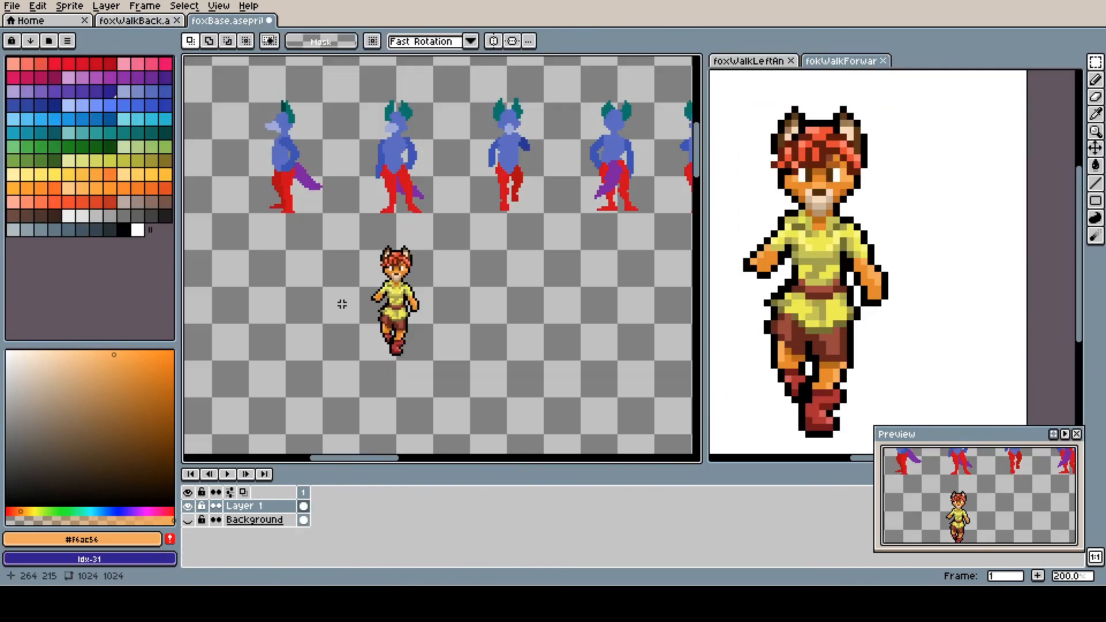
pyautogui.scroll(2, 395, 291)
pyautogui.moveTo(395, 291)
pyautogui.mouseDown()
pyautogui.moveTo(375, 278)
pyautogui.moveTo(410, 282)
pyautogui.mouseUp()
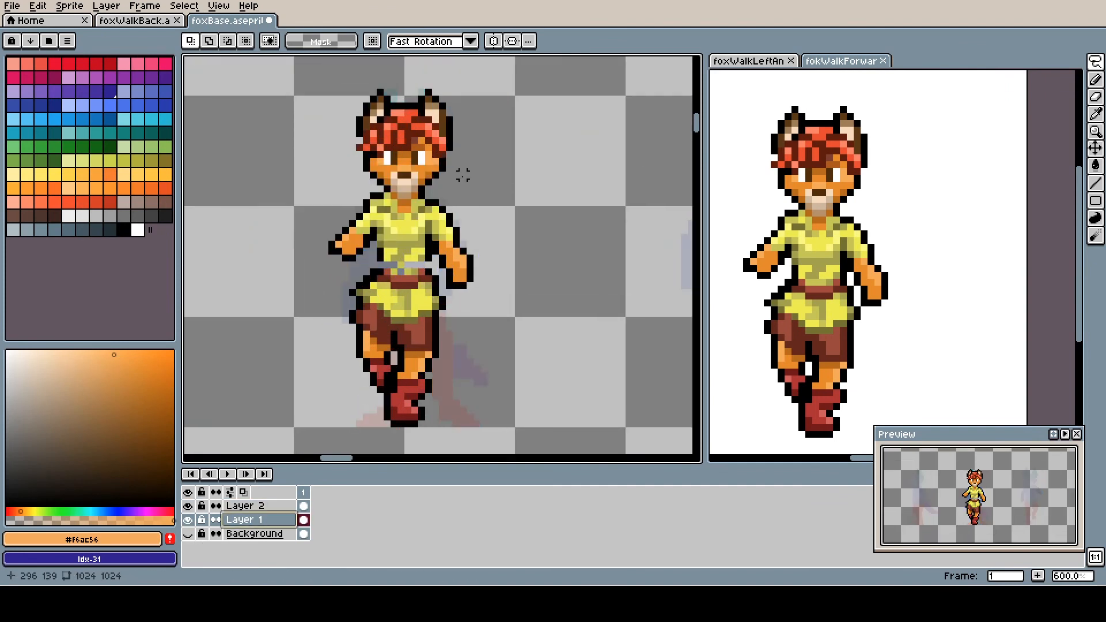
# Step: Redraw the fox's legs on Layer 2 as a wide stance with black outlines, orange #e38a22 skin and red #ac3232 boots
pyautogui.press('b')
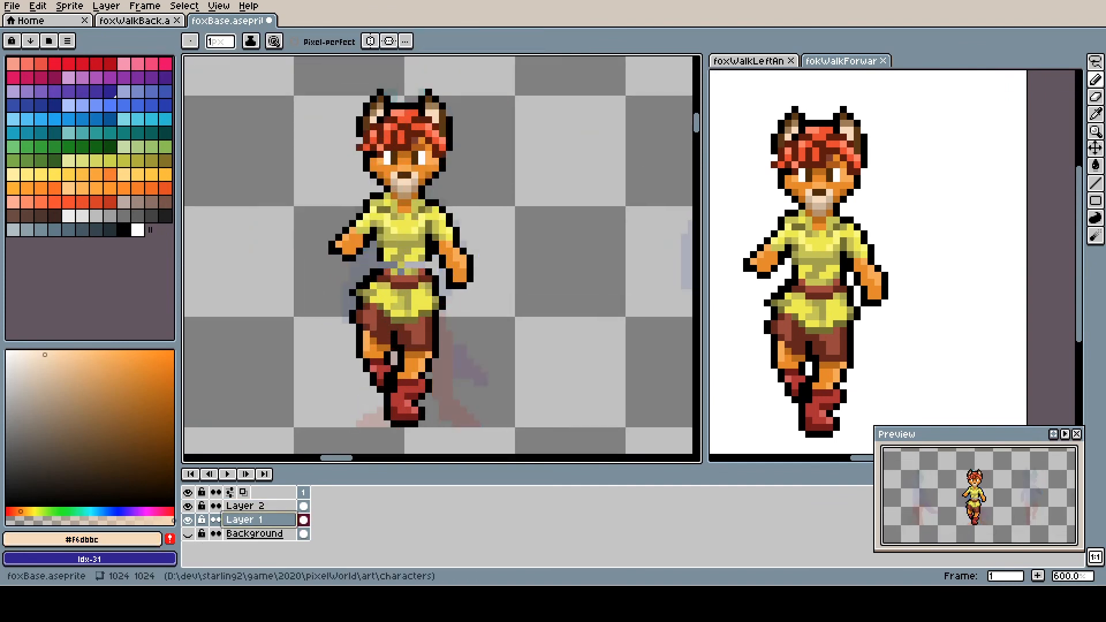
pyautogui.click(120, 228)
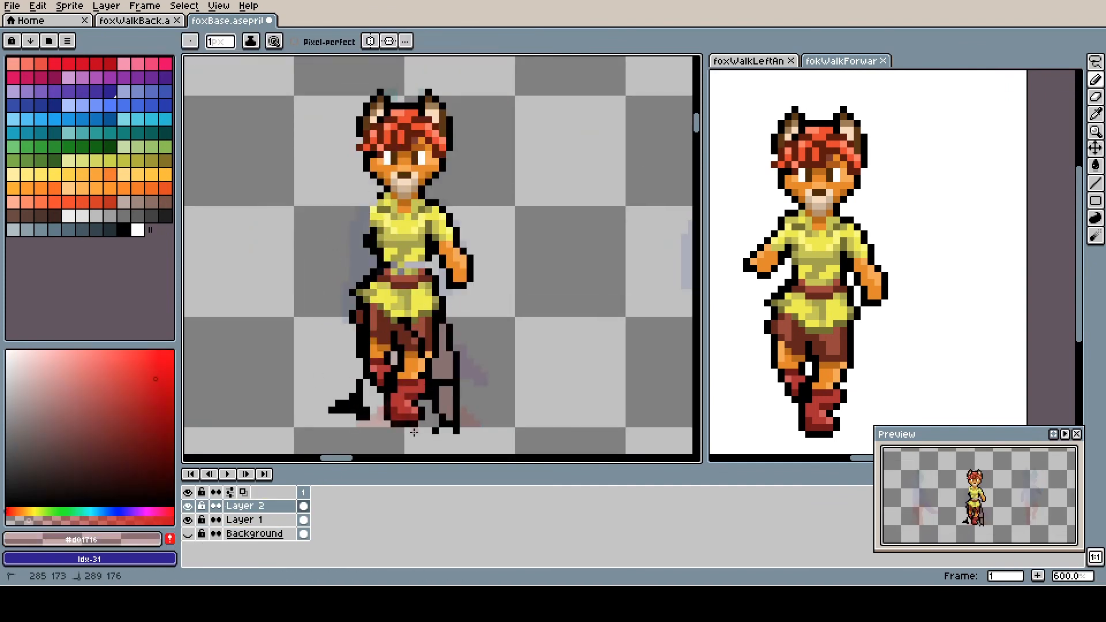
pyautogui.keyDown('alt'); pyautogui.click(785, 360); pyautogui.keyUp('alt')
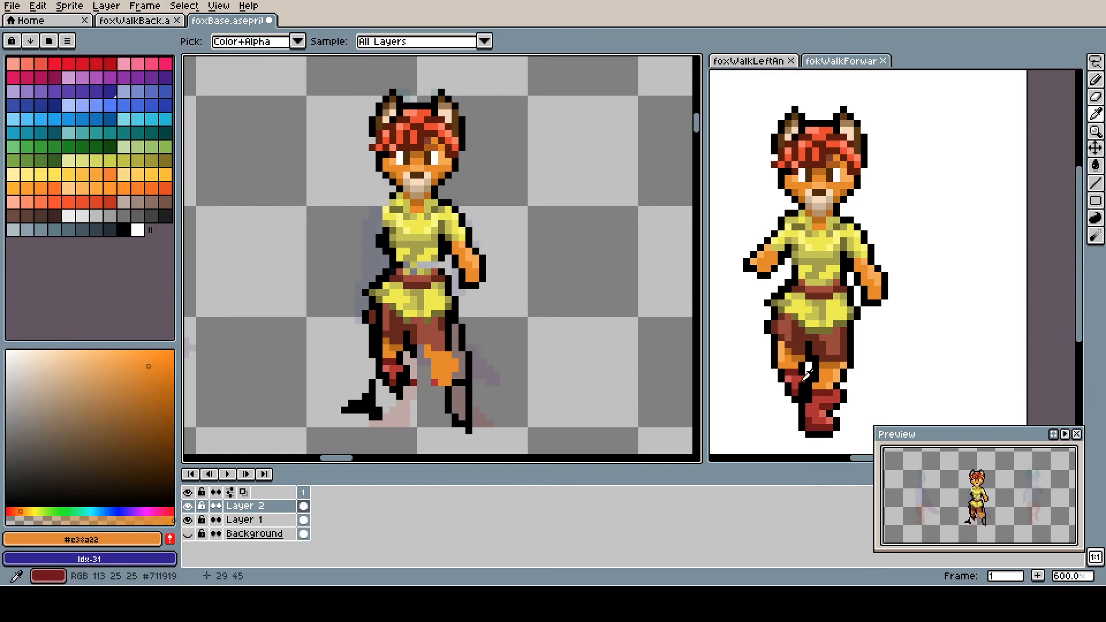
pyautogui.keyDown('alt'); pyautogui.click(799, 390); pyautogui.keyUp('alt')
pyautogui.moveTo(434, 423); pyautogui.dragTo(477, 413)
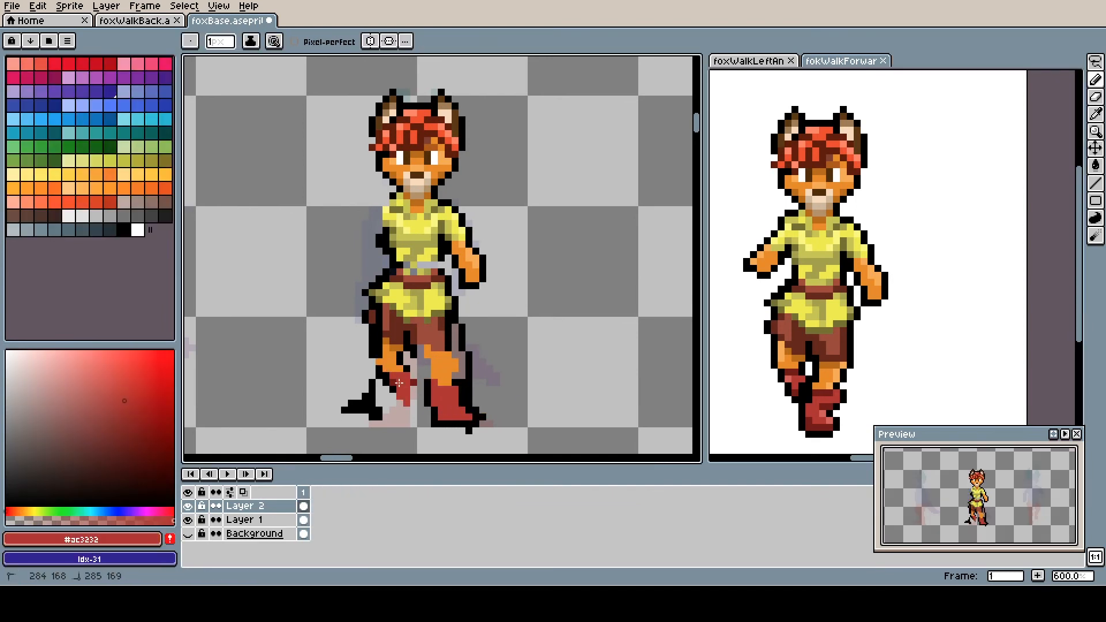
pyautogui.keyDown('alt'); pyautogui.click(442, 330); pyautogui.keyUp('alt')
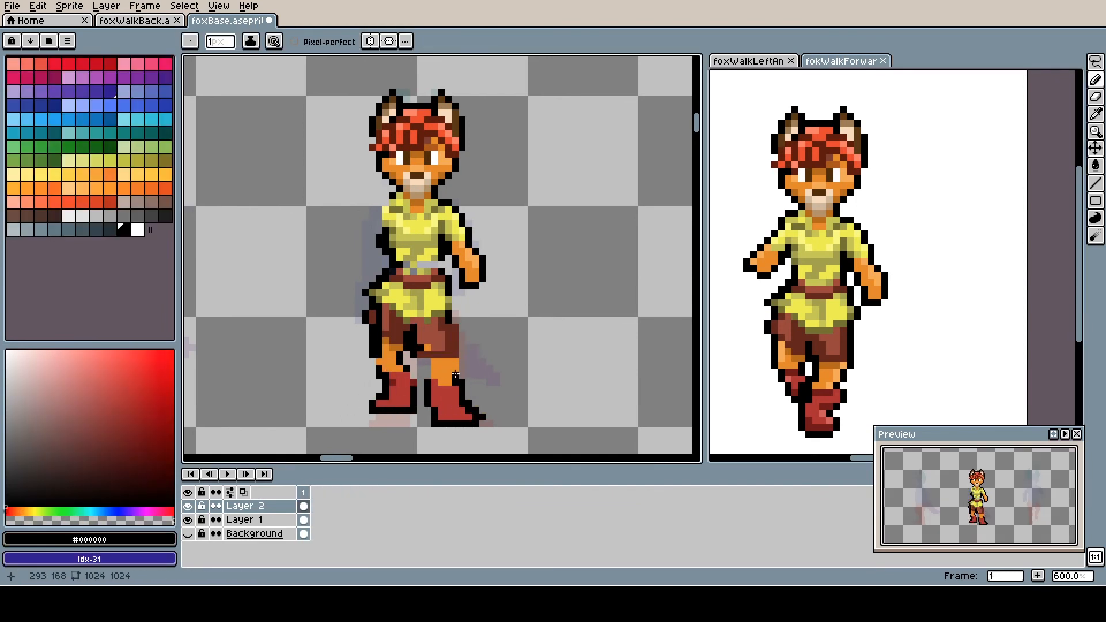
# Step: Redraw the right arm bent in against the hip, with an orange forearm, yellow sleeve and black outline
pyautogui.moveTo(449, 292); pyautogui.dragTo(476, 242)
pyautogui.keyDown('alt'); pyautogui.click(470, 263); pyautogui.keyUp('alt')
pyautogui.moveTo(470, 256); pyautogui.dragTo(459, 284)
pyautogui.keyDown('alt'); pyautogui.click(456, 230); pyautogui.keyUp('alt')
pyautogui.moveTo(457, 236); pyautogui.dragTo(470, 243)
# Step: Slim the left side of the shorts, redraw the left leg to match the base pose, and undo the last pencil stroke
pyautogui.moveTo(365, 315); pyautogui.dragTo(373, 361)
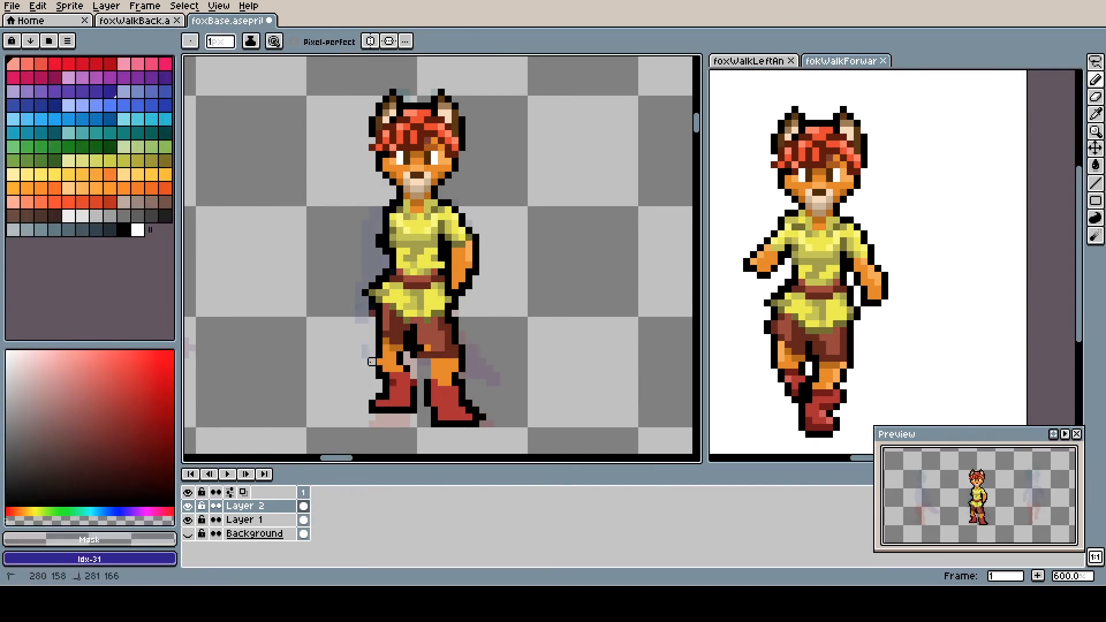
pyautogui.keyDown('alt'); pyautogui.click(396, 336); pyautogui.keyUp('alt')
pyautogui.moveTo(427, 335); pyautogui.dragTo(420, 324)
pyautogui.keyDown('alt'); pyautogui.click(374, 273); pyautogui.keyUp('alt')
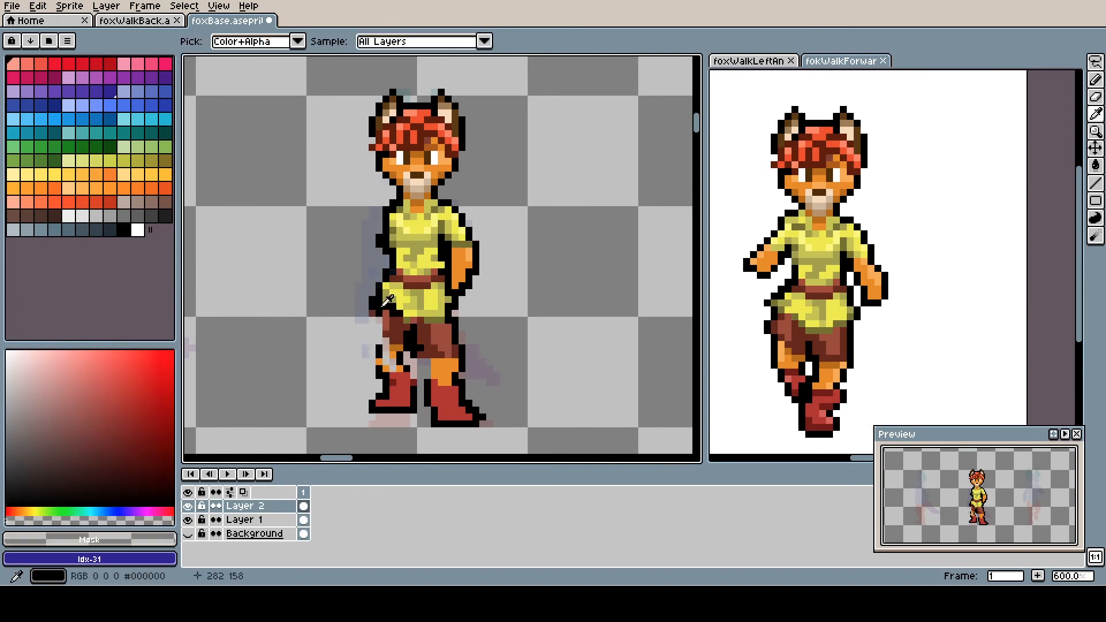
pyautogui.keyDown('alt'); pyautogui.click(439, 369); pyautogui.keyUp('alt')
pyautogui.moveTo(401, 352); pyautogui.dragTo(405, 369)
pyautogui.keyDown('alt'); pyautogui.click(460, 357); pyautogui.keyUp('alt')
pyautogui.hotkey('ctrl', 'z')
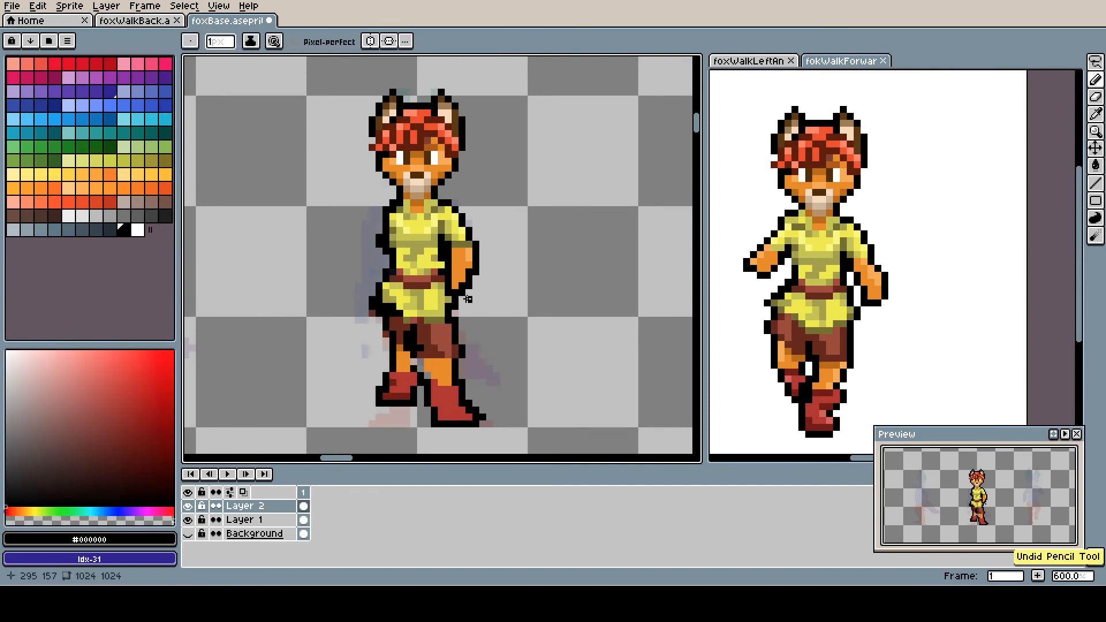
# Step: Add a tail tip behind the right hip using the cream colour from the foxWalkLeft reference, with a black outline
pyautogui.click(749, 60)
pyautogui.keyDown('alt'); pyautogui.click(772, 320); pyautogui.keyUp('alt')
pyautogui.moveTo(467, 299)
pyautogui.mouseDown()
pyautogui.moveTo(447, 309)
pyautogui.moveTo(469, 319)
pyautogui.mouseUp()
pyautogui.keyDown('alt'); pyautogui.click(462, 304); pyautogui.keyUp('alt')
# Step: Colour the tail base behind the hip orange, add a skin-coloured V-neck to the shirt, and hide Layer 1
pyautogui.keyDown('alt'); pyautogui.click(448, 304); pyautogui.keyUp('alt')
pyautogui.keyDown('alt'); pyautogui.click(417, 209); pyautogui.keyUp('alt')
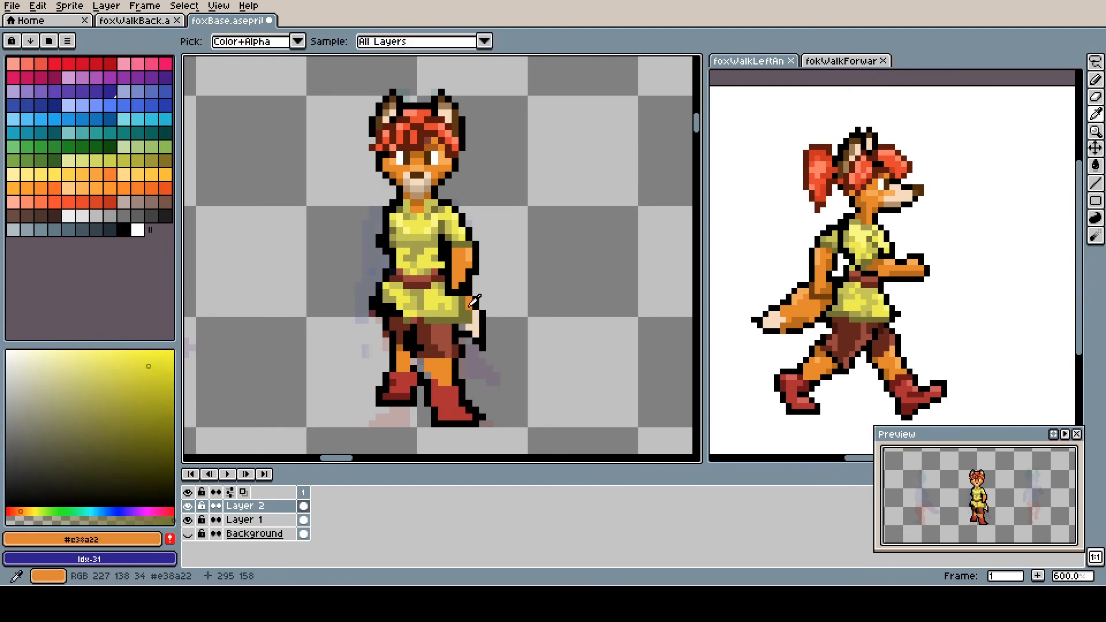
pyautogui.click(421, 217)
pyautogui.keyDown('alt'); pyautogui.click(465, 317); pyautogui.keyUp('alt')
pyautogui.click(407, 216)
pyautogui.keyDown('alt'); pyautogui.click(385, 210); pyautogui.keyUp('alt')
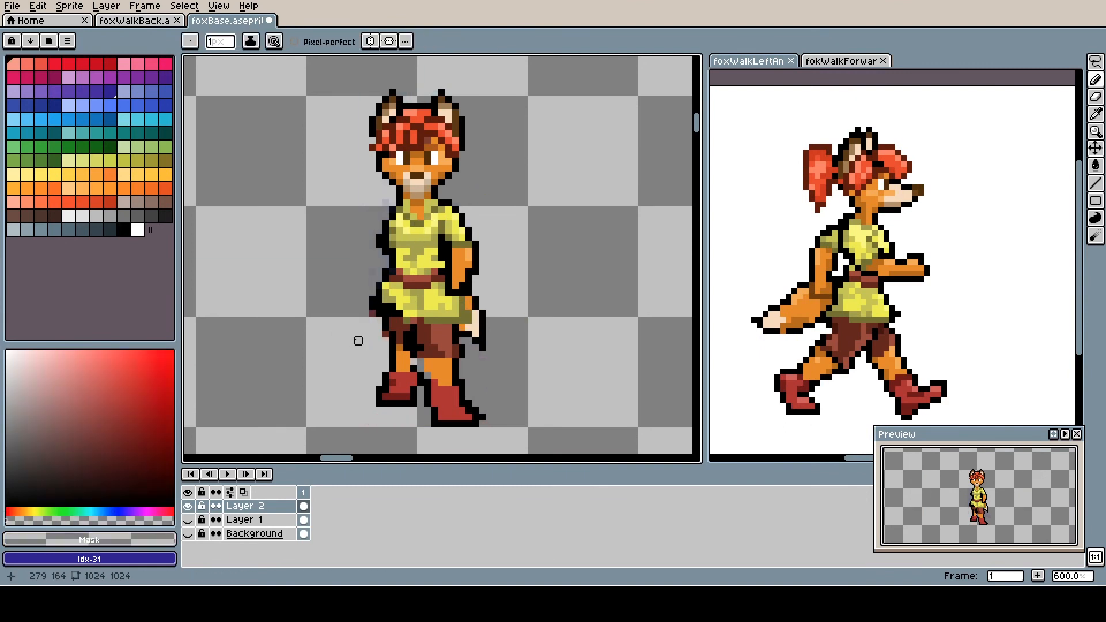
# Step: Clean stray pixels off the hem's left edge and tidy the black outlines around the left side of the shorts
pyautogui.keyDown('alt'); pyautogui.click(461, 315); pyautogui.keyUp('alt')
pyautogui.keyDown('alt'); pyautogui.click(454, 262); pyautogui.keyUp('alt')
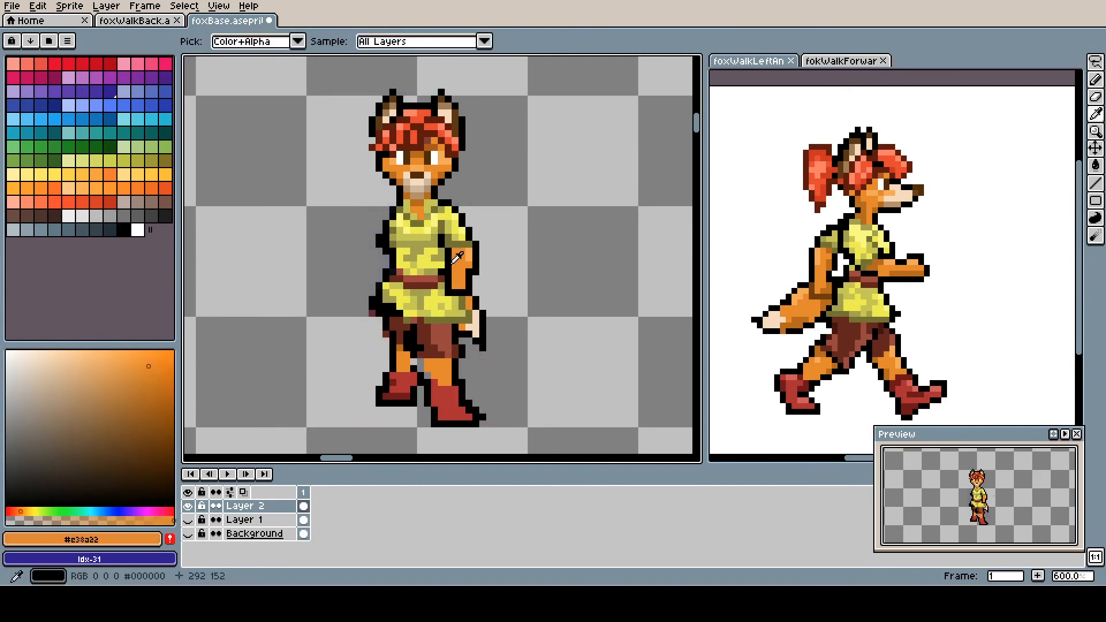
pyautogui.keyDown('alt'); pyautogui.click(393, 348); pyautogui.keyUp('alt')
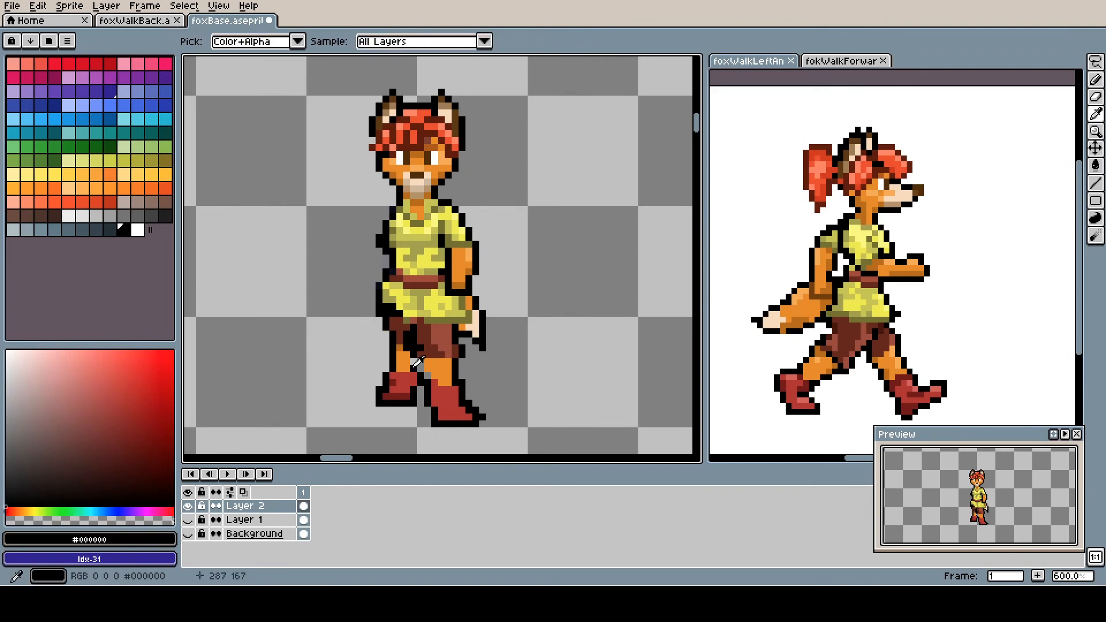
pyautogui.keyDown('alt'); pyautogui.click(405, 313); pyautogui.keyUp('alt')
pyautogui.moveTo(398, 312); pyautogui.dragTo(384, 306)
pyautogui.keyDown('alt'); pyautogui.click(373, 279); pyautogui.keyUp('alt')
pyautogui.keyDown('alt'); pyautogui.click(470, 305); pyautogui.keyUp('alt')
pyautogui.keyDown('alt'); pyautogui.click(519, 321); pyautogui.keyUp('alt')
# Step: Shade the front-view fox's shirt with #c6ca52 and the bent arm with dark orange #b76b13, and save foxBase
pyautogui.moveTo(420, 242); pyautogui.dragTo(441, 263)
pyautogui.keyDown('alt'); pyautogui.click(442, 257); pyautogui.keyUp('alt')
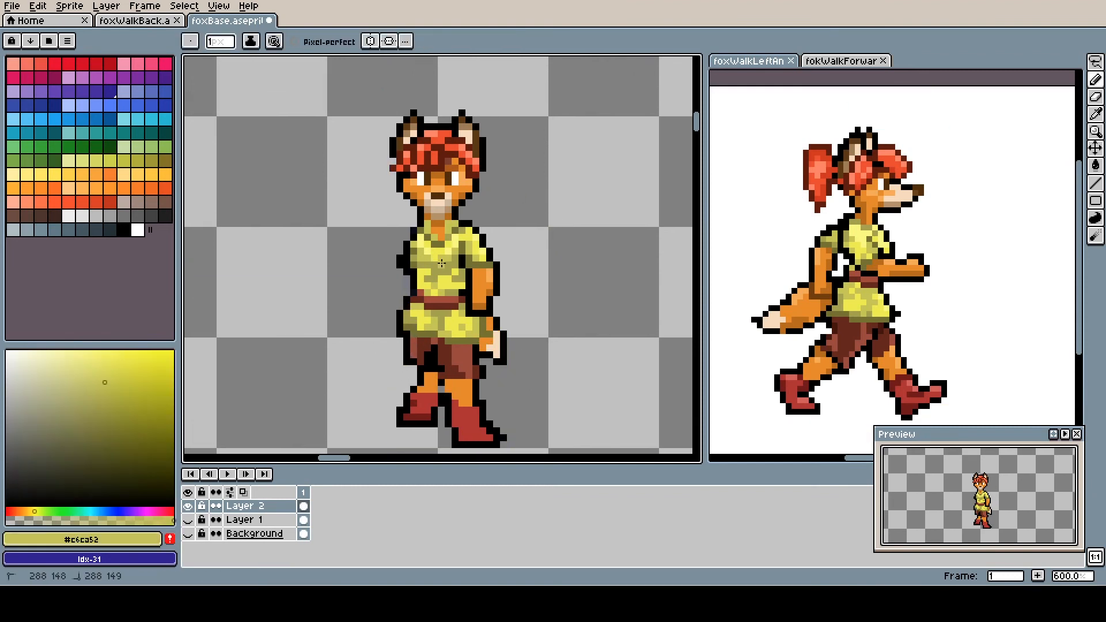
pyautogui.keyDown('alt'); pyautogui.click(478, 274); pyautogui.keyUp('alt')
pyautogui.hotkey('ctrl', 's')
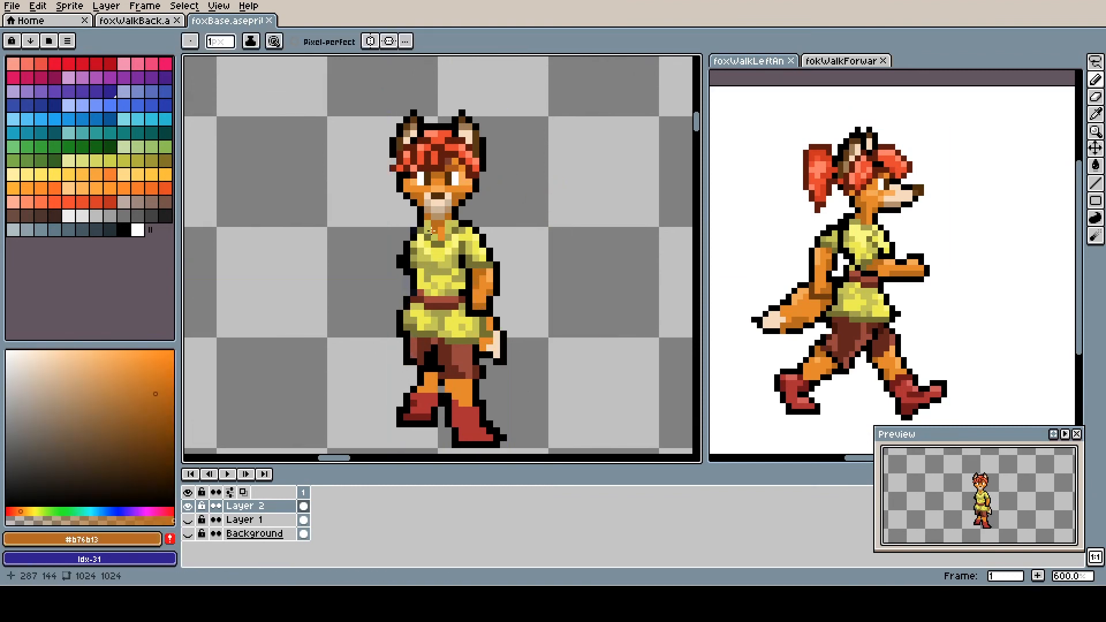
# Step: Retouch the fox's face with dark orange #b76b13 through the frames of fokWalkForward and save the file
pyautogui.click(842, 60)
pyautogui.press('Right')
pyautogui.press('Right')
pyautogui.press('Right')
pyautogui.press('Right')
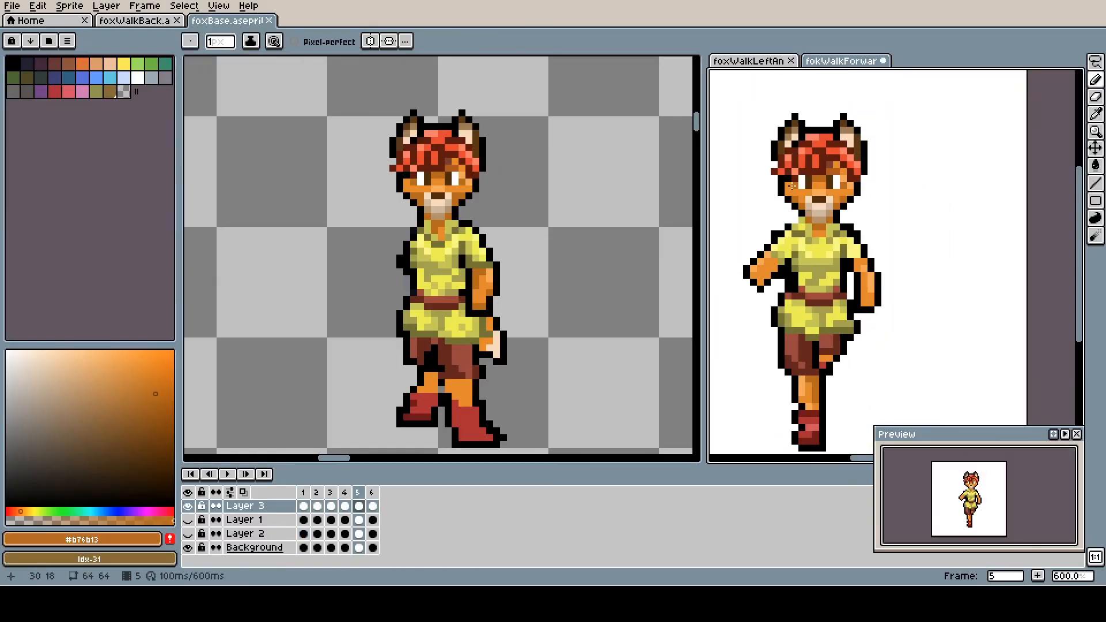
pyautogui.click(793, 201)
pyautogui.hotkey('ctrl', 's')
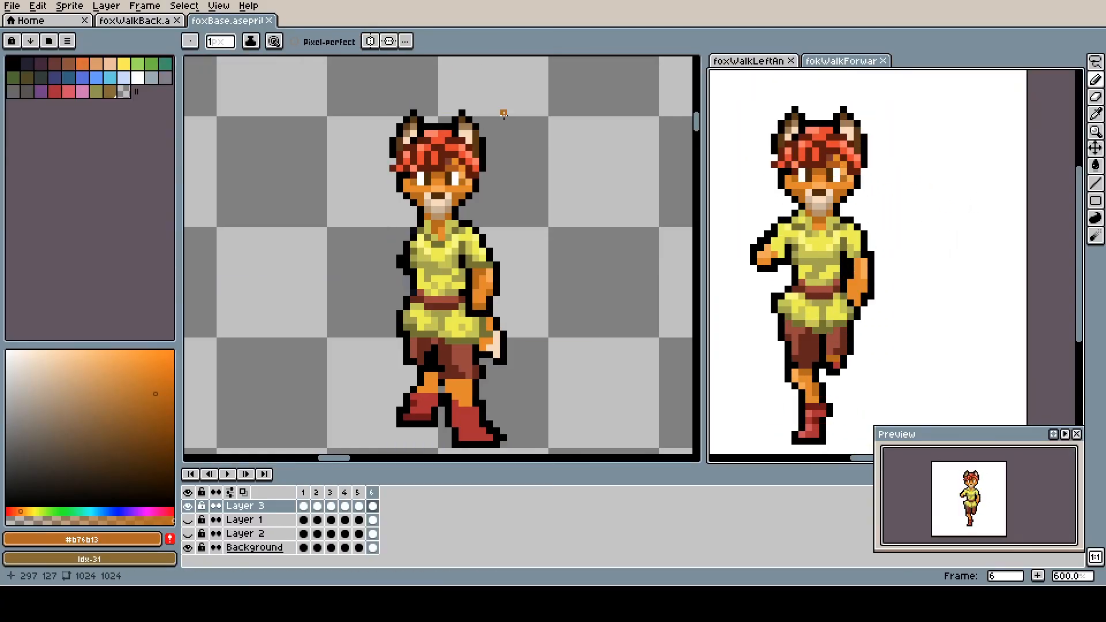
# Step: In foxBase, refine the shorts below the hem with dark brown #64271e and retouch the legs' skin
pyautogui.click(227, 21)
pyautogui.keyDown('alt'); pyautogui.click(413, 346); pyautogui.keyUp('alt')
pyautogui.moveTo(415, 336); pyautogui.dragTo(442, 333)
pyautogui.keyDown('alt'); pyautogui.click(434, 353); pyautogui.keyUp('alt')
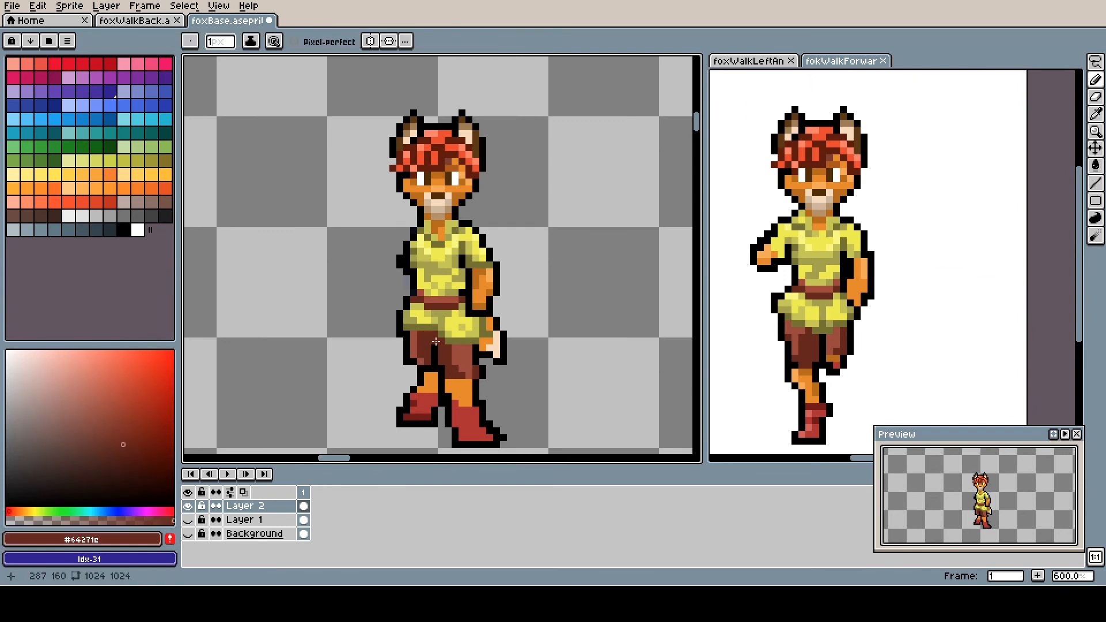
pyautogui.keyDown('alt'); pyautogui.click(469, 403); pyautogui.keyUp('alt')
pyautogui.keyDown('alt'); pyautogui.click(433, 369); pyautogui.keyUp('alt')
# Step: Add lighter red highlights to the boots using the fokWalkForward reference, and shorten the right boot's toe
pyautogui.keyDown('alt'); pyautogui.click(813, 414); pyautogui.keyUp('alt')
pyautogui.moveTo(476, 417); pyautogui.dragTo(462, 417)
pyautogui.keyDown('alt'); pyautogui.click(504, 424); pyautogui.keyUp('alt')
pyautogui.moveTo(489, 425); pyautogui.dragTo(504, 438)
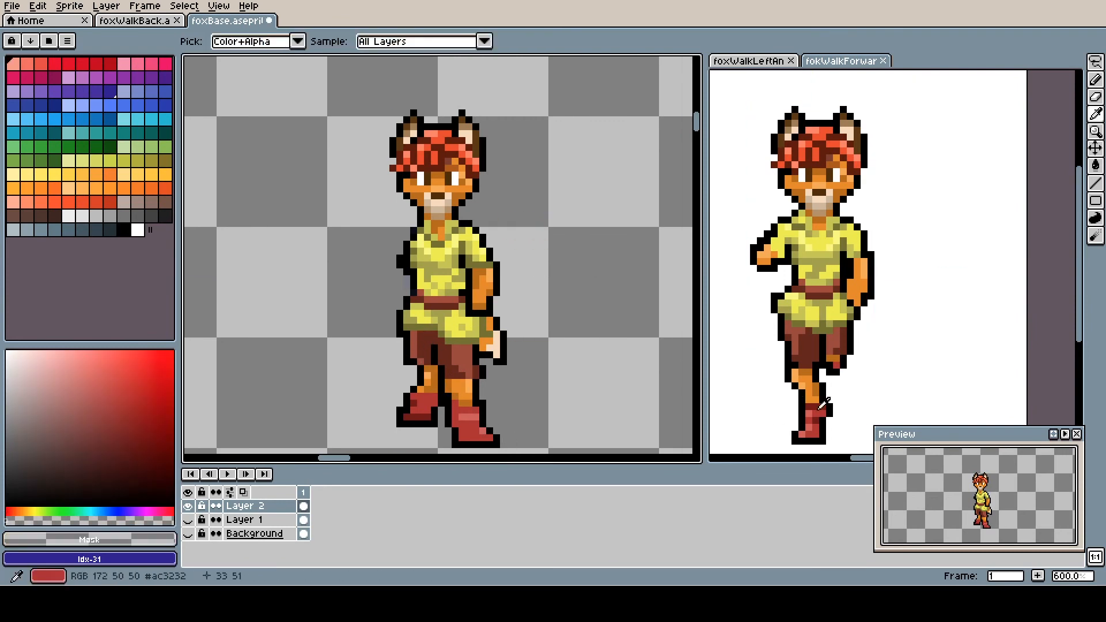
# Step: Fill the top of the tail with orange #e38a22, save foxBase, and sample the shirt yellow for retouching the tunic
pyautogui.keyDown('alt'); pyautogui.click(490, 336); pyautogui.keyUp('alt')
pyautogui.click(490, 328)
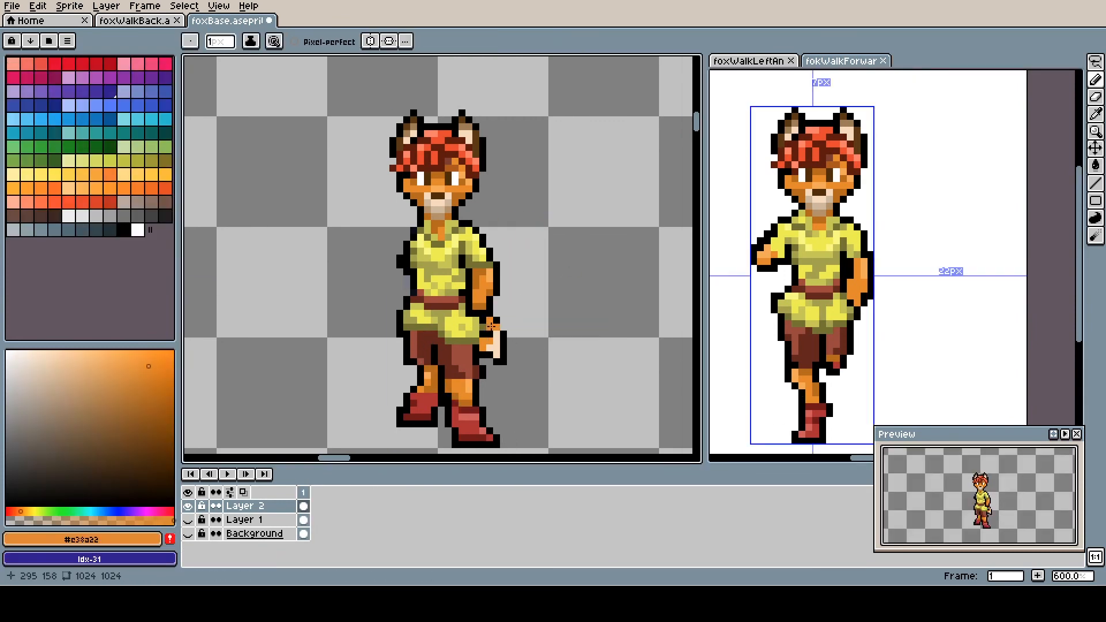
pyautogui.hotkey('ctrl', 's')
pyautogui.keyDown('alt'); pyautogui.click(462, 327); pyautogui.keyUp('alt')
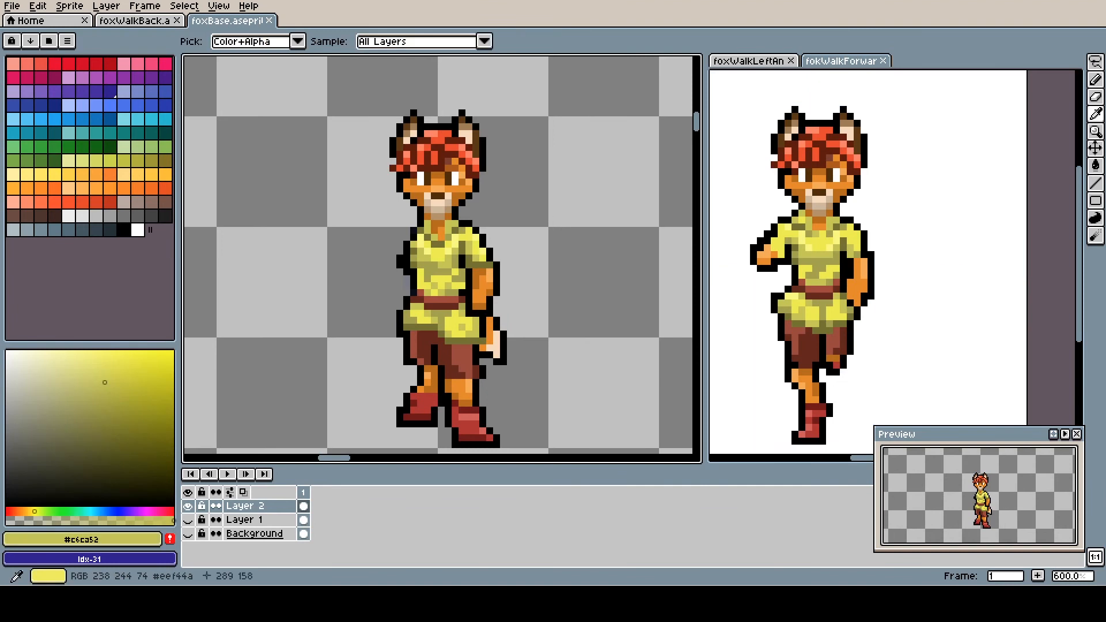
# Step: Retouch the front-view fox's face around the eyes with its own fur colours and save foxBase
pyautogui.keyDown('alt'); pyautogui.click(410, 182); pyautogui.keyUp('alt')
pyautogui.click(423, 173)
pyautogui.keyDown('alt'); pyautogui.click(451, 161); pyautogui.keyUp('alt')
pyautogui.keyDown('alt'); pyautogui.click(464, 182); pyautogui.keyUp('alt')
pyautogui.hotkey('ctrl', 's')
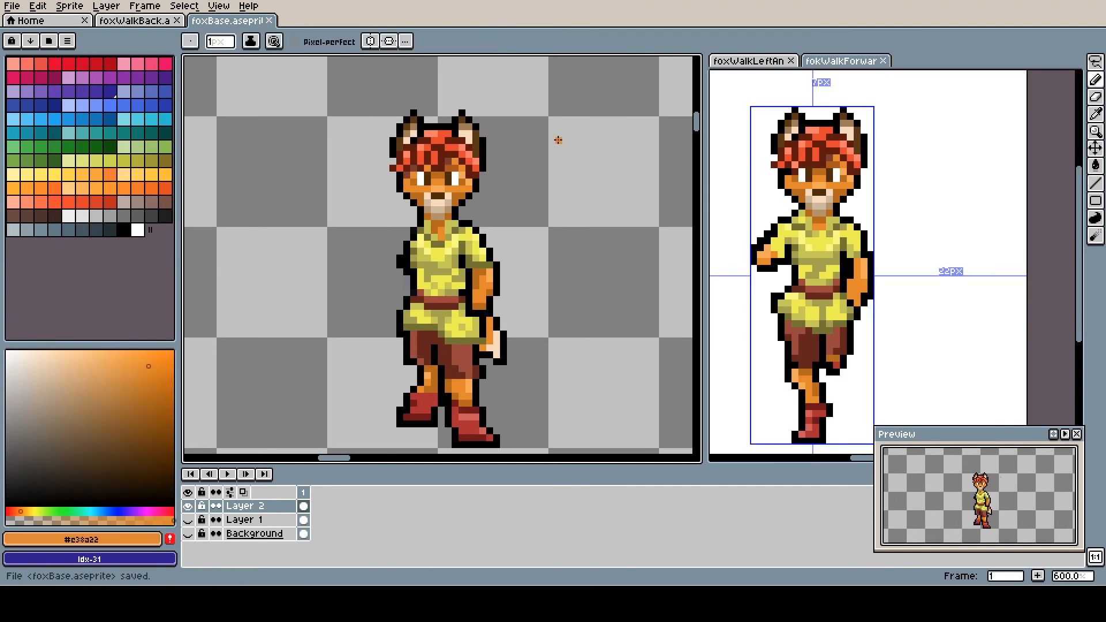
# Step: Retouch the fringe in foxBase and fokWalkForward with a sampled hair colour and save foxBase
pyautogui.keyDown('alt'); pyautogui.click(458, 142); pyautogui.keyUp('alt')
pyautogui.click(830, 156)
pyautogui.click(323, 128)
pyautogui.hotkey('ctrl', 's')
# Step: Shade the collar with olive #757732 and the neck under the chin with dark red-brown #5d1b0d, and save foxBase
pyautogui.keyDown('alt'); pyautogui.click(449, 231); pyautogui.keyUp('alt')
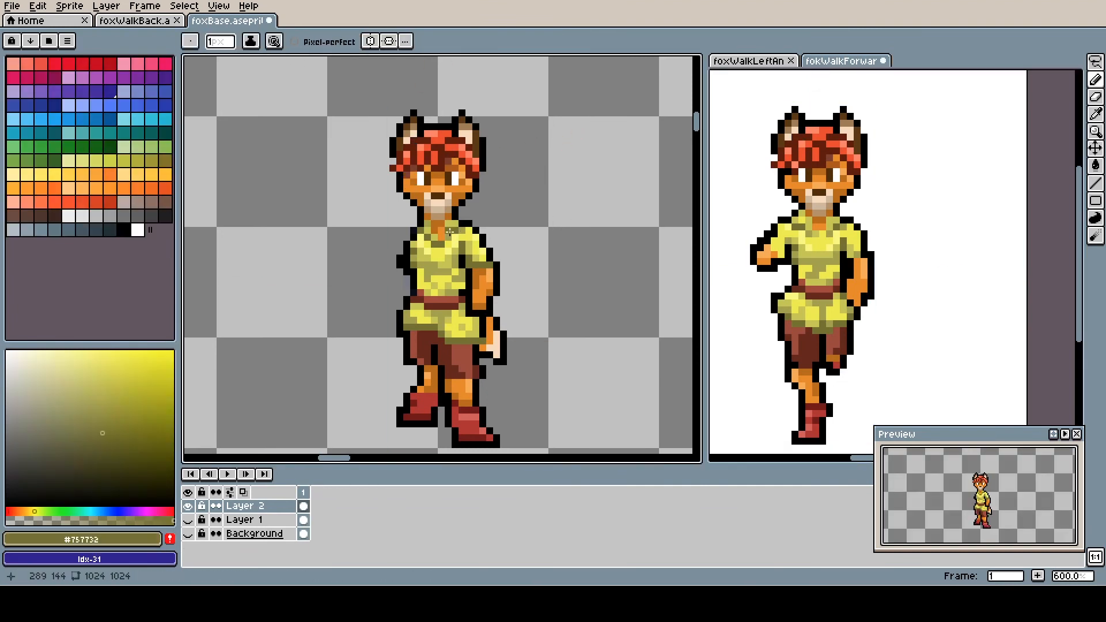
pyautogui.keyDown('alt'); pyautogui.click(438, 217); pyautogui.keyUp('alt')
pyautogui.keyDown('alt'); pyautogui.click(478, 169); pyautogui.keyUp('alt')
pyautogui.click(438, 217)
pyautogui.hotkey('ctrl', 's')
# Step: Add the #5d1b0d neck shadow to the fokWalkForward frames, preview the walk animation, and save the file
pyautogui.click(829, 202)
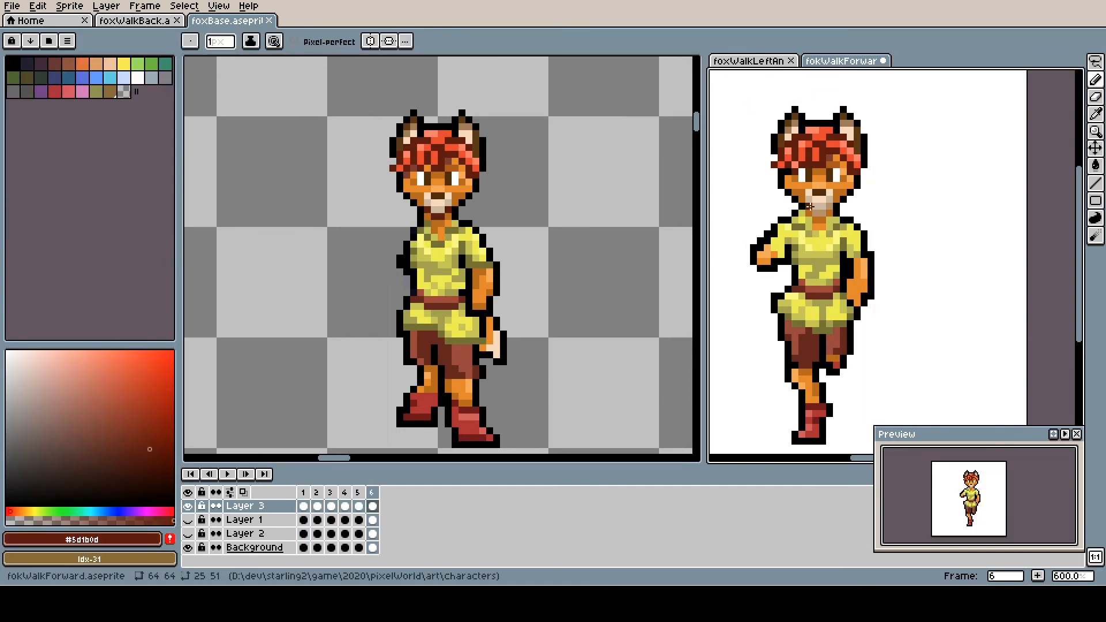
pyautogui.press('Right')
pyautogui.press('Right')
pyautogui.press('Return')
pyautogui.press('Return')
pyautogui.hotkey('ctrl', 's')
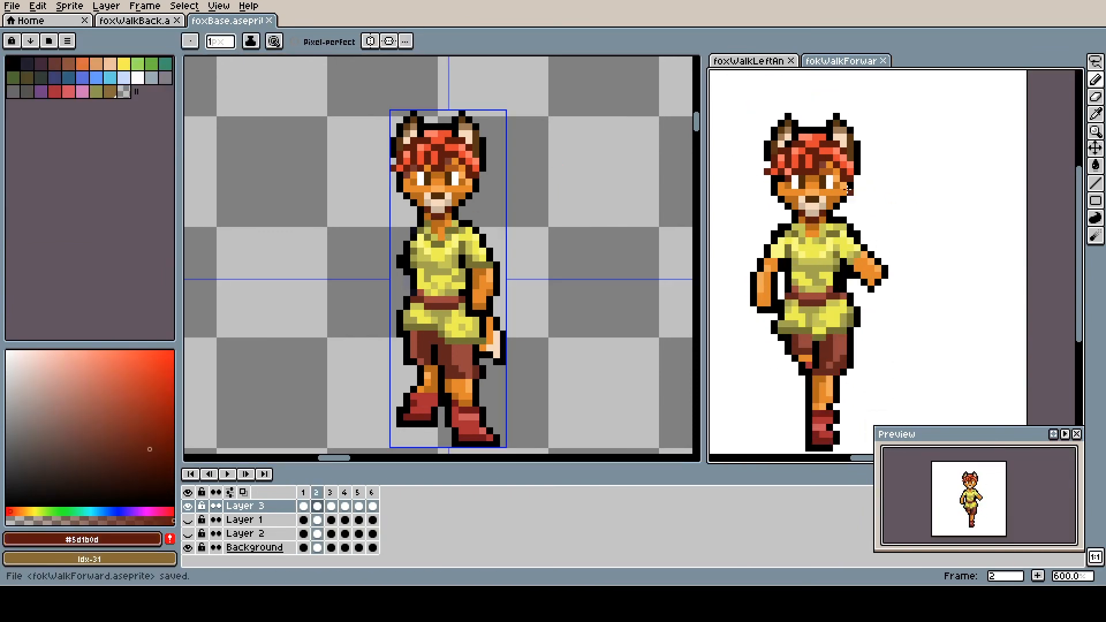
# Step: Paste the side-view fox frame from foxWalkLeft into foxBase and place it beside the side-view base sketch
pyautogui.click(771, 64)
pyautogui.press('m')
pyautogui.moveTo(541, 112); pyautogui.dragTo(497, 154)
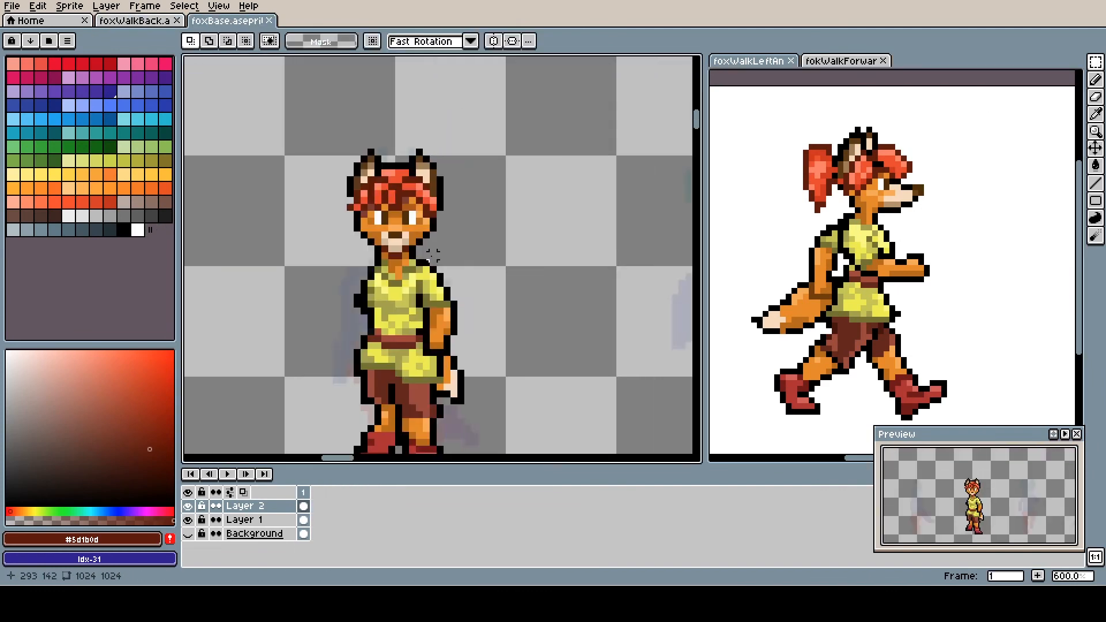
pyautogui.scroll(-2, 438, 248)
pyautogui.click(855, 63)
pyautogui.click(771, 62)
pyautogui.press('Left')
pyautogui.press('Left')
pyautogui.click(230, 21)
pyautogui.hotkey('ctrl', 'v')
pyautogui.moveTo(426, 251)
pyautogui.mouseDown()
pyautogui.moveTo(381, 271)
pyautogui.moveTo(295, 271)
pyautogui.mouseUp()
pyautogui.hotkey('ctrl', 'd')
# Step: Hide the Background layer in foxWalkLeft, save it, and review its walk frames
pyautogui.click(771, 63)
pyautogui.click(188, 547)
pyautogui.press('Right')
pyautogui.press('Right')
pyautogui.press('Return')
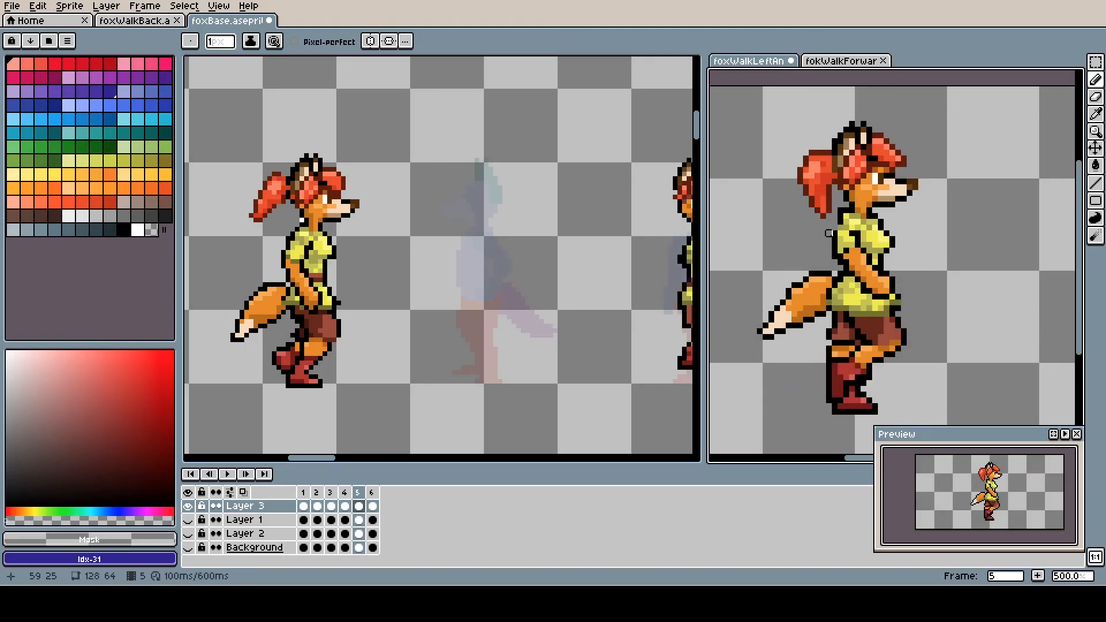
pyautogui.hotkey('ctrl', 's')
pyautogui.press('Return')
pyautogui.press('Right')
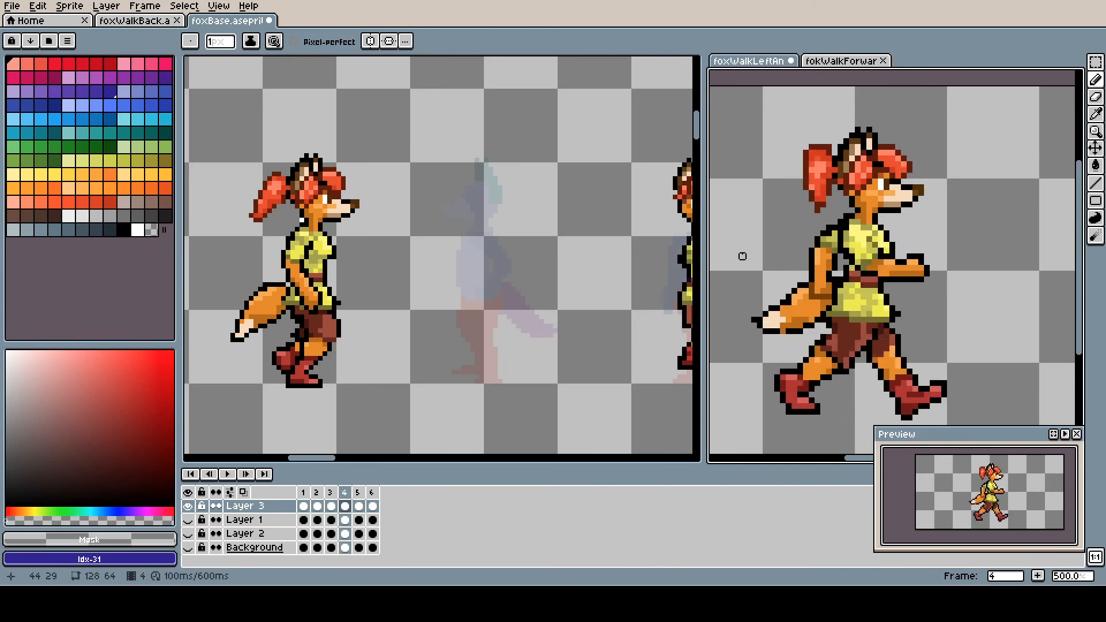
pyautogui.press('Left')
pyautogui.press('Right')
# Step: Flip the side-view base sketch on foxBase's Layer 1 horizontally, shift it slightly left, and deselect it
pyautogui.click(634, 322)
pyautogui.click(271, 520)
pyautogui.press('m')
pyautogui.moveTo(415, 119); pyautogui.dragTo(601, 426)
pyautogui.click(37, 6)
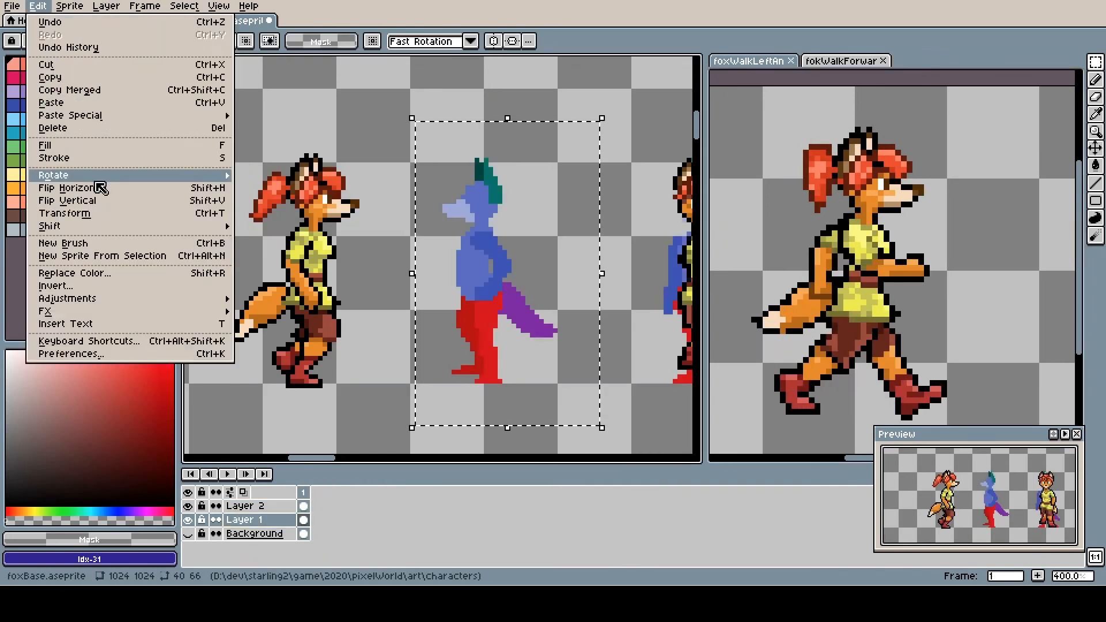
pyautogui.click(99, 187)
pyautogui.moveTo(548, 190); pyautogui.dragTo(502, 191)
pyautogui.hotkey('ctrl', 'd')
# Step: Move the side-view fox on Layer 2 onto the flipped base sketch, deselect it, and save foxBase
pyautogui.doubleClick(247, 521)
pyautogui.click(333, 235)
pyautogui.click(464, 171)
pyautogui.press('Up')
pyautogui.moveTo(211, 140); pyautogui.dragTo(390, 397)
pyautogui.moveTo(316, 239); pyautogui.dragTo(486, 234)
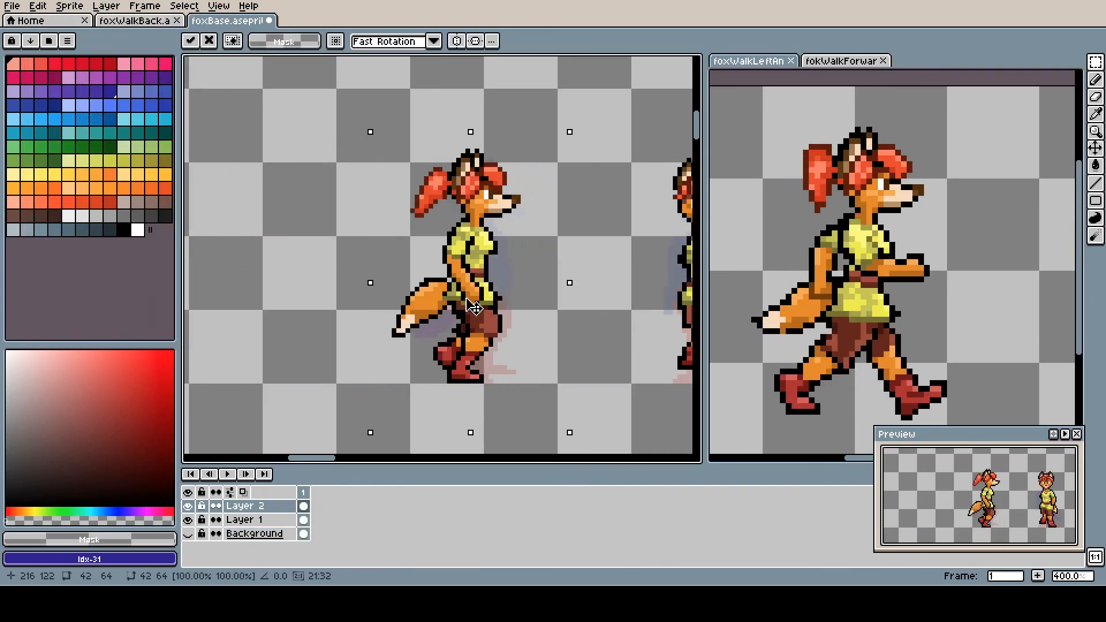
pyautogui.hotkey('ctrl', 'd')
pyautogui.hotkey('ctrl', 's')
# Step: Erase the side-view fox's walking legs and start black outlines for standing legs over the base sketch
pyautogui.moveTo(490, 297); pyautogui.dragTo(397, 301)
pyautogui.keyDown('alt'); pyautogui.click(375, 297); pyautogui.keyUp('alt')
pyautogui.keyDown('alt'); pyautogui.click(411, 341); pyautogui.keyUp('alt')
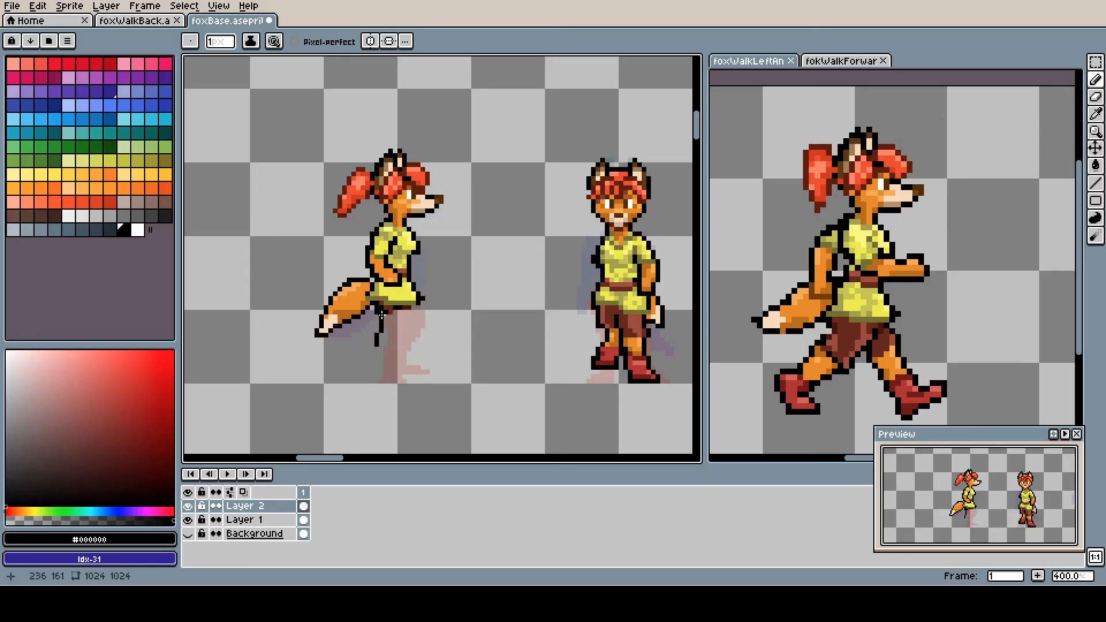
pyautogui.moveTo(413, 358); pyautogui.dragTo(406, 368)
# Step: Draw the side-view fox's standing legs with brown shorts, orange skin, red boots and black outlines
pyautogui.keyDown('alt'); pyautogui.click(411, 340); pyautogui.keyUp('alt')
pyautogui.keyDown('alt'); pyautogui.click(610, 317); pyautogui.keyUp('alt')
pyautogui.moveTo(387, 314); pyautogui.dragTo(385, 334)
pyautogui.moveTo(408, 311); pyautogui.dragTo(424, 368)
pyautogui.keyDown('alt'); pyautogui.click(381, 369); pyautogui.keyUp('alt')
pyautogui.keyDown('alt'); pyautogui.click(412, 340); pyautogui.keyUp('alt')
pyautogui.moveTo(386, 329); pyautogui.dragTo(380, 343)
pyautogui.keyDown('alt'); pyautogui.click(639, 365); pyautogui.keyUp('alt')
pyautogui.moveTo(381, 355); pyautogui.dragTo(380, 369)
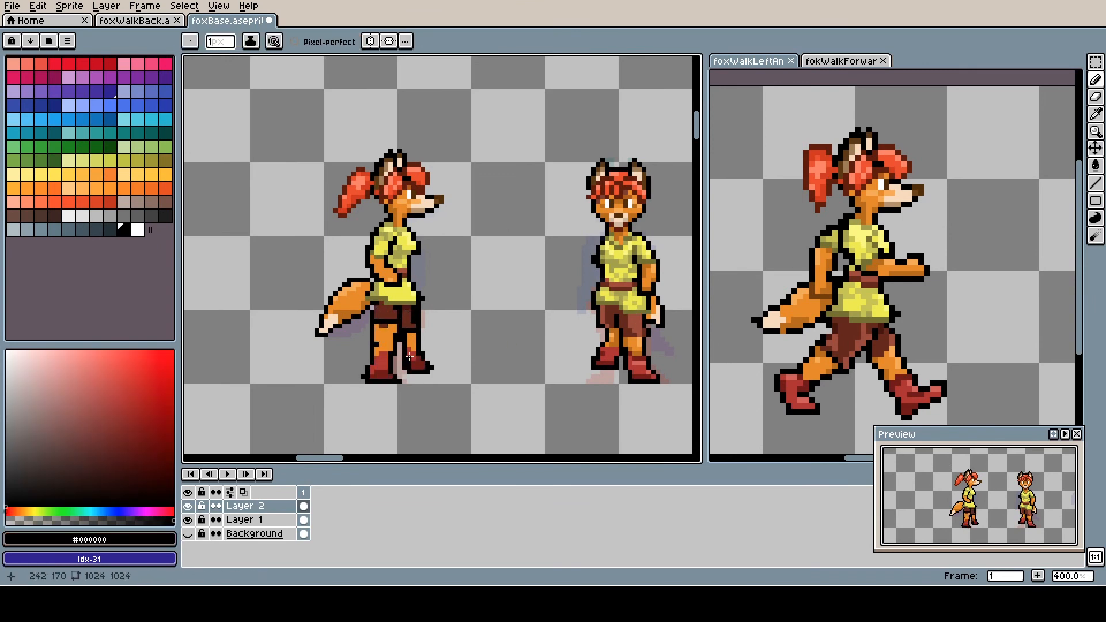
# Step: Shade the side-view shorts with #64271e and rework the tunic hem and bent arm, using a temporary extra layer
pyautogui.keyDown('alt'); pyautogui.click(619, 286); pyautogui.keyUp('alt')
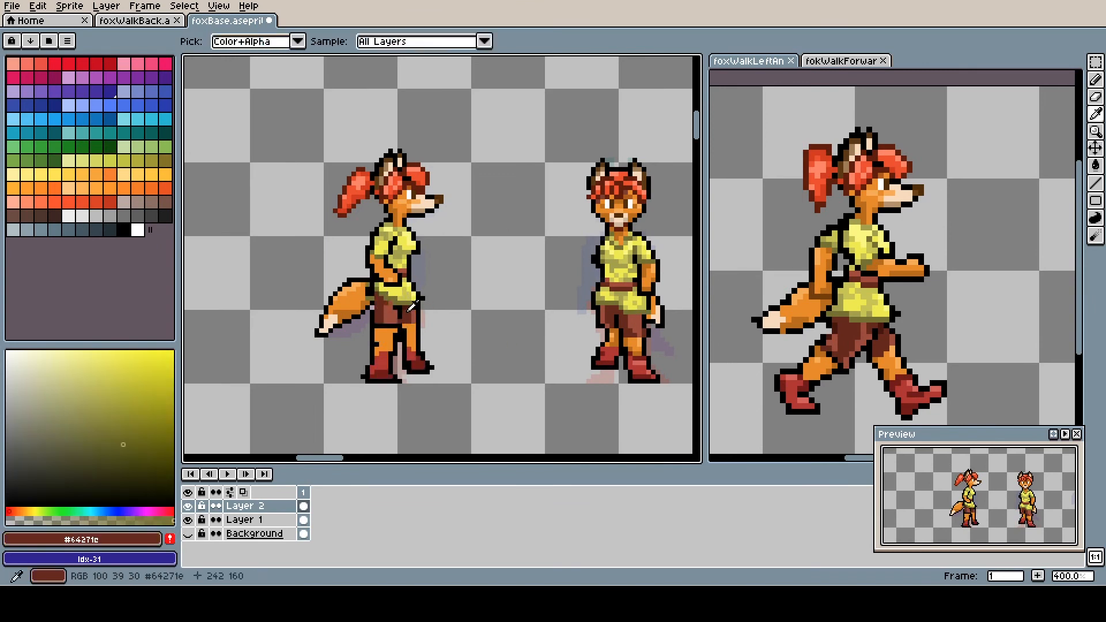
pyautogui.keyDown('alt'); pyautogui.click(381, 297); pyautogui.keyUp('alt')
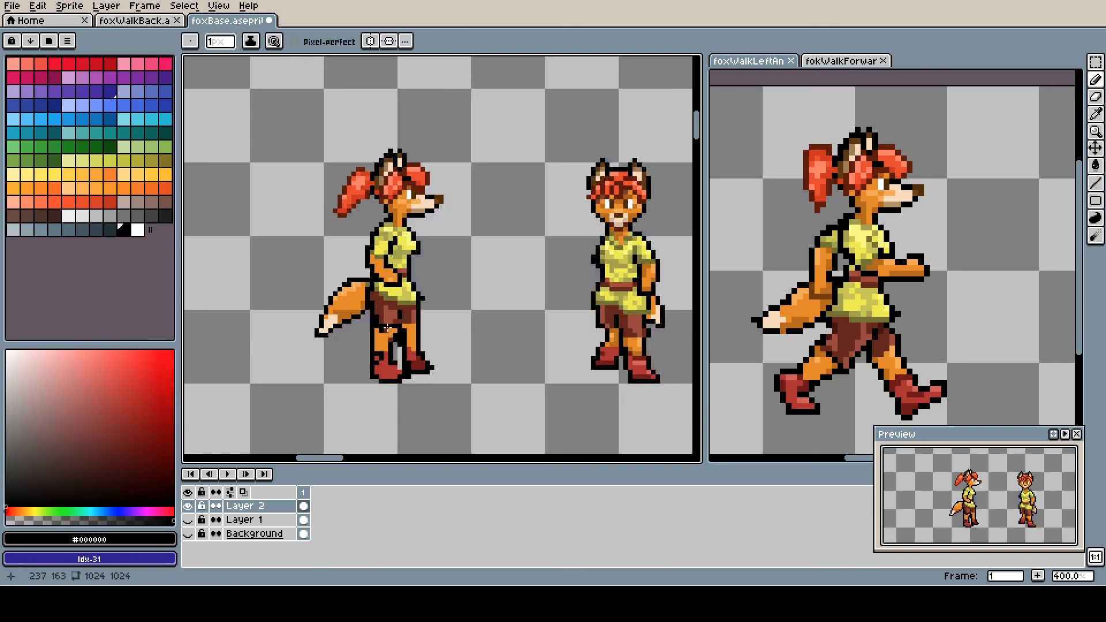
pyautogui.hotkey('shift', 'n')
pyautogui.moveTo(418, 297); pyautogui.dragTo(398, 324)
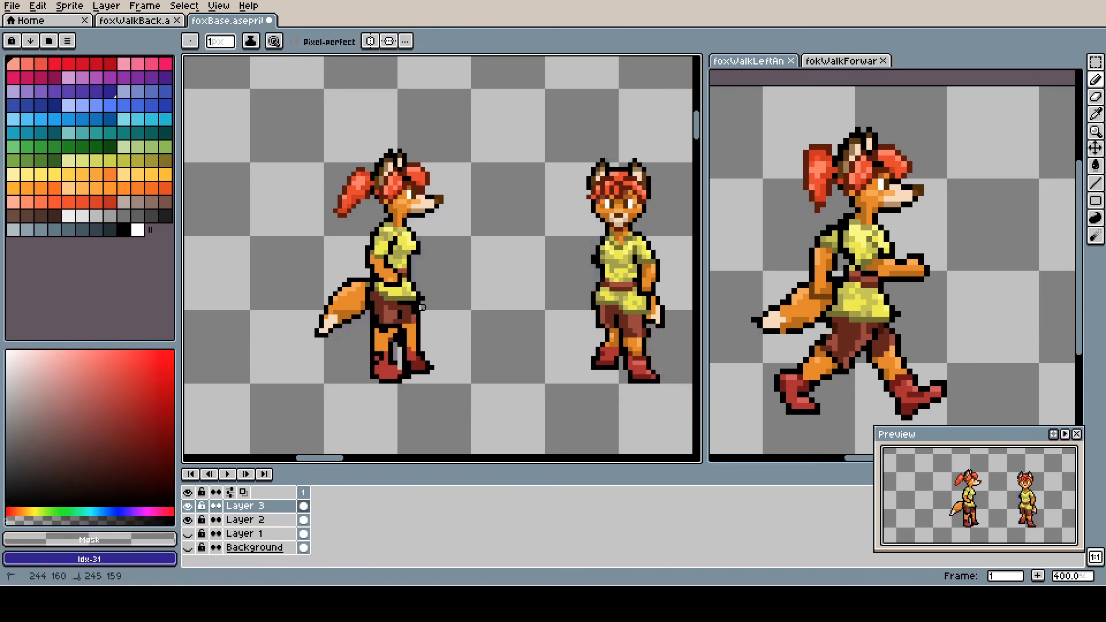
pyautogui.rightClick(259, 506)
pyautogui.click(279, 495)
pyautogui.keyDown('alt'); pyautogui.click(385, 280); pyautogui.keyUp('alt')
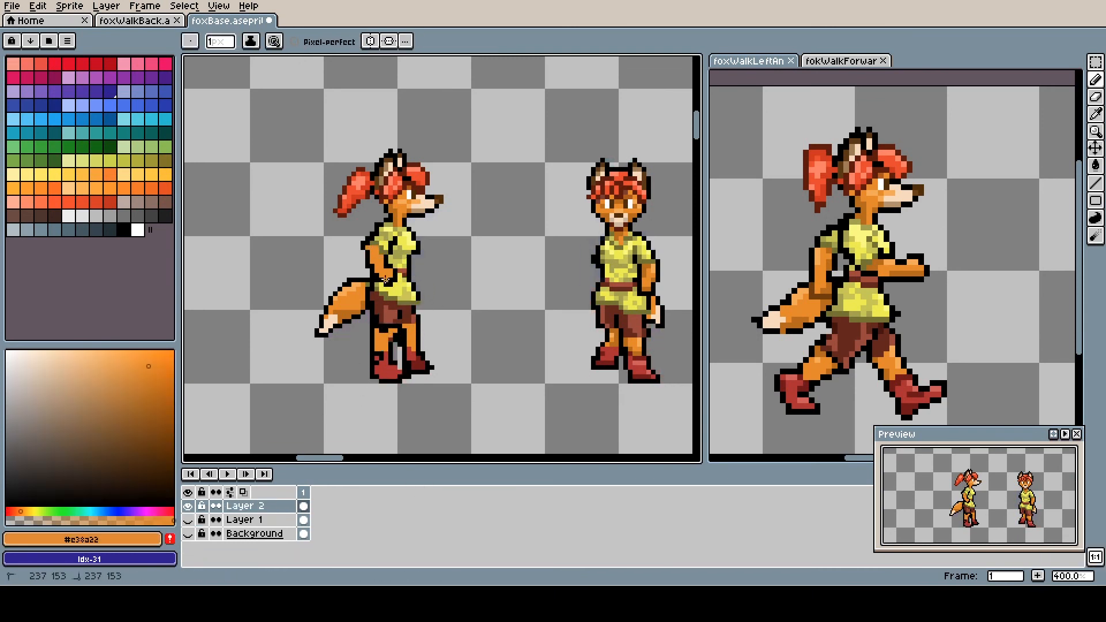
# Step: Redraw the side-view fox's far leg and boot closer to the near leg, with a black outline between them
pyautogui.keyDown('alt'); pyautogui.click(417, 337); pyautogui.keyUp('alt')
pyautogui.moveTo(413, 329)
pyautogui.mouseDown()
pyautogui.moveTo(414, 356)
pyautogui.moveTo(430, 370)
pyautogui.mouseUp()
pyautogui.keyDown('alt'); pyautogui.click(422, 353); pyautogui.keyUp('alt')
pyautogui.keyDown('alt'); pyautogui.click(406, 341); pyautogui.keyUp('alt')
pyautogui.moveTo(400, 333); pyautogui.dragTo(400, 348)
pyautogui.keyDown('alt'); pyautogui.click(397, 358); pyautogui.keyUp('alt')
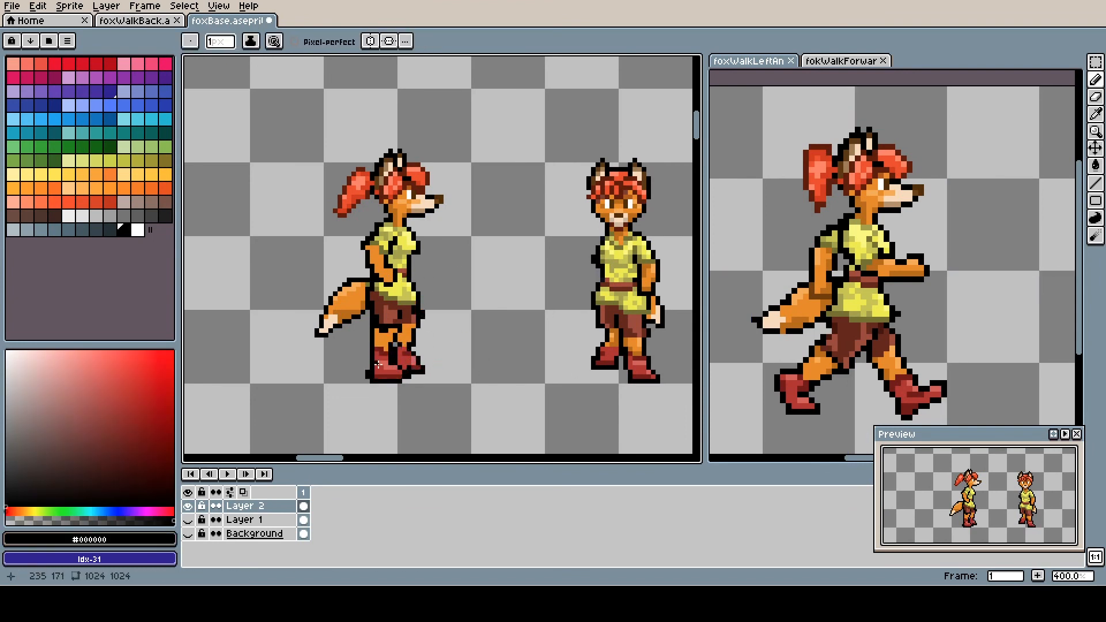
# Step: Save foxBase and trim the front edge of the side-view shorts with brown fill and a black outline
pyautogui.keyDown('alt'); pyautogui.click(406, 337); pyautogui.keyUp('alt')
pyautogui.hotkey('ctrl', 's')
pyautogui.keyDown('alt'); pyautogui.click(414, 313); pyautogui.keyUp('alt')
pyautogui.keyDown('alt'); pyautogui.click(421, 314); pyautogui.keyUp('alt')
pyautogui.click(421, 307)
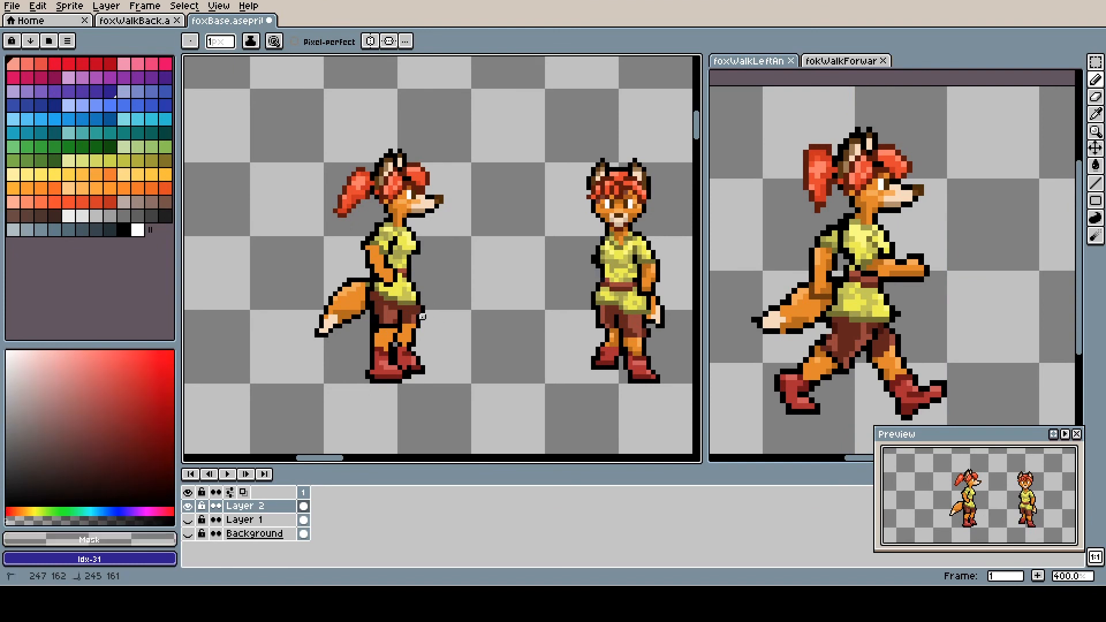
pyautogui.keyDown('alt'); pyautogui.click(422, 316); pyautogui.keyUp('alt')
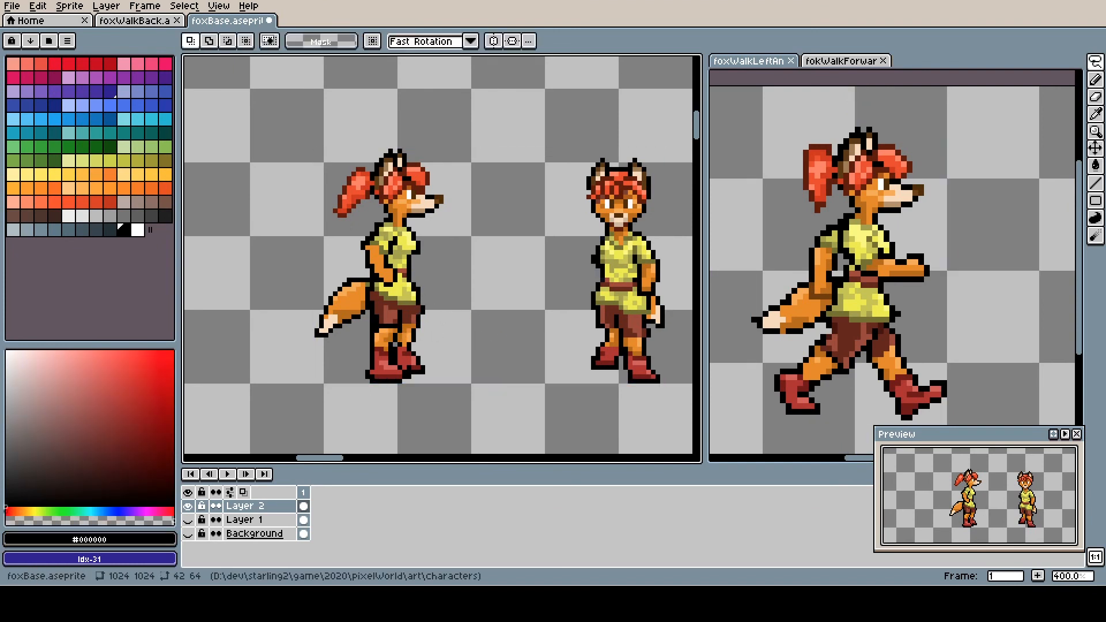
# Step: Add the belt at the side-view fox's waist, slim the tunic's front edge, and save foxBase
pyautogui.keyDown('alt'); pyautogui.click(403, 273); pyautogui.keyUp('alt')
pyautogui.click(410, 278)
pyautogui.keyDown('alt'); pyautogui.click(415, 283); pyautogui.keyUp('alt')
pyautogui.keyDown('alt'); pyautogui.click(385, 269); pyautogui.keyUp('alt')
pyautogui.hotkey('ctrl', 's')
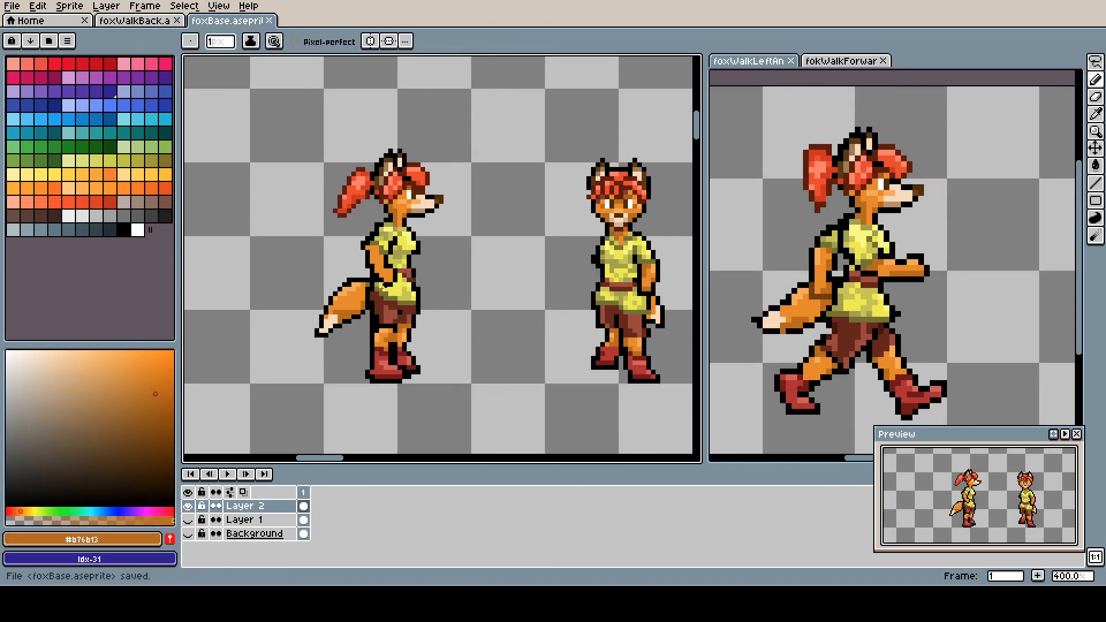
# Step: Shade the side-view arm with #b76b13, refine the skin and outline between the legs, and save foxBase
pyautogui.moveTo(377, 263); pyautogui.dragTo(400, 323)
pyautogui.keyDown('alt'); pyautogui.click(413, 325); pyautogui.keyUp('alt')
pyautogui.keyDown('alt'); pyautogui.click(396, 339); pyautogui.keyUp('alt')
pyautogui.keyDown('alt'); pyautogui.click(389, 349); pyautogui.keyUp('alt')
pyautogui.keyDown('alt'); pyautogui.click(396, 339); pyautogui.keyUp('alt')
pyautogui.hotkey('ctrl', 's')
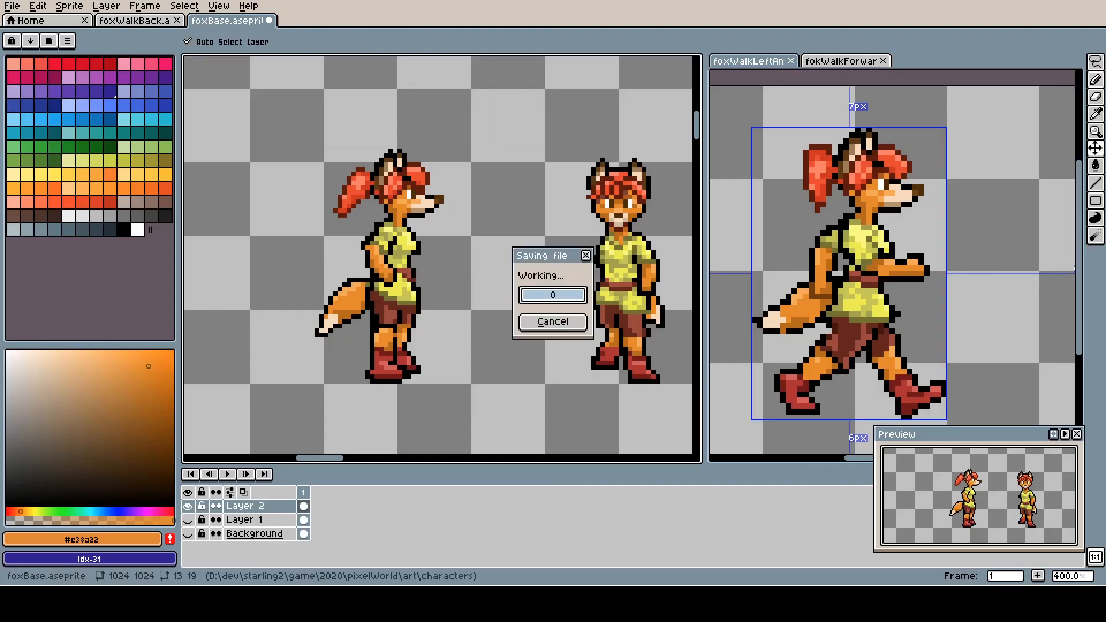
# Step: Refine the back edge of the shorts and near leg, trim the boot heel, and save foxBase
pyautogui.keyDown('alt'); pyautogui.click(372, 322); pyautogui.keyUp('alt')
pyautogui.keyDown('alt'); pyautogui.click(381, 315); pyautogui.keyUp('alt')
pyautogui.keyDown('alt'); pyautogui.click(335, 386); pyautogui.keyUp('alt')
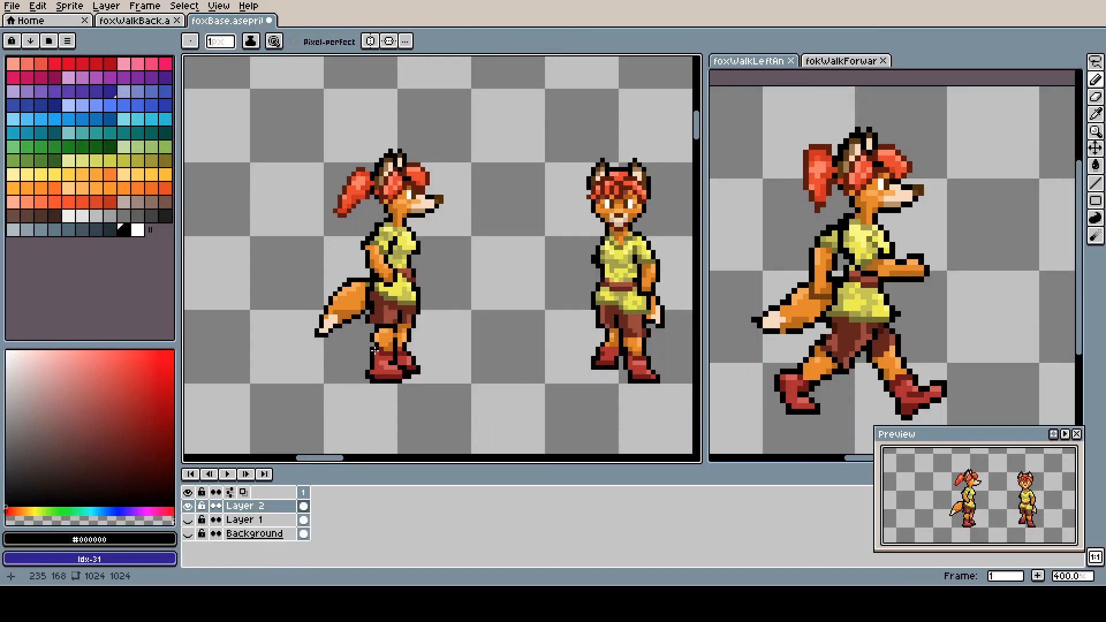
pyautogui.hotkey('ctrl', 's')
pyautogui.hotkey('ctrl', 's')
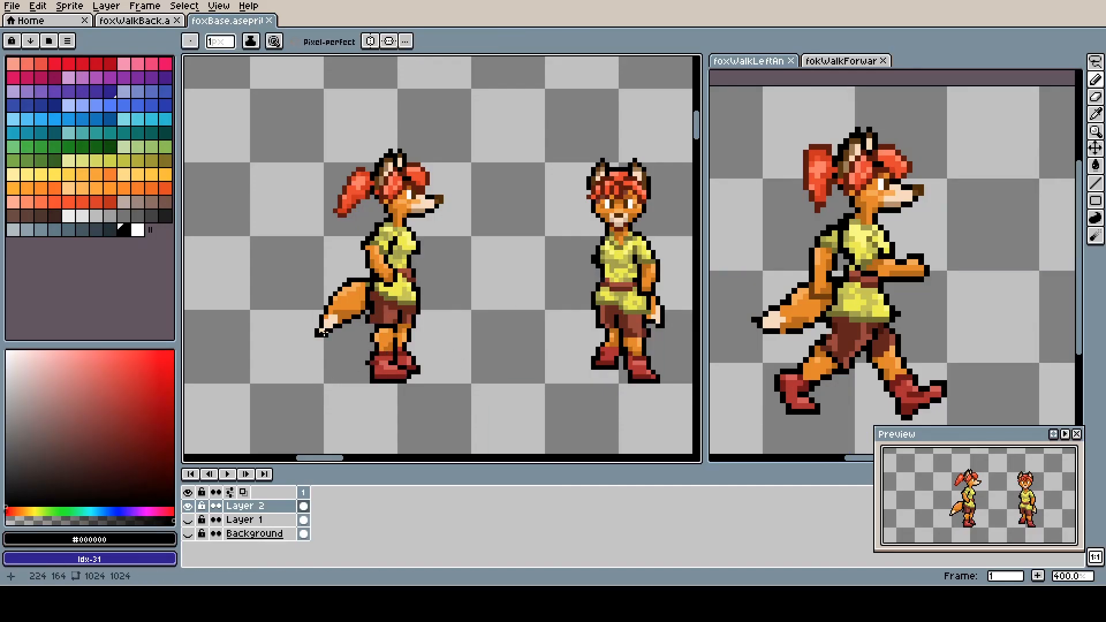
# Step: Finish the side-view fox's tail tip outline, touch up its fur with #e38a22, and save foxBase
pyautogui.keyDown('alt'); pyautogui.click(374, 287); pyautogui.keyUp('alt')
pyautogui.keyDown('alt'); pyautogui.click(372, 262); pyautogui.keyUp('alt')
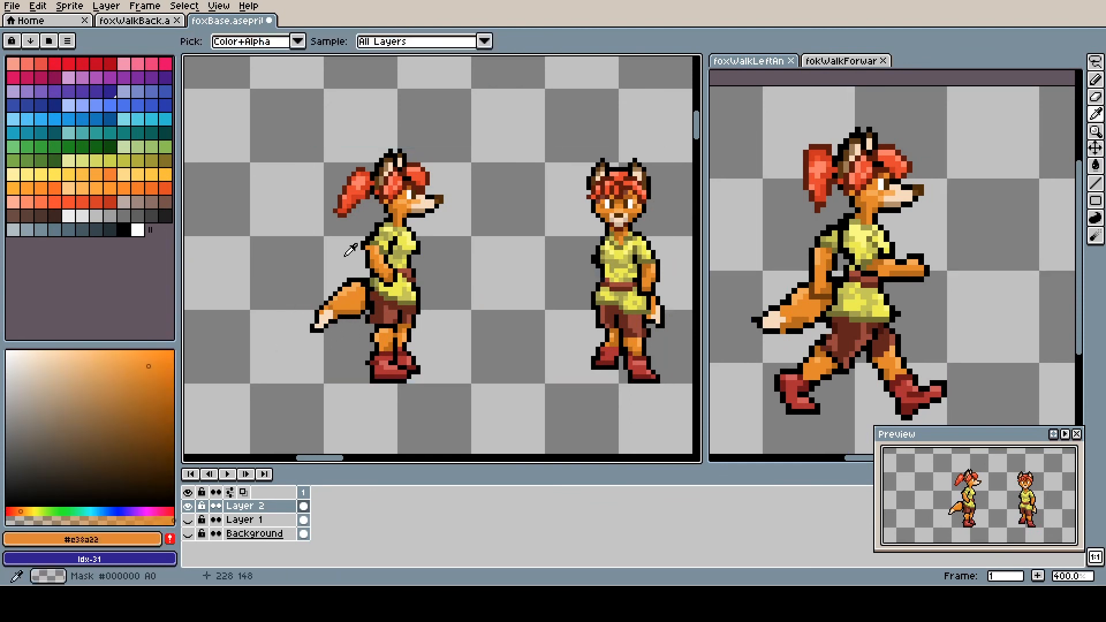
pyautogui.hotkey('ctrl', 's')
# Step: Reshape the side-view fox's ponytail to hang downward, clear the stray pixels around it, and save foxBase
pyautogui.keyDown('alt'); pyautogui.click(344, 211); pyautogui.keyUp('alt')
pyautogui.hotkey('ctrl', 'z')
pyautogui.keyDown('alt'); pyautogui.click(306, 247); pyautogui.keyUp('alt')
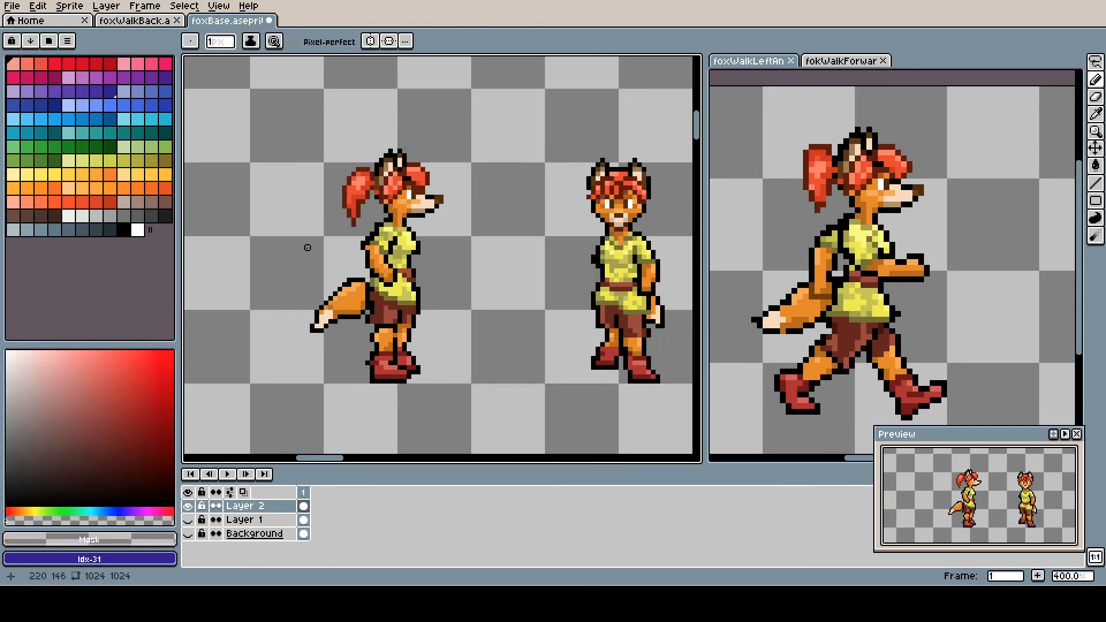
pyautogui.keyDown('alt'); pyautogui.click(390, 191); pyautogui.keyUp('alt')
pyautogui.keyDown('alt'); pyautogui.click(479, 316); pyautogui.keyUp('alt')
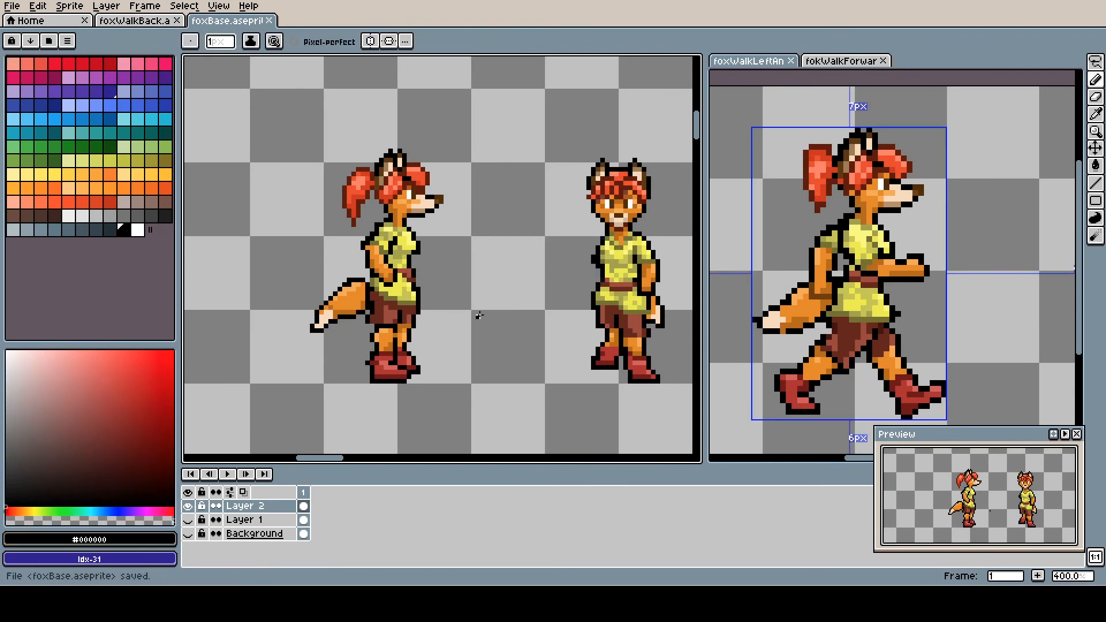
# Step: Touch up the side-view fox's tail and neck with sampled fur tones including #b76b13, and save foxBase
pyautogui.keyDown('alt'); pyautogui.click(326, 327); pyautogui.keyUp('alt')
pyautogui.keyDown('alt'); pyautogui.click(323, 309); pyautogui.keyUp('alt')
pyautogui.keyDown('alt'); pyautogui.click(407, 216); pyautogui.keyUp('alt')
pyautogui.hotkey('ctrl', 's')
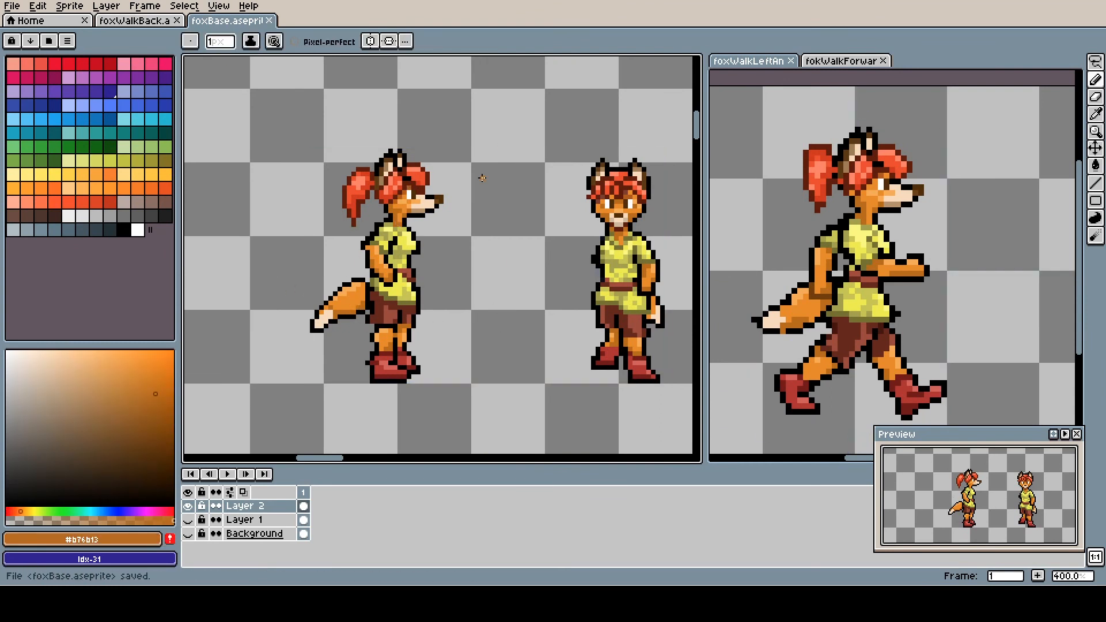
# Step: Refine the edges of the side-view fox's tail, body and legs with sampled colours, and save foxBase
pyautogui.moveTo(427, 258)
pyautogui.mouseDown()
pyautogui.moveTo(280, 269)
pyautogui.moveTo(363, 274)
pyautogui.mouseUp()
pyautogui.keyDown('alt'); pyautogui.click(353, 309); pyautogui.keyUp('alt')
pyautogui.keyDown('alt'); pyautogui.click(341, 326); pyautogui.keyUp('alt')
pyautogui.moveTo(335, 319)
pyautogui.mouseDown()
pyautogui.moveTo(466, 253)
pyautogui.moveTo(519, 211)
pyautogui.mouseUp()
pyautogui.keyDown('alt'); pyautogui.click(346, 288); pyautogui.keyUp('alt')
pyautogui.scroll(1, 356, 291)
pyautogui.keyDown('alt'); pyautogui.click(449, 236); pyautogui.keyUp('alt')
pyautogui.keyDown('alt'); pyautogui.click(391, 222); pyautogui.keyUp('alt')
pyautogui.keyDown('alt'); pyautogui.click(404, 346); pyautogui.keyUp('alt')
pyautogui.hotkey('ctrl', 's')
pyautogui.scroll(-1, 409, 346)
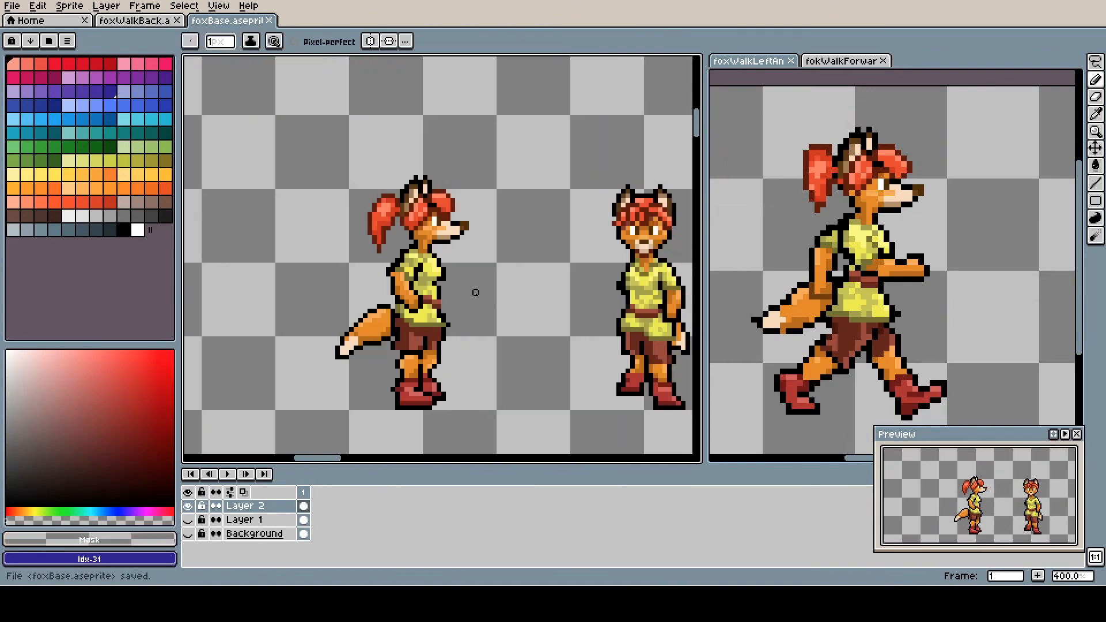
# Step: Clean up the front edge of the side-view tunic, shade it with #c6ca52, and save foxBase
pyautogui.scroll(1, 403, 277)
pyautogui.scroll(-1, 489, 301)
pyautogui.scroll(1, 492, 292)
pyautogui.keyDown('alt'); pyautogui.click(492, 292); pyautogui.keyUp('alt')
pyautogui.scroll(-1, 403, 299)
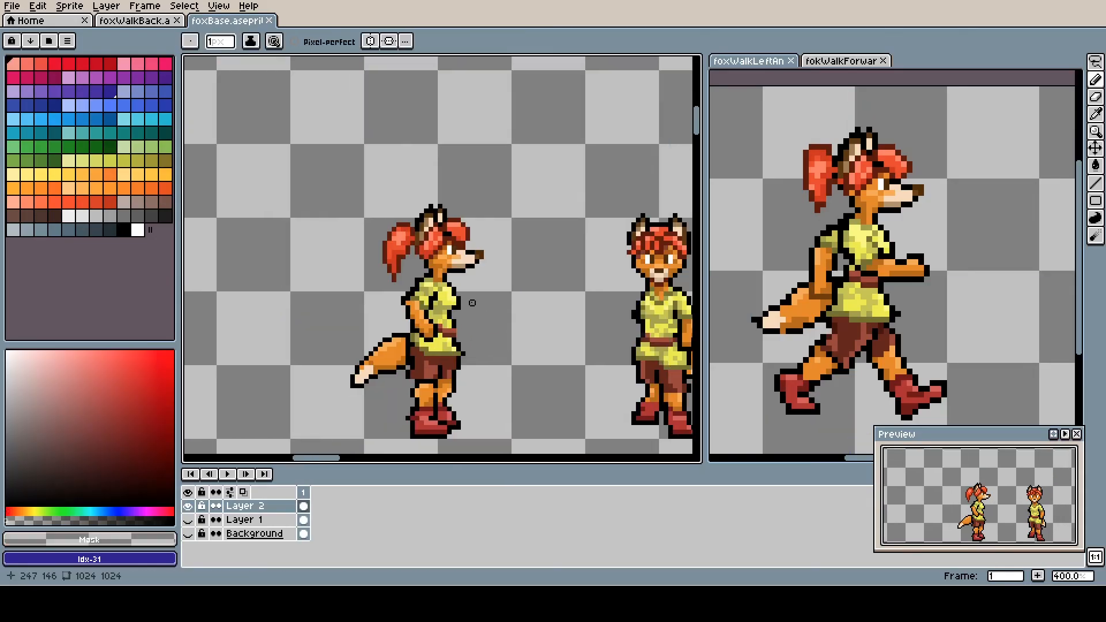
pyautogui.scroll(1, 394, 298)
pyautogui.hotkey('ctrl', 's')
pyautogui.keyDown('alt'); pyautogui.click(394, 298); pyautogui.keyUp('alt')
pyautogui.scroll(-2, 393, 298)
pyautogui.scroll(2, 369, 240)
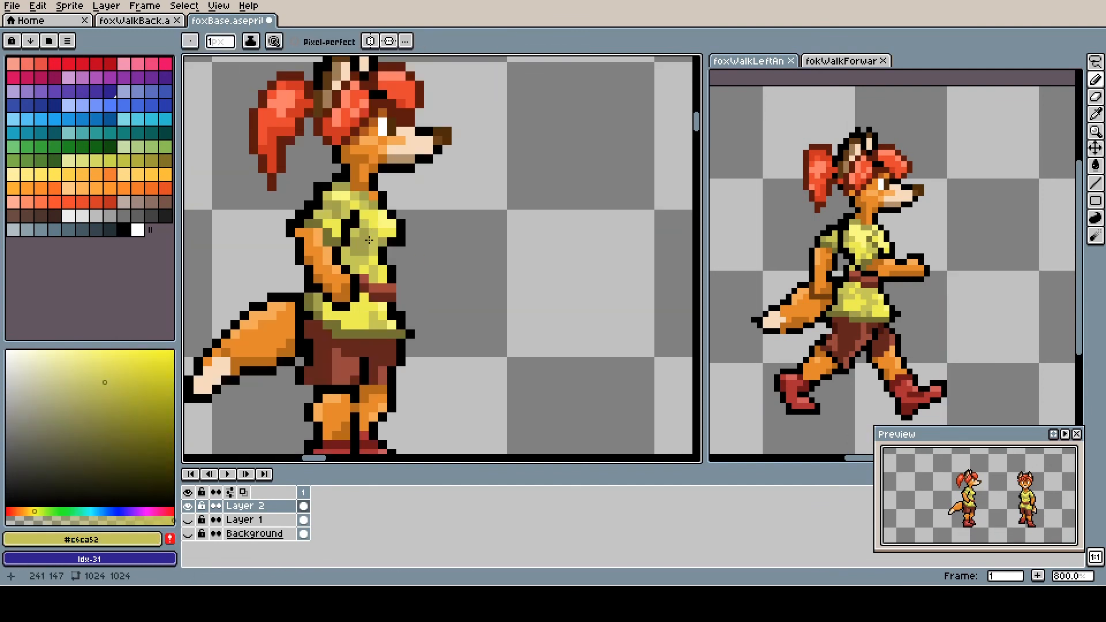
# Step: Touch up the side-view fox's ponytail with #e5492b and save foxBase
pyautogui.scroll(-1, 229, 289)
pyautogui.keyDown('alt'); pyautogui.click(255, 213); pyautogui.keyUp('alt')
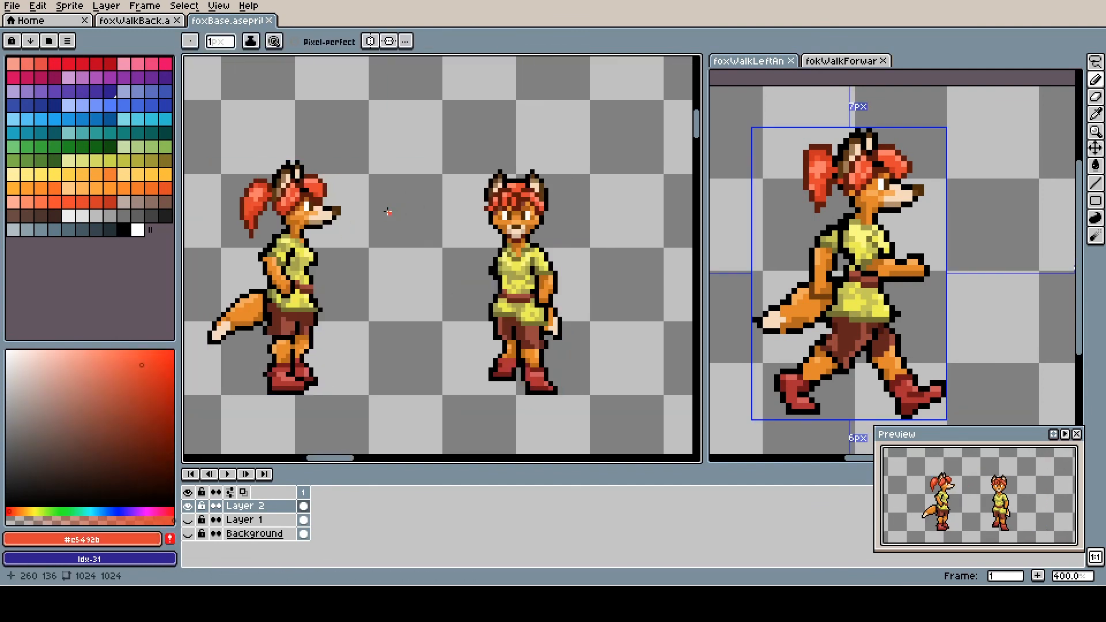
pyautogui.scroll(1, 506, 195)
pyautogui.scroll(-1, 496, 196)
pyautogui.keyDown('alt'); pyautogui.click(370, 321); pyautogui.keyUp('alt')
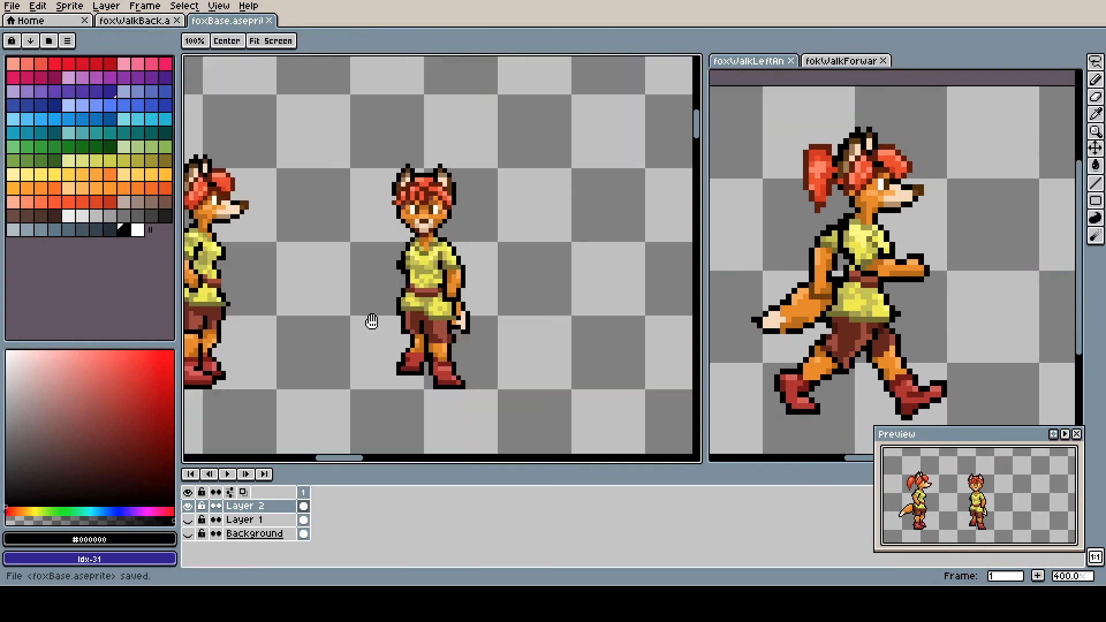
# Step: Copy the fox from frame 3 of foxWalkBack, paste it over the back-view sketch in foxBase, and save
pyautogui.hotkey('ctrl', 'shift', 'Tab')
pyautogui.press('Return')
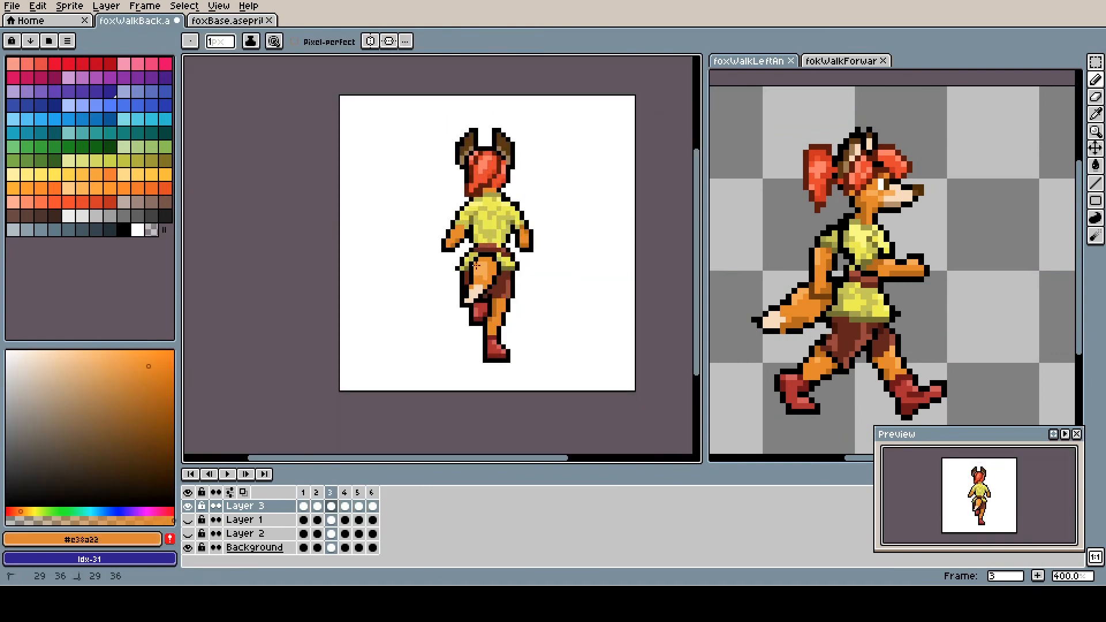
pyautogui.press('Return')
pyautogui.hotkey('ctrl', 'Tab')
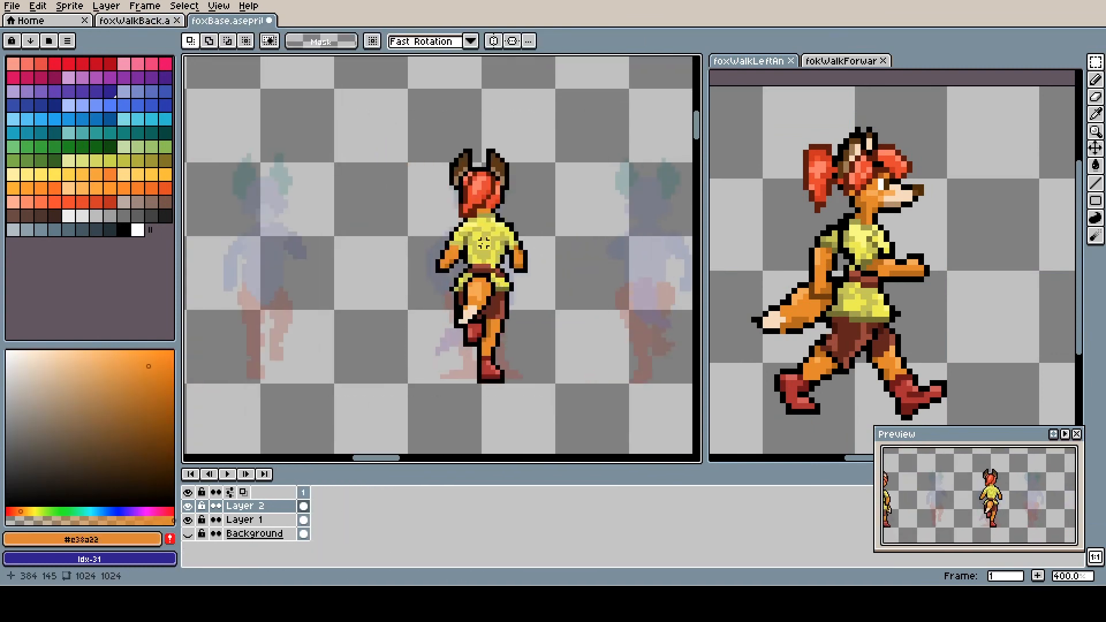
pyautogui.hotkey('ctrl', 's')
# Step: Replace the back-view fox's raised leg with a standing leg and boot, lengthen the tail between the legs, and save foxBase
pyautogui.scroll(2, 470, 297)
pyautogui.press('b')
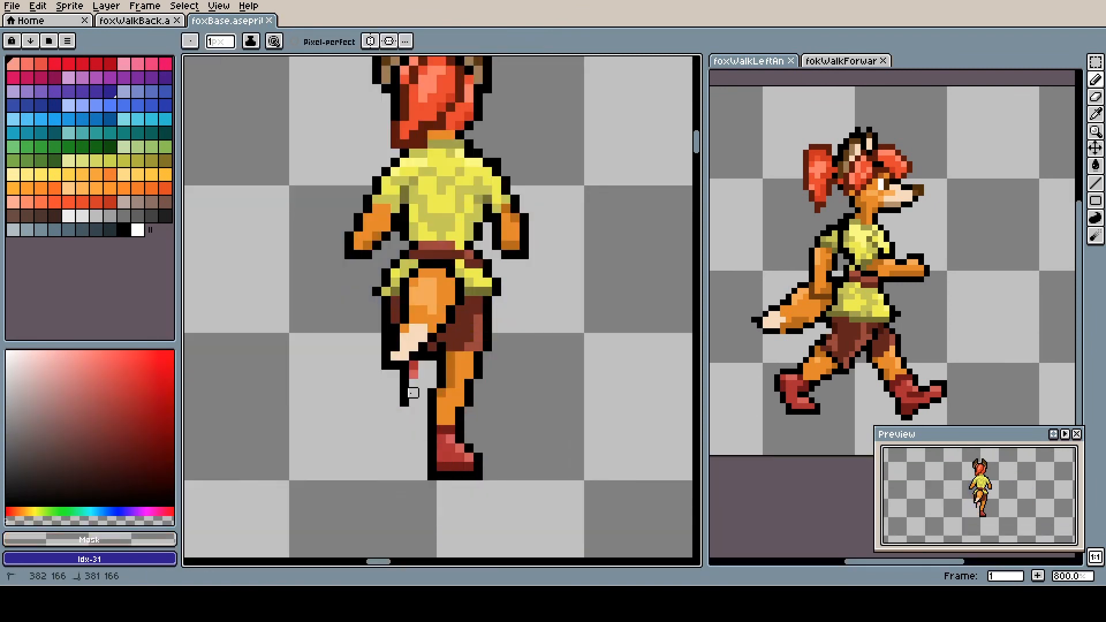
pyautogui.moveTo(358, 421); pyautogui.dragTo(361, 475)
pyautogui.keyDown('alt'); pyautogui.click(402, 413); pyautogui.keyUp('alt')
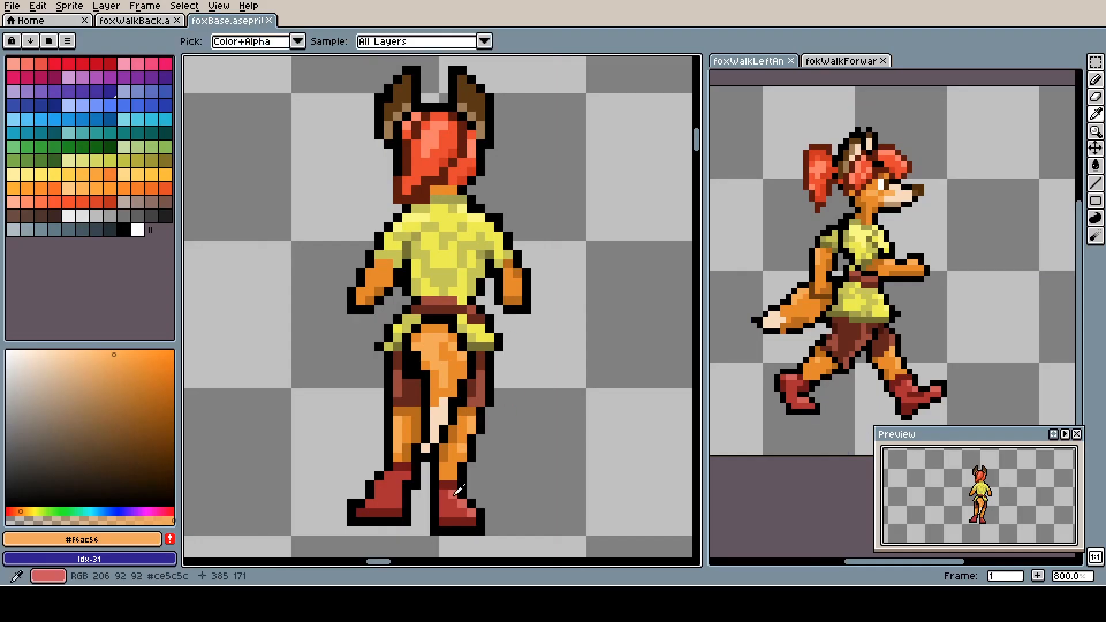
pyautogui.keyDown('alt'); pyautogui.click(396, 512); pyautogui.keyUp('alt')
pyautogui.hotkey('ctrl', 's')
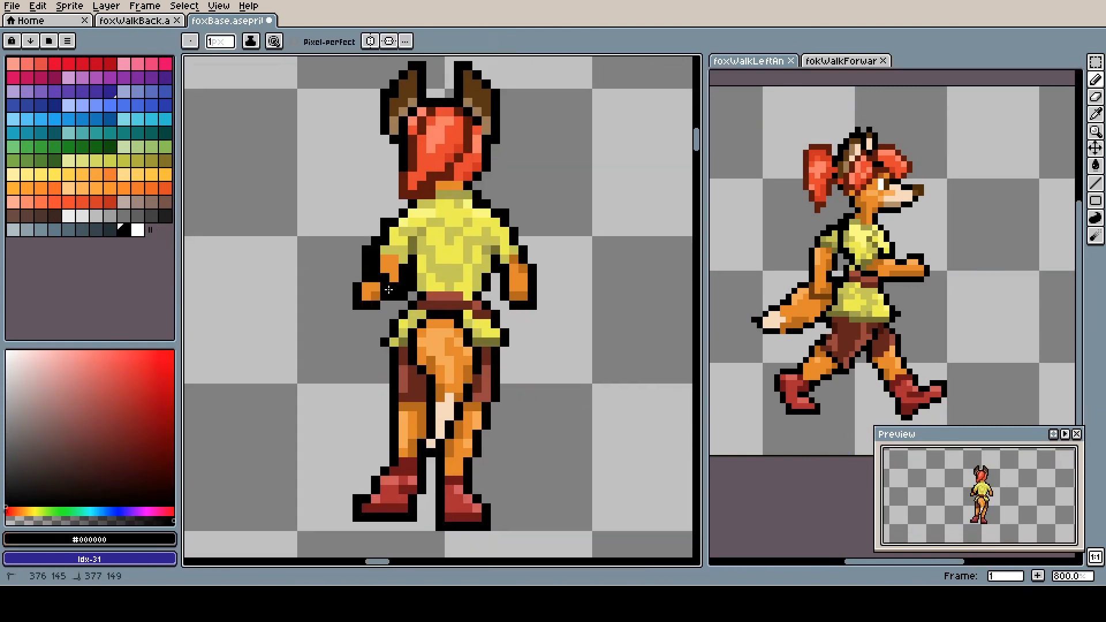
# Step: Redraw the back-view fox's arms, one with its hand on the hip and the other hanging straight, and save foxBase
pyautogui.moveTo(390, 290); pyautogui.dragTo(508, 287)
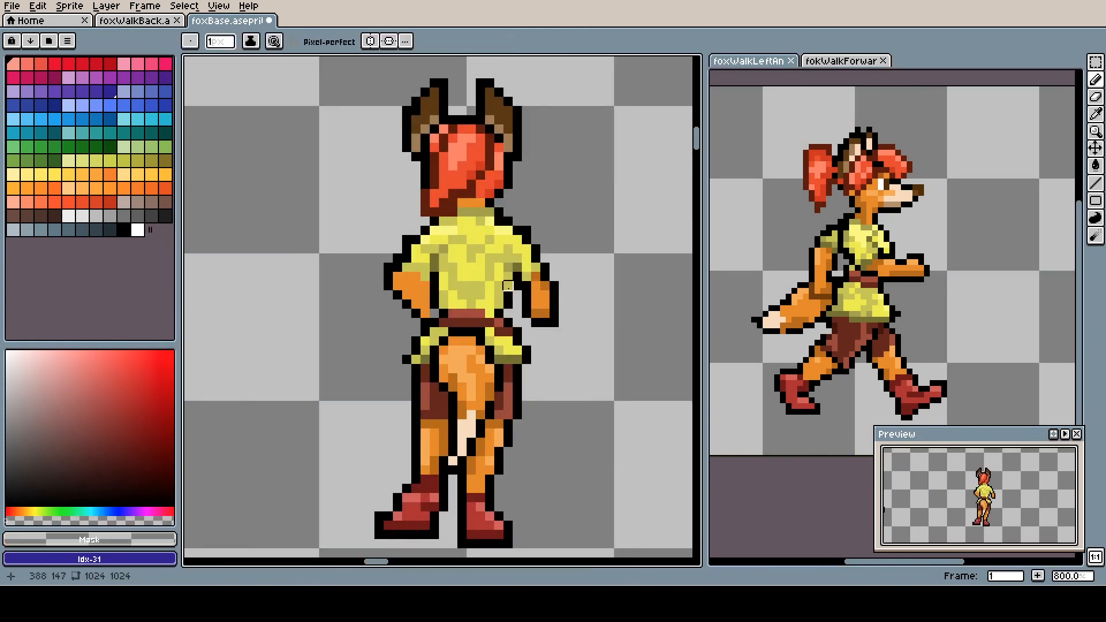
pyautogui.keyDown('alt'); pyautogui.click(546, 349); pyautogui.keyUp('alt')
pyautogui.moveTo(547, 348)
pyautogui.mouseDown()
pyautogui.moveTo(514, 313)
pyautogui.moveTo(554, 305)
pyautogui.mouseUp()
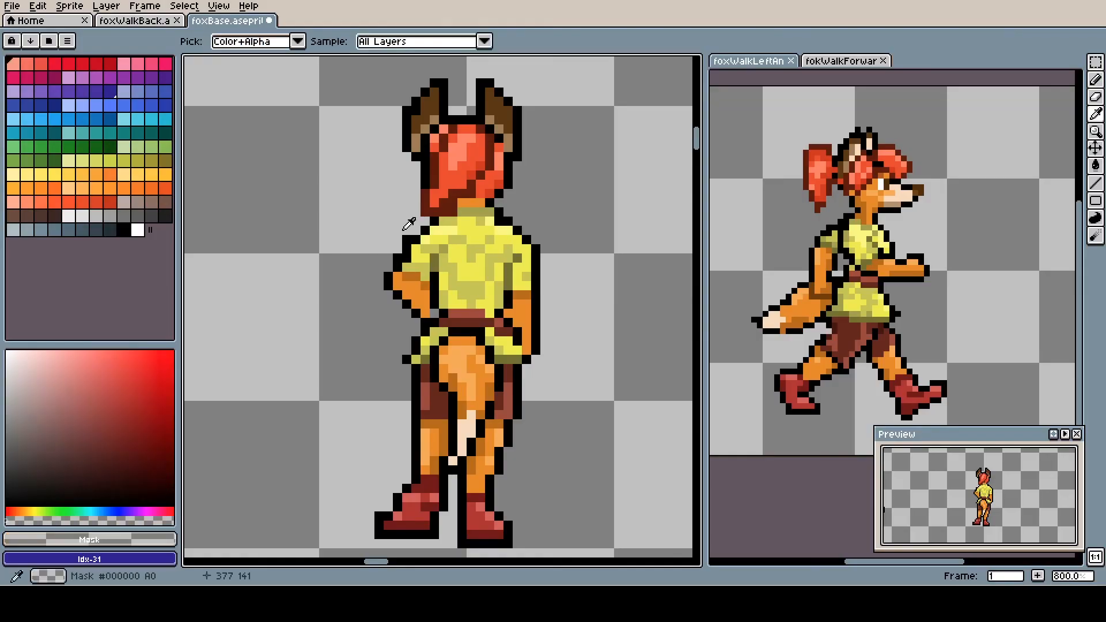
pyautogui.keyDown('alt'); pyautogui.click(529, 267); pyautogui.keyUp('alt')
pyautogui.hotkey('ctrl', 's')
# Step: Shade the back-view arms with #b76b13 and the tunic folds with #757732 and #a5a84d, show the white background, and save foxBase
pyautogui.keyDown('alt'); pyautogui.click(466, 361); pyautogui.keyUp('alt')
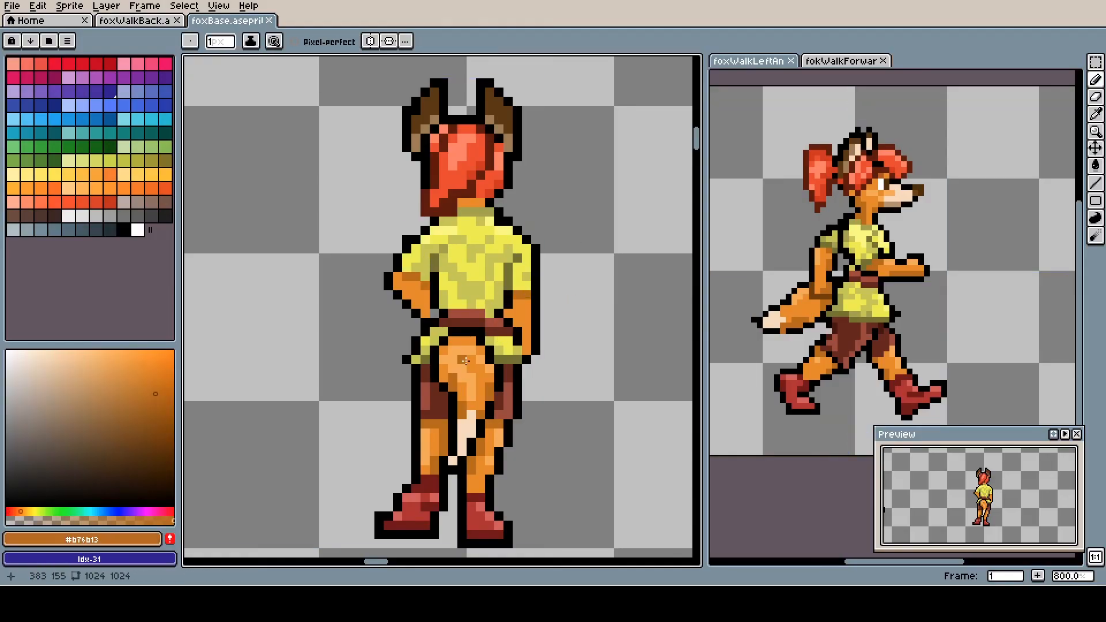
pyautogui.keyDown('alt'); pyautogui.click(462, 262); pyautogui.keyUp('alt')
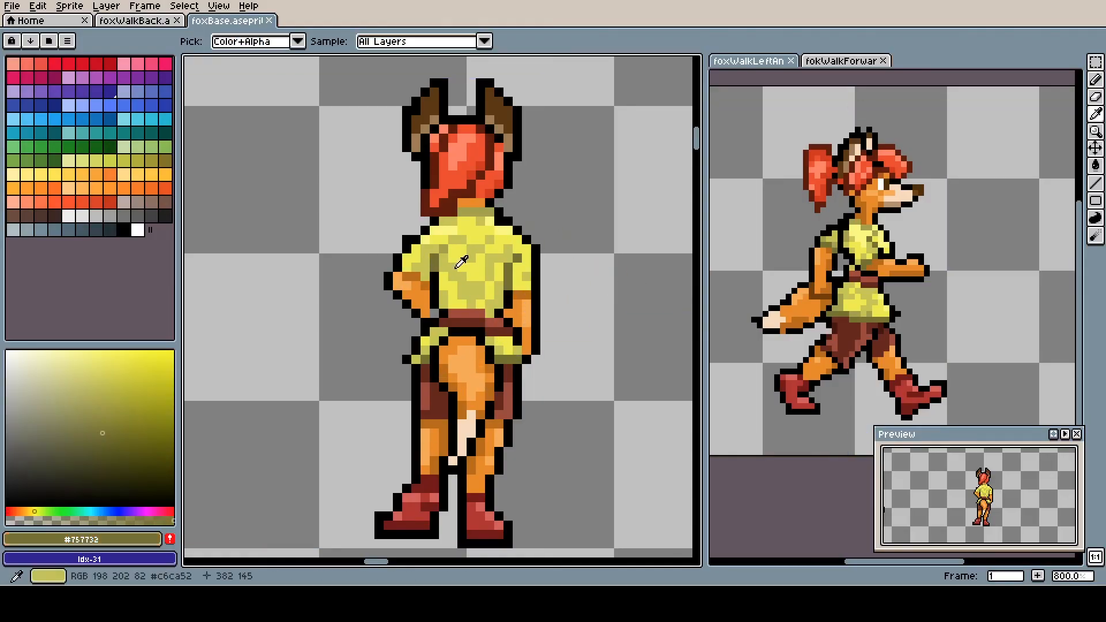
pyautogui.moveTo(474, 260); pyautogui.dragTo(430, 269)
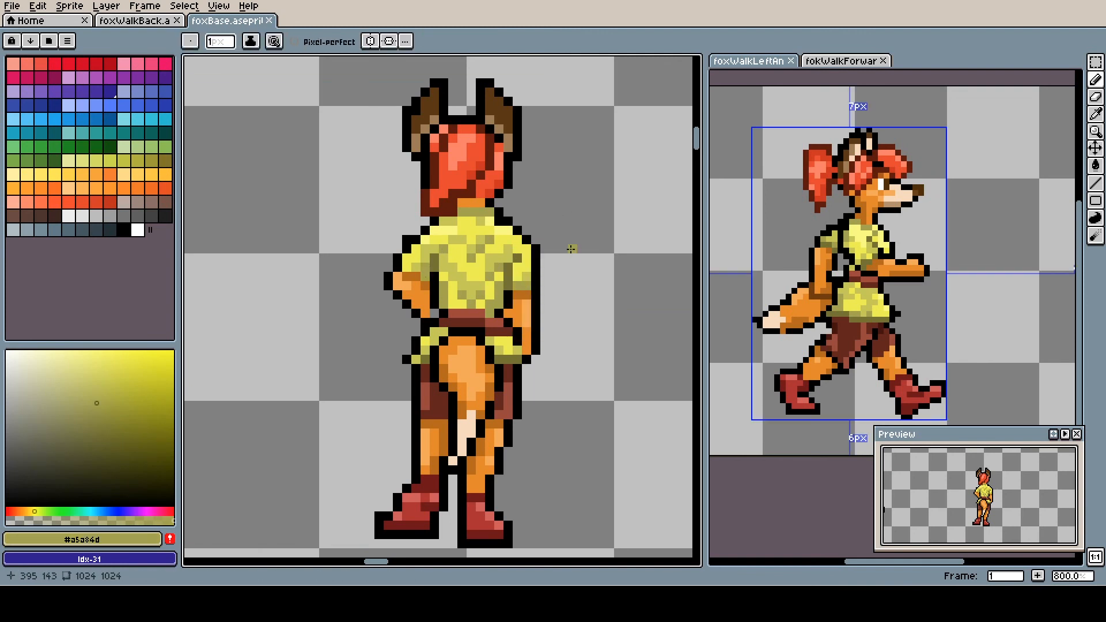
pyautogui.scroll(-6, 438, 346)
pyautogui.press('Tab')
pyautogui.hotkey('ctrl', 's')
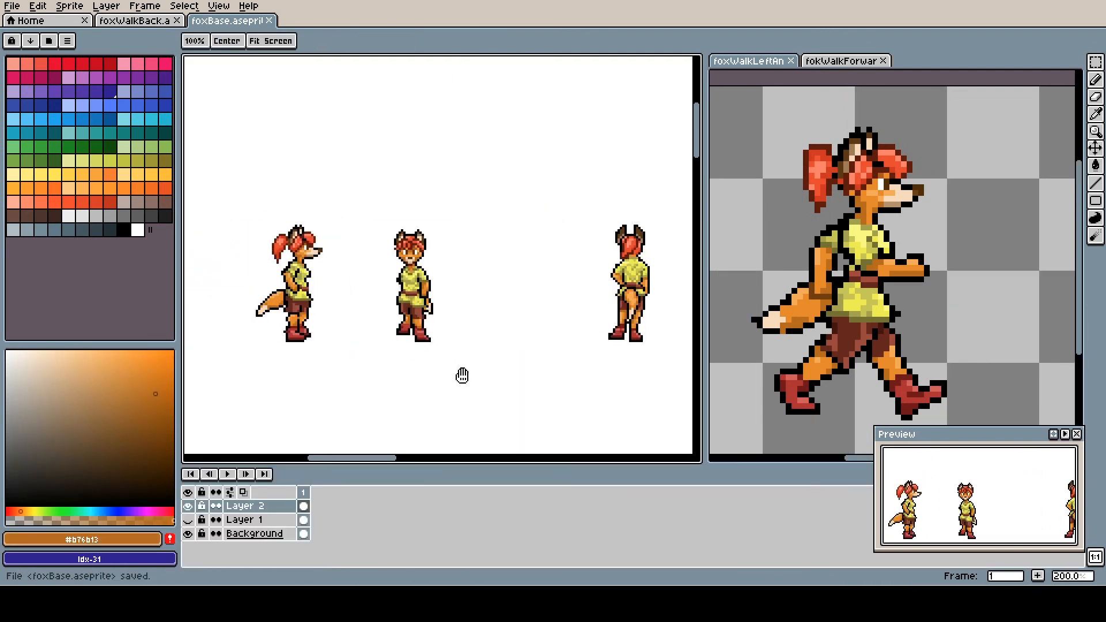
# Step: Merge the split view so all open sprites share one tab row, with foxBase placed first
pyautogui.click(842, 61)
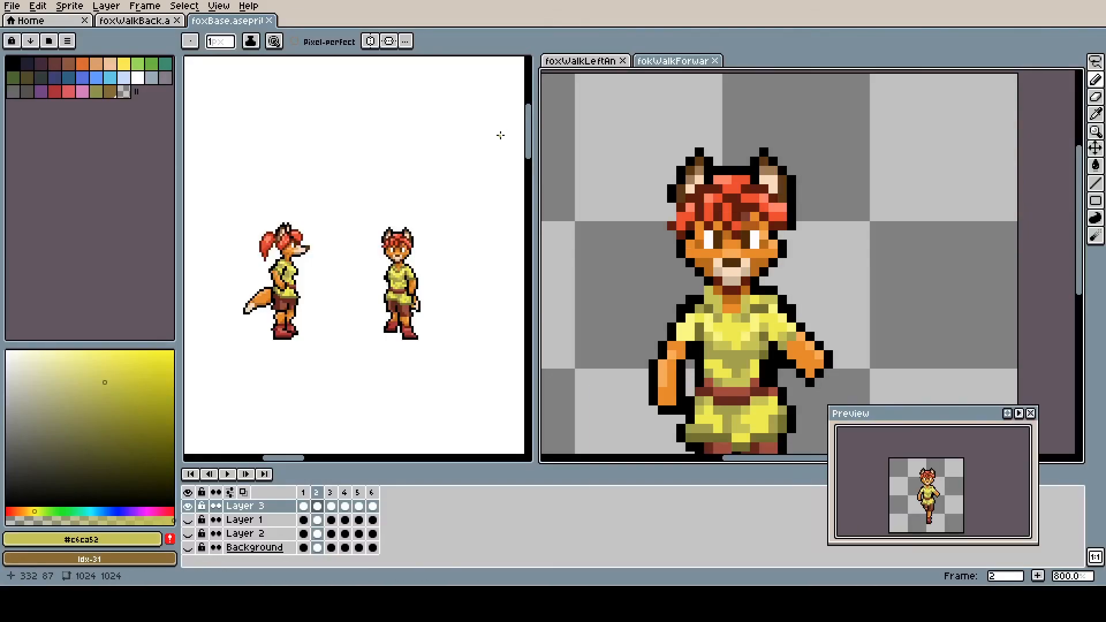
pyautogui.moveTo(749, 61); pyautogui.dragTo(415, 20)
pyautogui.moveTo(228, 20); pyautogui.dragTo(135, 20)
pyautogui.scroll(-2, 461, 230)
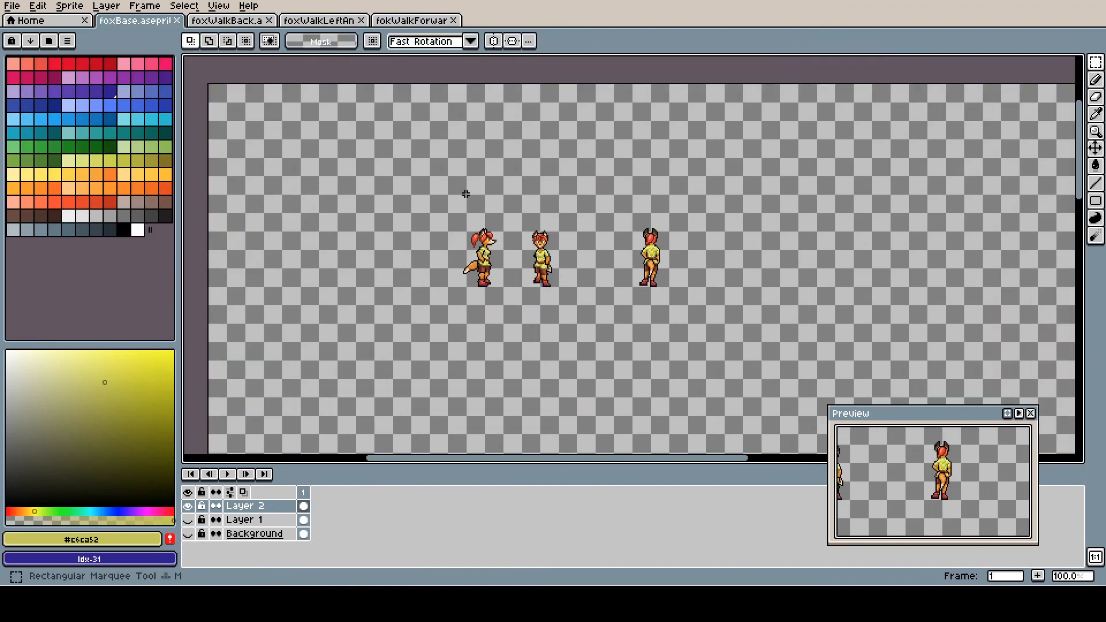
# Step: Move the three coloured standing foxes into a row near the top-left corner of the foxBase canvas
pyautogui.press('v')
pyautogui.scroll(2, 640, 198)
pyautogui.moveTo(640, 199); pyautogui.dragTo(533, 199)
# Step: Enlarge foxBase's transparency checkerboard squares in the preferences
pyautogui.click(144, 5)
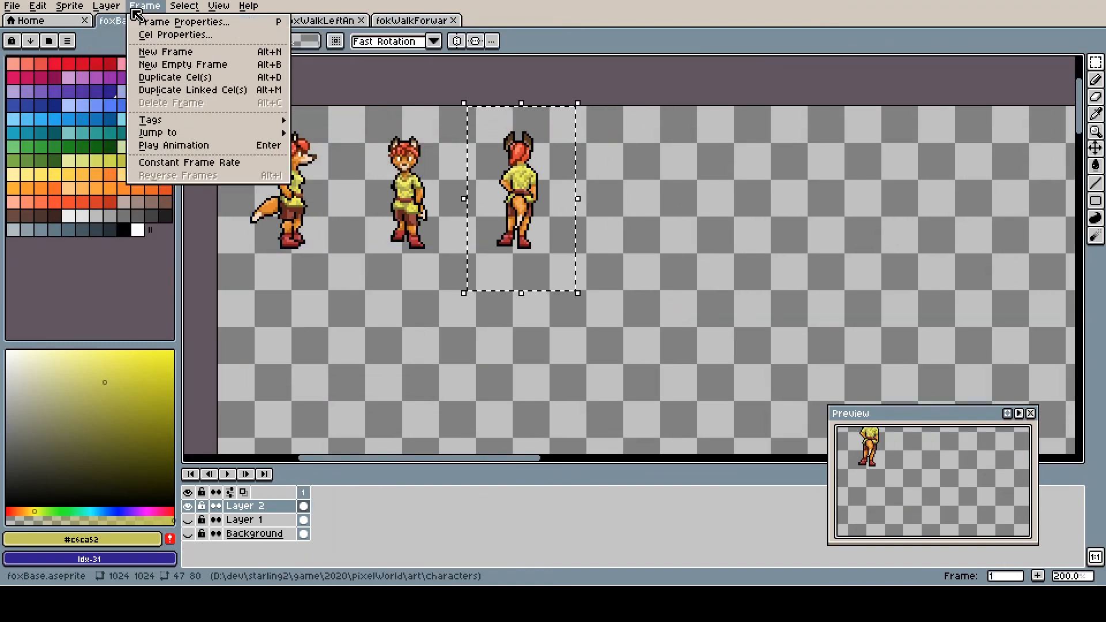
pyautogui.click(86, 353)
pyautogui.click(371, 272)
pyautogui.click(354, 260)
pyautogui.click(469, 207)
pyautogui.click(479, 254)
pyautogui.click(602, 429)
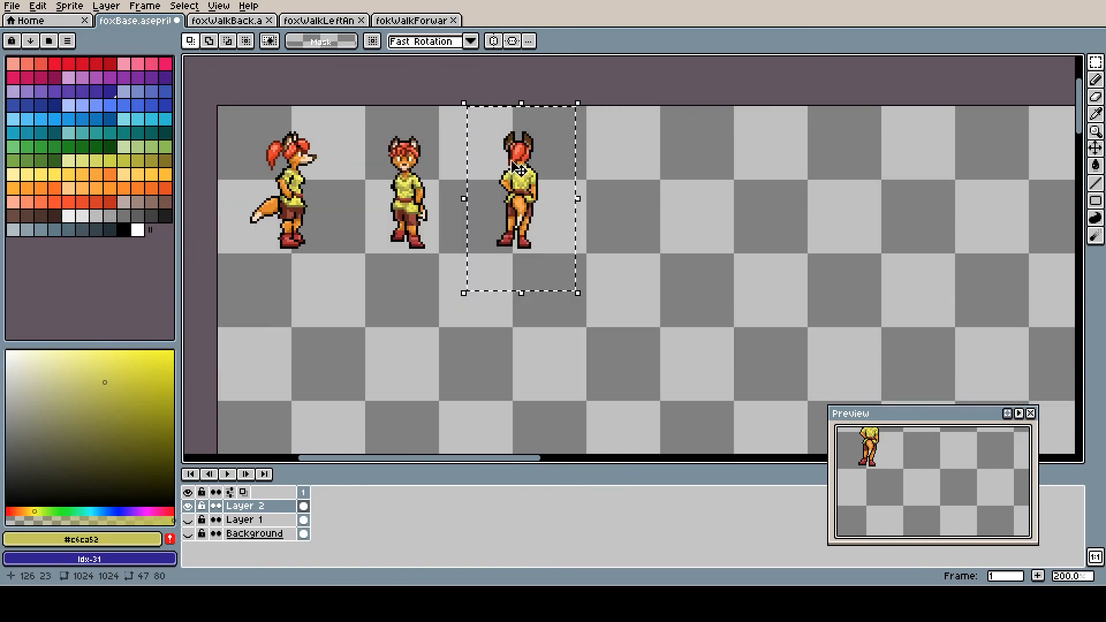
# Step: Space the three standing foxes evenly along the top row of the checkerboard and save foxBase
pyautogui.hotkey('ctrl', 'z')
pyautogui.hotkey('ctrl', 'z')
pyautogui.hotkey('ctrl', 'z')
pyautogui.hotkey('ctrl', 's')
pyautogui.click(227, 20)
pyautogui.click(12, 6)
pyautogui.click(35, 88)
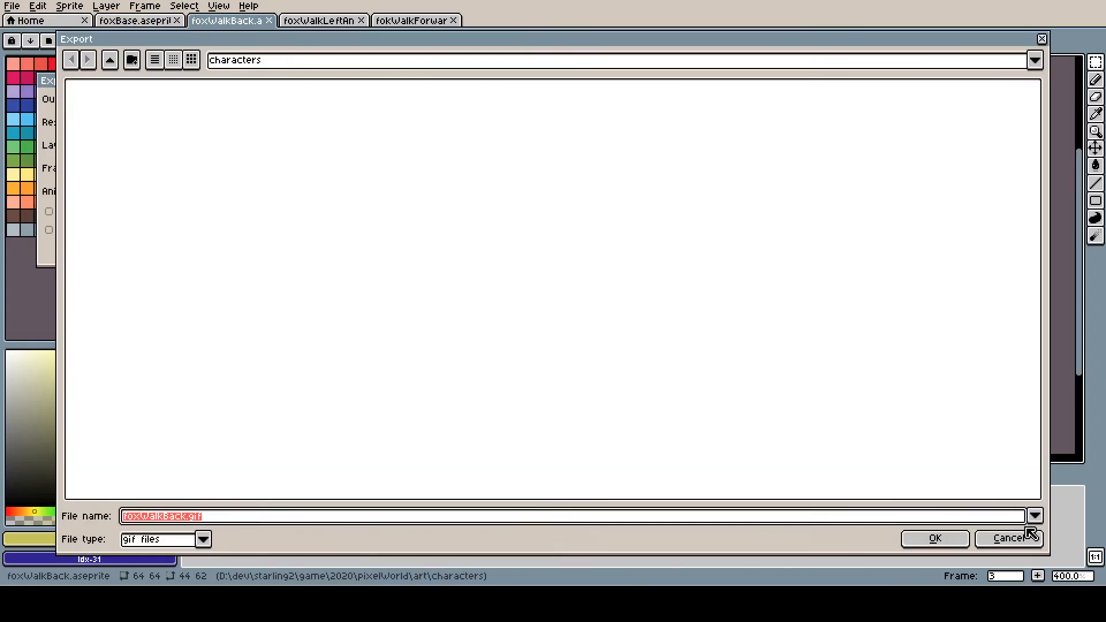
pyautogui.click(1001, 536)
pyautogui.click(279, 249)
# Step: Export the foxWalkBack animation as a sprite sheet by rows, open the sheet, and add it to foxBase as a second row
pyautogui.hotkey('ctrl', 'e')
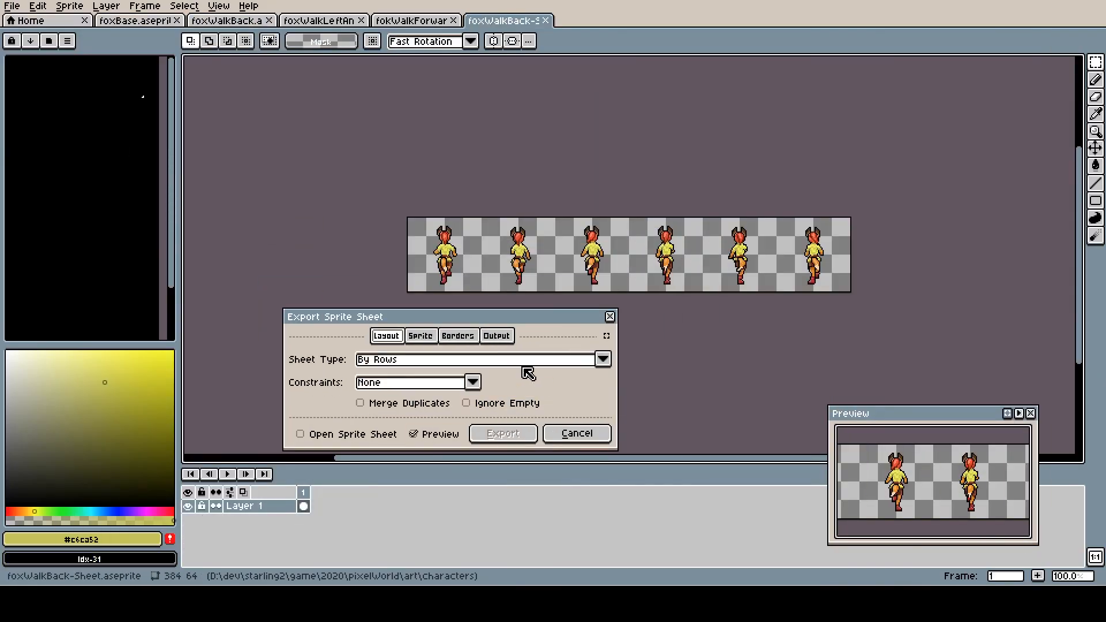
pyautogui.click(458, 336)
pyautogui.click(497, 336)
pyautogui.click(386, 335)
pyautogui.click(340, 433)
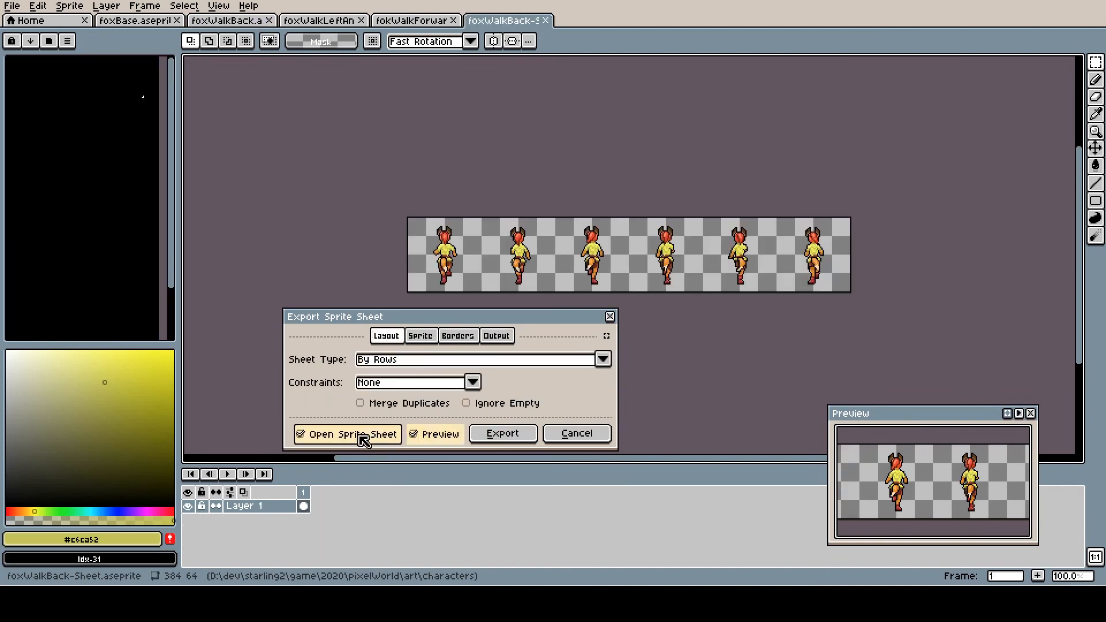
pyautogui.click(503, 433)
pyautogui.click(135, 20)
# Step: Export the fokWalkForward animation as an opened sprite sheet and paste the sheet into foxBase
pyautogui.click(412, 20)
pyautogui.click(13, 5)
pyautogui.click(86, 144)
pyautogui.press('Return')
pyautogui.click(135, 20)
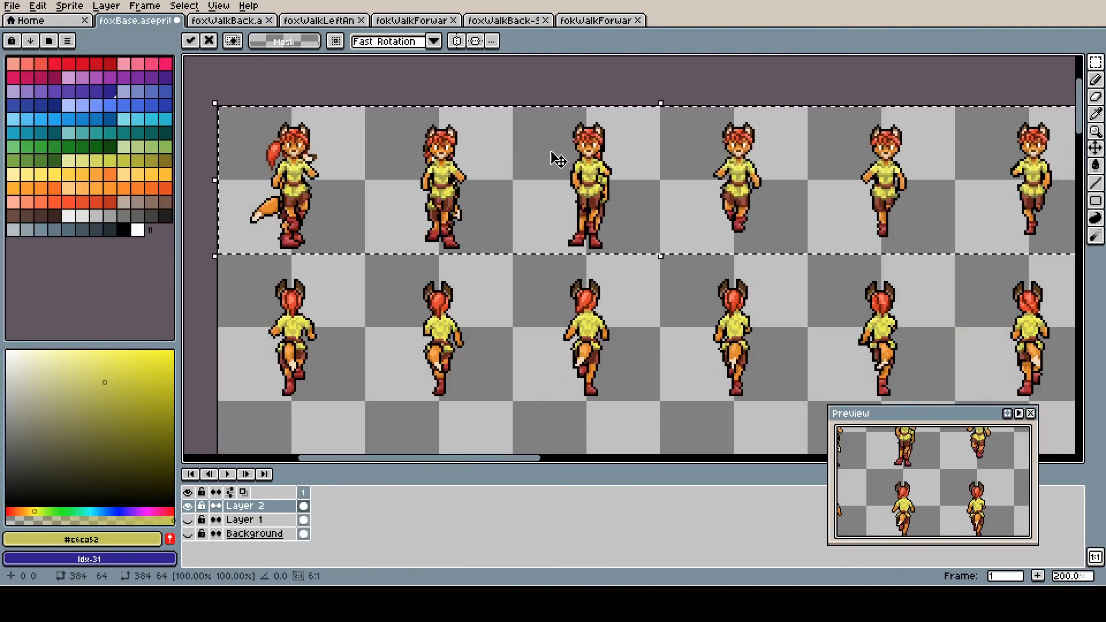
pyautogui.scroll(-1, 556, 161)
# Step: Set the canvas width of foxWalkLeftAnim to 64 px
pyautogui.click(319, 21)
pyautogui.click(38, 6)
pyautogui.press('Escape')
pyautogui.hotkey('ctrl', 'alt', 'c')
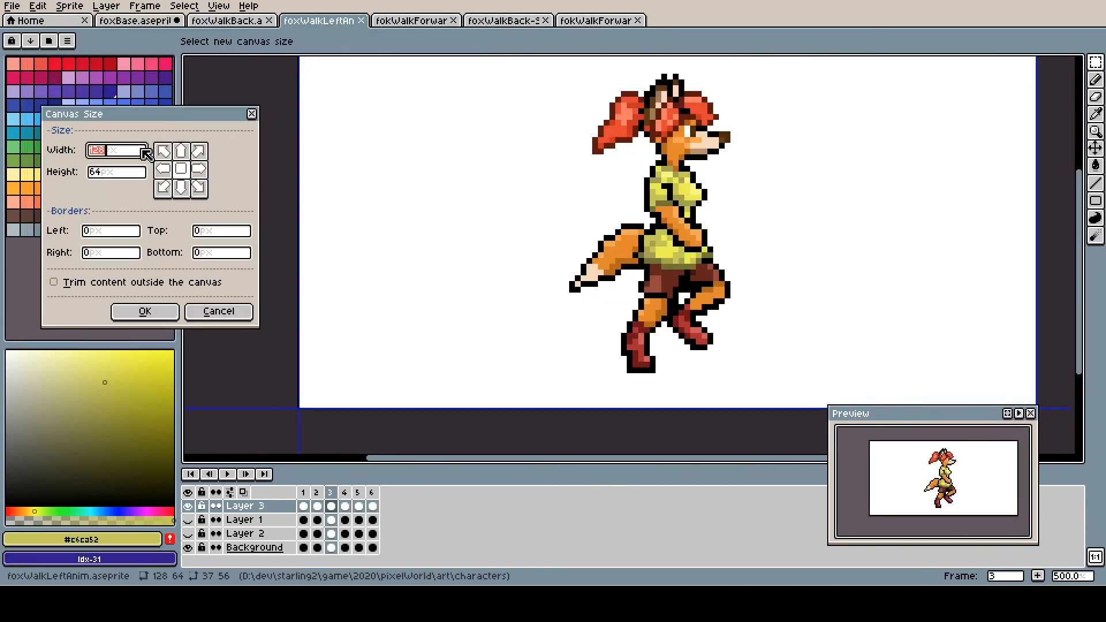
pyautogui.write('64')
pyautogui.press('Return')
# Step: Rework the ponytail and fringe across the foxWalkLeftAnim frames, using #cc3619 and #5d1b0d for the hair
pyautogui.keyDown('alt'); pyautogui.click(505, 172); pyautogui.keyUp('alt')
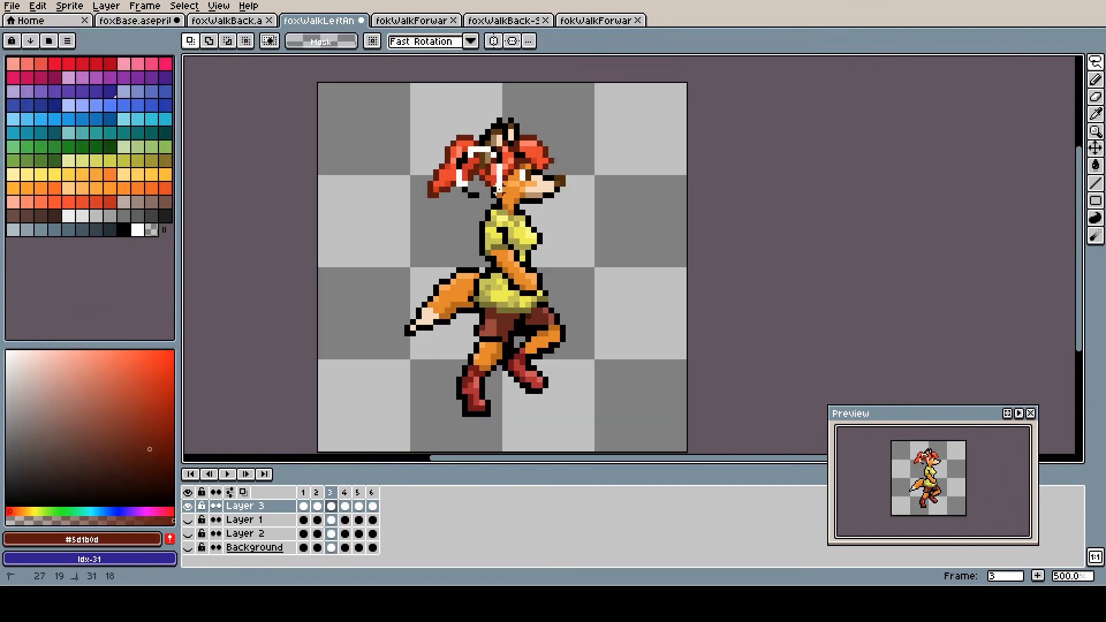
pyautogui.press('b')
pyautogui.press('Right')
pyautogui.press('Right')
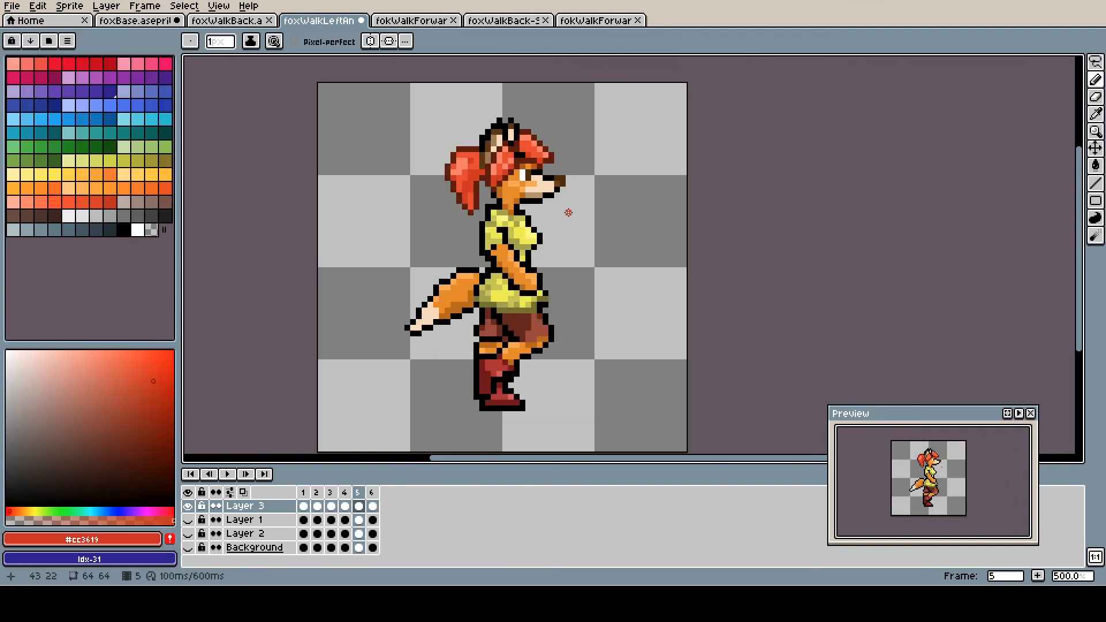
pyautogui.press('Left')
pyautogui.press('Left')
pyautogui.press('Left')
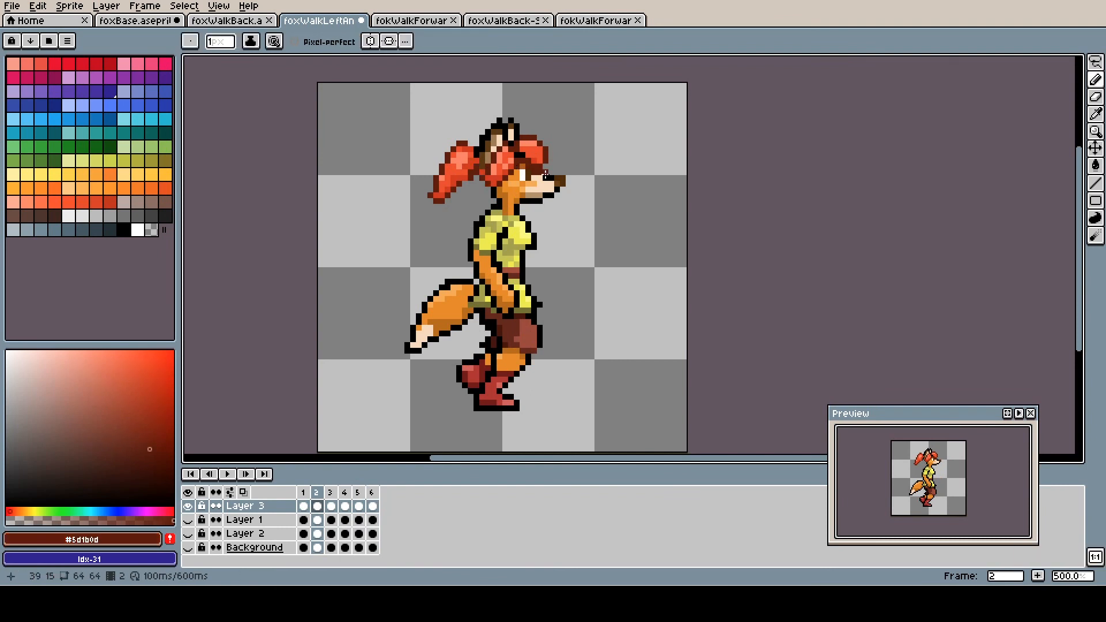
# Step: Clean up the ponytail and fringe edges on frame 3 of foxWalkLeftAnim and play the walk animation
pyautogui.press('Right')
pyautogui.press('Right')
pyautogui.press('Return')
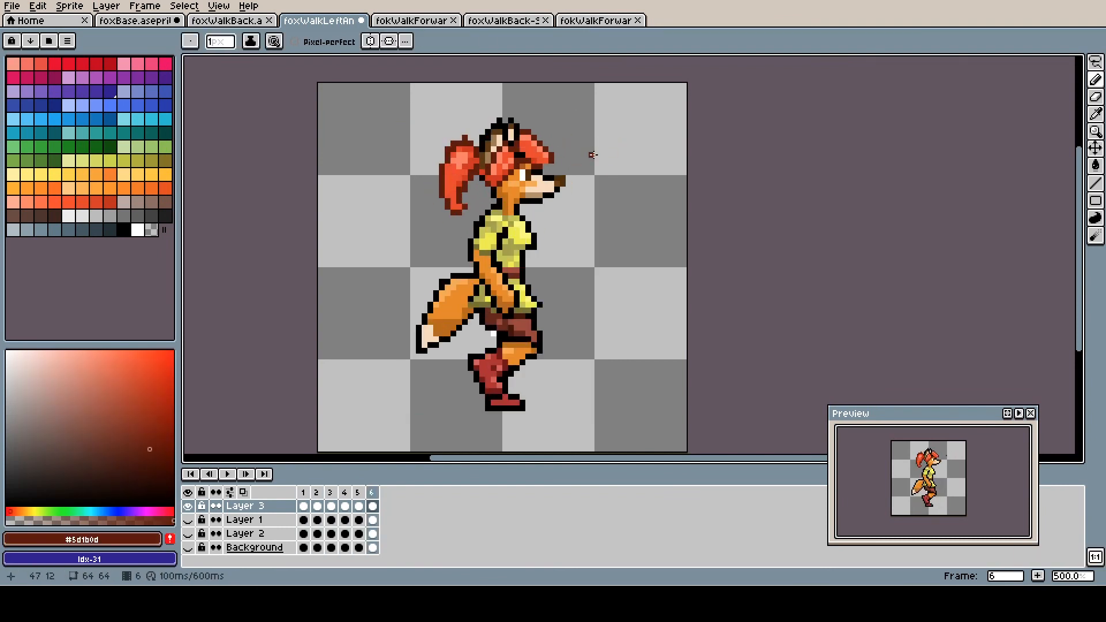
pyautogui.keyDown('alt'); pyautogui.click(454, 138); pyautogui.keyUp('alt')
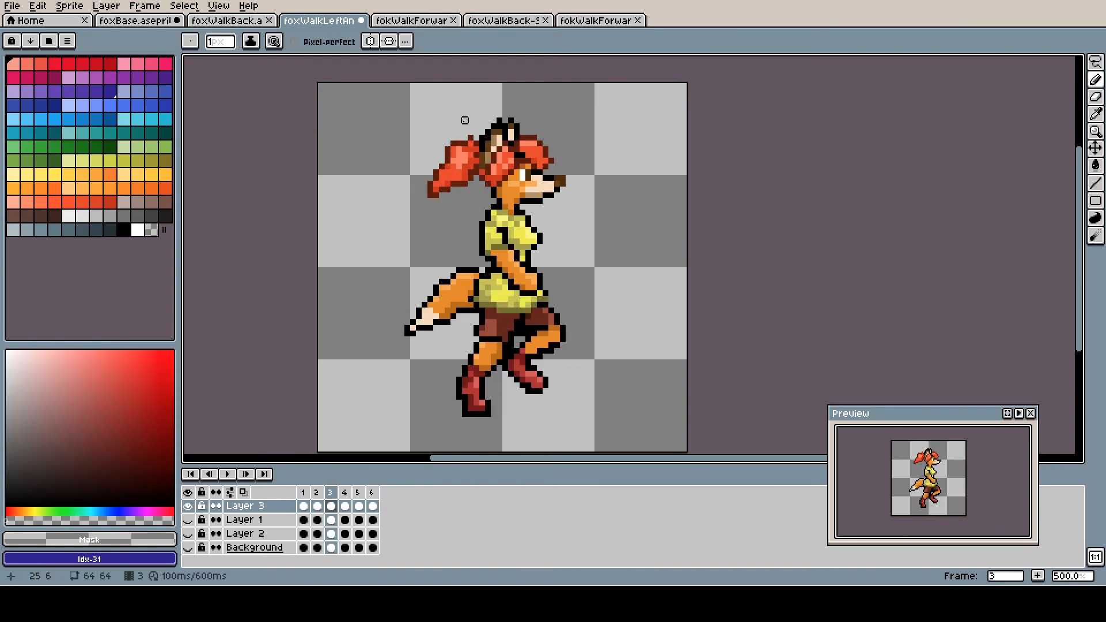
pyautogui.keyDown('alt'); pyautogui.click(545, 140); pyautogui.keyUp('alt')
pyautogui.press('Return')
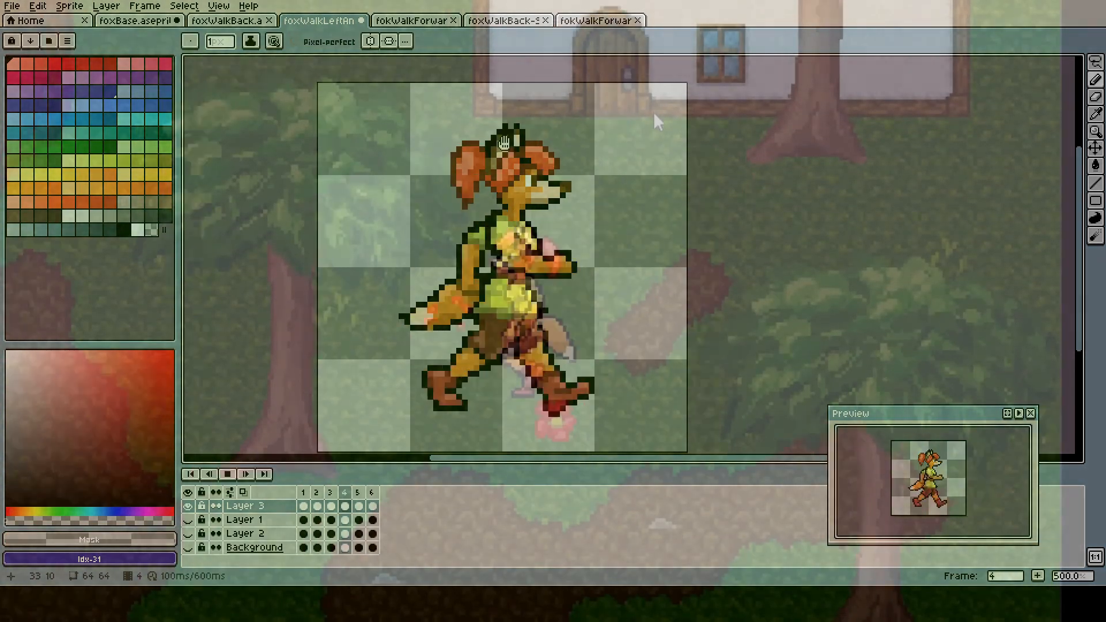